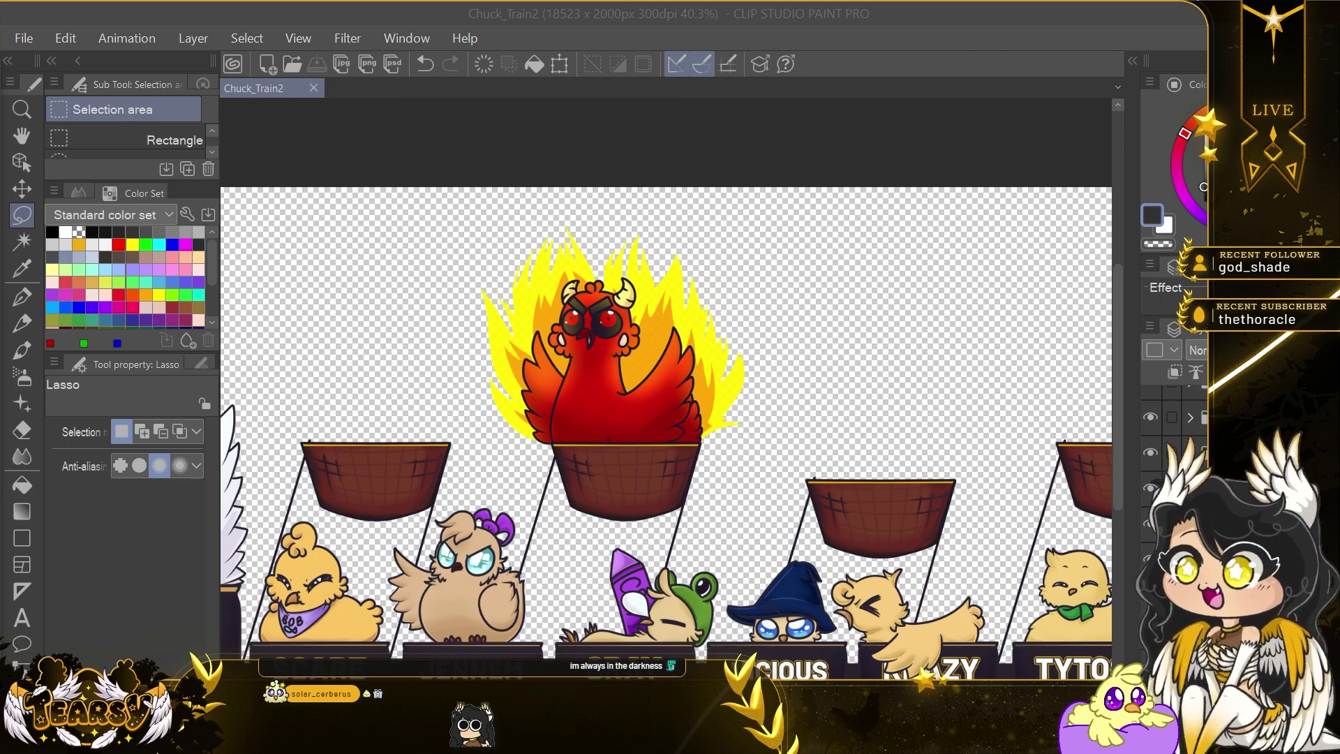
Examine the finished red horned chick in flames and the empty basket beside it.
scroll(578, 311, up, 5)
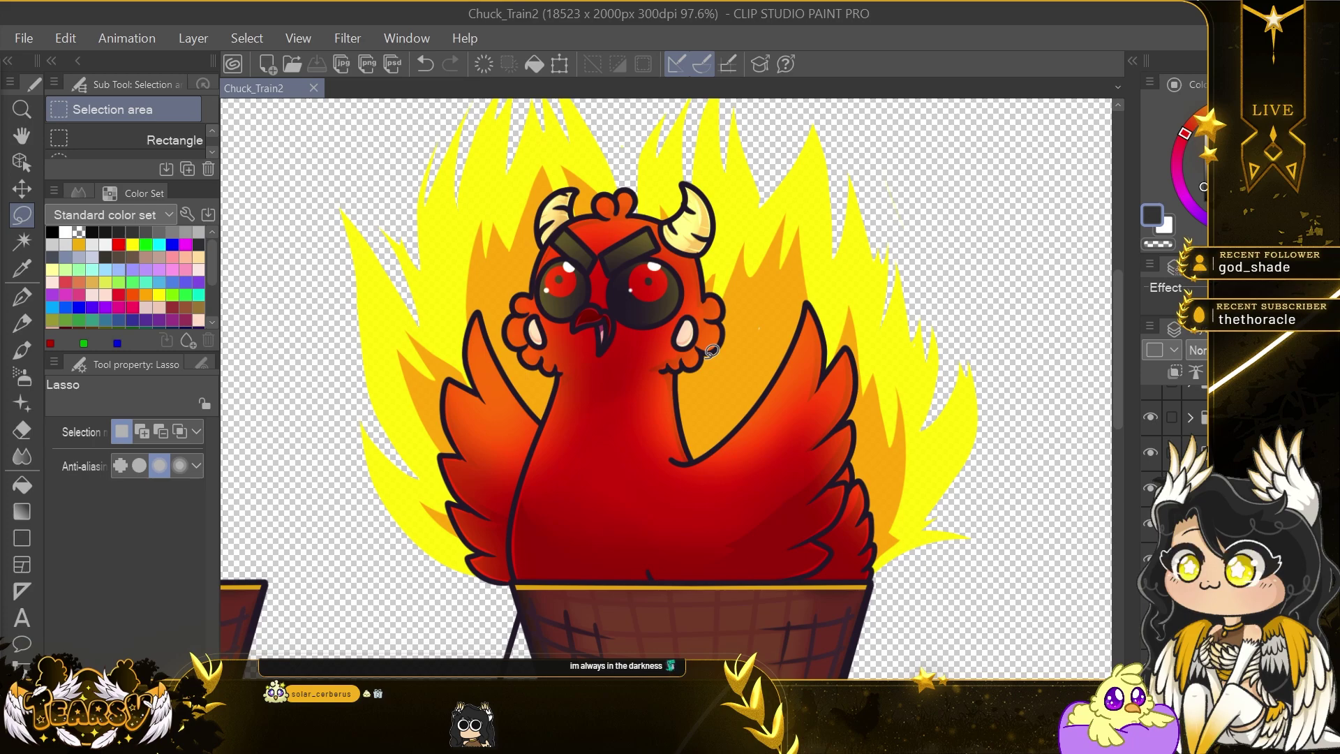
scroll(671, 343, up, 8)
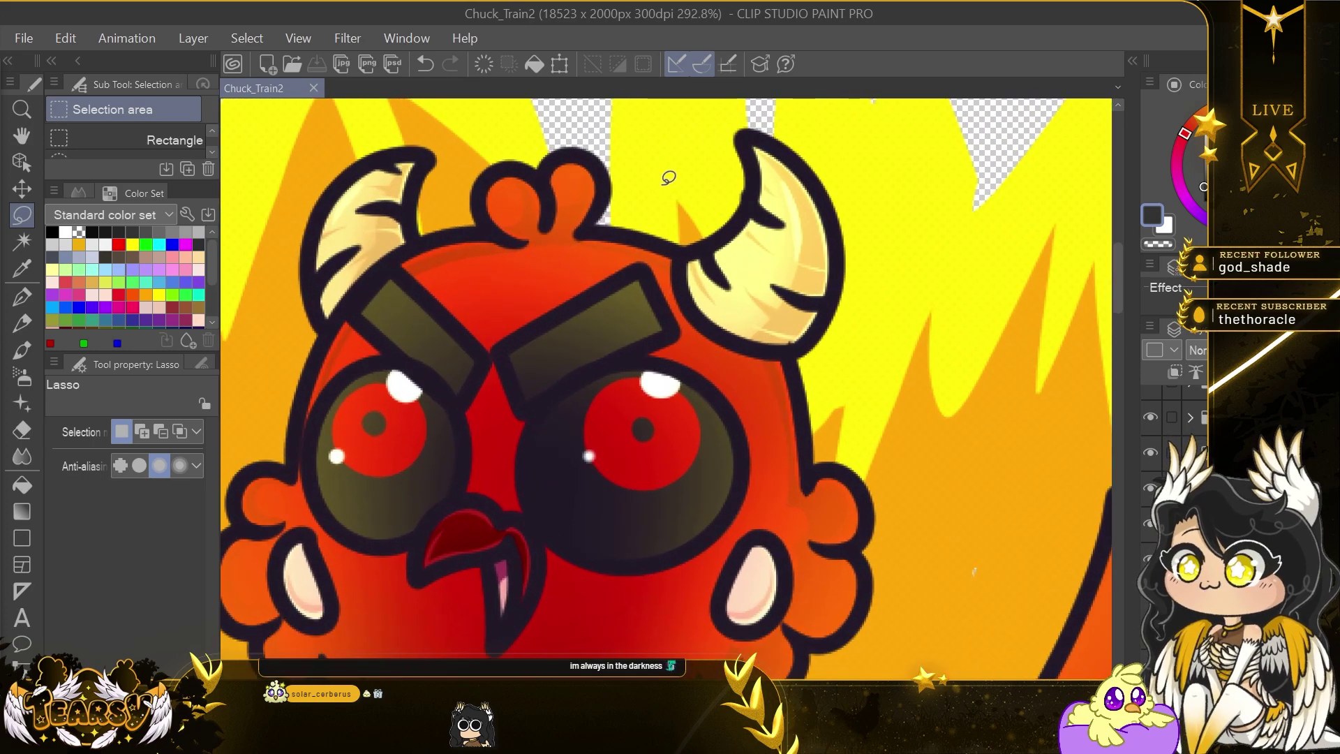
scroll(453, 506, down, 3)
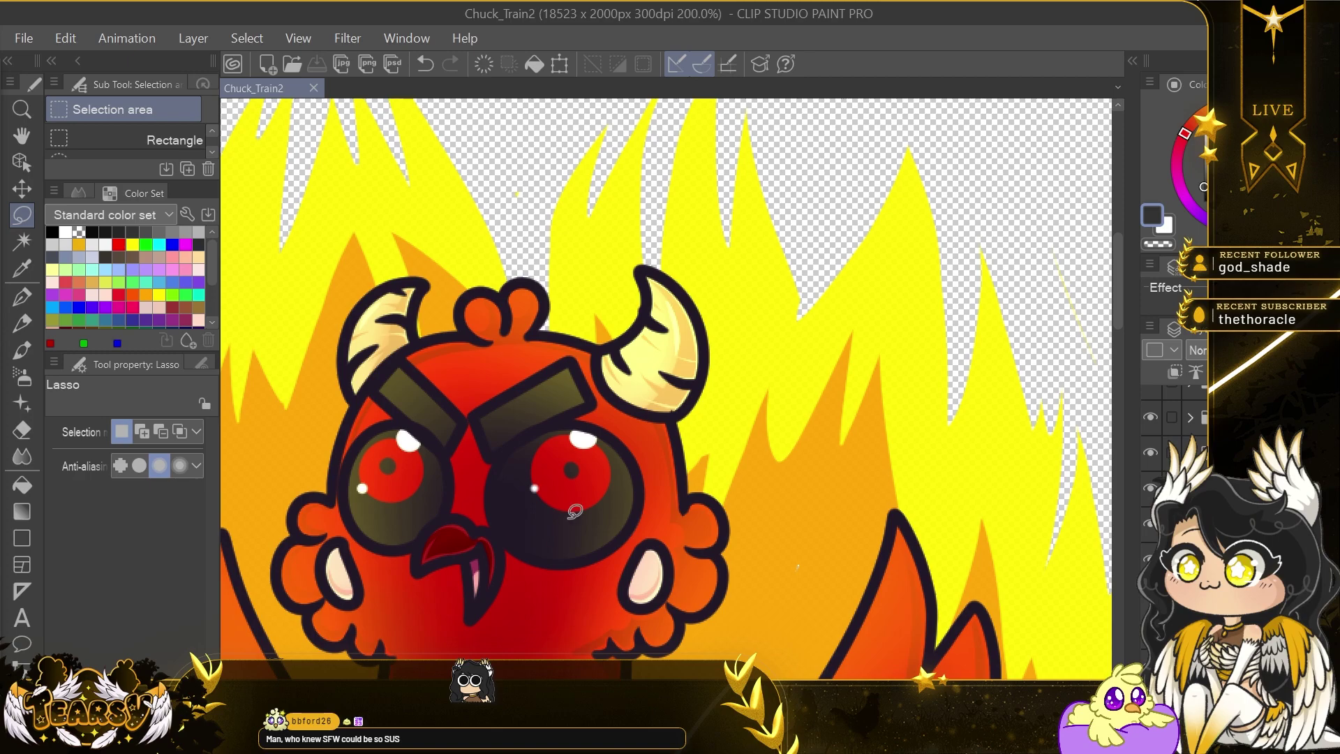
scroll(558, 499, down, 3)
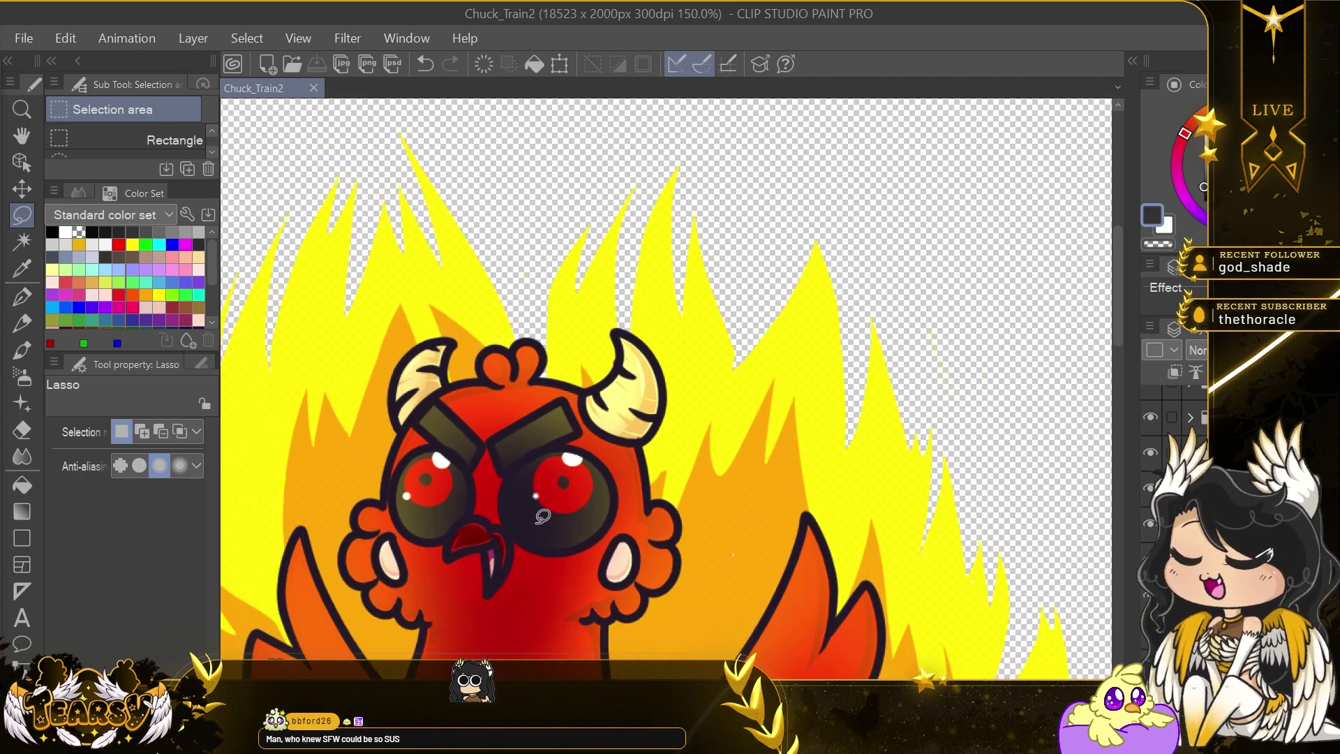
scroll(475, 584, down, 2)
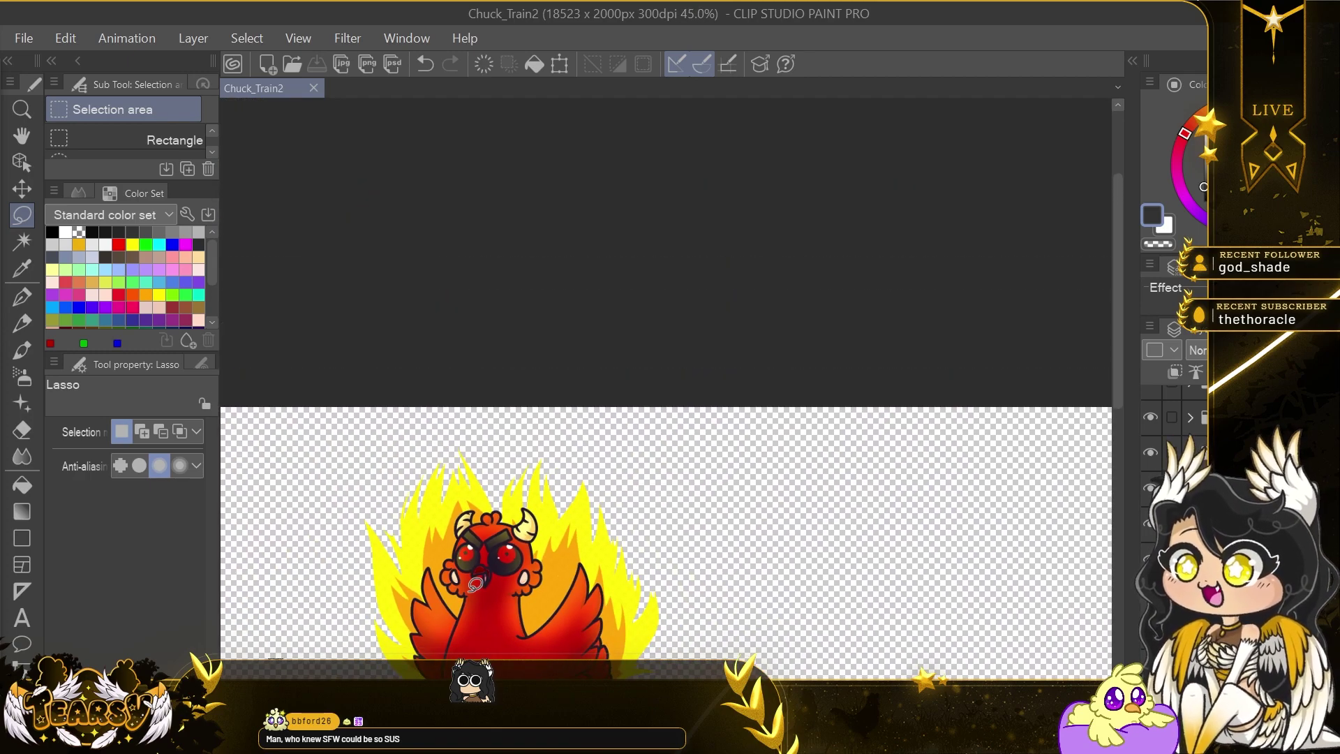
drag(427, 569, 574, 448)
key(ctrl+d)
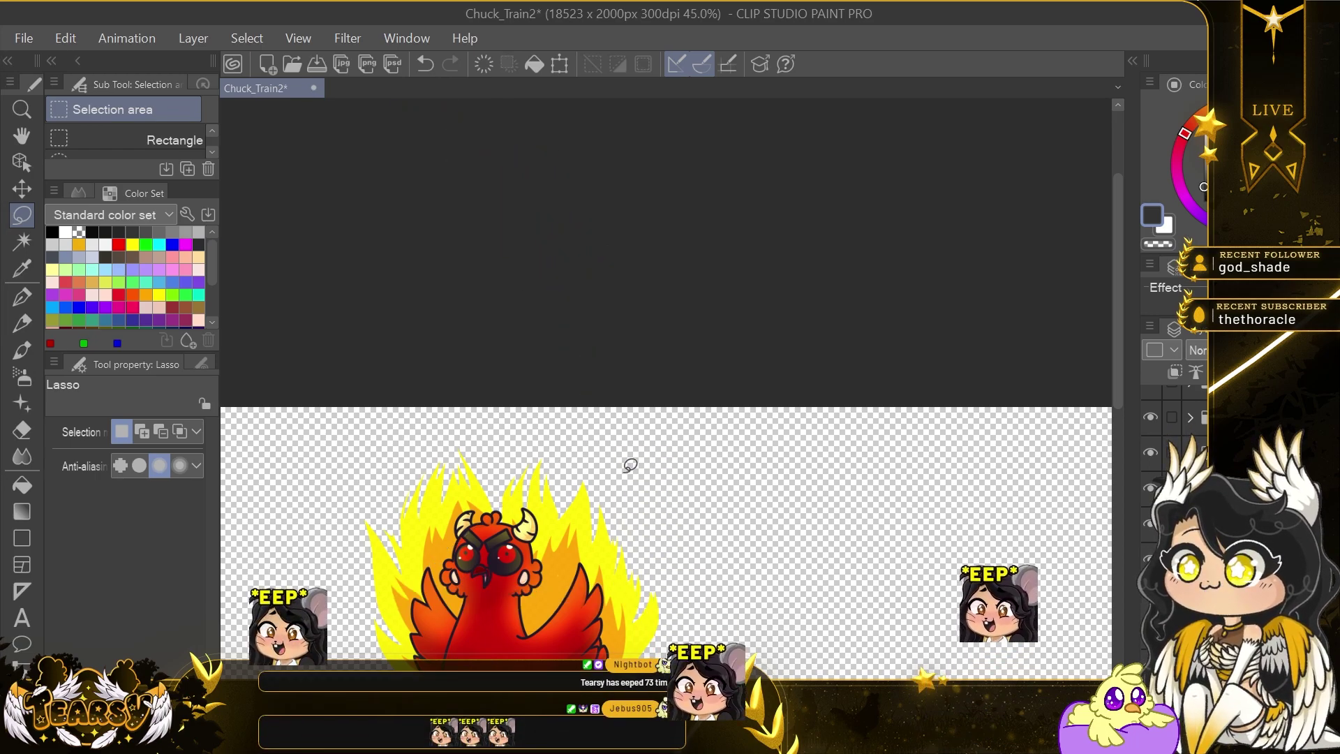
drag(630, 458, 939, 124)
scroll(510, 198, up, 3)
scroll(513, 201, up, 1)
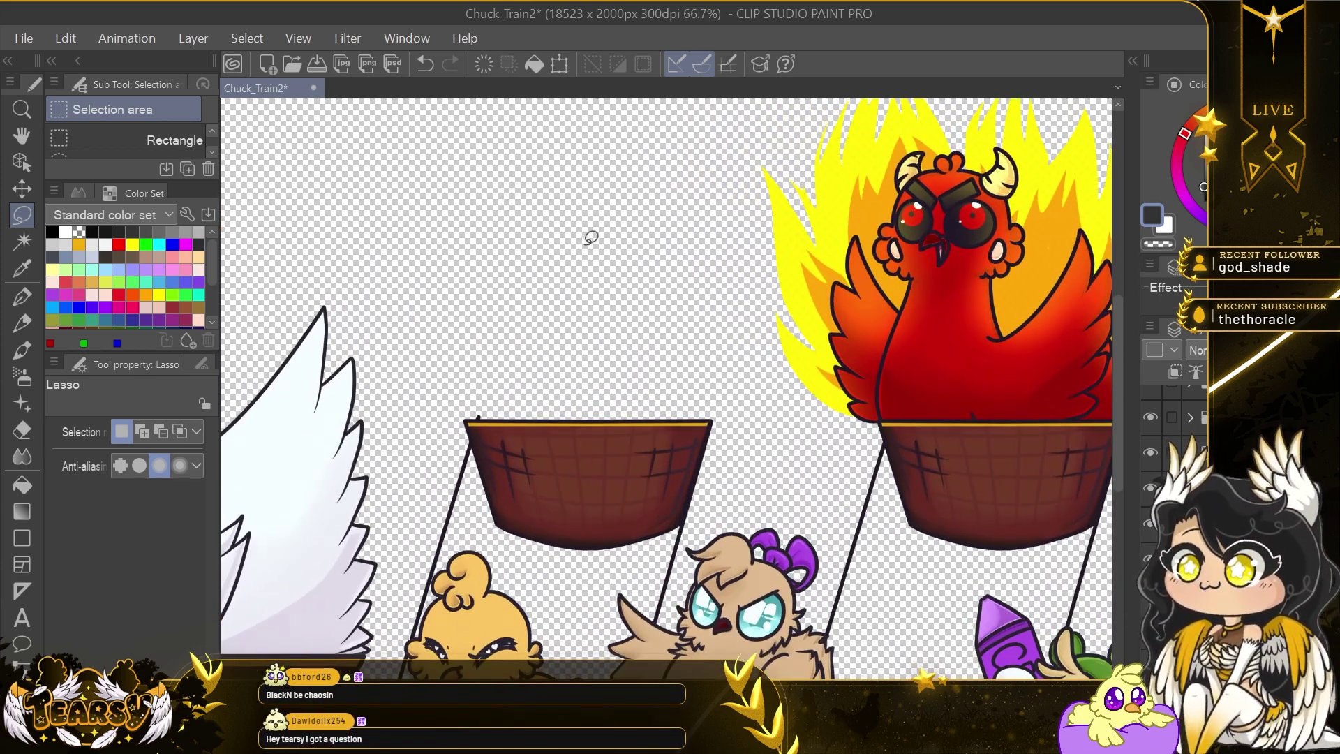
scroll(743, 279, down, 3)
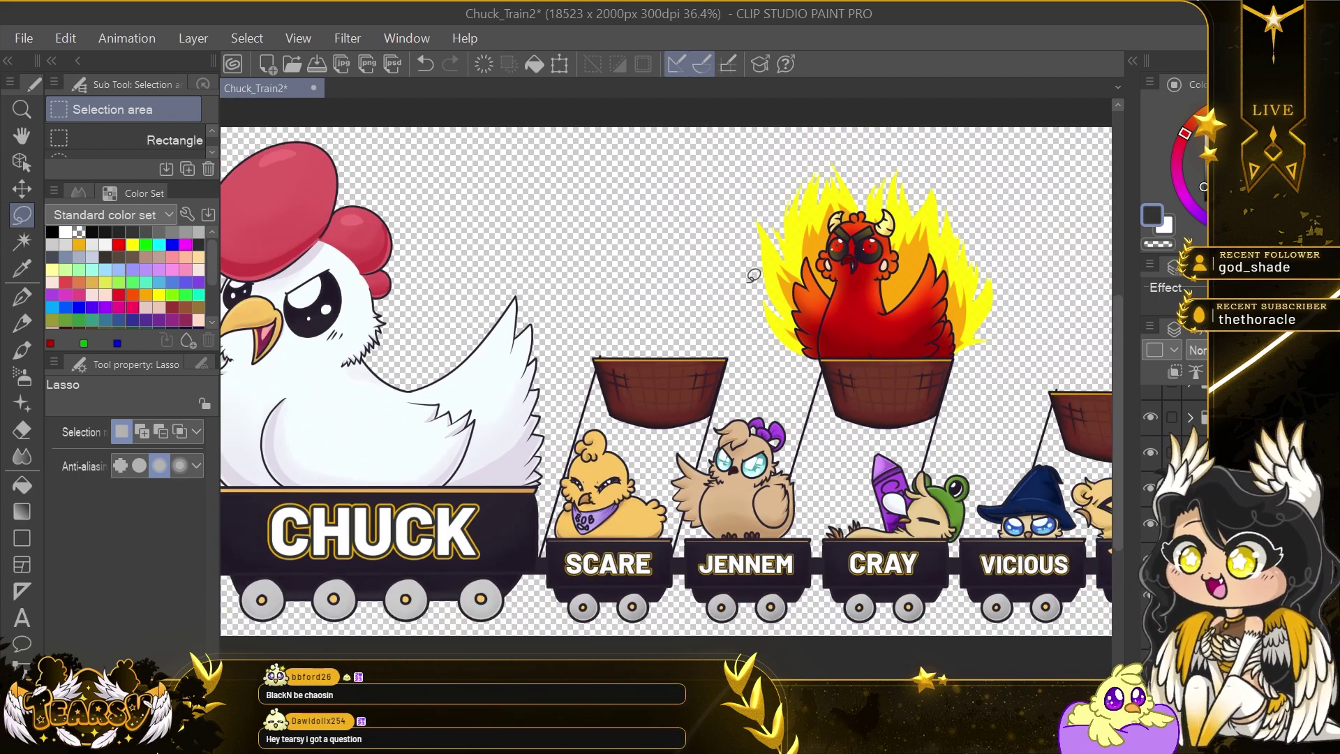
scroll(610, 264, up, 2)
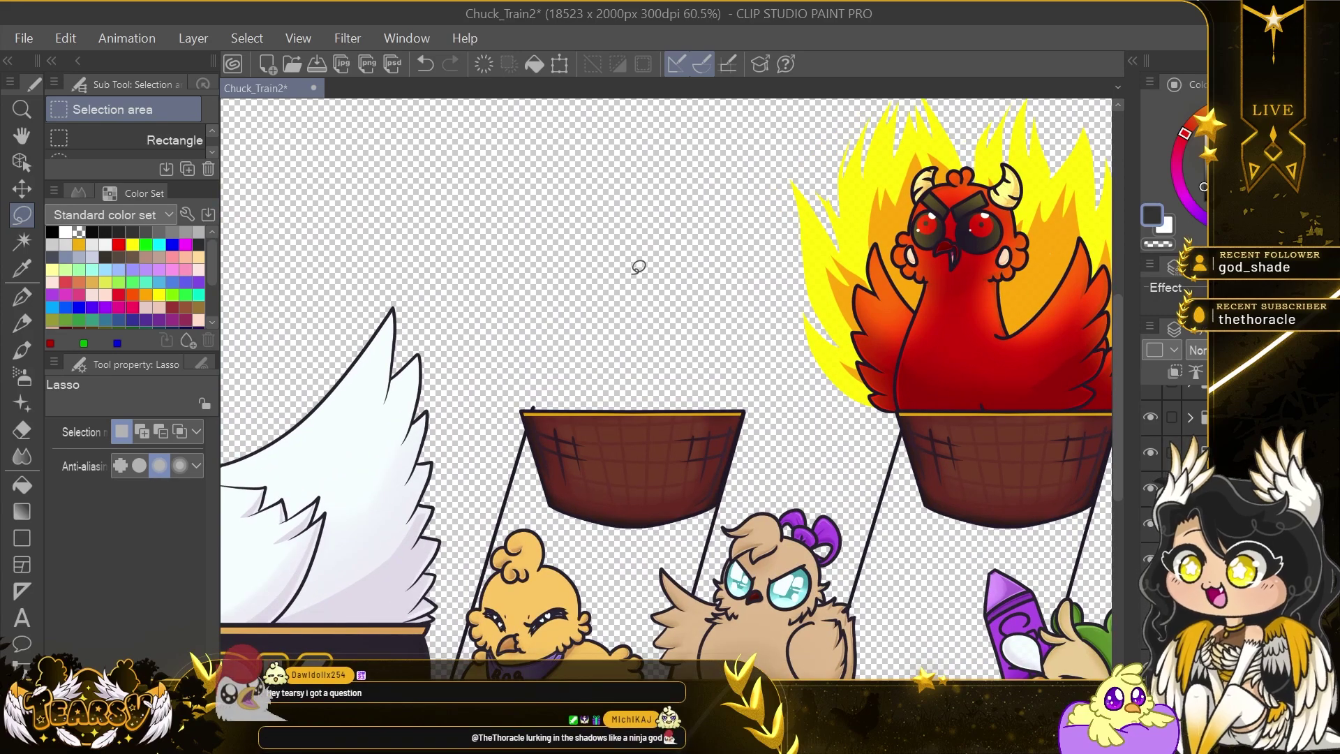
scroll(639, 251, up, 1)
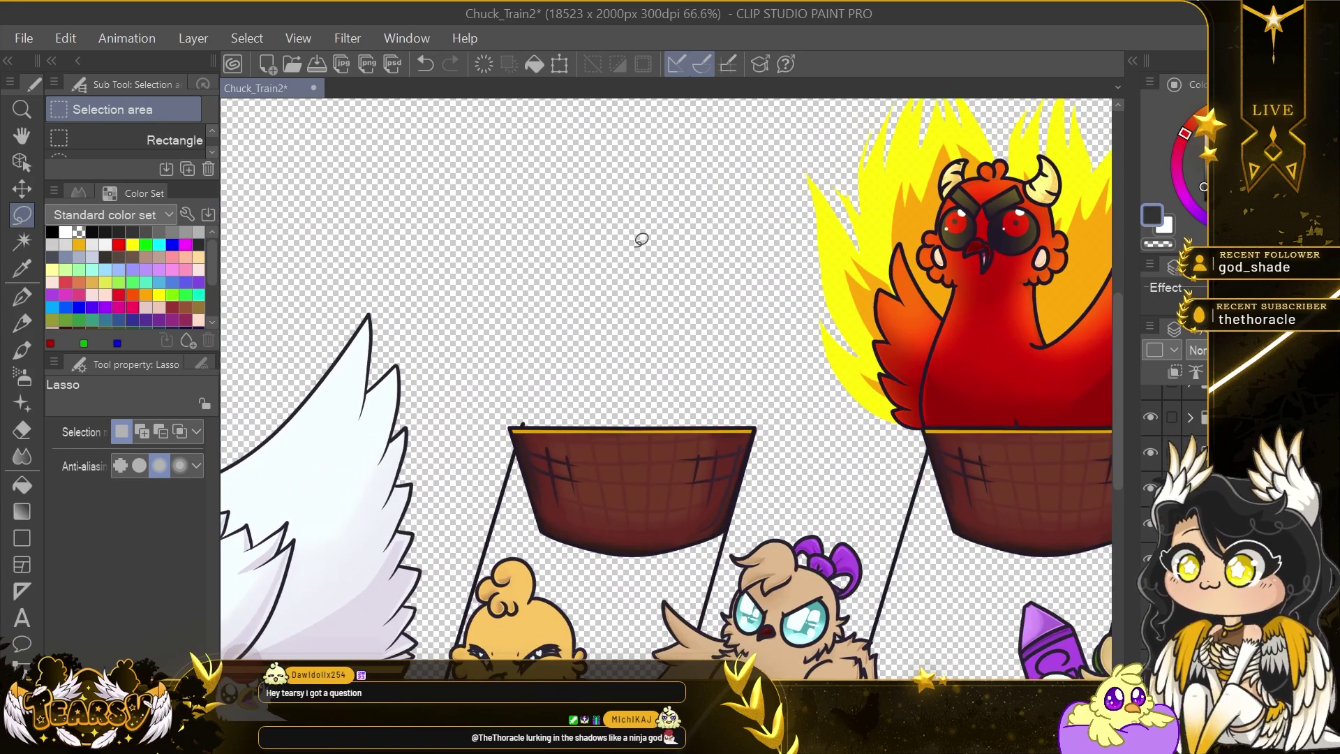
Try to sketch a freehand oval head above the empty basket with the Turnip pen.
mouse_move(640, 239)
mouse_down()
mouse_move(583, 480)
mouse_move(605, 300)
mouse_move(601, 315)
mouse_move(746, 333)
mouse_up()
scroll(604, 300, up, 2)
key(p)
key(ctrl+z)
key(ctrl+z)
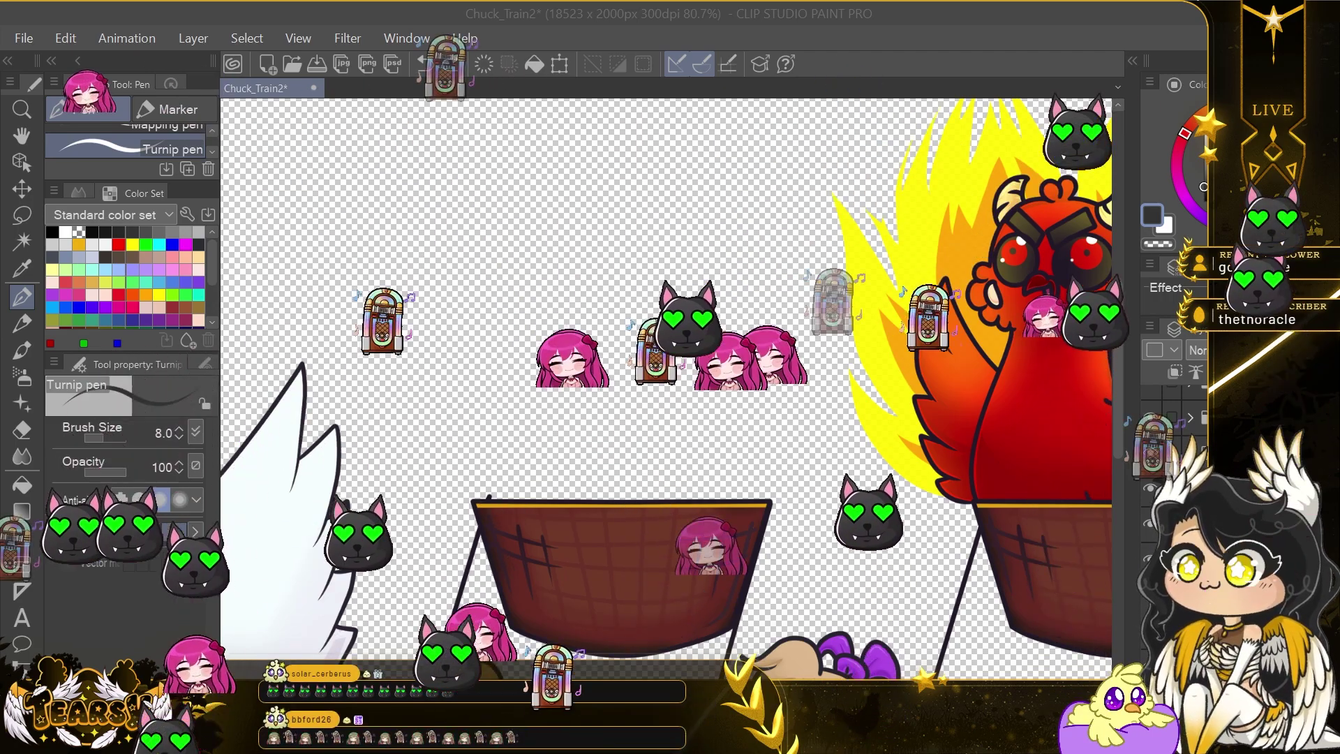
click(603, 278)
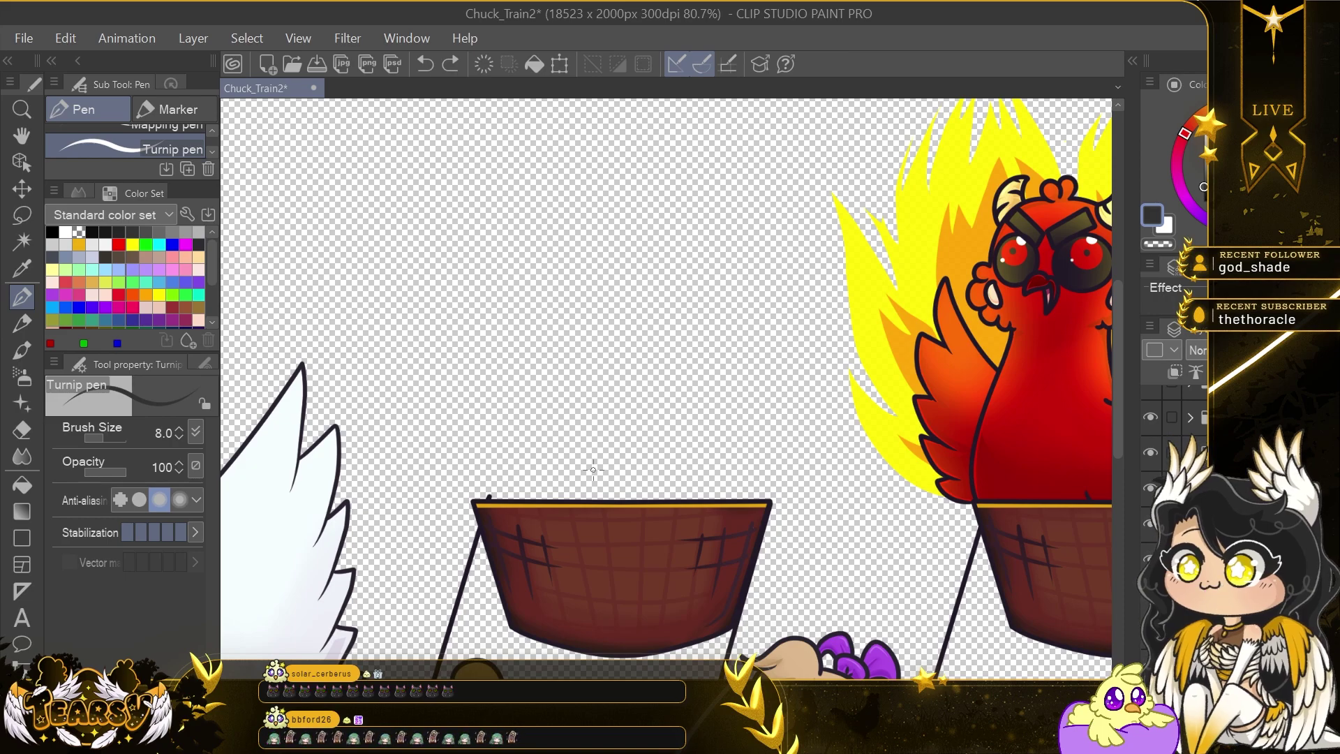
scroll(629, 378, up, 1)
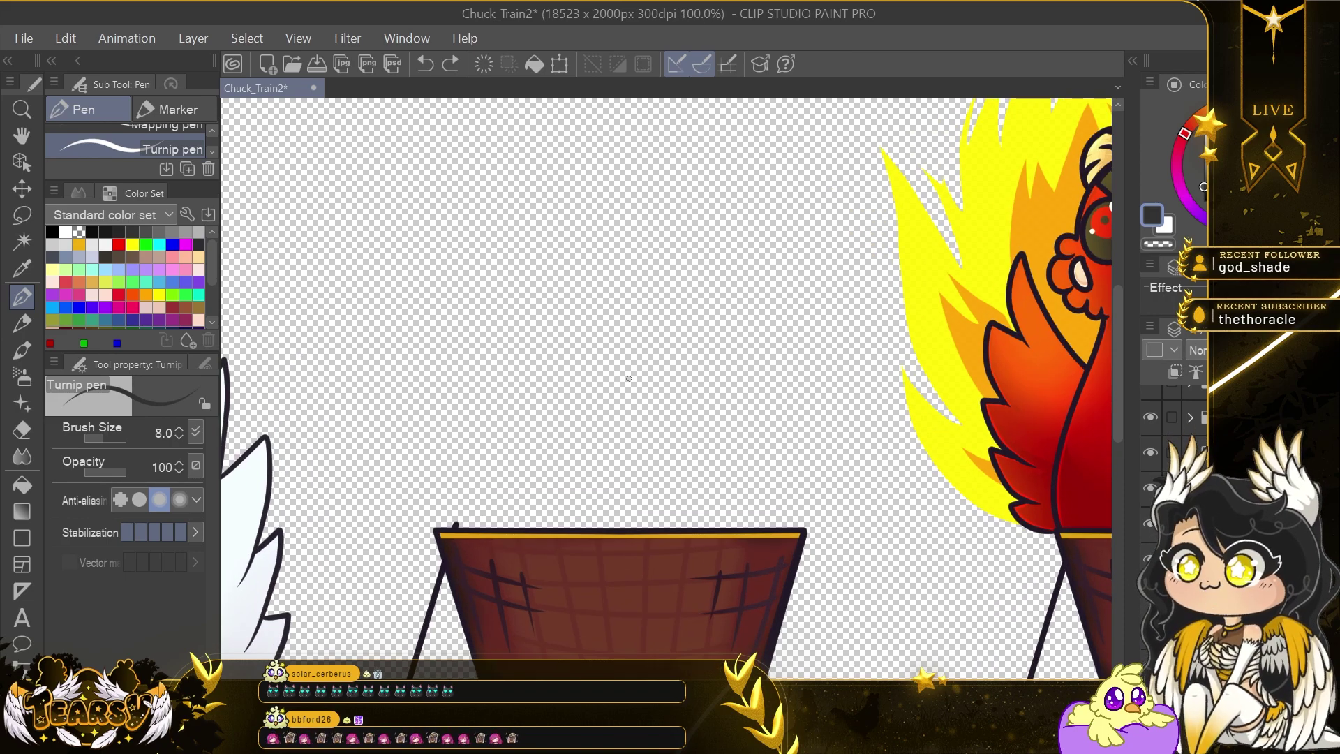
key(ctrl+z)
drag(598, 241, 641, 344)
key(ctrl+z)
drag(614, 194, 586, 203)
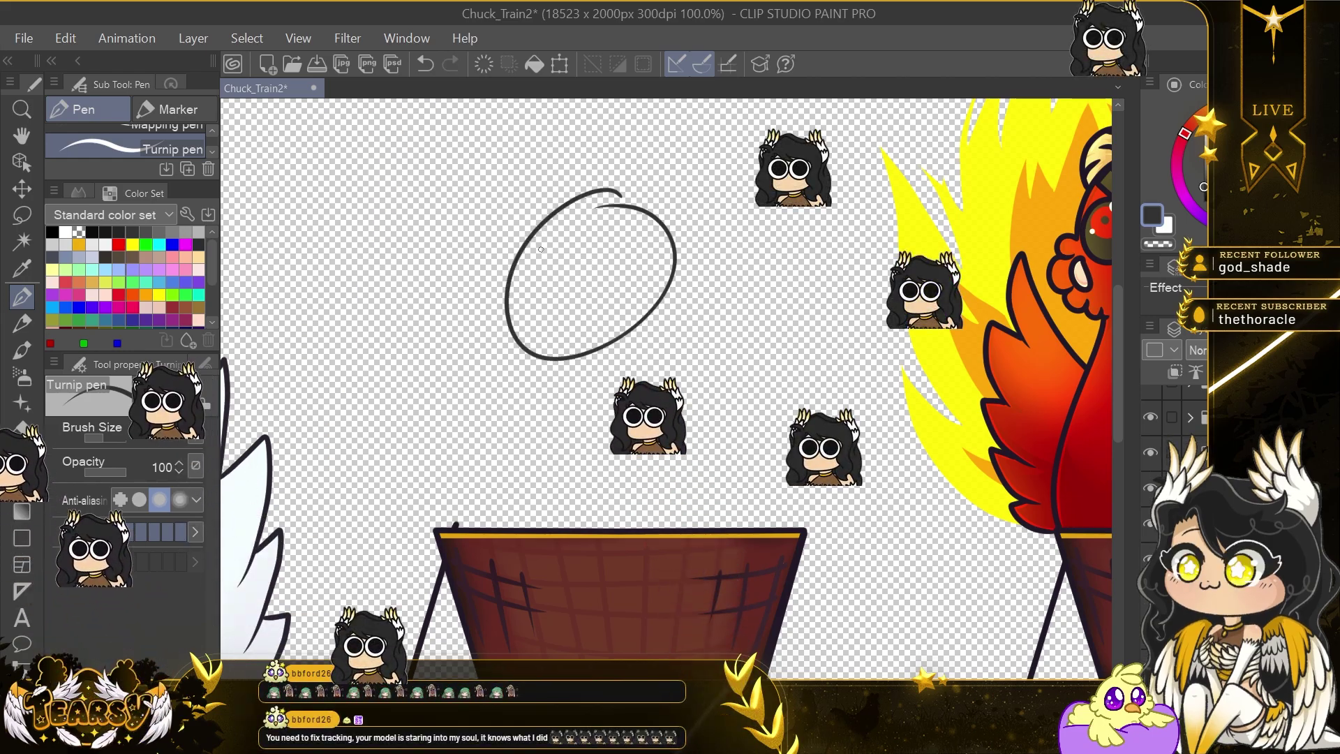
Trace a round head outline over the face of the yellow chick wearing the red fez.
drag(851, 586, 419, 192)
mouse_move(453, 628)
mouse_down()
mouse_move(913, 584)
mouse_move(377, 579)
mouse_up()
drag(962, 572, 425, 585)
mouse_move(1047, 596)
mouse_down()
mouse_move(619, 508)
mouse_move(849, 566)
mouse_up()
drag(907, 488, 391, 558)
mouse_move(870, 365)
mouse_down()
mouse_move(799, 347)
mouse_move(876, 482)
mouse_up()
key(ctrl+z)
drag(856, 355, 742, 402)
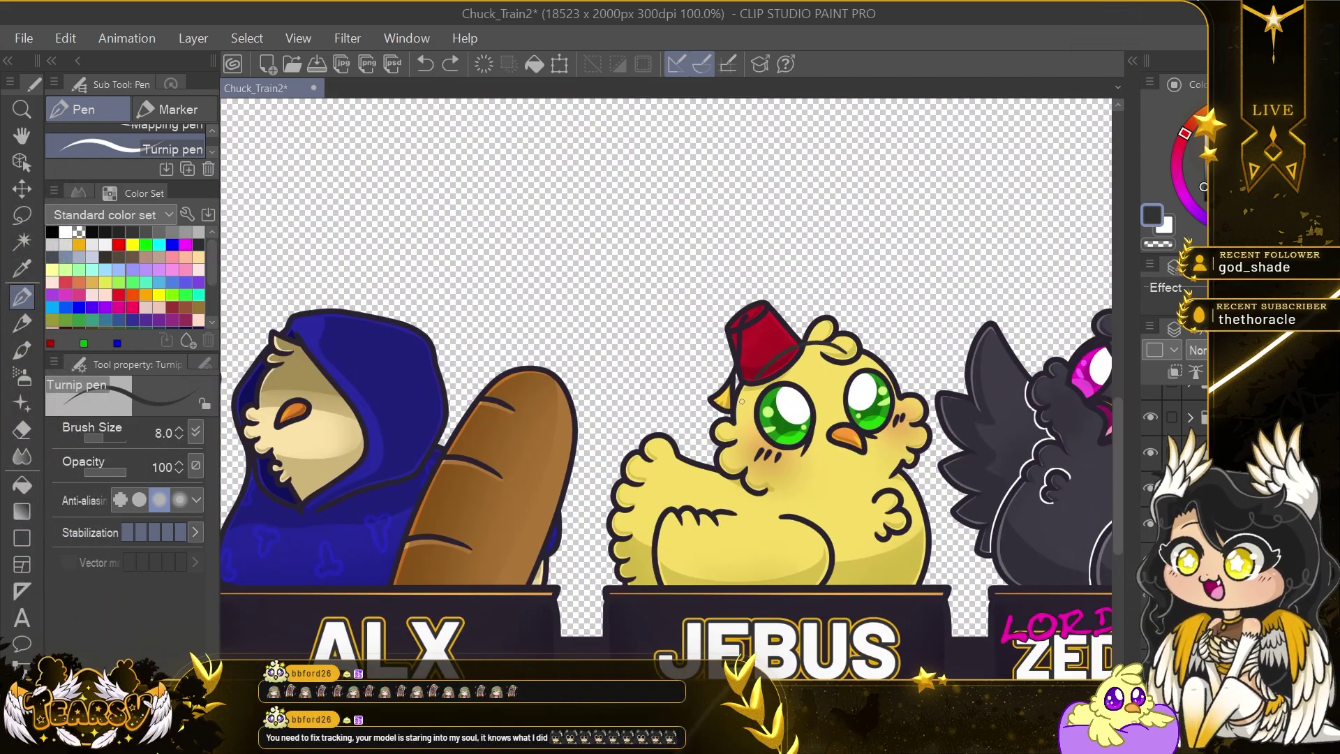
mouse_move(821, 509)
mouse_down()
mouse_move(851, 345)
mouse_move(832, 498)
mouse_up()
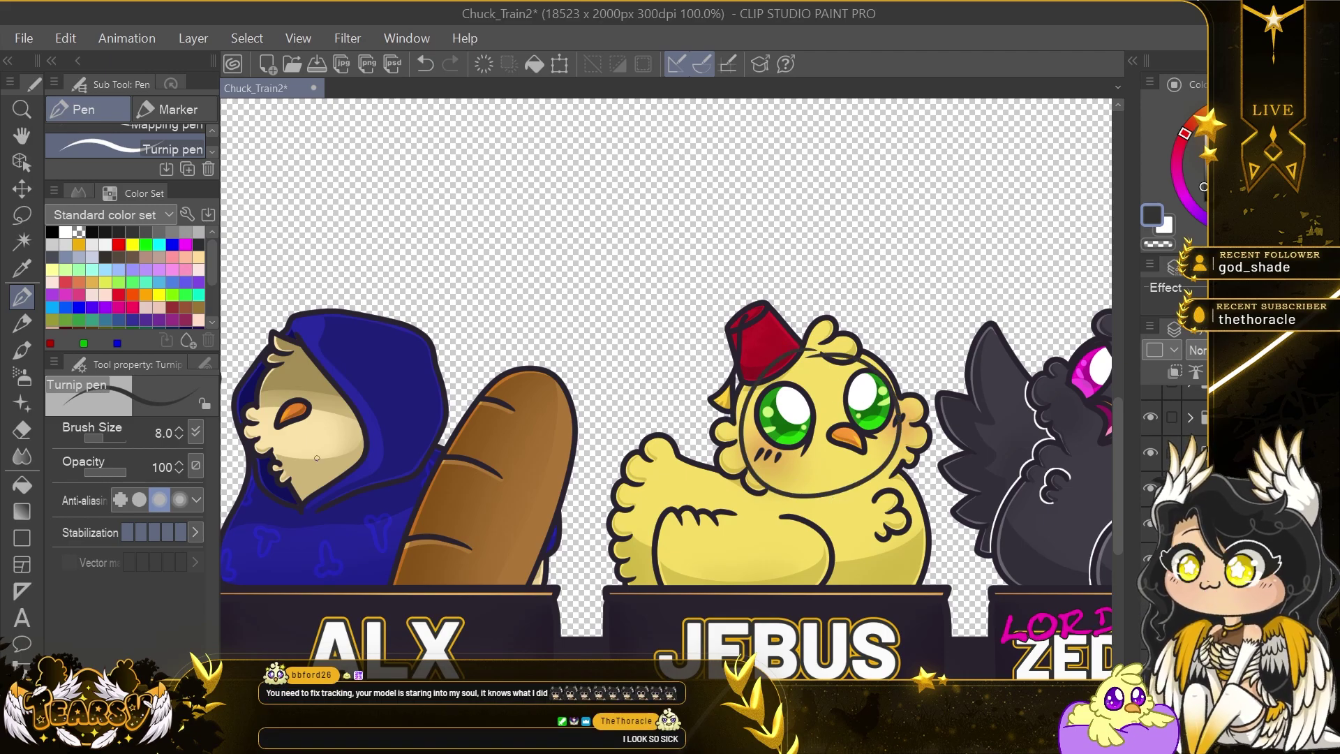
Move the traced head circle along the train to above the first empty basket, next to the flaming red chick.
scroll(419, 300, down, 10)
click(22, 189)
drag(279, 244, 584, 303)
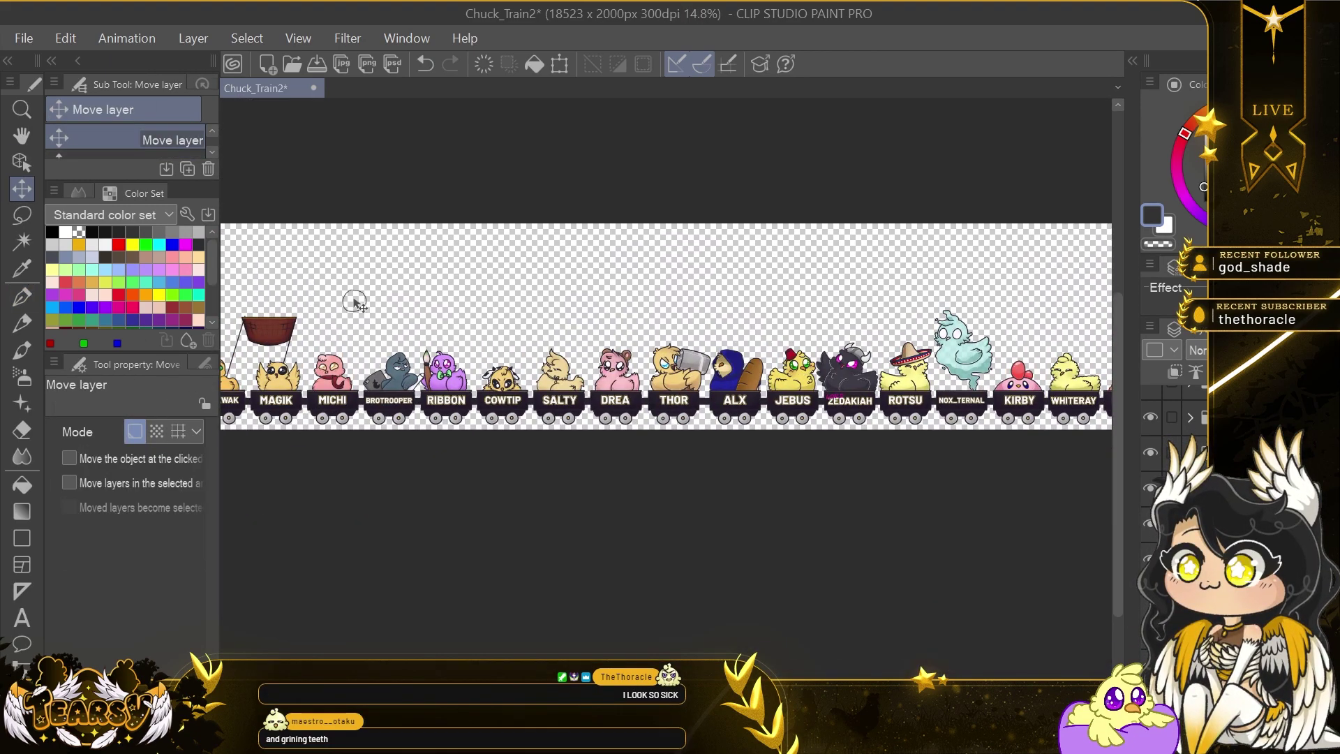
scroll(354, 301, left, 4)
scroll(499, 305, up, 10)
scroll(504, 298, down, 3)
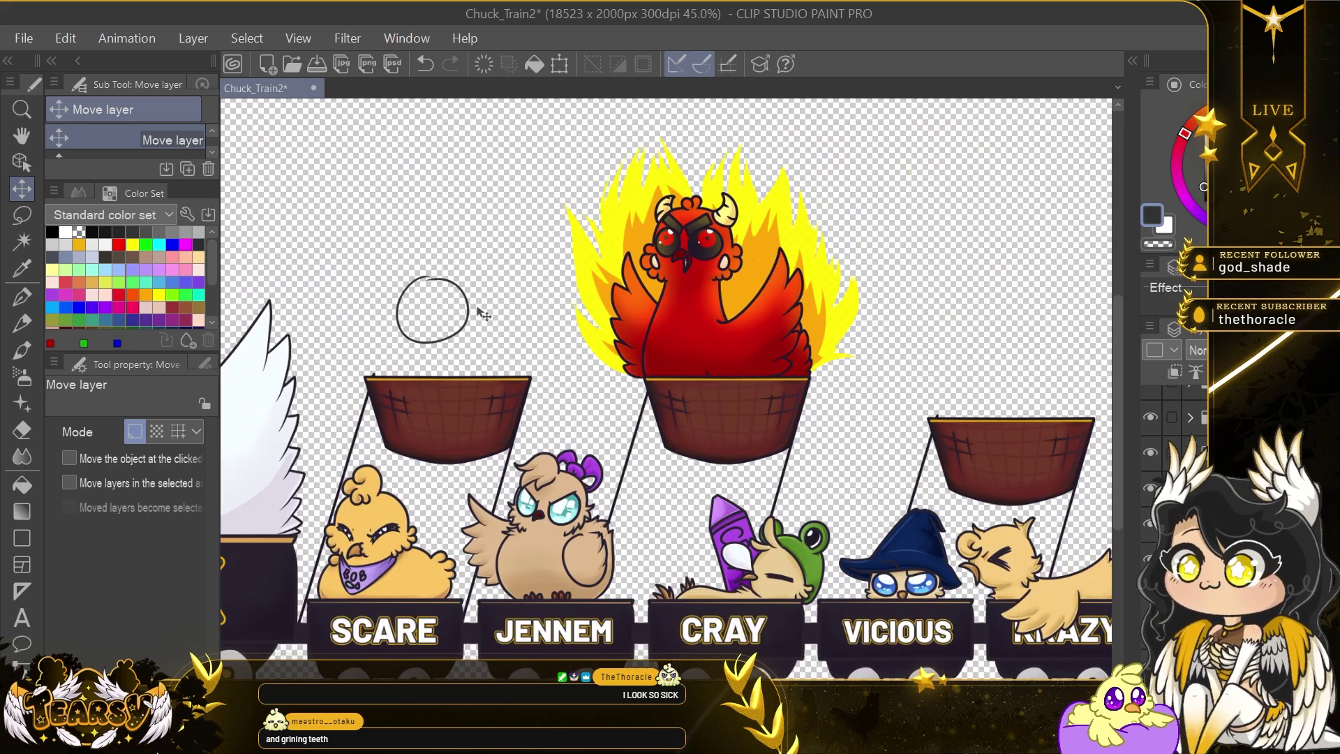
scroll(479, 310, up, 2)
drag(483, 348, 467, 308)
drag(523, 379, 653, 362)
scroll(613, 283, up, 1)
scroll(652, 350, down, 8)
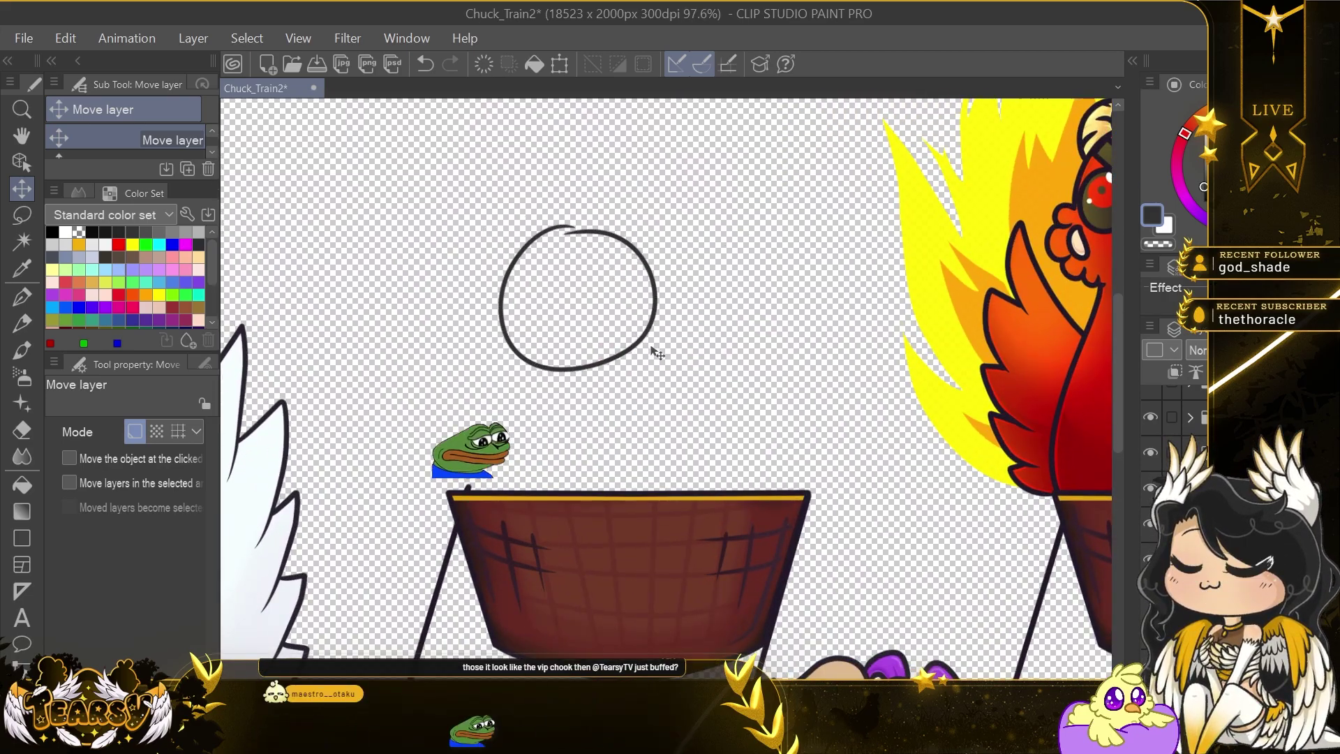
scroll(656, 353, up, 8)
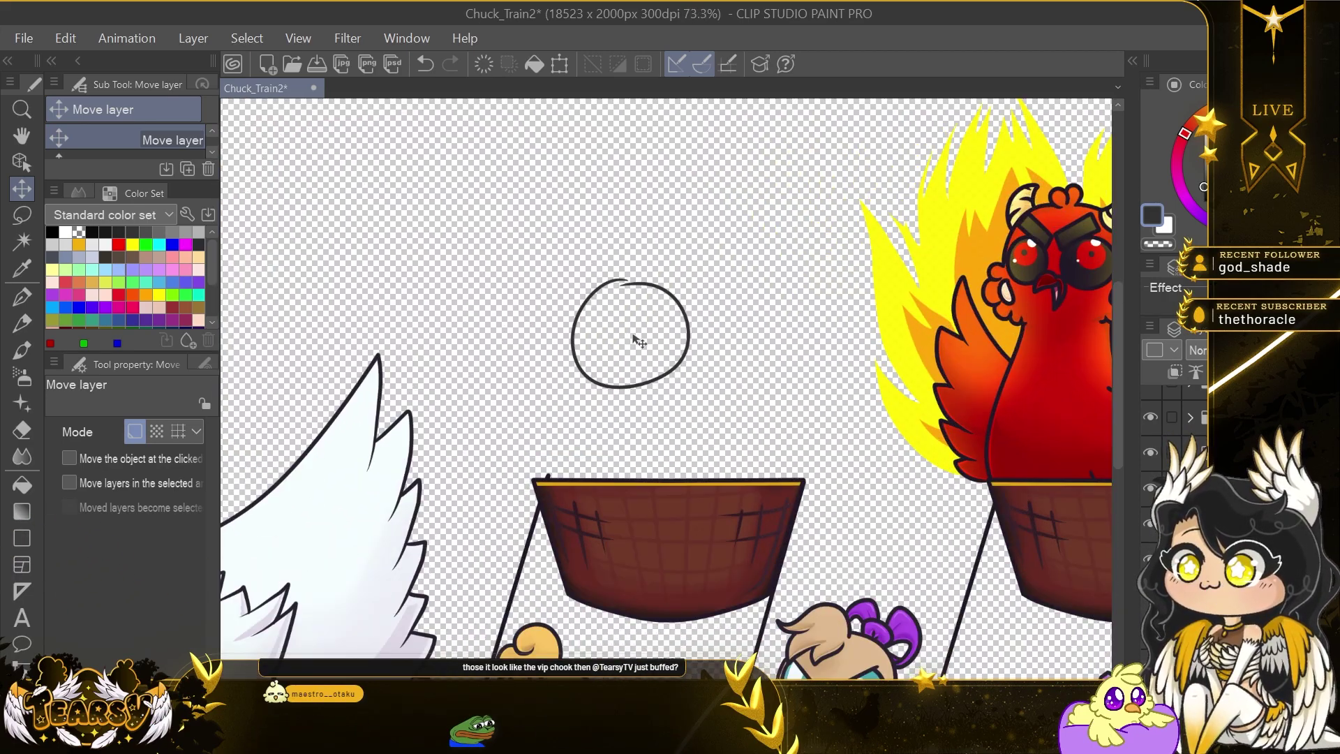
Sketch the face inside the head circle with a curved centre line, two large eyes, raised eyebrows and a beak.
key(p)
mouse_move(569, 315)
mouse_down()
mouse_move(650, 316)
mouse_move(617, 307)
mouse_up()
key(ctrl+z)
mouse_move(521, 293)
mouse_down()
mouse_move(655, 276)
mouse_move(632, 361)
mouse_up()
drag(516, 337, 563, 374)
key(ctrl+z)
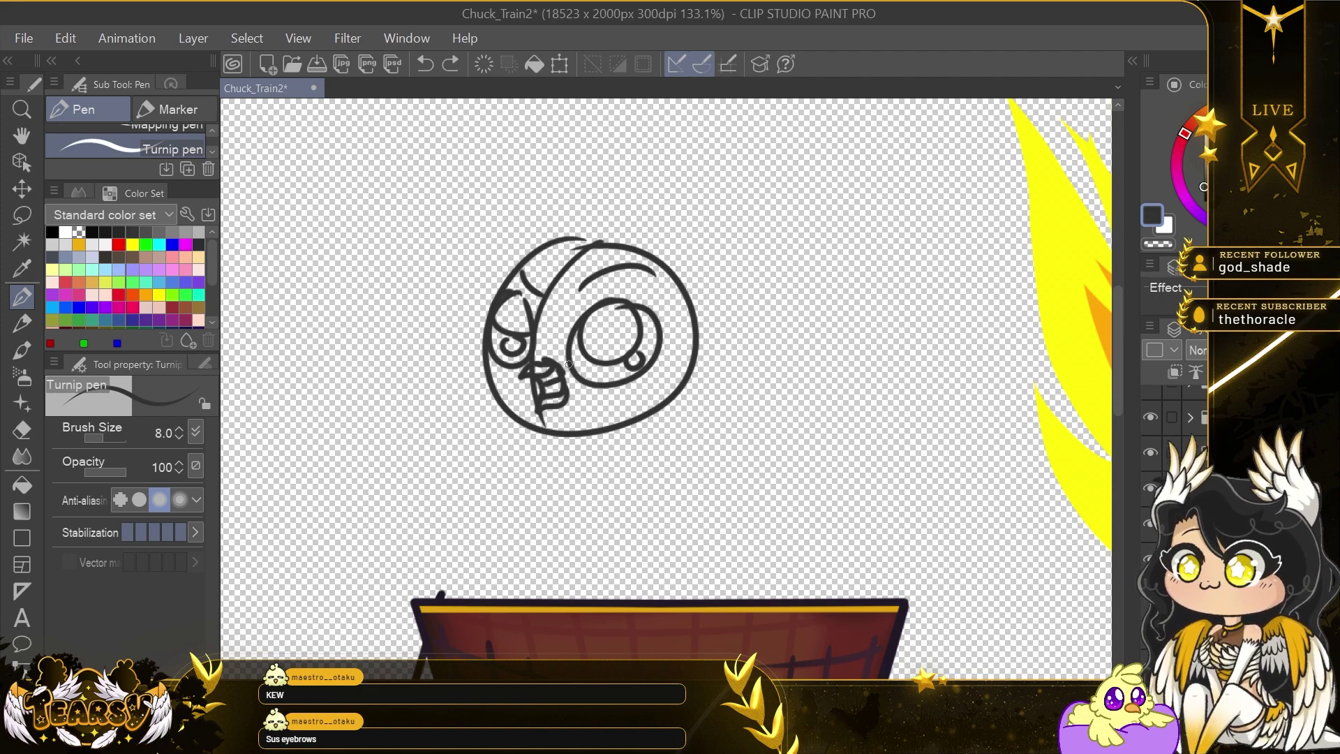
Rework the open beak's inner lines and add rounded cheek fluff on both sides of the head.
key(ctrl+z)
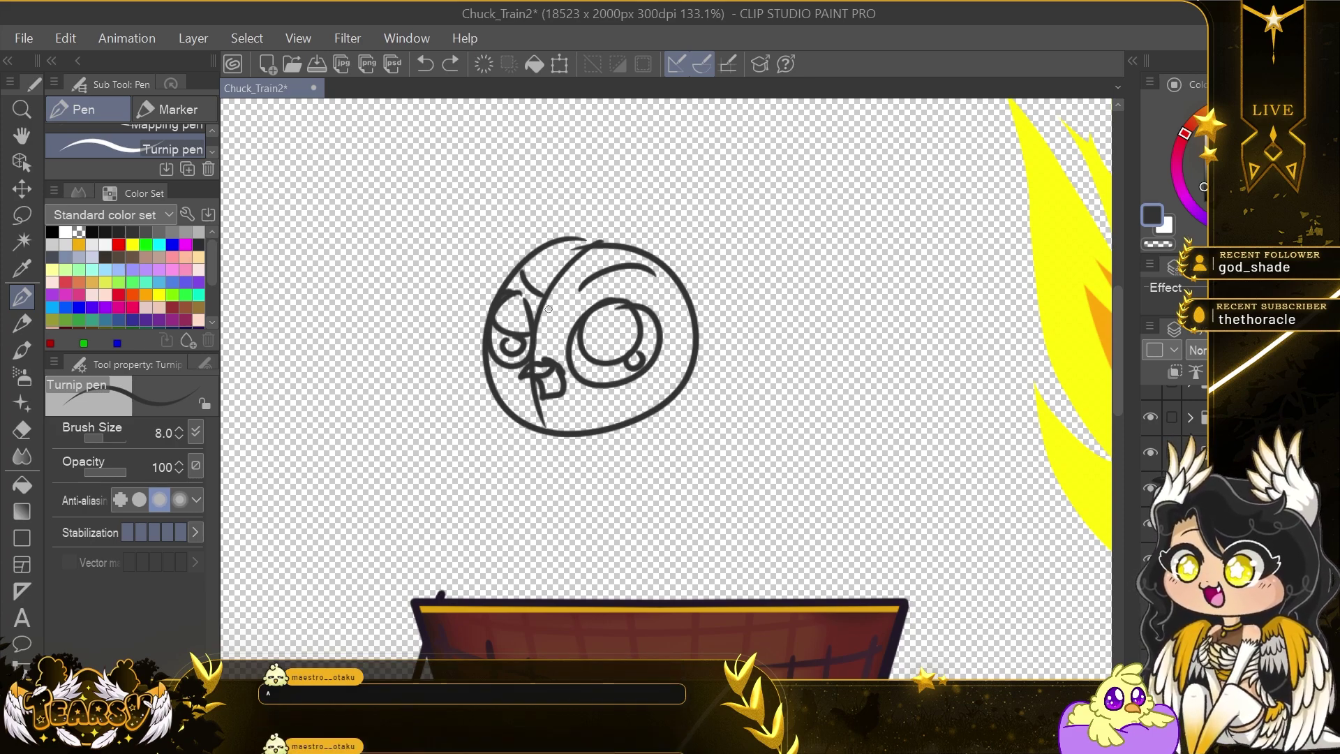
drag(541, 412, 565, 393)
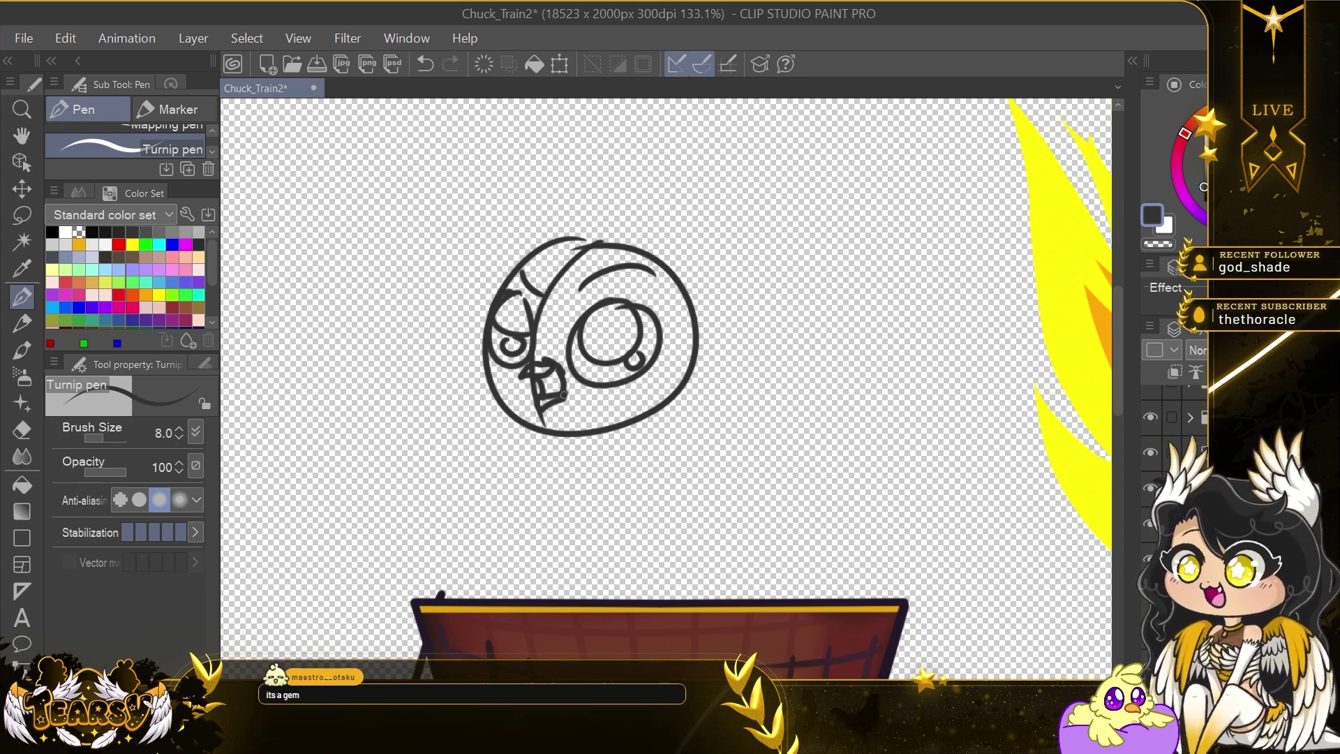
drag(488, 328, 500, 411)
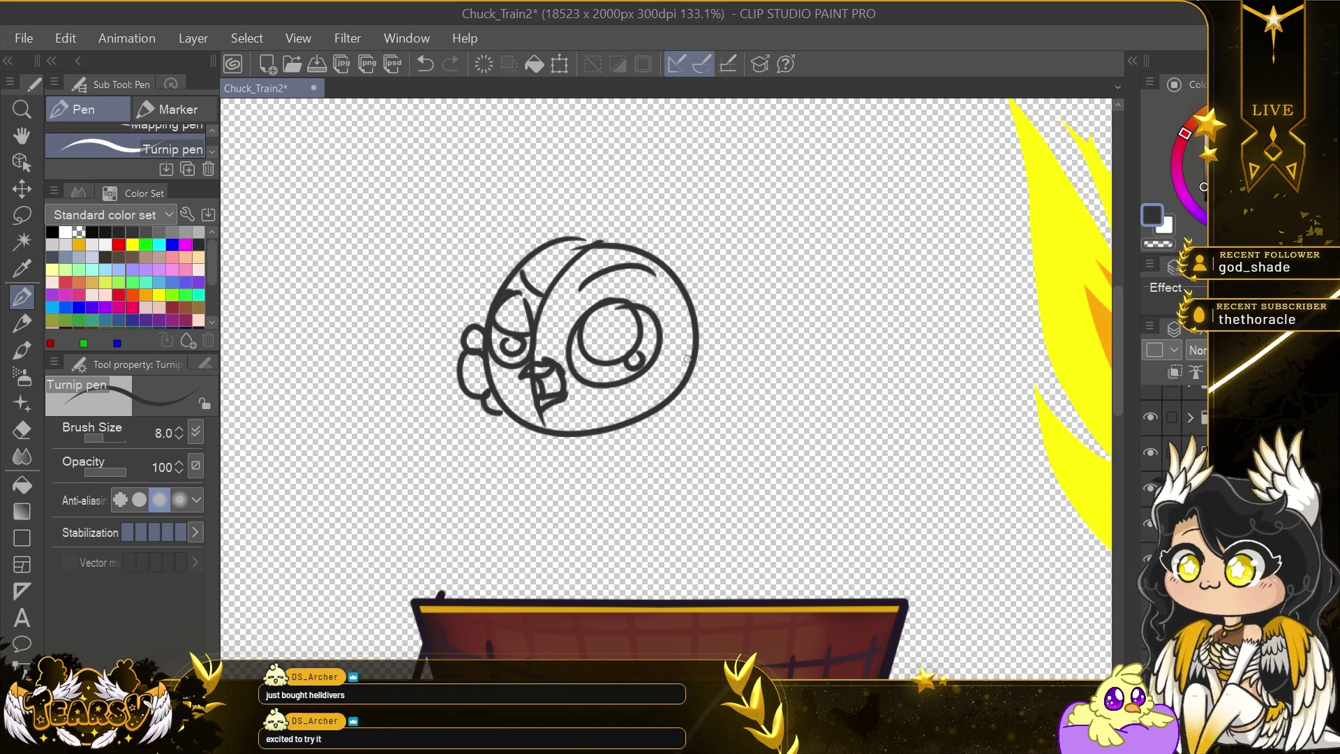
drag(696, 348, 671, 399)
Replace the eyes and open beak with scribbled dark sunglasses joined by a bridge and a small closed beak.
key(e)
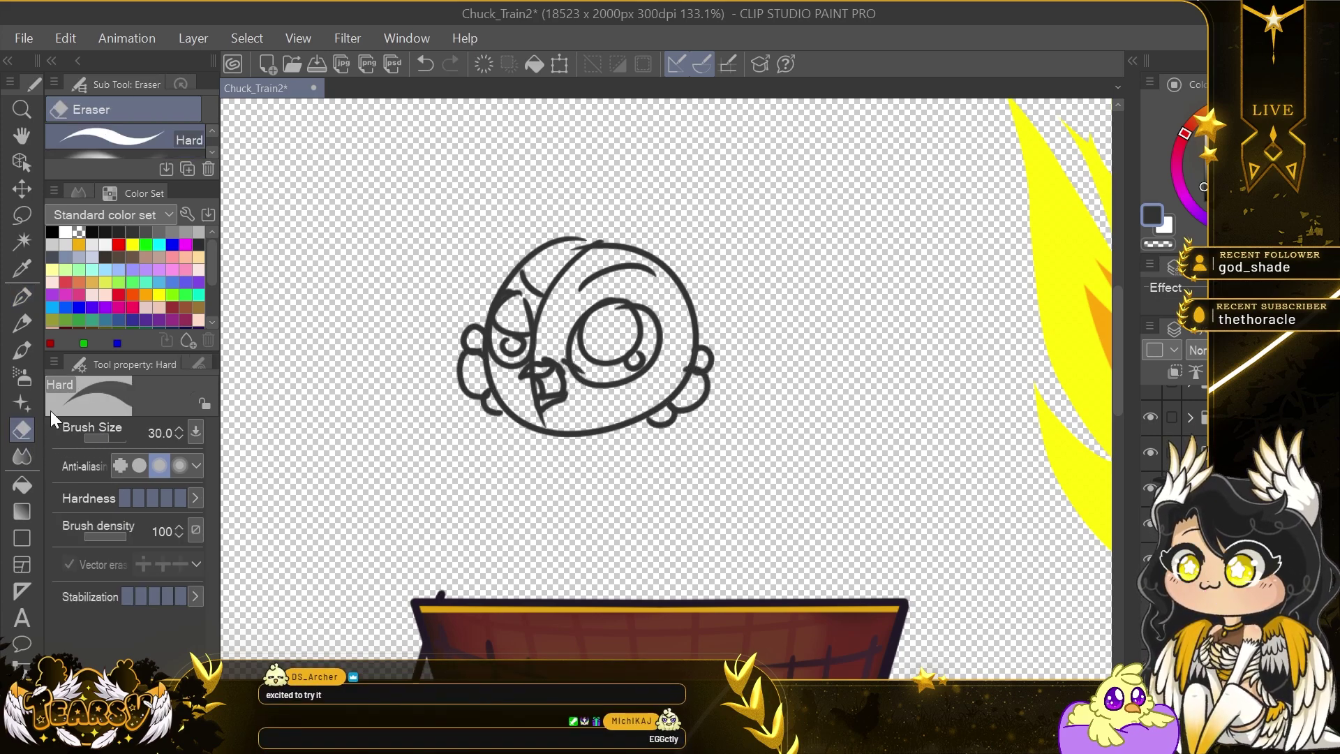
key(p)
mouse_move(566, 318)
mouse_down()
mouse_move(628, 308)
mouse_move(662, 355)
mouse_move(590, 370)
mouse_up()
drag(637, 314, 596, 374)
mouse_move(579, 314)
mouse_down()
mouse_move(637, 317)
mouse_move(622, 343)
mouse_up()
mouse_move(492, 308)
mouse_down()
mouse_move(542, 306)
mouse_move(486, 315)
mouse_move(527, 371)
mouse_move(501, 303)
mouse_up()
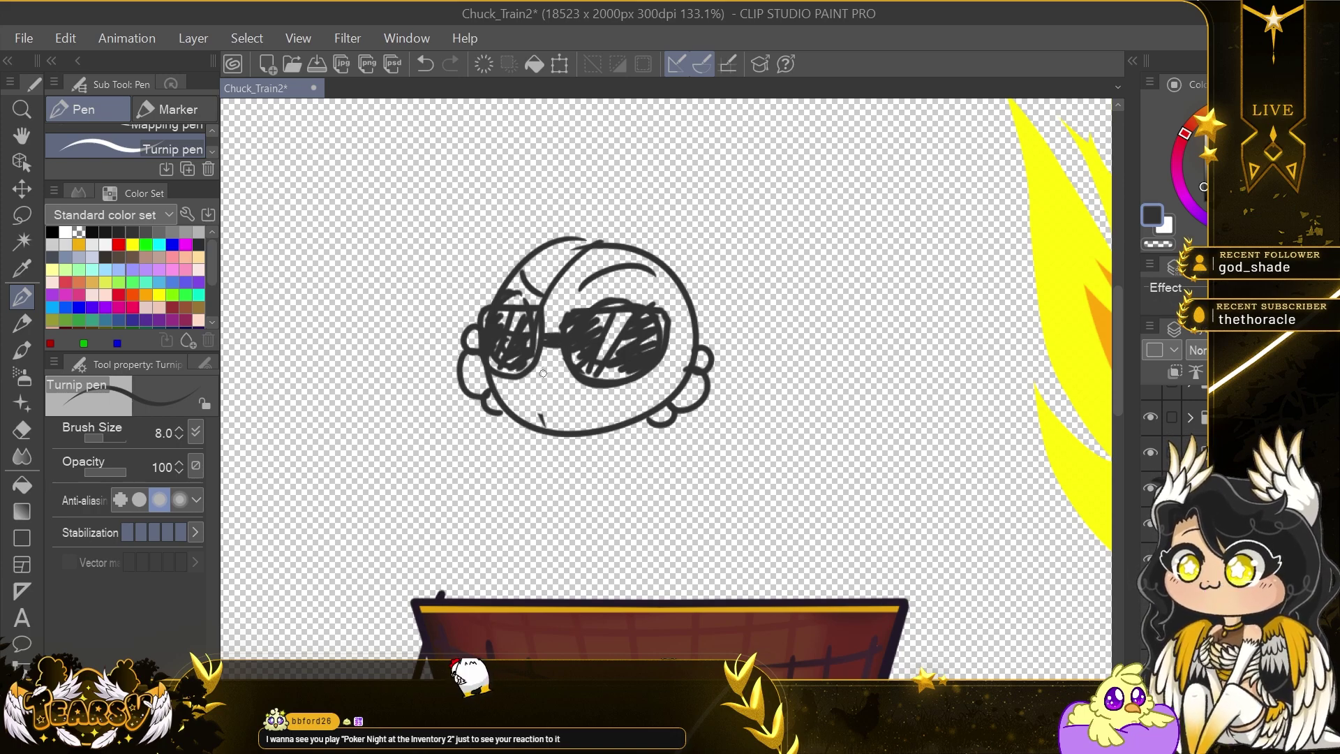
mouse_move(531, 382)
mouse_down()
mouse_move(562, 357)
mouse_move(565, 371)
mouse_up()
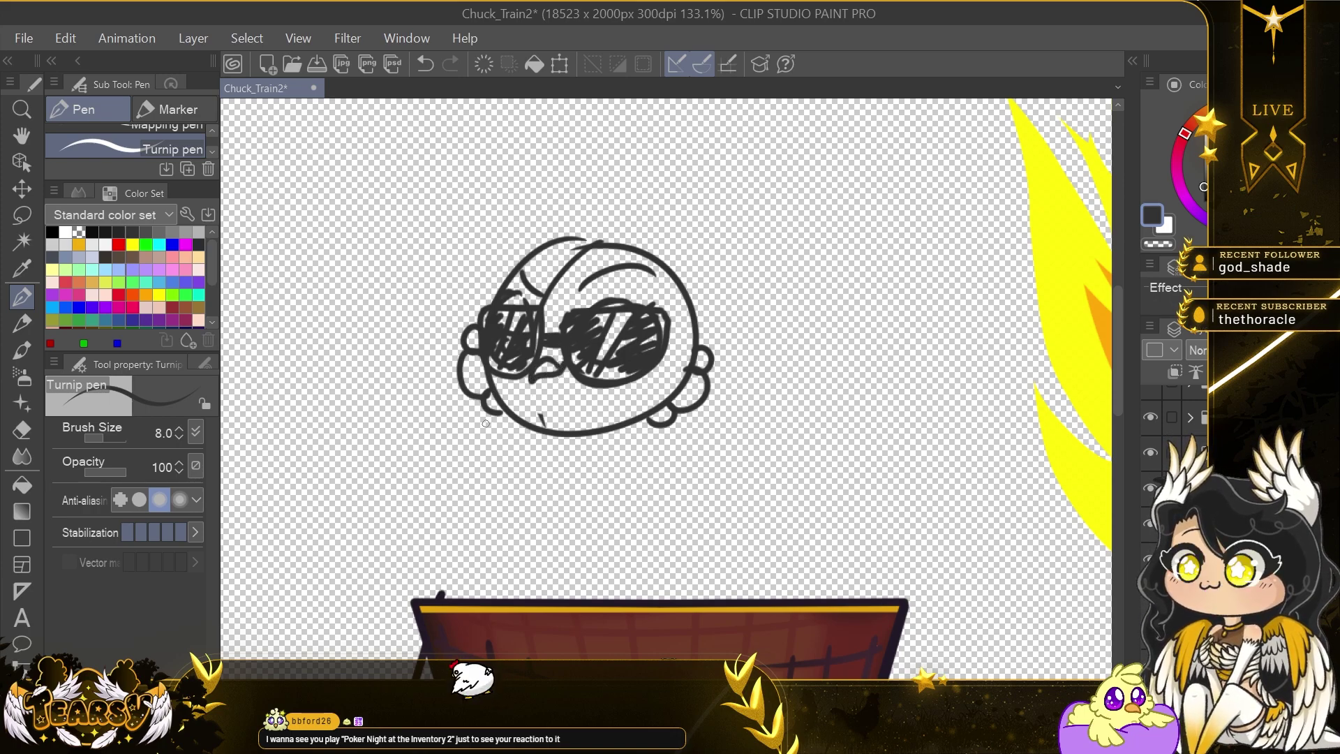
Sketch the chick's rounded body rising from the basket, with a scalloped feather edge along the back and tail.
drag(512, 419, 483, 598)
key(ctrl+z)
drag(706, 403, 761, 393)
drag(794, 564, 746, 598)
drag(761, 393, 809, 530)
Try to sketch a folded, rounded wing with feather scallops on the body.
drag(610, 458, 767, 456)
drag(707, 437, 675, 445)
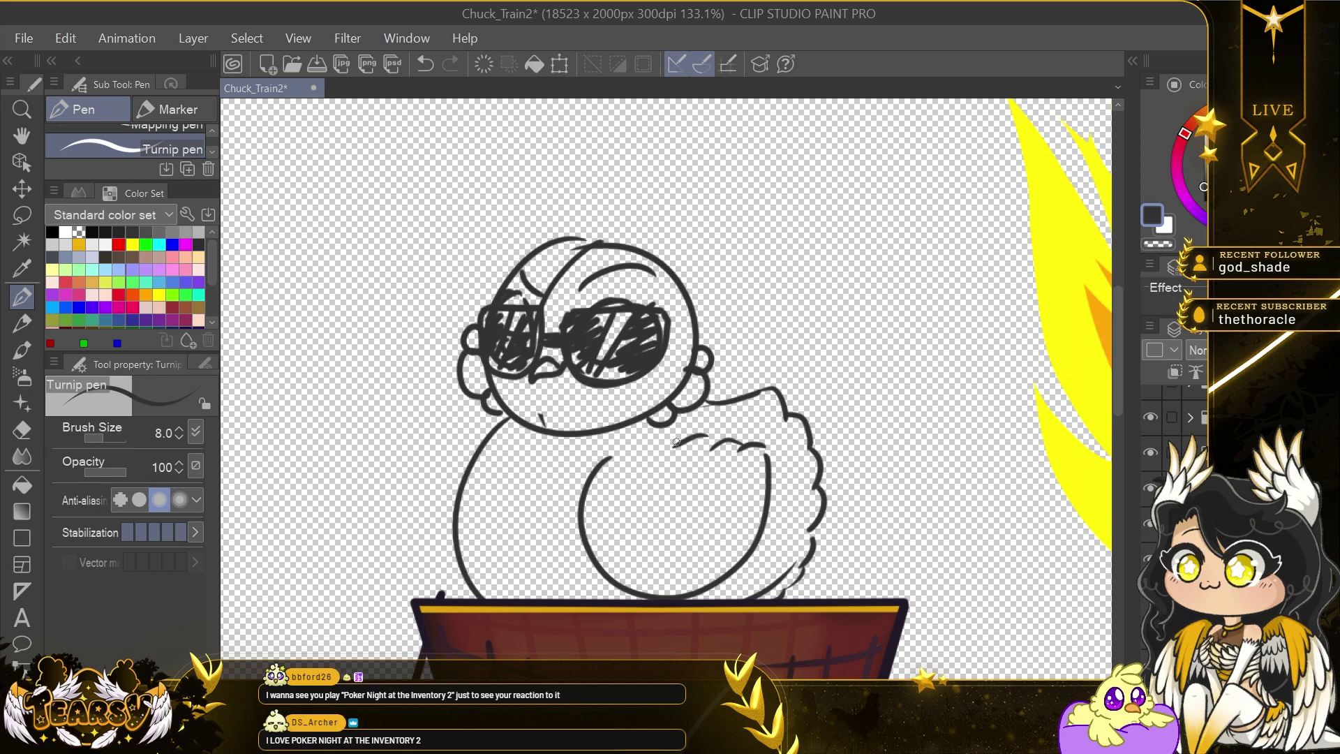
key(ctrl+z)
key(ctrl+z)
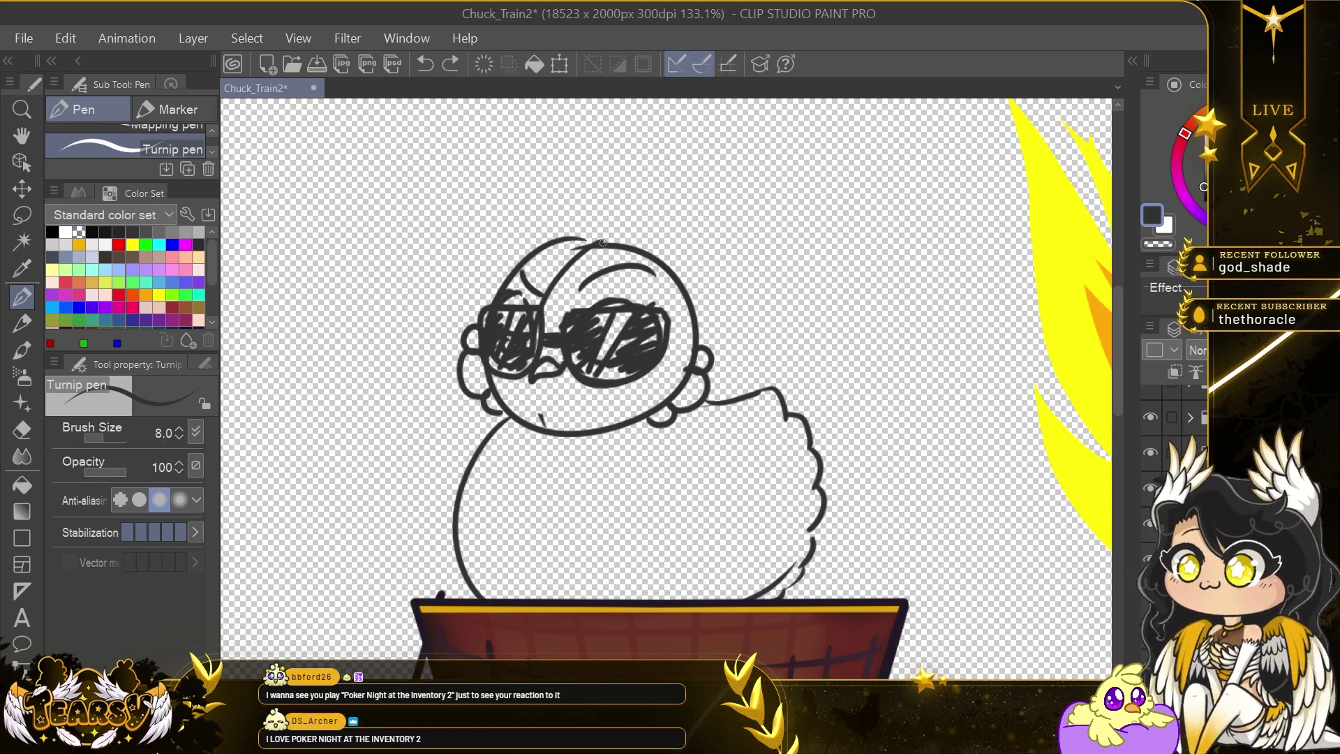
Add a curled tuft on top of the head and rough in a raised wing arm across the body.
drag(638, 442, 439, 422)
mouse_move(434, 431)
mouse_down()
mouse_move(457, 497)
mouse_move(648, 558)
mouse_up()
drag(451, 532, 437, 530)
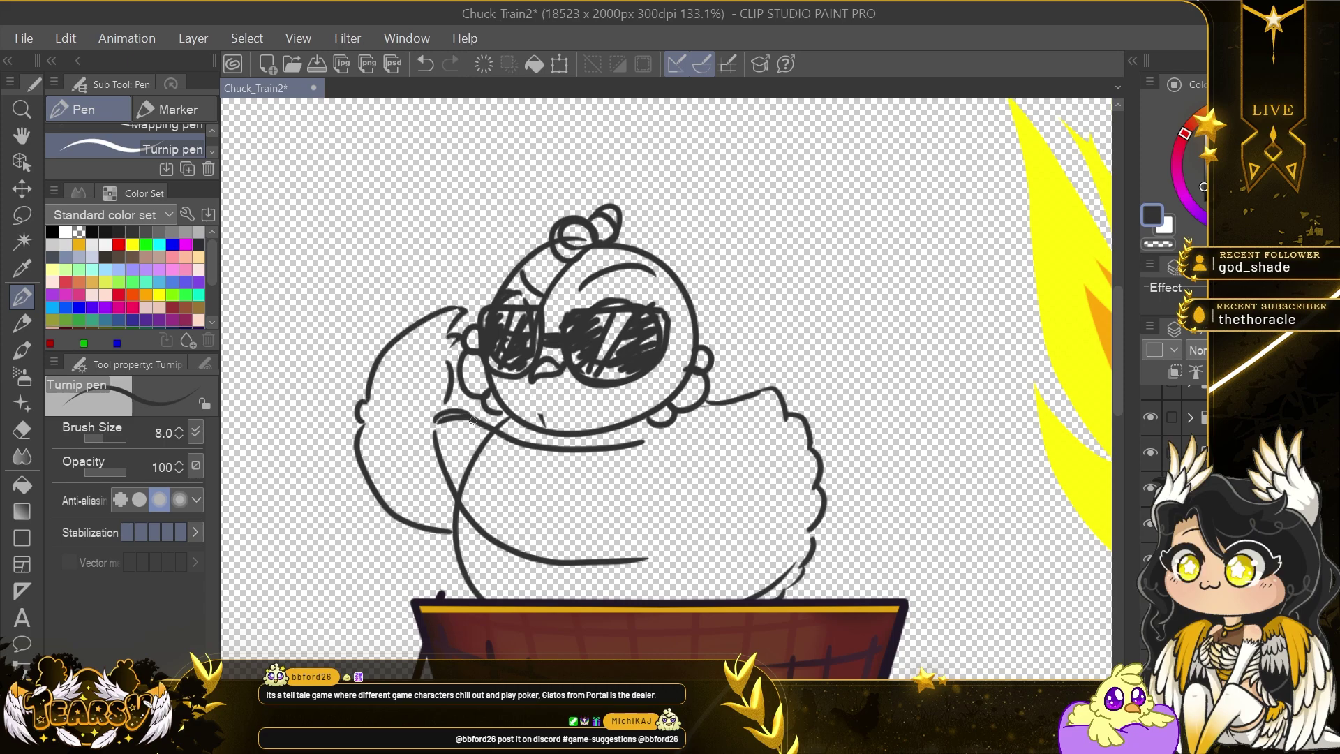
Undo the strokes of the raised wing arm, keeping the head tuft and body.
key(ctrl+z)
key(ctrl+z)
key(ctrl+z)
key(ctrl+z)
key(ctrl+z)
key(ctrl+z)
key(ctrl+z)
Sketch a flexed muscular wing arm with a curled fist beside the head, add muscle lines, and draw gritted teeth under the beak.
mouse_move(512, 416)
mouse_down()
mouse_move(447, 411)
mouse_move(442, 436)
mouse_move(385, 385)
mouse_move(417, 350)
mouse_up()
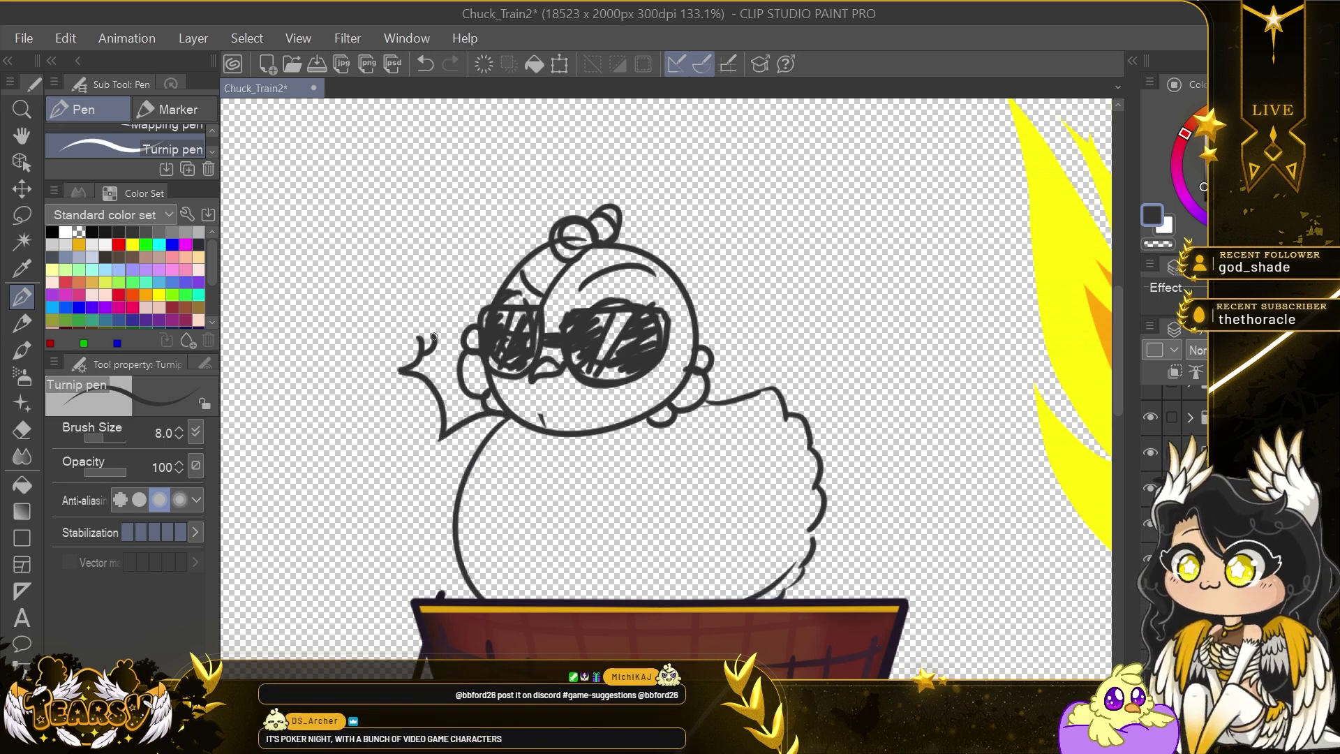
drag(368, 473, 446, 525)
mouse_move(656, 453)
mouse_down()
mouse_move(525, 445)
mouse_move(446, 415)
mouse_move(440, 446)
mouse_move(603, 566)
mouse_move(413, 422)
mouse_up()
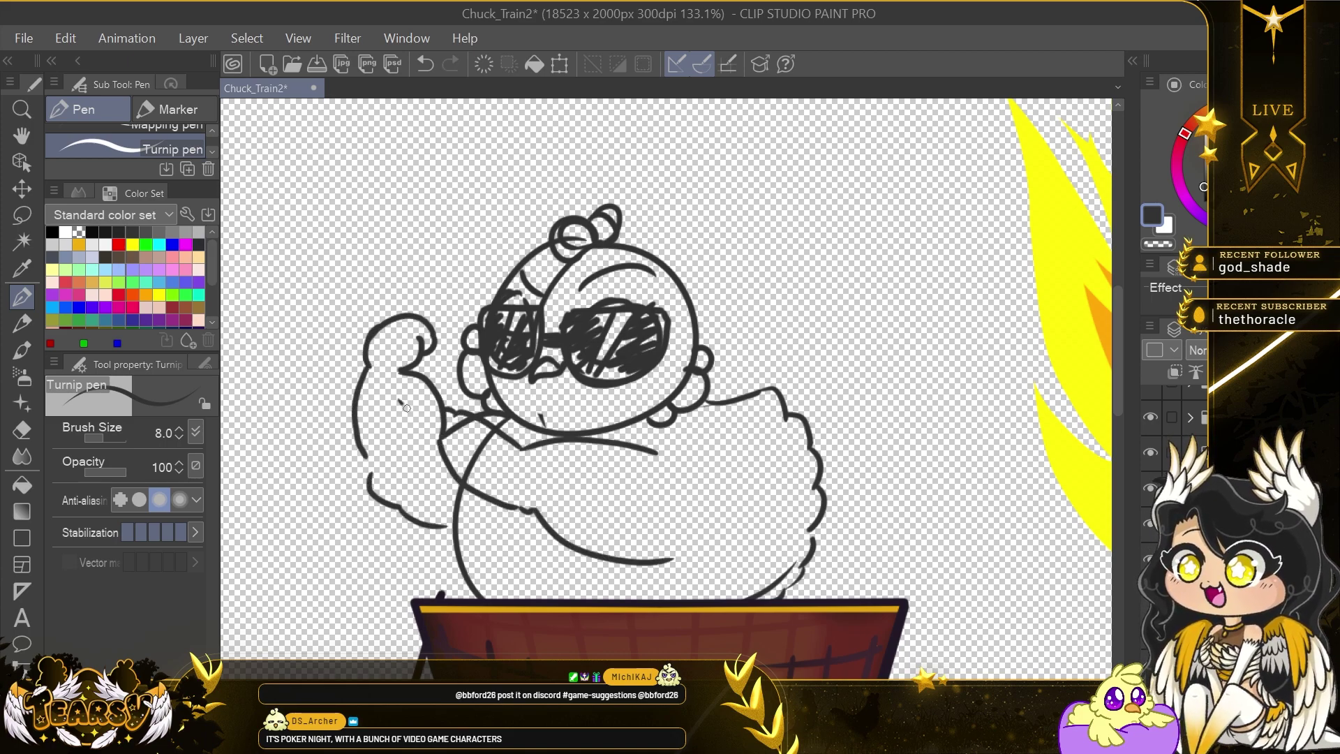
drag(567, 488, 665, 446)
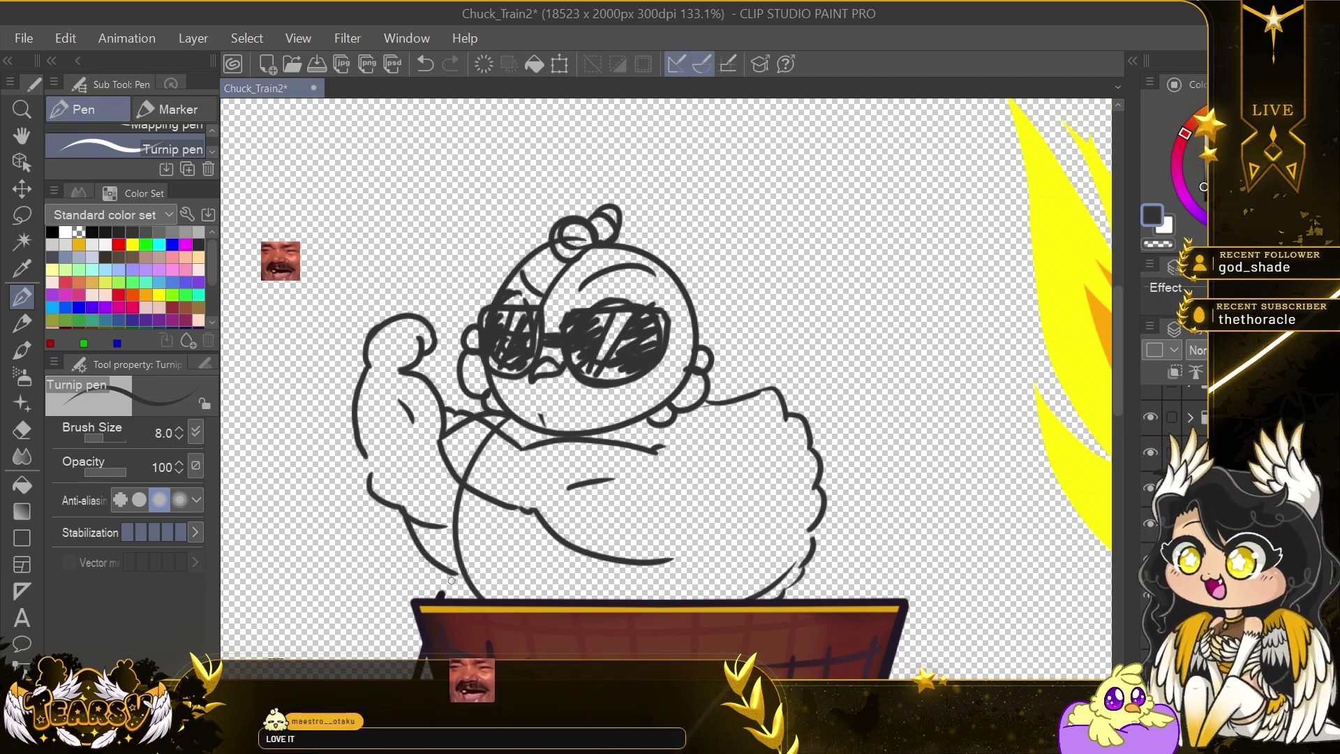
drag(430, 330, 429, 353)
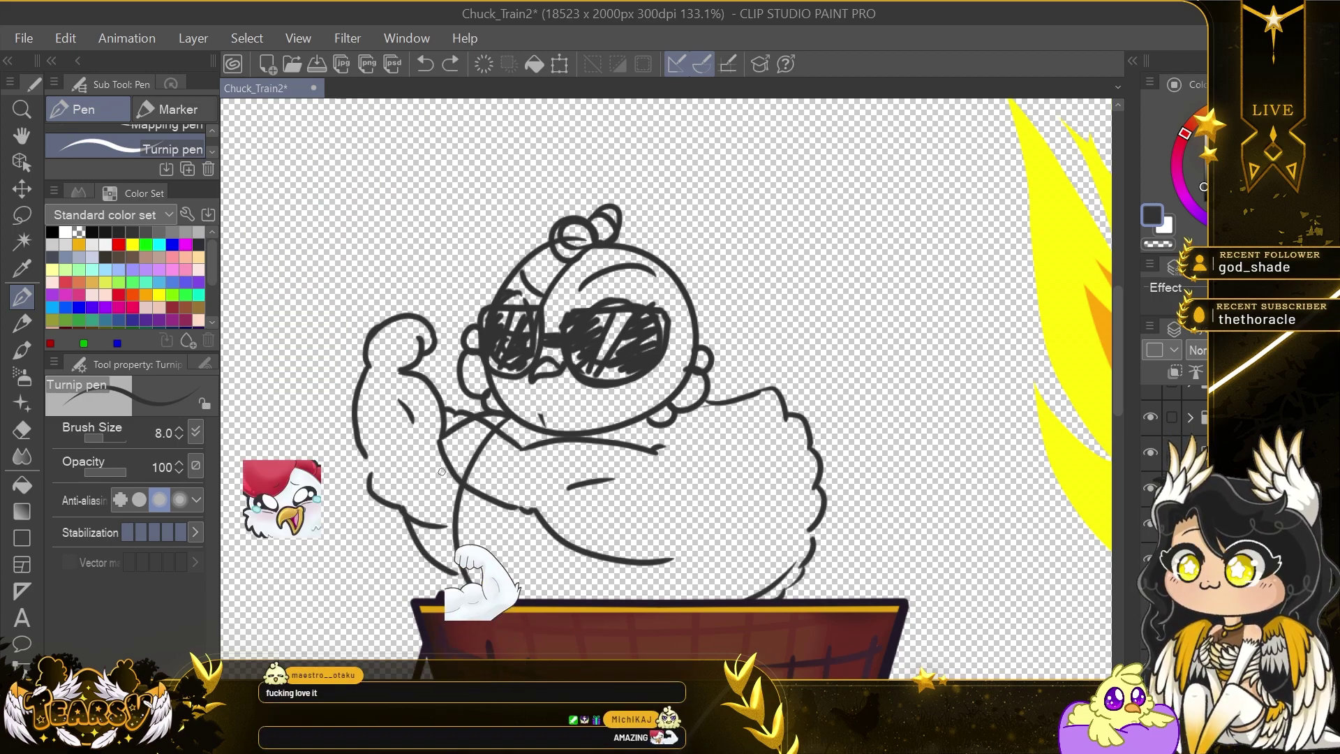
drag(655, 452, 710, 457)
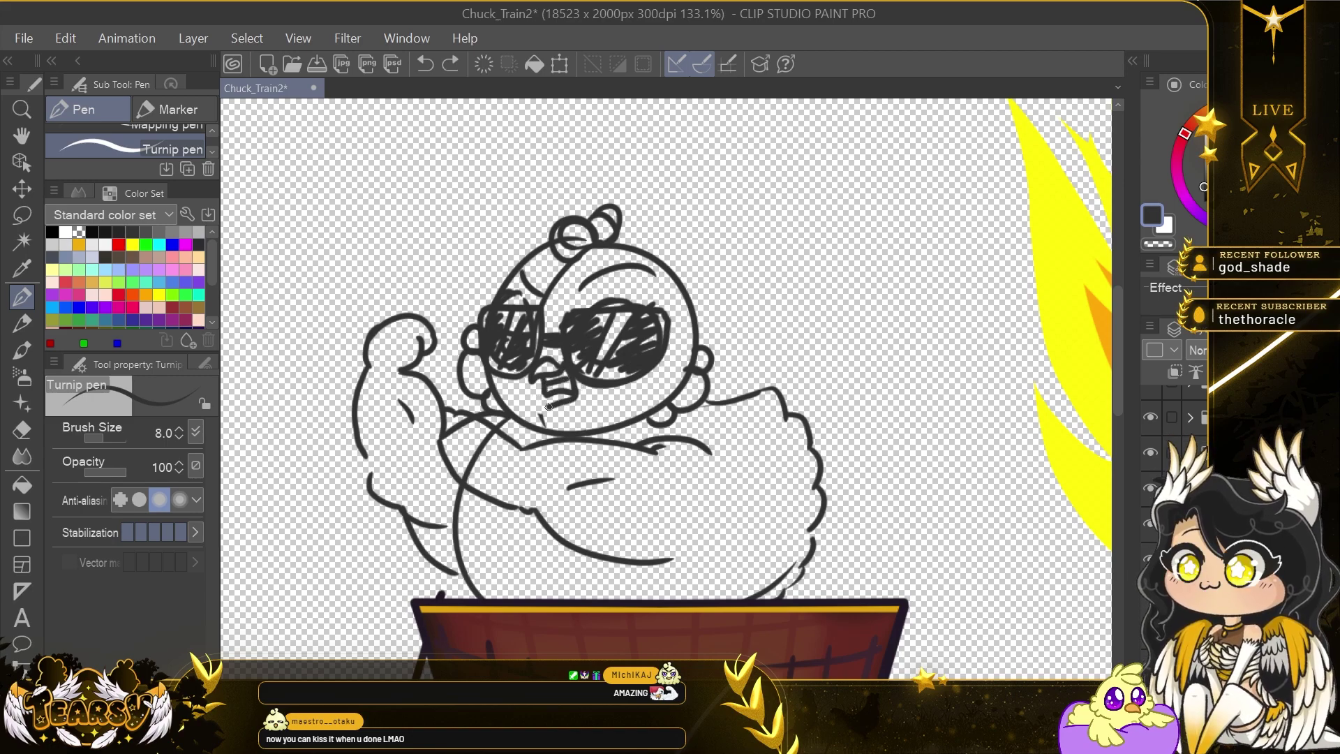
Complete the teeth lines under the beak and try a raised finger on top of the fist.
drag(572, 397, 554, 389)
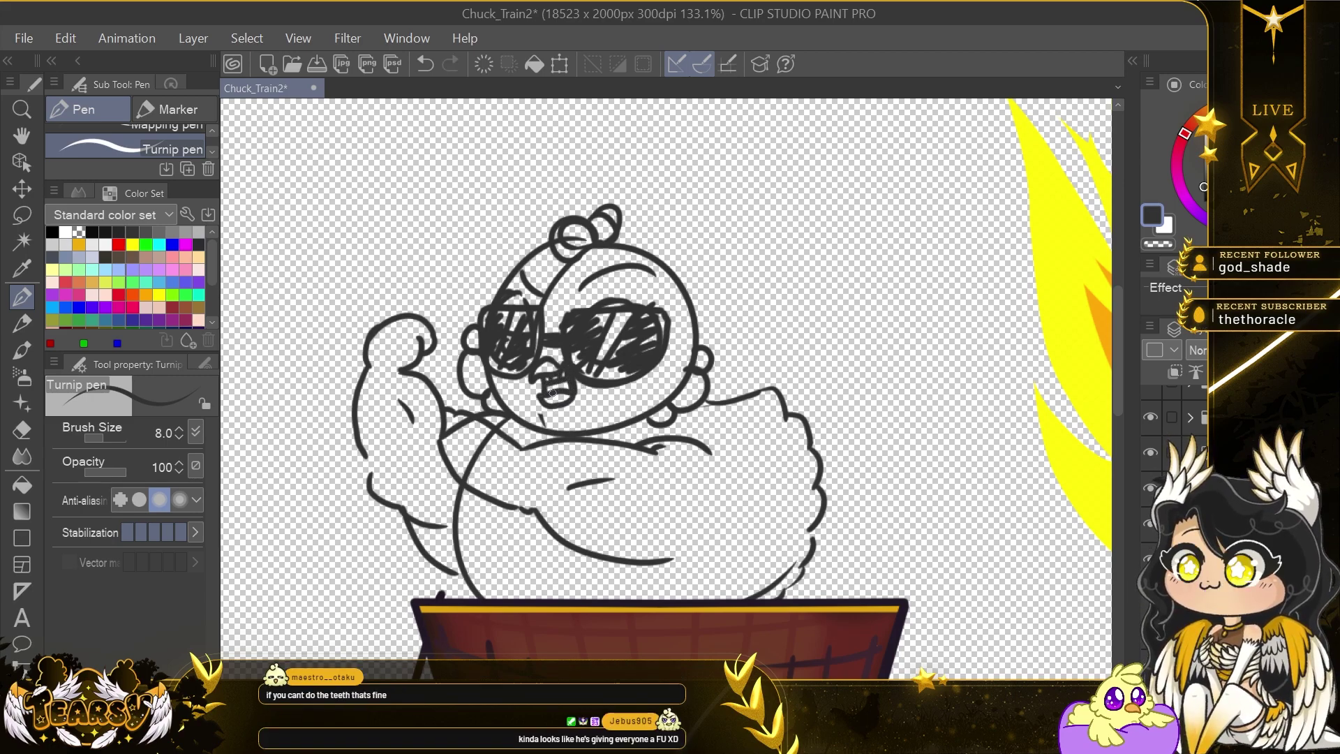
drag(388, 317, 406, 302)
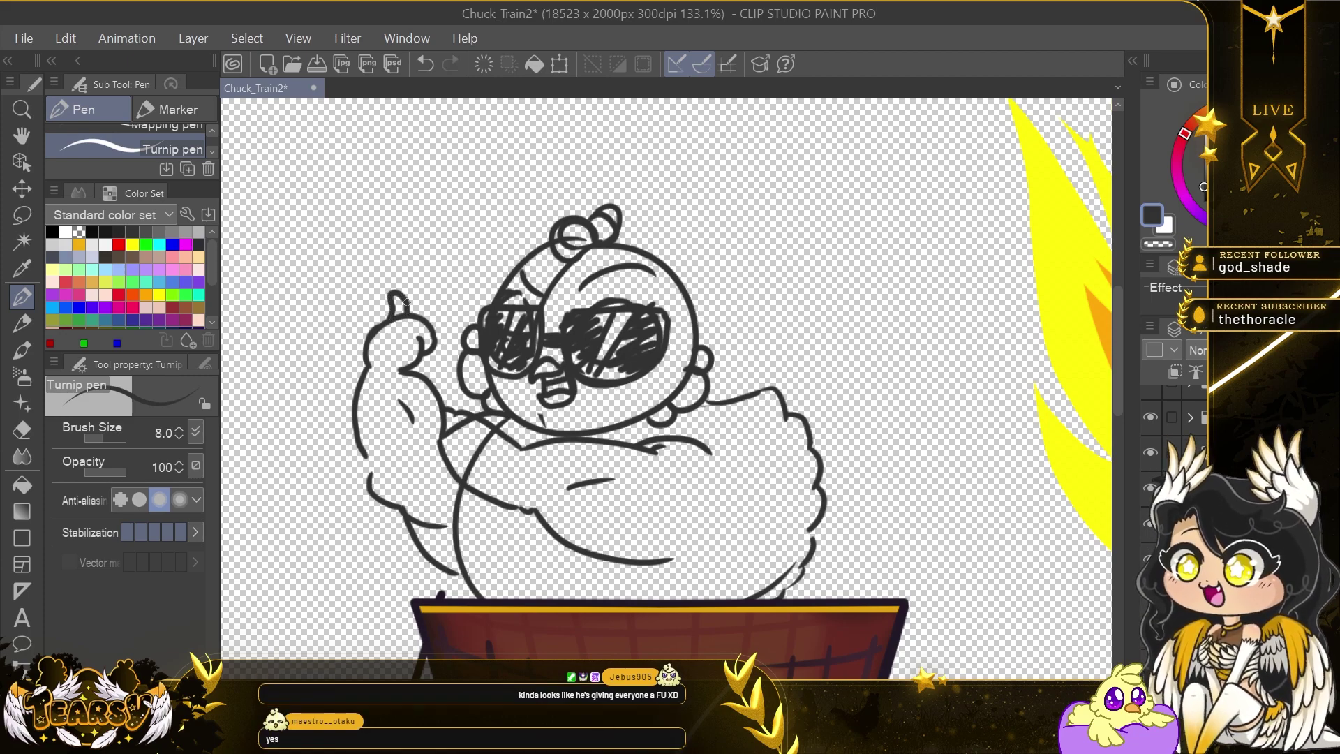
key(ctrl+z)
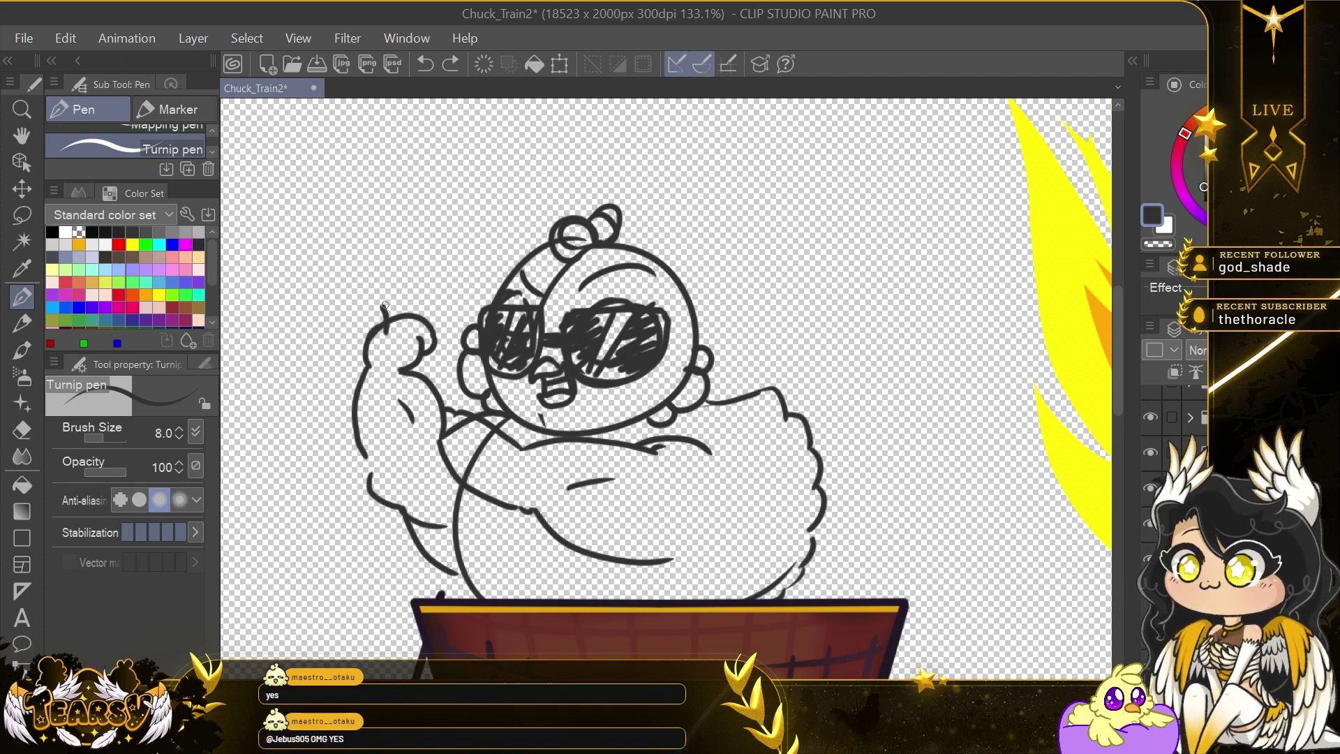
key(ctrl+z)
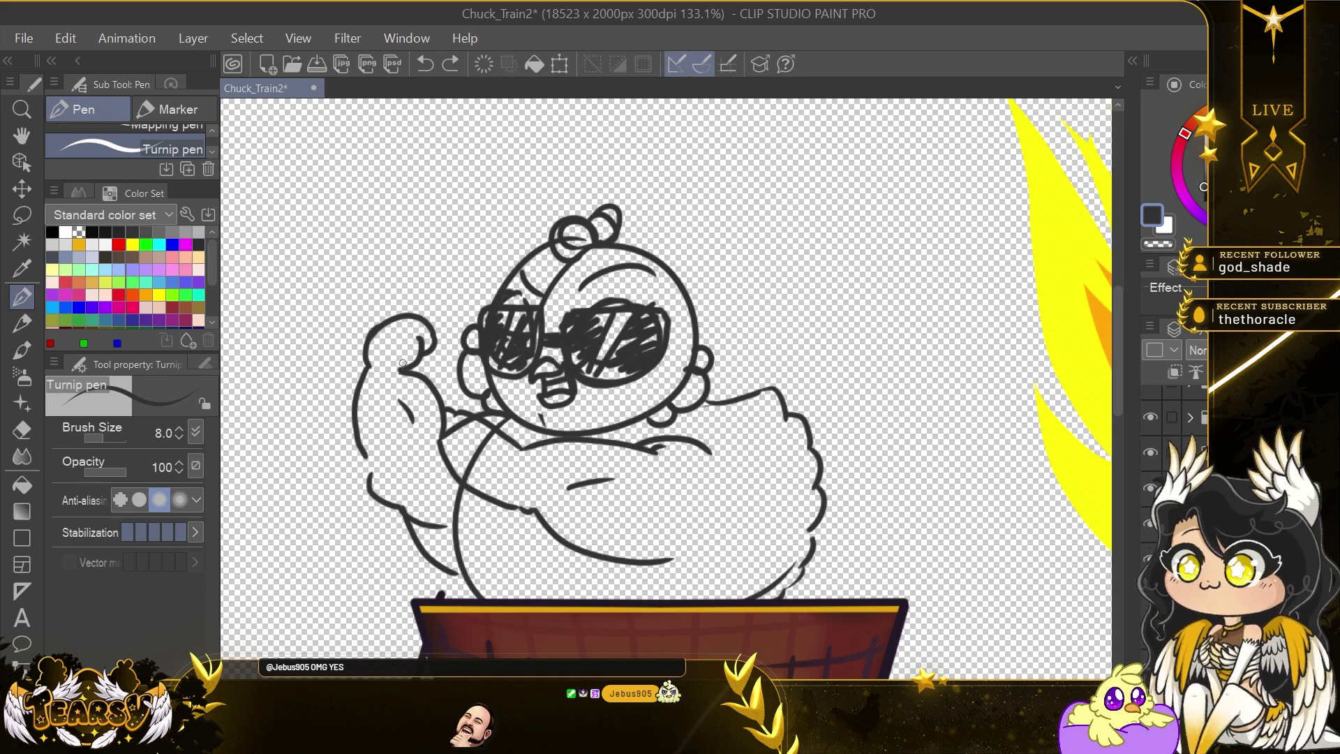
Fade the chick sketch to light grey by lowering its layer opacity and scale the sketch up to 117.
drag(1292, 350, 1264, 349)
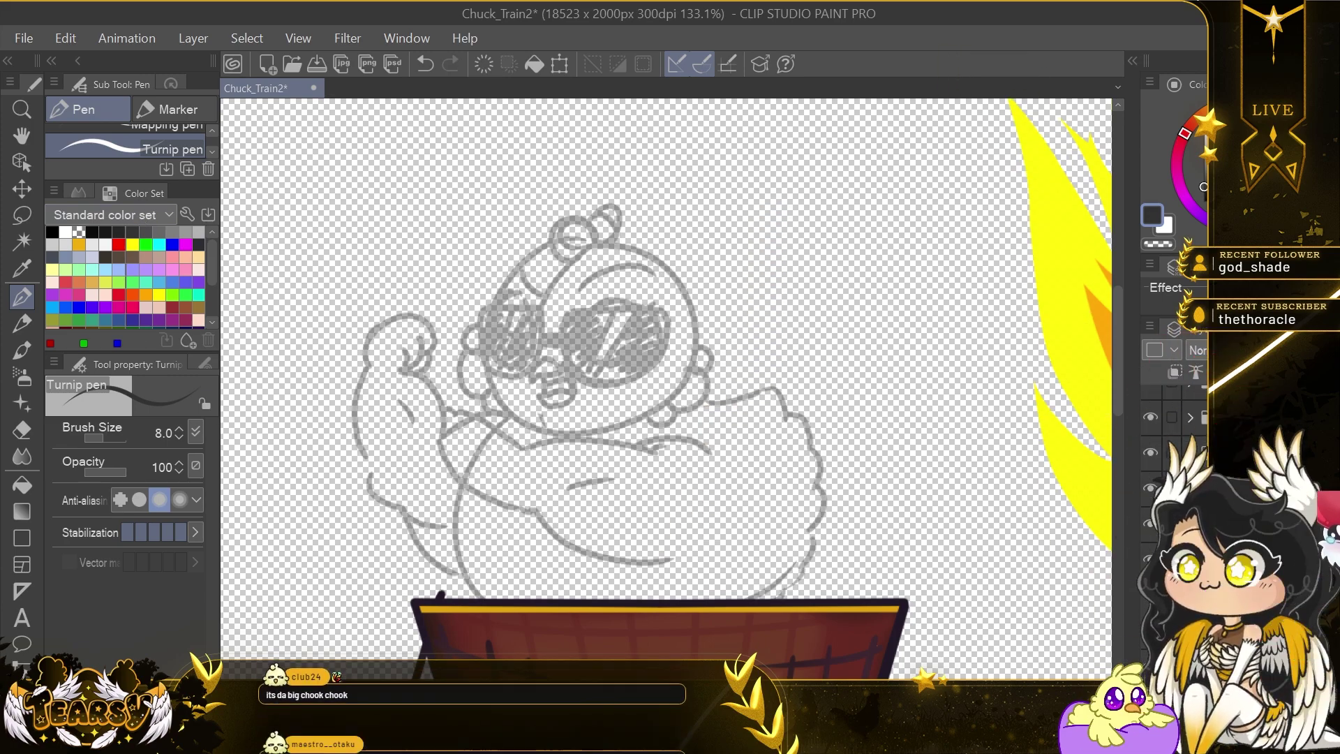
click(194, 532)
scroll(724, 530, down, 3)
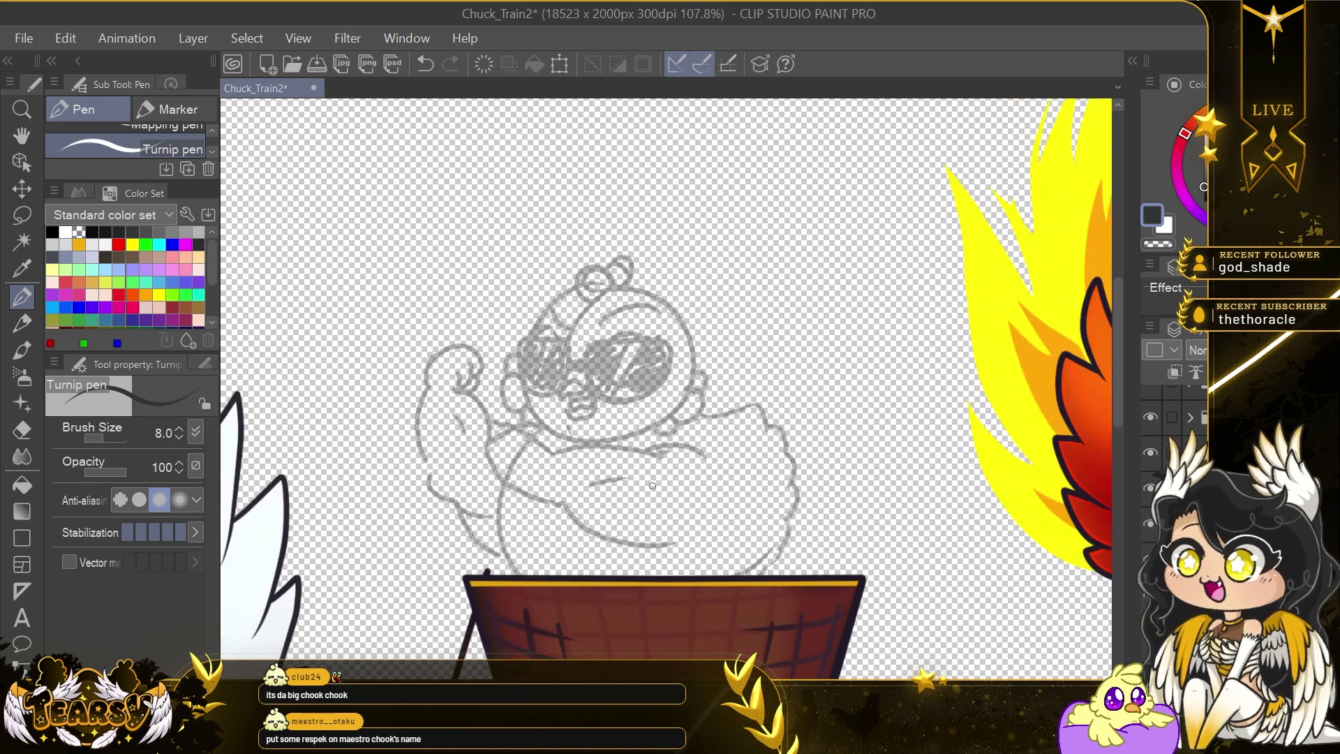
key(ctrl+t)
drag(706, 542, 741, 562)
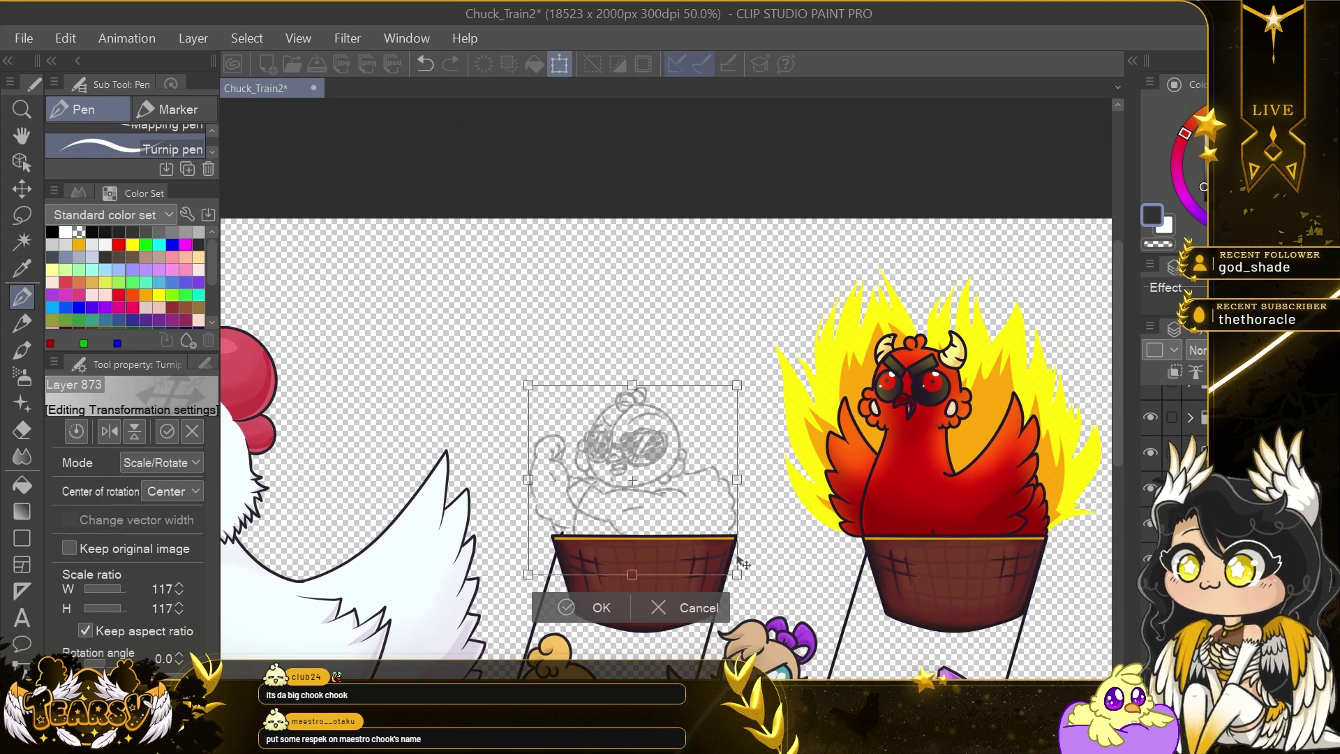
key(Return)
Sample the dark outline colour from the train artwork and ink the two curls of the head tuft with the Turnip pen.
scroll(668, 542, down, 5)
drag(749, 610, 469, 342)
scroll(469, 342, up, 2)
scroll(481, 349, up, 2)
click(22, 268)
click(481, 316)
scroll(481, 316, down, 2)
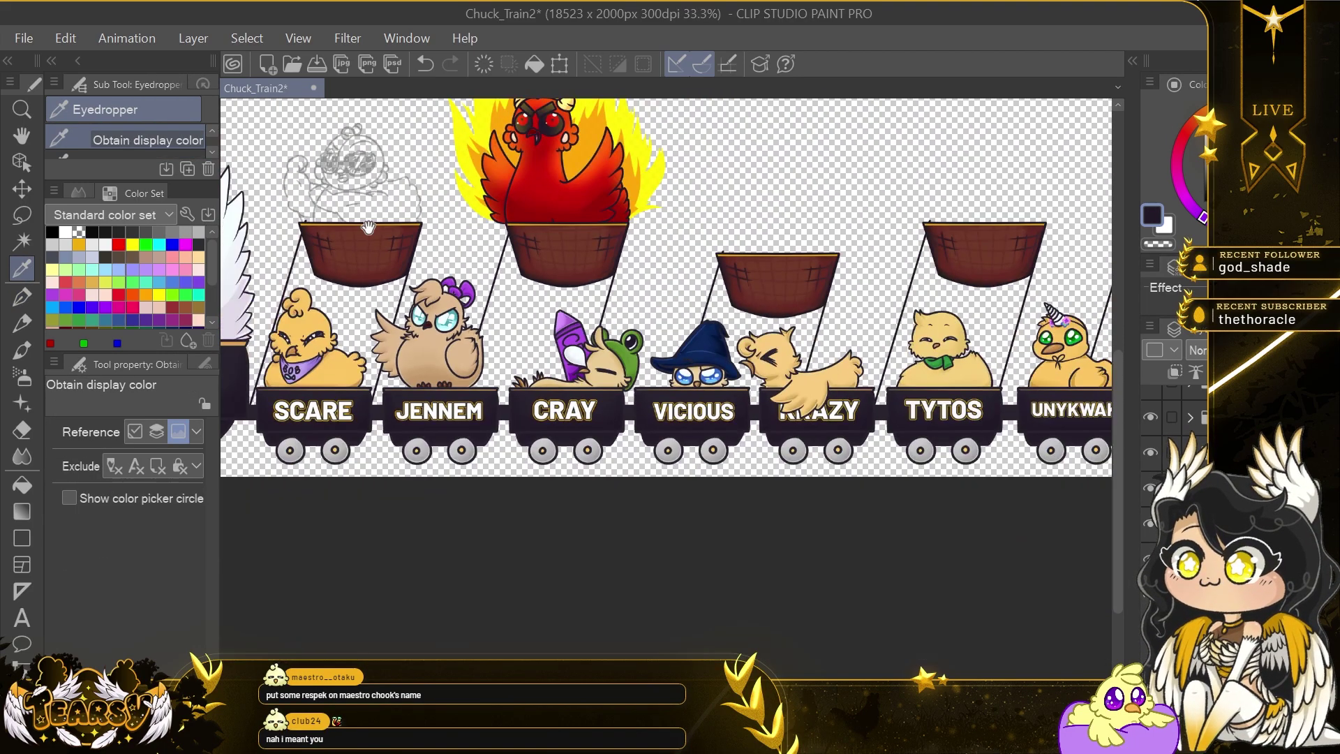
scroll(286, 126, up, 4)
key(p)
scroll(595, 185, up, 1)
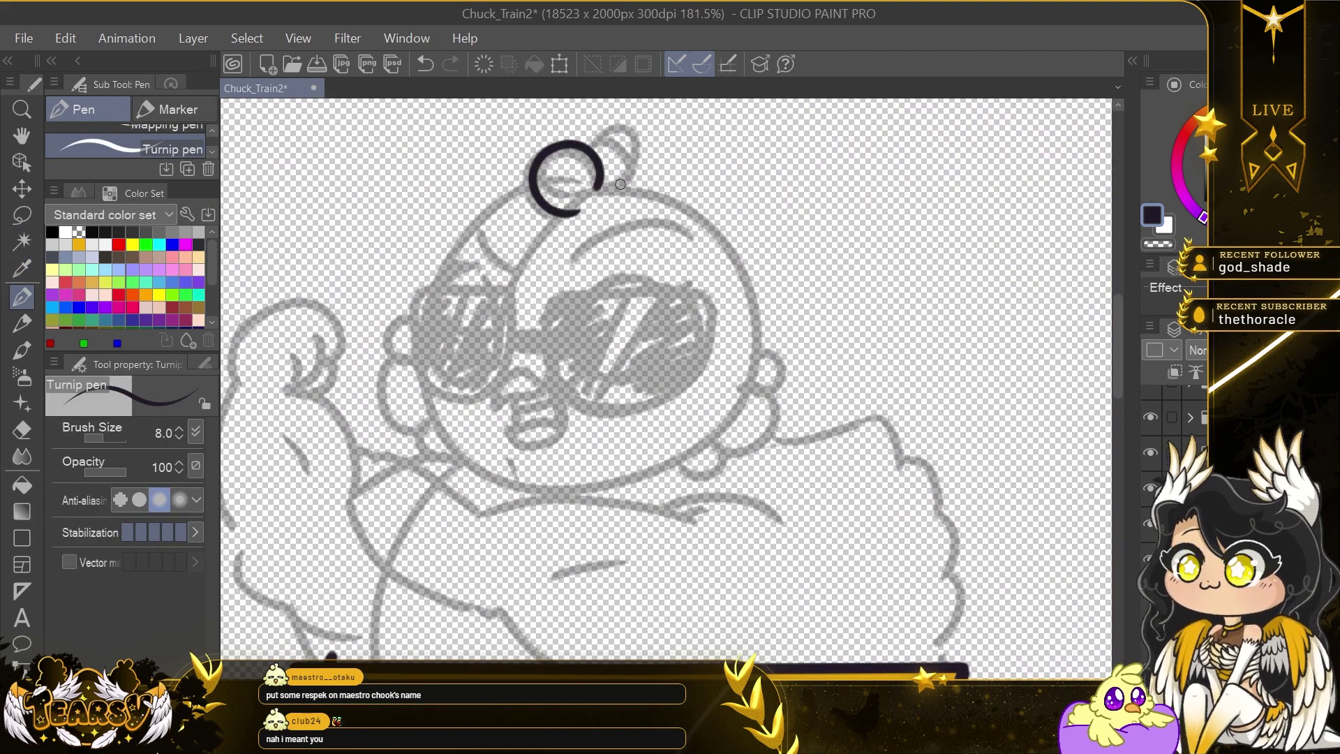
drag(606, 143, 632, 189)
Ink the outer frames and bridge of the sunglasses with flat top edges over the sketch.
mouse_move(413, 290)
mouse_down()
mouse_move(711, 295)
mouse_move(580, 393)
mouse_up()
key(ctrl+z)
key(ctrl+z)
key(ctrl+z)
mouse_move(547, 300)
mouse_down()
mouse_move(623, 279)
mouse_move(544, 307)
mouse_up()
key(ctrl+z)
mouse_move(542, 314)
mouse_down()
mouse_move(543, 296)
mouse_move(557, 375)
mouse_move(542, 308)
mouse_up()
key(ctrl+z)
drag(542, 315, 562, 381)
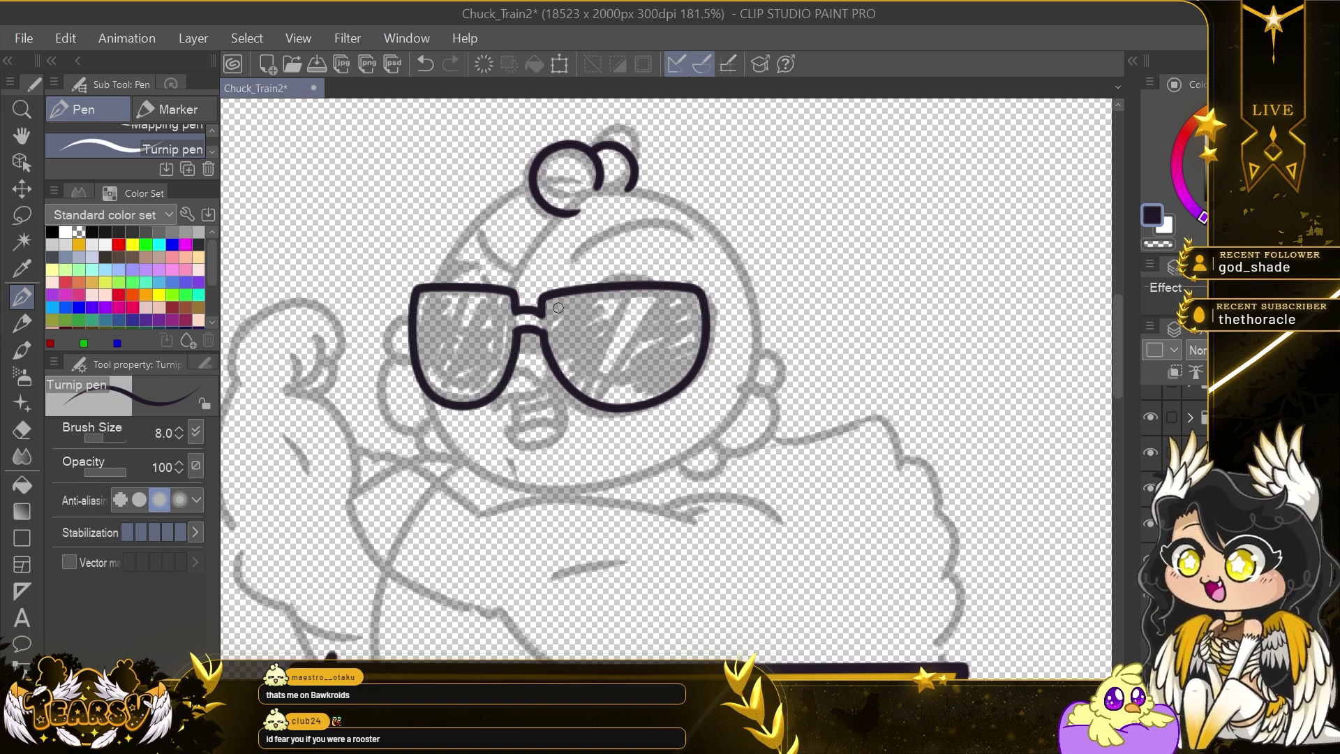
Try inner rims inside both lenses and erase the top outer edge of the larger lens.
key(ctrl+z)
drag(551, 312, 643, 298)
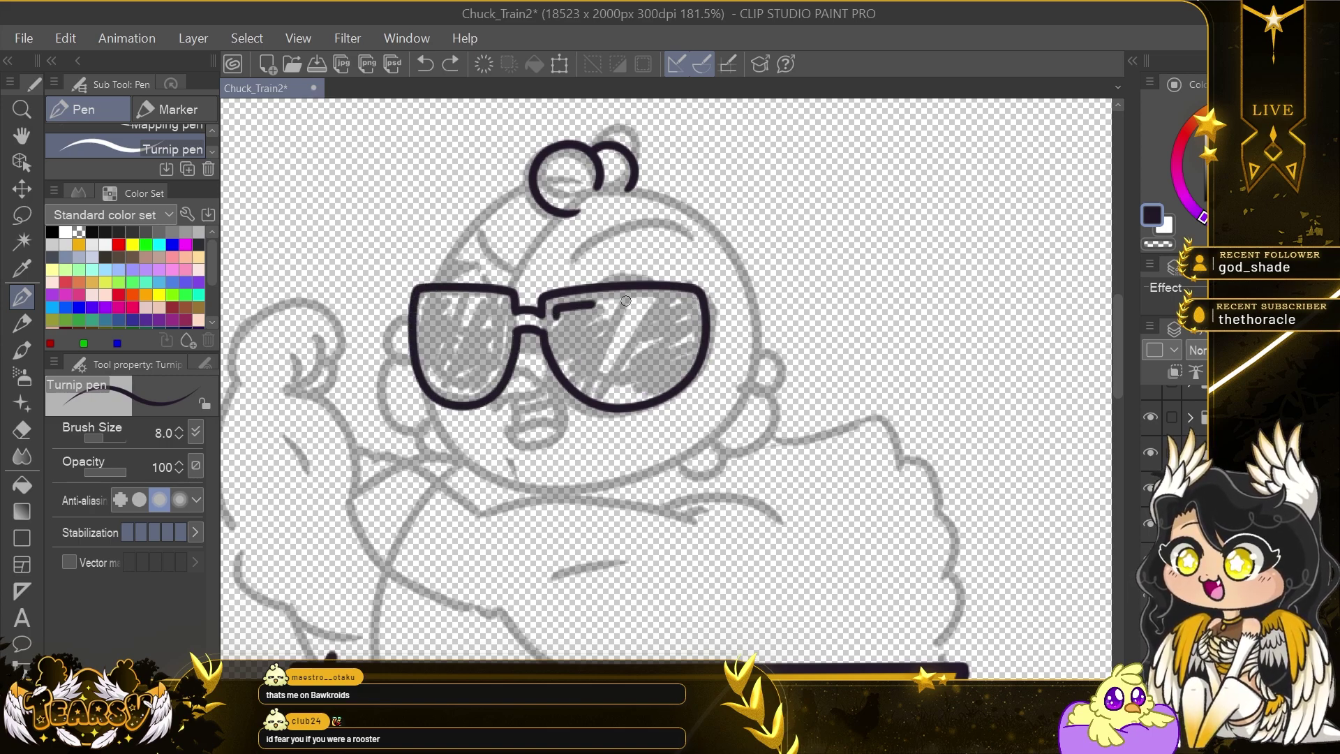
key(ctrl+z)
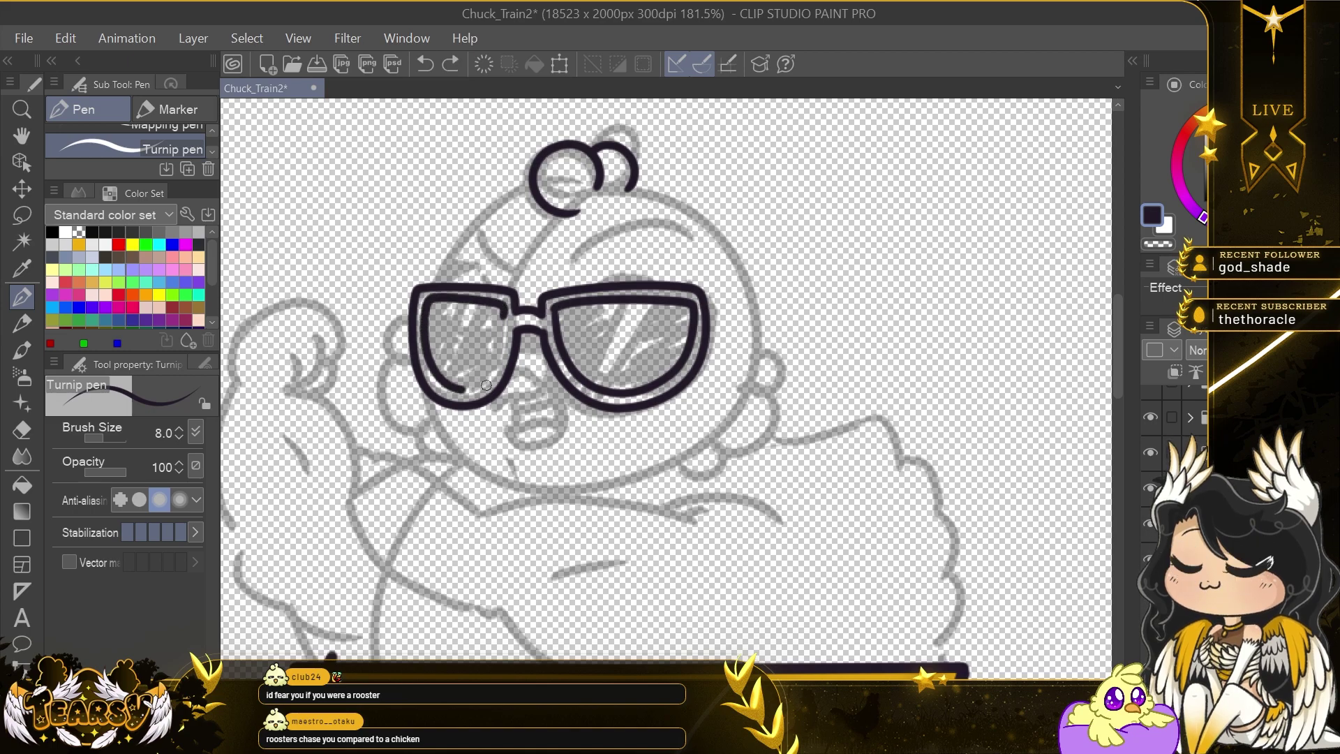
drag(486, 385, 505, 314)
click(22, 430)
click(699, 284)
click(31, 298)
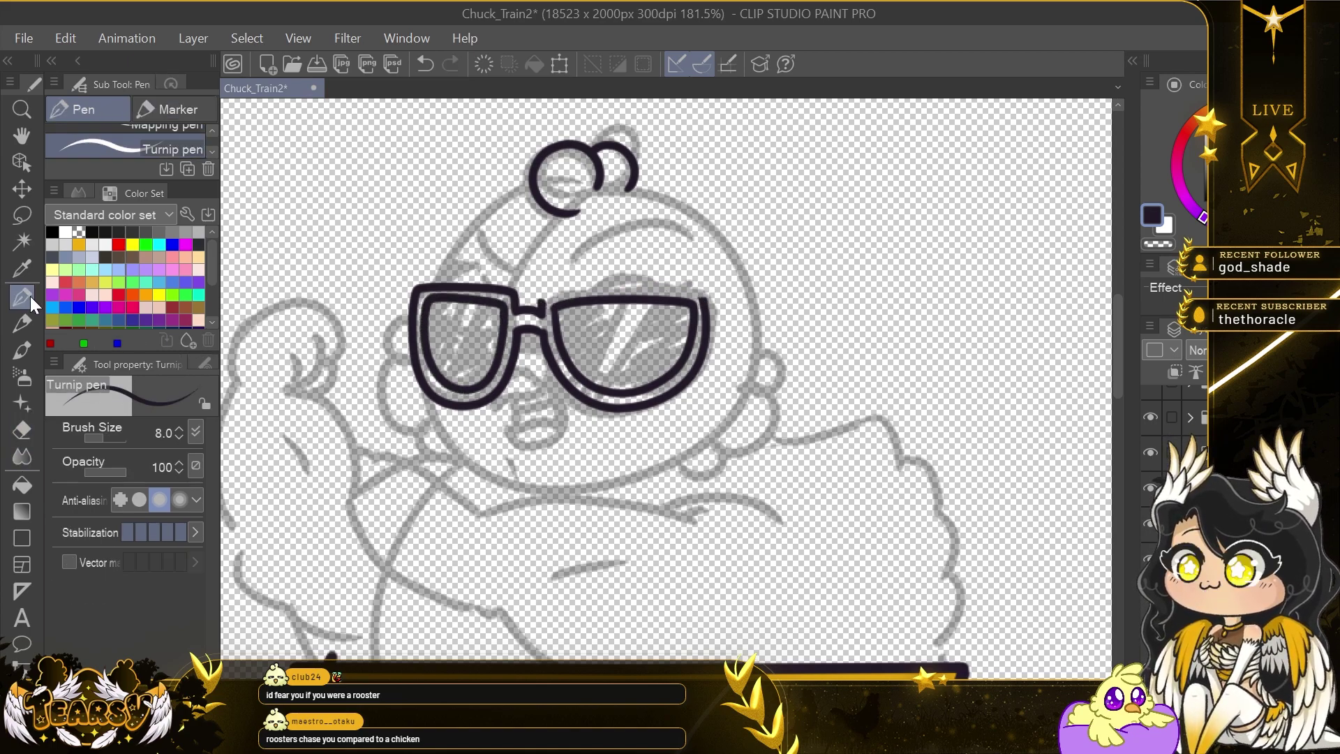
Undo the flat-topped frames, redraw them with a rounded top on the larger lens, and ink the inner rims of both lenses.
key(ctrl+z)
key(ctrl+z)
key(ctrl+z)
key(ctrl+z)
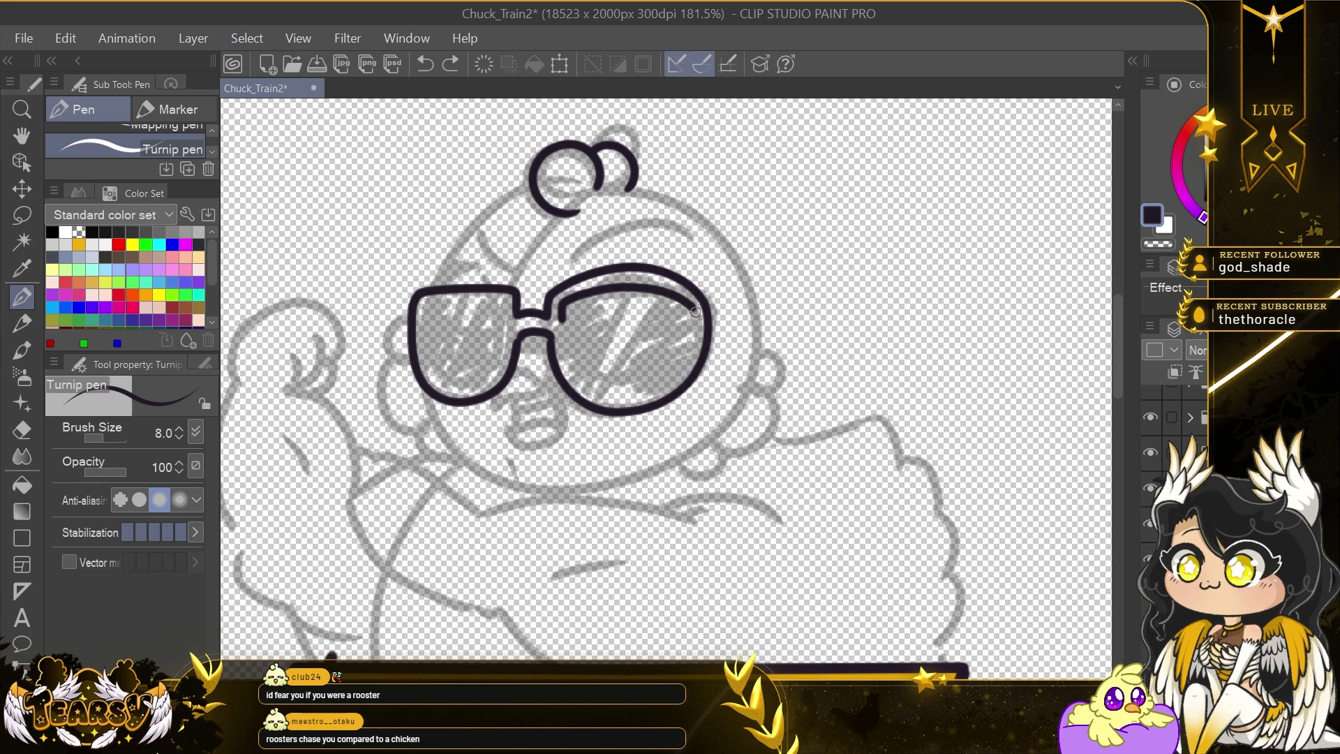
drag(560, 306, 586, 382)
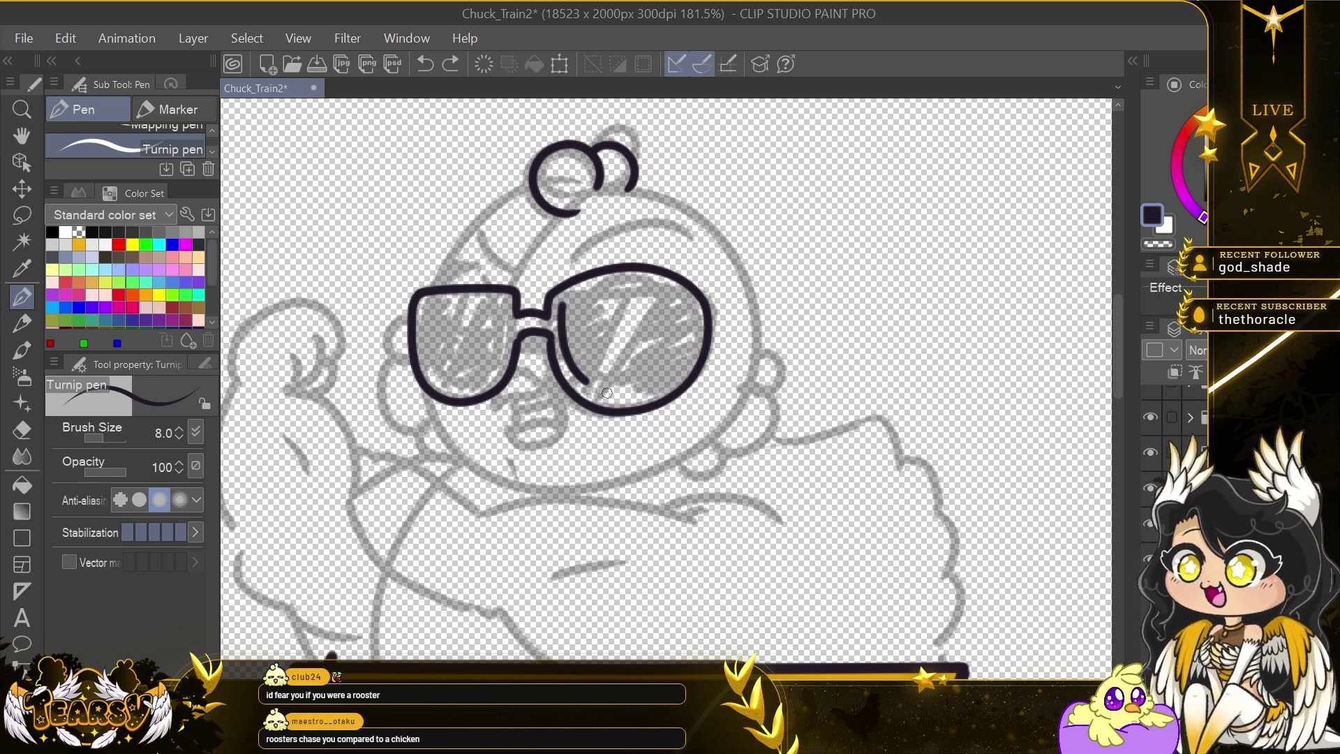
key(ctrl+z)
drag(564, 300, 693, 309)
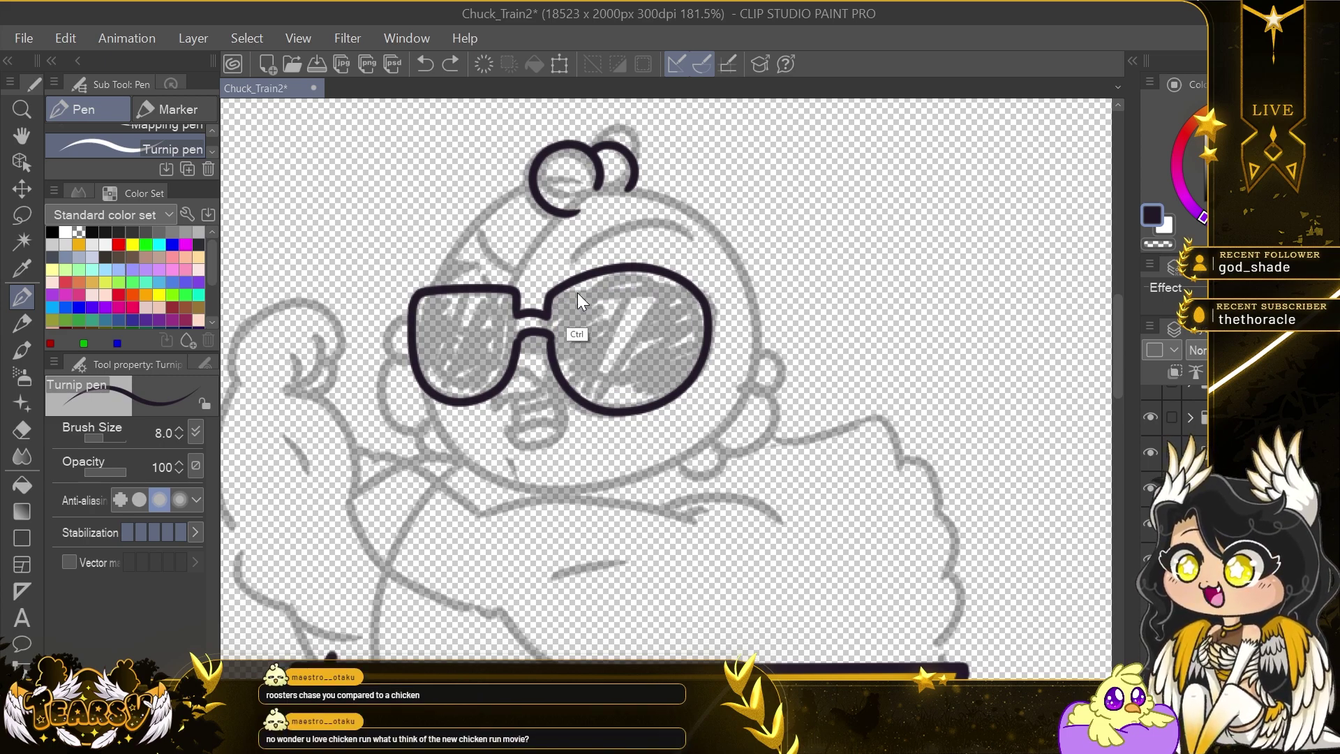
key(ctrl+y)
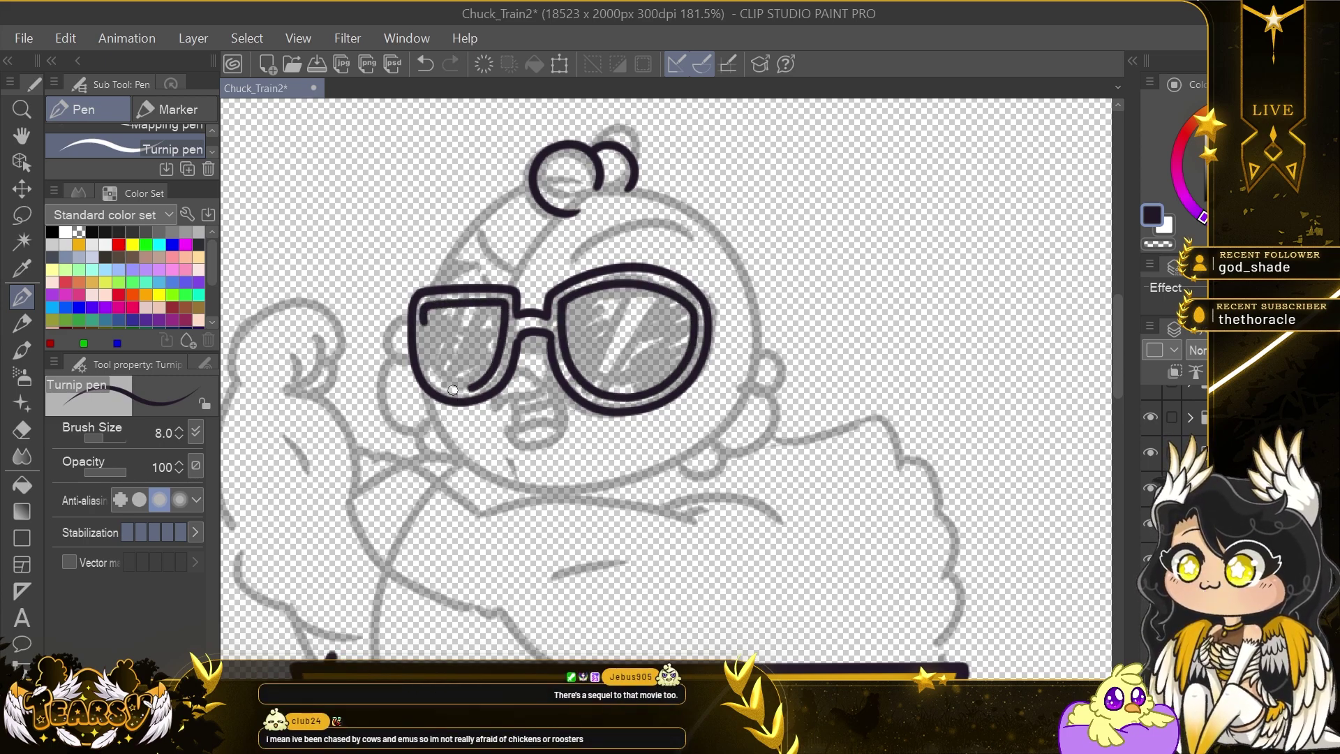
mouse_move(511, 305)
mouse_down()
mouse_move(449, 361)
mouse_move(468, 395)
mouse_up()
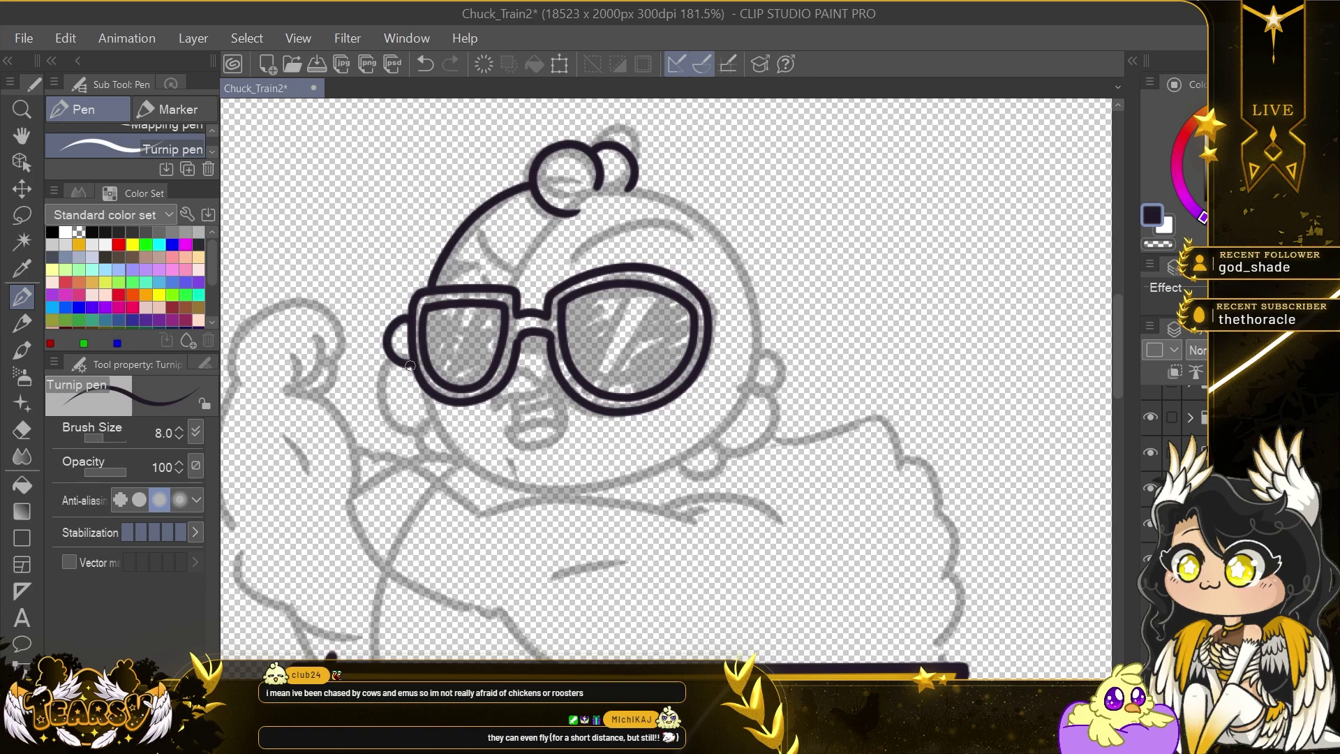
Ink the head outline with rounded feather tufts on both cheeks and a jawline with a chin notch.
drag(419, 445, 452, 453)
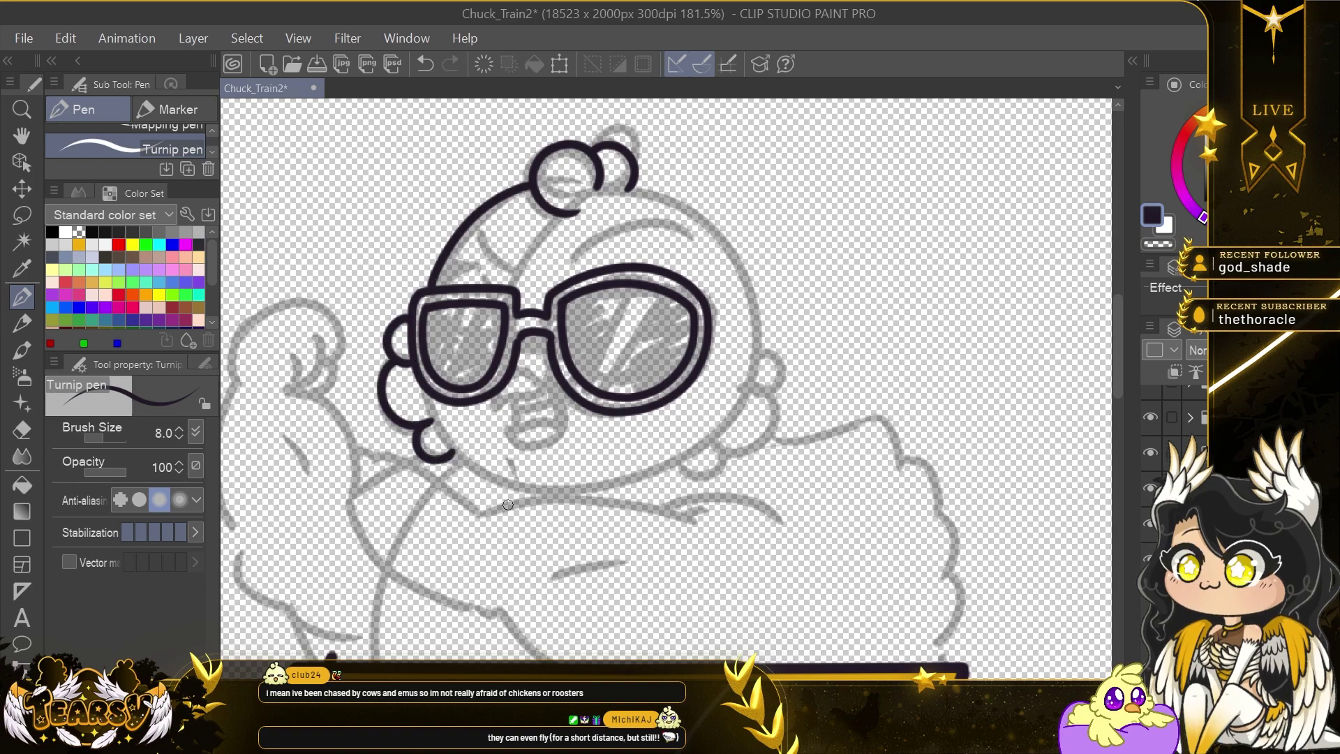
key(ctrl+z)
mouse_move(758, 351)
mouse_down()
mouse_move(777, 388)
mouse_move(741, 445)
mouse_up()
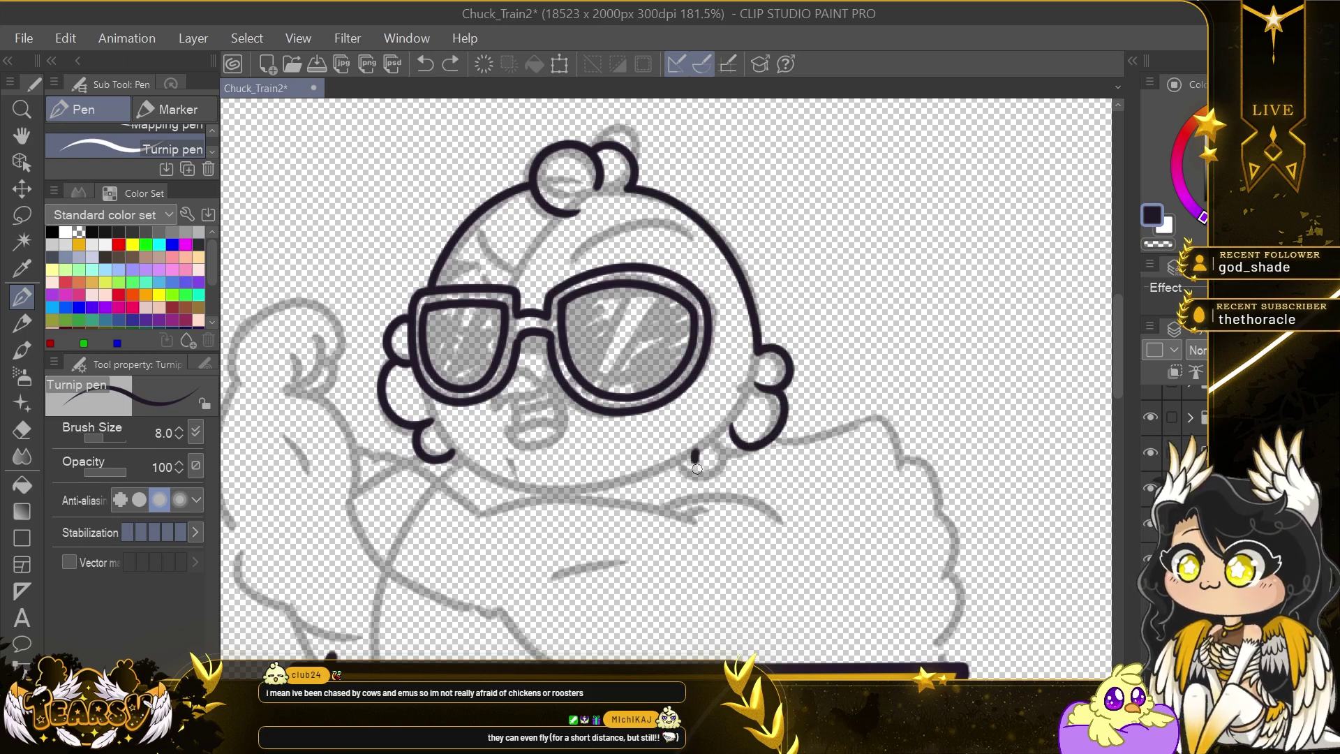
drag(460, 457, 525, 493)
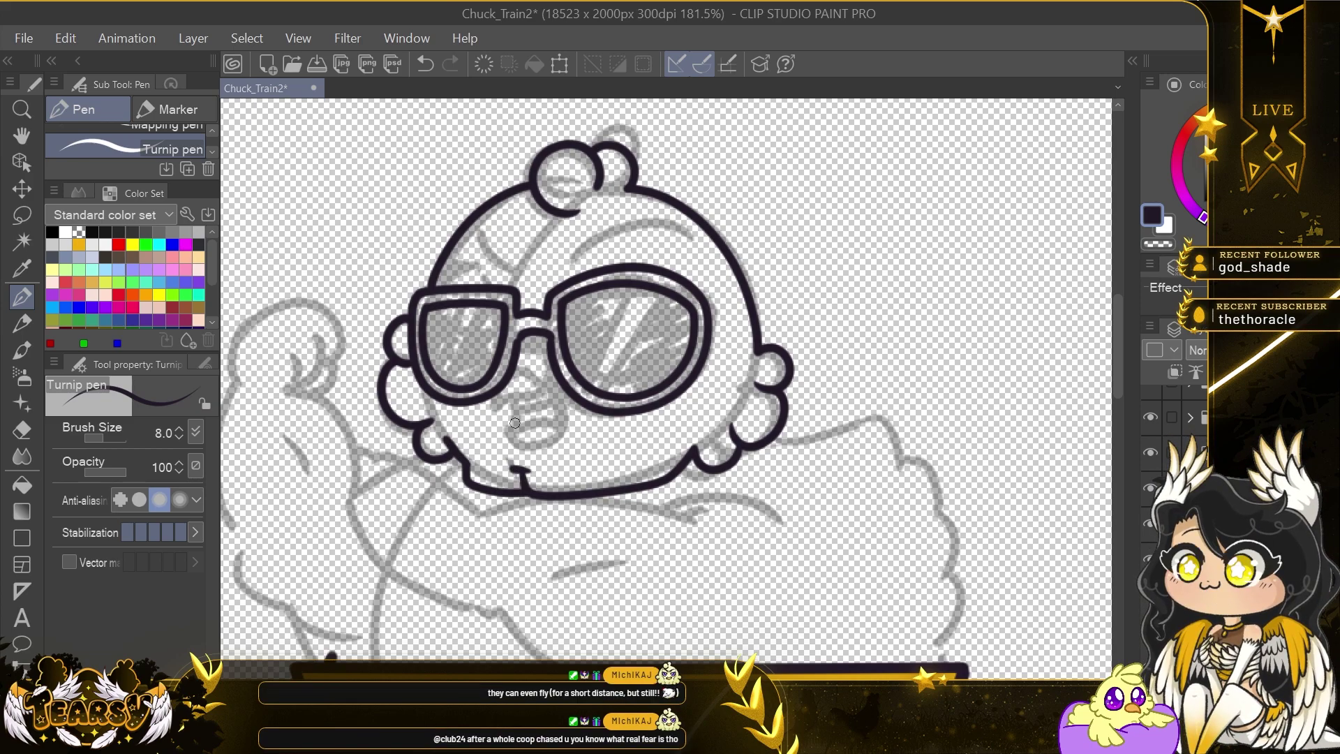
Ink the small open beak with gritted teeth below the sunglasses bridge.
mouse_move(494, 414)
mouse_down()
mouse_move(568, 413)
mouse_move(550, 452)
mouse_move(494, 421)
mouse_move(577, 429)
mouse_move(530, 411)
mouse_move(562, 423)
mouse_move(553, 395)
mouse_move(501, 416)
mouse_move(560, 396)
mouse_move(510, 434)
mouse_up()
key(ctrl+z)
key(ctrl+z)
key(ctrl+z)
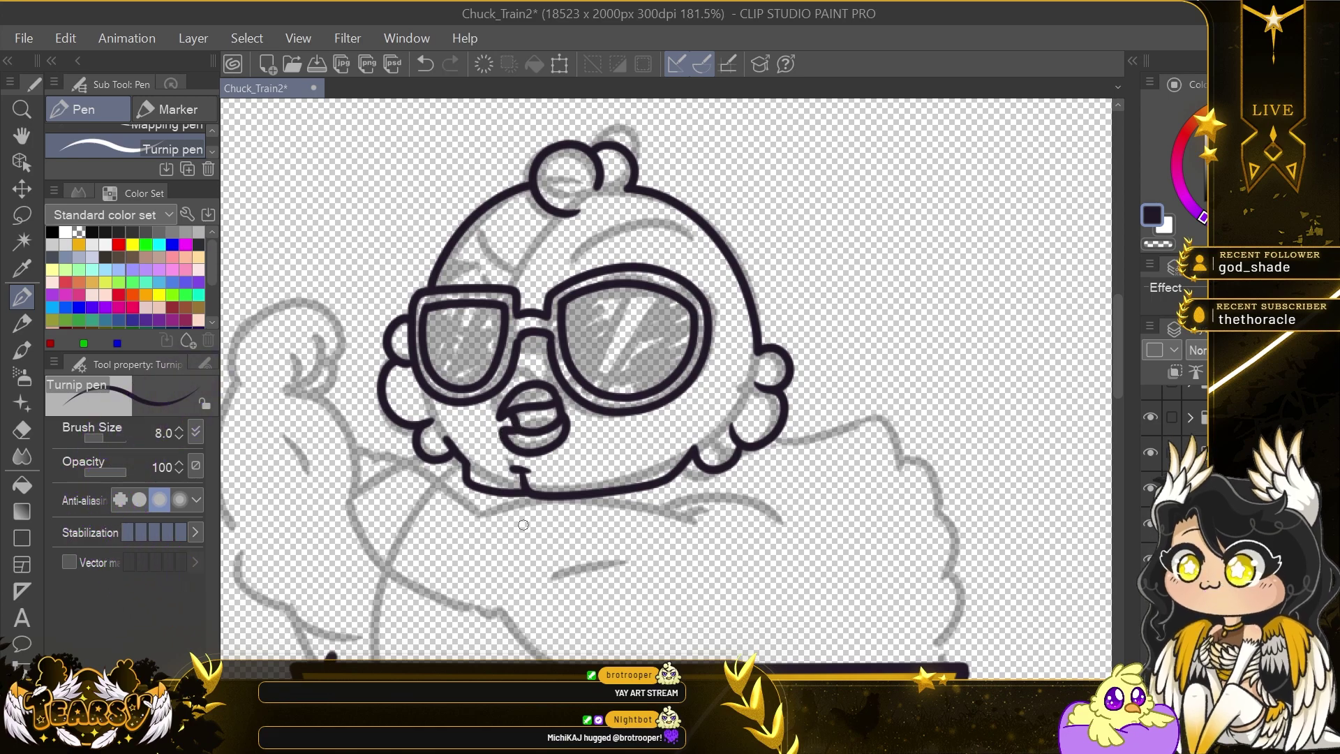
key(ctrl+z)
mouse_move(559, 399)
mouse_down()
mouse_move(522, 449)
mouse_move(557, 405)
mouse_move(558, 422)
mouse_move(519, 444)
mouse_move(556, 419)
mouse_move(517, 420)
mouse_up()
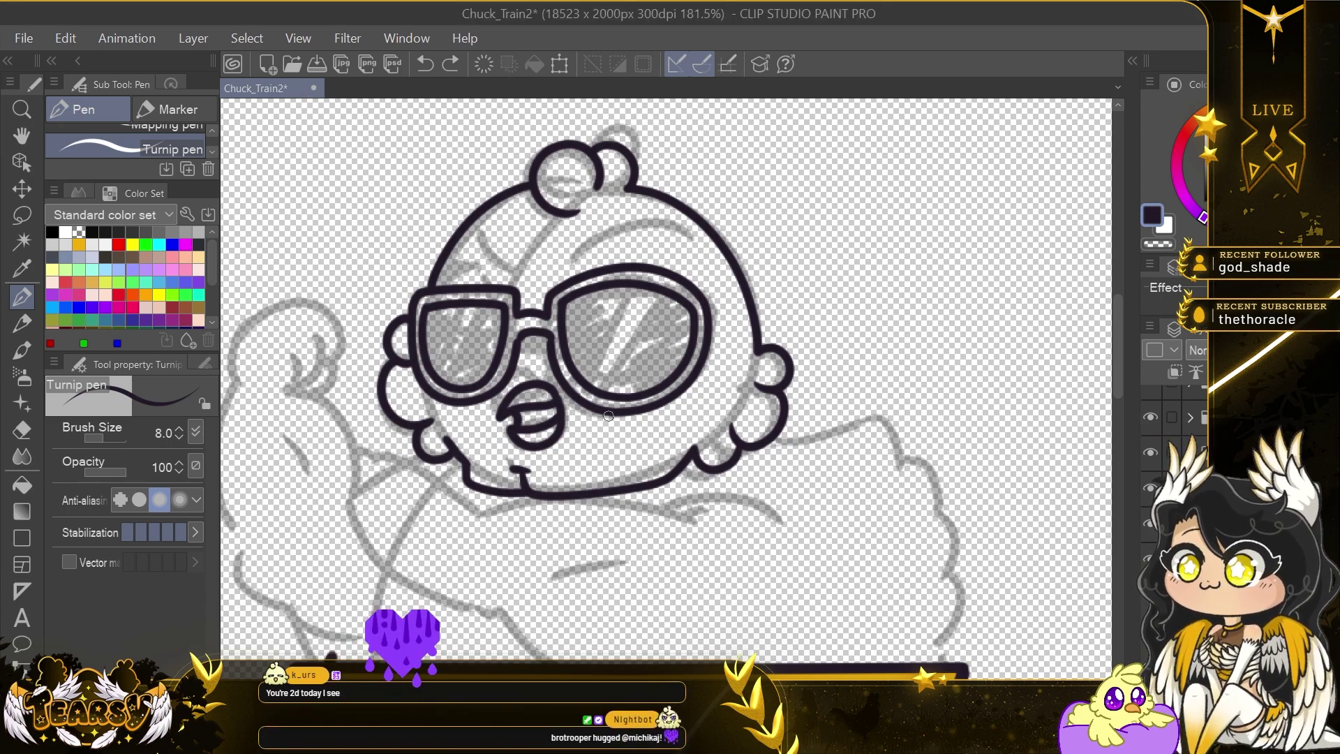
drag(552, 410, 523, 420)
key(ctrl+z)
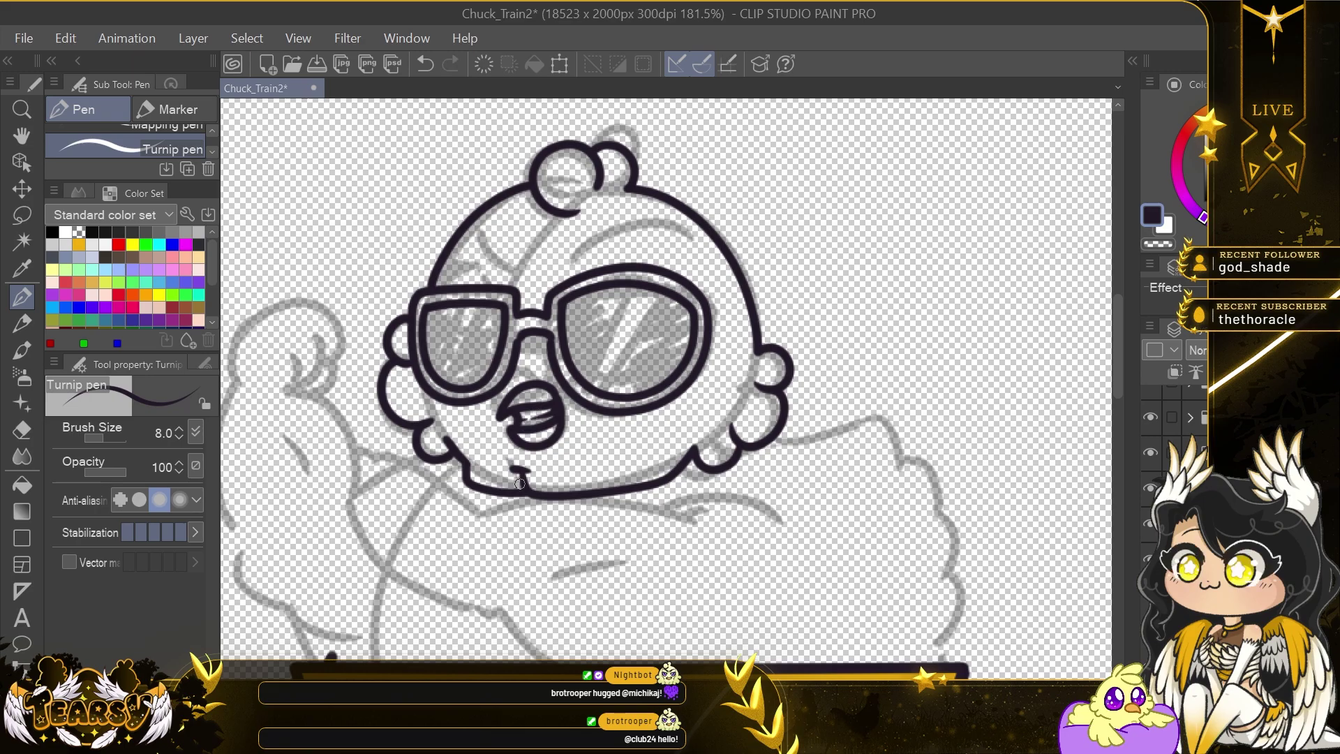
scroll(729, 447, down, 15)
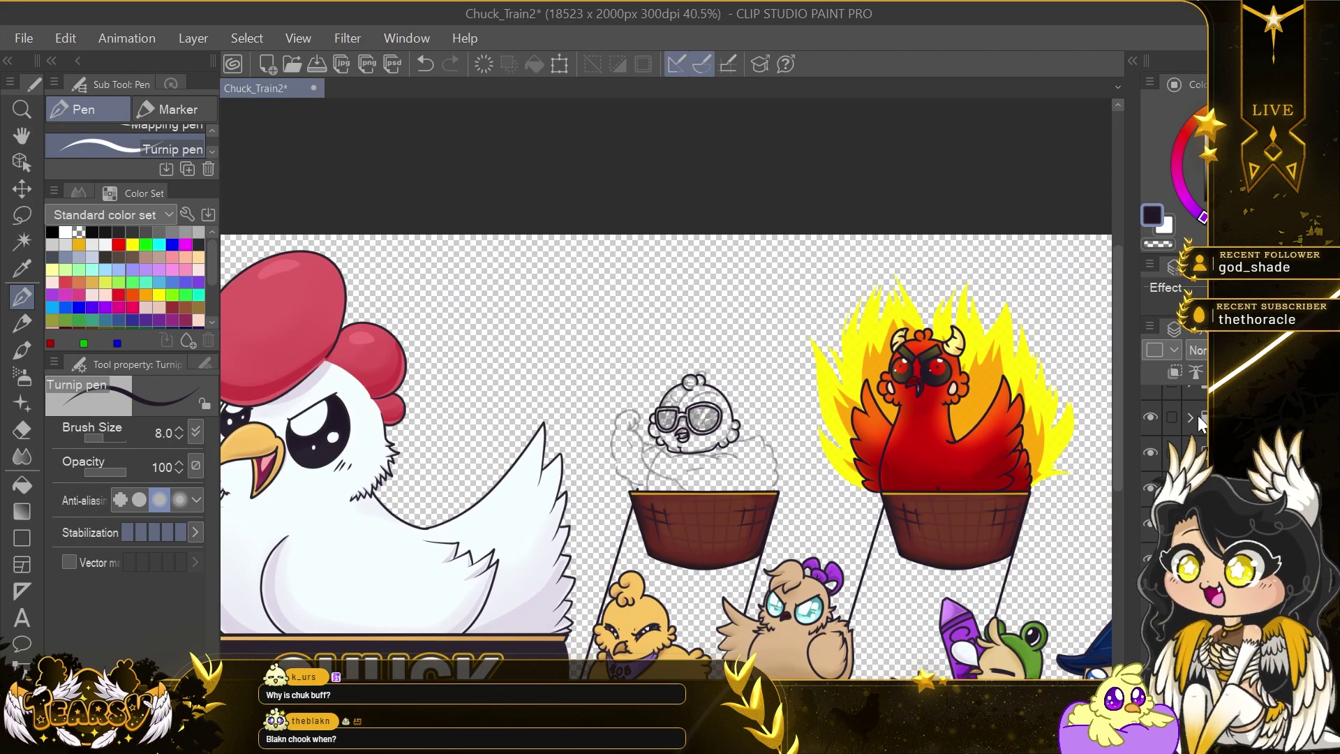
scroll(1038, 425, up, 10)
scroll(1037, 425, down, 10)
drag(1008, 534, 390, 335)
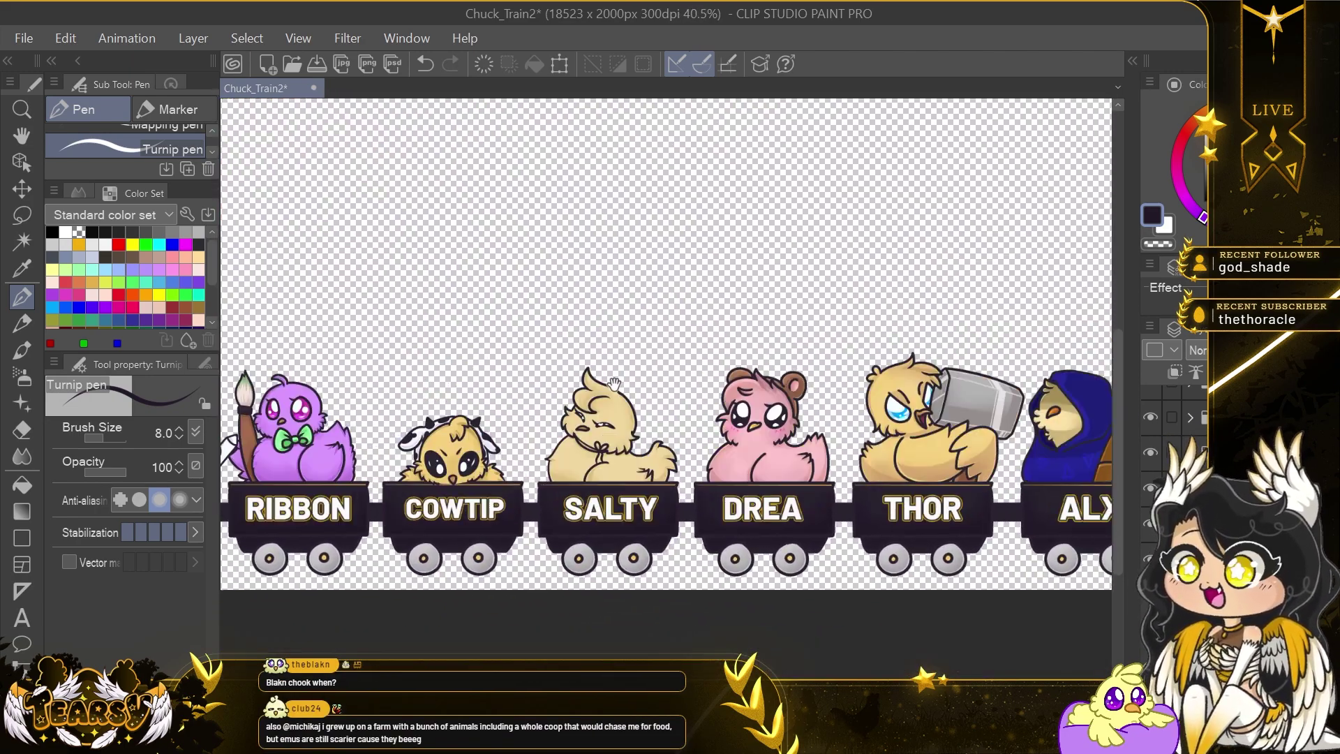
mouse_move(1033, 349)
mouse_down()
mouse_move(444, 422)
mouse_move(1032, 415)
mouse_up()
scroll(765, 380, up, 12)
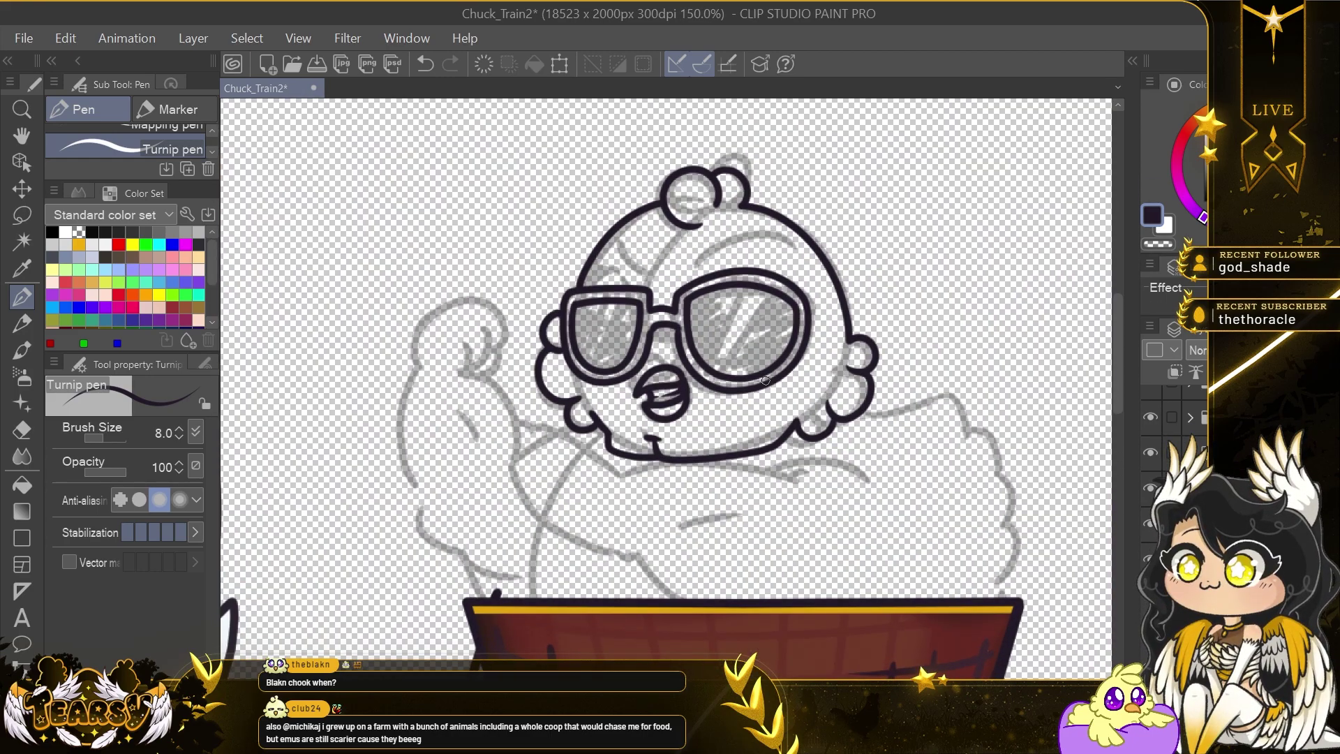
Ink both eyebrows above the sunglasses and the shoulder lines under the chin.
key(ctrl+z)
drag(611, 252, 653, 277)
drag(736, 511, 710, 457)
mouse_move(851, 422)
mouse_down()
mouse_move(835, 403)
mouse_move(608, 417)
mouse_up()
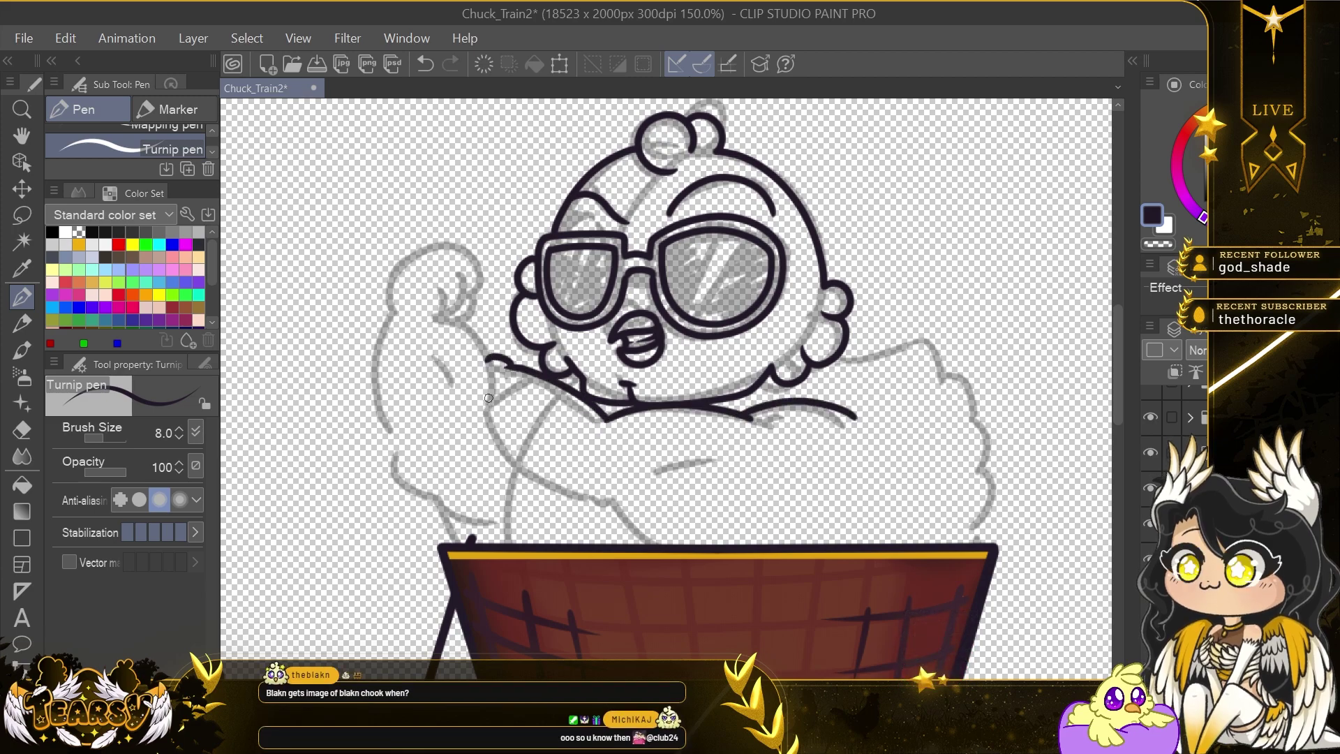
Ink the underside of the upper arm down to the basket and add curved muscle lines across the shoulder and arm.
drag(615, 514, 659, 543)
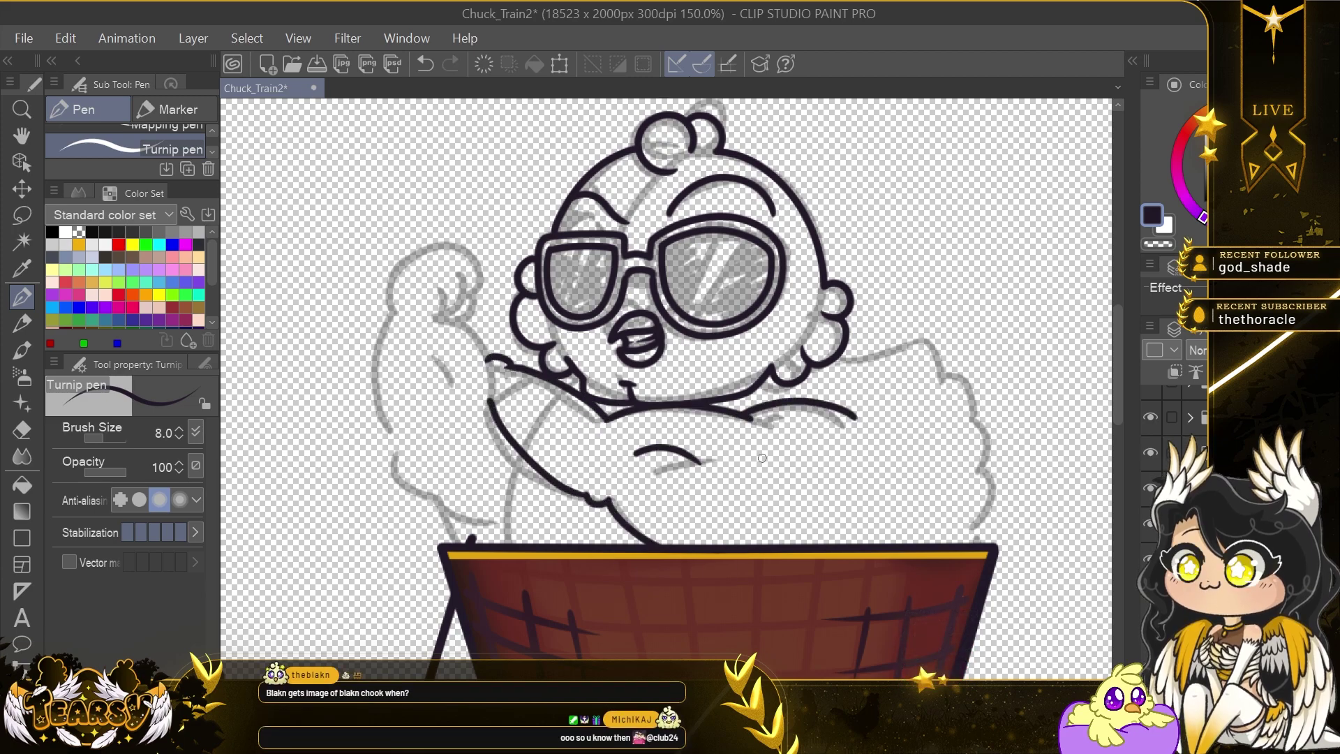
key(ctrl+z)
drag(633, 447, 828, 453)
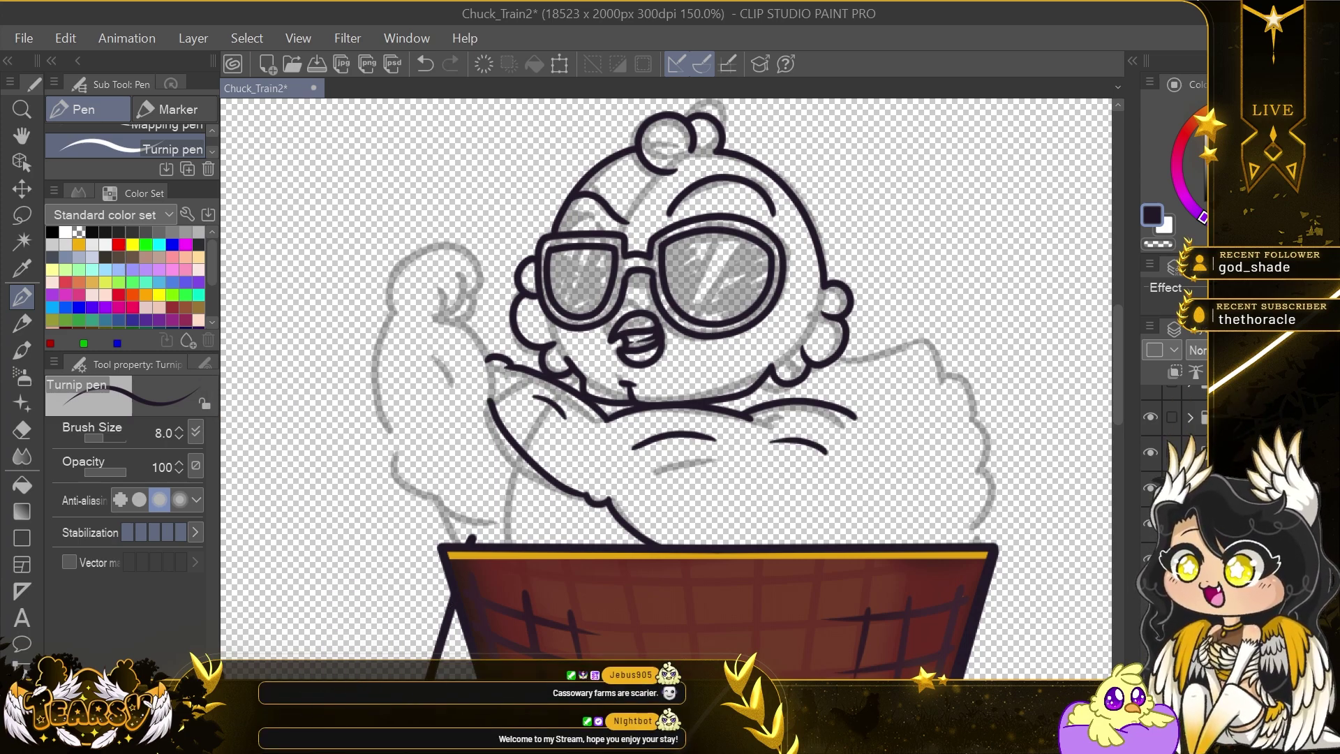
Ink the back with its scalloped feather edge and the chest contour with short muscle lines beneath the arm.
drag(966, 358, 963, 425)
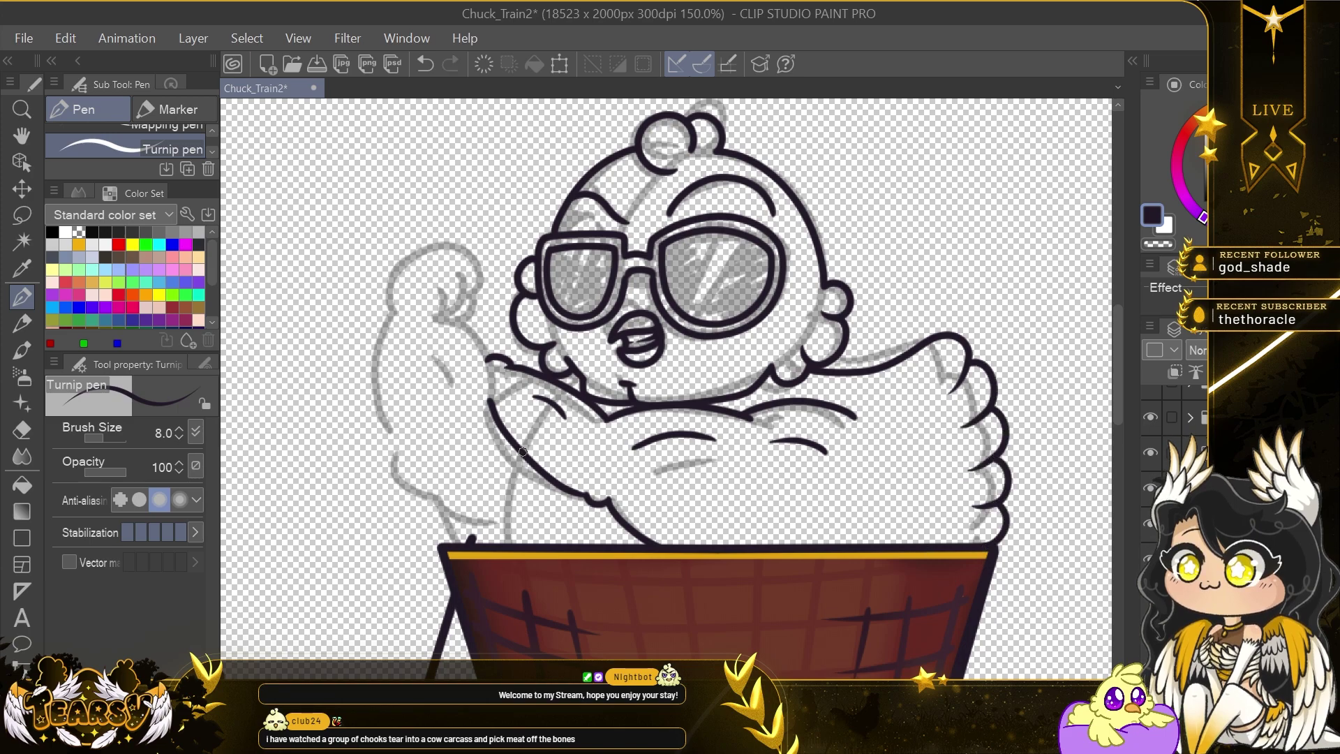
mouse_move(522, 452)
mouse_down()
mouse_move(506, 525)
mouse_move(598, 531)
mouse_up()
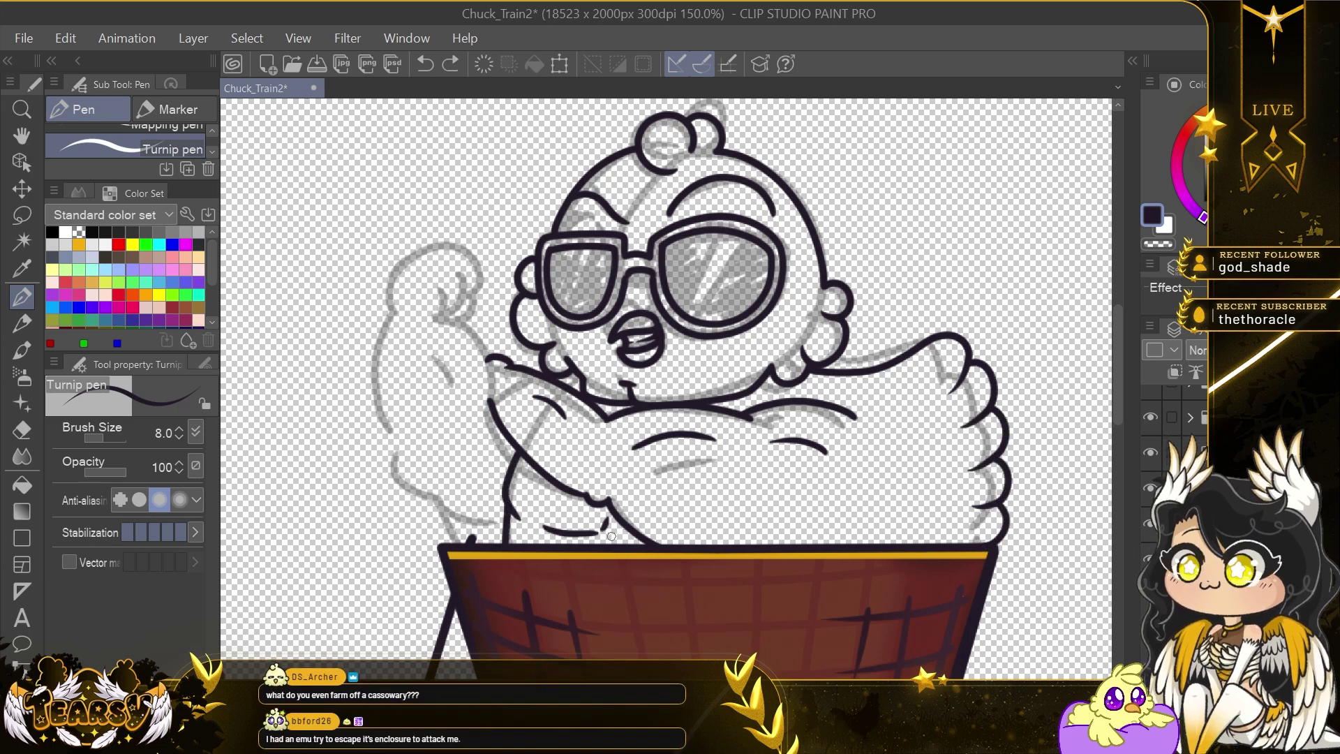
key(ctrl+z)
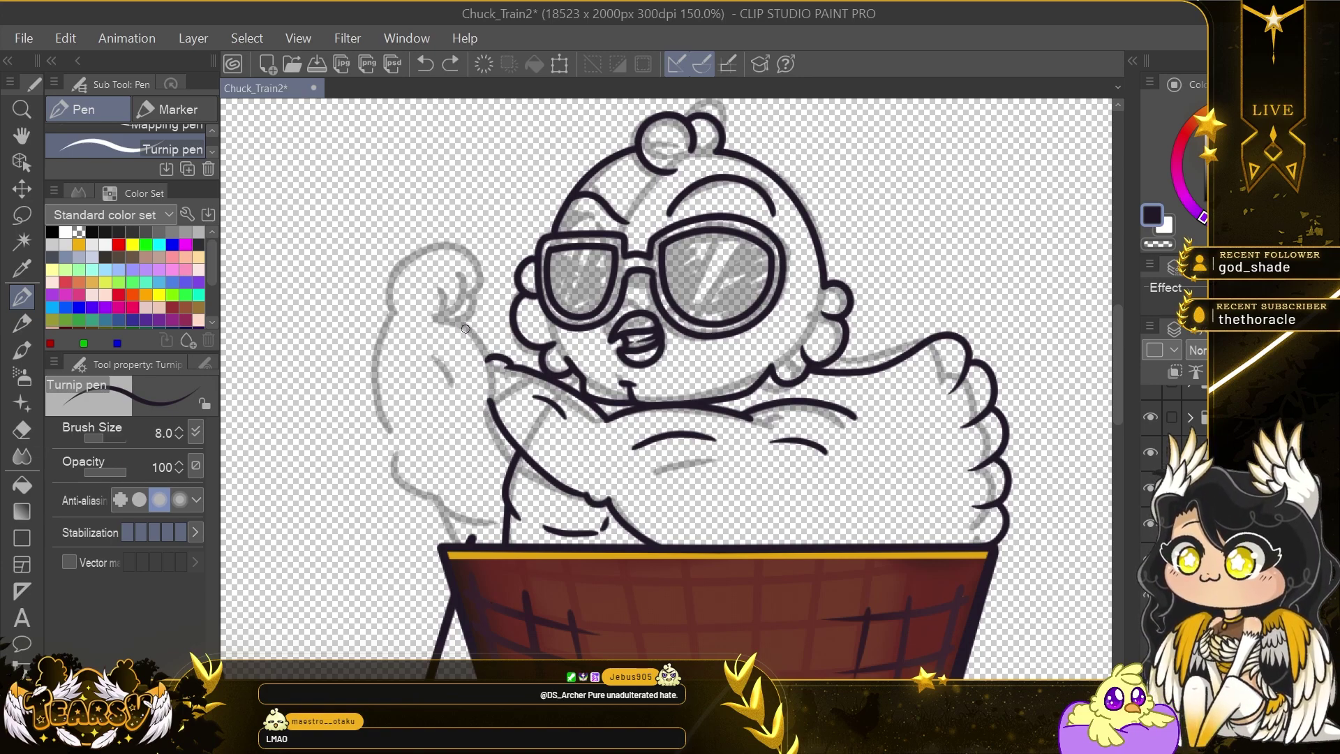
Ink the flexed forearm with its muscle line, the curled fist, and the arm's lower edge down to the basket.
drag(465, 328, 486, 399)
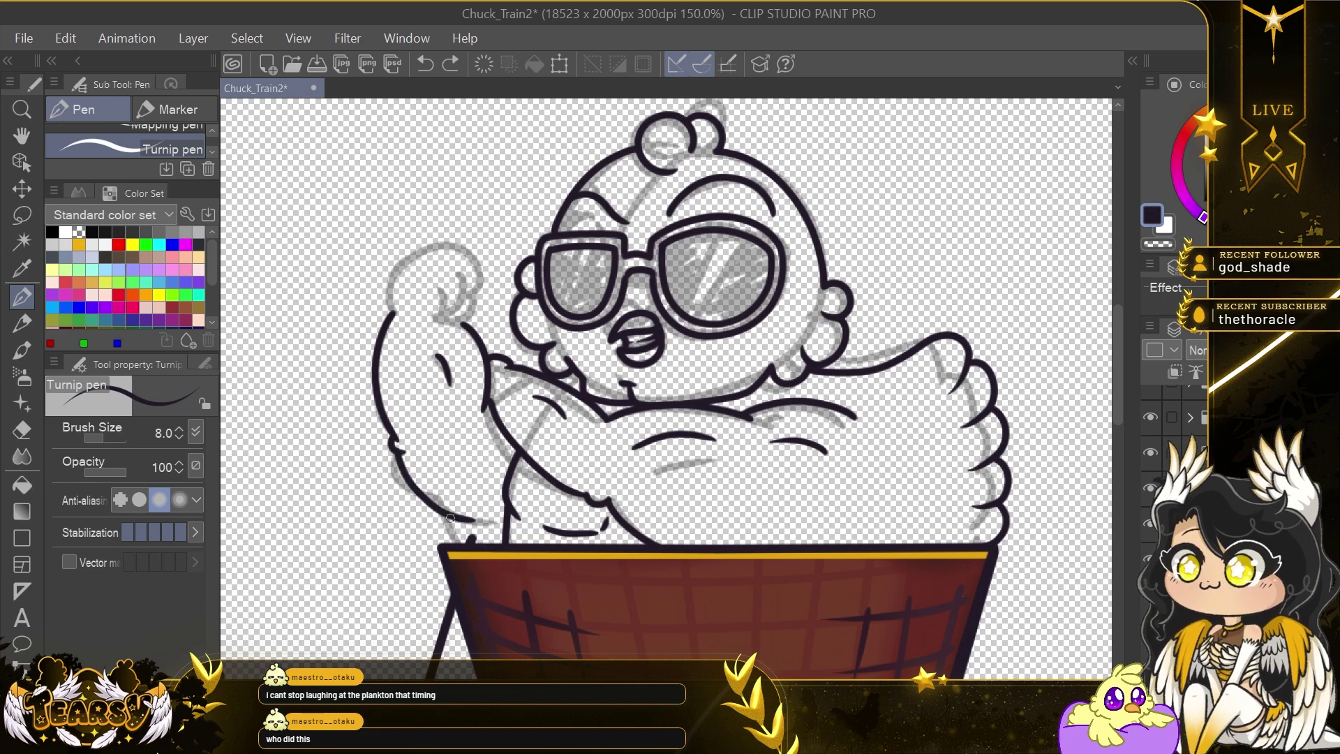
drag(450, 518, 489, 521)
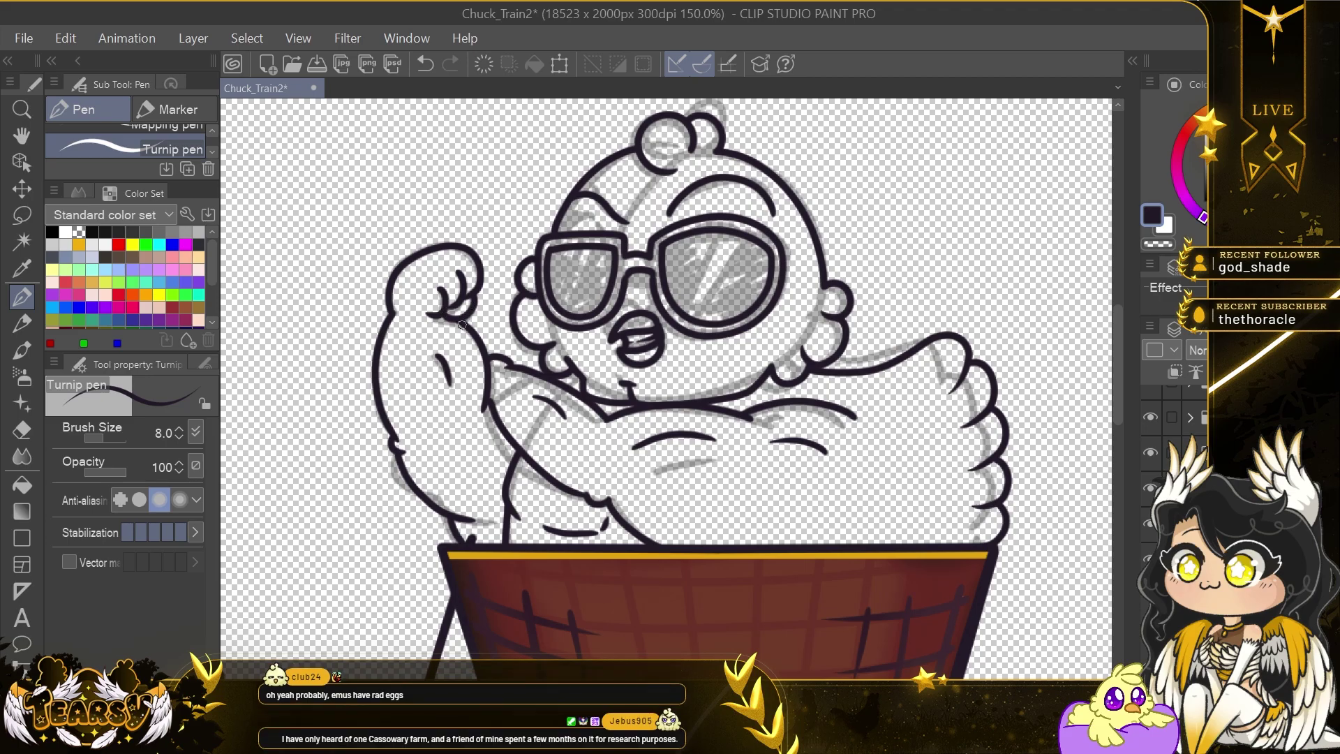
Clean up the ink line beneath the upper arm where it meets the basket, erasing the stray part and redrawing the corner.
scroll(739, 373, down, 3)
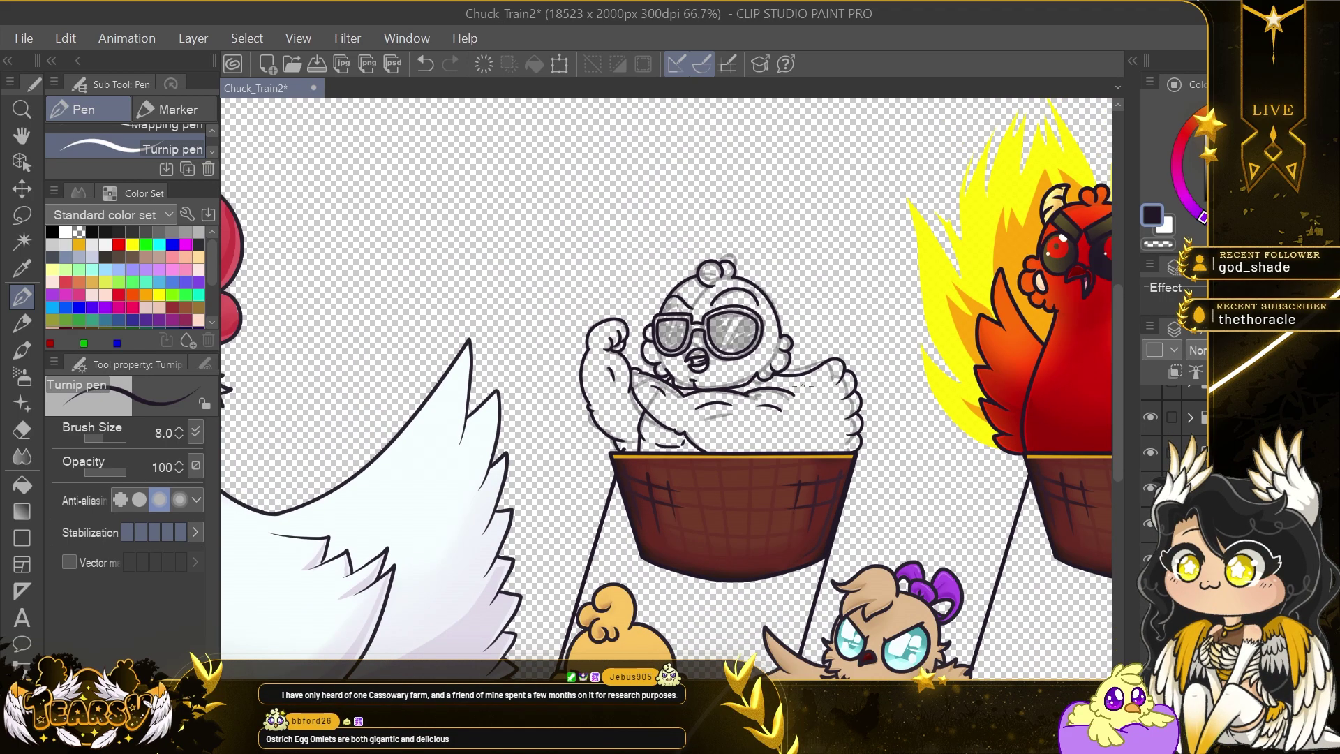
scroll(603, 480, up, 4)
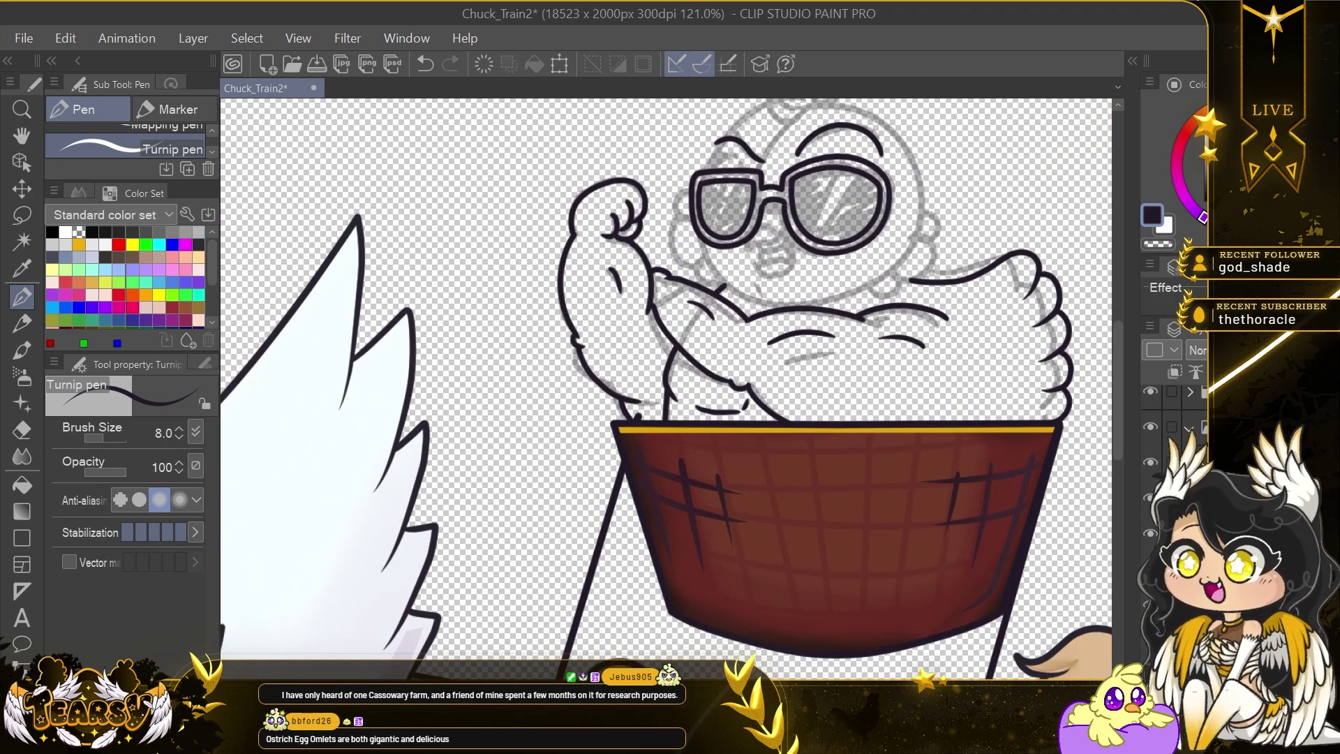
key(e)
drag(653, 315, 730, 382)
key(p)
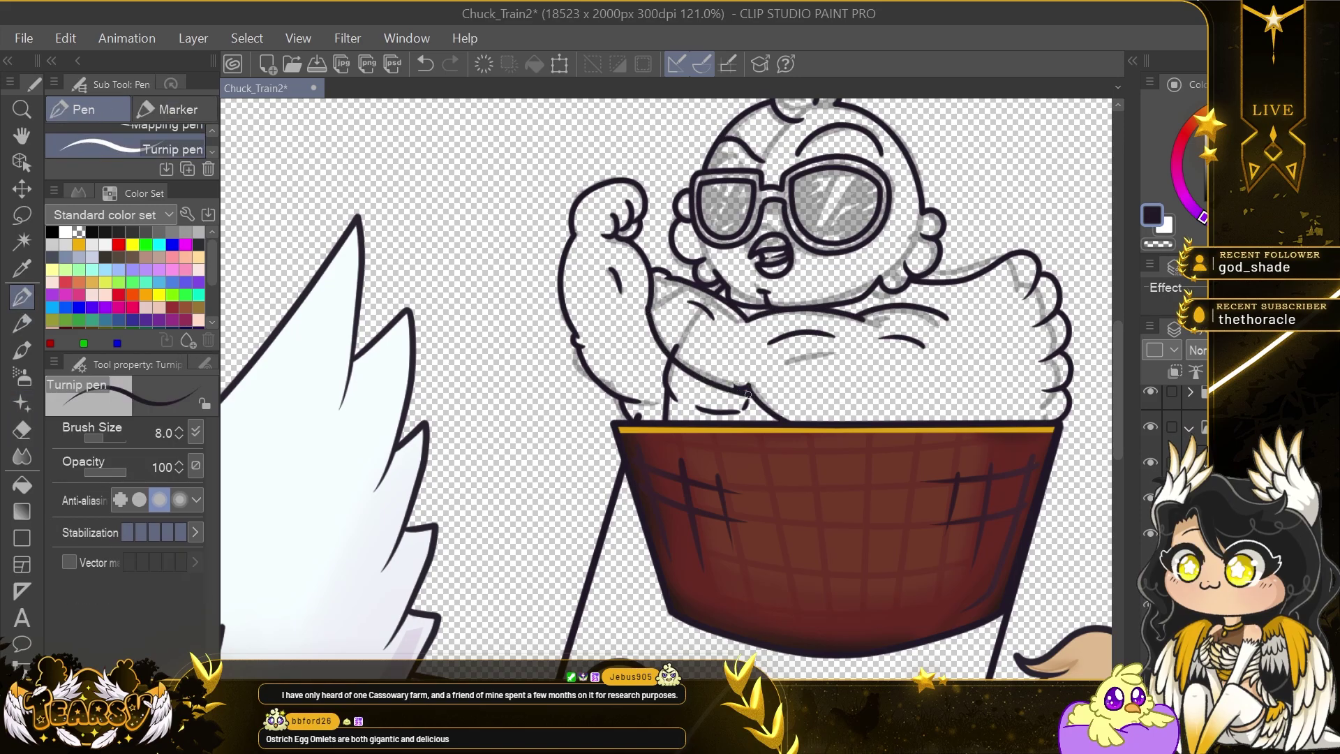
key(e)
key(p)
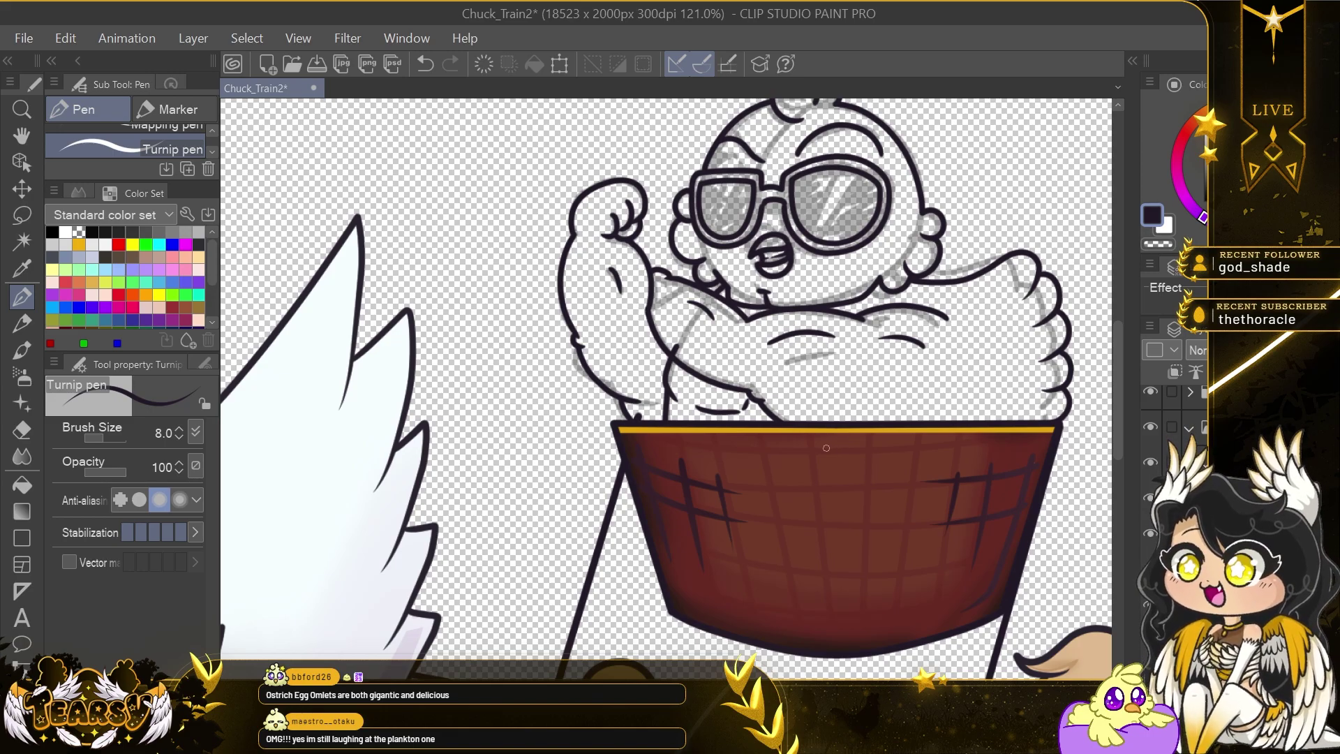
click(23, 431)
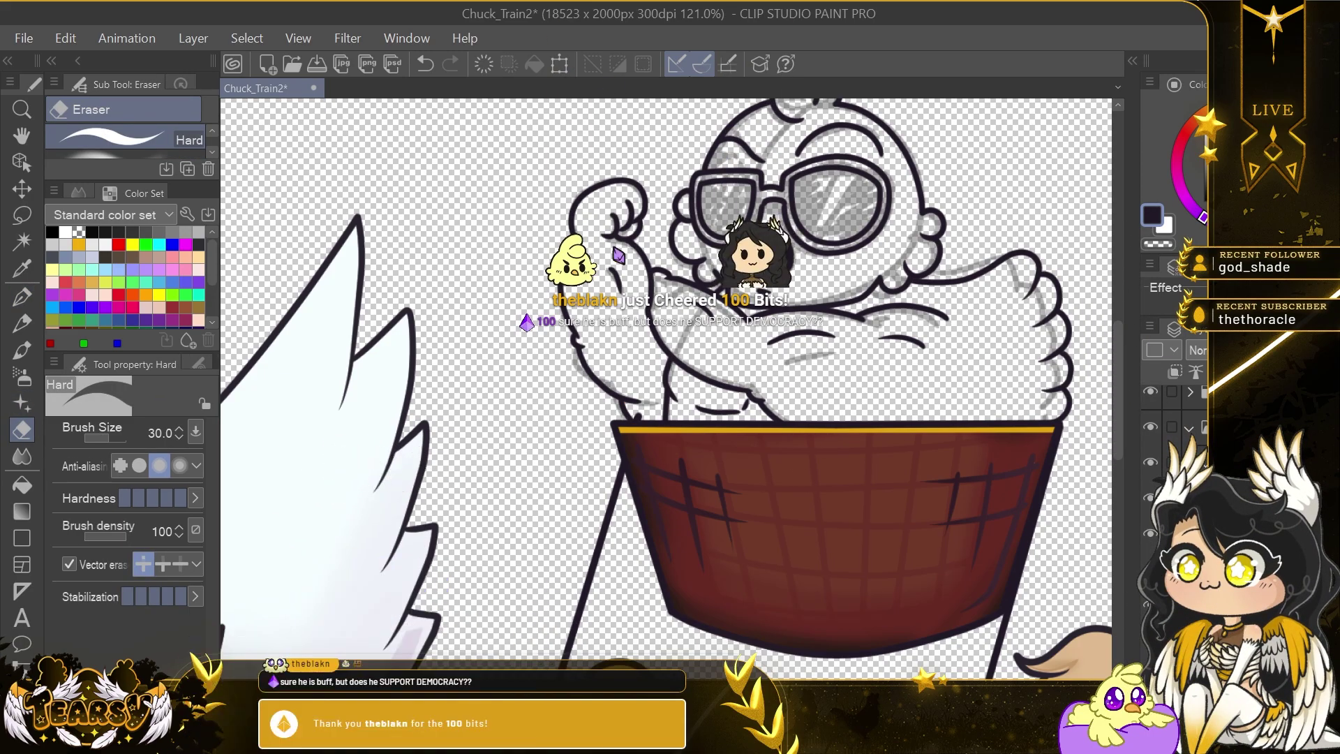
Fill both sunglasses lenses with the dark line colour.
scroll(811, 215, up, 2)
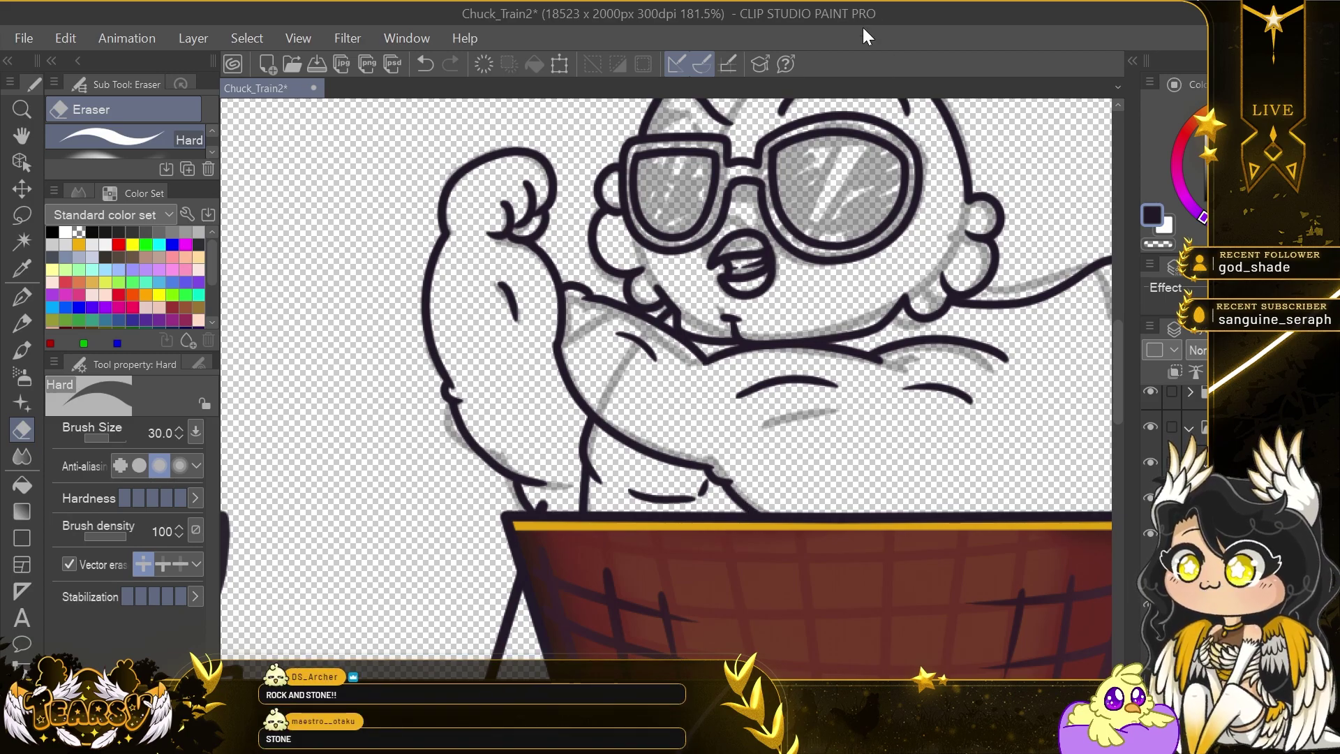
scroll(690, 351, down, 3)
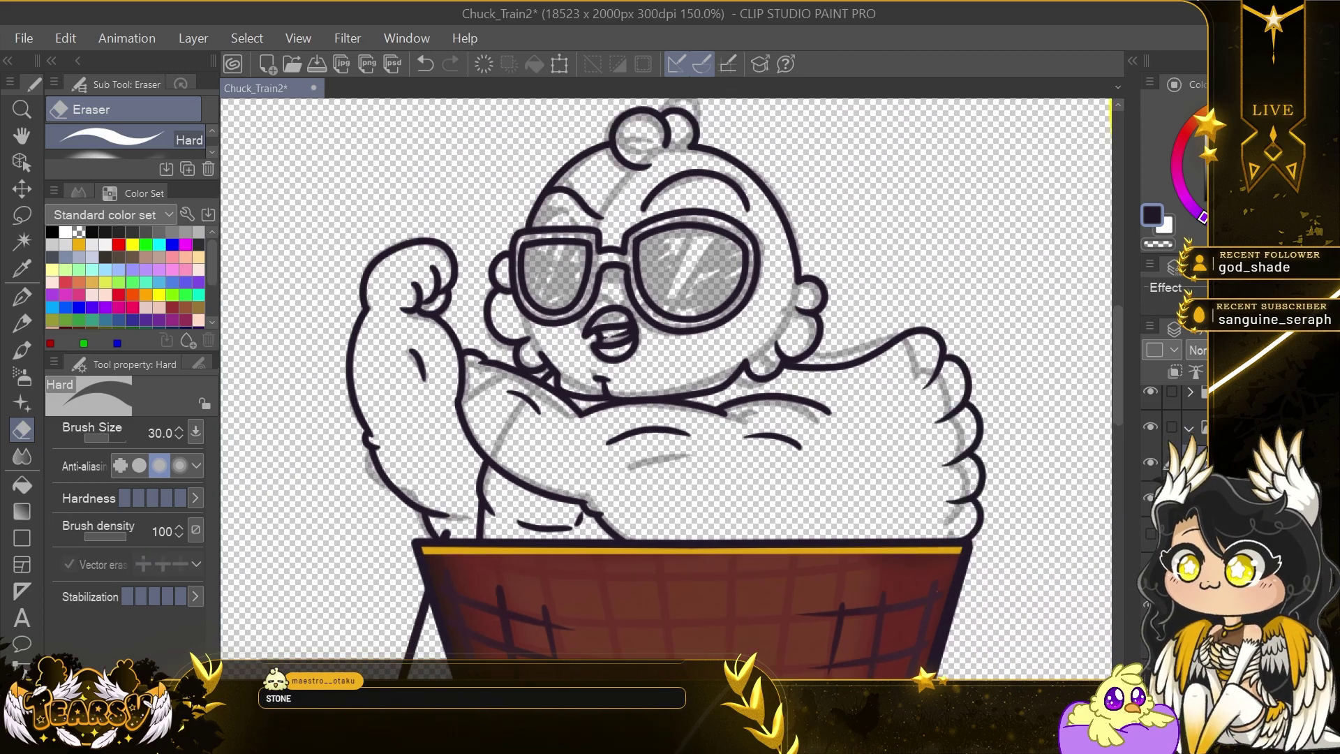
scroll(655, 329, up, 2)
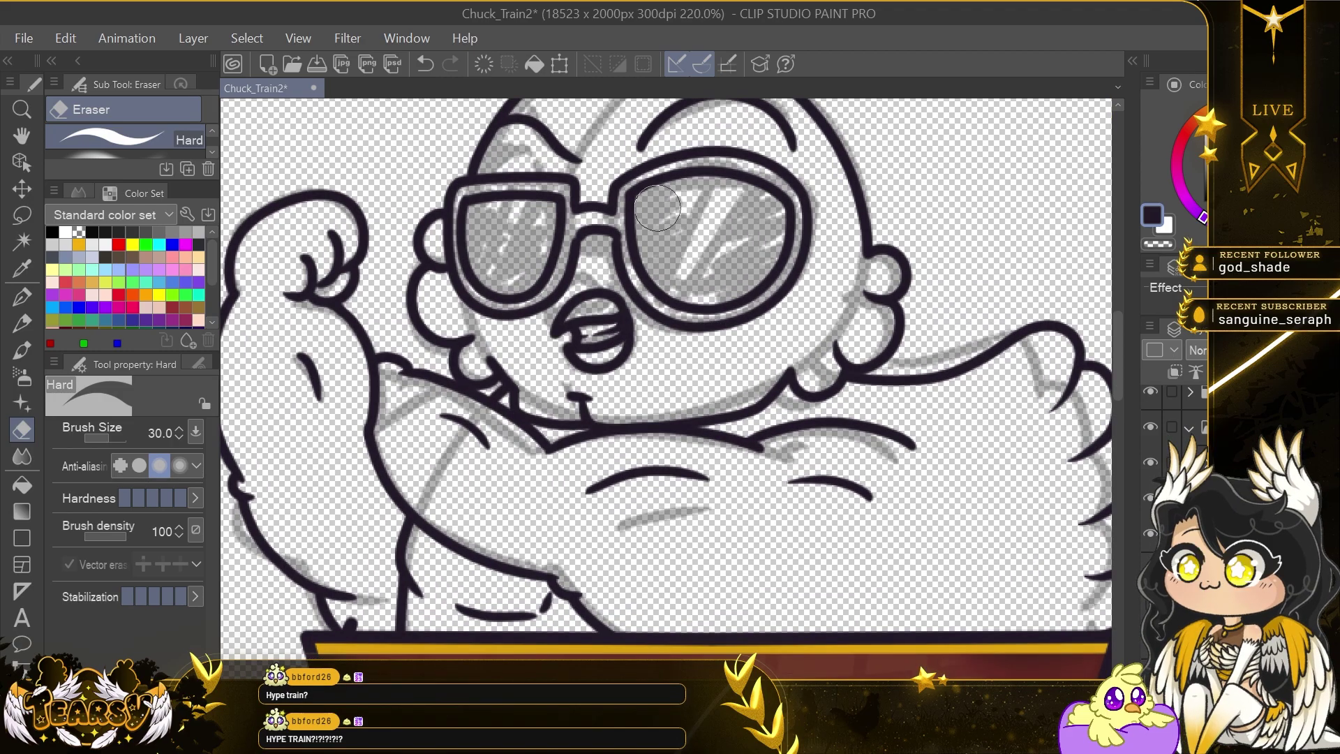
key(p)
key(g)
click(727, 233)
key(p)
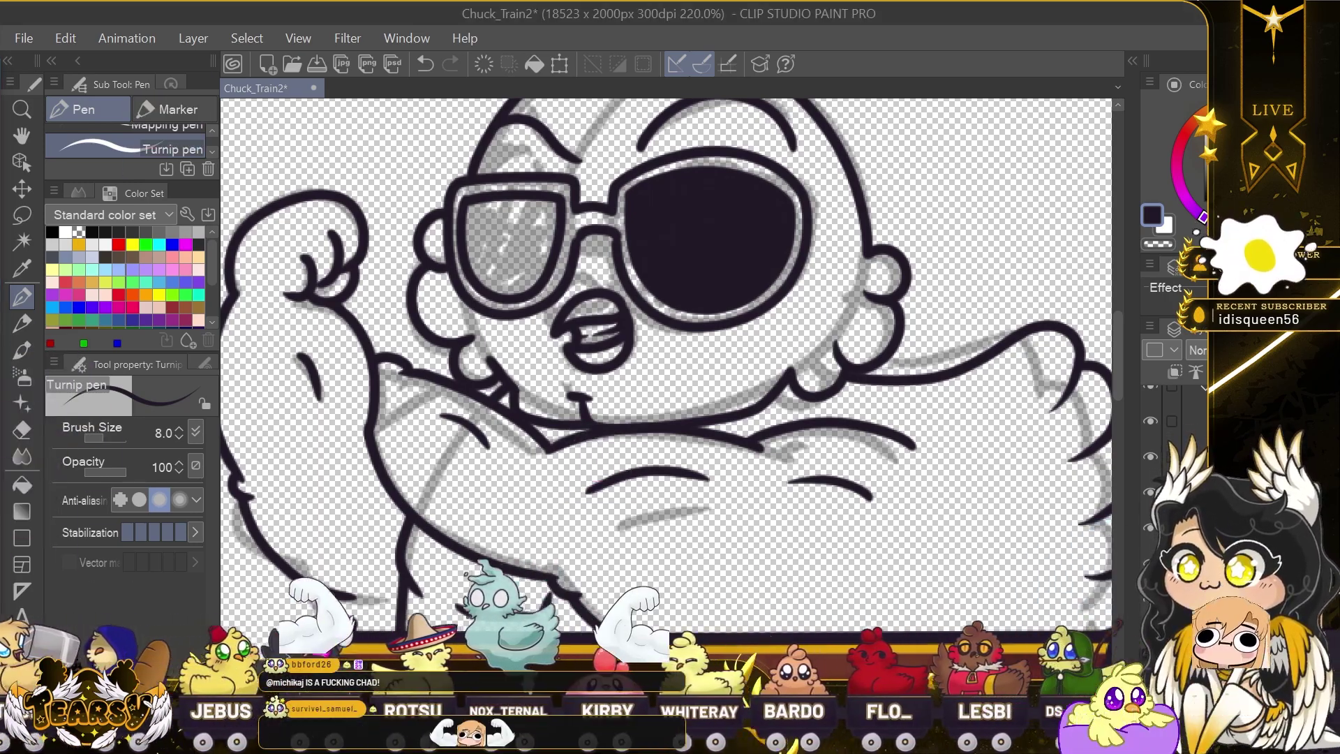
scroll(431, 315, up, 3)
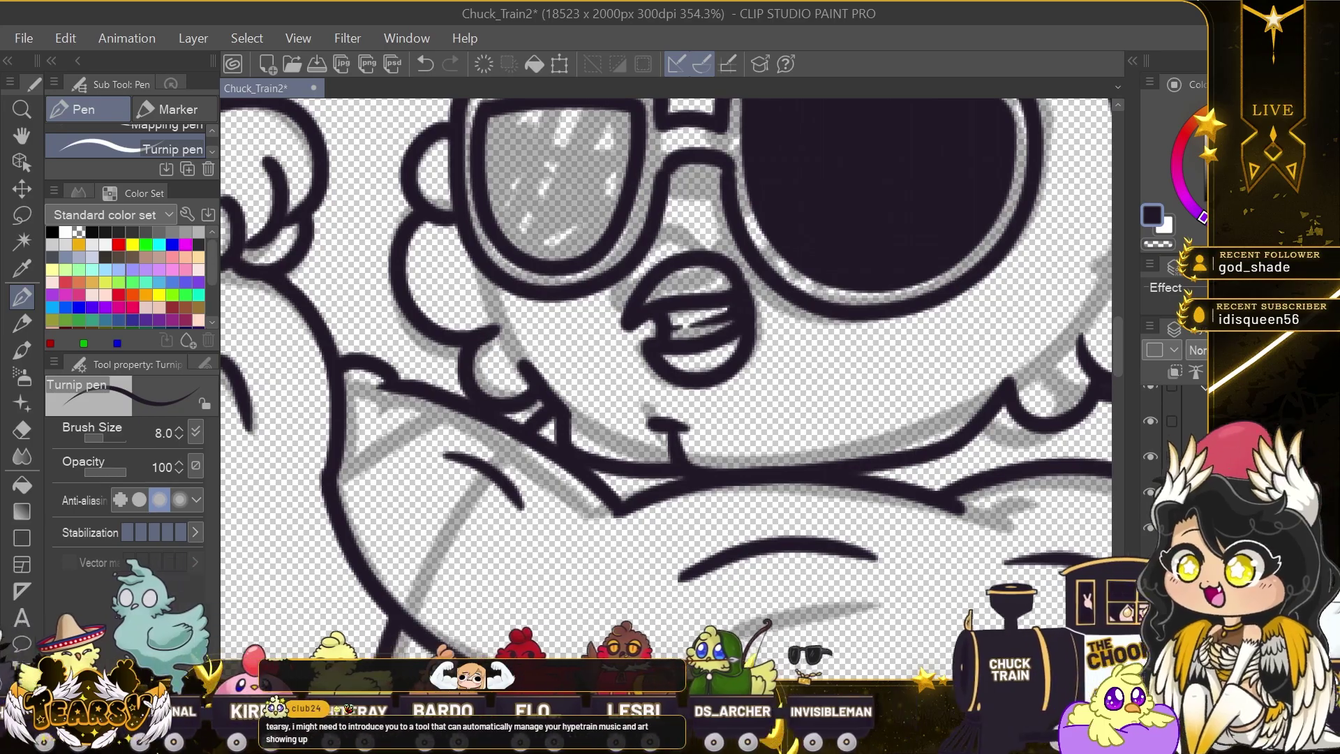
scroll(571, 360, up, 3)
key(g)
click(572, 360)
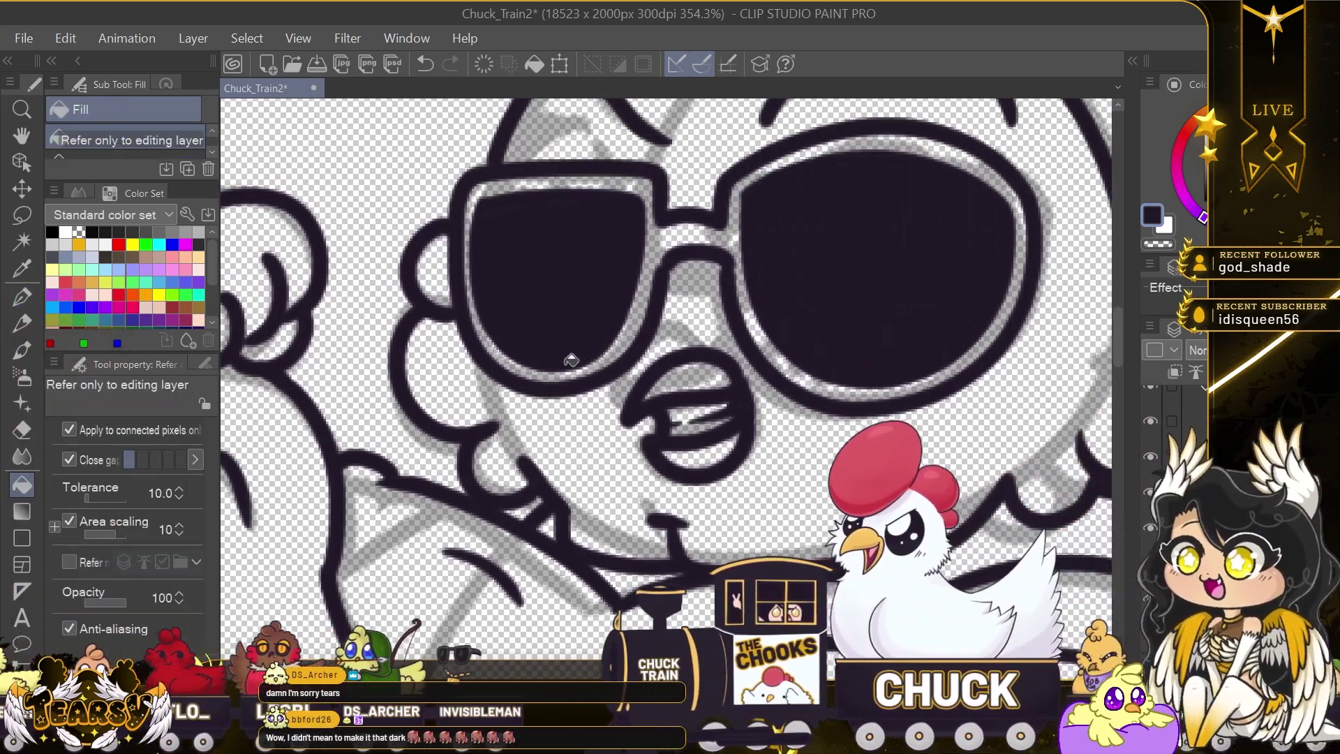
Review the inked chick against the rest of the train, including the finished characters in the other cars and baskets.
scroll(924, 450, down, 8)
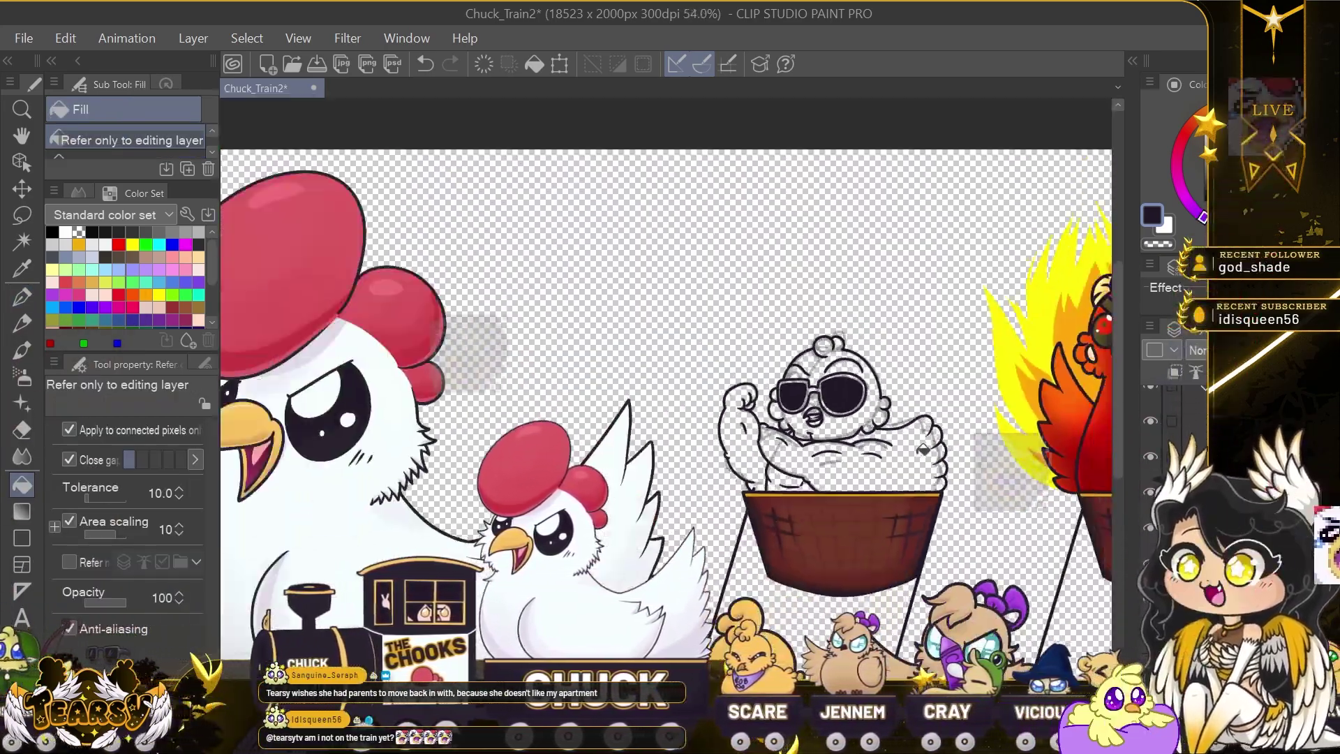
drag(923, 450, 390, 279)
drag(976, 425, 562, 397)
scroll(705, 342, up, 4)
scroll(826, 373, down, 2)
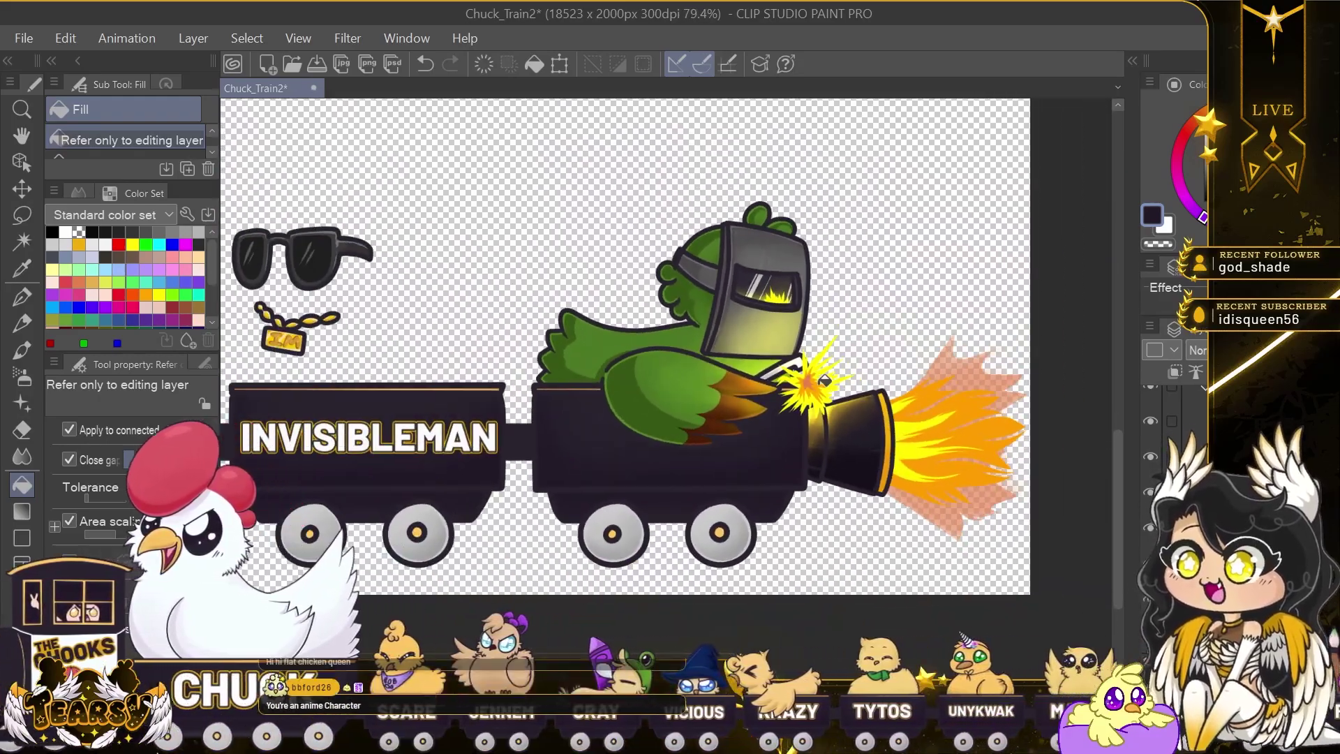
scroll(823, 379, down, 6)
scroll(823, 379, left, 10)
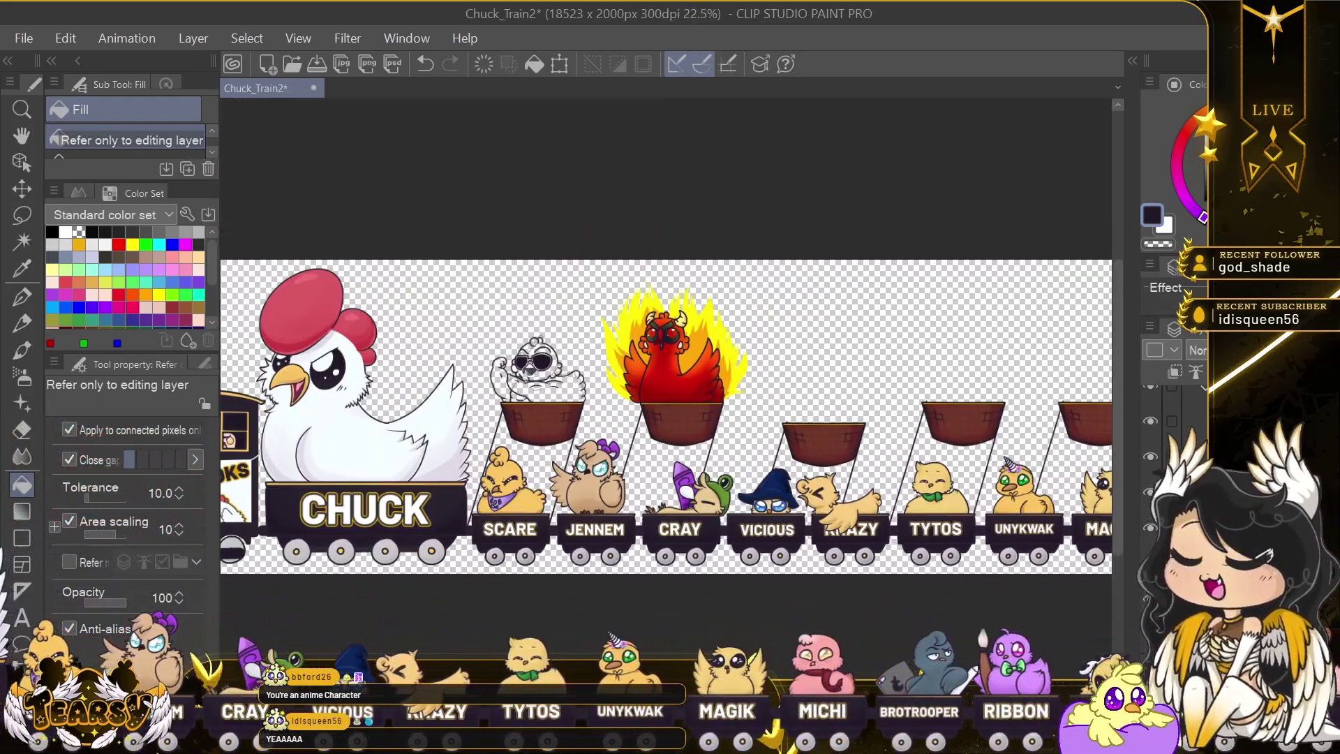
scroll(530, 367, up, 10)
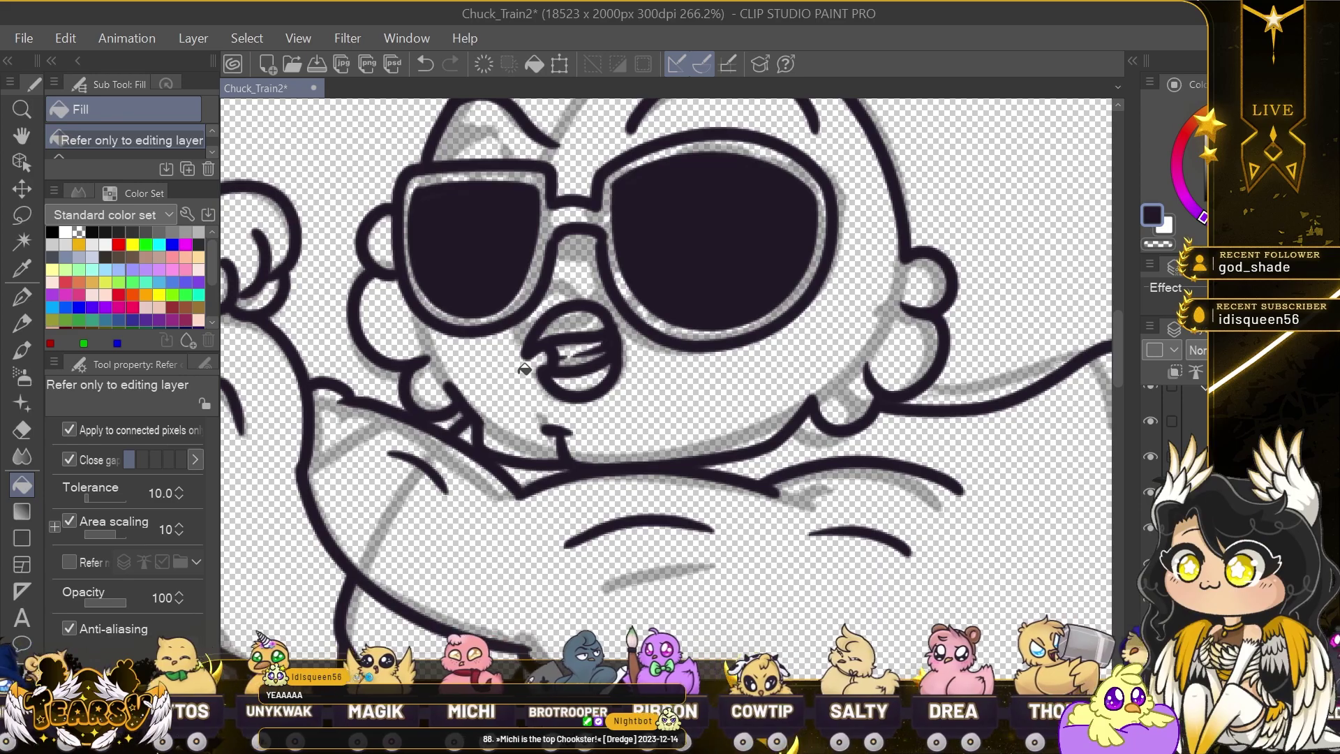
Draw thick and thin white diagonal glare streaks across both lenses, clipping the glare layer to the layer below.
drag(799, 296, 794, 436)
scroll(791, 436, down, 1)
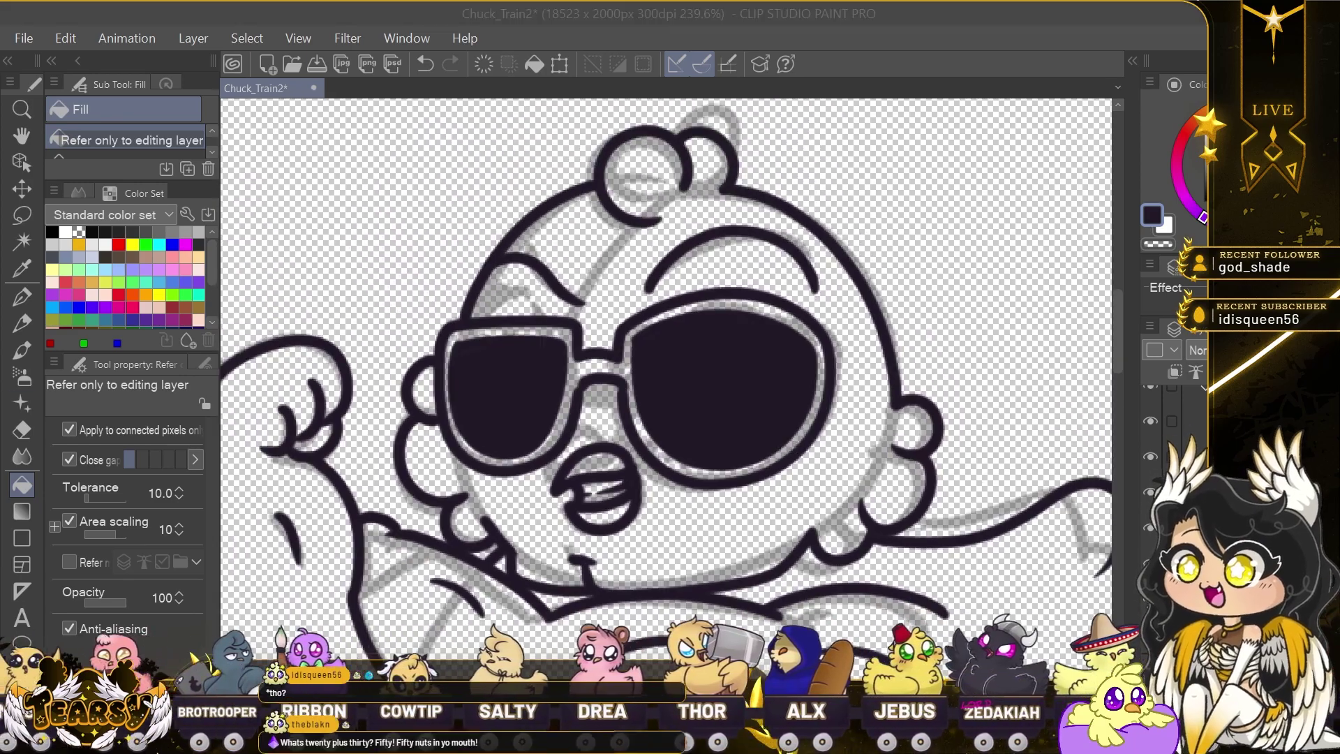
click(824, 40)
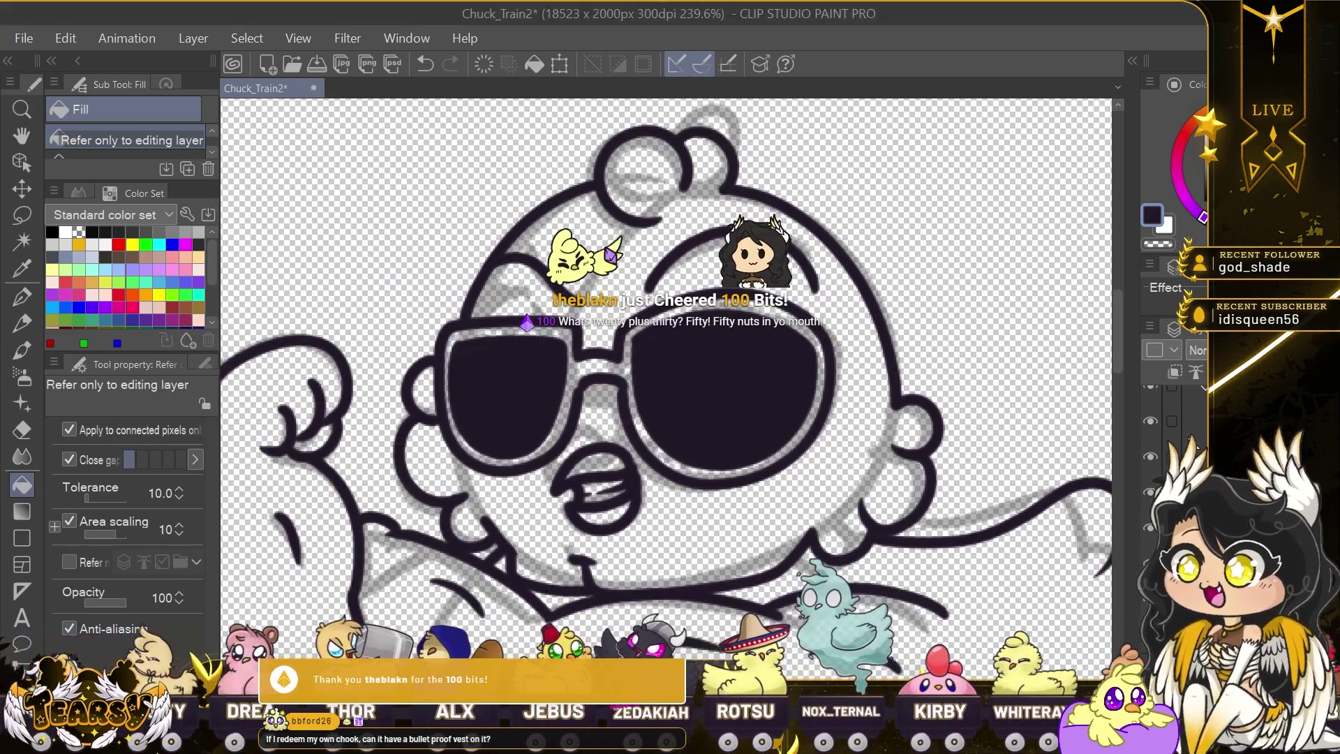
click(844, 741)
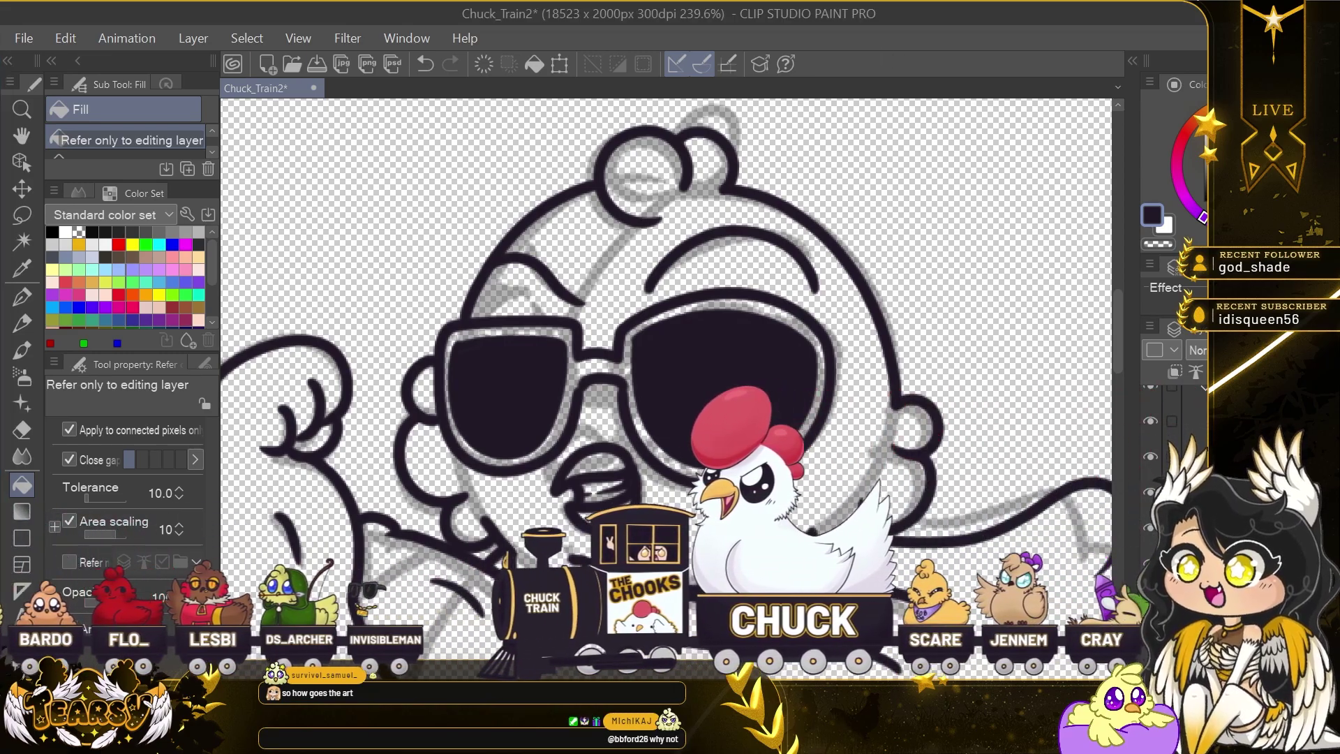
key(p)
drag(731, 324, 674, 444)
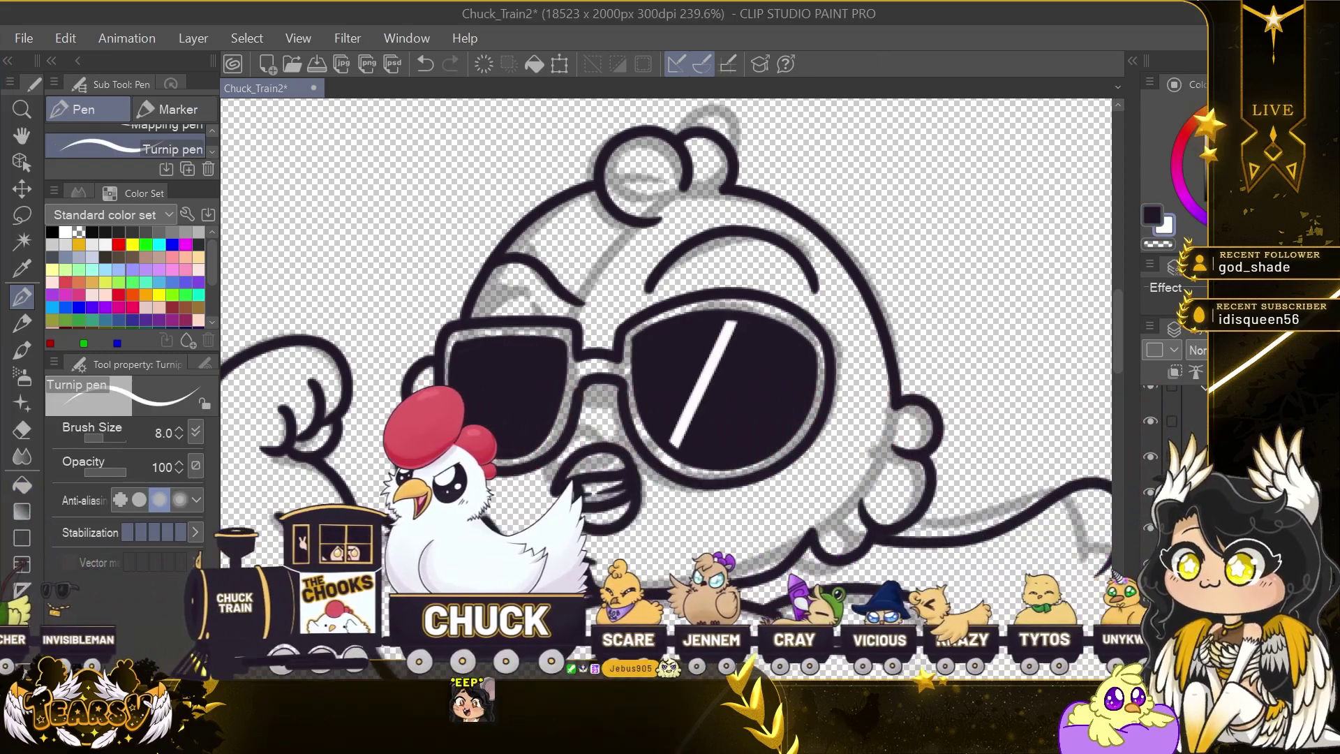
click(1173, 371)
drag(742, 300, 682, 460)
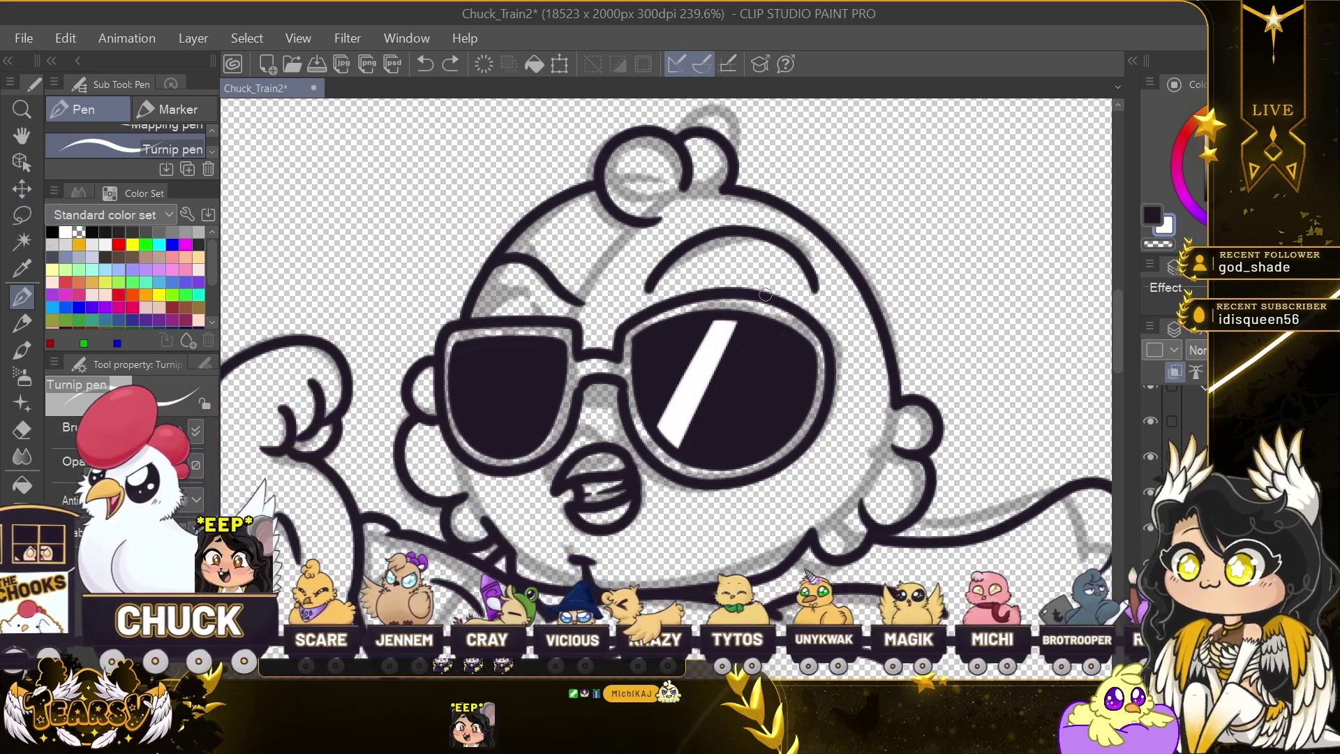
drag(802, 343, 741, 454)
mouse_move(523, 349)
mouse_down()
mouse_move(469, 436)
mouse_move(487, 433)
mouse_up()
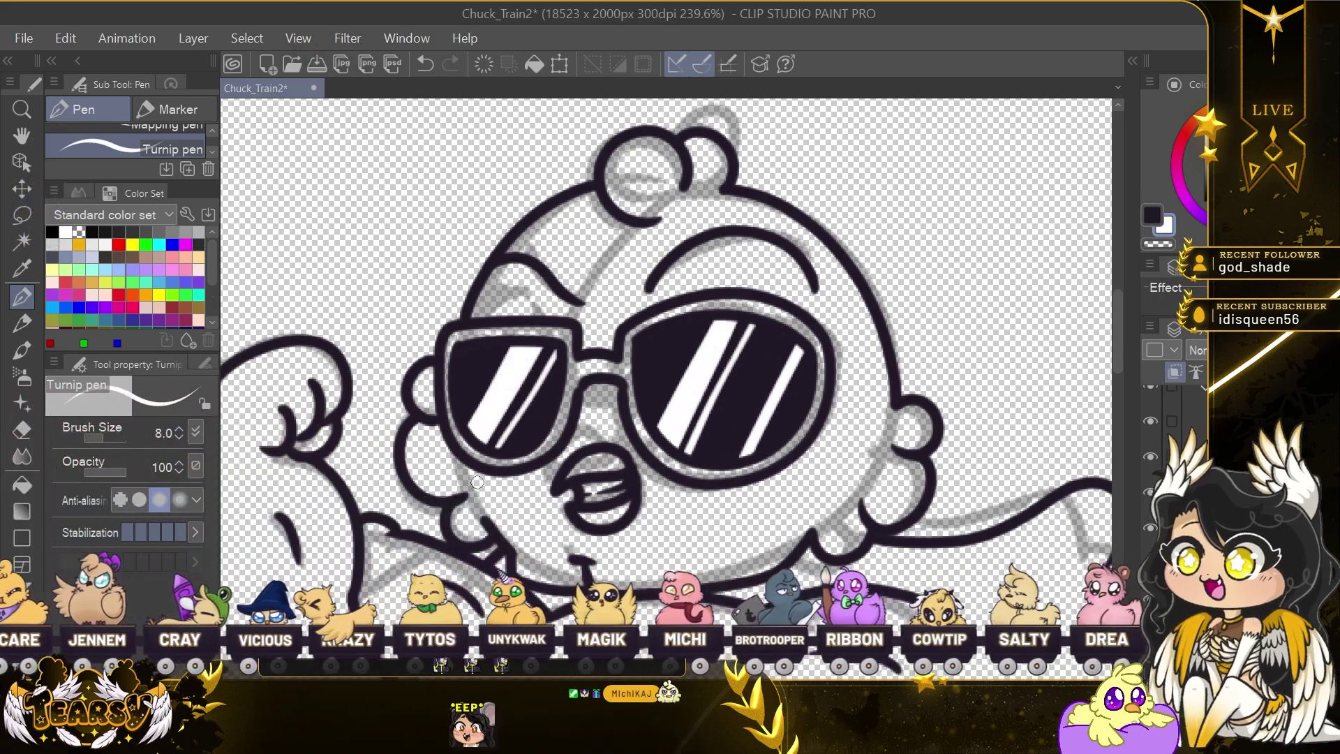
drag(484, 347, 459, 384)
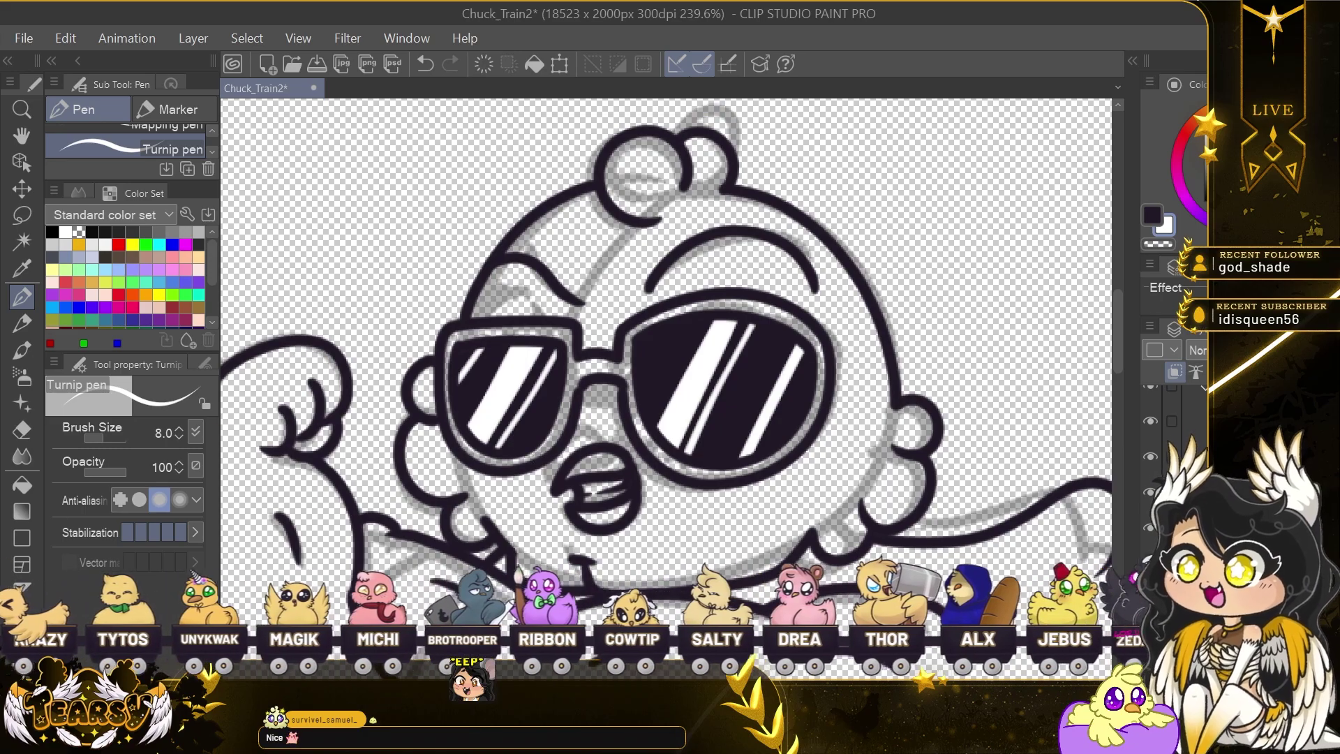
Soften the lens glare streaks with the Hard airbrush at size 170, and sample the golden orange from the basket rim.
click(26, 384)
mouse_move(563, 272)
mouse_down()
mouse_move(671, 242)
mouse_move(542, 294)
mouse_up()
key(ctrl+z)
key(ctrl+y)
key(ctrl+alt+0)
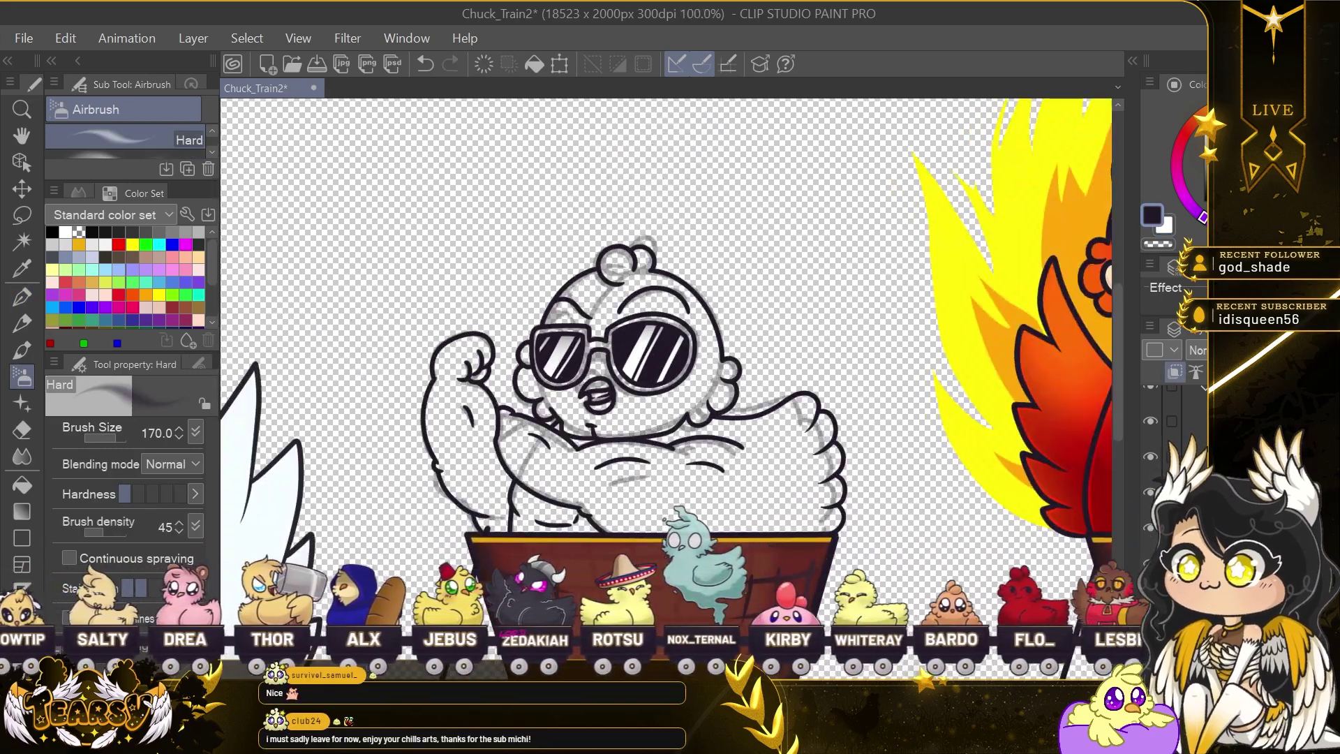
scroll(473, 440, up, 3)
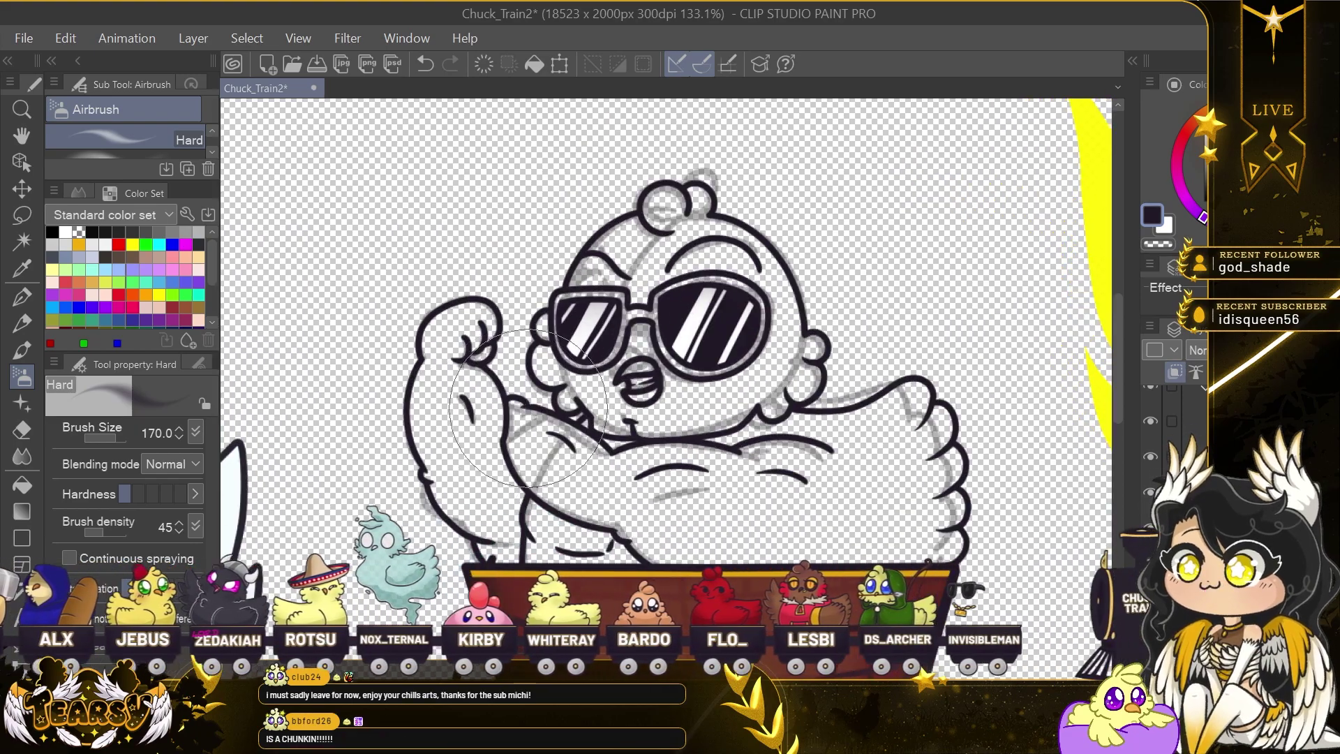
scroll(528, 408, up, 3)
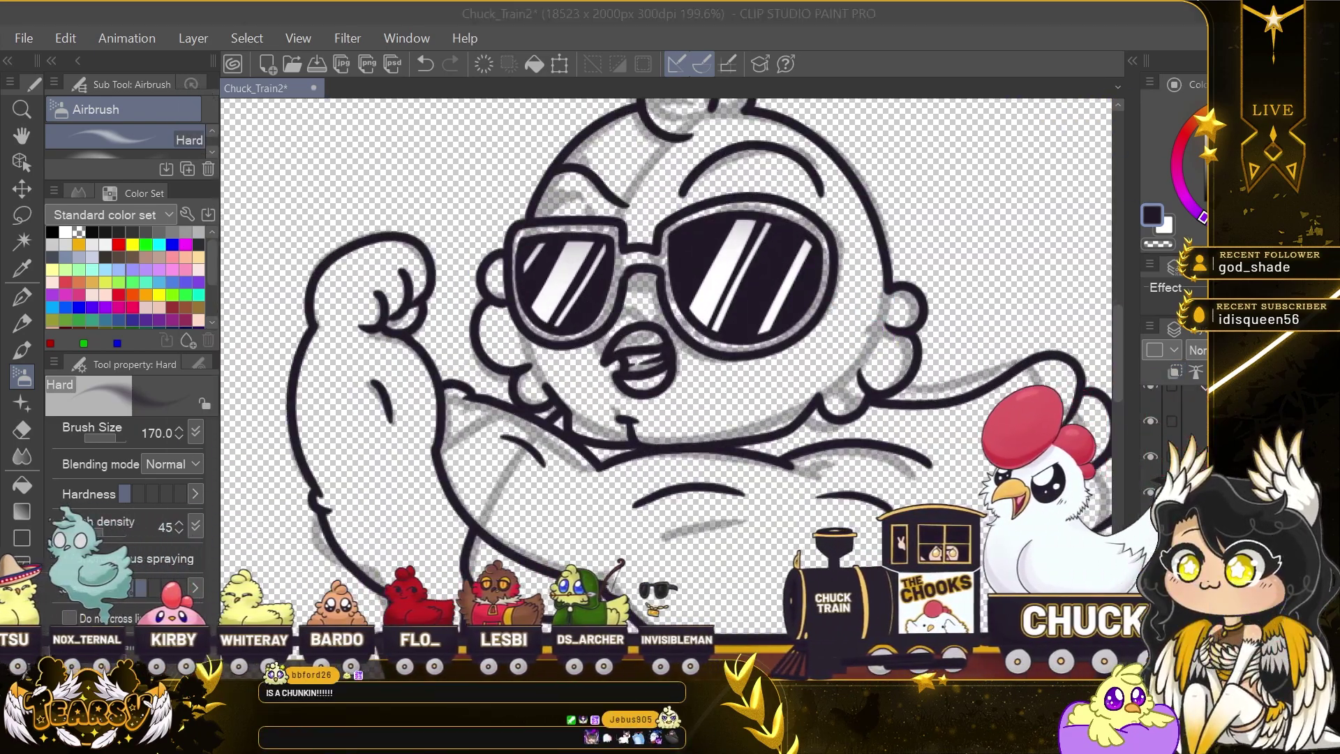
alt+click(747, 648)
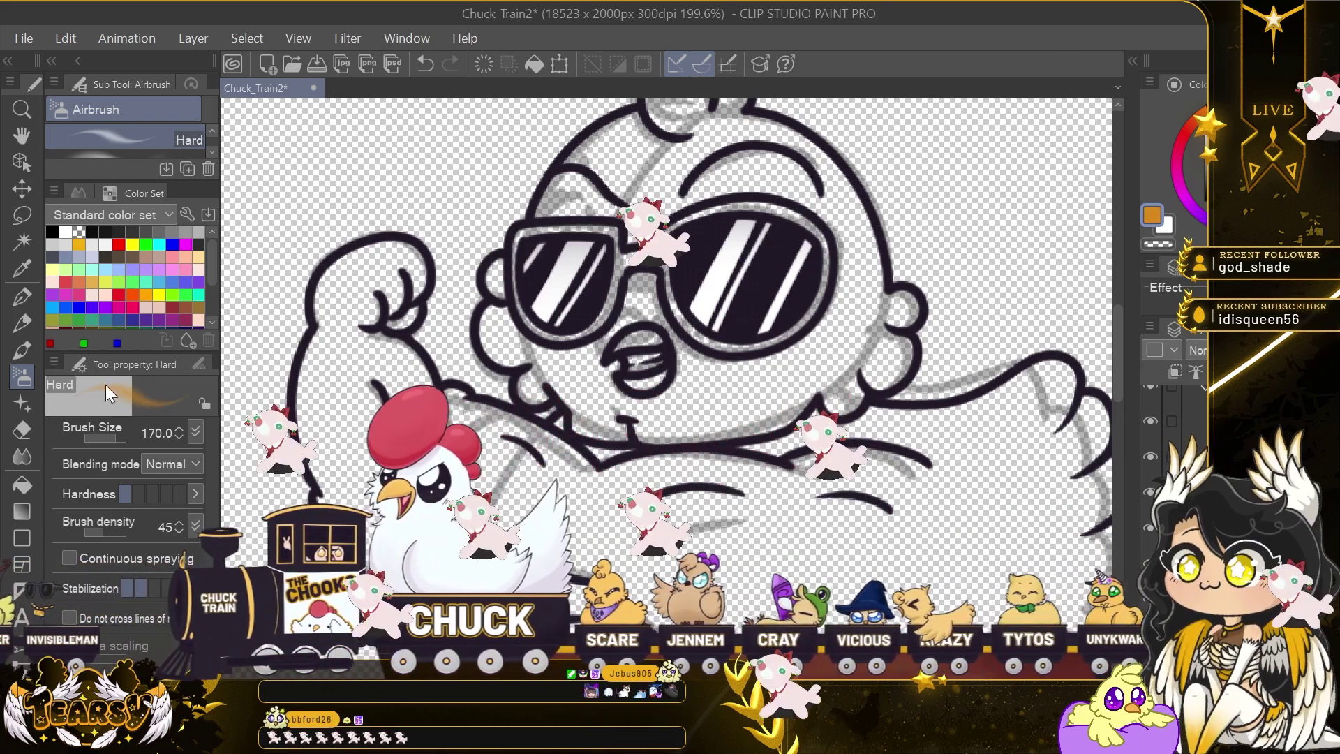
key(p)
mouse_move(706, 537)
mouse_down()
mouse_move(865, 521)
mouse_move(928, 580)
mouse_move(968, 494)
mouse_up()
key(ctrl+z)
mouse_move(752, 537)
mouse_down()
mouse_move(809, 522)
mouse_move(780, 555)
mouse_up()
drag(802, 550, 825, 558)
mouse_move(842, 528)
mouse_down()
mouse_move(839, 559)
mouse_move(864, 558)
mouse_up()
mouse_move(775, 522)
mouse_down()
mouse_move(864, 511)
mouse_move(942, 465)
mouse_up()
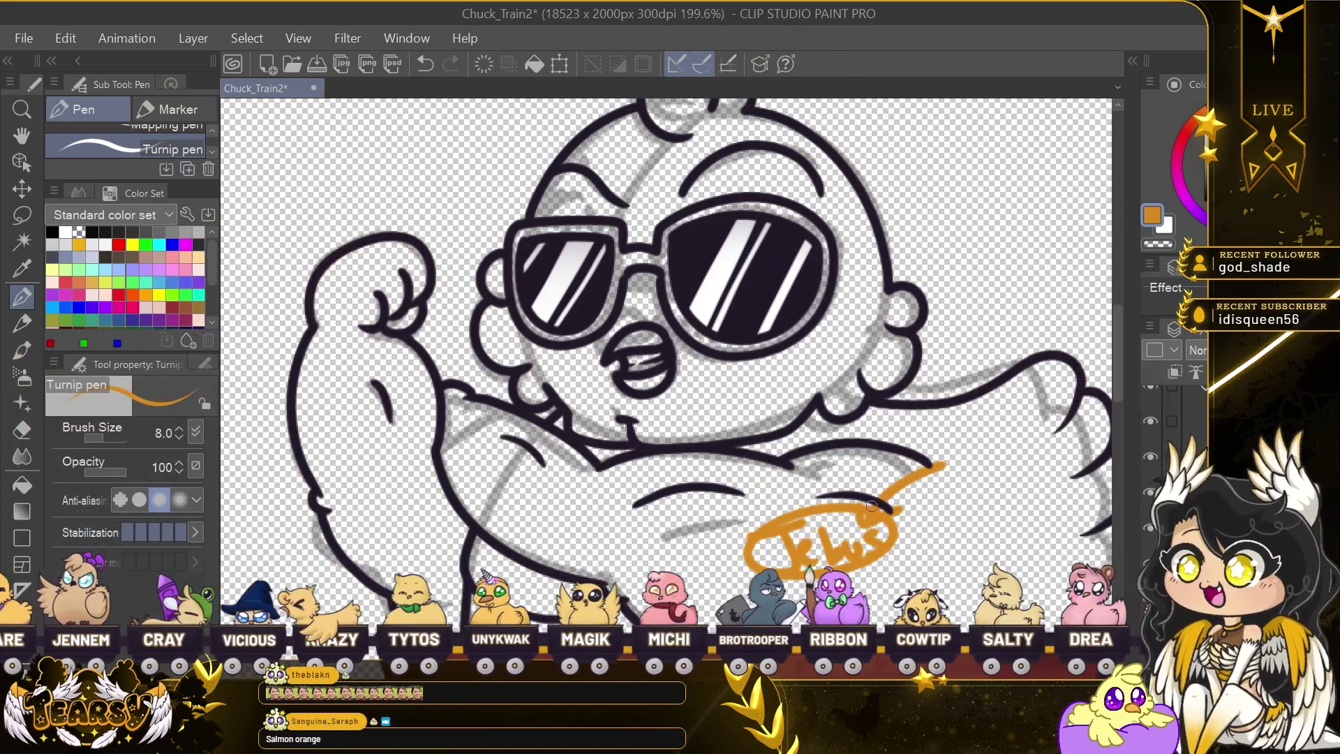
drag(773, 491, 701, 567)
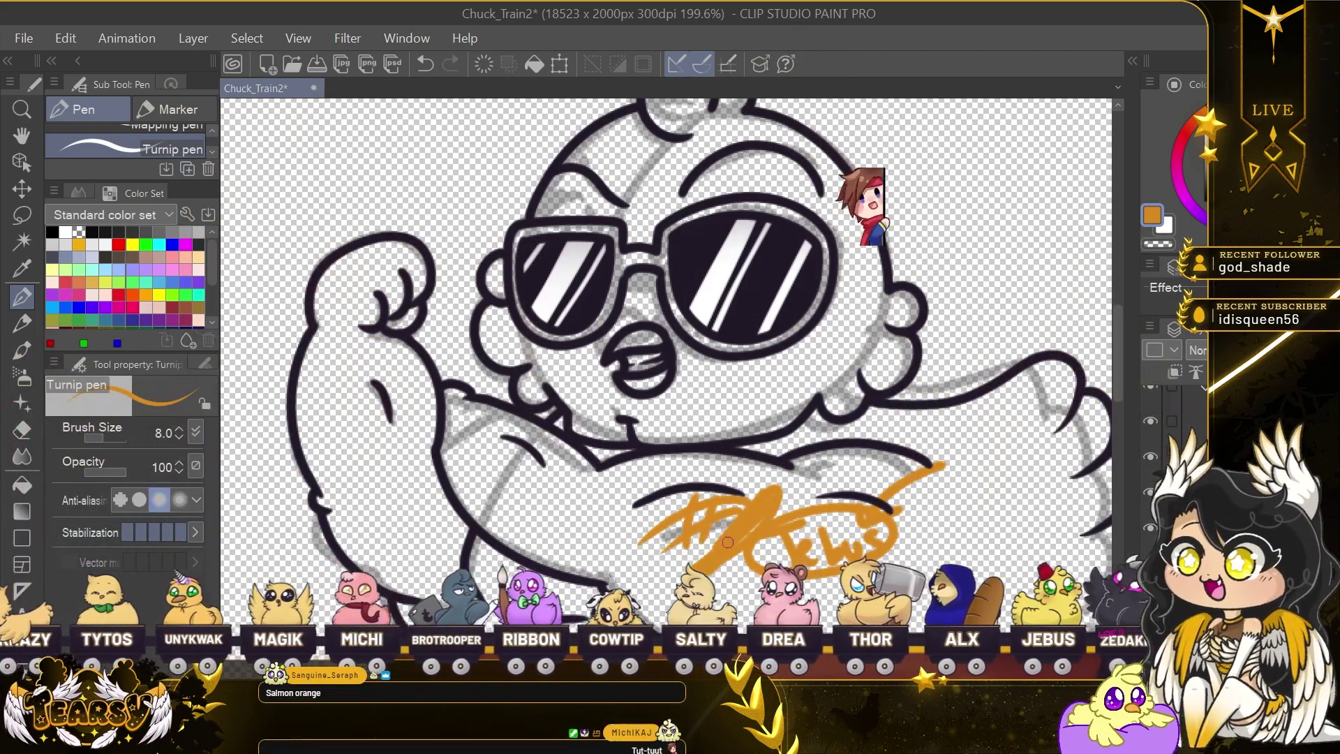
key(ctrl+z)
key(ctrl+z)
key(ctrl+z)
key(ctrl+z)
key(ctrl+z)
key(ctrl+z)
key(ctrl+z)
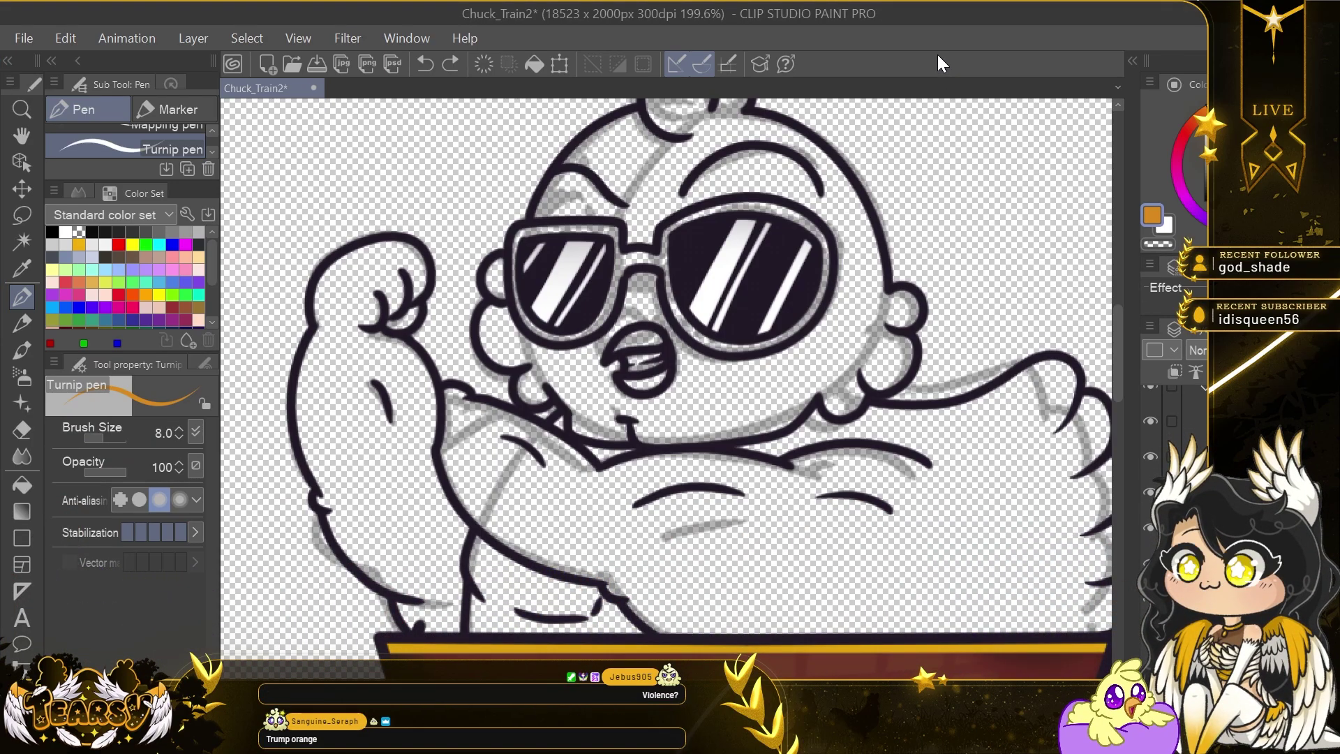
Trace the inside edge of the chick's head outline in orange, including the tuft, cheek feathers and chin.
drag(745, 530, 658, 577)
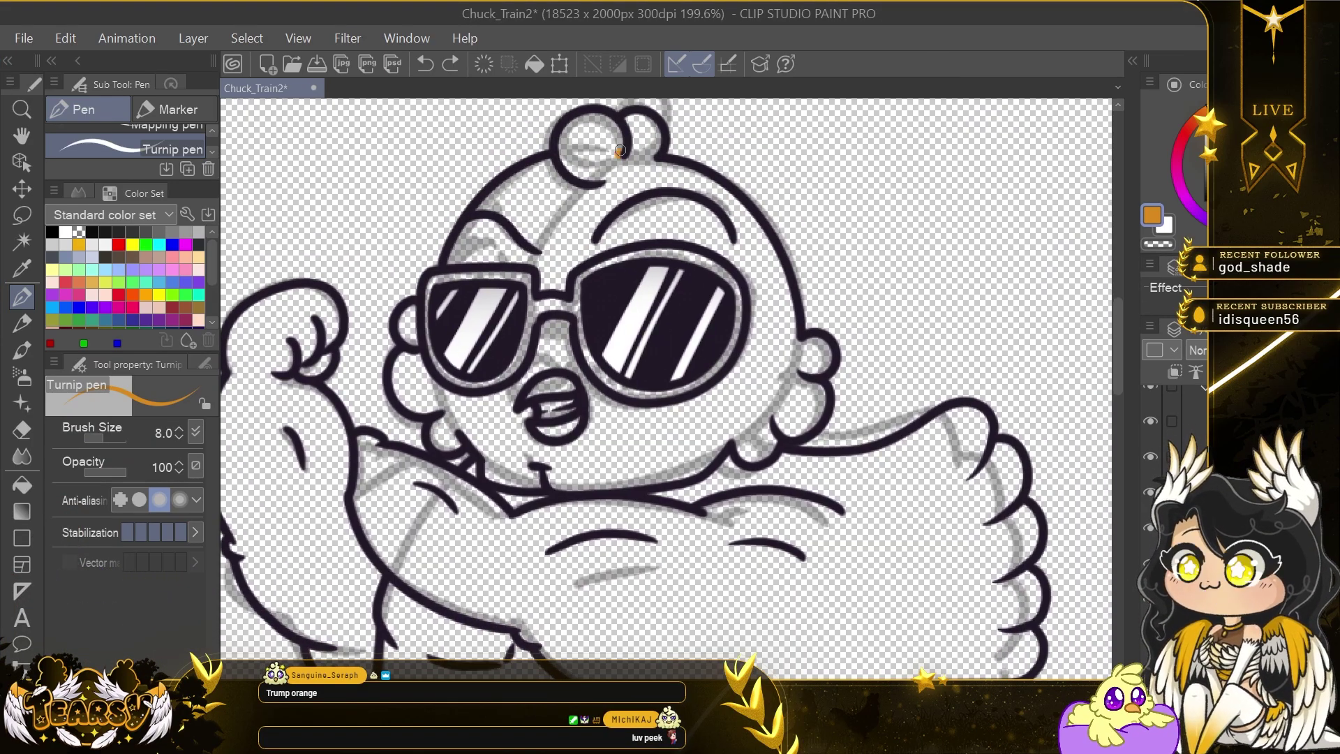
mouse_move(620, 151)
mouse_down()
mouse_move(558, 155)
mouse_move(534, 267)
mouse_up()
key(ctrl+z)
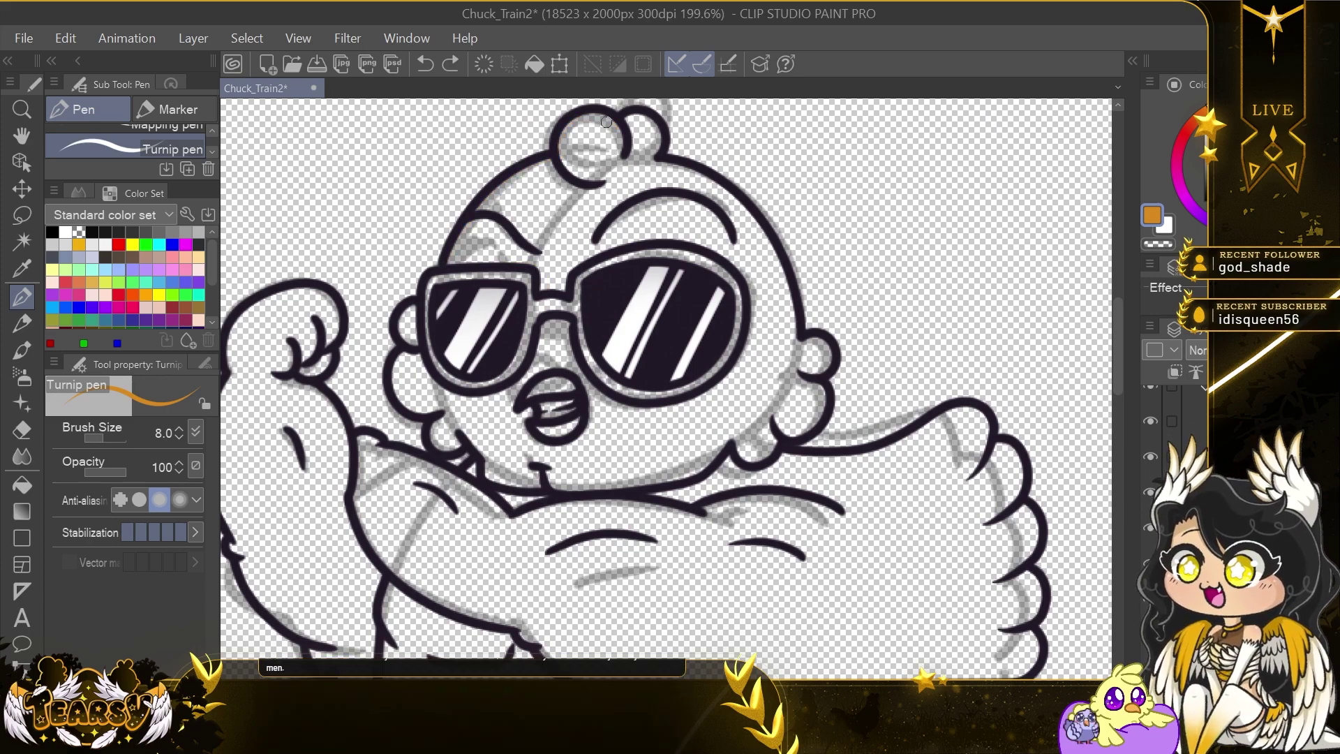
mouse_move(656, 156)
mouse_down()
mouse_move(627, 120)
mouse_move(569, 131)
mouse_move(561, 156)
mouse_up()
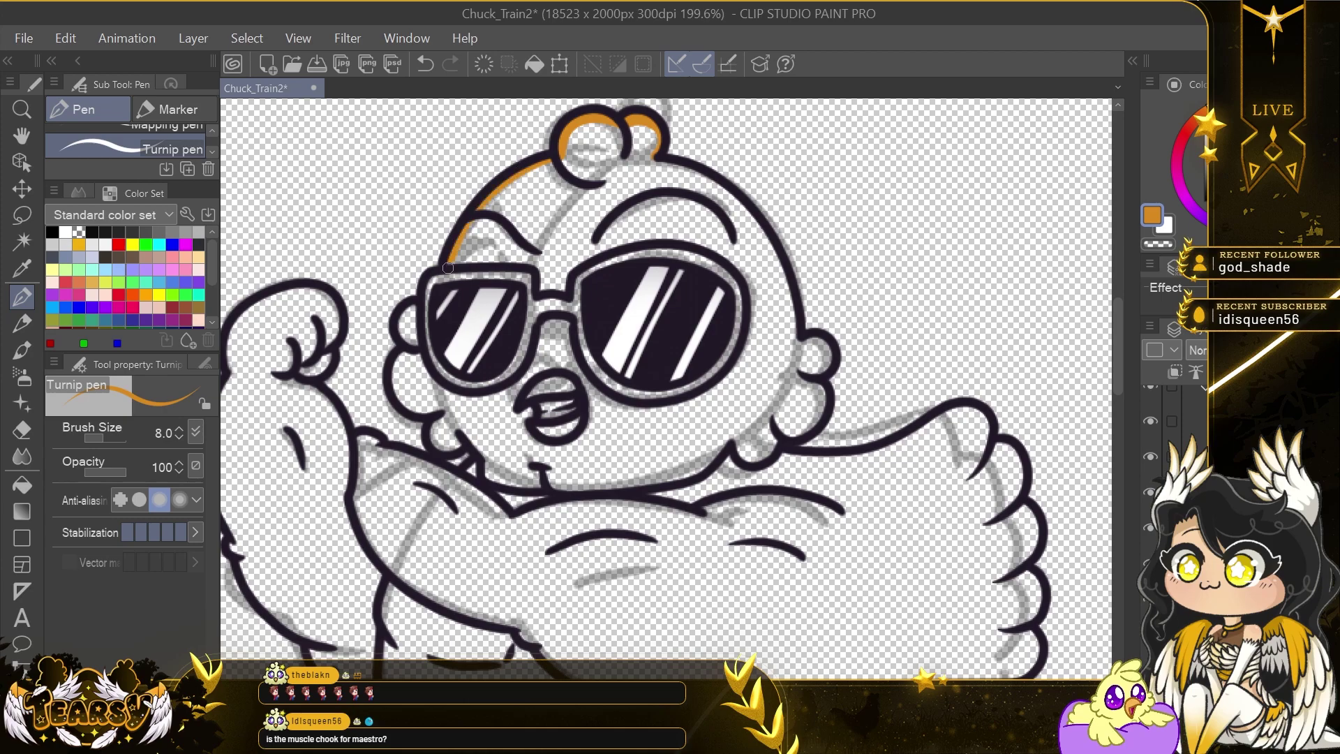
mouse_move(429, 297)
mouse_down()
mouse_move(399, 360)
mouse_move(444, 409)
mouse_move(442, 454)
mouse_up()
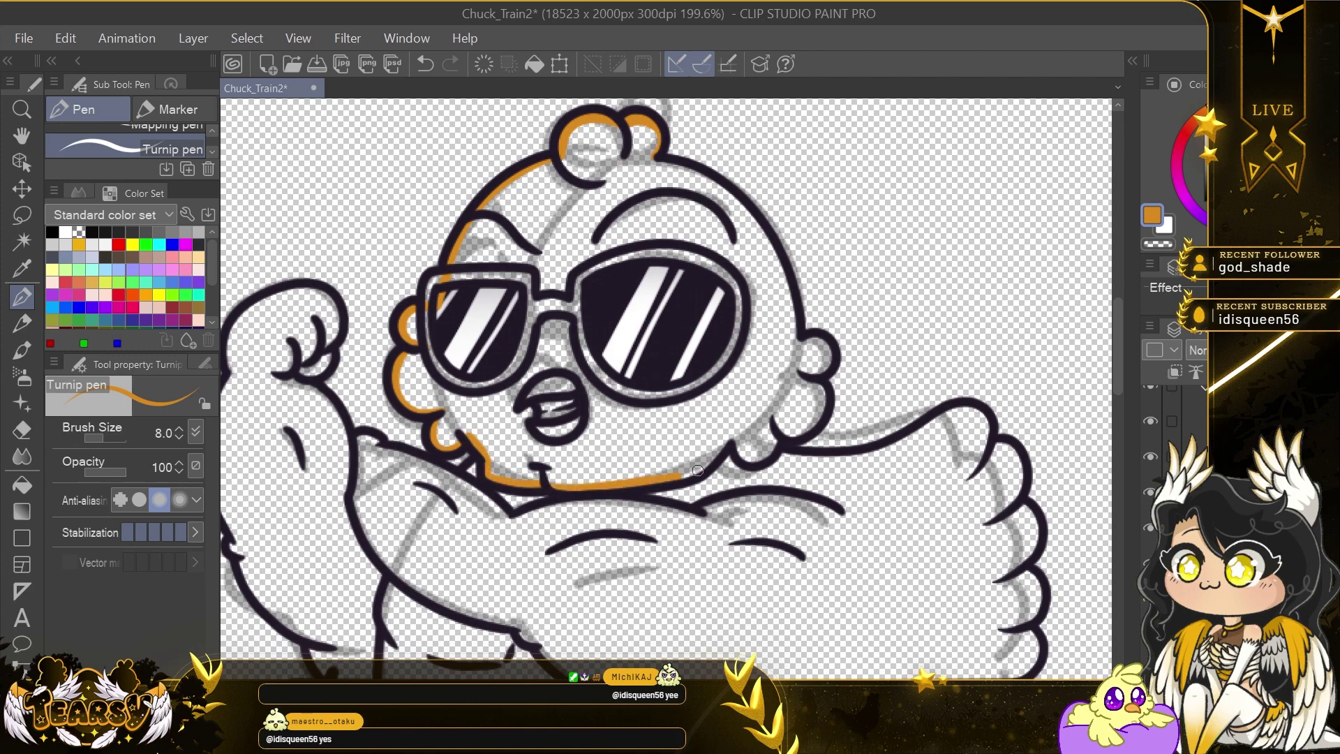
drag(735, 442, 767, 457)
drag(813, 342, 834, 366)
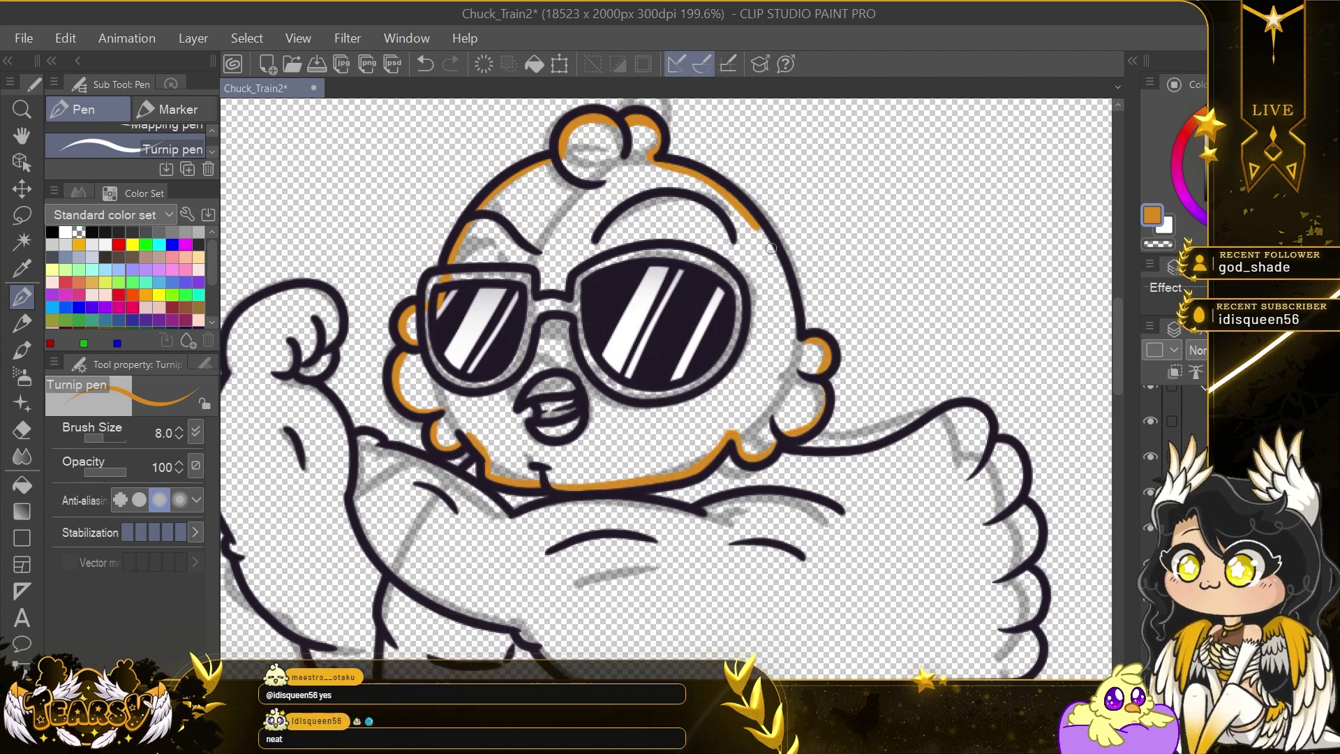
Fill the traced head area with the same orange as its base colour.
click(28, 486)
click(649, 439)
key(p)
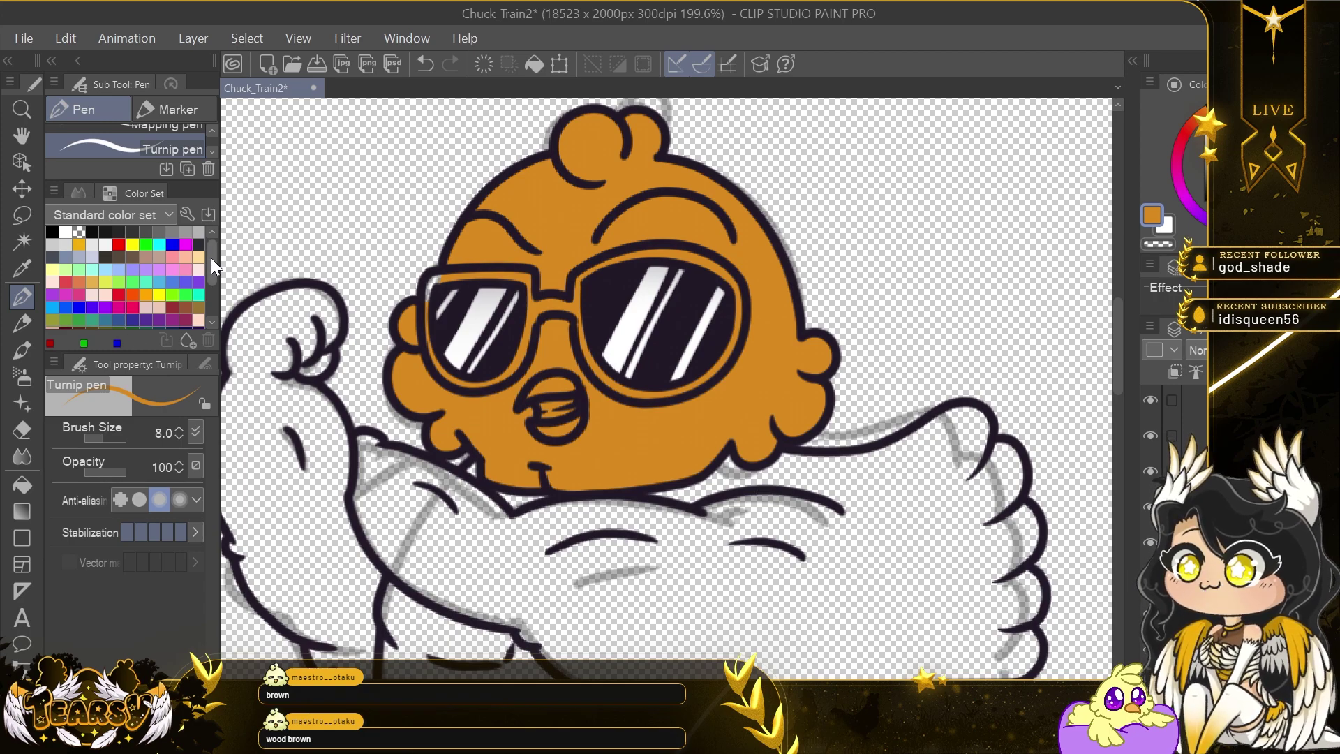
Paint the sunglasses frame brown, covering both lens rims and the bridge.
click(133, 257)
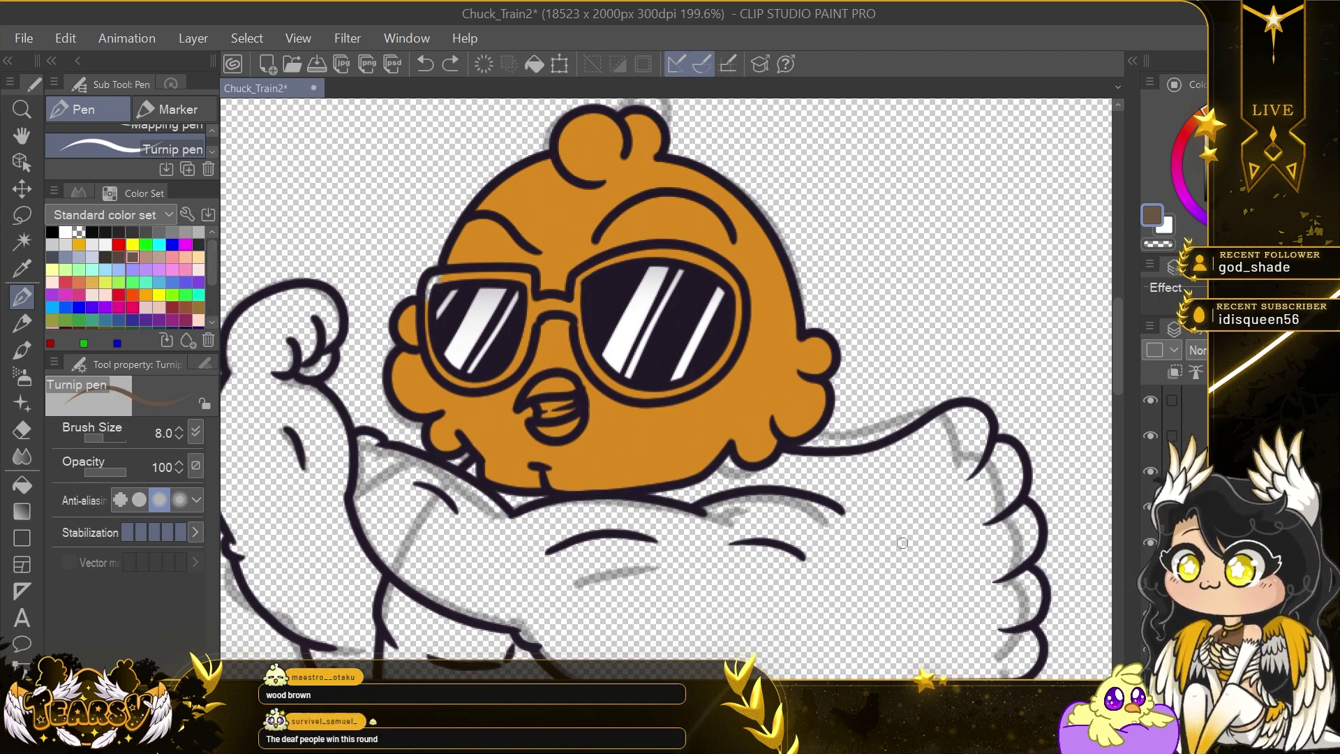
drag(614, 388, 726, 358)
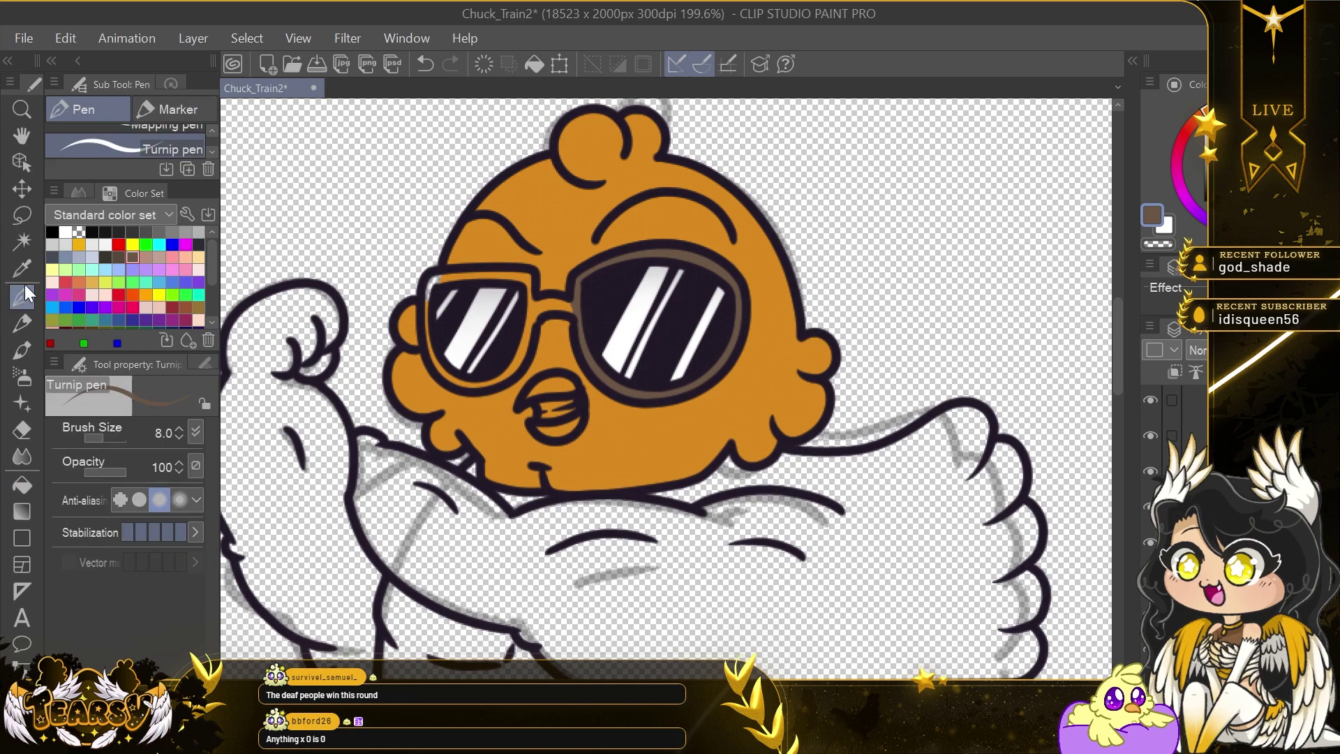
drag(573, 305, 517, 268)
drag(468, 389, 535, 317)
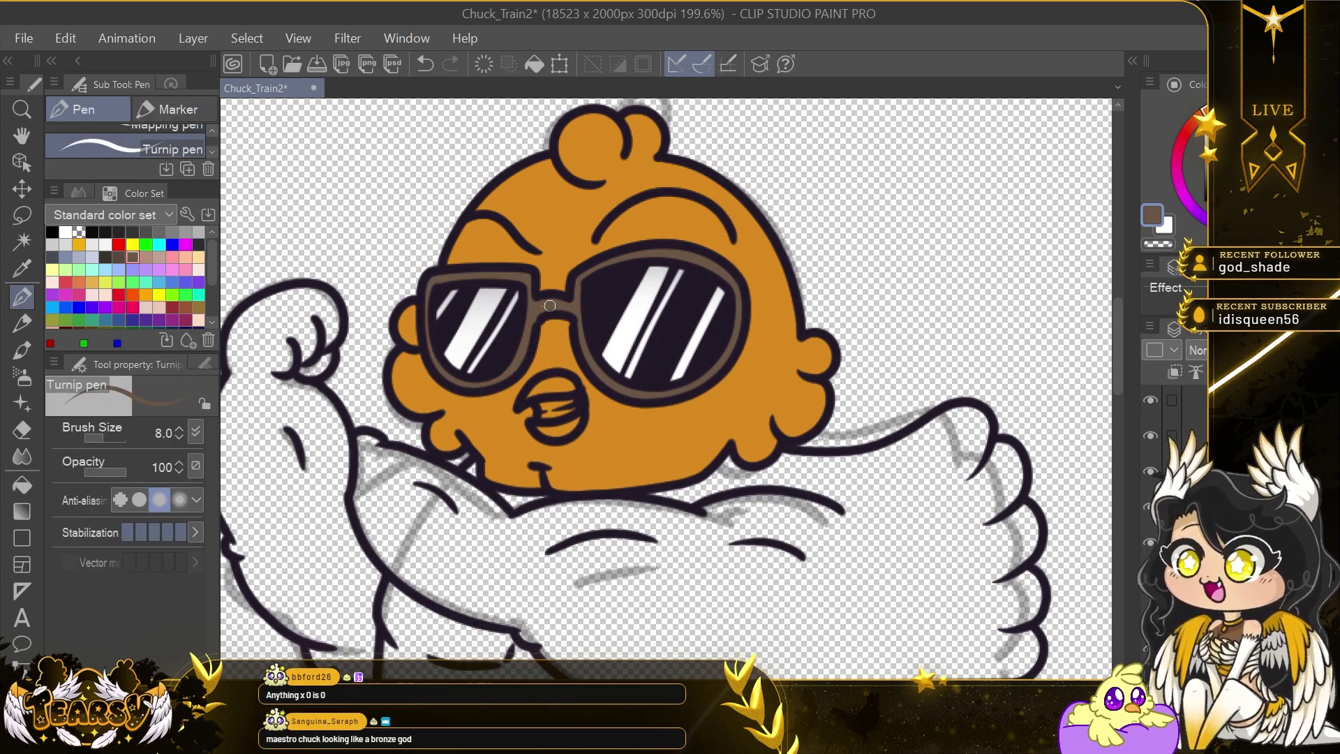
scroll(381, 299, down, 3)
scroll(395, 304, up, 4)
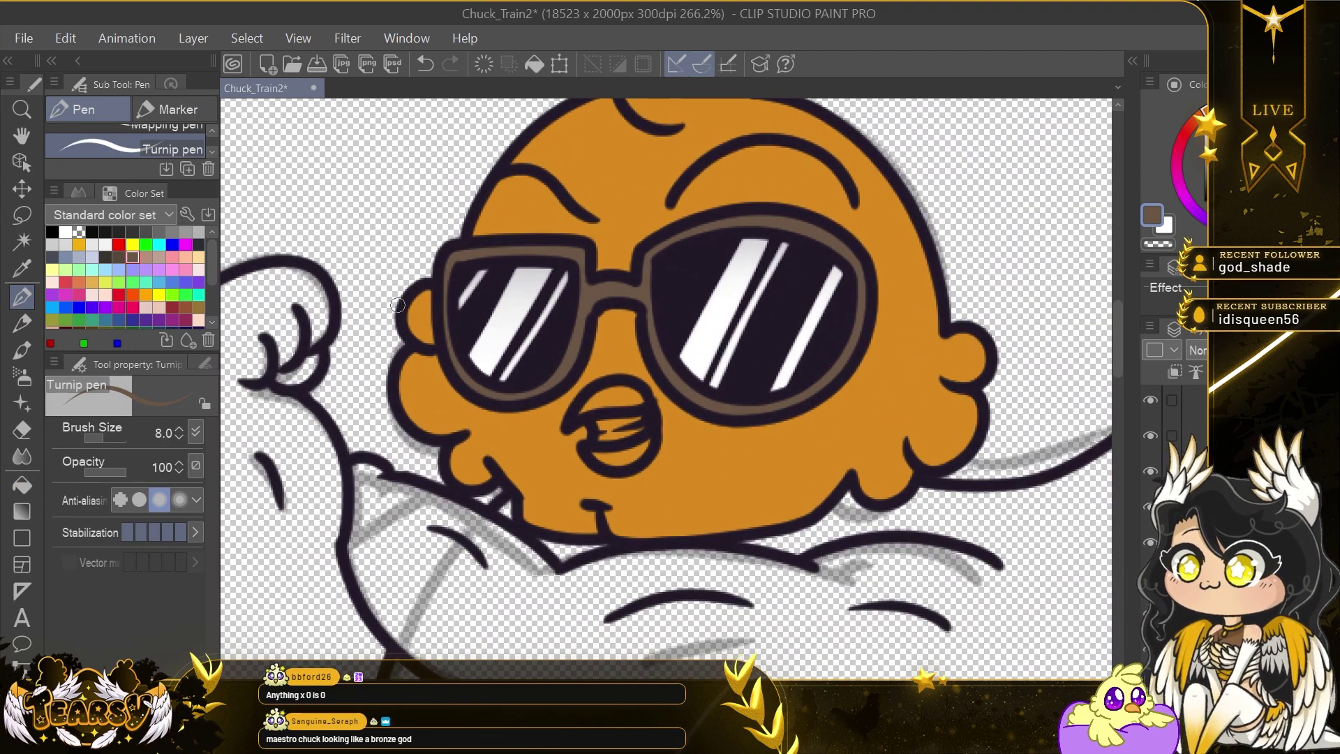
Sample the head's orange, trace the inside edge of the torso, shoulder and wing with it, and fill the enclosed body.
alt+click(401, 307)
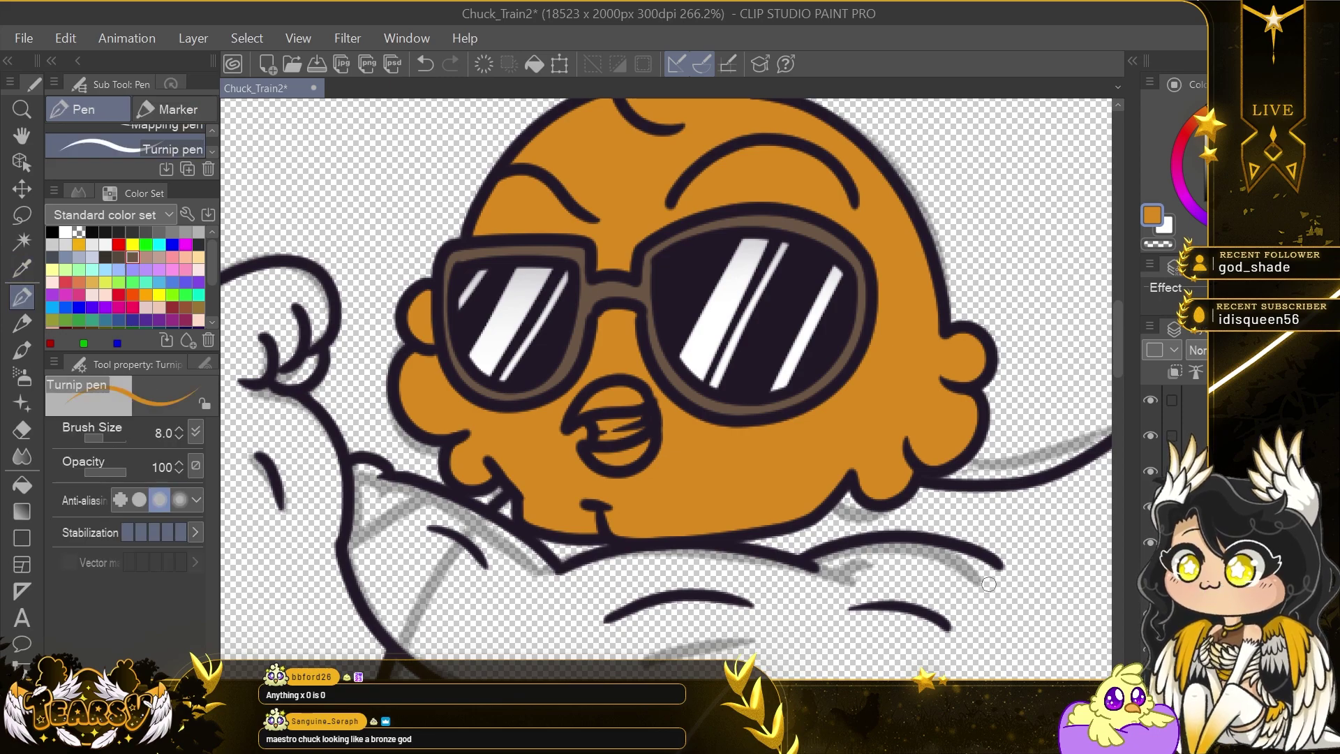
scroll(784, 454, down, 2)
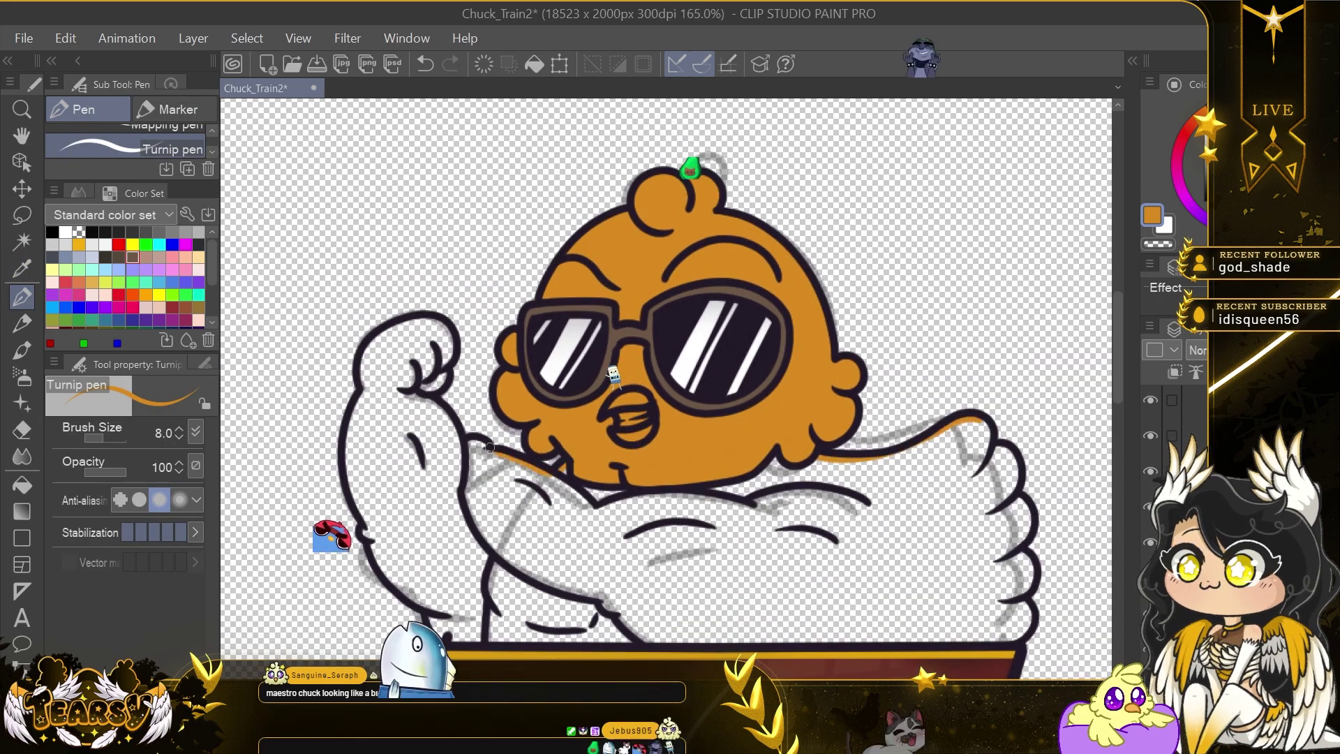
drag(468, 438, 492, 652)
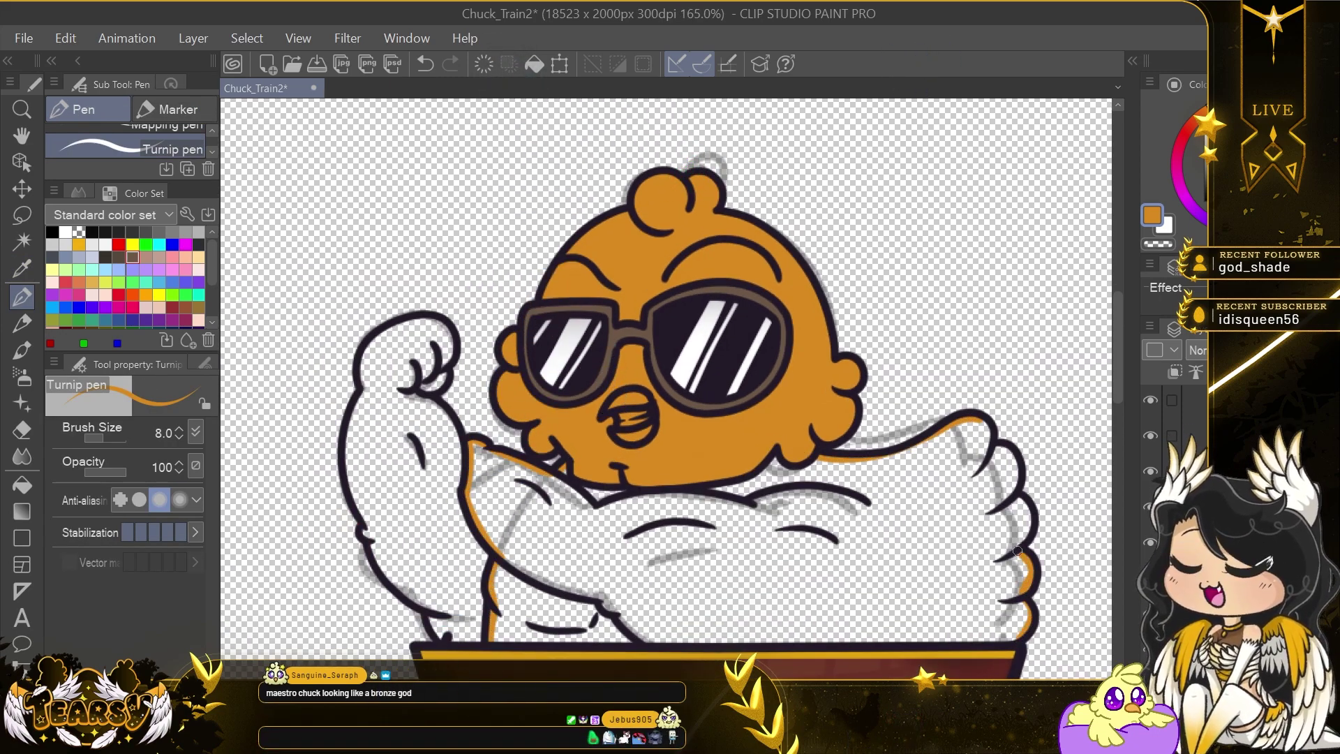
key(g)
click(928, 481)
key(p)
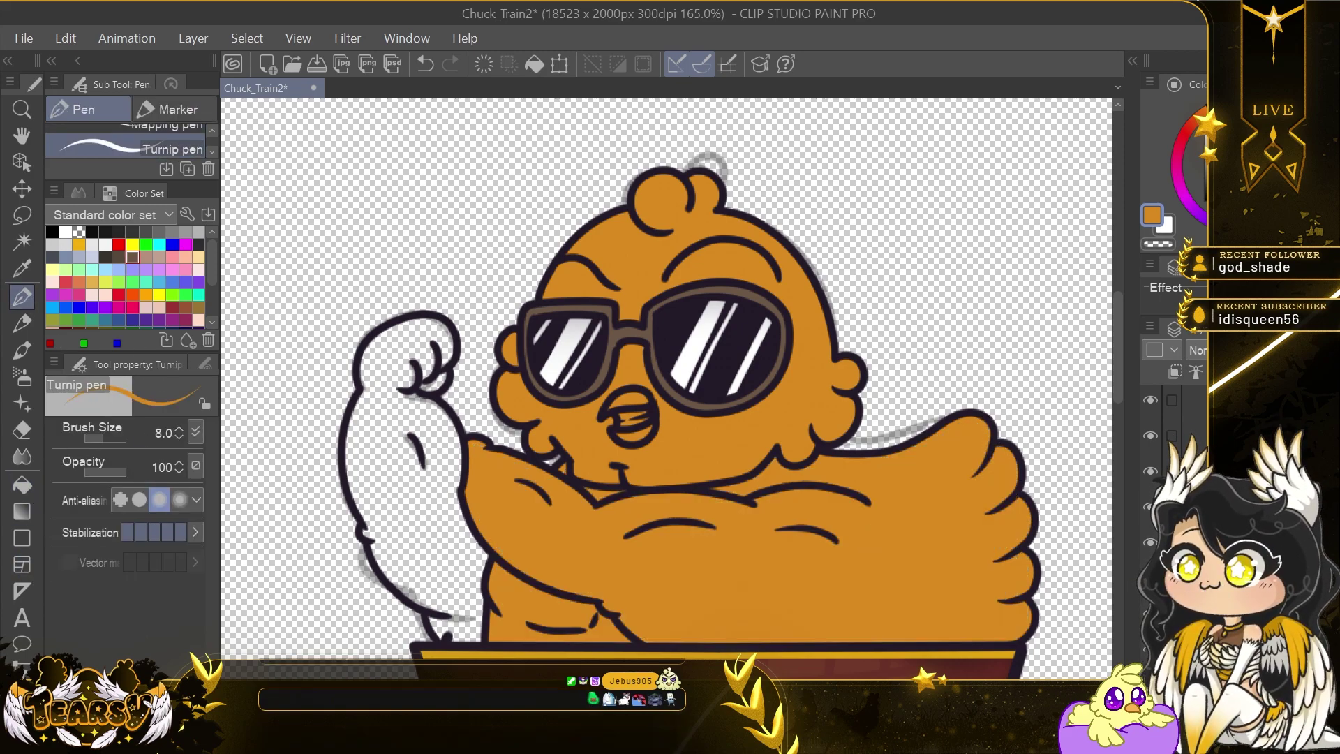
Outline the inside of the raised flexing arm and fist in the same orange and fill it.
mouse_move(446, 638)
mouse_down()
mouse_move(367, 533)
mouse_move(349, 487)
mouse_move(355, 394)
mouse_up()
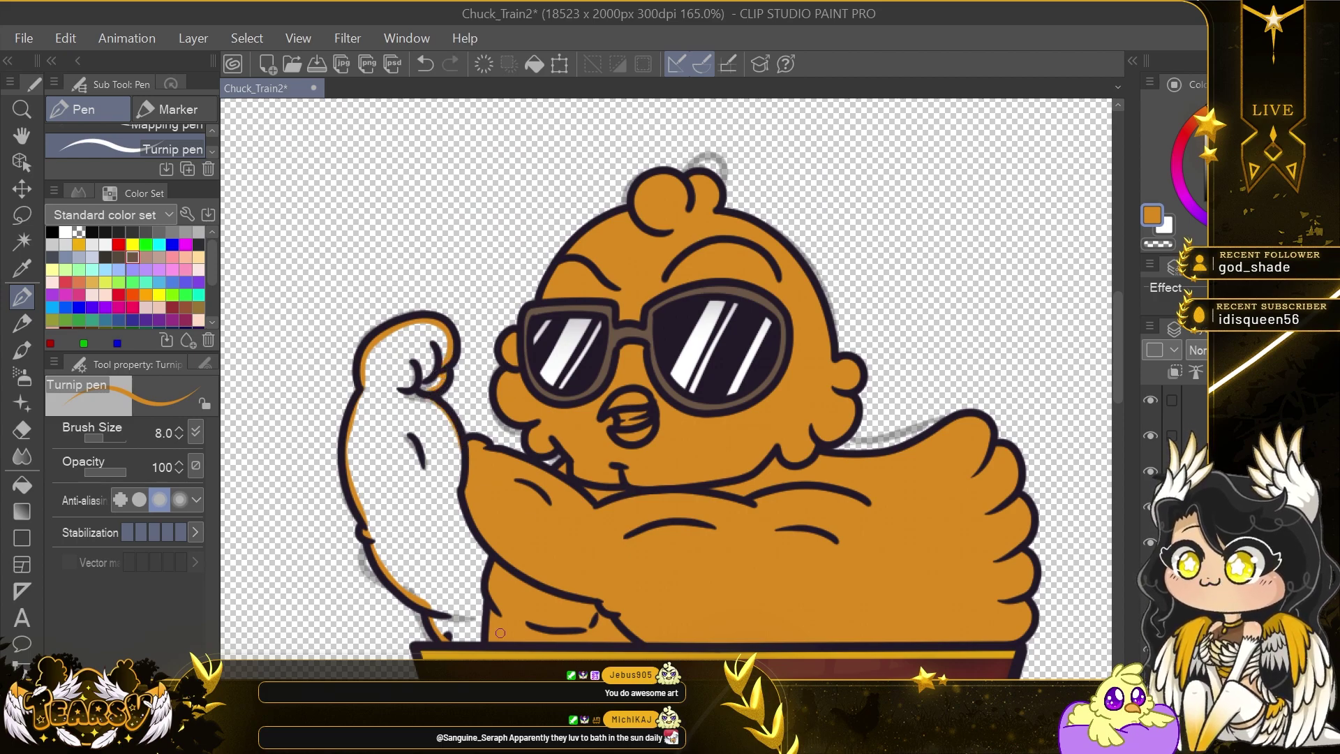
key(g)
click(437, 496)
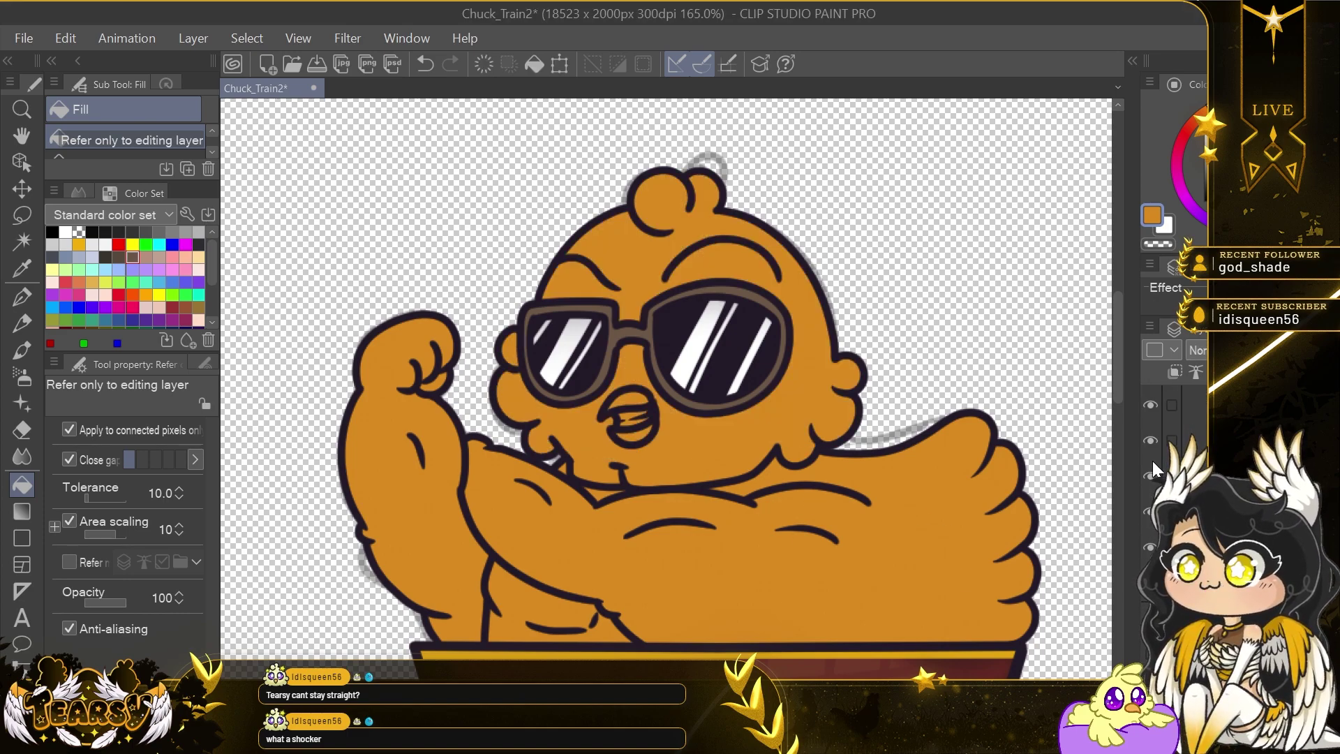
Sample a brownish orange from another chick's beak and colour the new chick's beak with it.
scroll(838, 547, down, 10)
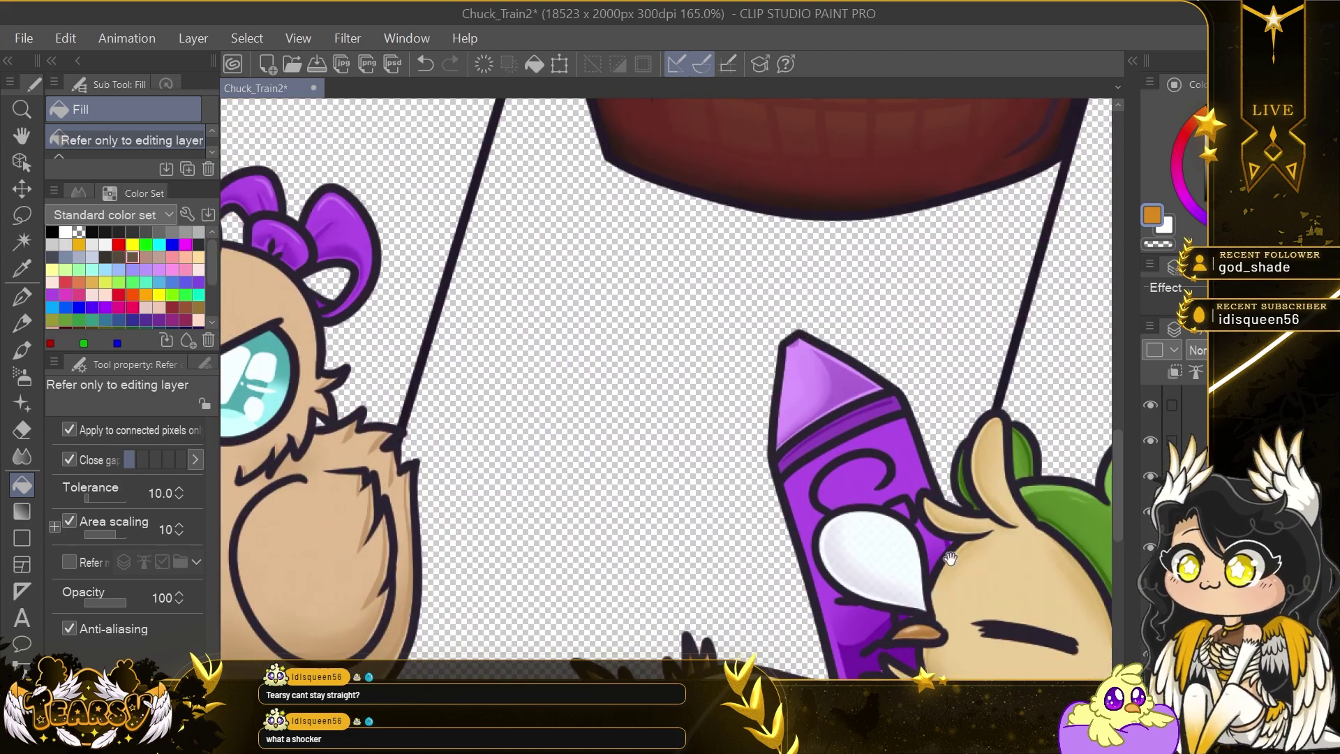
drag(951, 559, 503, 589)
mouse_move(907, 558)
mouse_down()
mouse_move(370, 487)
mouse_move(985, 383)
mouse_up()
key(i)
click(694, 443)
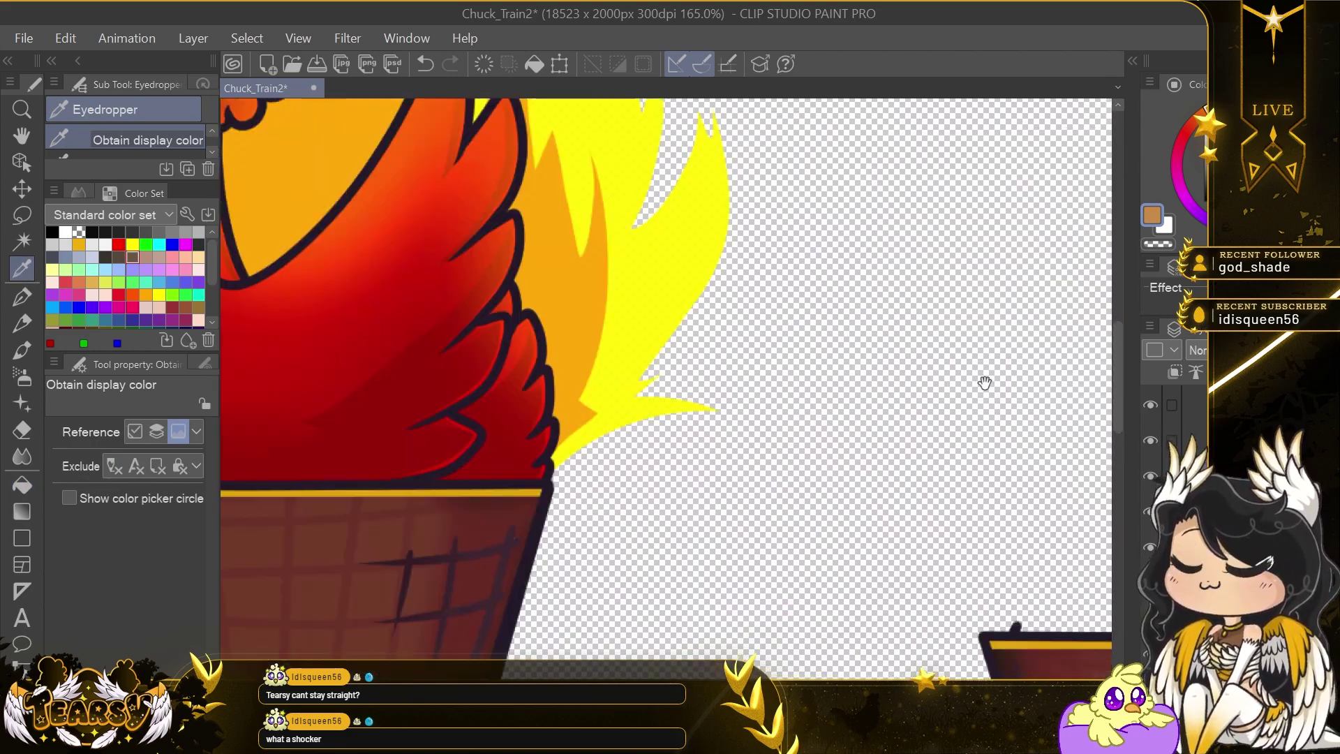
scroll(499, 442, left, 12)
key(p)
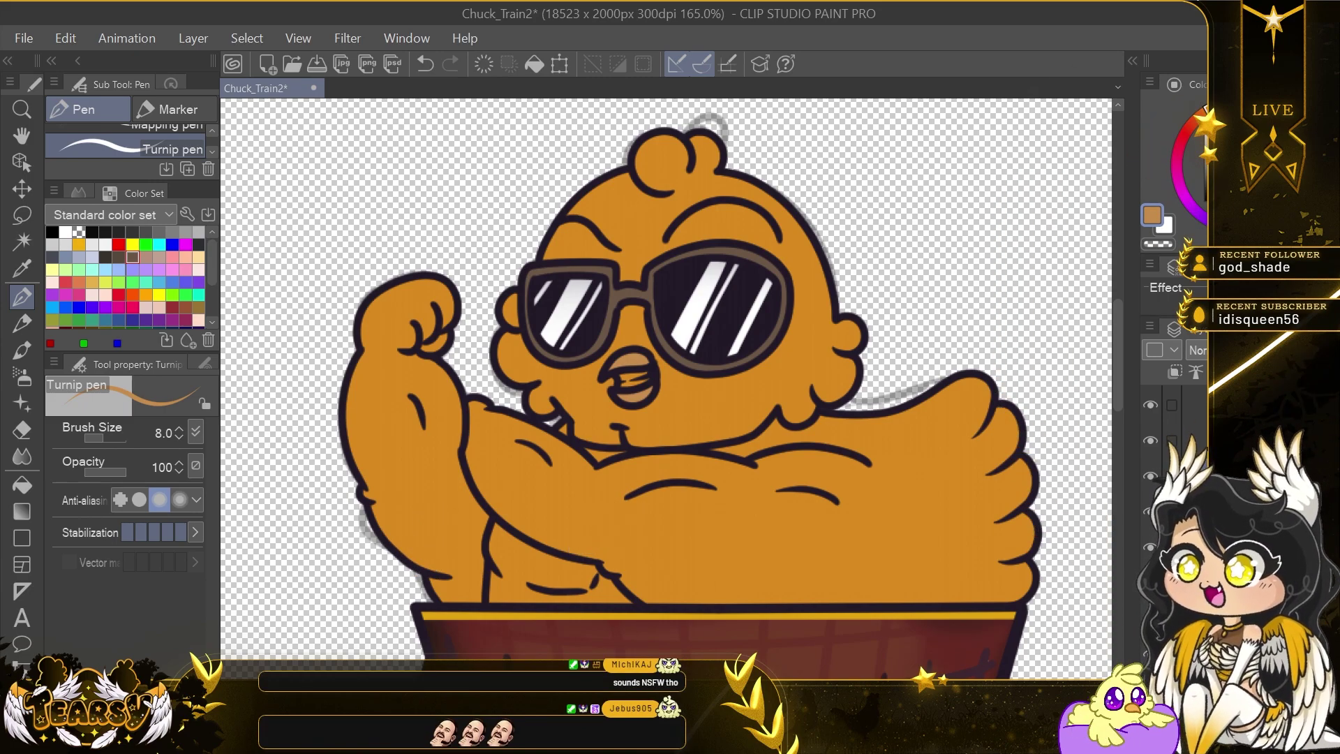
Paint the clenched teeth white and recolour the beak pale peach.
click(65, 232)
drag(626, 381, 624, 377)
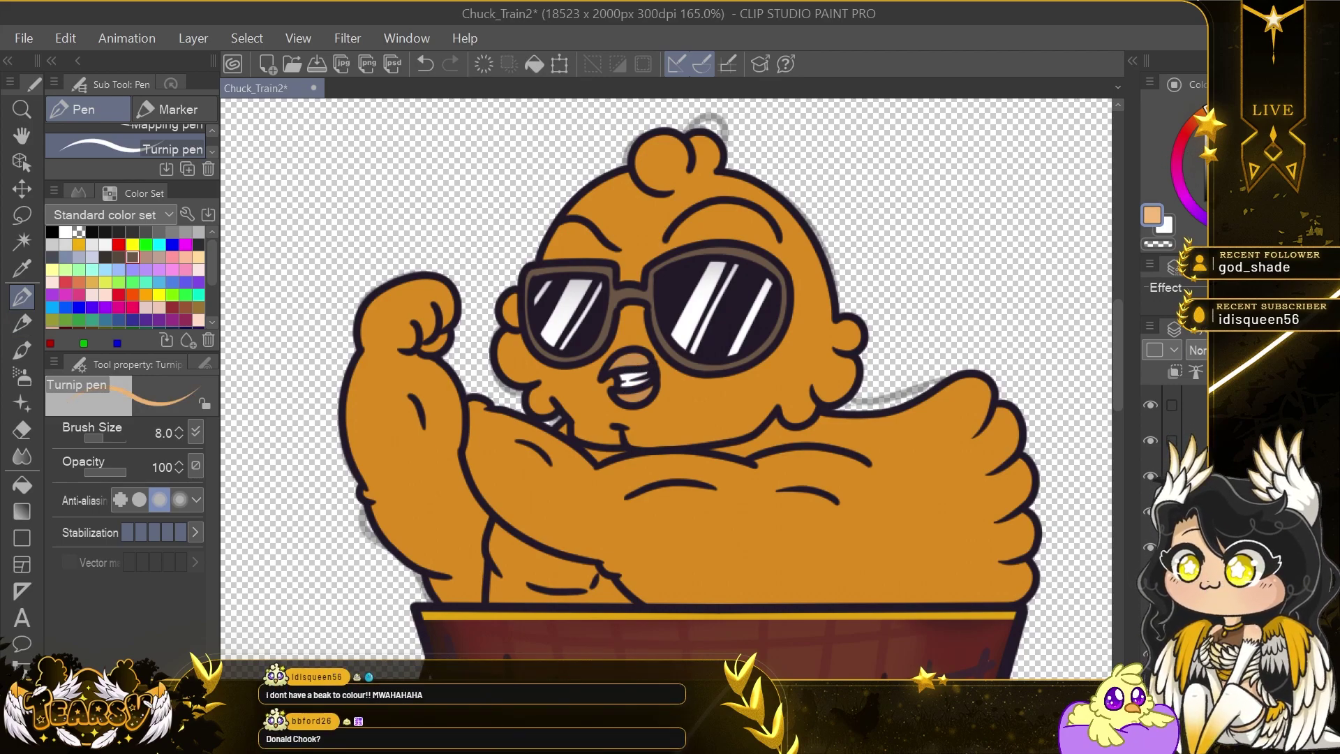
click(1221, 138)
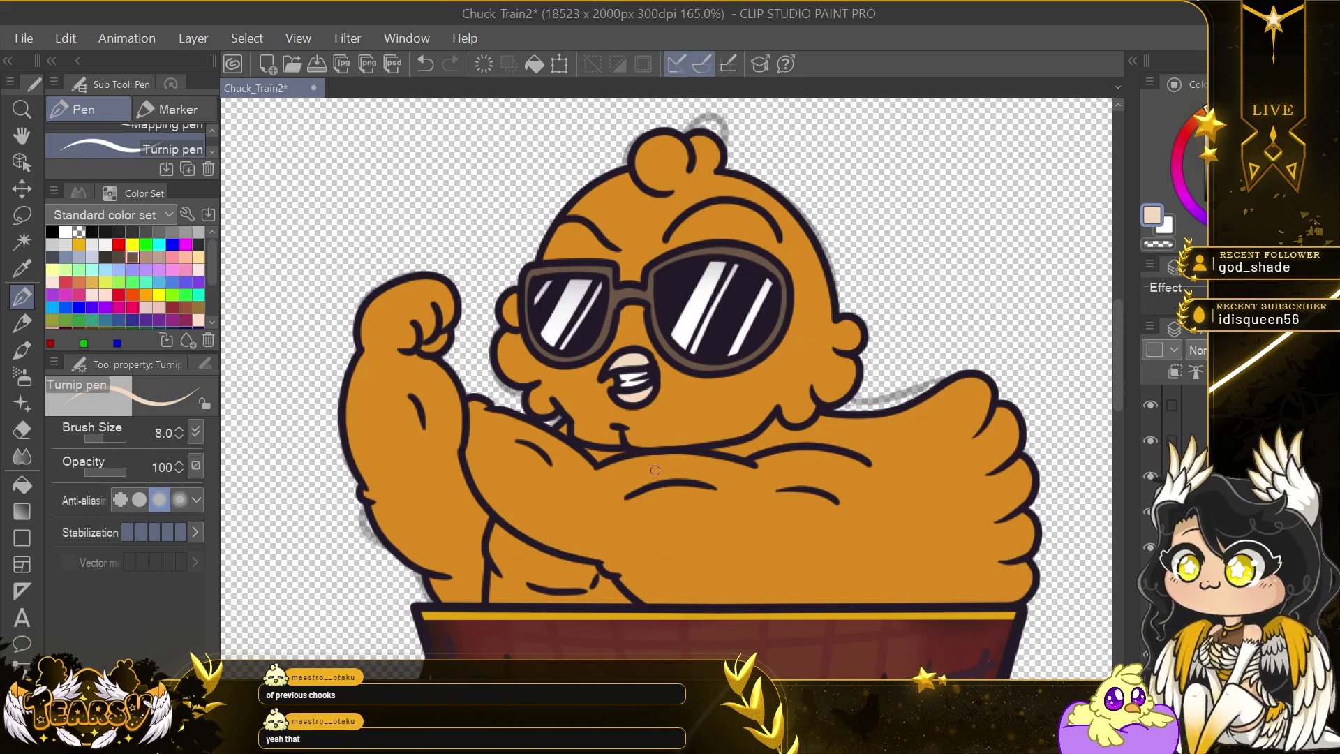
Examine the beak and body colours of the other chicks along the train as reference for the new chick's beak.
scroll(655, 470, down, 7)
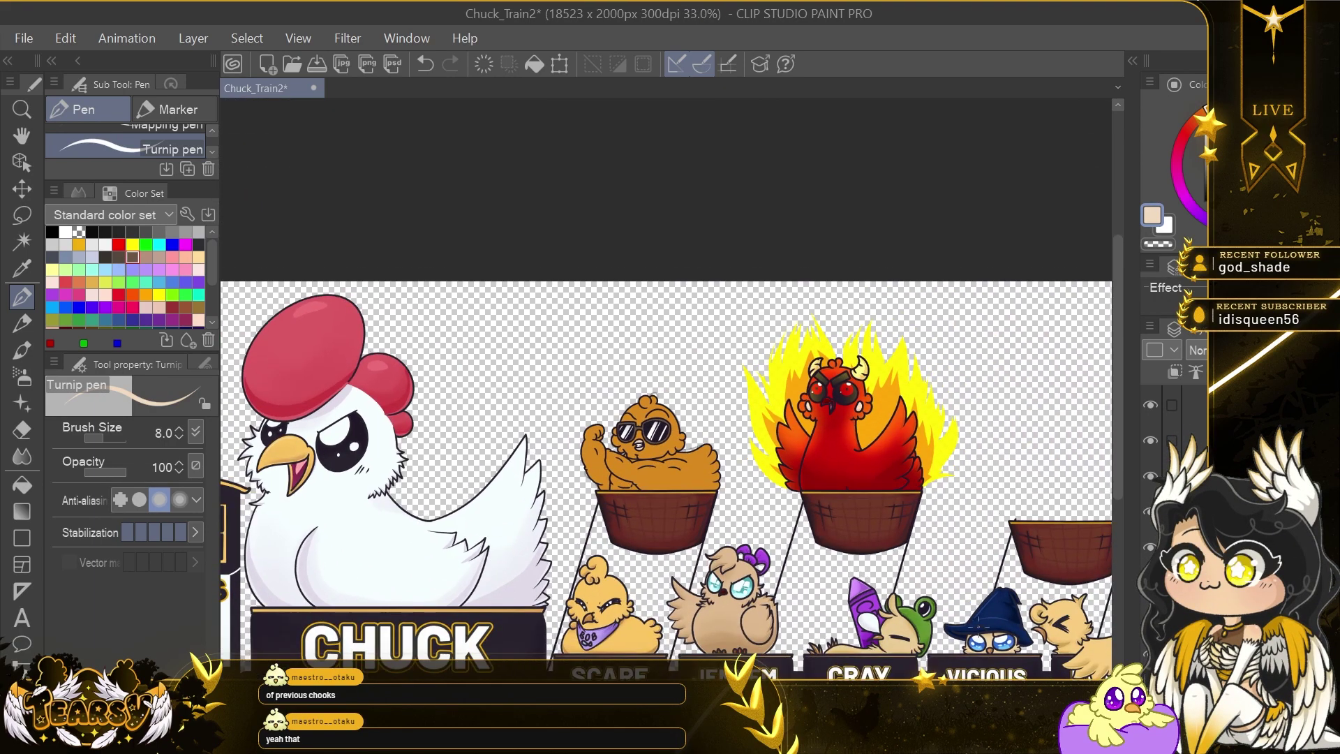
scroll(801, 600, up, 10)
drag(837, 607, 425, 362)
drag(1089, 453, 834, 438)
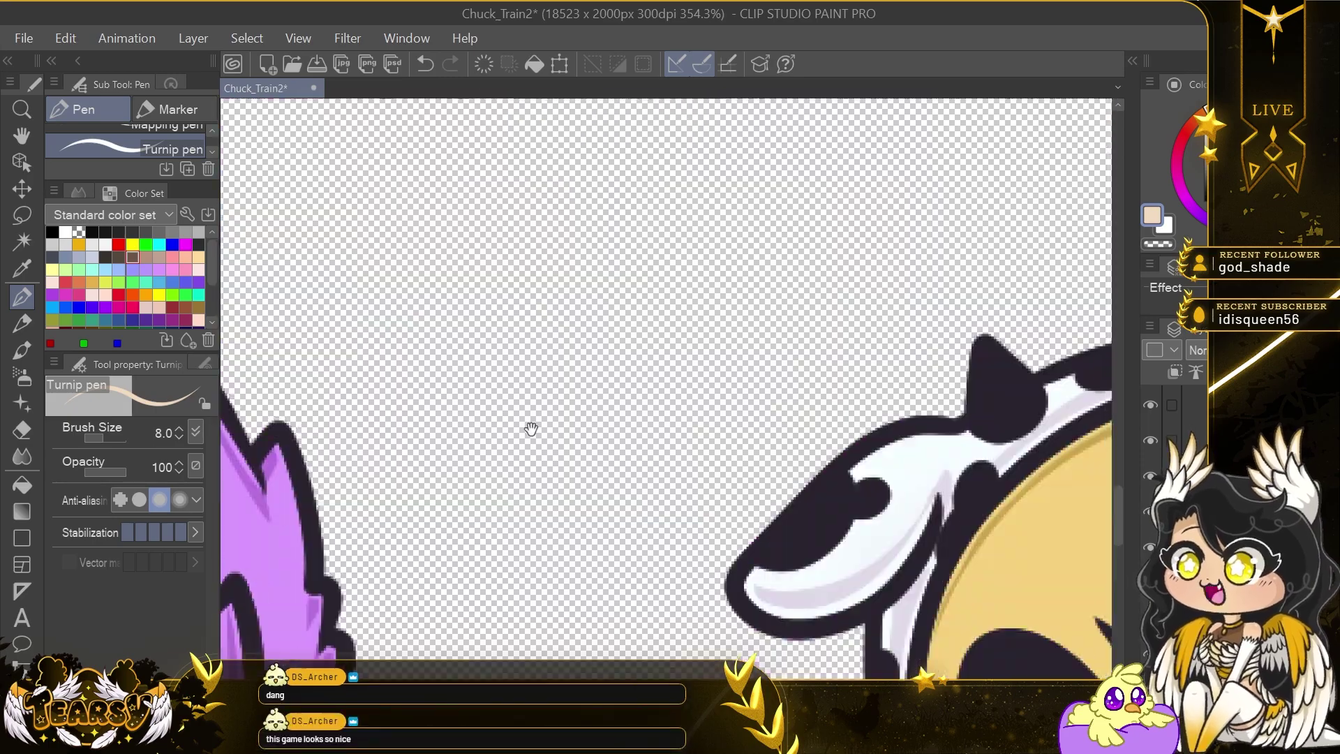
scroll(541, 489, down, 4)
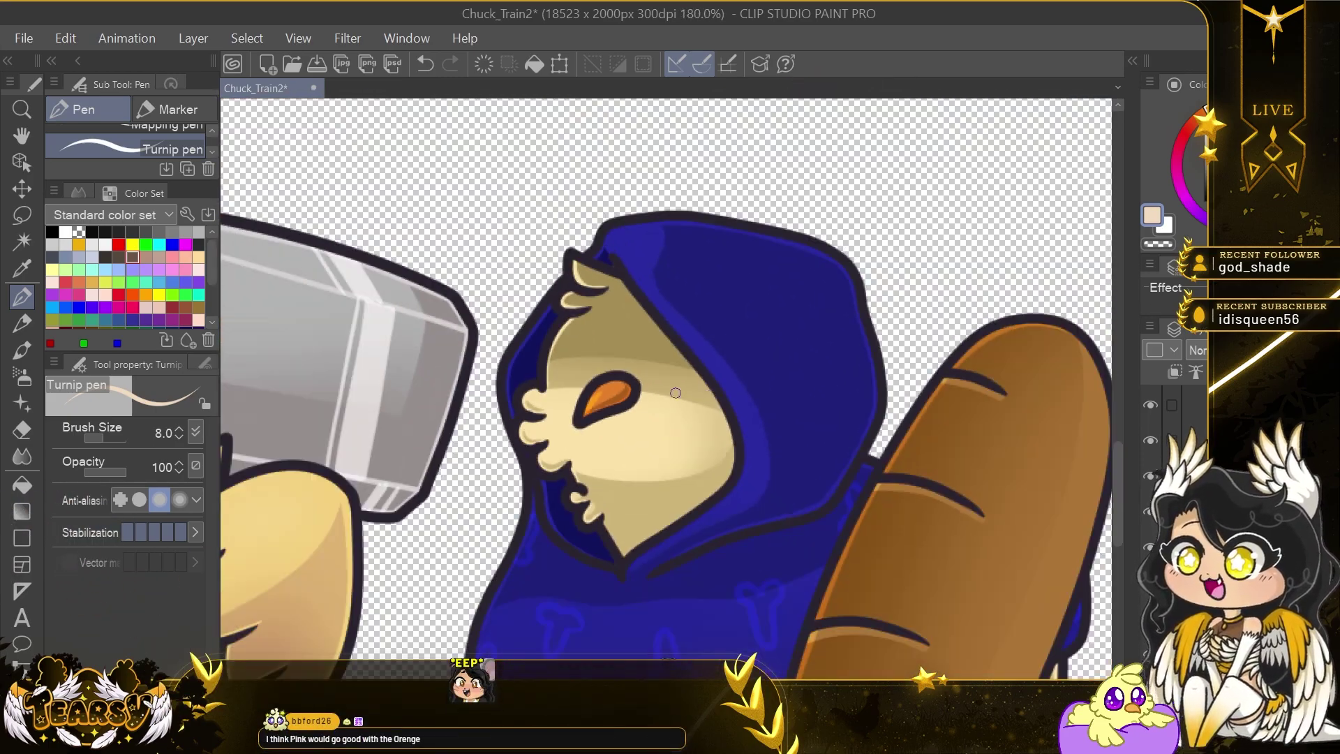
drag(1012, 418, 502, 586)
scroll(531, 308, up, 5)
scroll(531, 307, down, 6)
drag(1089, 482, 667, 171)
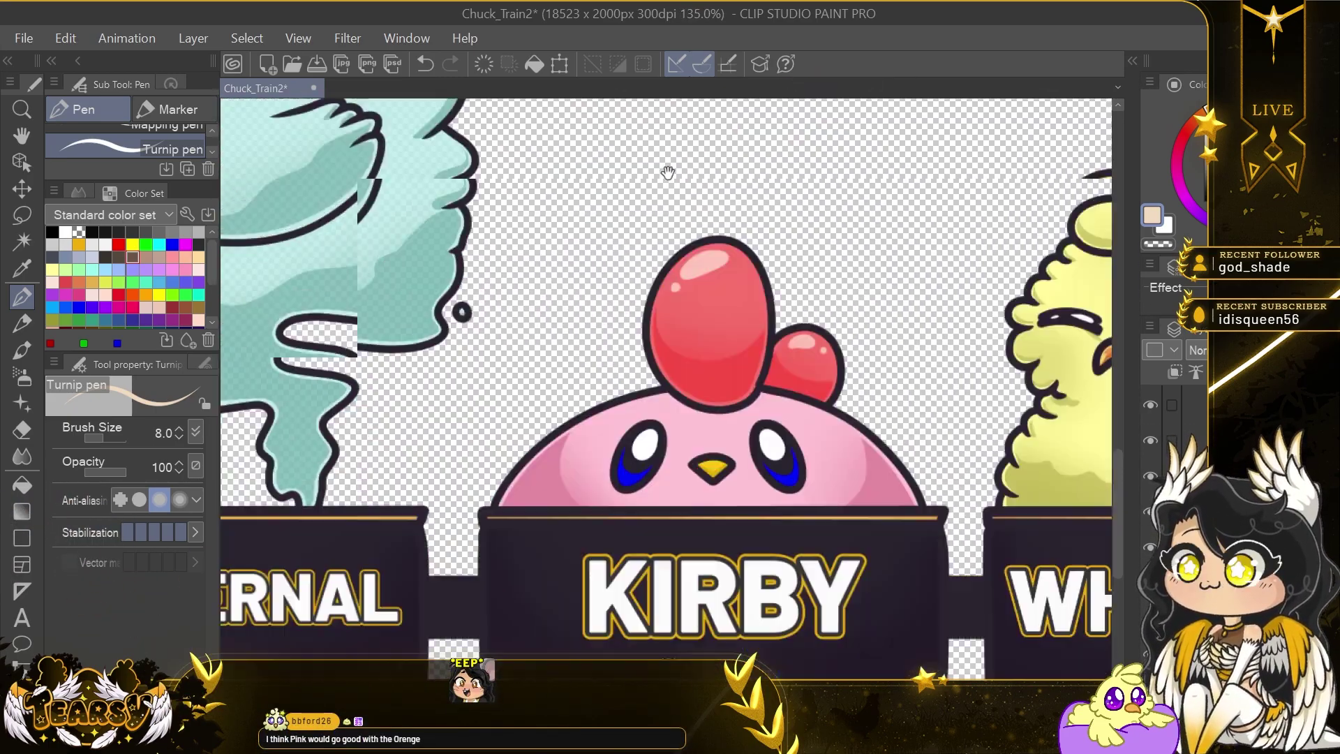
drag(506, 150, 667, 350)
drag(1046, 418, 433, 254)
drag(1089, 404, 397, 370)
drag(1046, 391, 1012, 391)
scroll(628, 391, down, 8)
drag(363, 390, 976, 404)
scroll(584, 409, up, 3)
scroll(584, 410, up, 5)
drag(794, 427, 479, 374)
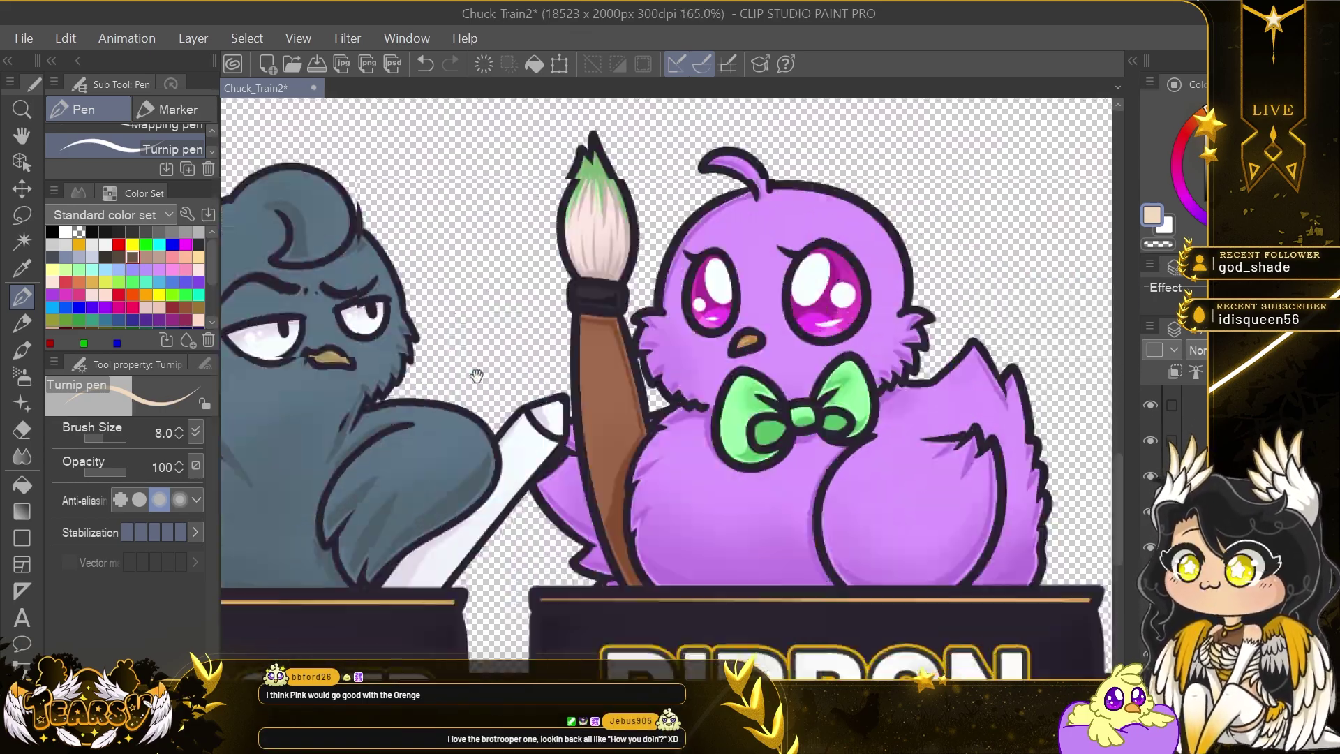
drag(607, 368, 863, 455)
scroll(950, 378, up, 4)
scroll(476, 420, down, 7)
drag(466, 350, 1019, 453)
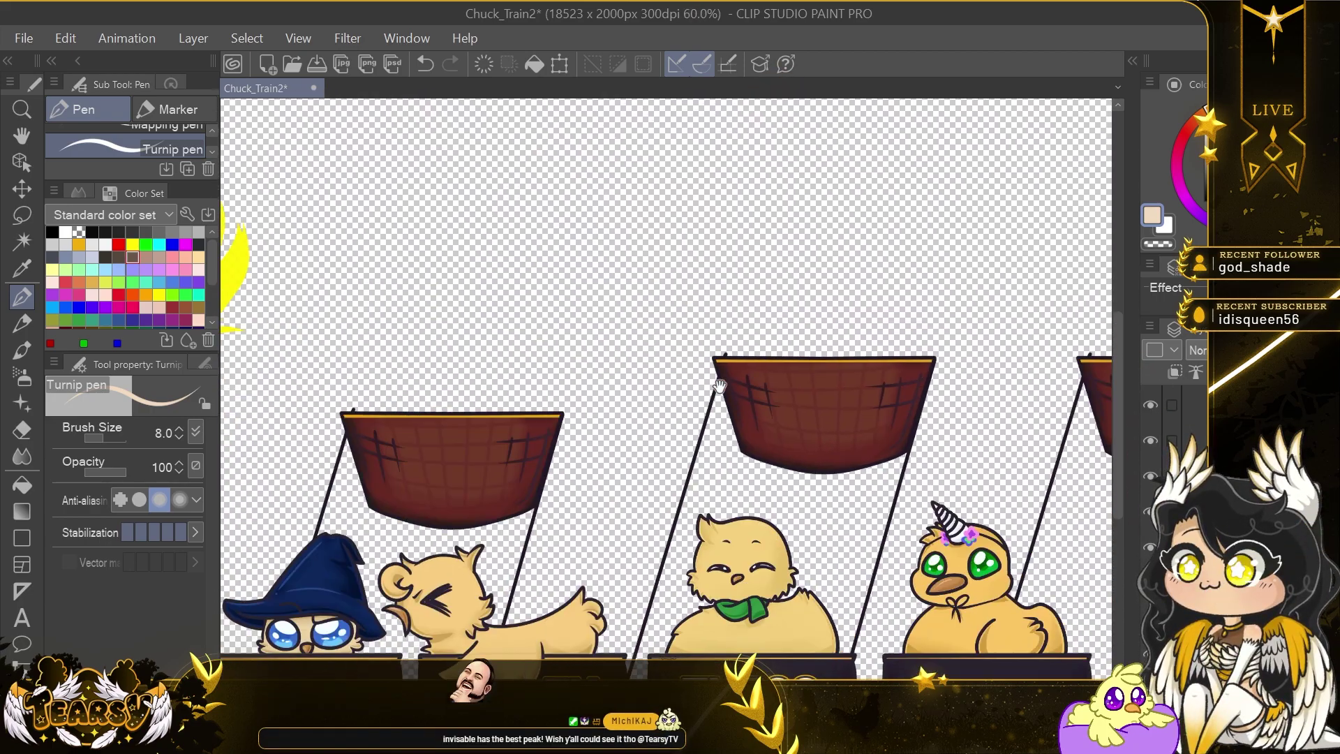
drag(718, 380, 1005, 419)
scroll(572, 362, up, 8)
scroll(571, 438, up, 1)
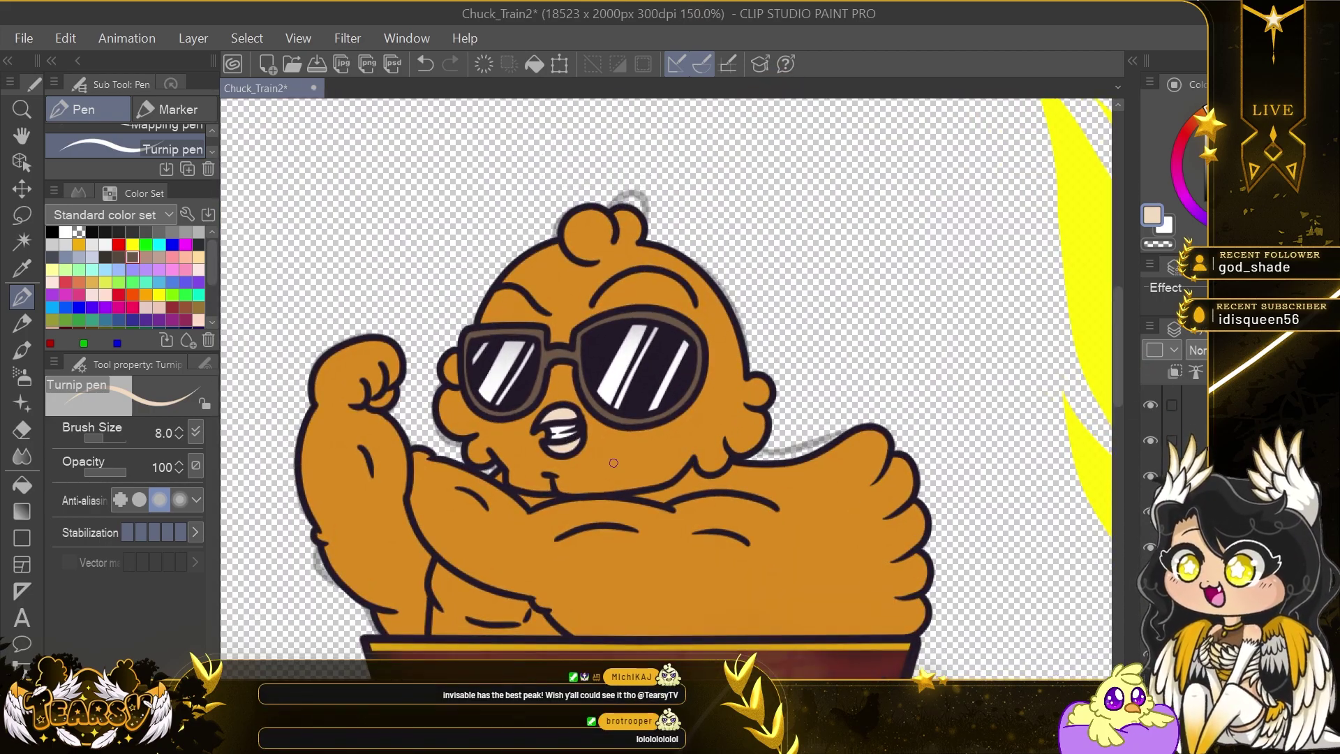
Try light pink on the upper beak, undo it, and recolour the beak light orange.
scroll(613, 463, up, 1)
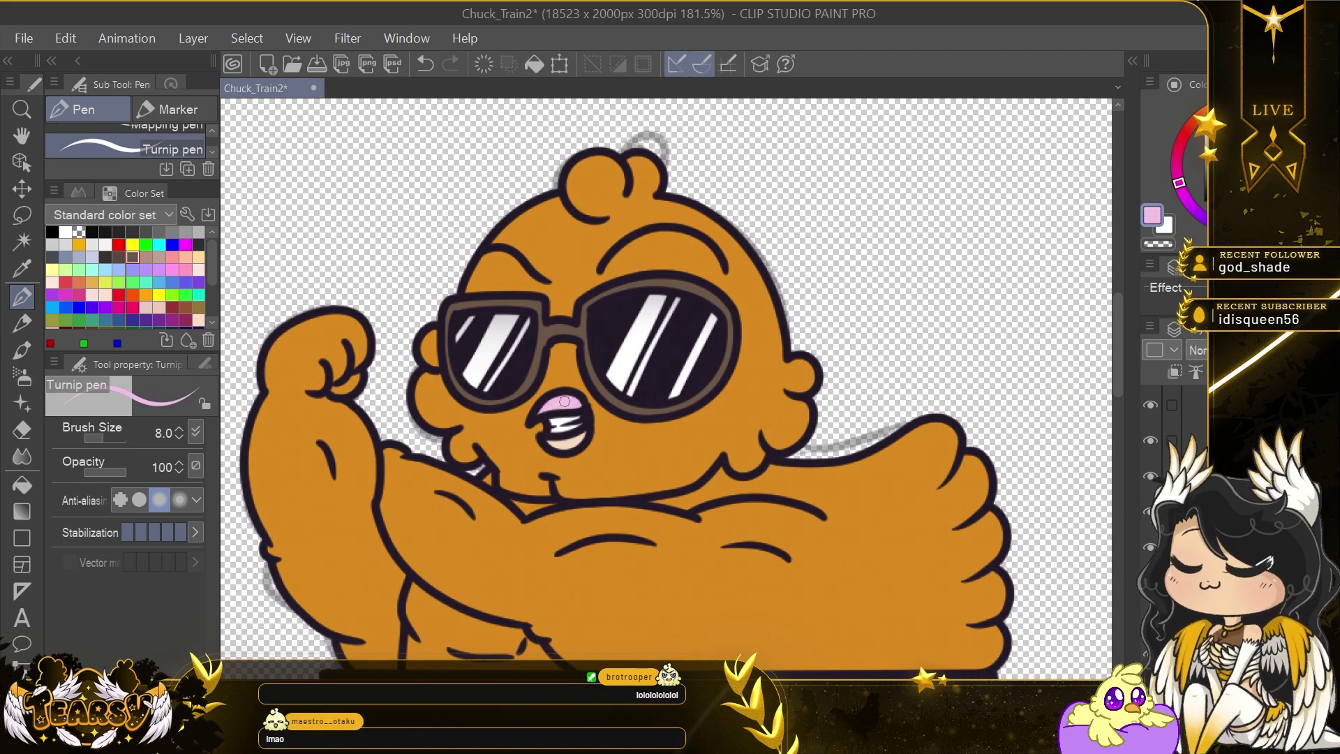
key(ctrl+z)
alt+click(607, 461)
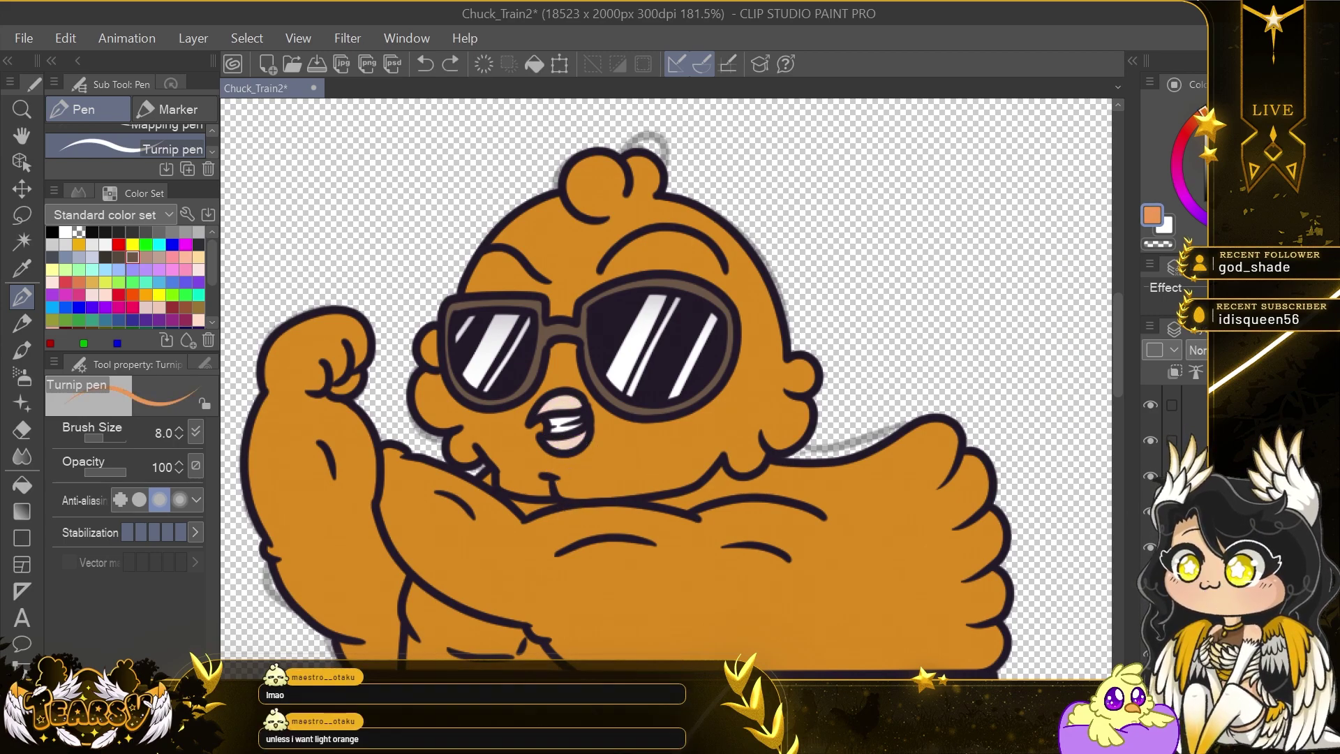
key(p)
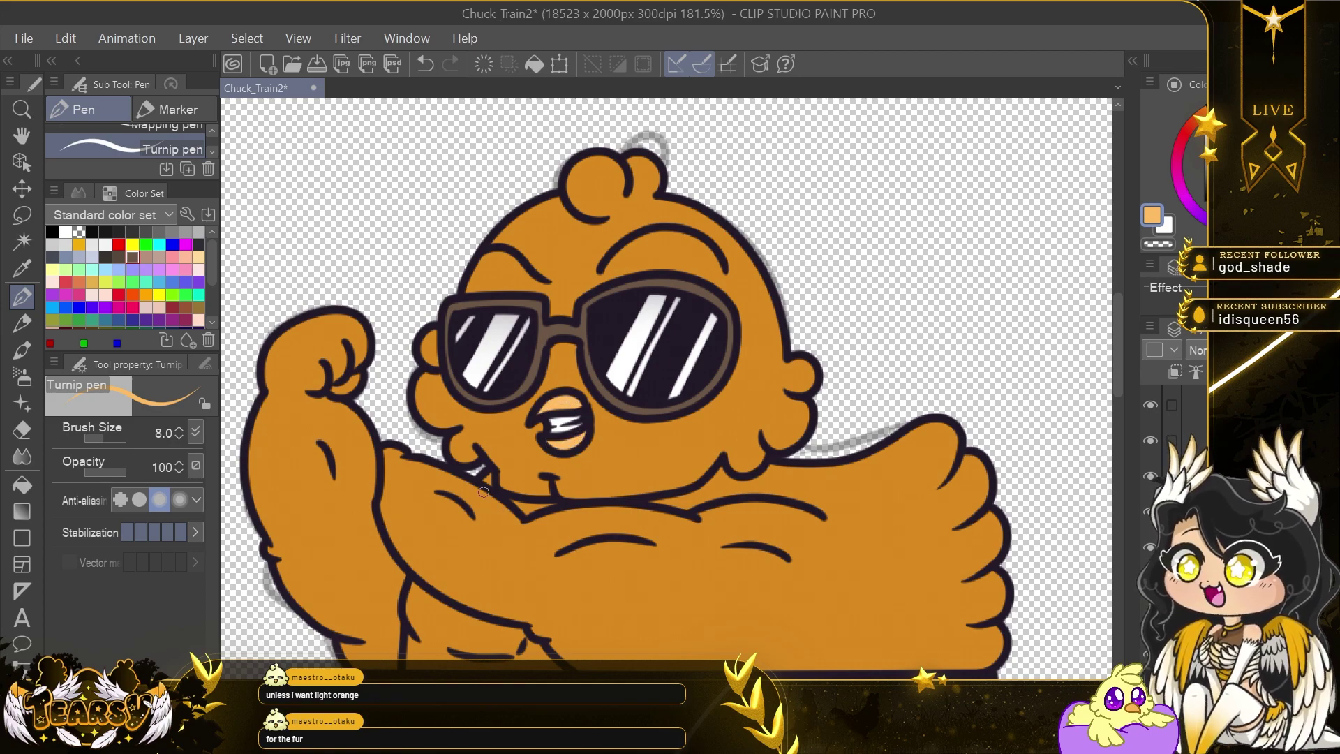
Select the whole area of the chick's orange base fill, including head, arm and body.
scroll(687, 415, down, 3)
scroll(668, 423, up, 2)
click(1150, 659)
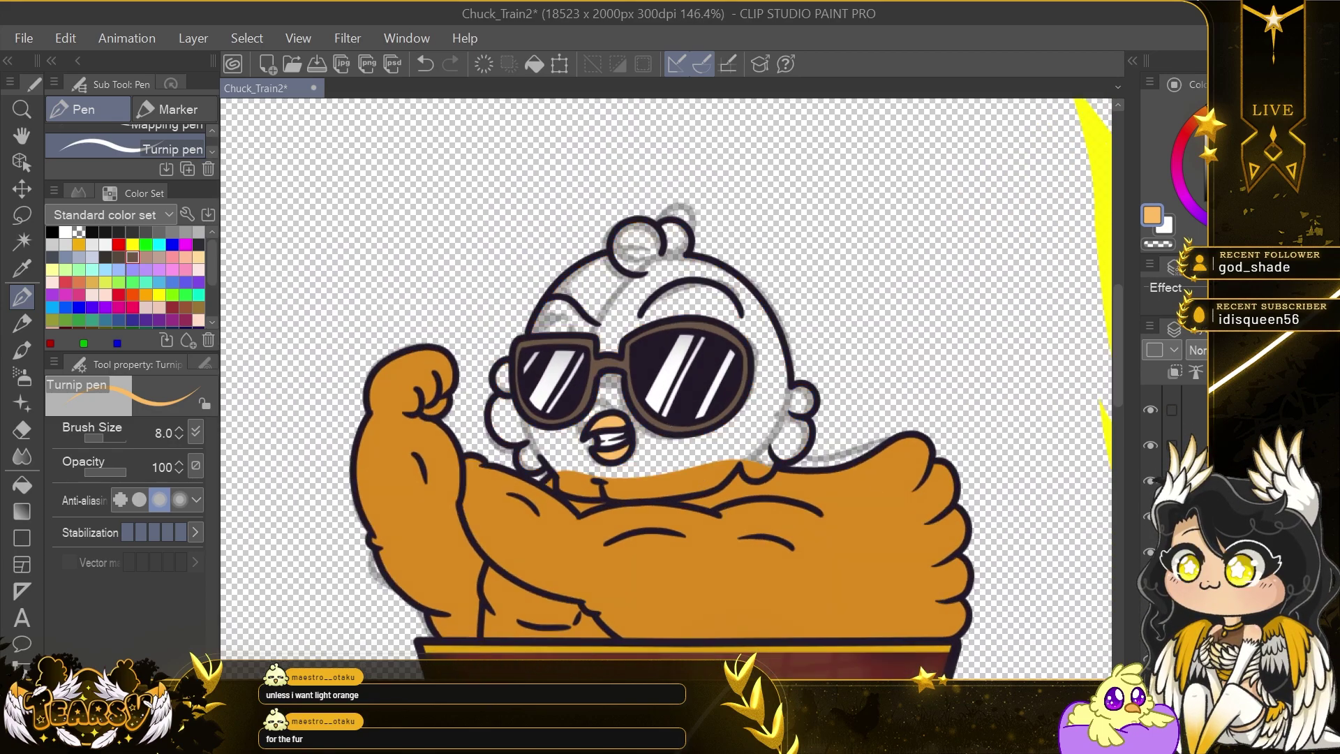
key(ctrl+y)
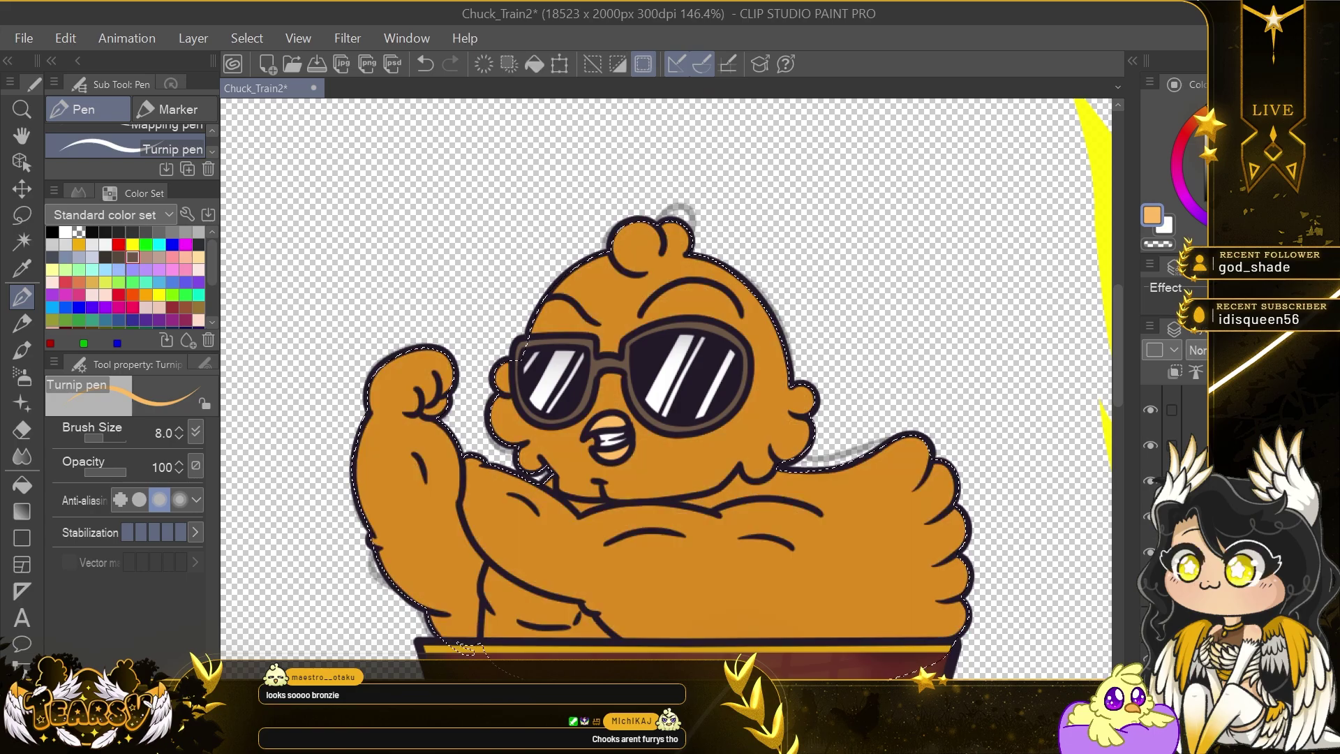
Try softer orange fills on the selected chick and compare them with the neighbouring chicks' colours.
key(g)
scroll(714, 494, down, 1)
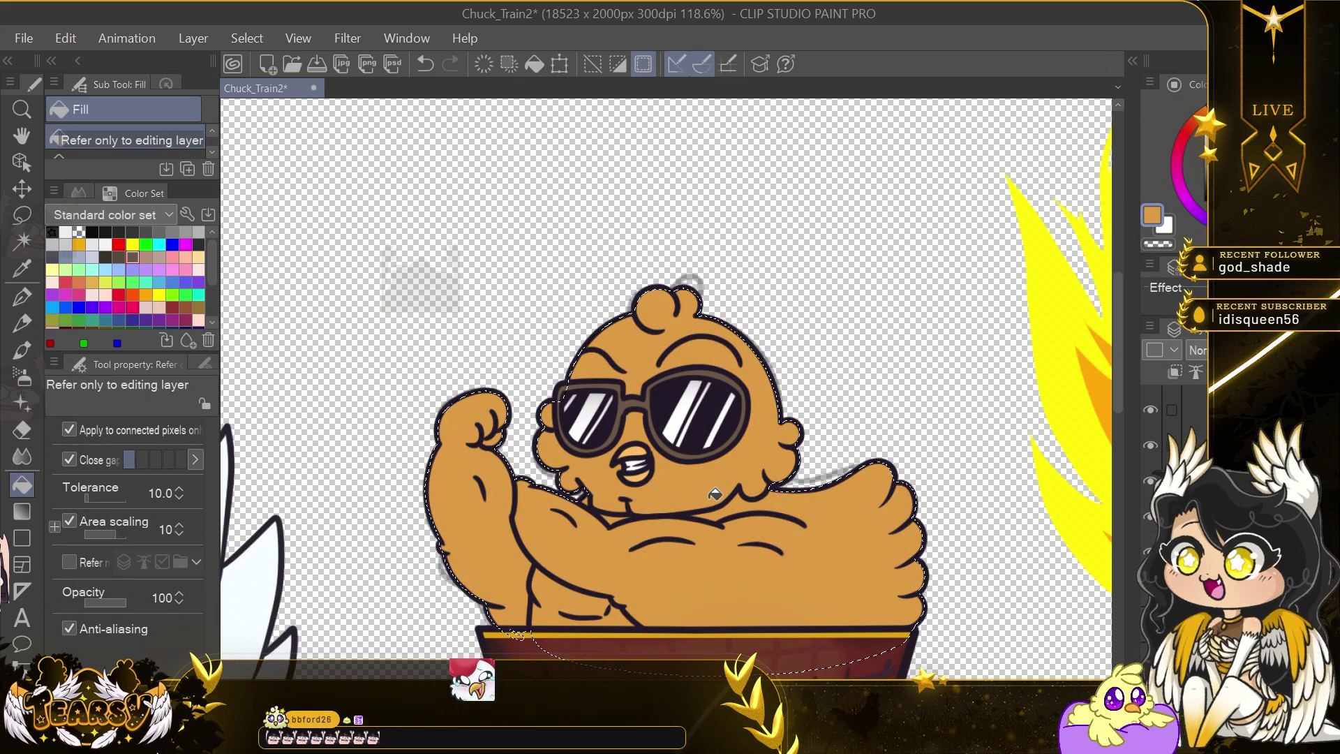
scroll(717, 492, down, 6)
key(ctrl+z)
scroll(719, 491, up, 5)
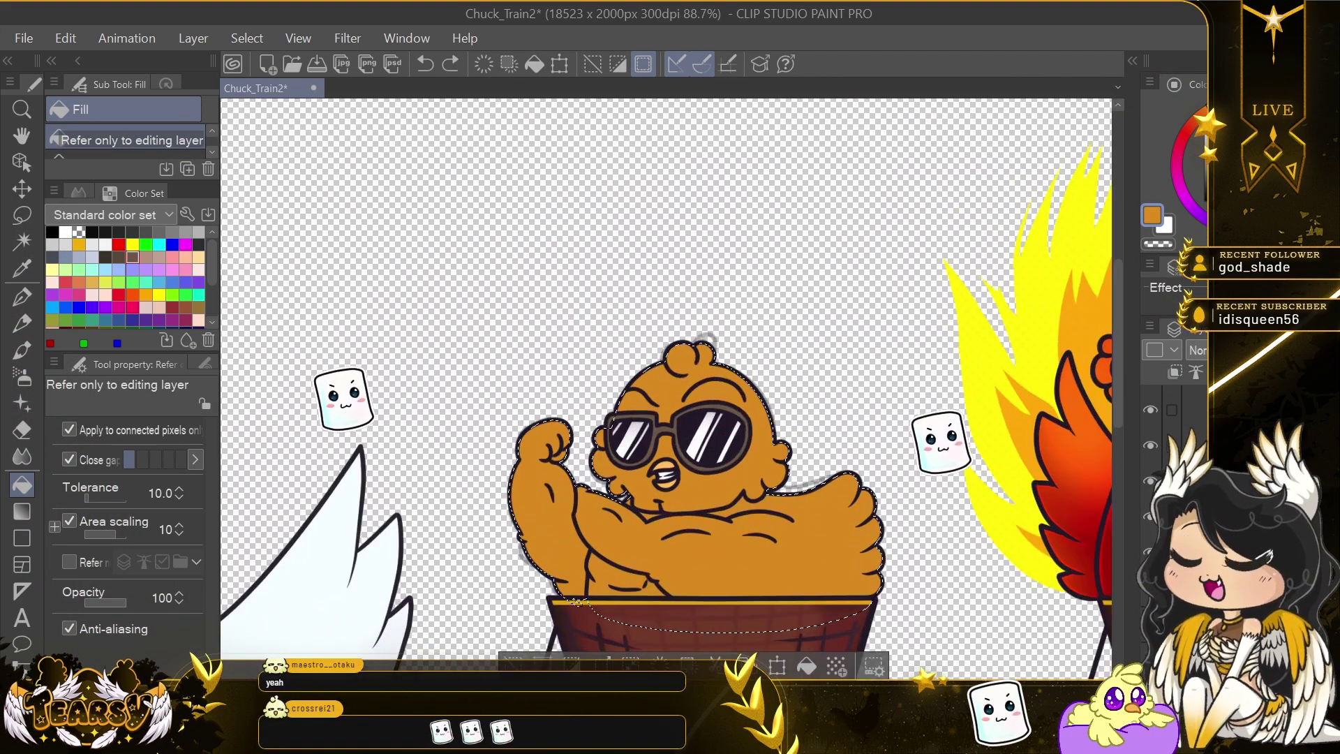
click(739, 485)
scroll(788, 419, down, 4)
drag(1005, 556, 802, 370)
scroll(484, 483, up, 5)
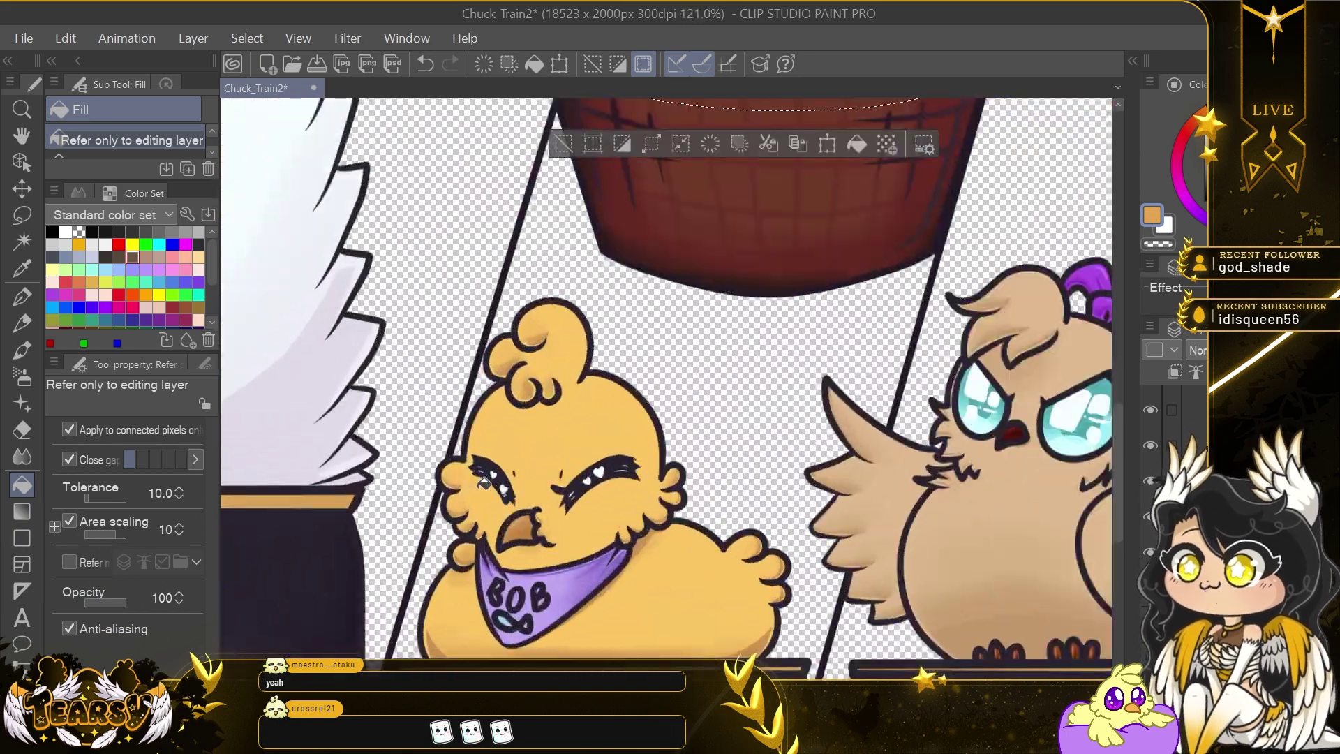
scroll(484, 483, down, 1)
drag(881, 152, 835, 521)
Refill the selected chick first in pale orange, settle on a medium soft orange, and clear the selection.
click(739, 405)
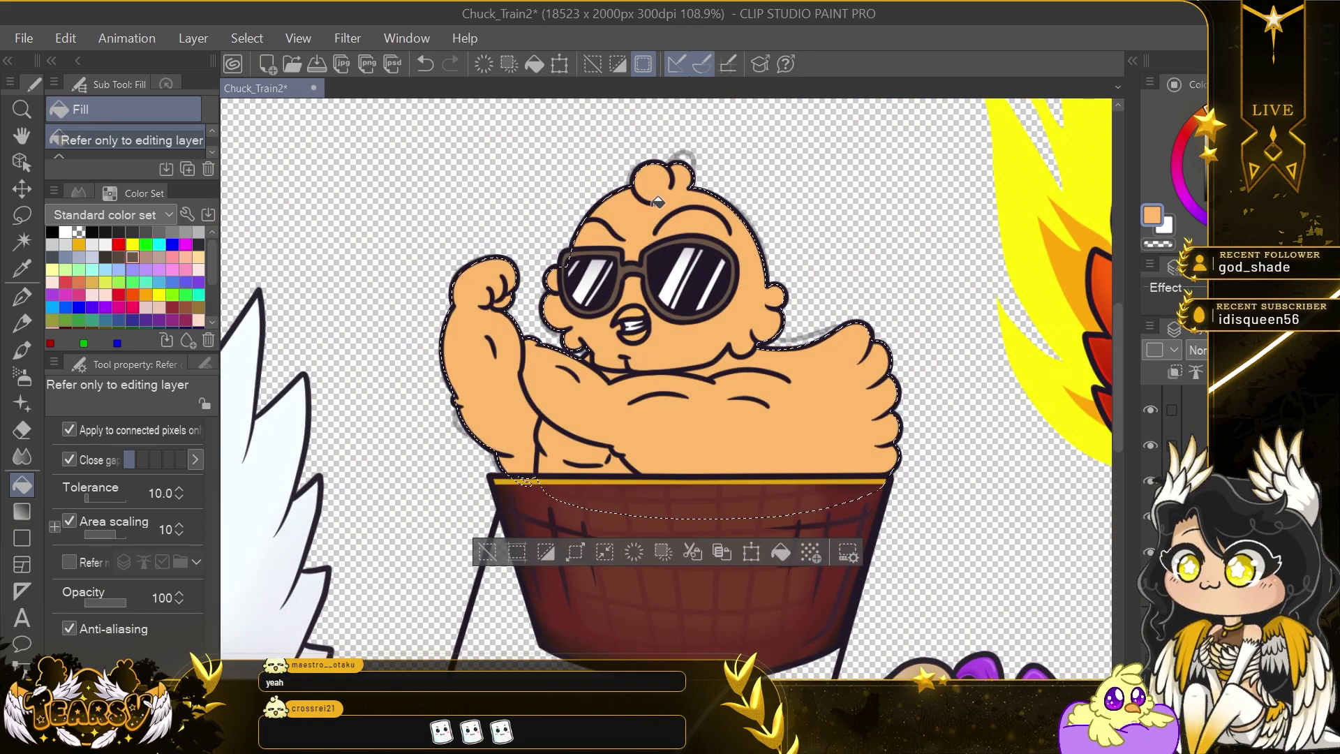
click(1247, 148)
click(732, 375)
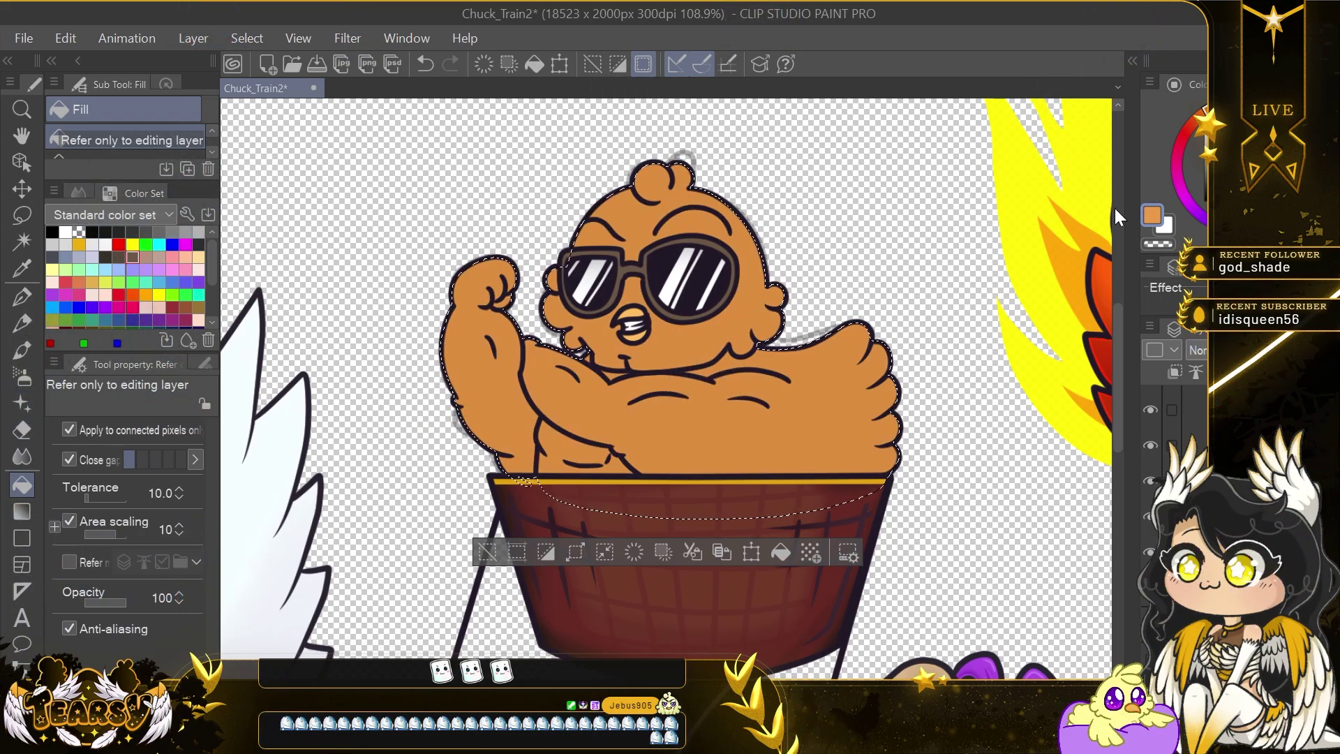
key(m)
key(ctrl+d)
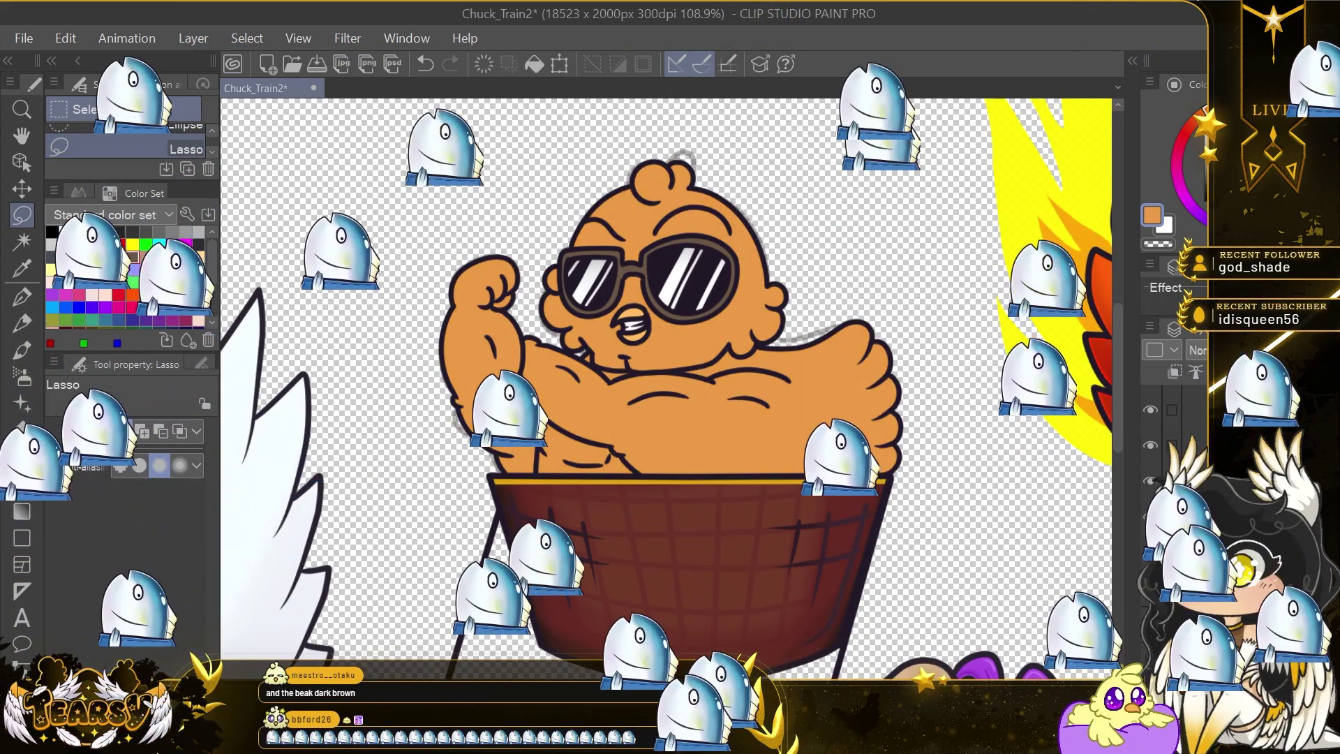
Compare the neighbouring chick's beak, choose a dark brown from the Additional color set, and paint the muscular chick's upper and lower beak.
scroll(951, 586, up, 5)
click(15, 269)
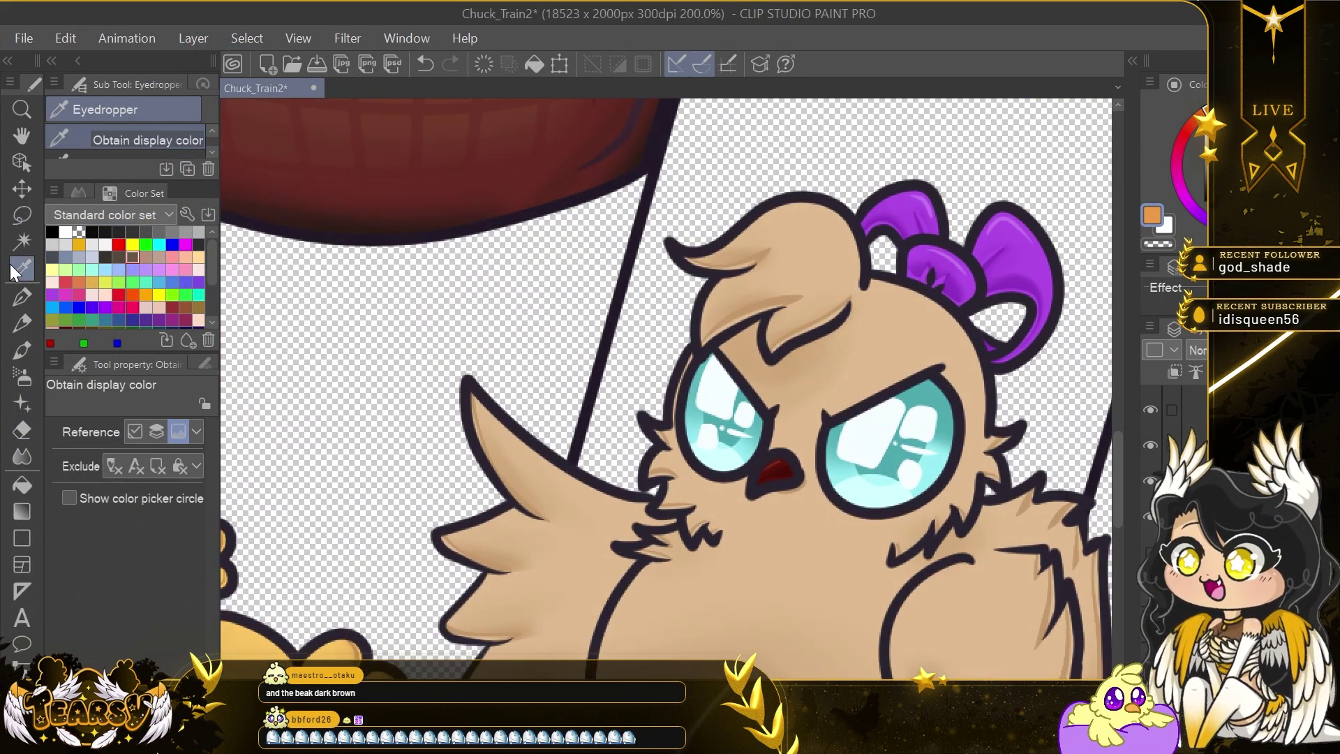
click(780, 470)
click(150, 214)
click(128, 261)
click(79, 269)
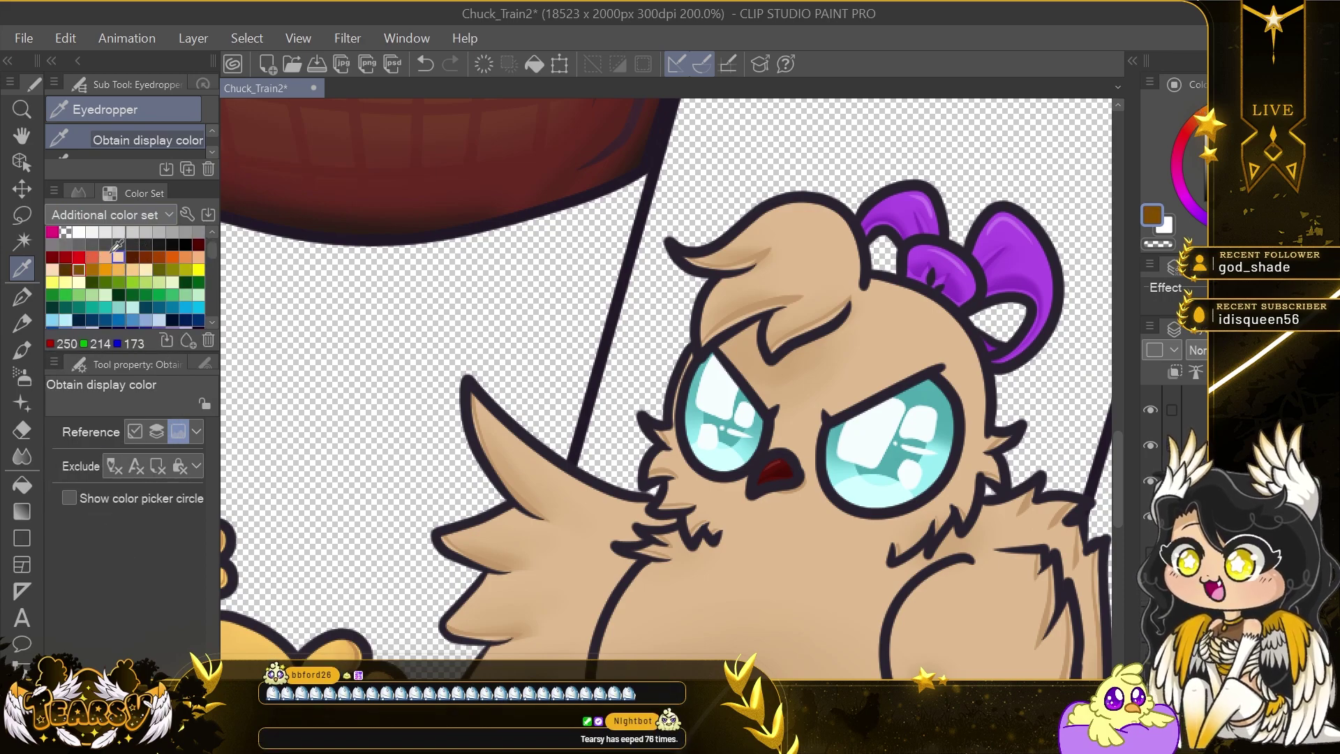
click(66, 269)
drag(307, 210, 600, 572)
drag(589, 275, 600, 593)
scroll(614, 419, up, 7)
click(21, 297)
drag(689, 406, 591, 431)
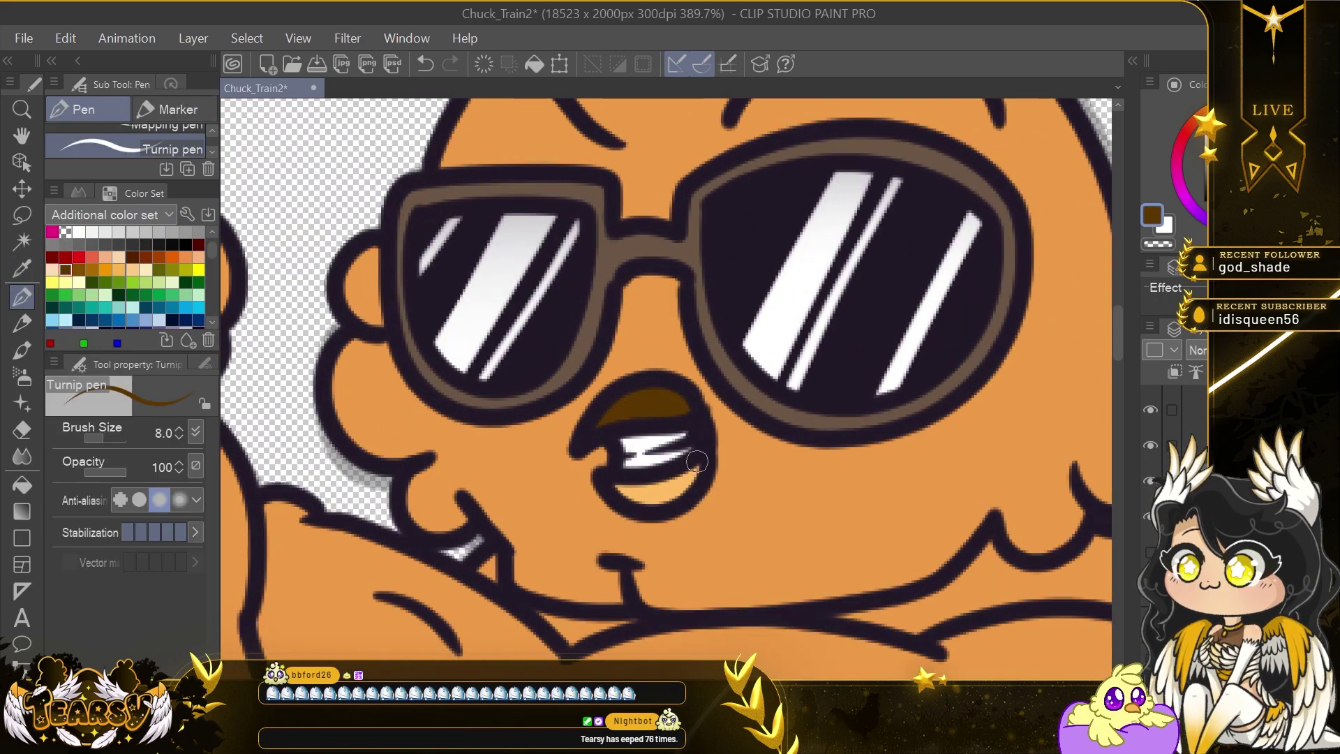
drag(696, 461, 641, 488)
Sample the orange from the chick's arm, refill the whole selected body base with it, and clear the selection.
scroll(697, 419, down, 6)
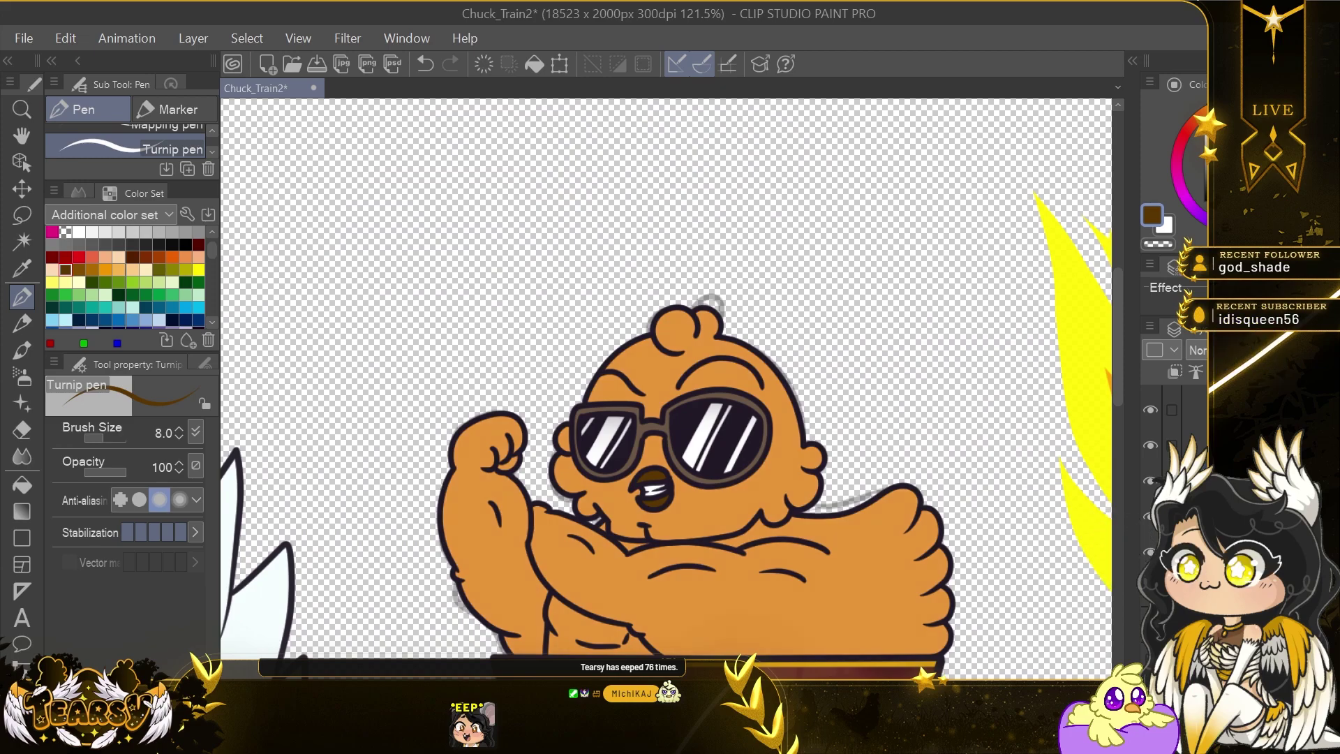
click(21, 268)
click(492, 558)
ctrl+click(1214, 481)
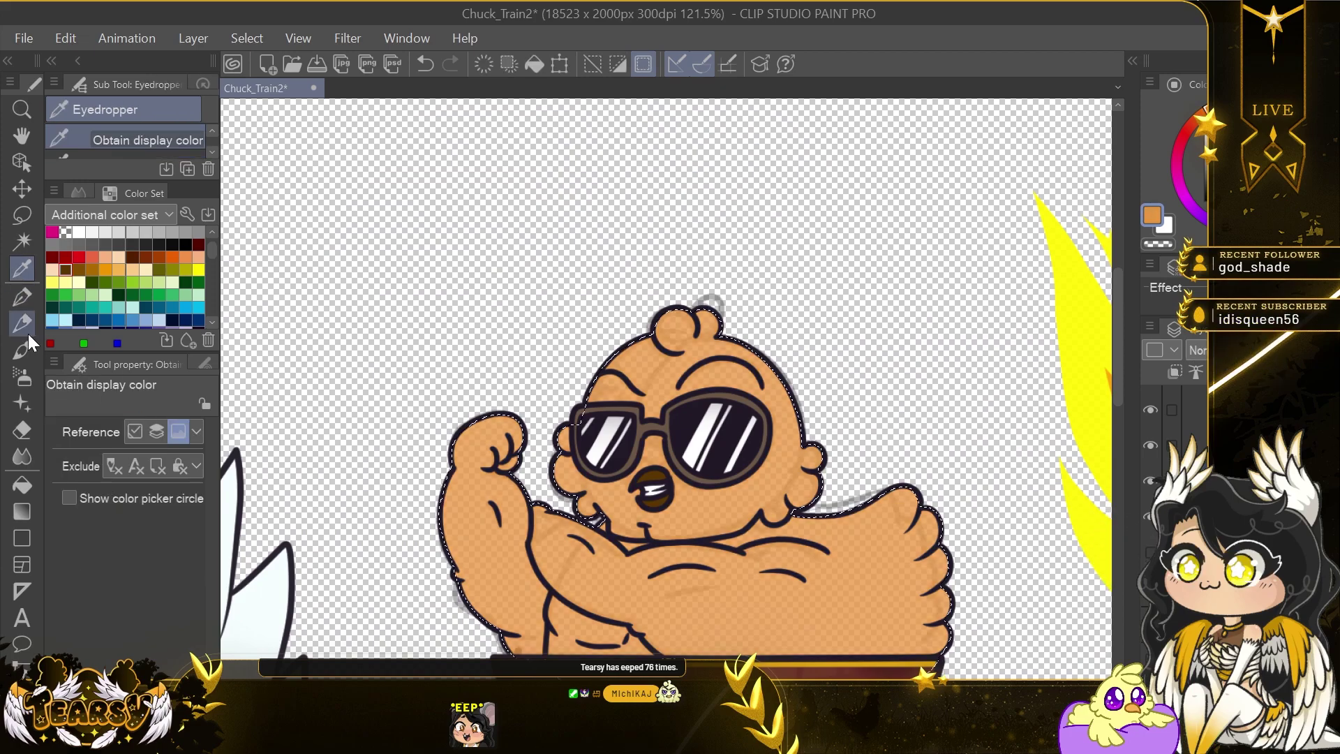
click(21, 484)
click(22, 215)
click(533, 328)
scroll(663, 517, up, 2)
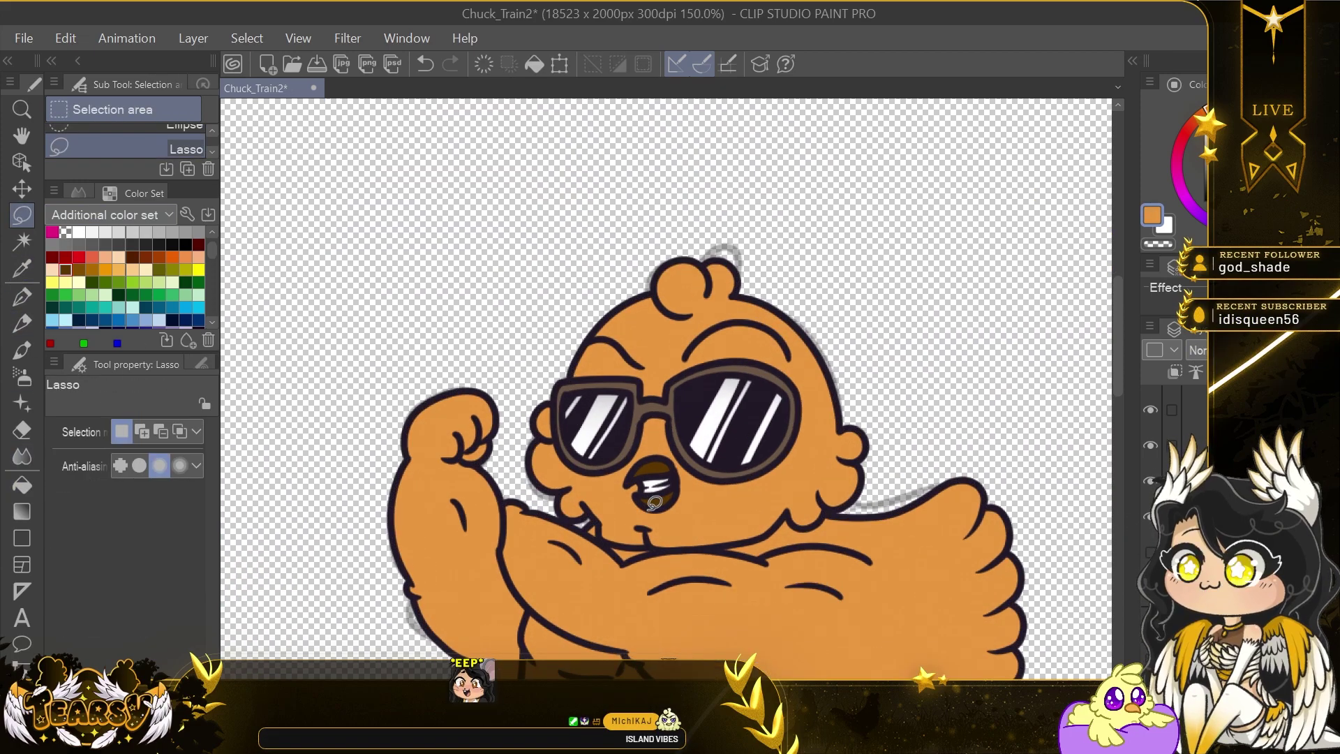
Set up a shading layer clipped to the chick's base and choose a darker orange than the body colour.
scroll(663, 537, down, 3)
scroll(670, 548, up, 3)
drag(675, 544, 646, 437)
scroll(645, 437, up, 1)
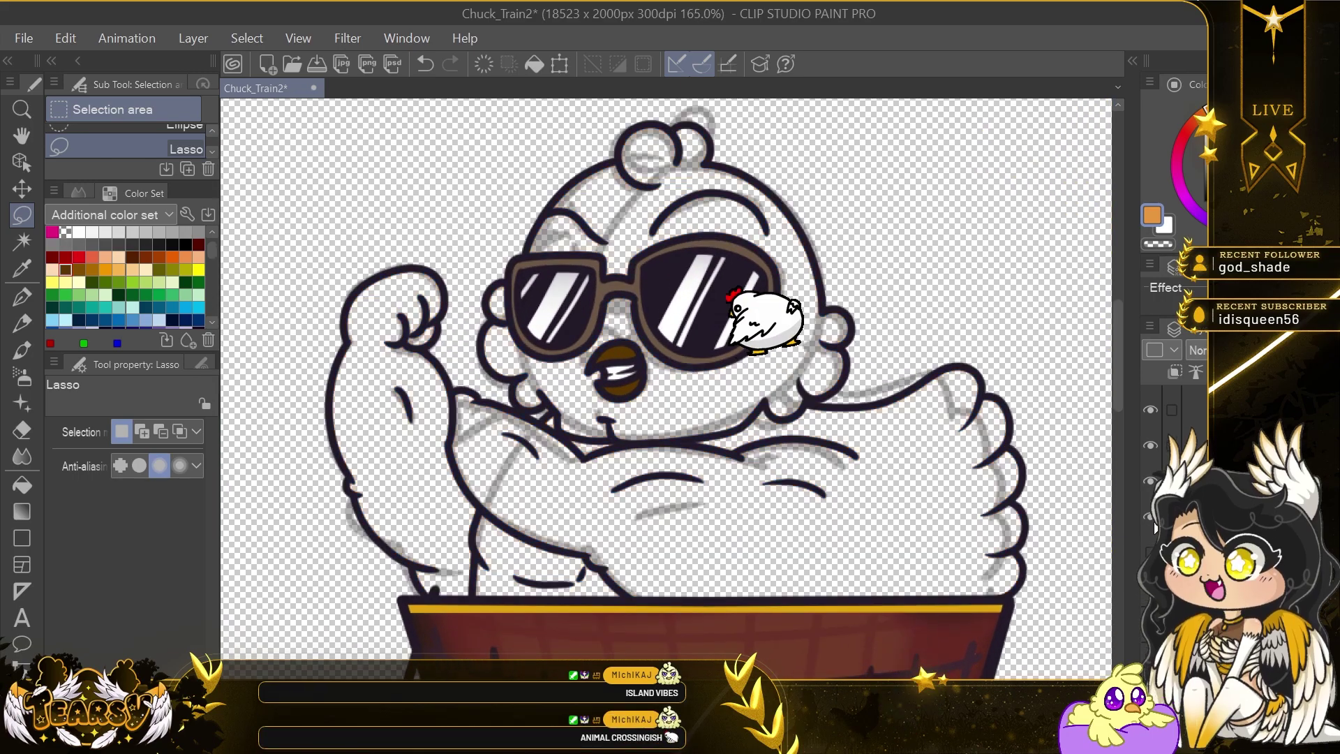
click(28, 265)
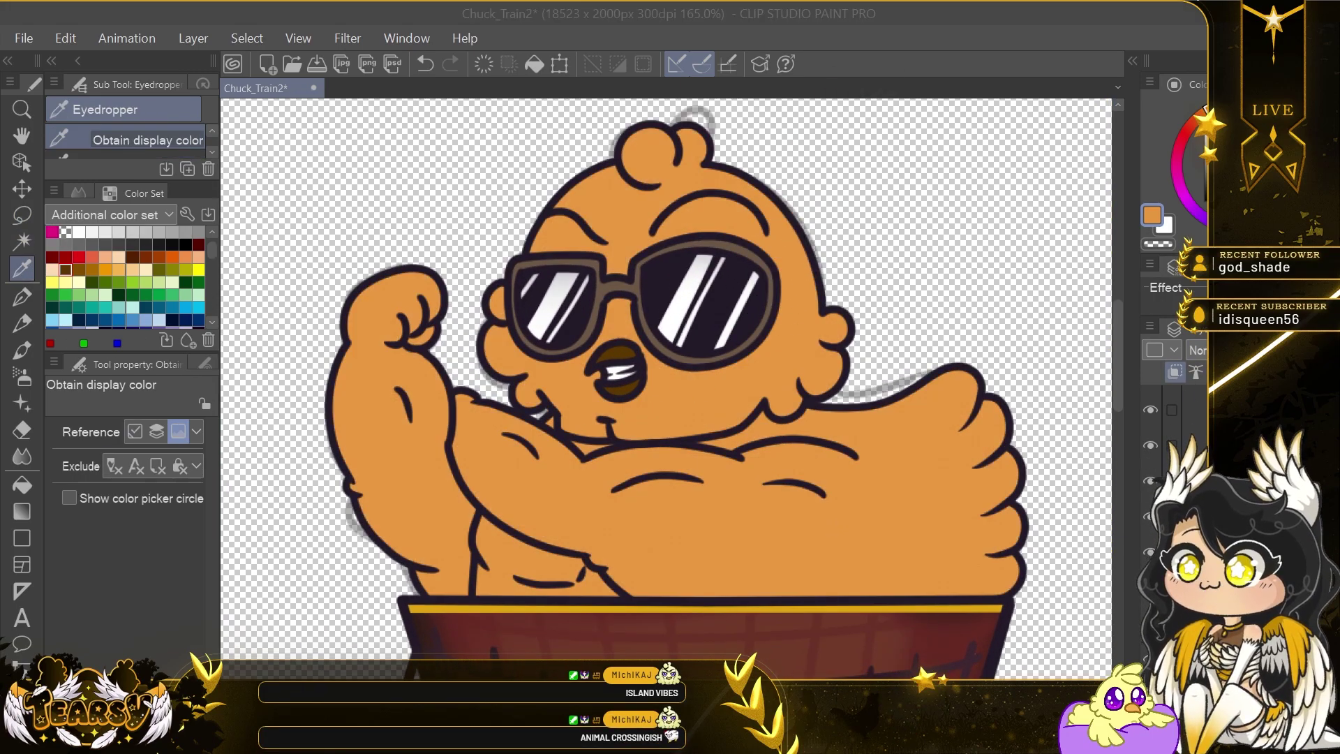
double_click(1152, 215)
click(314, 334)
click(607, 212)
Airbrush soft darker-orange shadows on the tail, lower arm, lower face and chest using the Hard airbrush at size 170.
click(22, 377)
drag(954, 614, 1054, 482)
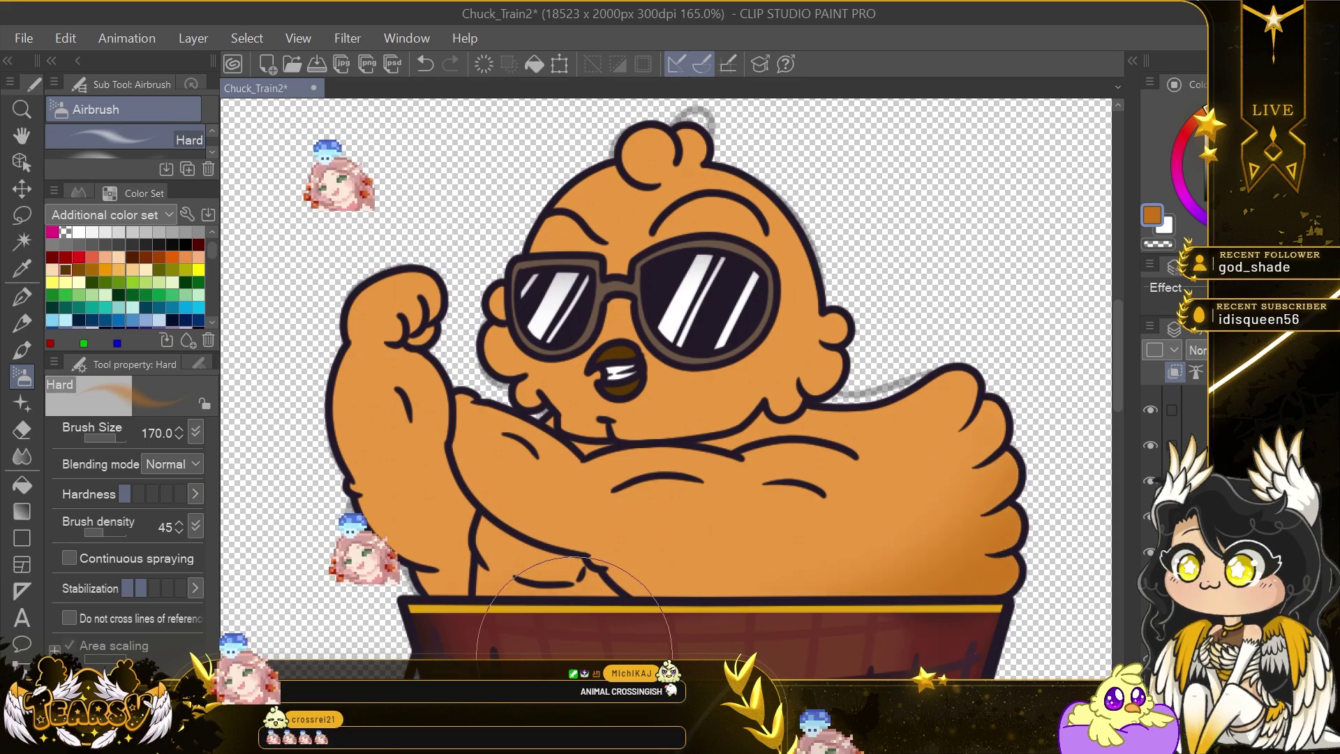
drag(509, 635, 363, 516)
drag(831, 398, 601, 436)
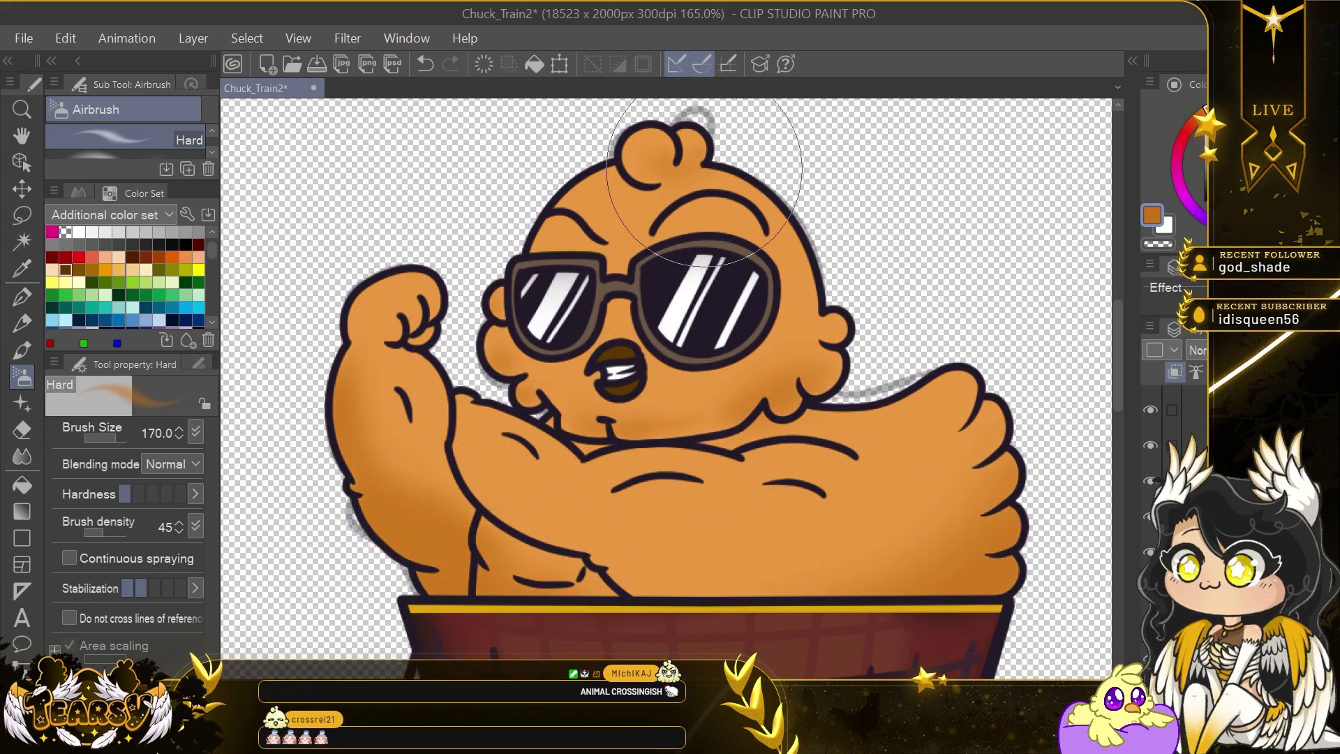
drag(789, 466, 561, 421)
Outline a shadow across the lower tail feathers with the size 8 Turnip pen and fill it with the darker orange.
key(p)
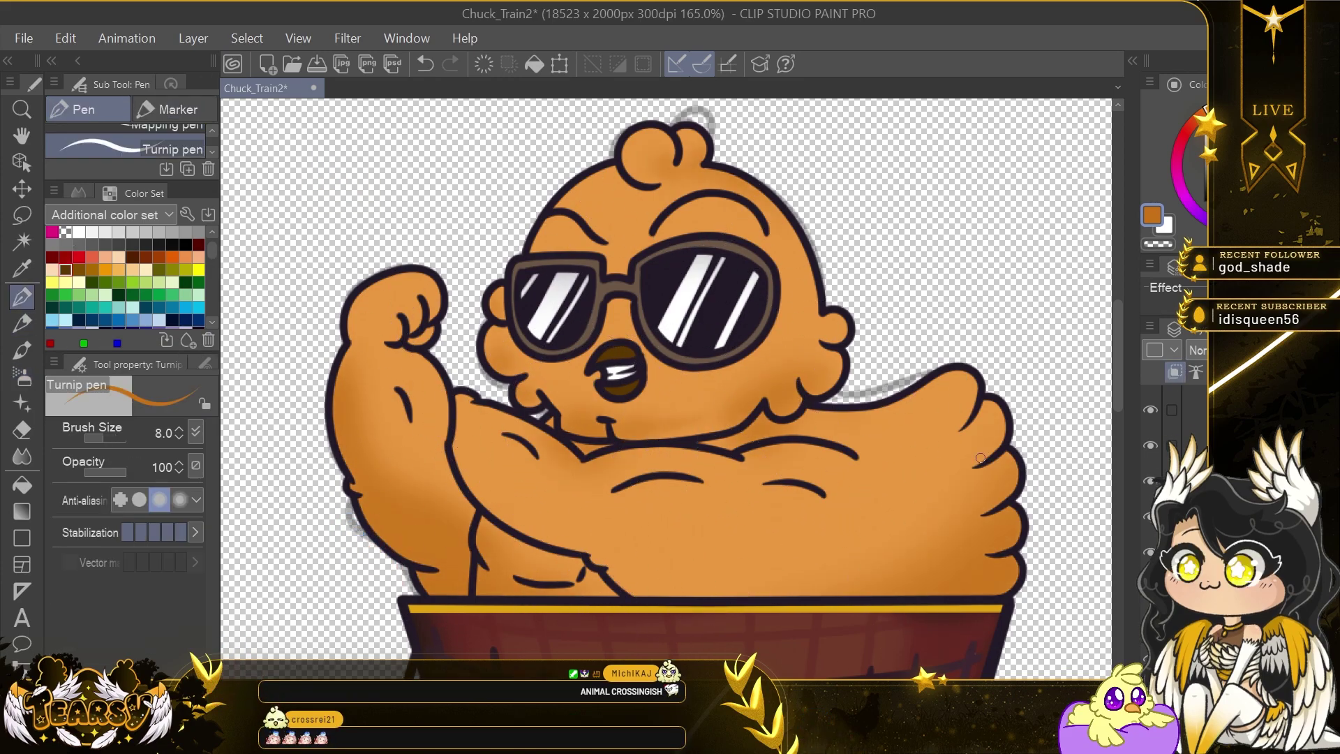
drag(1016, 467, 832, 571)
key(ctrl+z)
key(g)
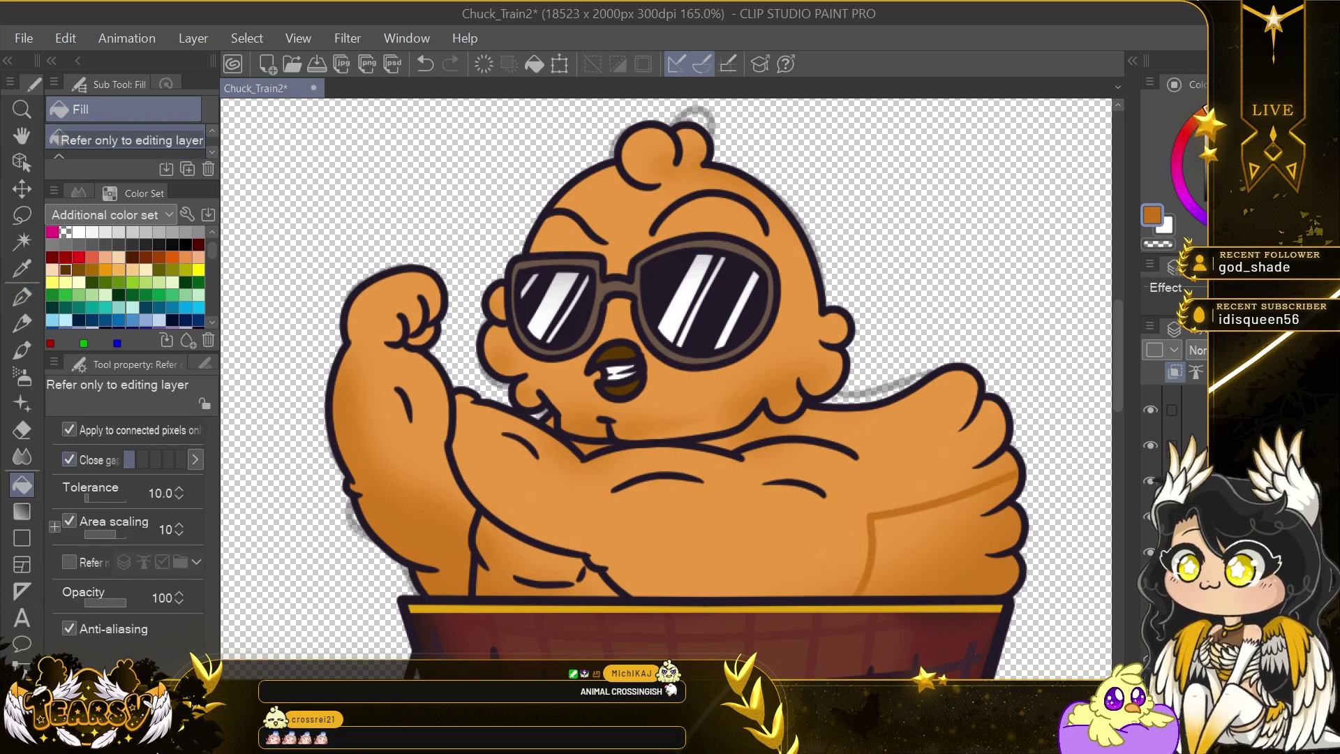
click(942, 541)
Fill the torso beneath the flexed arm with darker orange, erase highlight shapes into it, and undo the last erasure.
key(p)
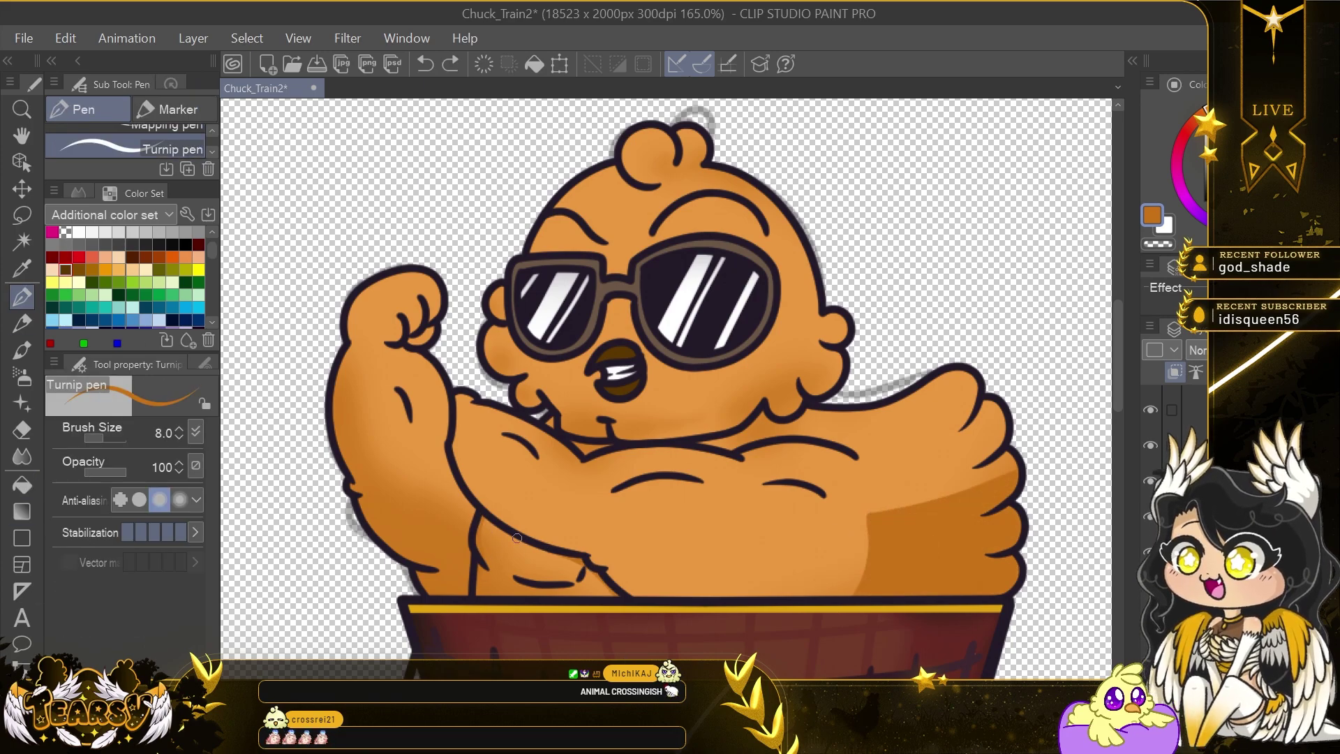
key(g)
key(e)
drag(475, 534, 541, 576)
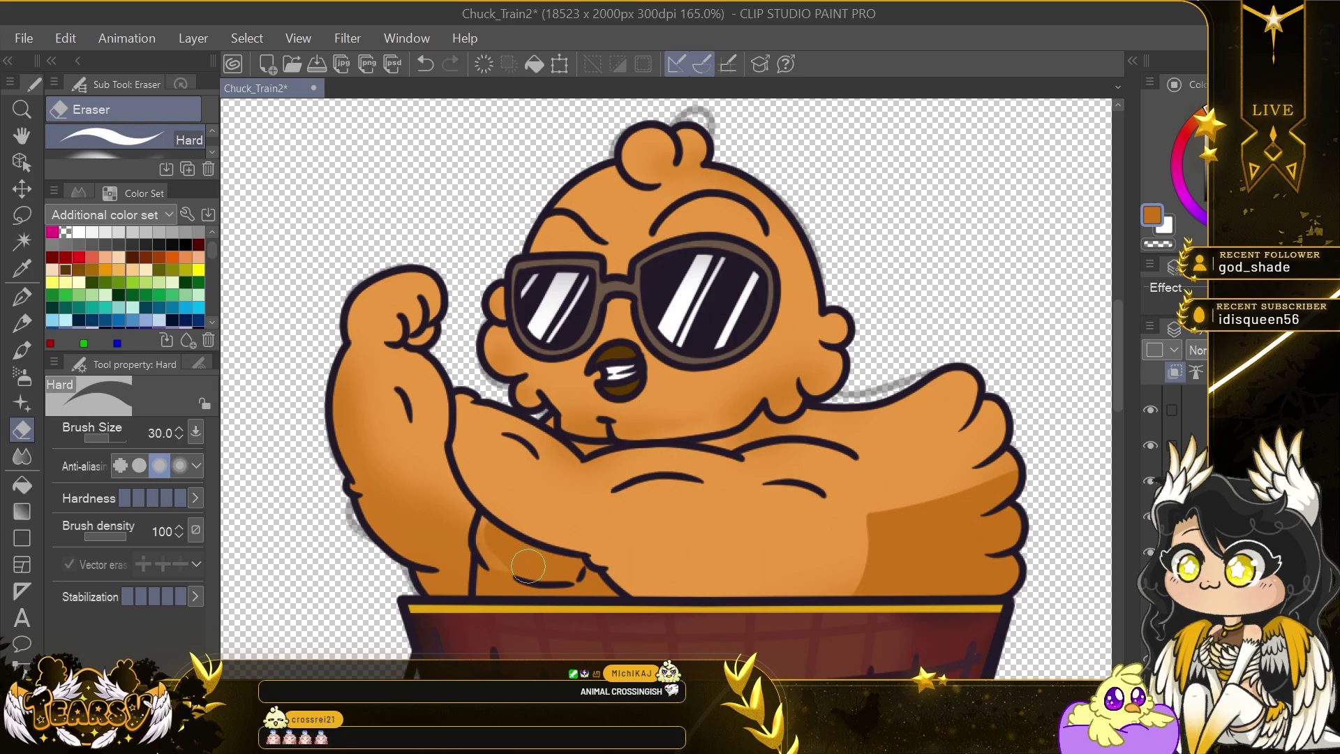
drag(473, 534, 496, 572)
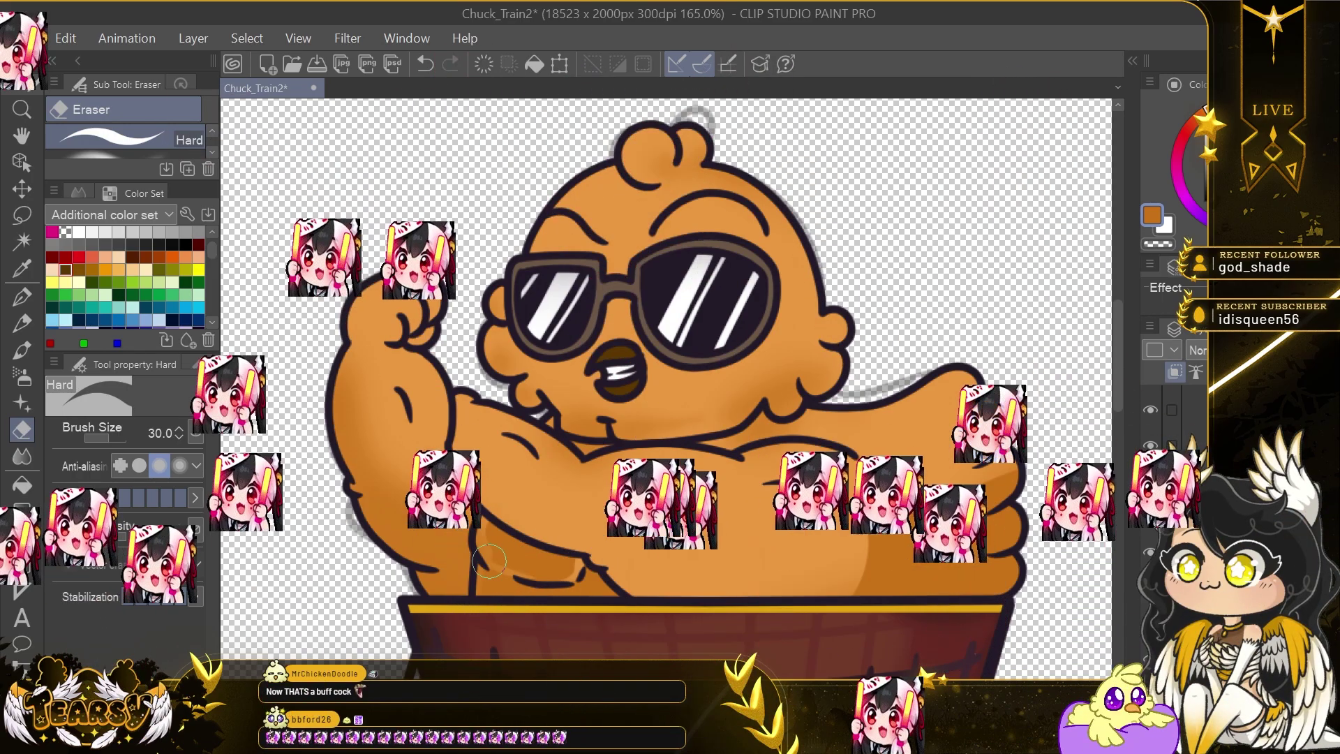
key(ctrl+z)
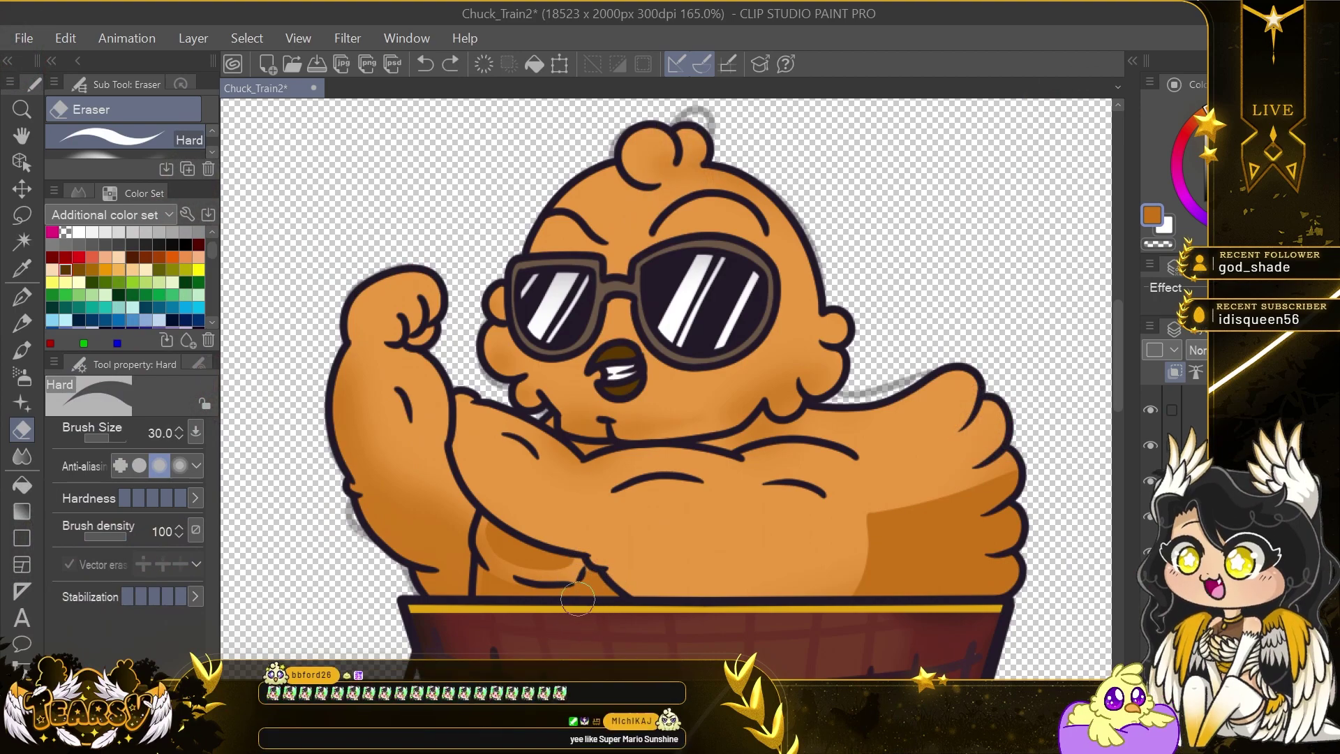
Refine the torso highlight beneath the arm with the Turnip pen, and fill the upper arm and chest with the darker orange.
key(p)
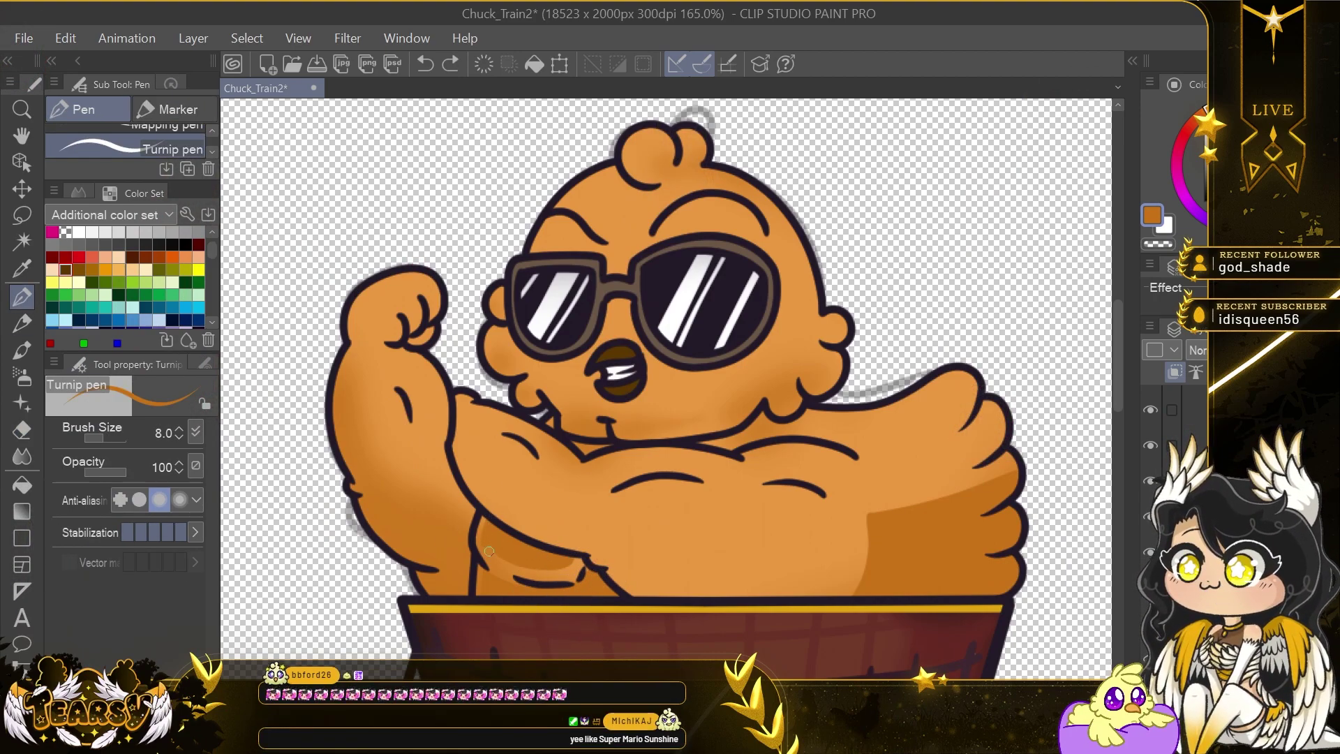
drag(487, 548, 568, 548)
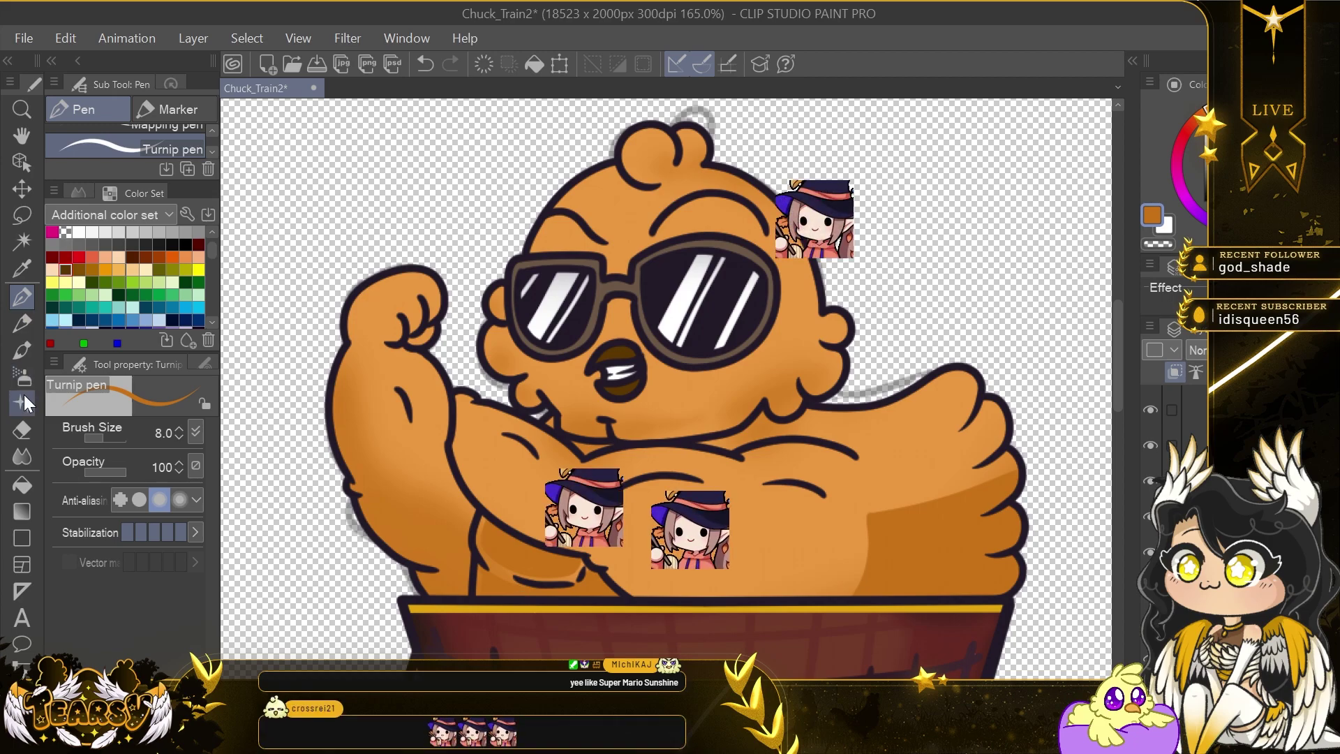
key(e)
key(p)
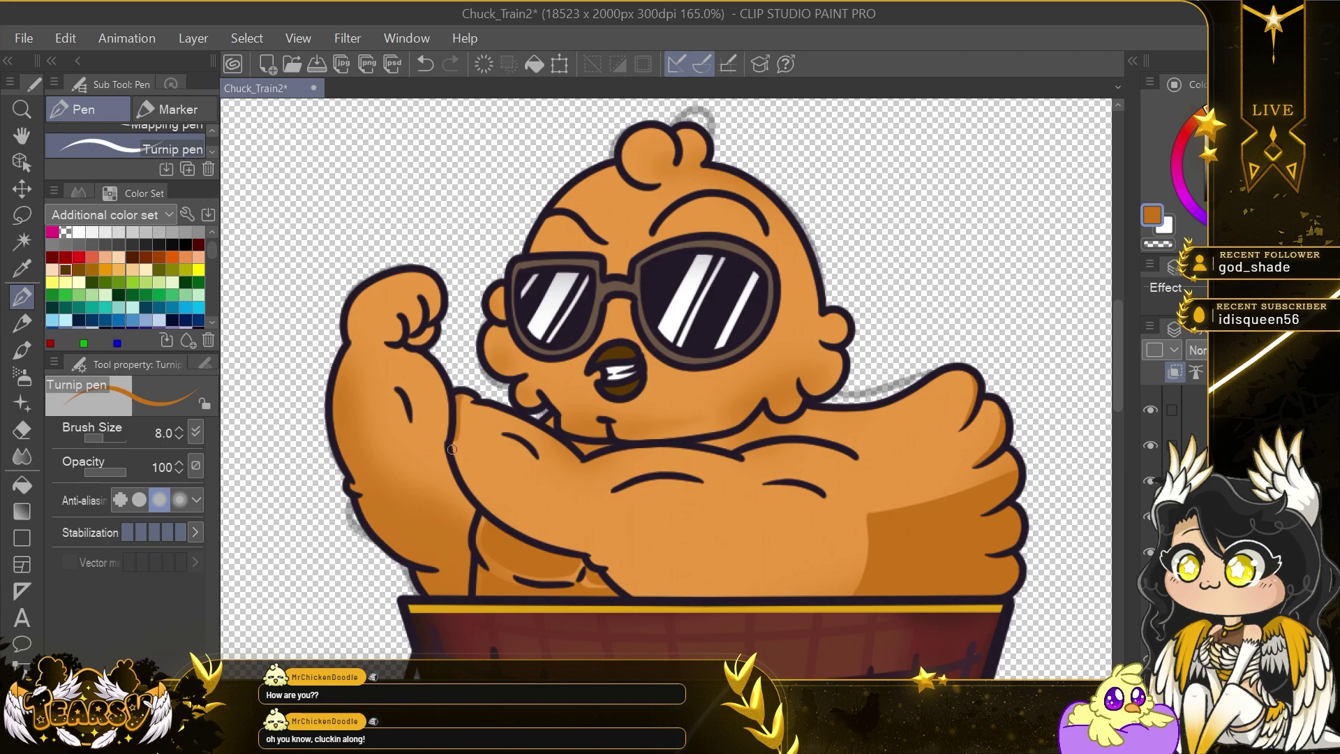
click(28, 478)
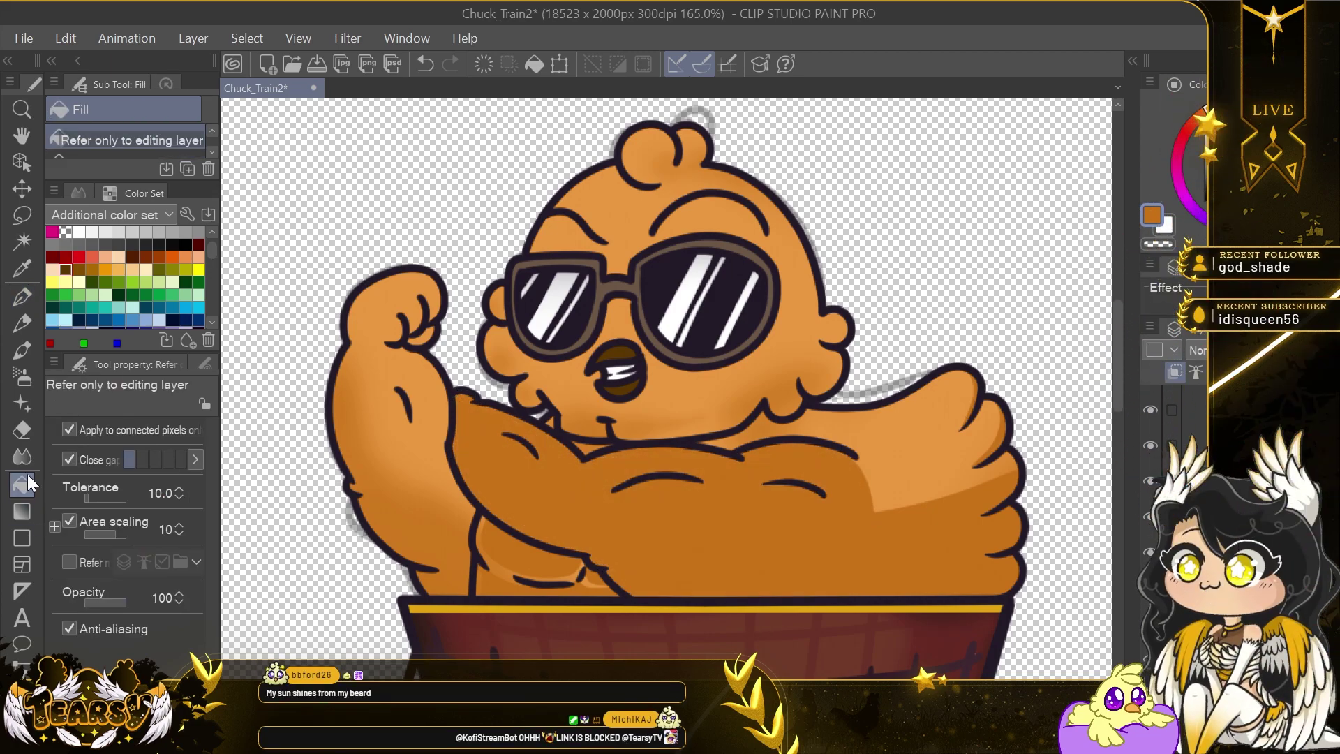
key(e)
drag(618, 499, 692, 497)
drag(804, 505, 785, 499)
key(ctrl+z)
key(ctrl+z)
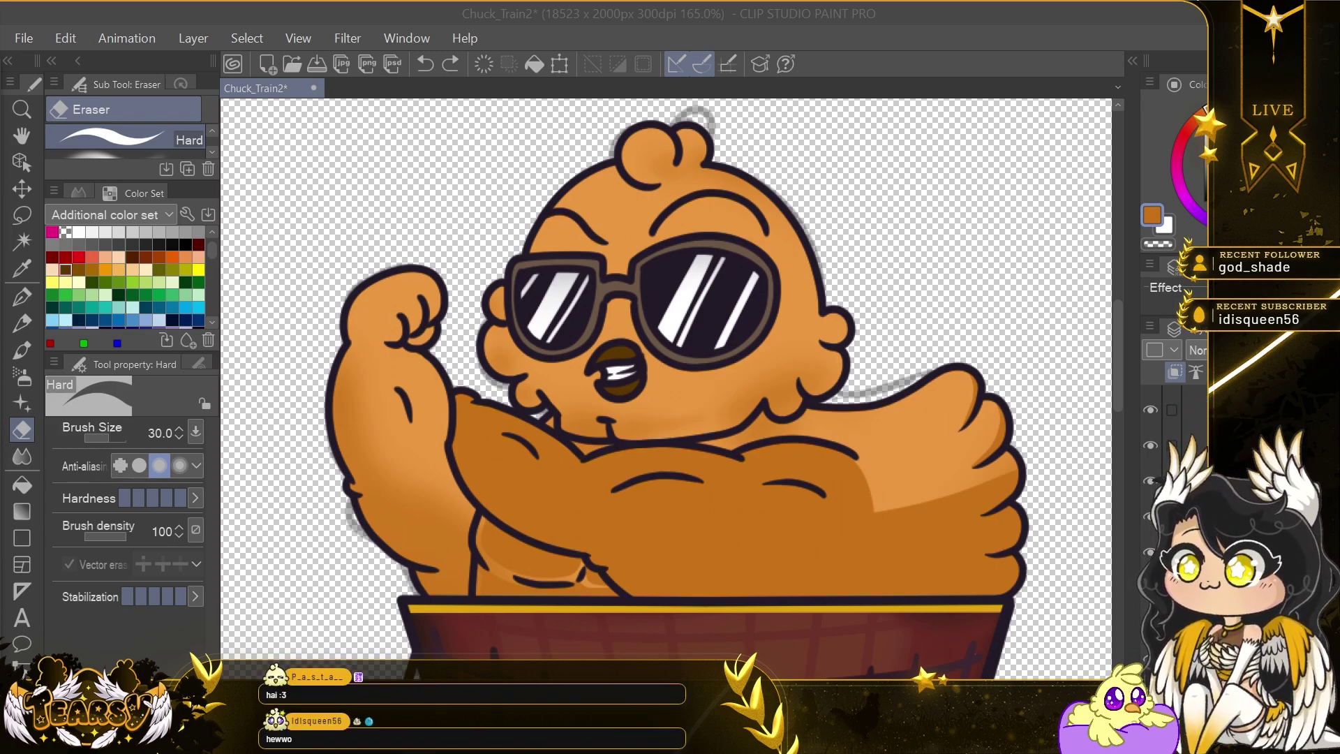
Erase rounded highlights into the dark shading over both chest muscles with the size 30 Hard eraser, touching up the gap between them.
click(562, 323)
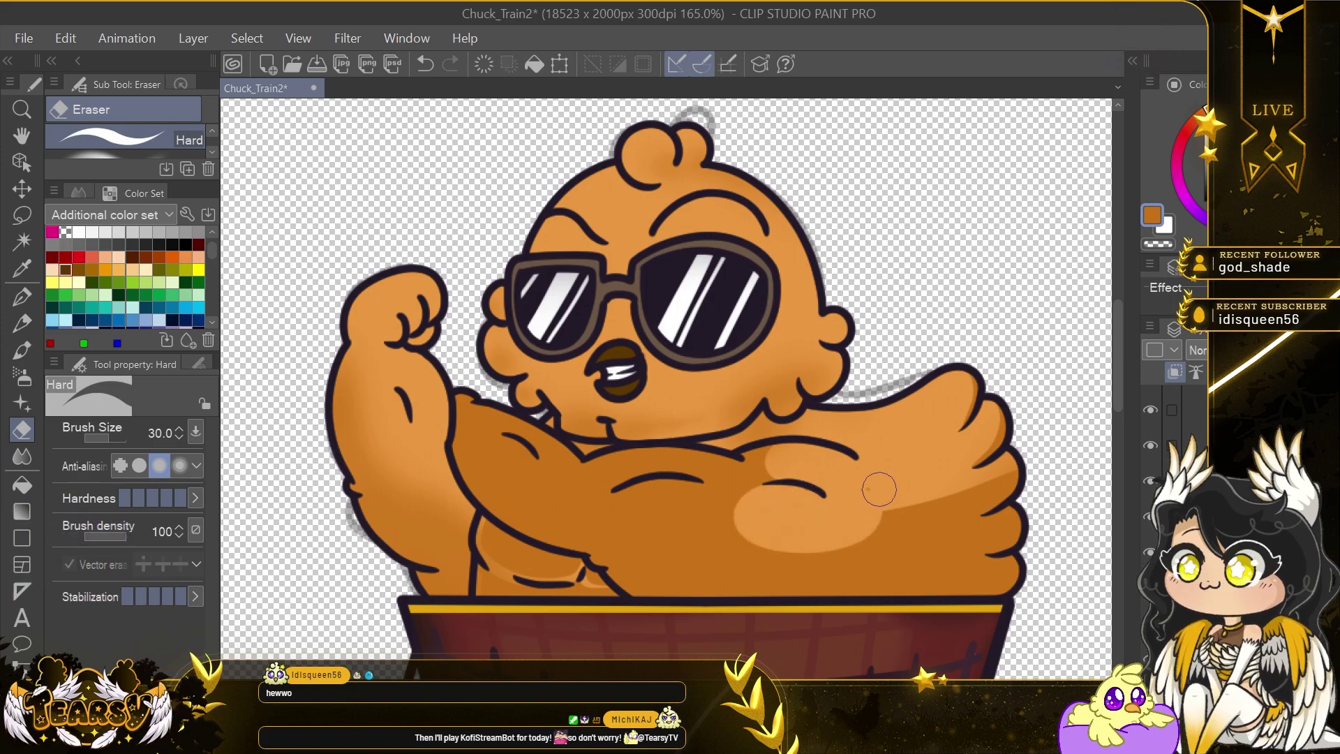
mouse_move(876, 488)
mouse_down()
mouse_move(750, 506)
mouse_move(837, 564)
mouse_up()
mouse_move(719, 494)
mouse_down()
mouse_move(651, 497)
mouse_move(726, 462)
mouse_up()
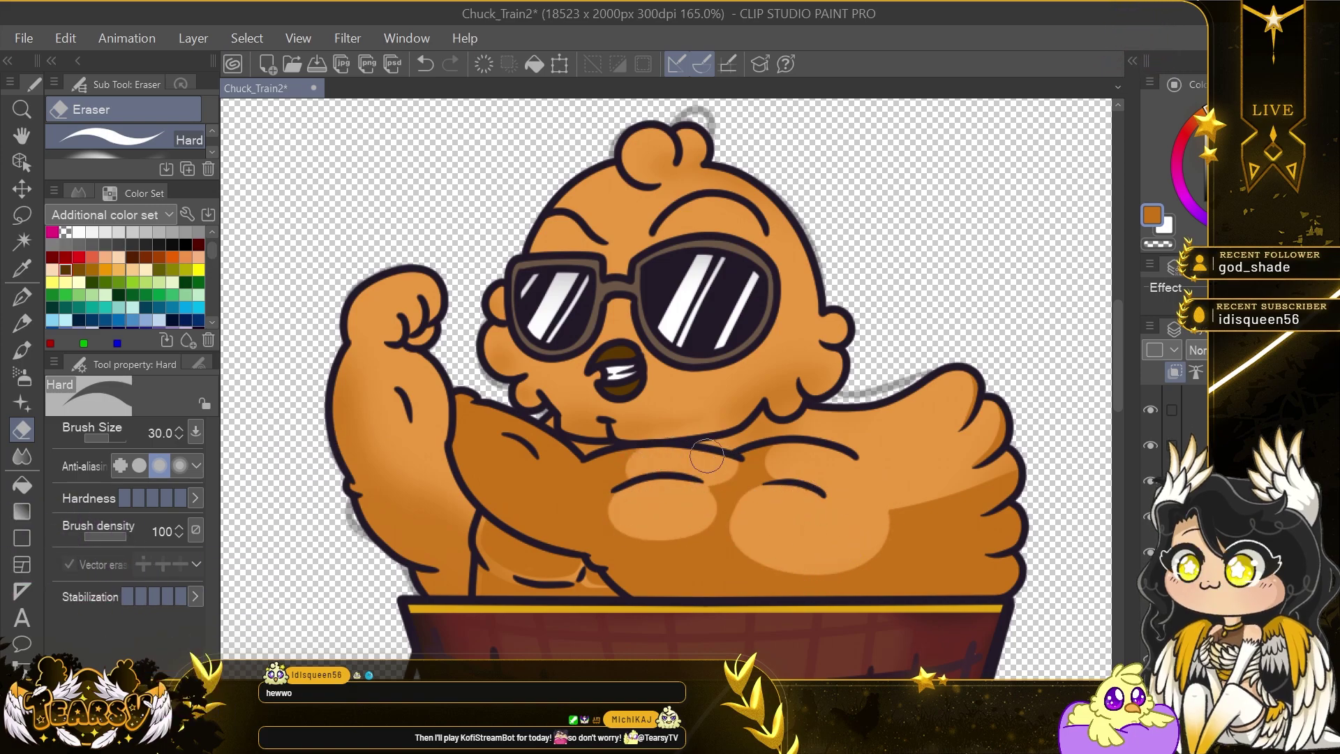
key(p)
key(e)
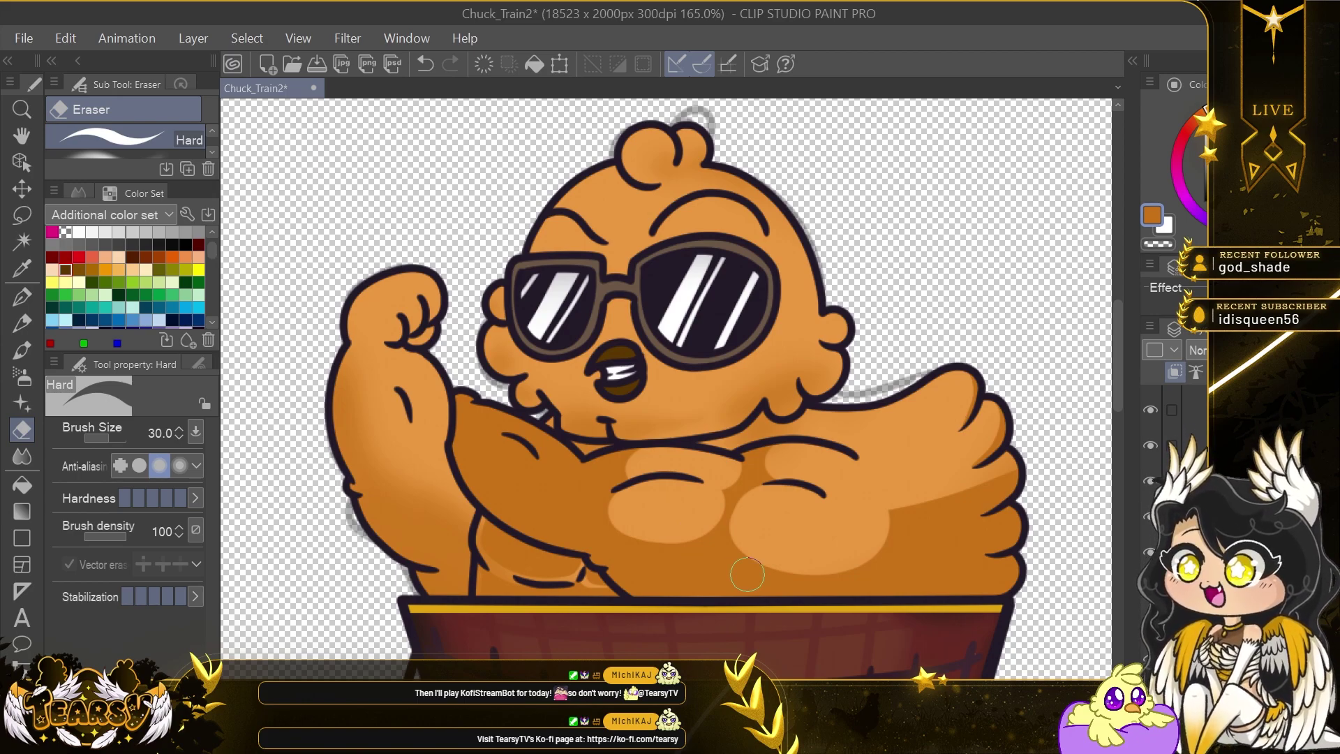
key(p)
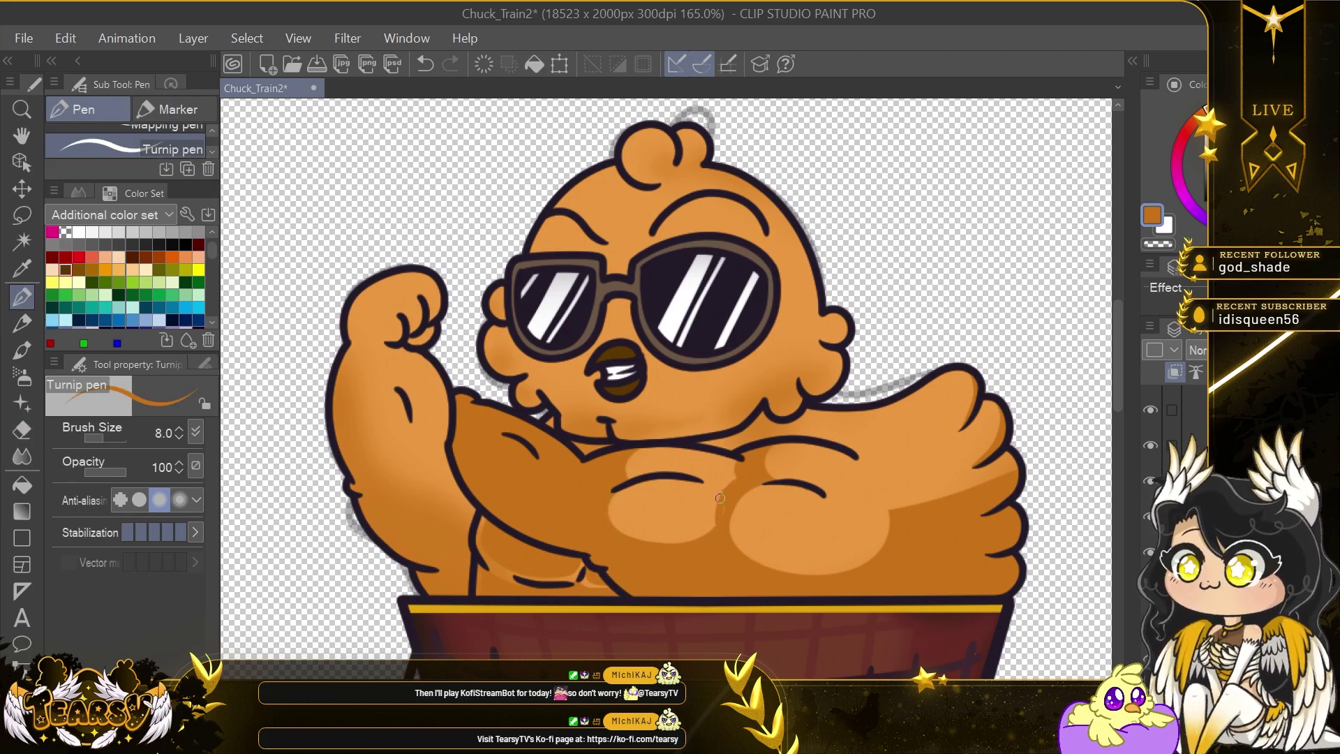
key(e)
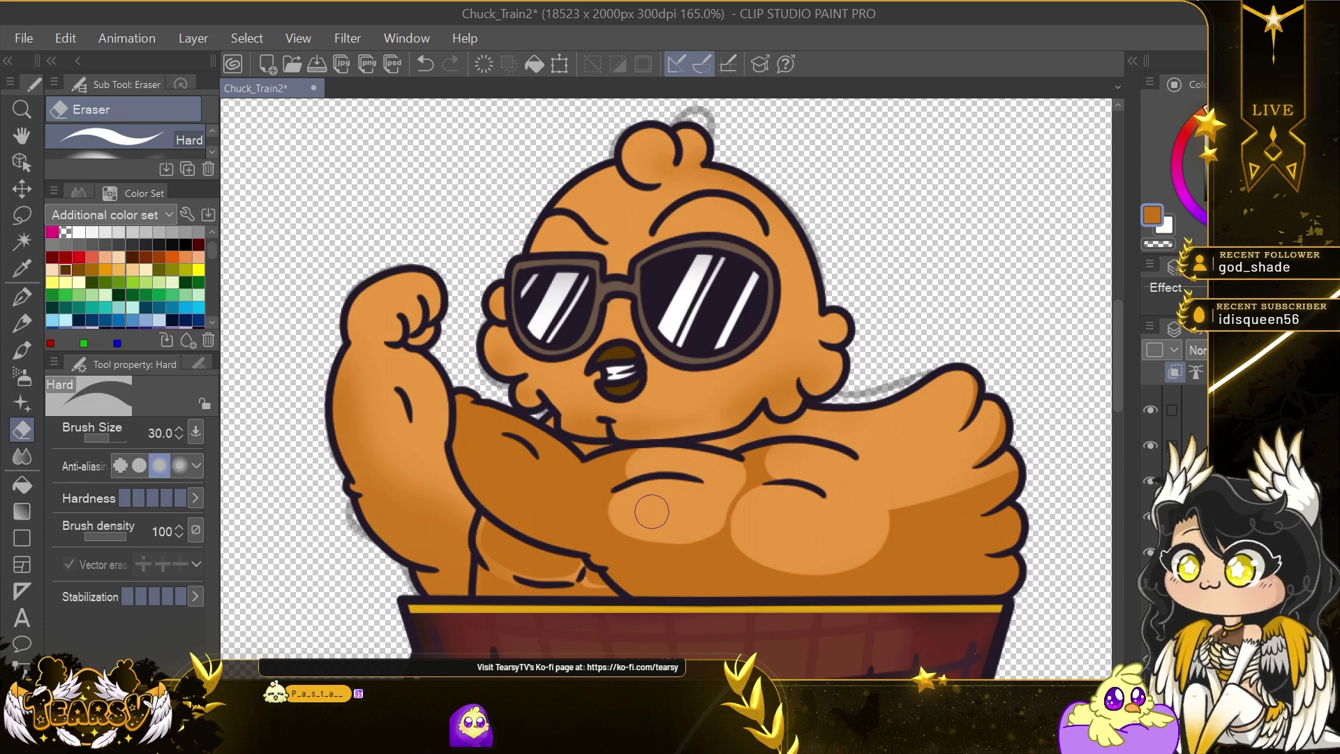
Erase a highlight along the upper arm muscle beside the chest and reshape its edges with the Turnip pen and eraser.
mouse_move(545, 447)
mouse_down()
mouse_move(577, 468)
mouse_move(517, 464)
mouse_move(580, 483)
mouse_up()
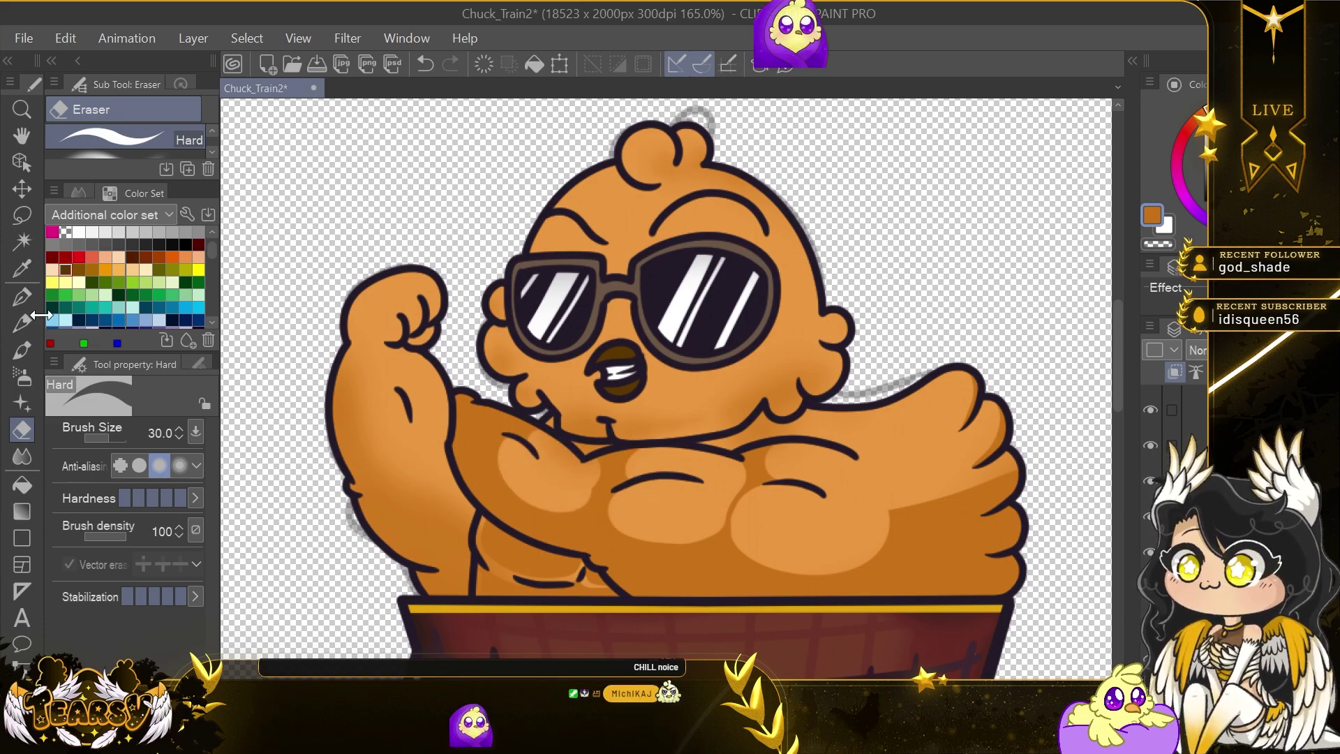
click(22, 296)
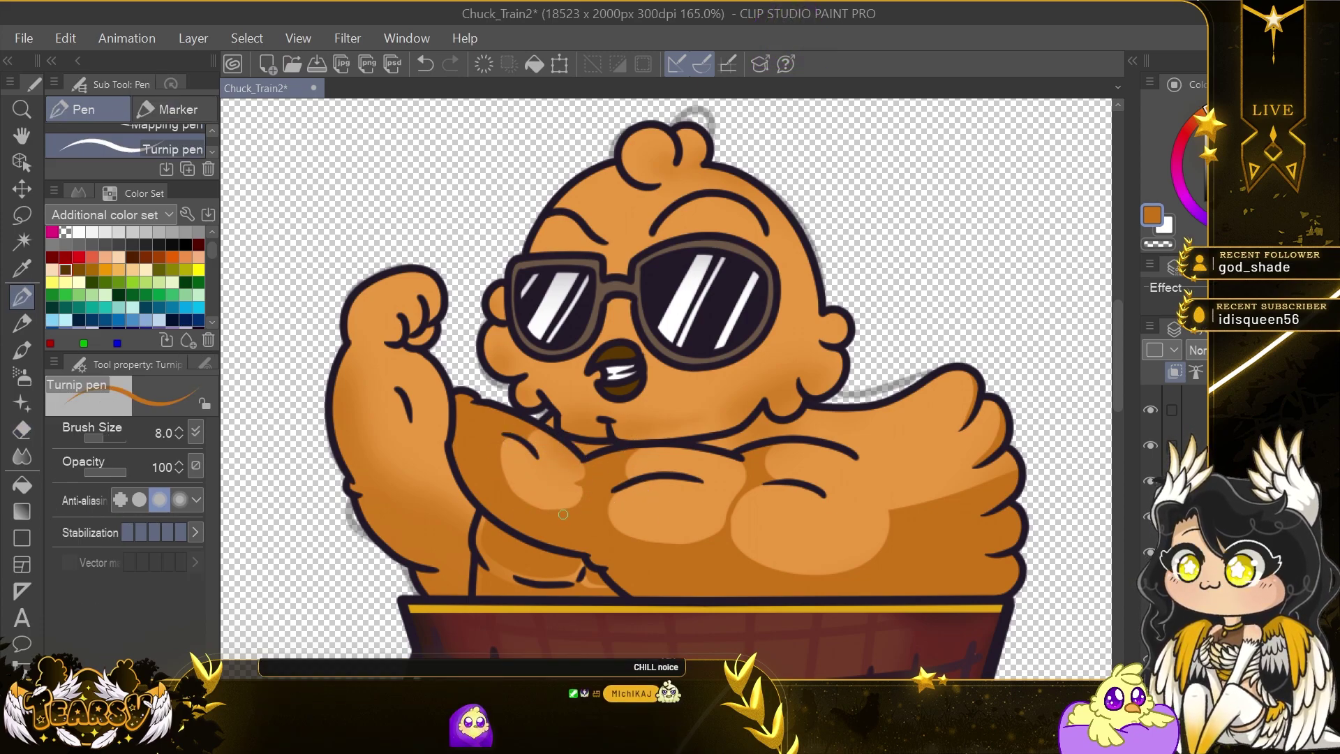
drag(563, 514, 526, 493)
click(23, 430)
drag(494, 409, 548, 448)
click(29, 297)
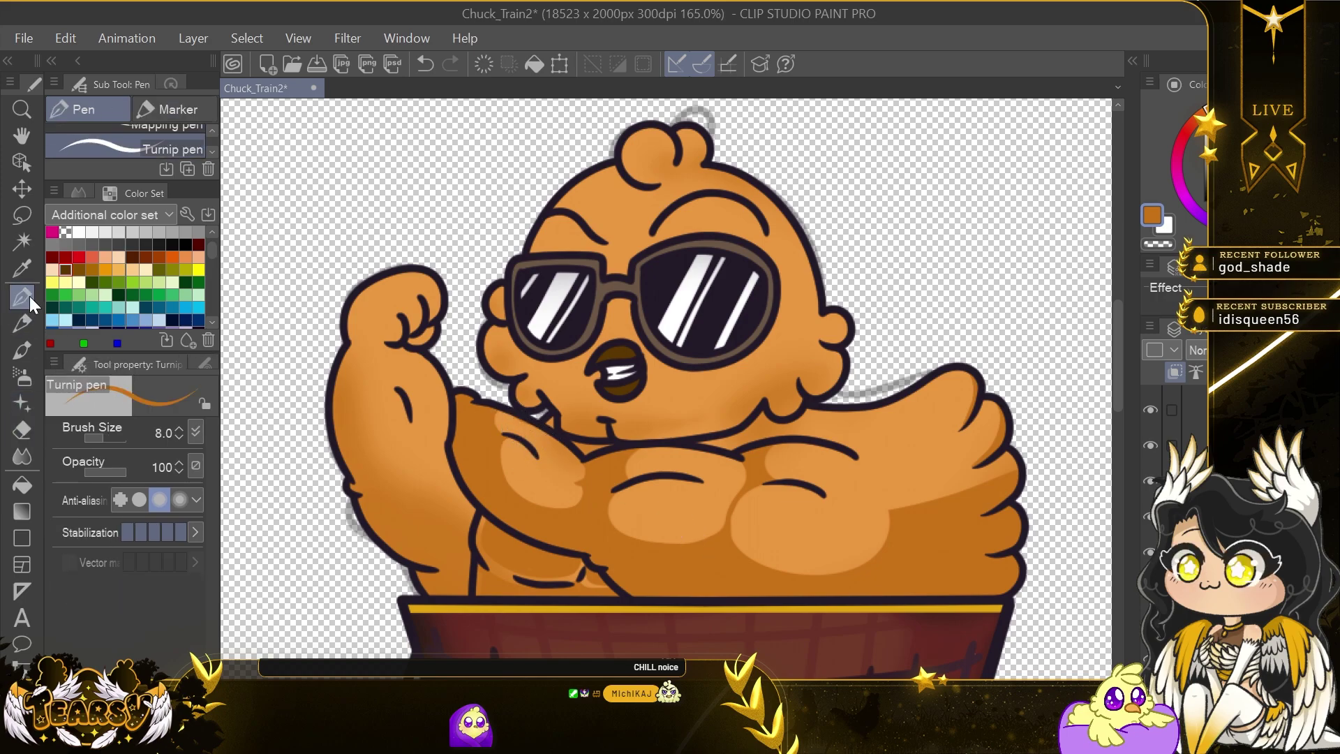
key(e)
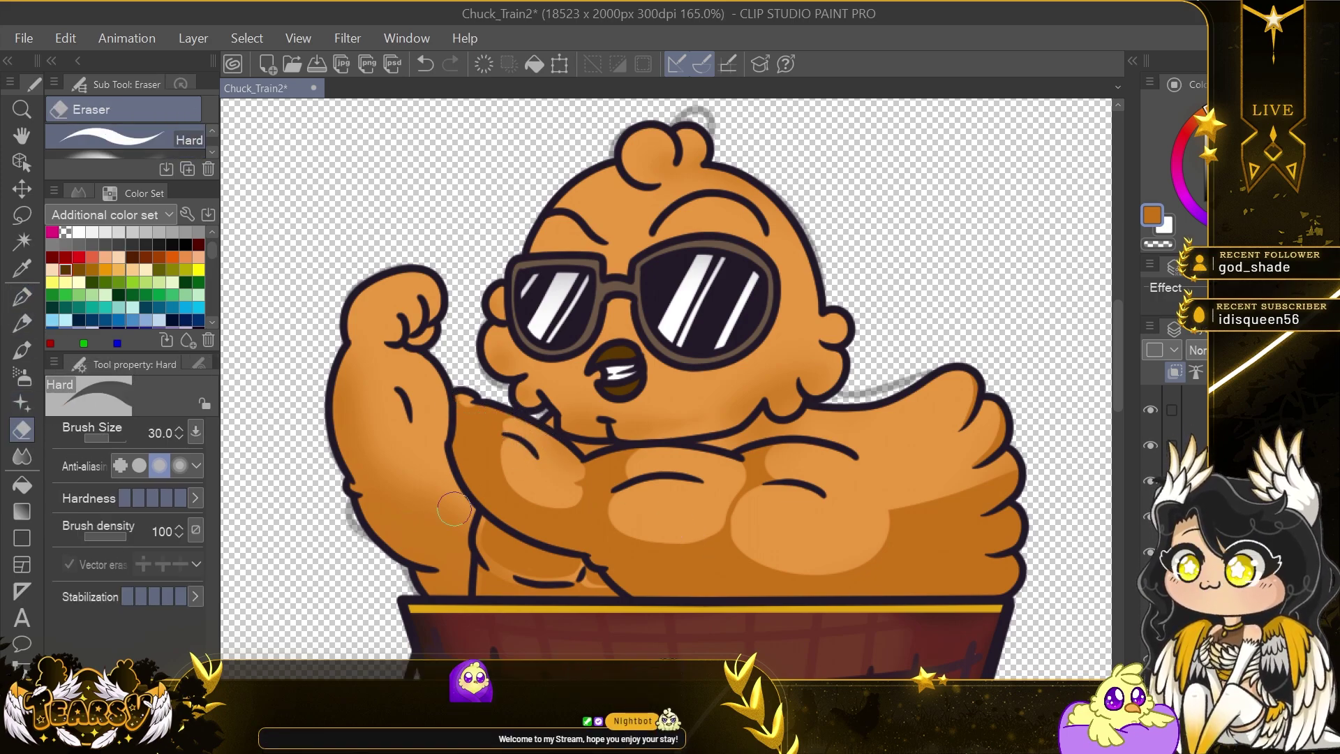
Outline a curved shadow across the chick's lower face and cheeks with the Turnip pen and fill it with darker orange.
key(p)
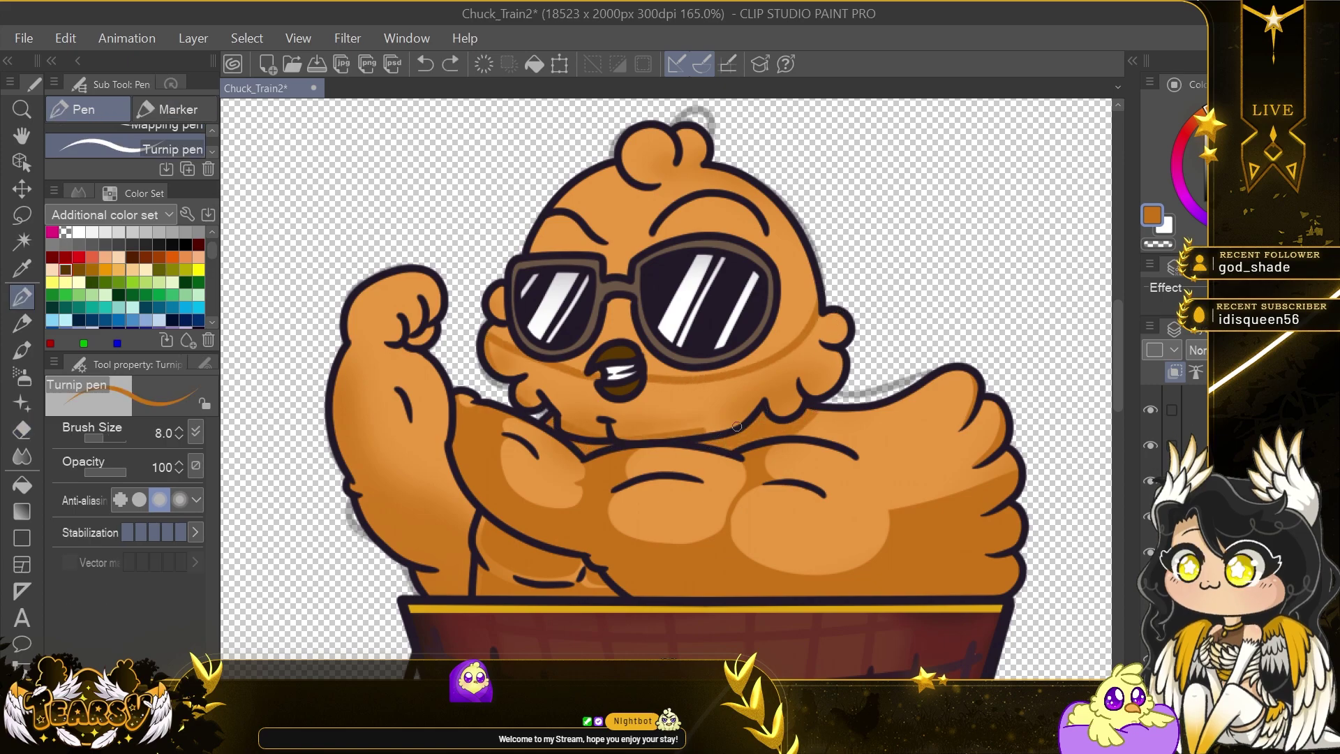
drag(737, 426, 741, 424)
click(23, 485)
click(663, 405)
Trim the face shadow around both cheek tufts and below the sunglasses using the Hard eraser at size 16.7.
key(e)
drag(110, 439, 107, 440)
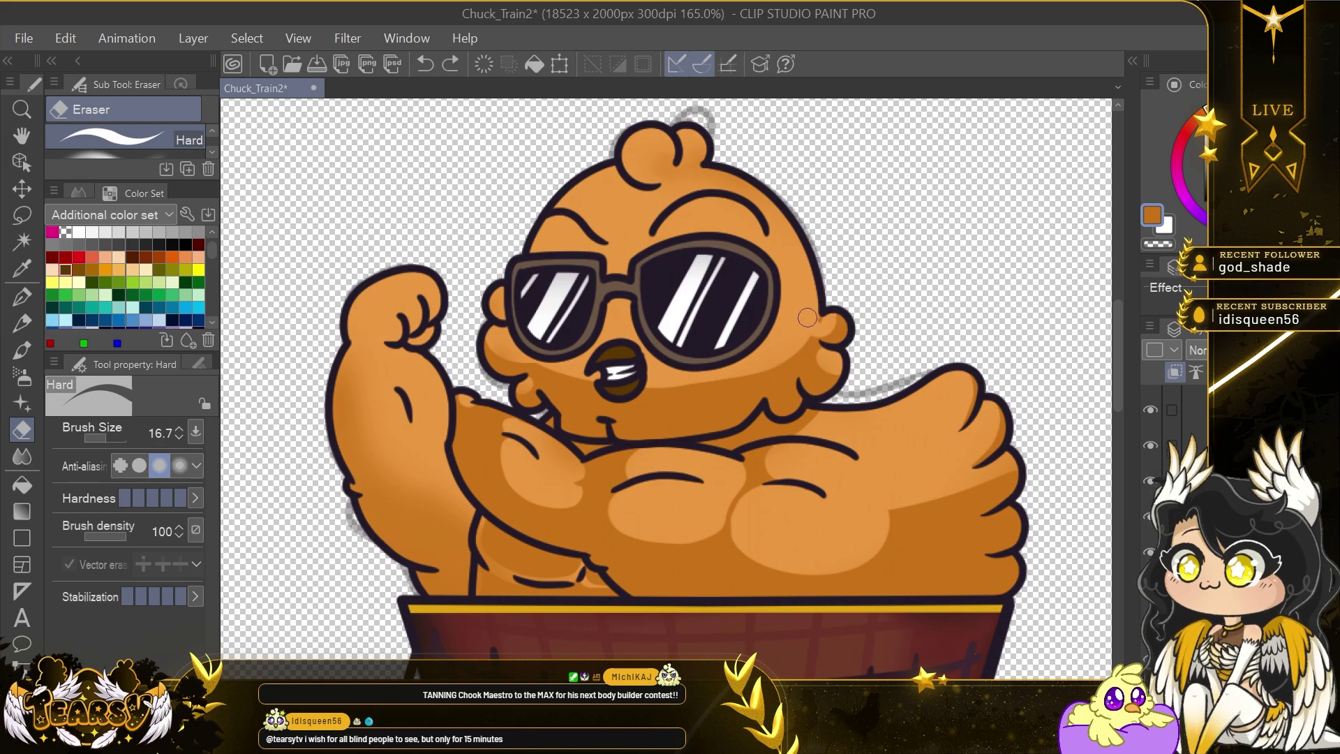
drag(810, 321, 819, 336)
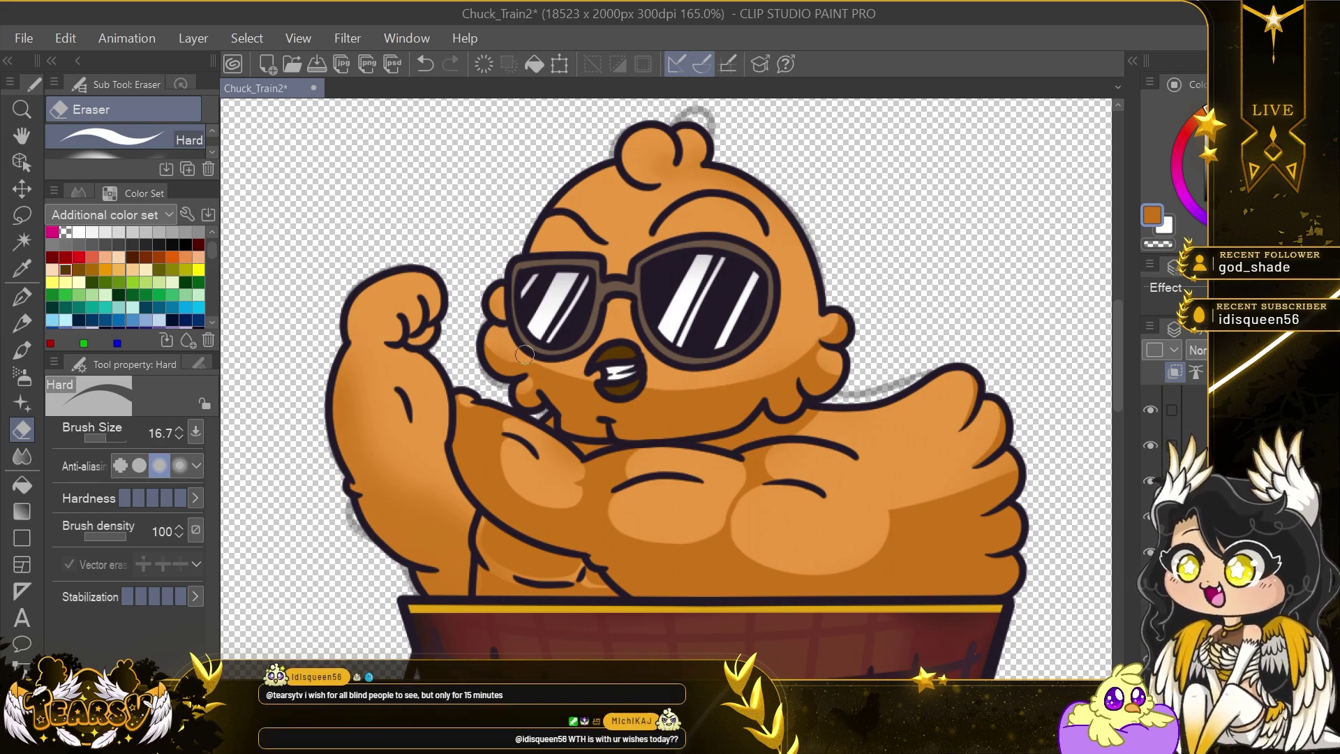
drag(490, 330, 585, 377)
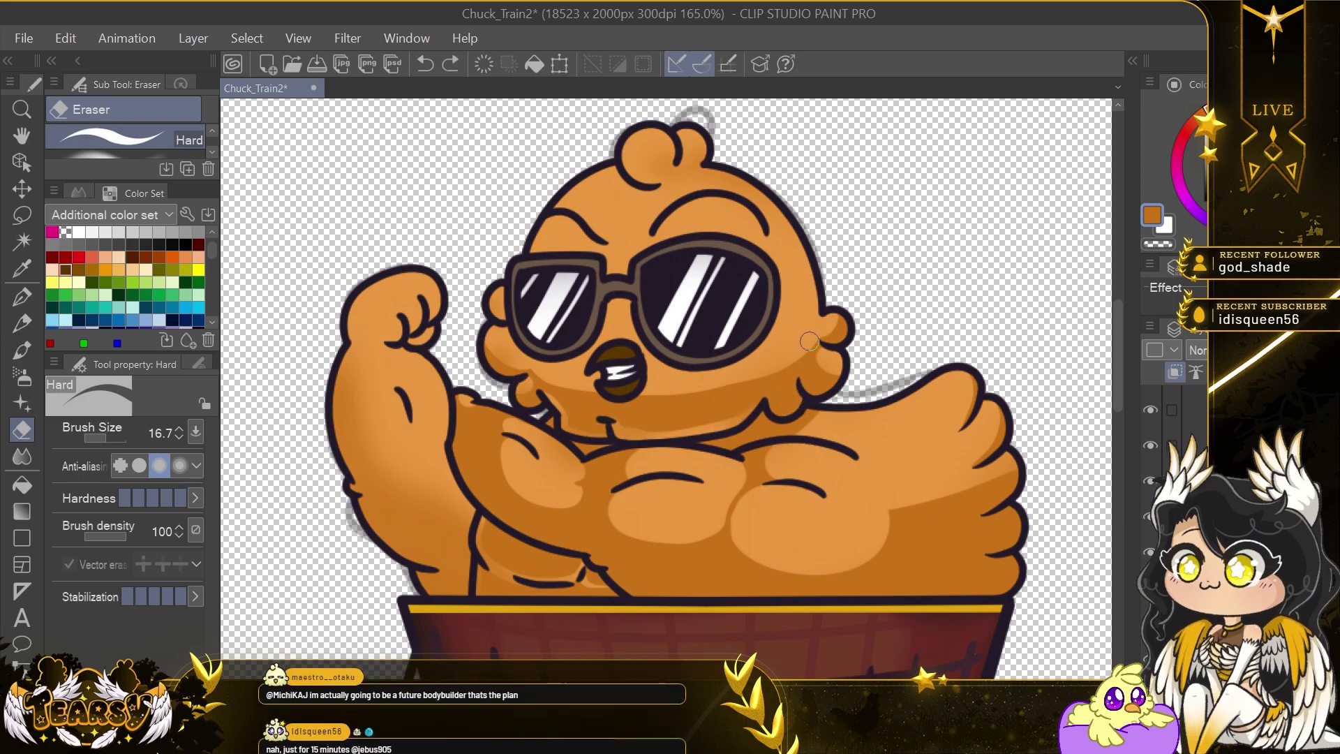
key(p)
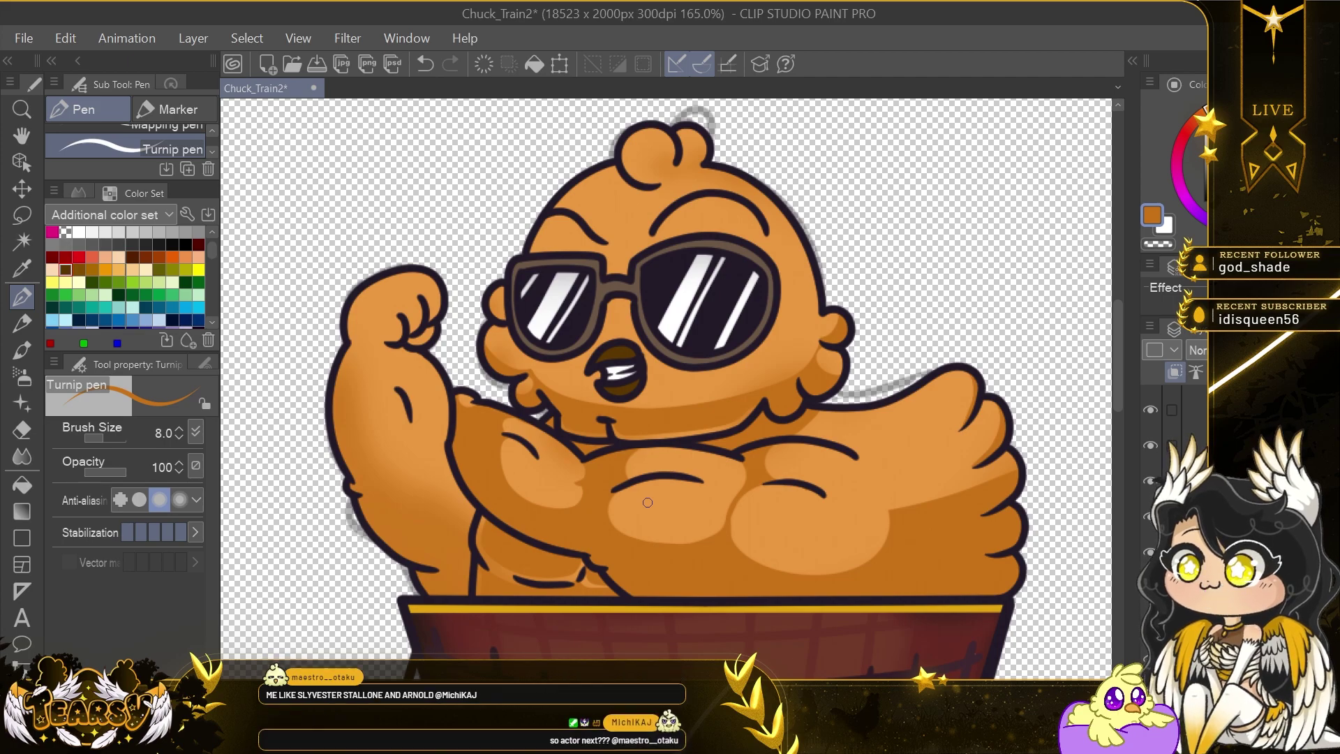
Outline a curved shadow down the right side of the chick's head with the Turnip pen and fill it with darker orange.
click(22, 428)
key(p)
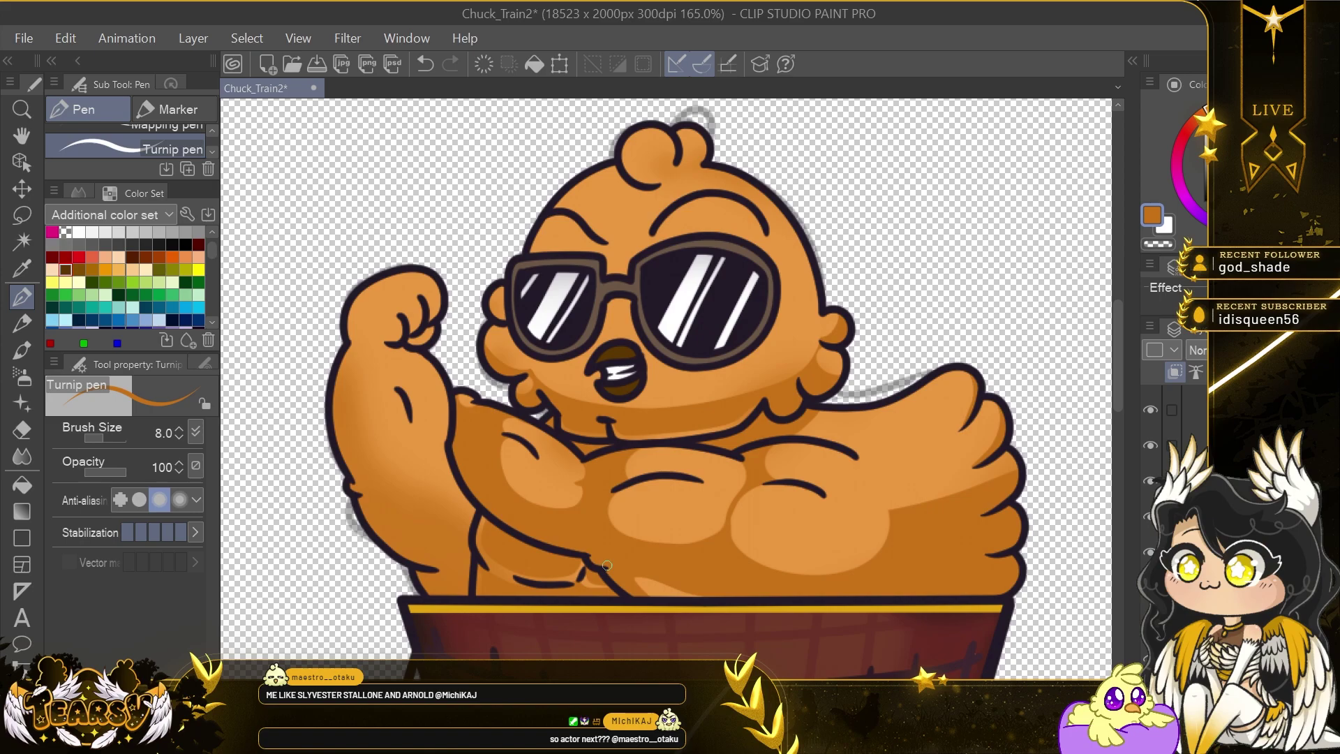
key(alt+Tab)
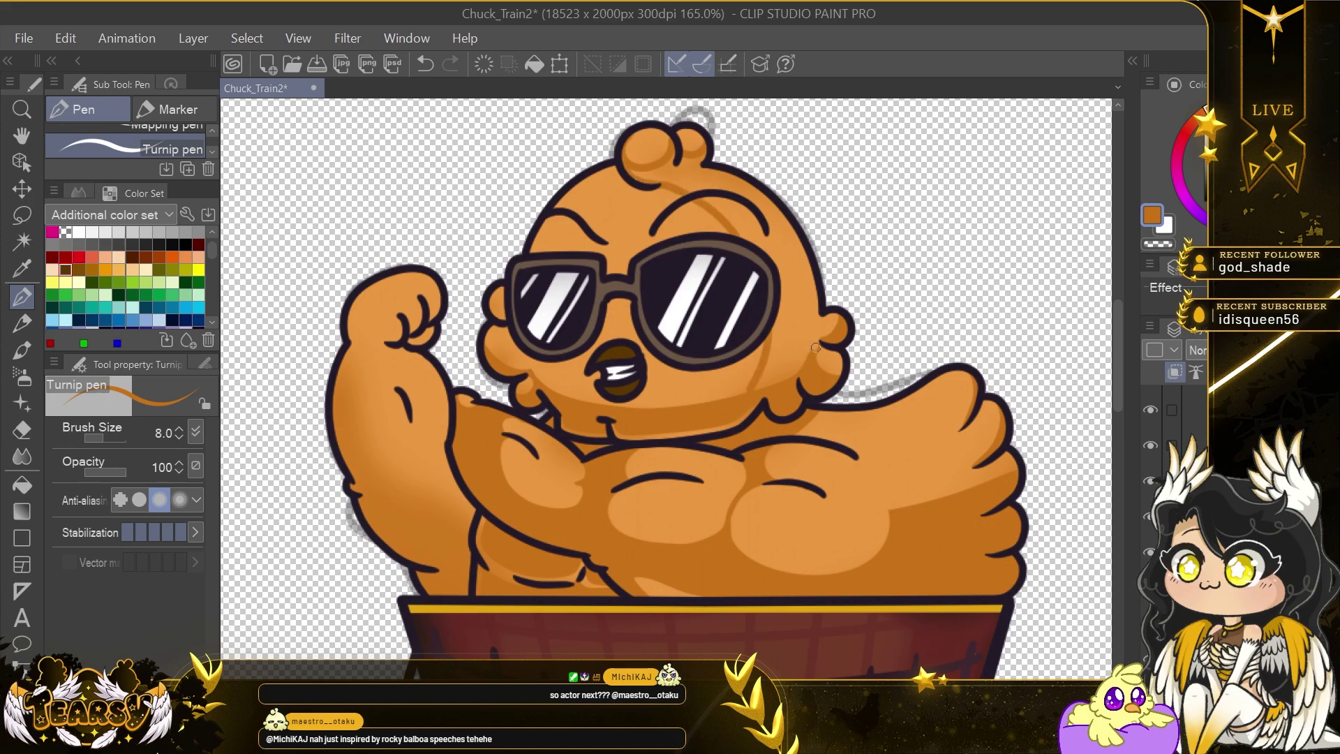
drag(815, 347, 817, 300)
click(22, 485)
click(785, 307)
click(23, 297)
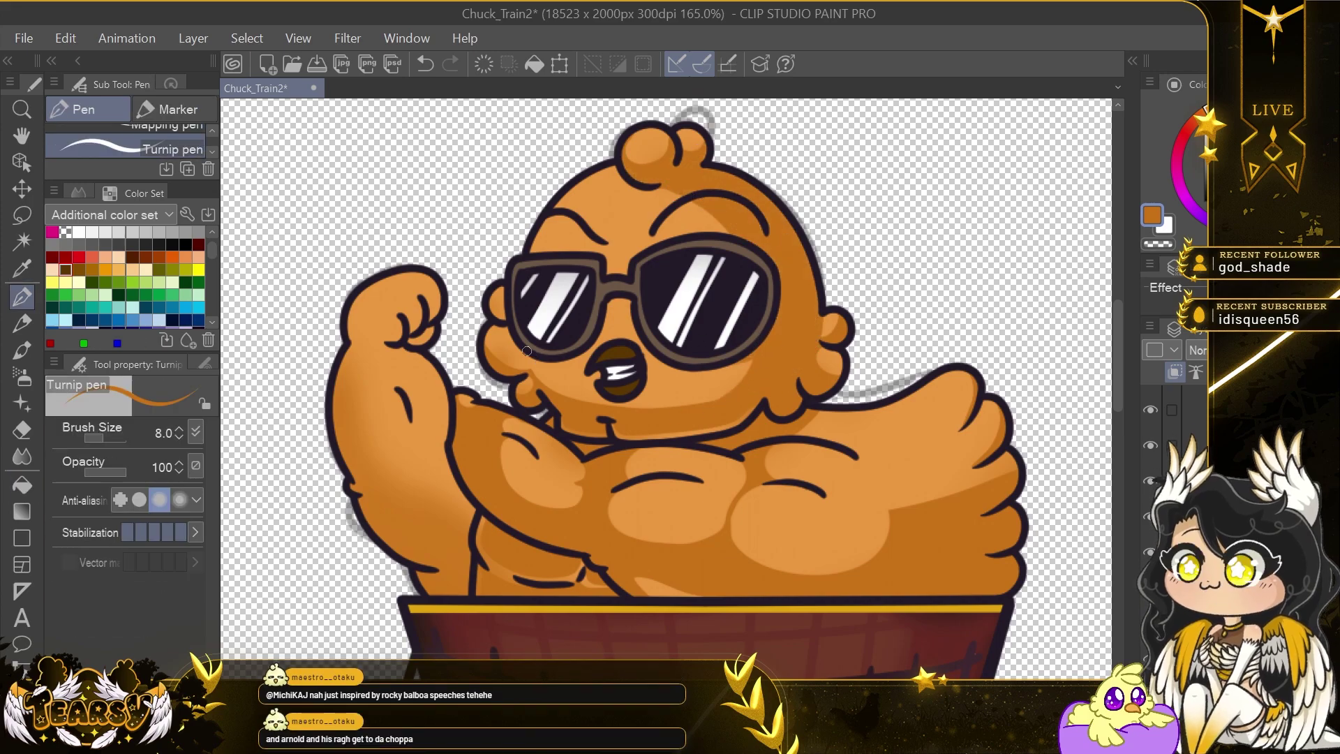
Refine the shading around the right cheek tufts with the Hard eraser and shade below the sunglasses' bridge with the Turnip pen.
key(ctrl+z)
key(e)
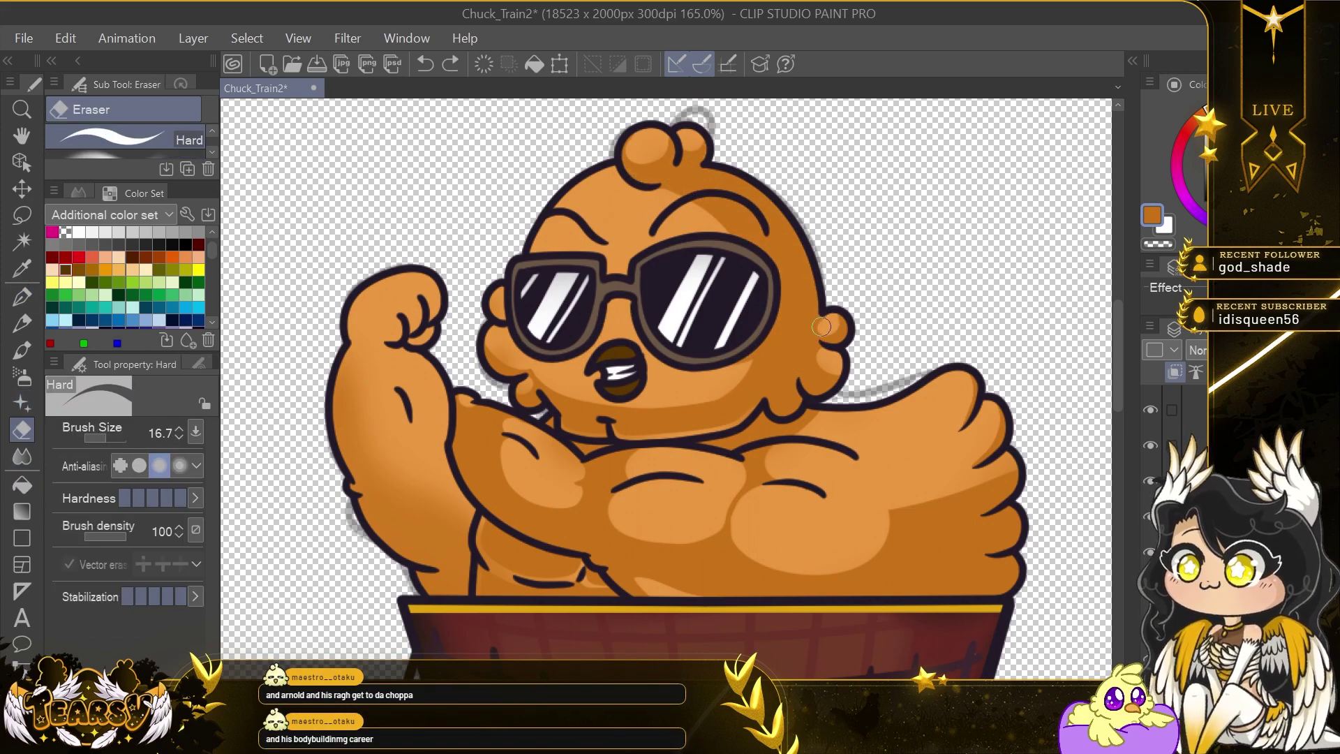
click(26, 294)
click(22, 430)
key(p)
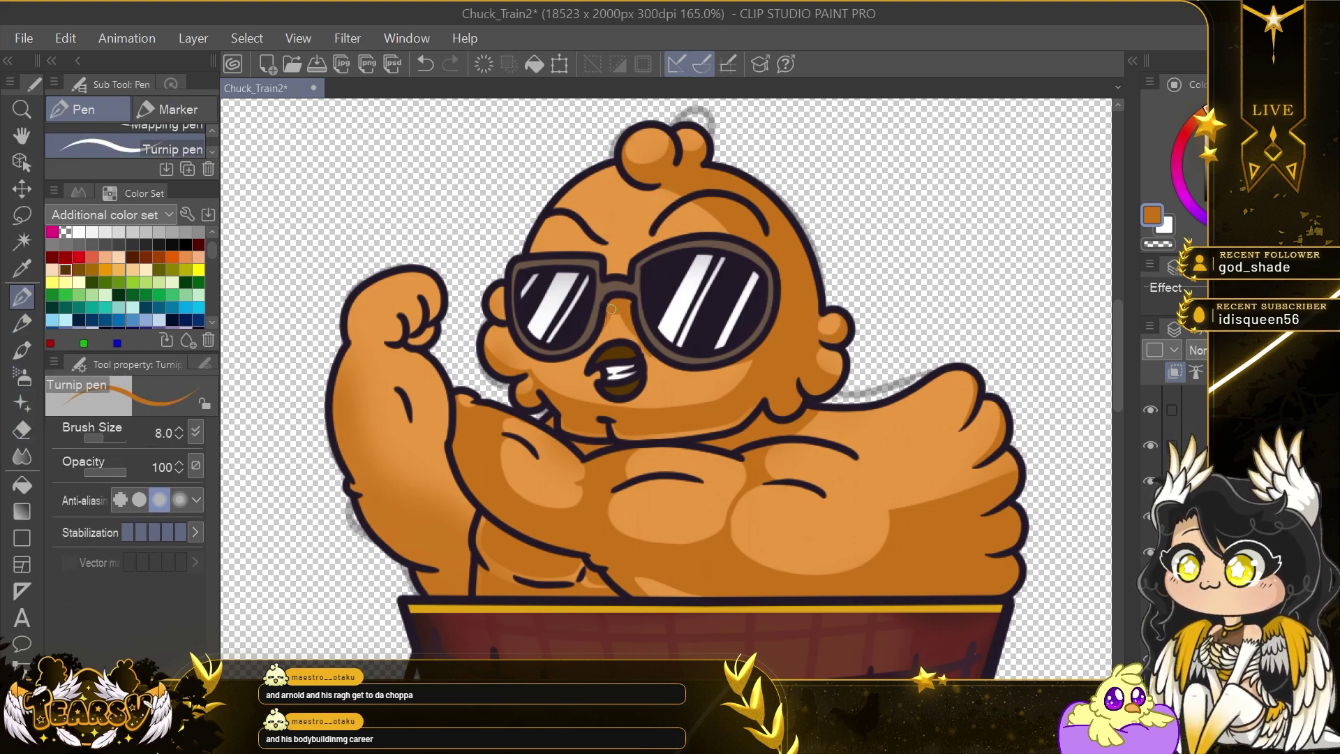
key(e)
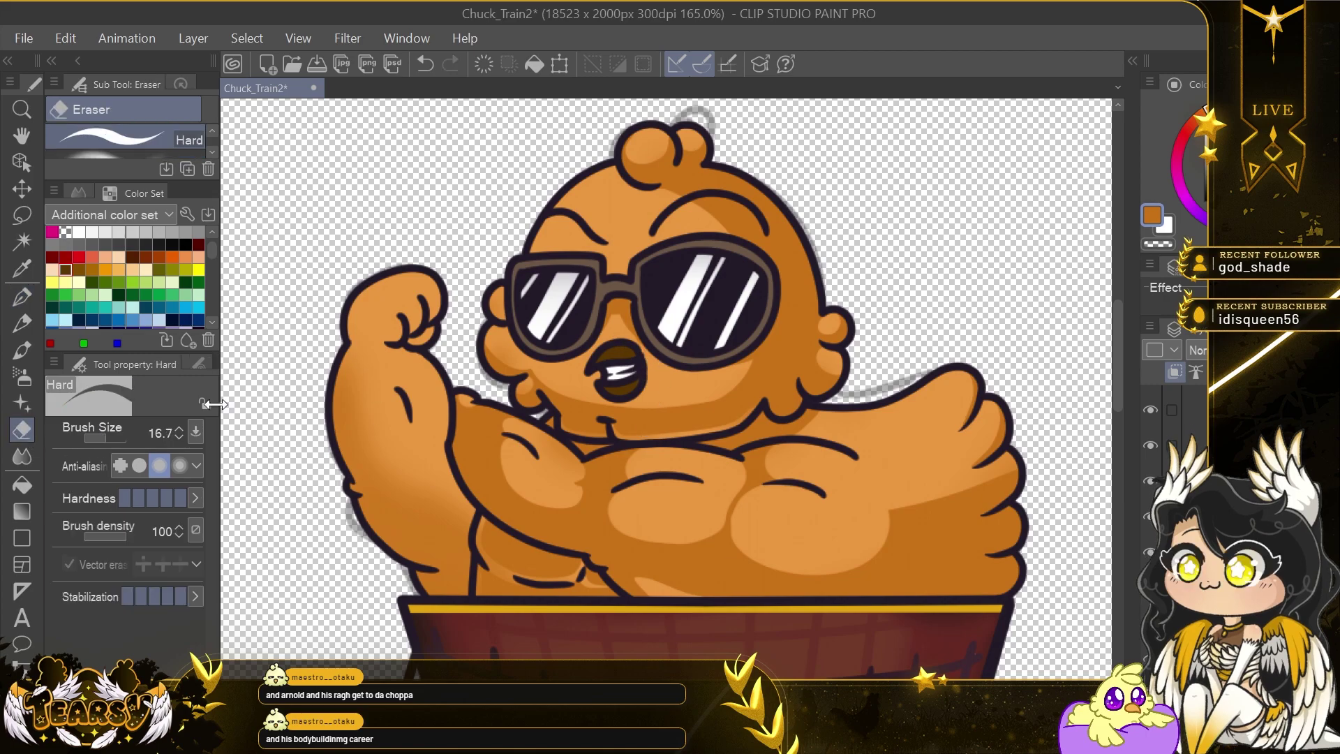
key(p)
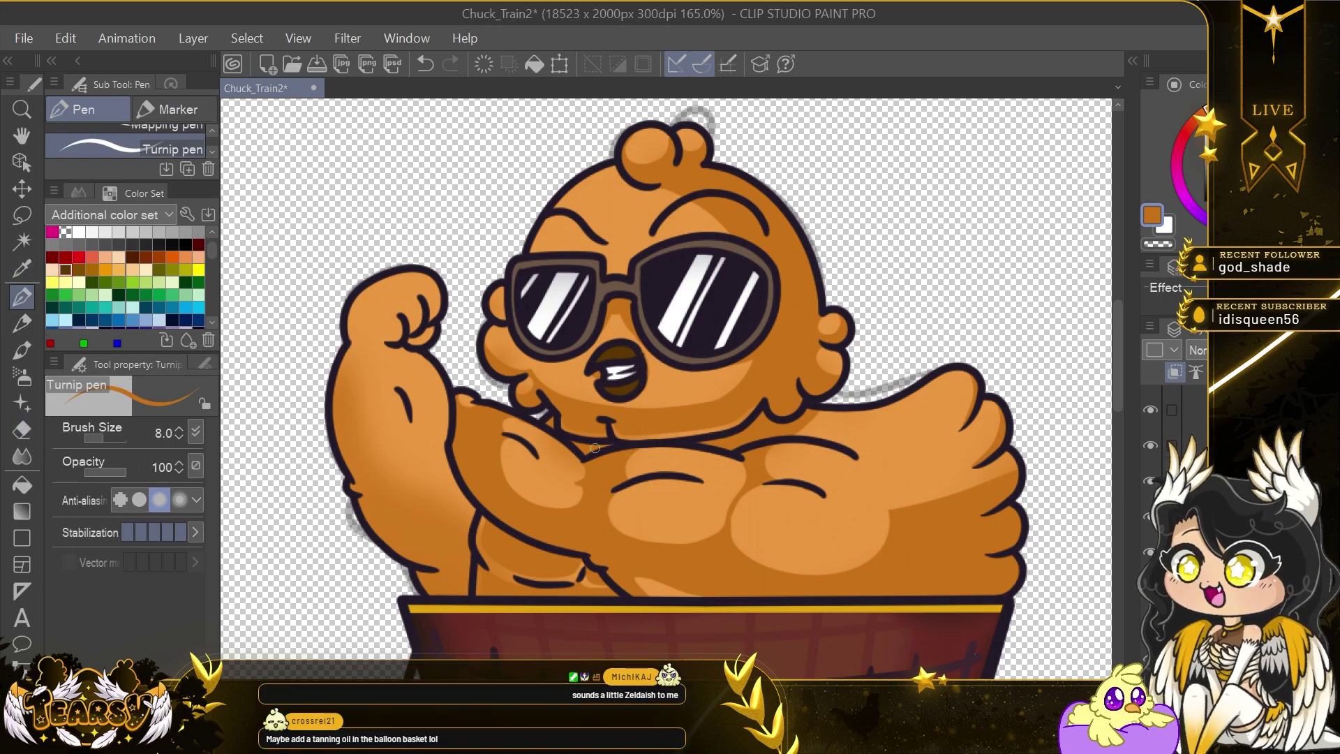
Fill the raised arm with dark orange shading and erase rounded highlights over its muscles with the size 16.7 Hard eraser.
click(158, 752)
mouse_move(447, 446)
mouse_down()
mouse_move(447, 403)
mouse_move(363, 280)
mouse_move(362, 494)
mouse_up()
key(g)
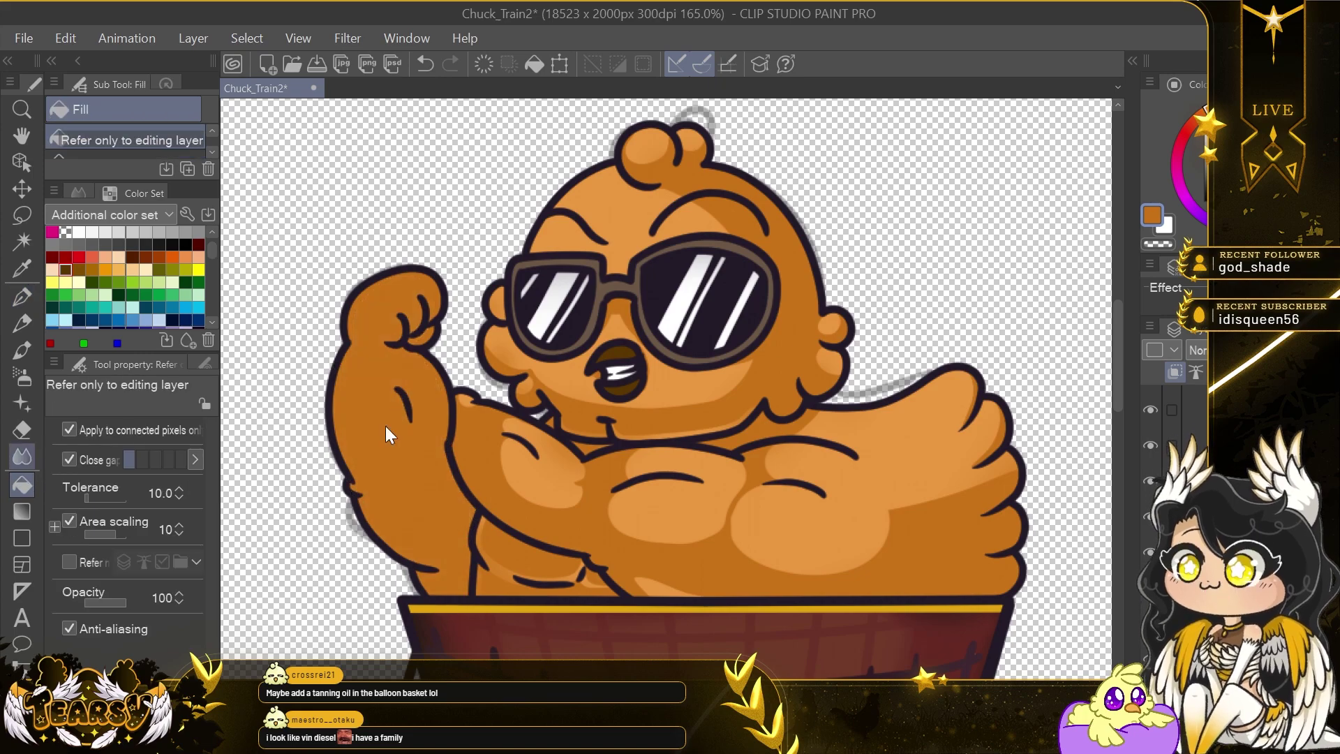
key(e)
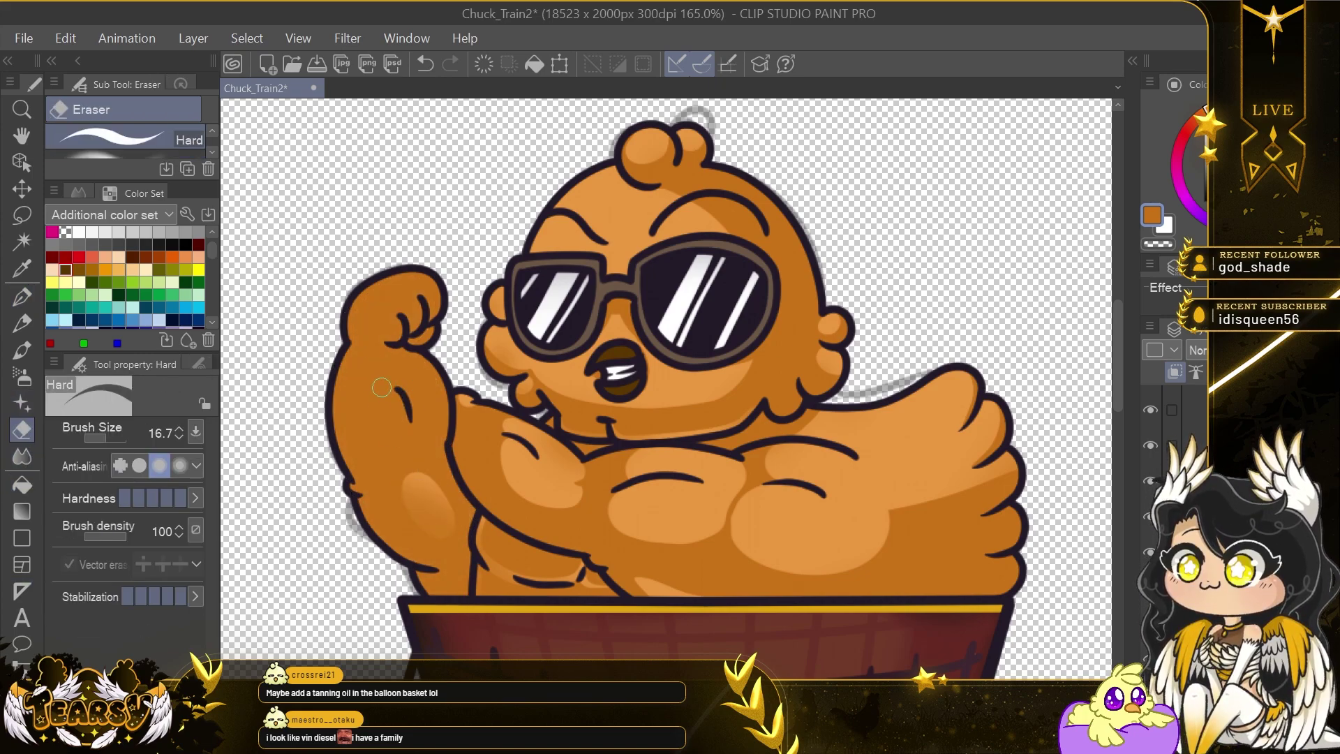
mouse_move(382, 387)
mouse_down()
mouse_move(390, 435)
mouse_move(417, 384)
mouse_move(431, 399)
mouse_move(424, 434)
mouse_up()
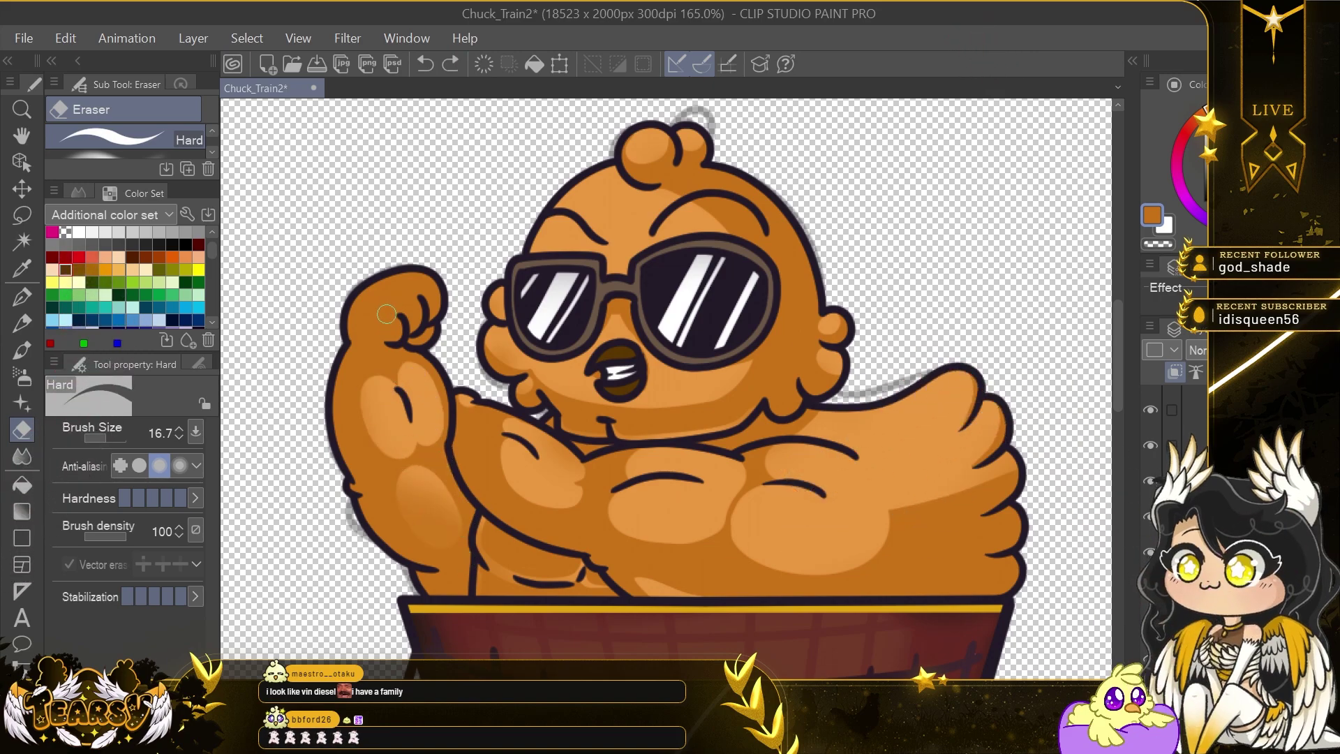
Shade the raised fist around the fingers with the Turnip pen and clean up the edges with the Hard eraser.
click(23, 296)
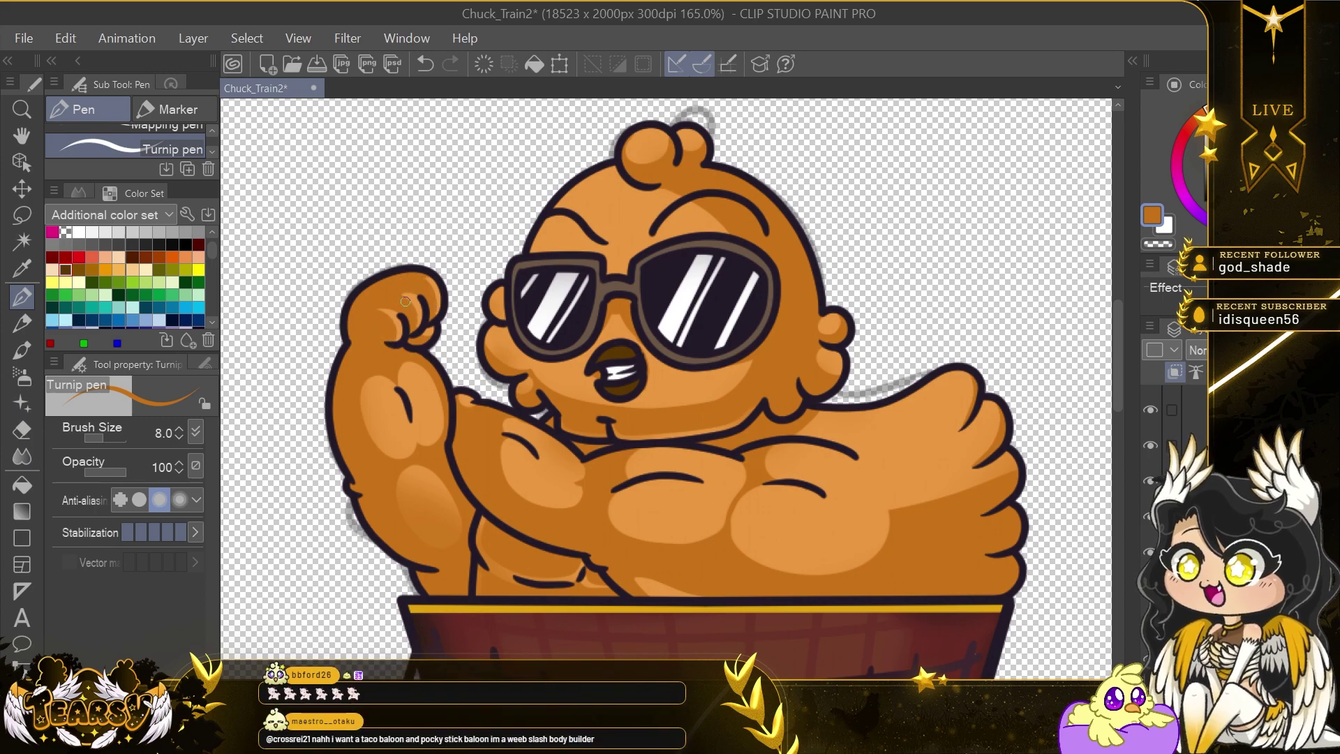
click(23, 431)
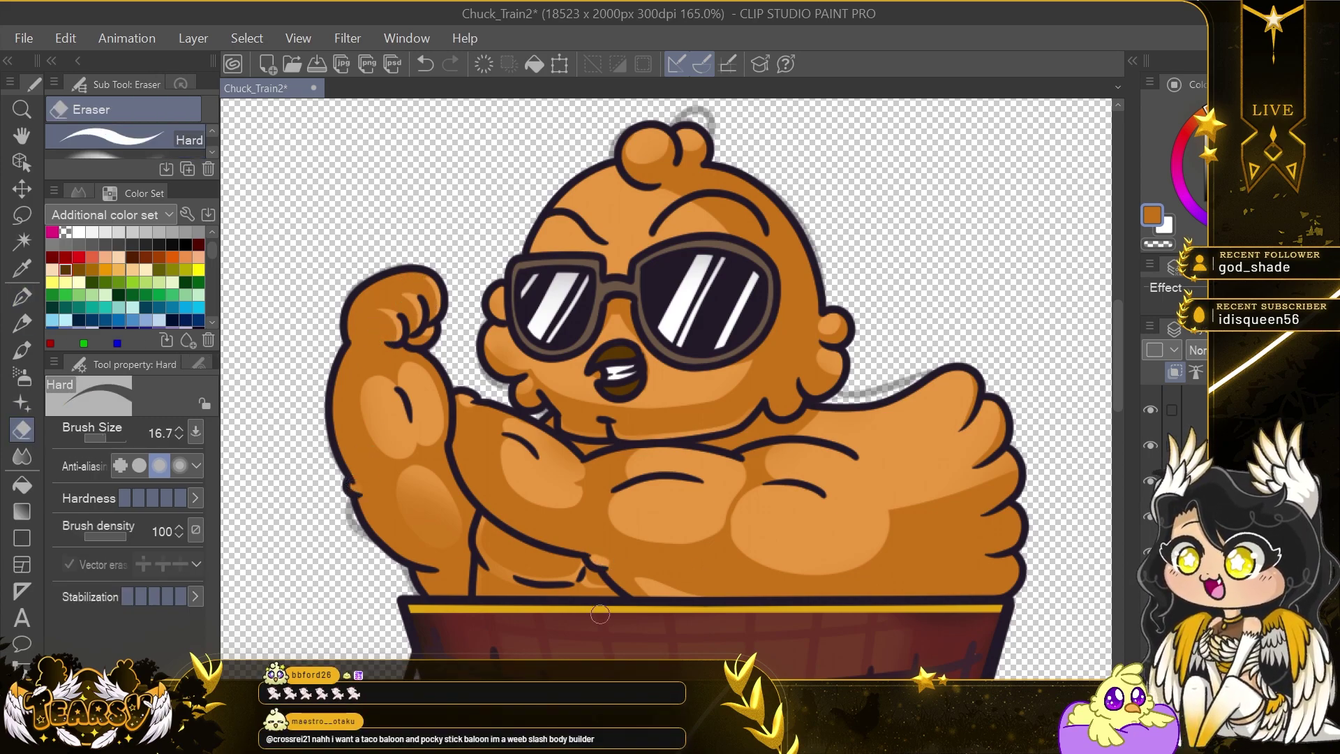
key(p)
click(28, 427)
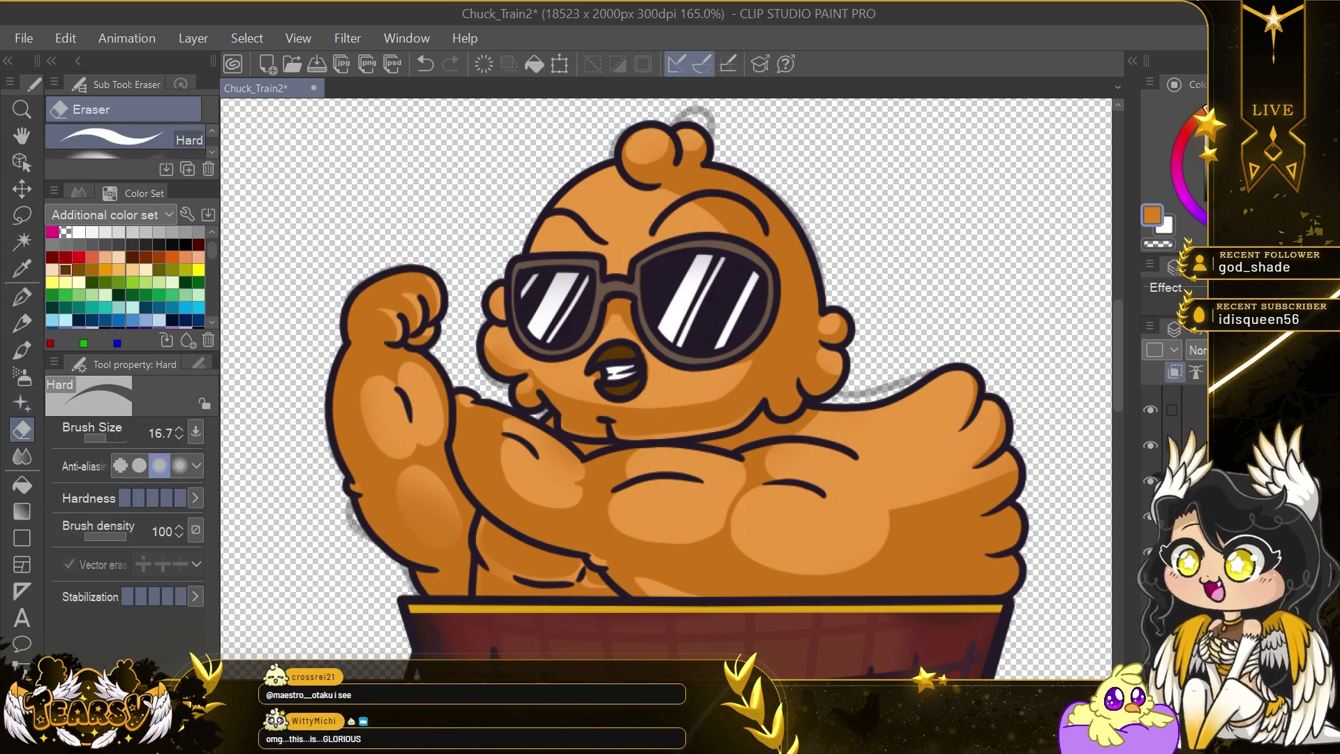
Sample the body's dark orange shading and adjust it to a deeper brownish orange for use with the Turnip pen.
click(1152, 215)
click(602, 214)
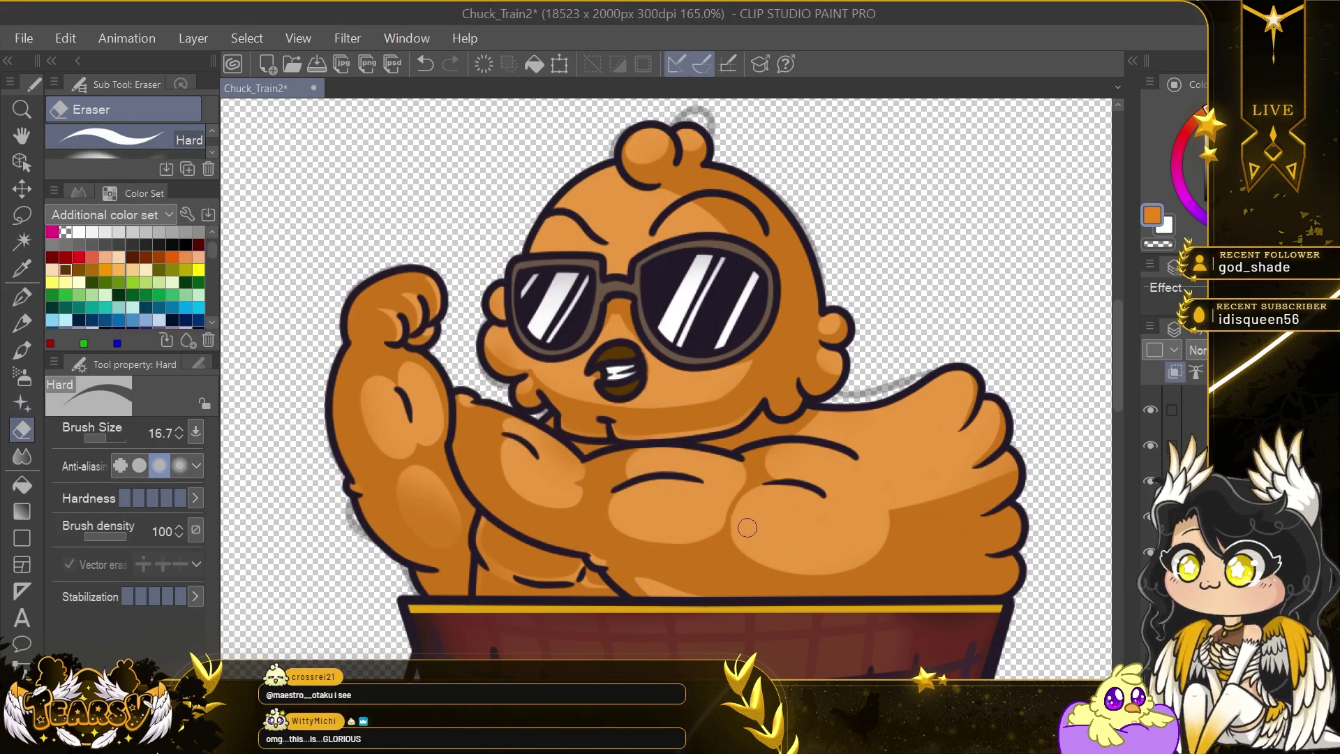
key(p)
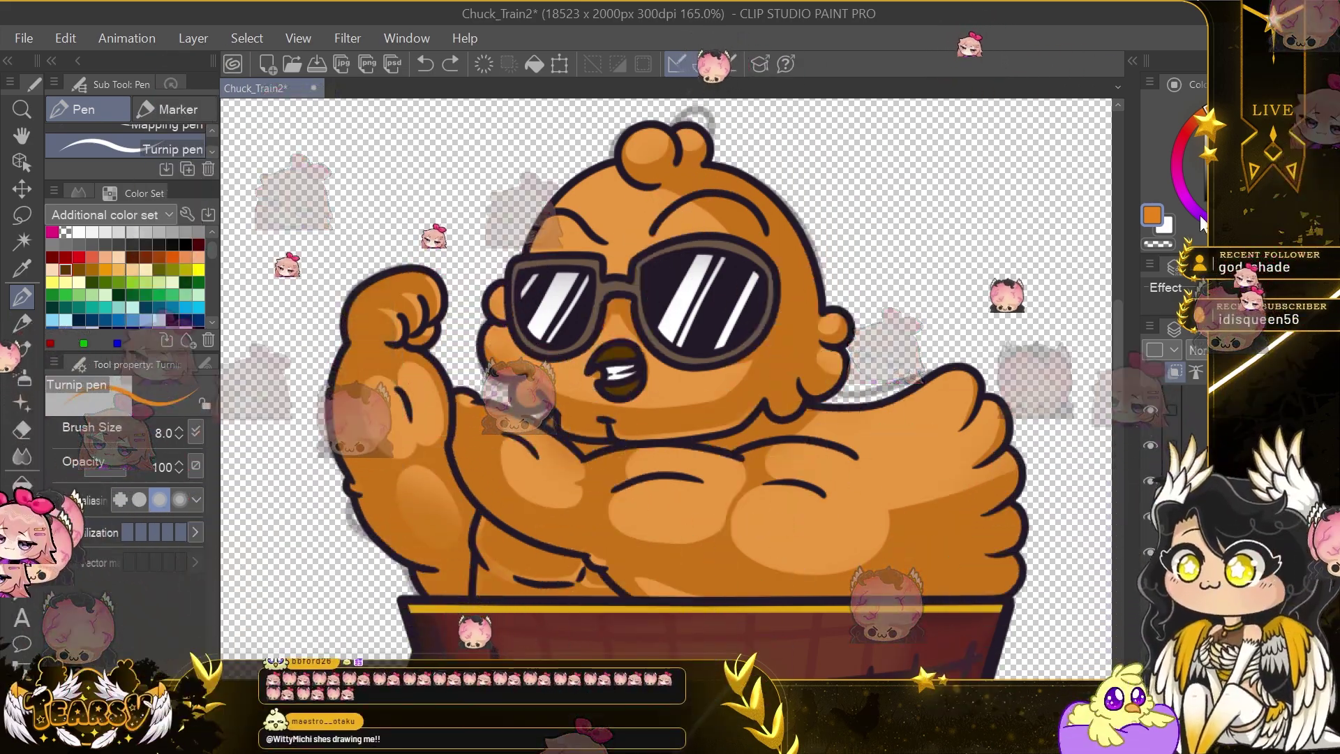
click(23, 270)
click(963, 537)
click(1152, 215)
click(605, 212)
click(23, 296)
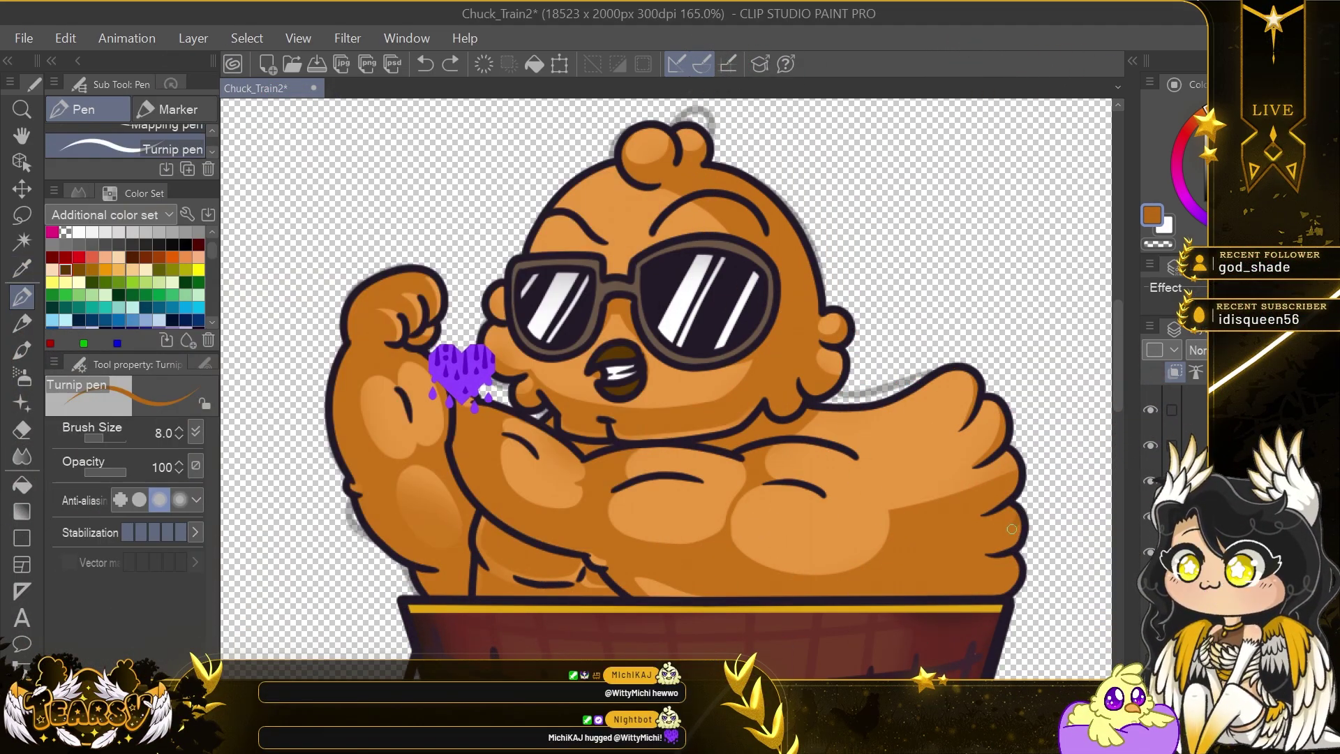
Outline a deeper shadow along the lower body and the underside of the bent arm with the Turnip pen and fill it.
drag(1011, 528, 925, 549)
drag(654, 558, 616, 567)
key(ctrl+z)
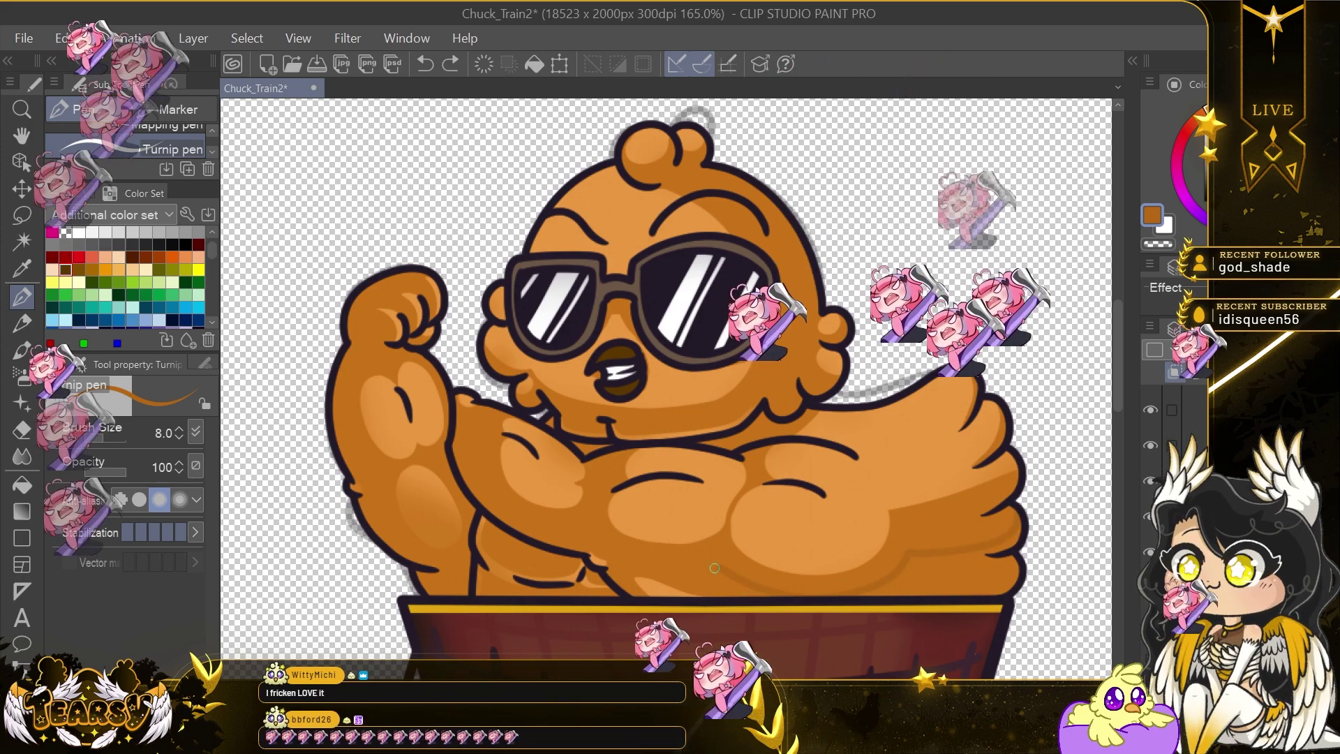
key(g)
click(840, 649)
key(p)
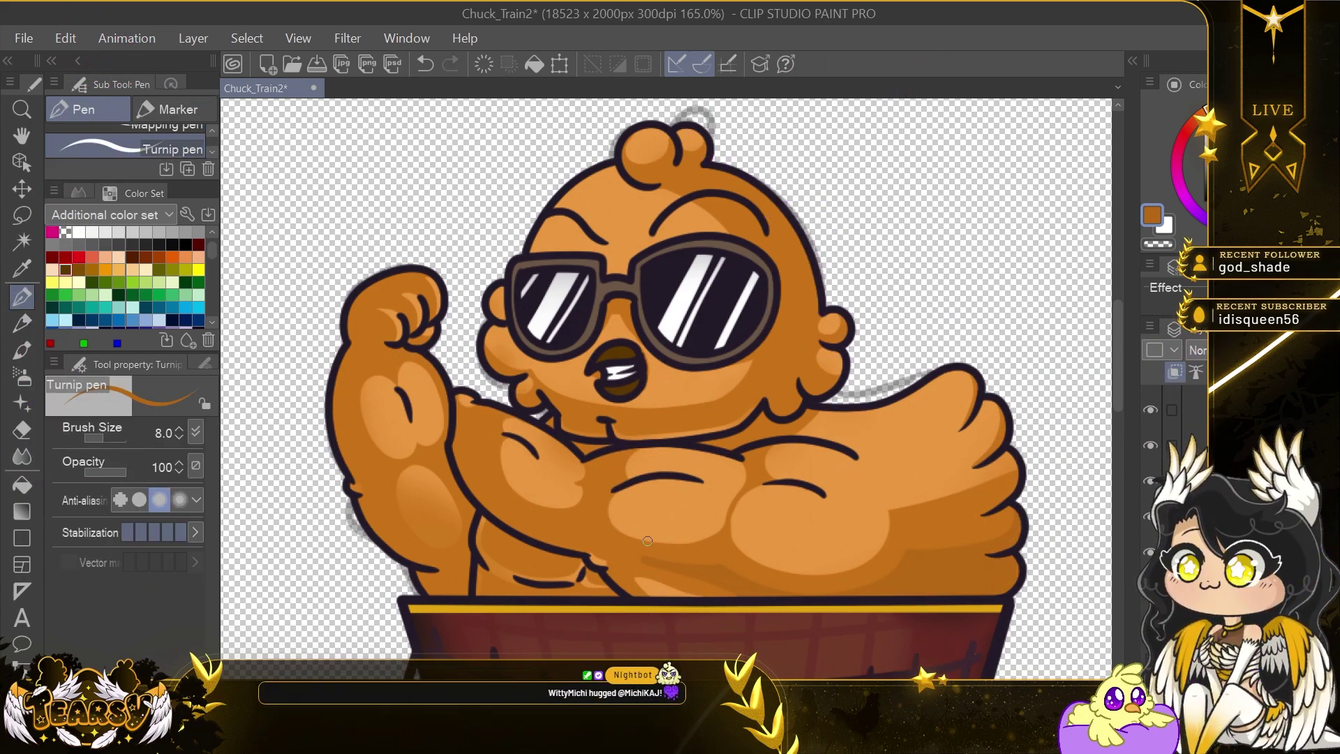
mouse_move(453, 431)
mouse_down()
mouse_move(504, 516)
mouse_move(576, 545)
mouse_up()
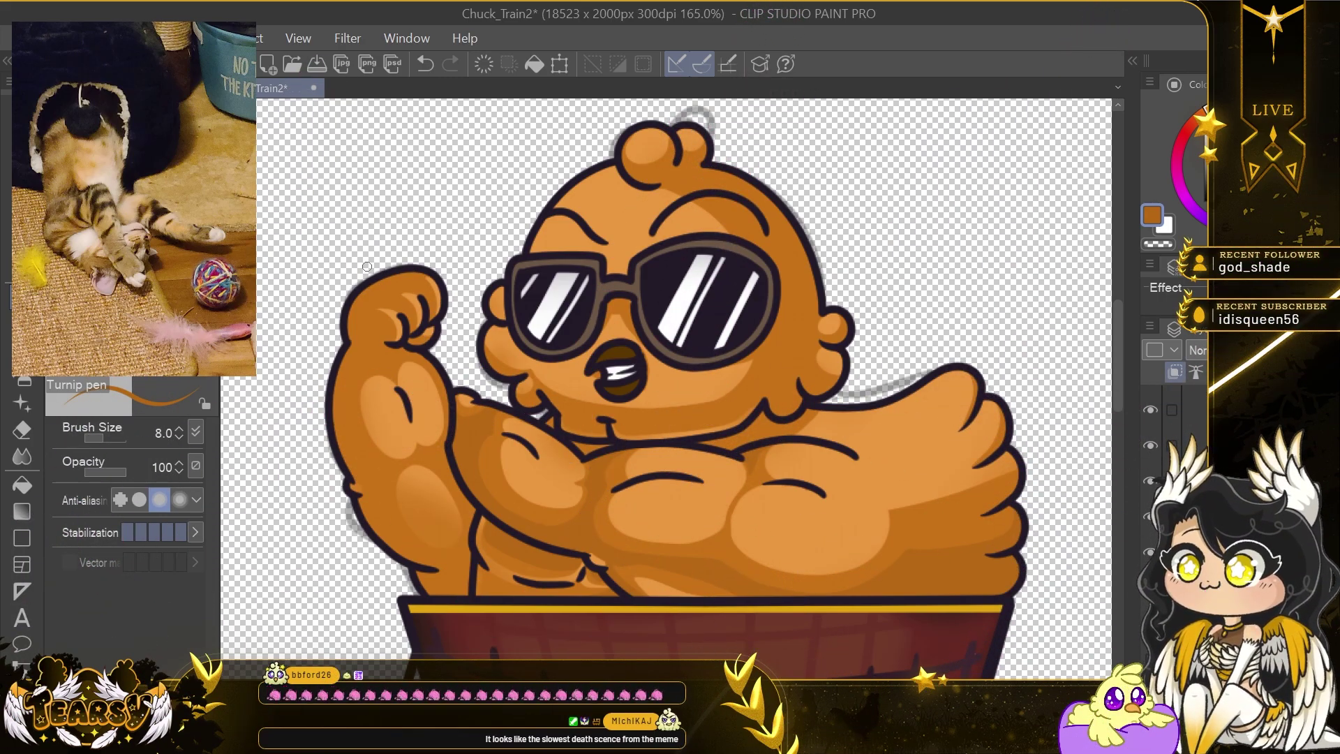
Outline and fill deeper shadows on the raised fist and extend them to the lower right of the face with the Turnip pen.
key(ctrl+z)
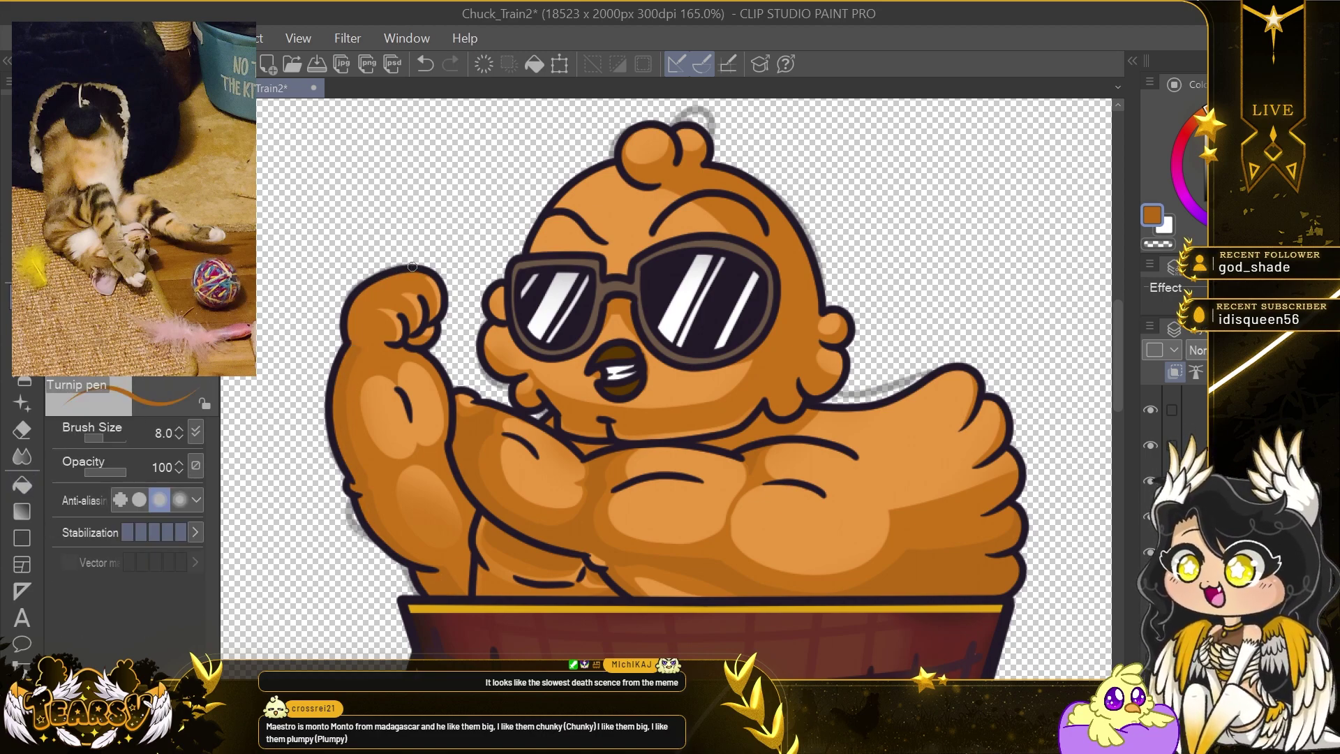
drag(379, 301, 358, 319)
key(g)
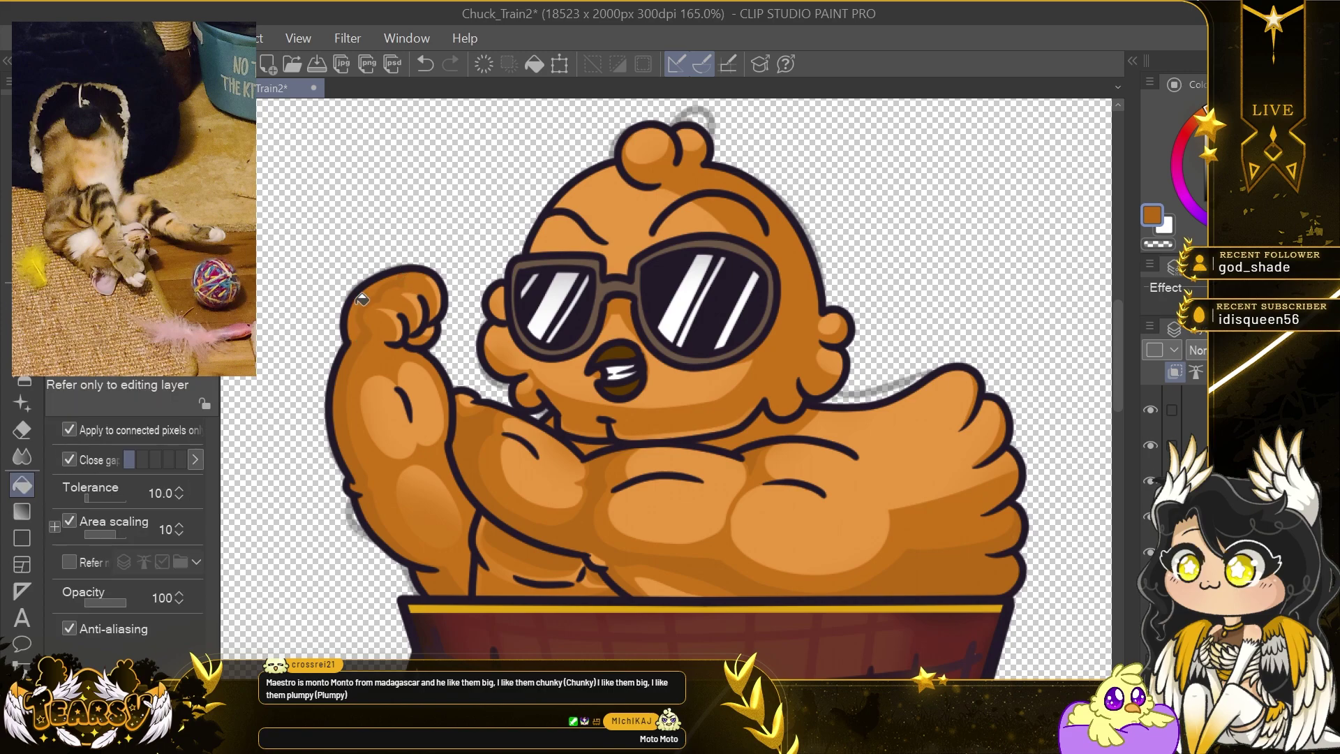
click(365, 294)
key(p)
click(21, 429)
key(p)
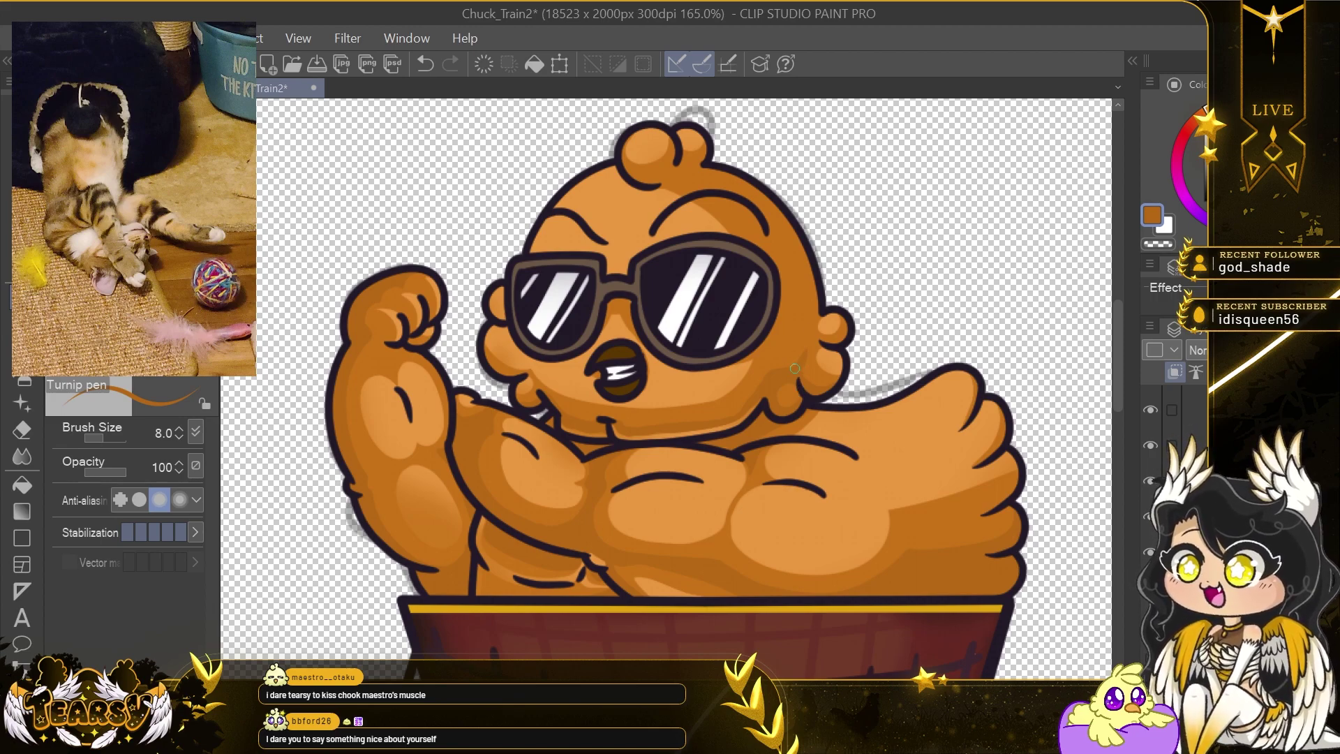
key(ctrl+z)
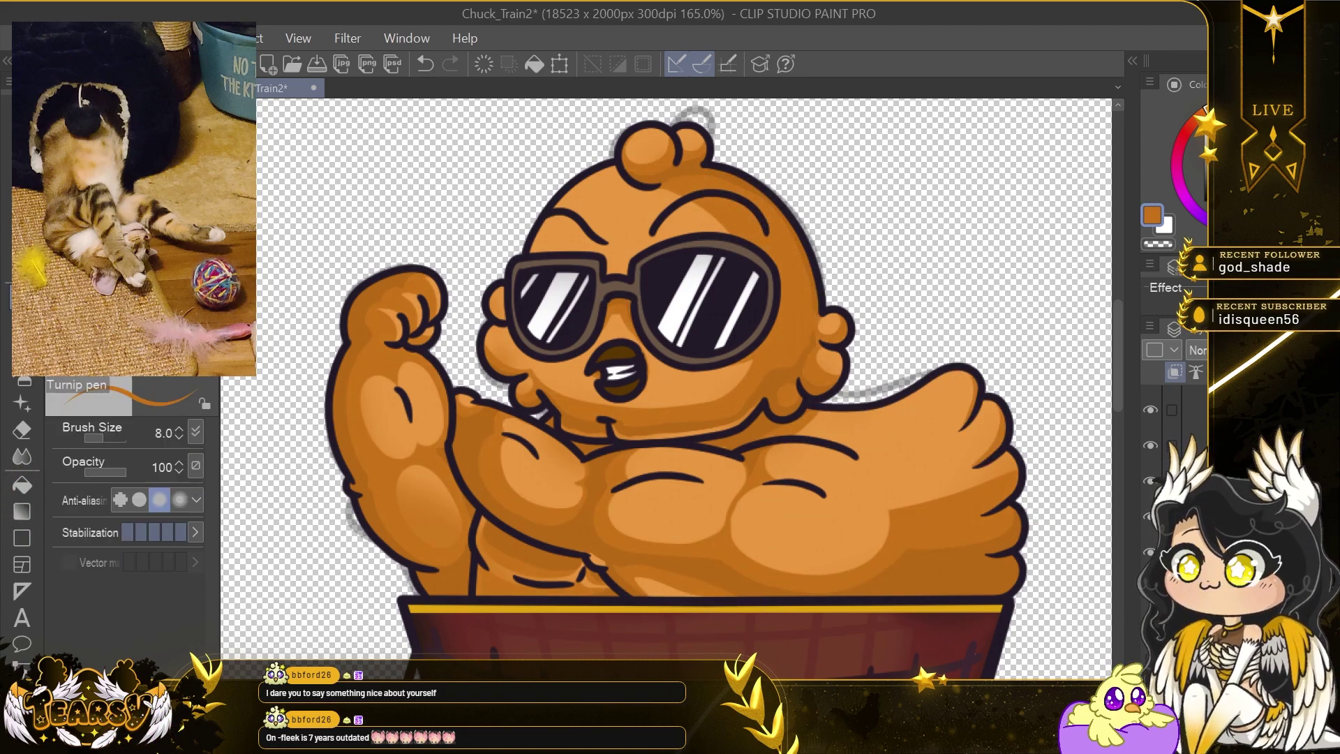
click(32, 430)
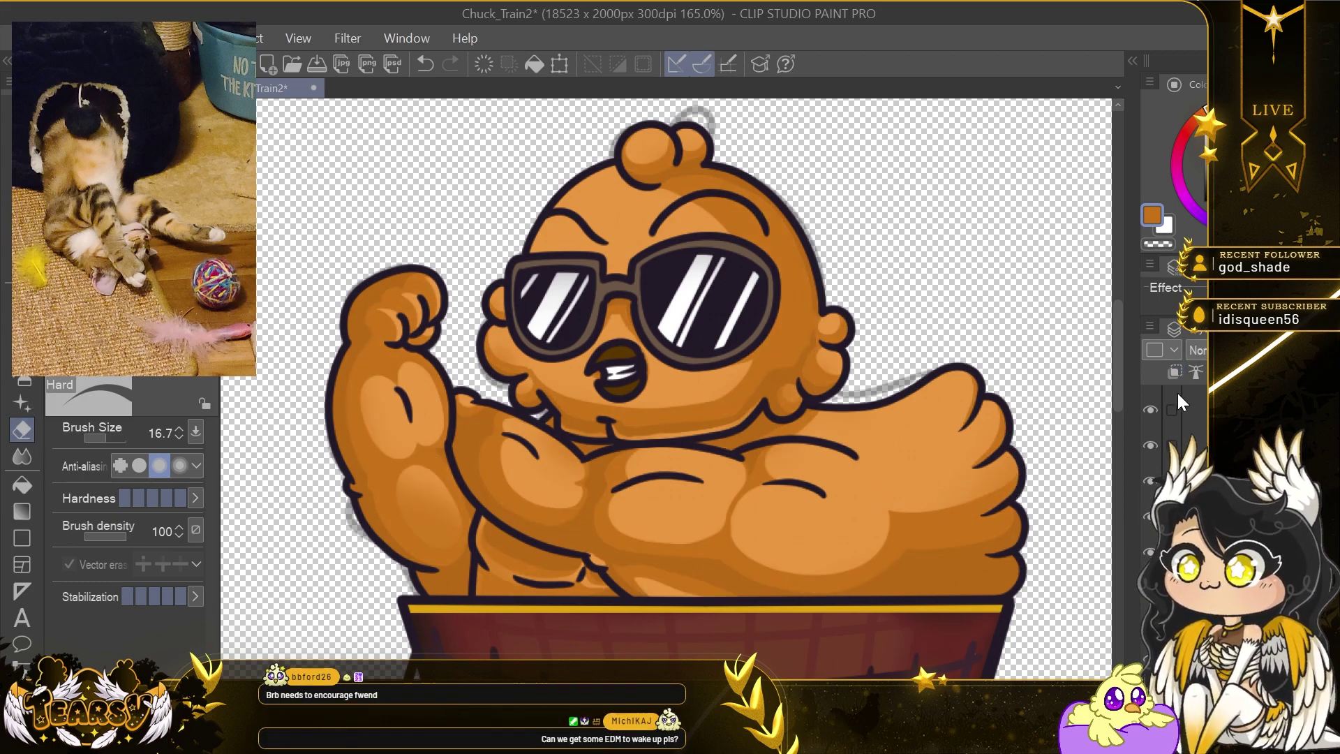
Choose a light peach highlight colour for the Turnip pen and save the illustration.
key(i)
double_click(1152, 215)
click(607, 213)
key(p)
scroll(618, 347, up, 3)
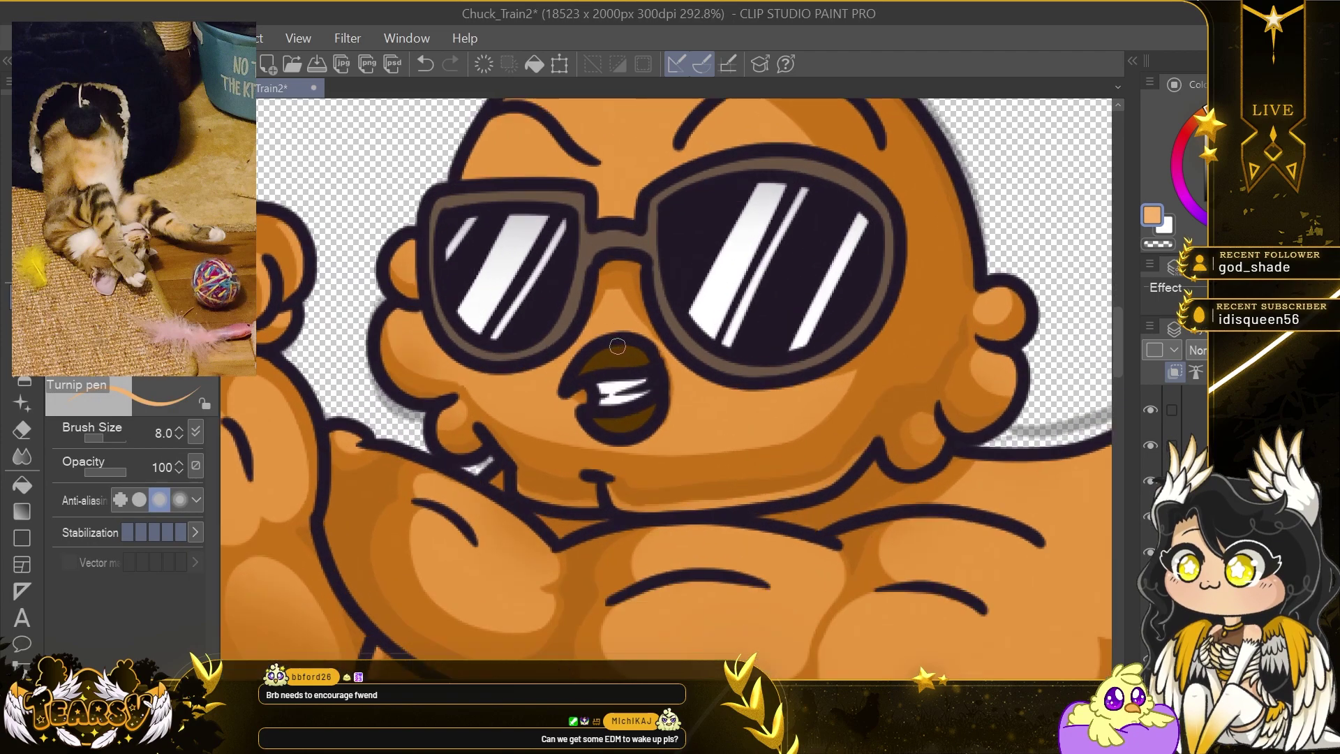
key(ctrl+s)
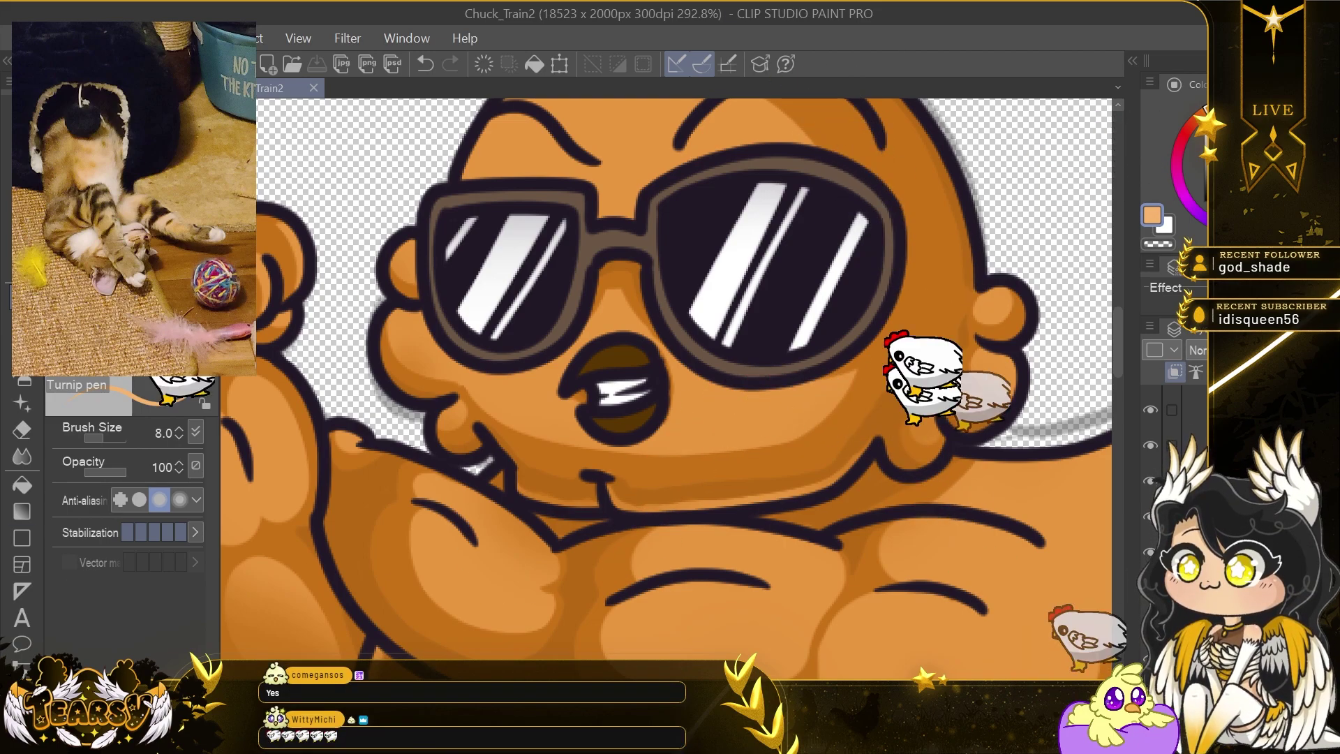
Paint light peach highlights on the head tuft and the left cheek tufts with the size 8 Turnip pen, undoing unsatisfactory strokes.
drag(646, 264, 651, 434)
key(ctrl+z)
drag(710, 139, 634, 199)
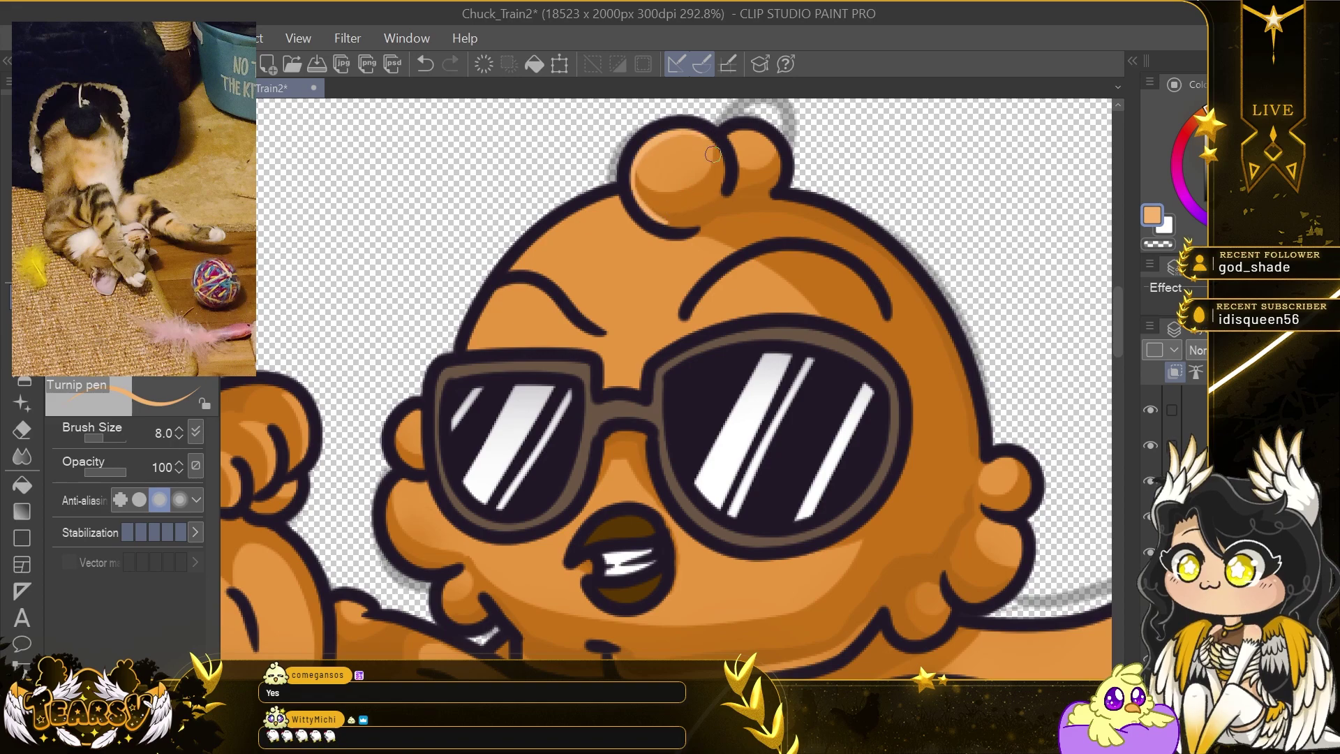
key(ctrl+z)
drag(711, 141, 666, 226)
key(ctrl+z)
key(ctrl+z)
drag(712, 143, 651, 224)
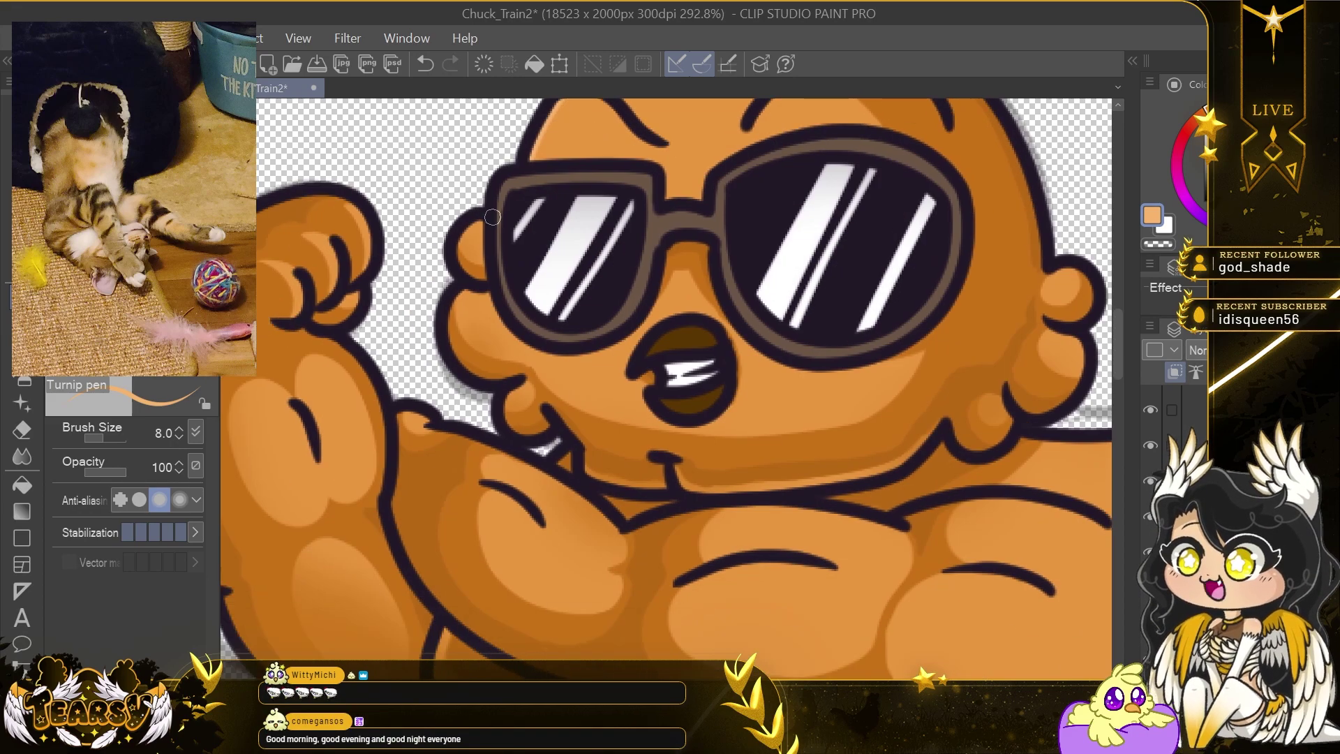
scroll(612, 206, down, 3)
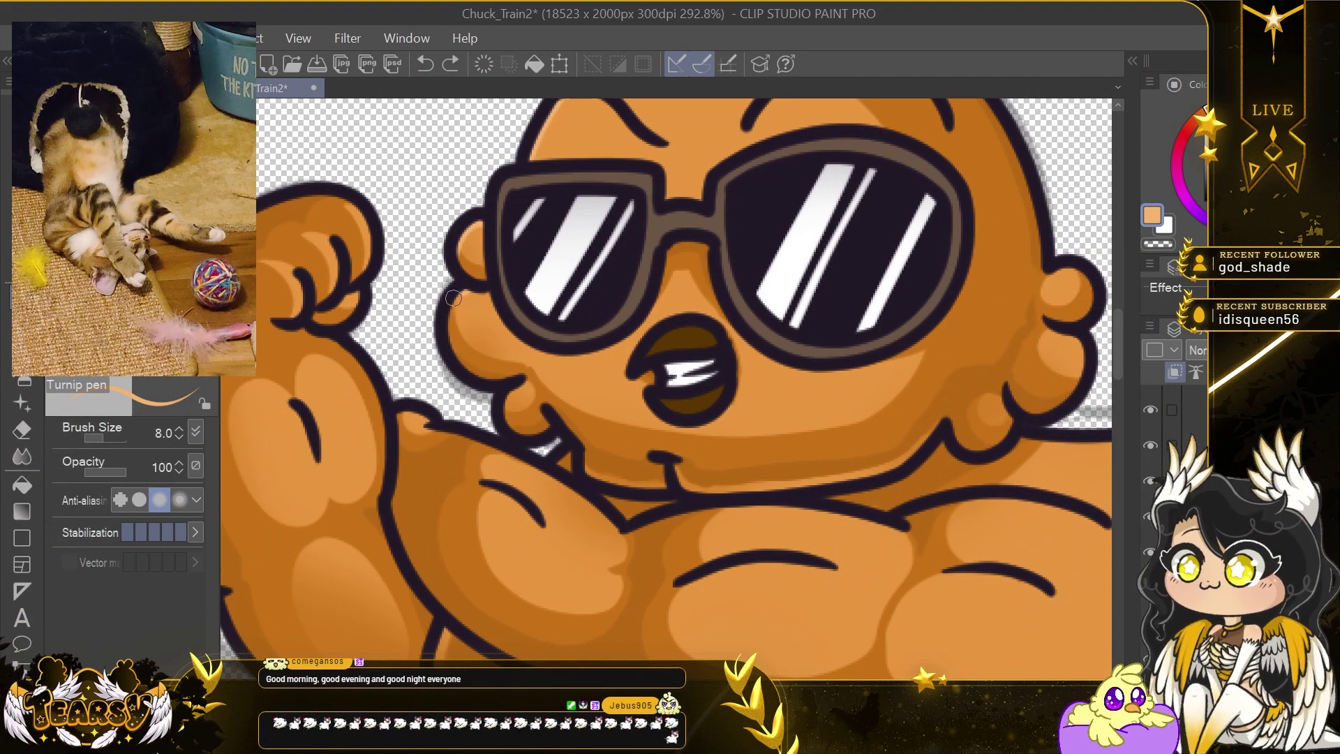
mouse_move(457, 308)
mouse_down()
mouse_move(506, 381)
mouse_move(450, 305)
mouse_move(485, 312)
mouse_move(519, 381)
mouse_move(527, 431)
mouse_up()
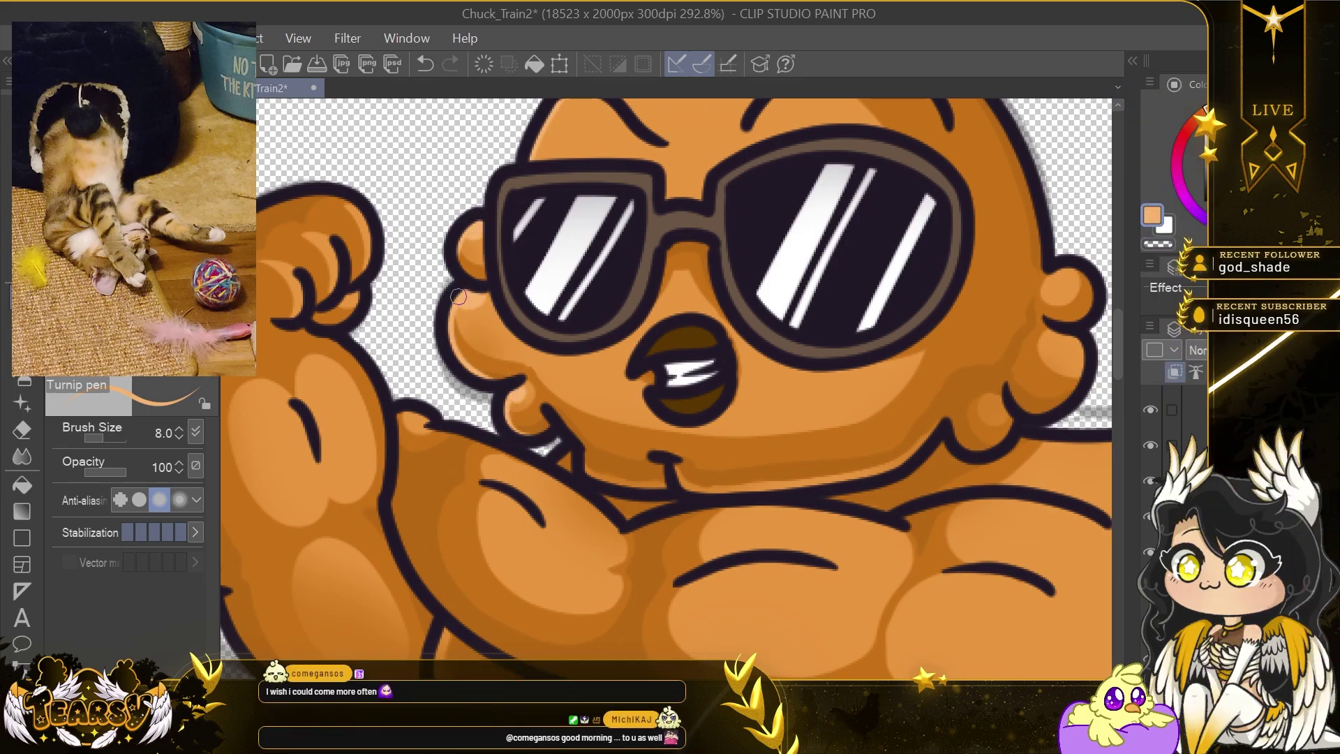
Draw thin peach highlights along the edges of the bent arm, chest and belly, touching them up with the eraser.
scroll(458, 296, down, 3)
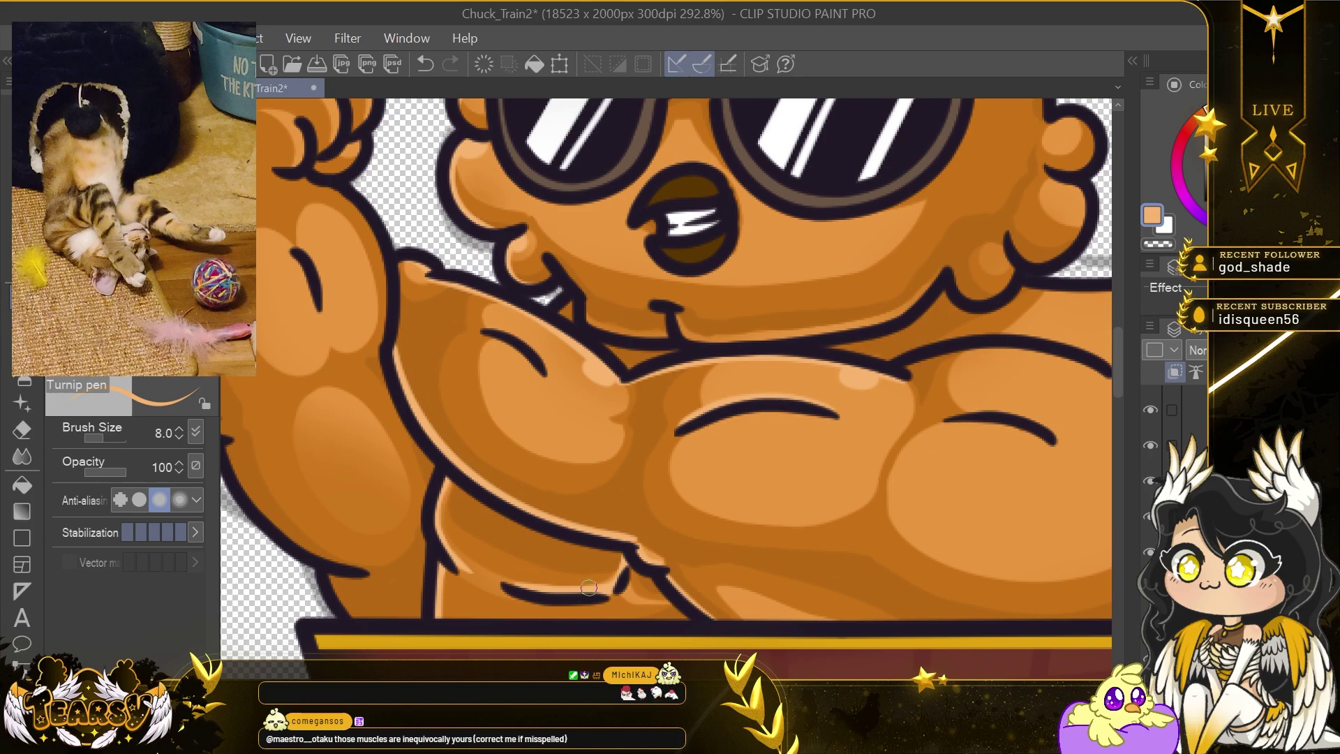
key(e)
mouse_move(656, 596)
mouse_down()
mouse_move(670, 609)
mouse_move(662, 593)
mouse_up()
key(p)
drag(811, 547, 706, 585)
drag(394, 366, 439, 401)
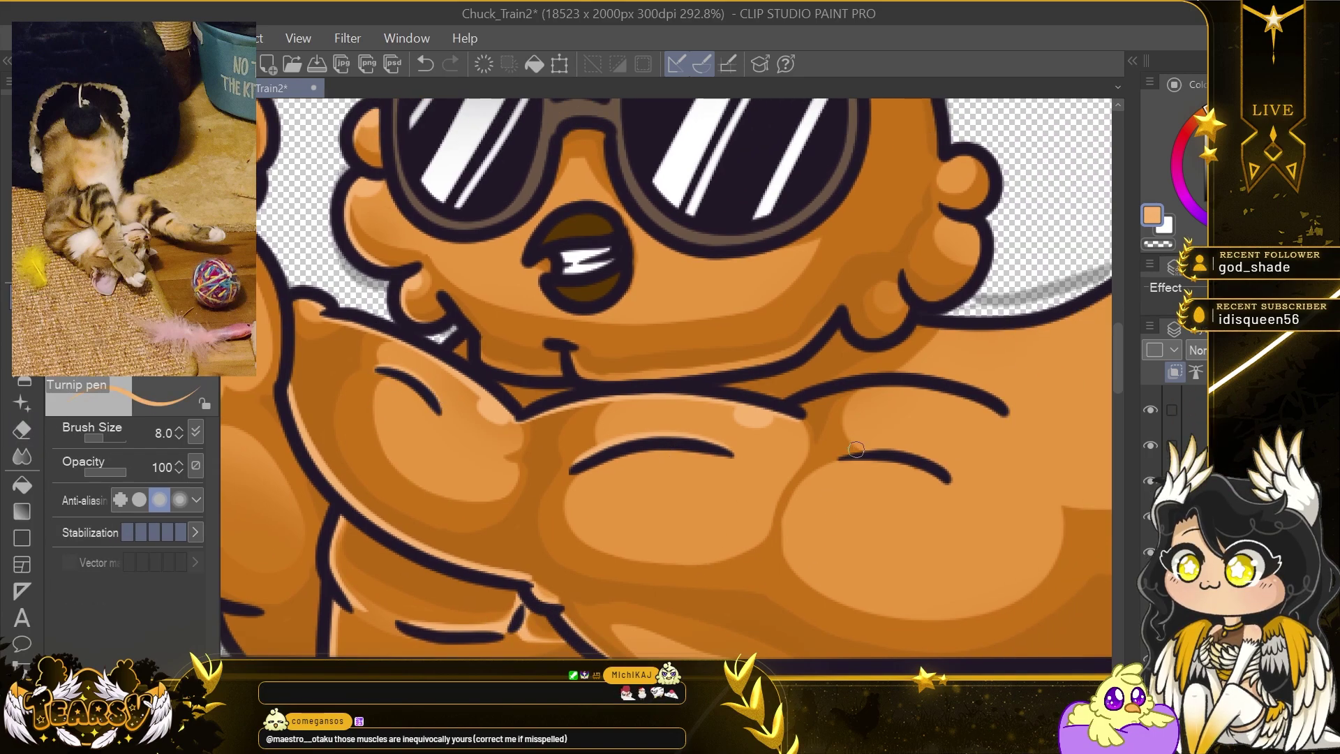
Draw light peach highlights along the chest folds, the right side of the head and cheek tufts, and the wing's feather edges, undoing unsatisfactory strokes.
key(ctrl+z)
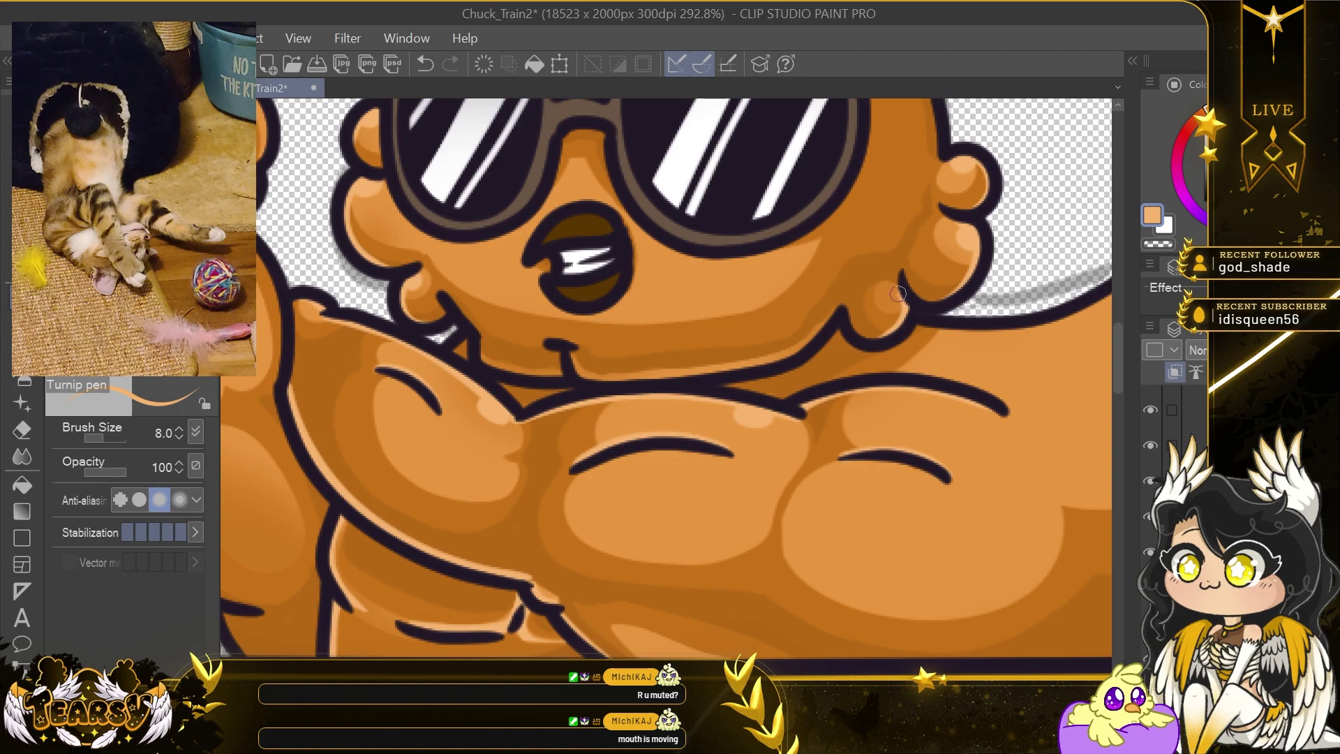
key(ctrl+z)
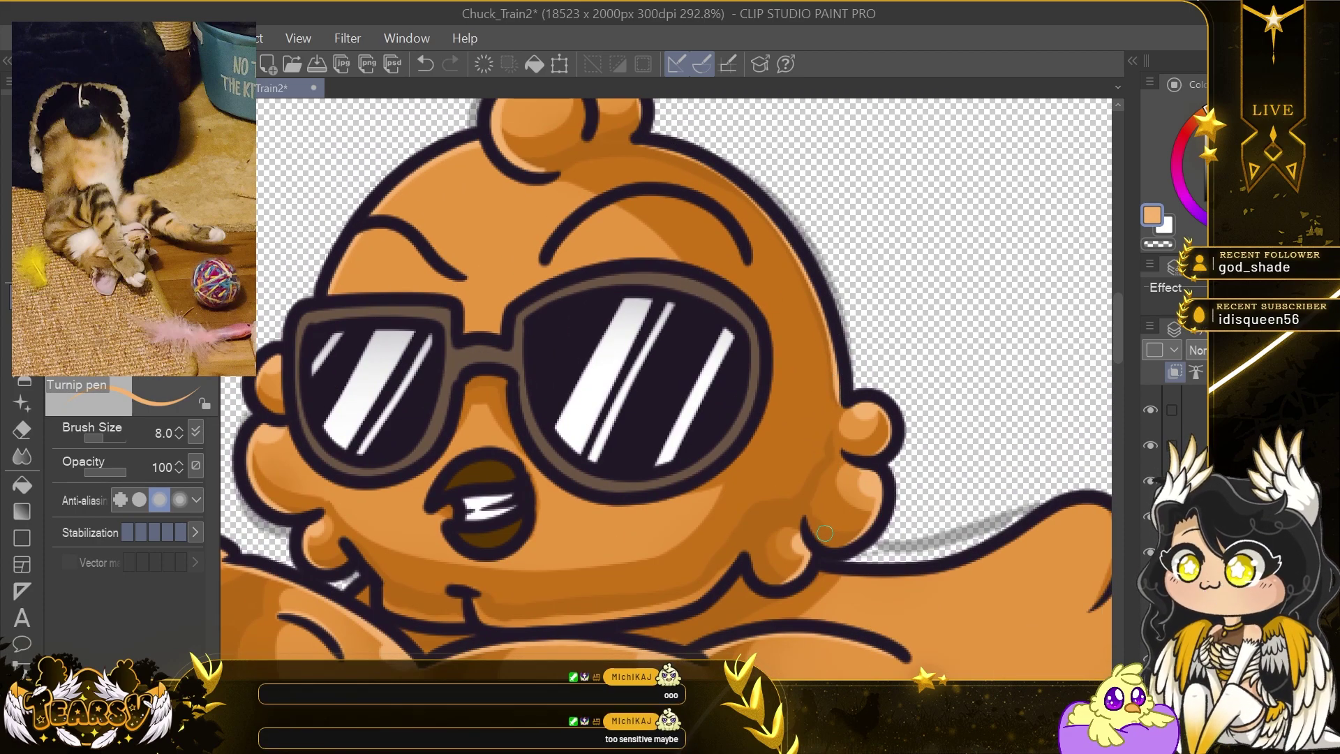
scroll(824, 534, down, 5)
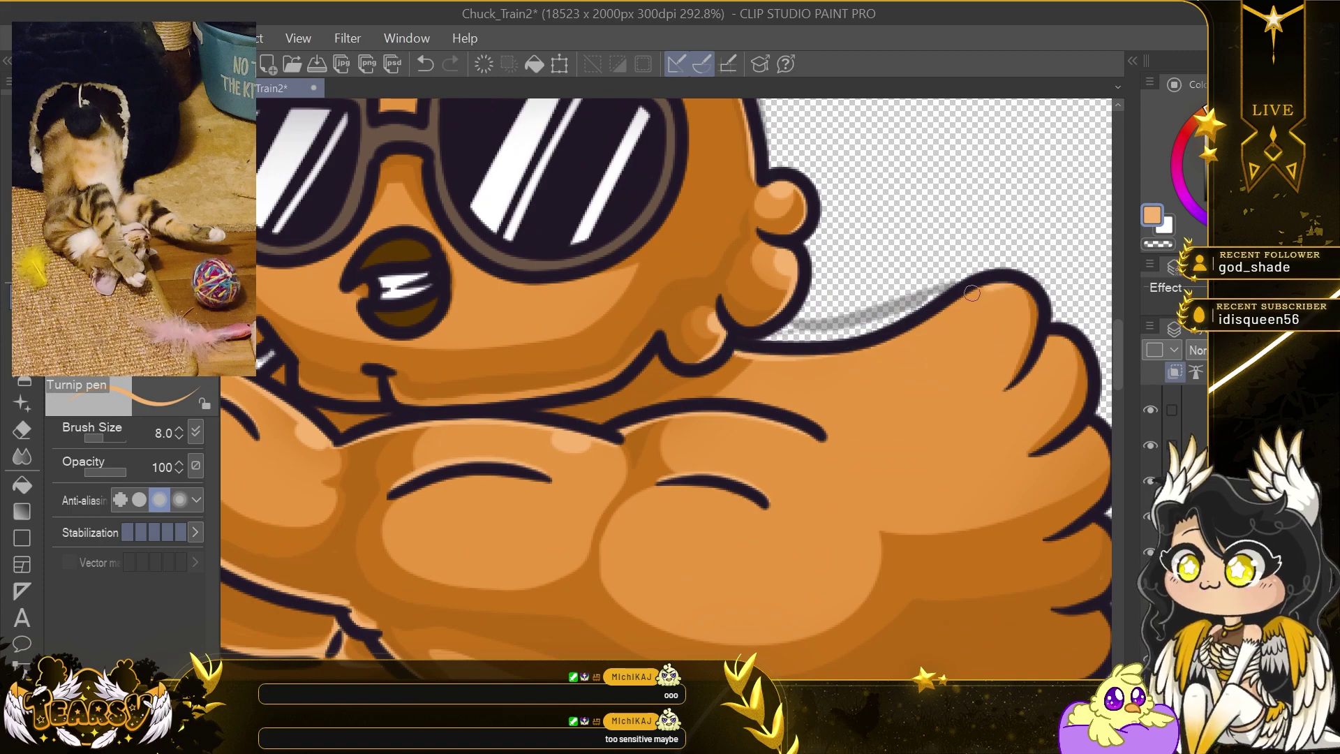
drag(1043, 340, 919, 291)
key(ctrl+z)
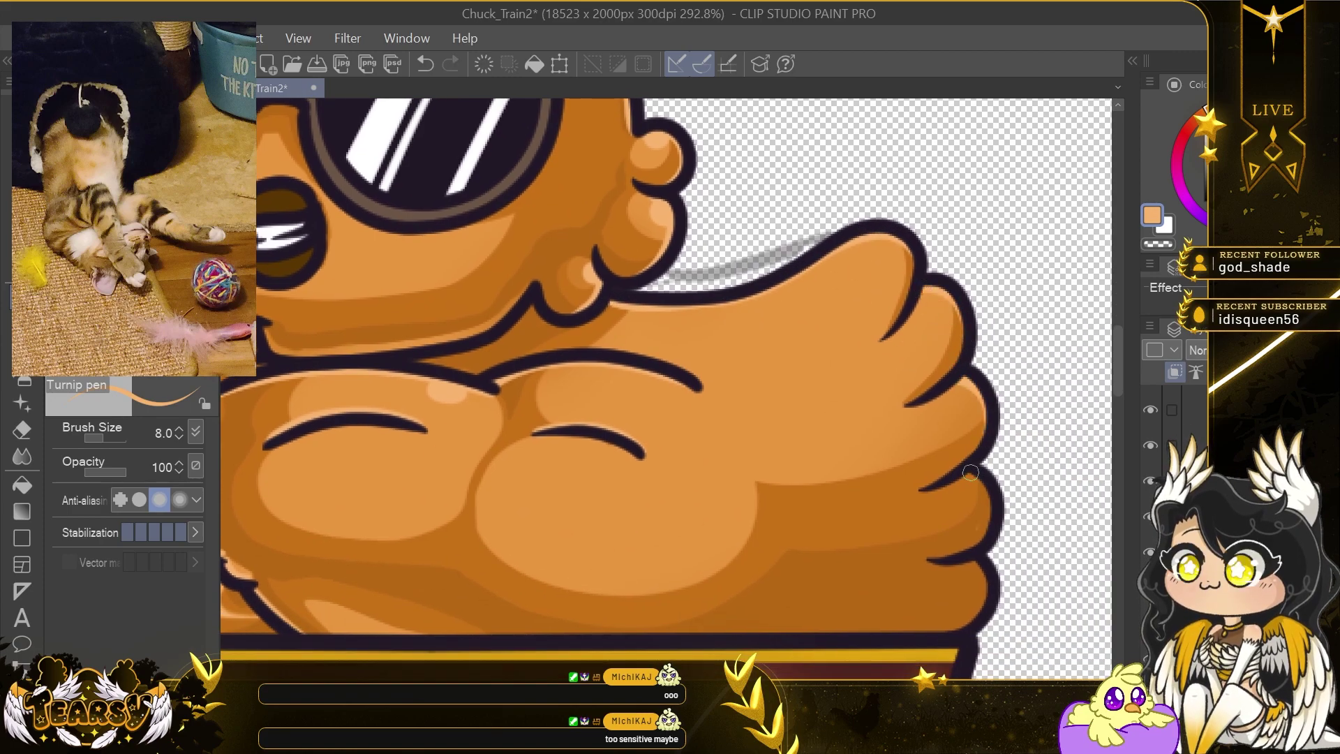
drag(975, 559, 984, 611)
drag(391, 425, 996, 590)
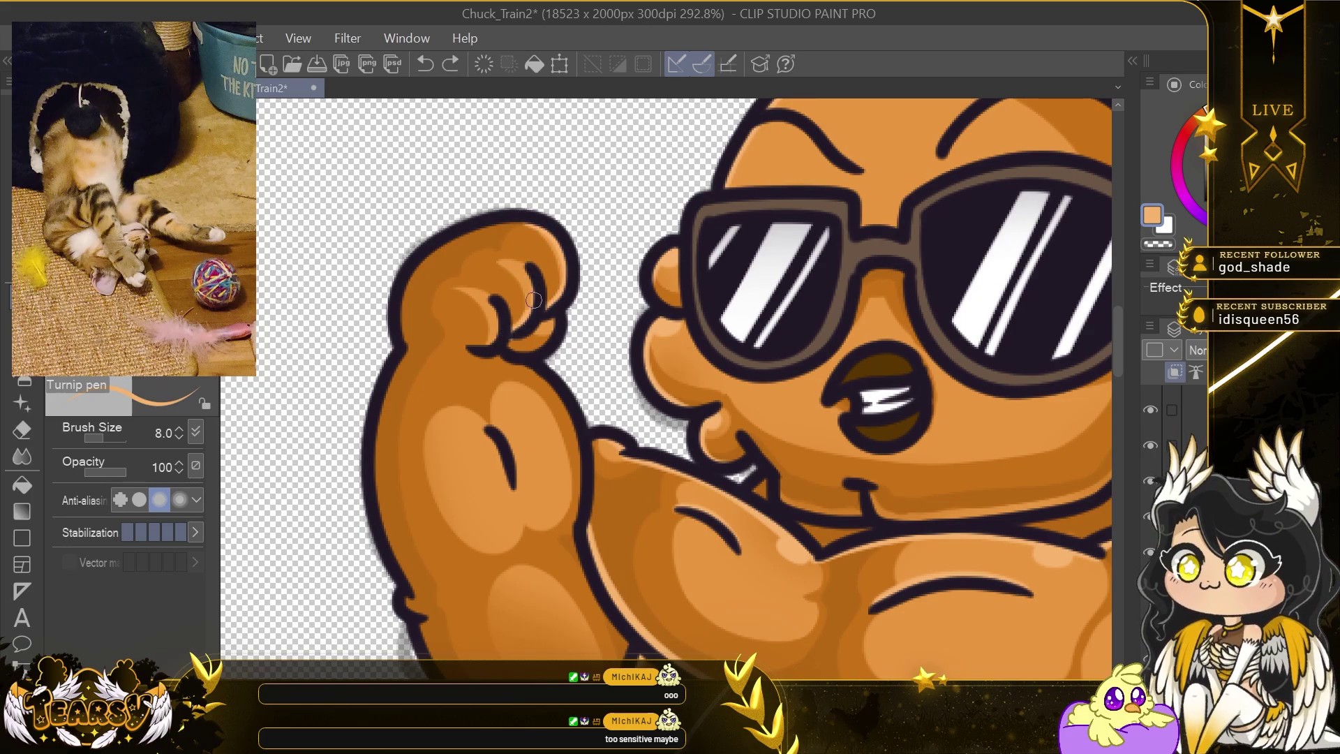
Draw peach highlights on the raised fist's fingers and along the outer edge of the raised arm.
mouse_move(533, 300)
mouse_down()
mouse_move(521, 263)
mouse_move(497, 329)
mouse_up()
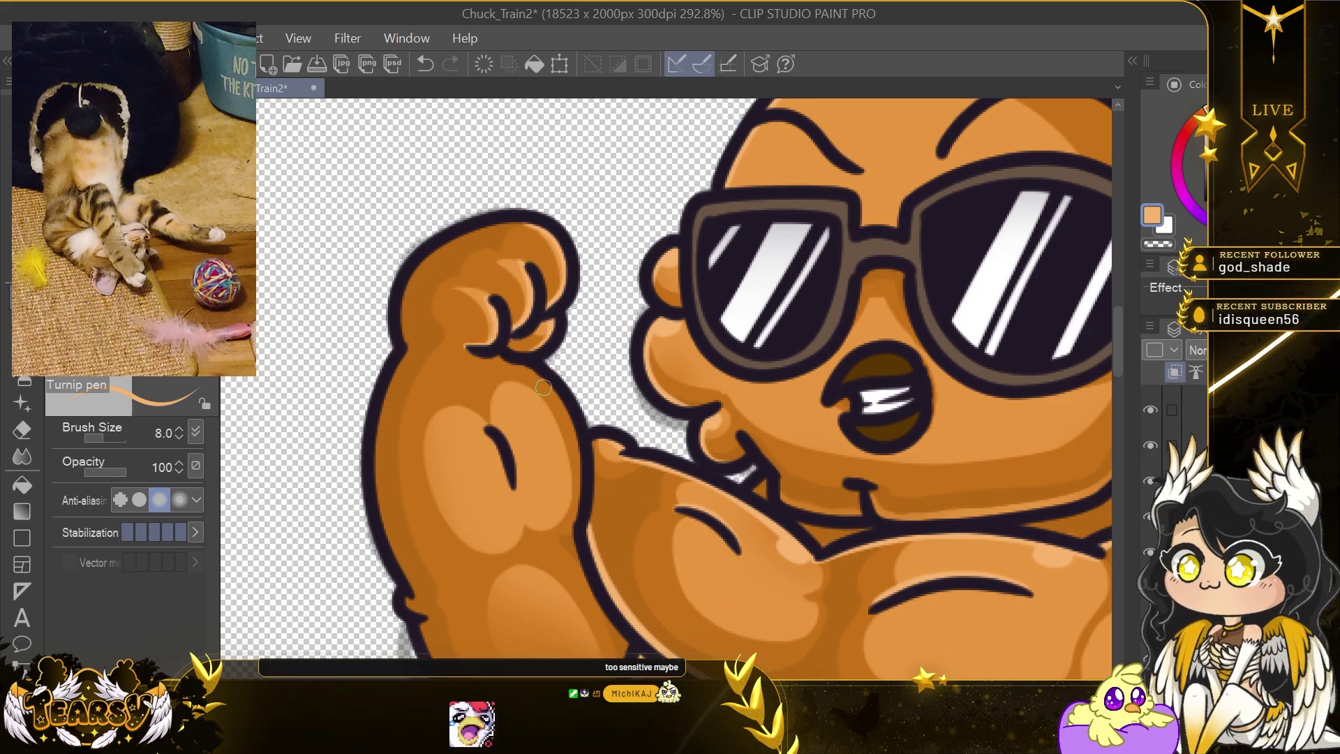
drag(404, 303, 406, 584)
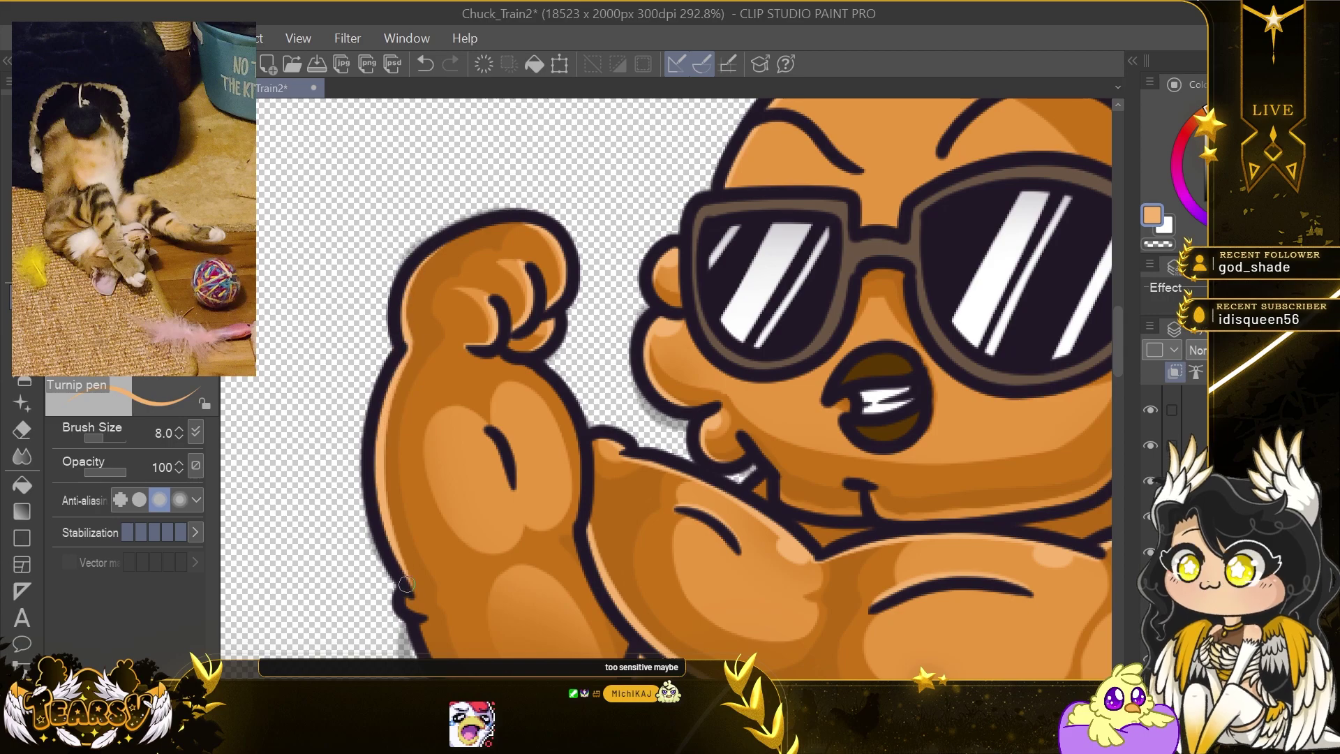
drag(372, 476, 381, 343)
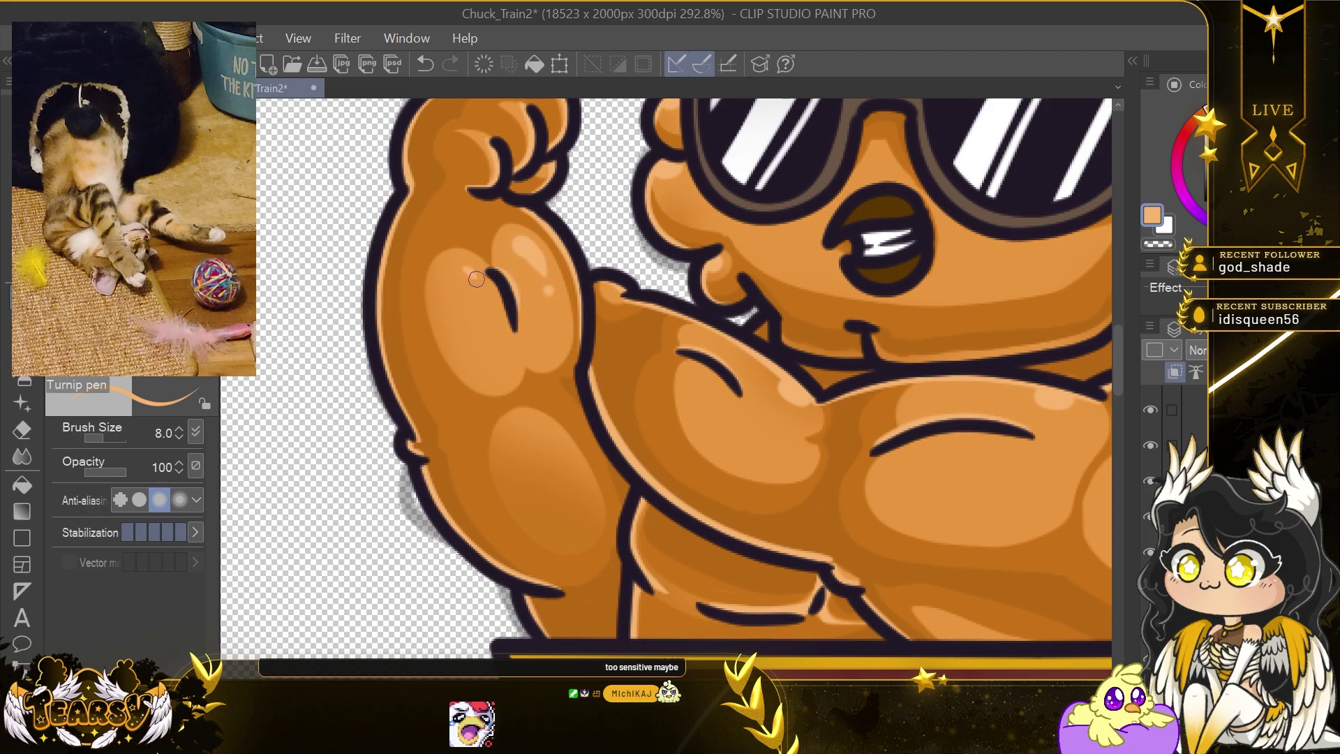
Add peach shine spots to the muscles of both arms and a thin highlight line along the right cheek's shadow edge.
drag(532, 434, 561, 426)
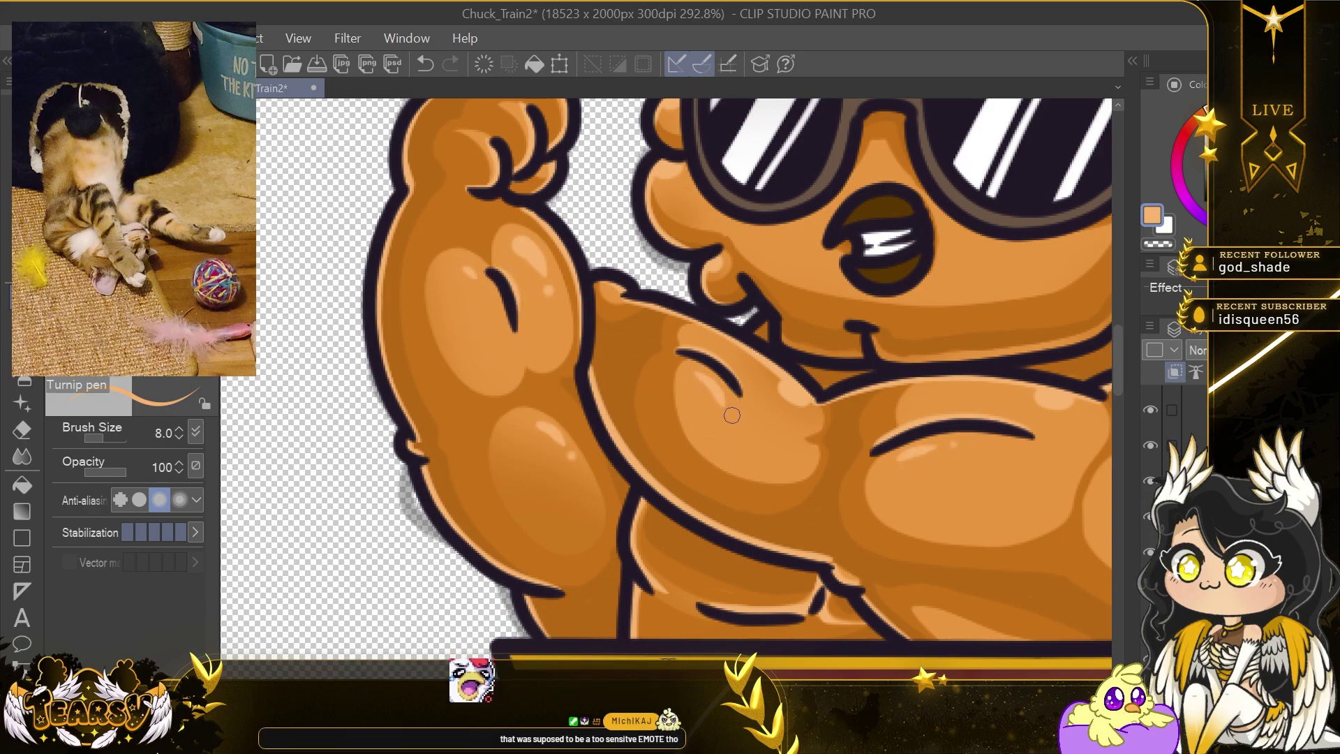
drag(913, 391, 783, 484)
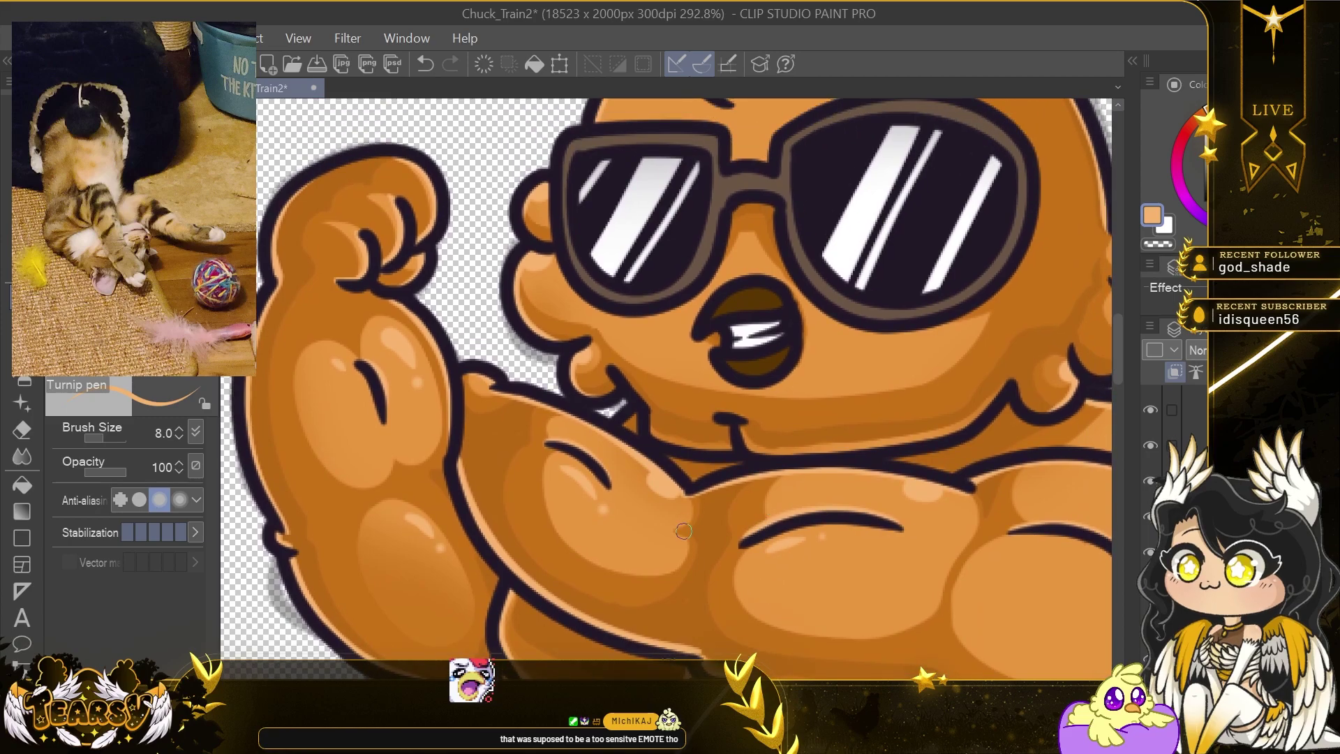
drag(925, 339, 747, 447)
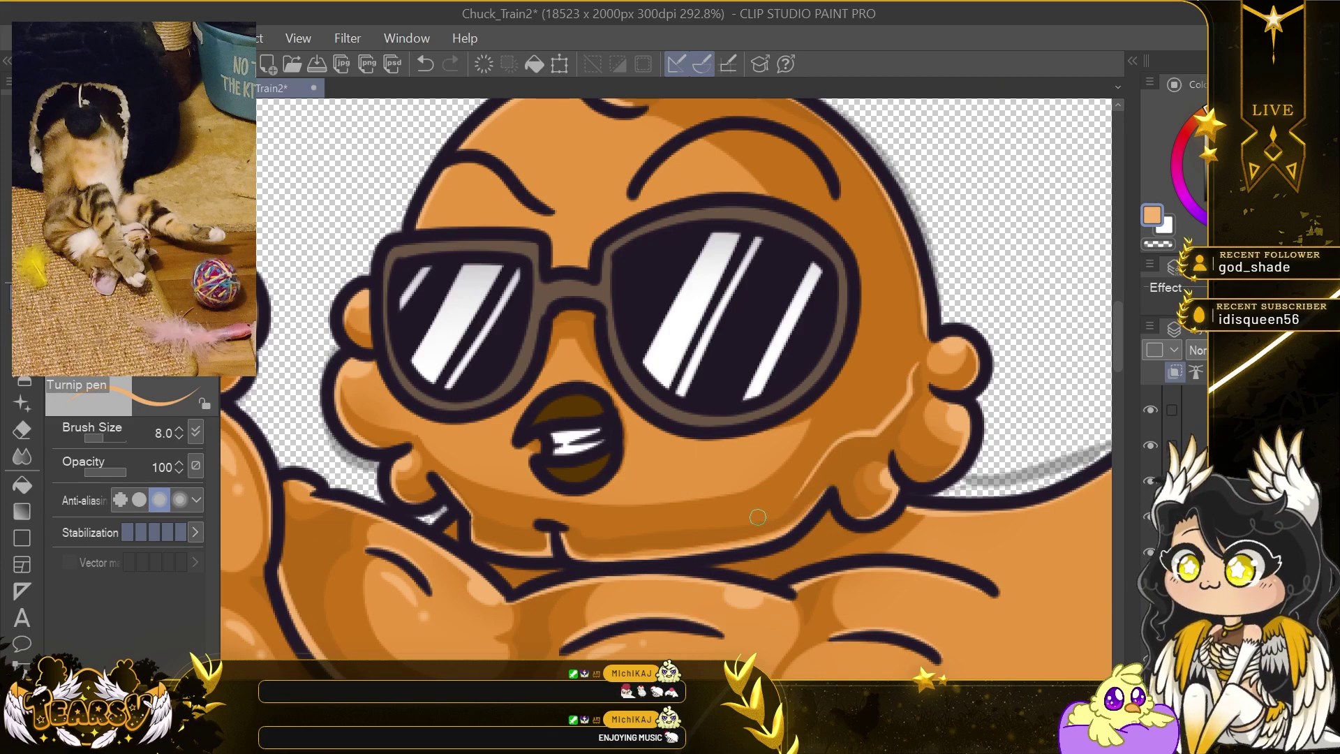
Airbrush soft peach glows over the head and muscles with the size 170 Hard airbrush and set the layer's blending mode to Lighten.
scroll(698, 524, down, 6)
key(b)
scroll(698, 464, up, 2)
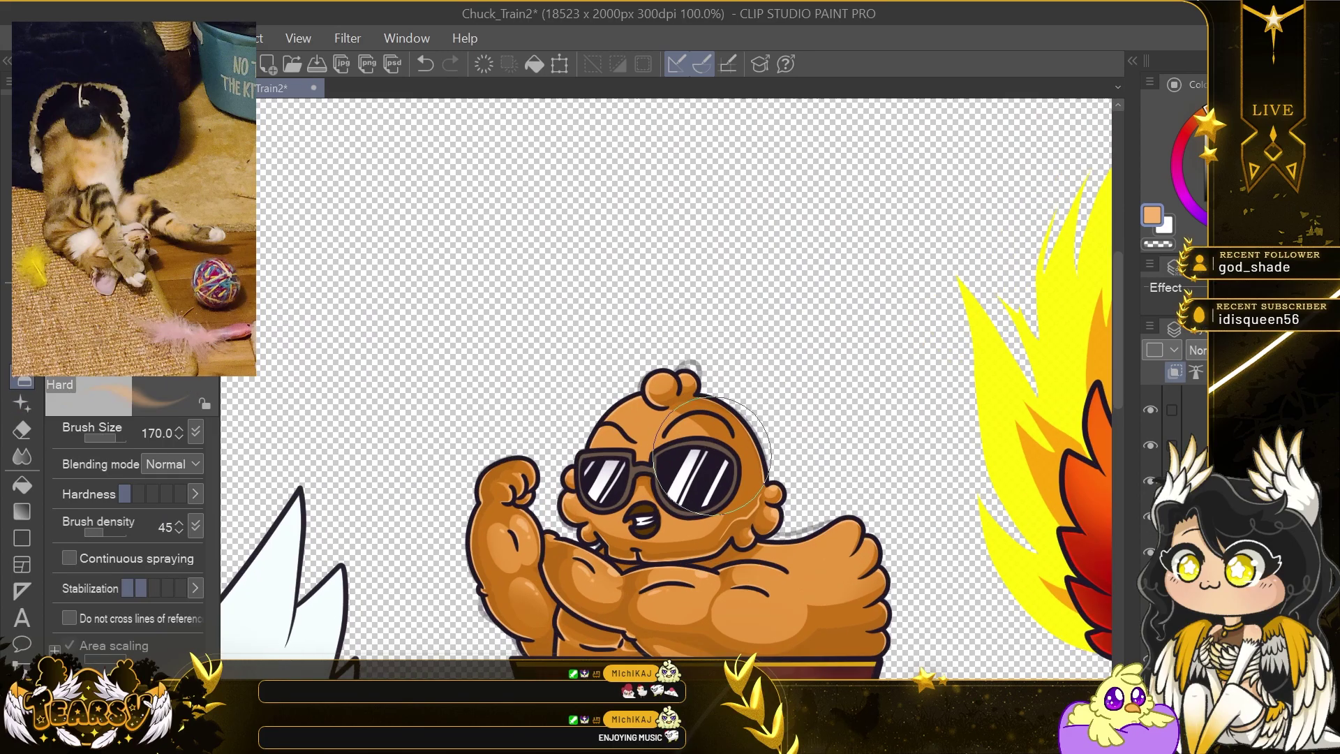
scroll(737, 549, up, 2)
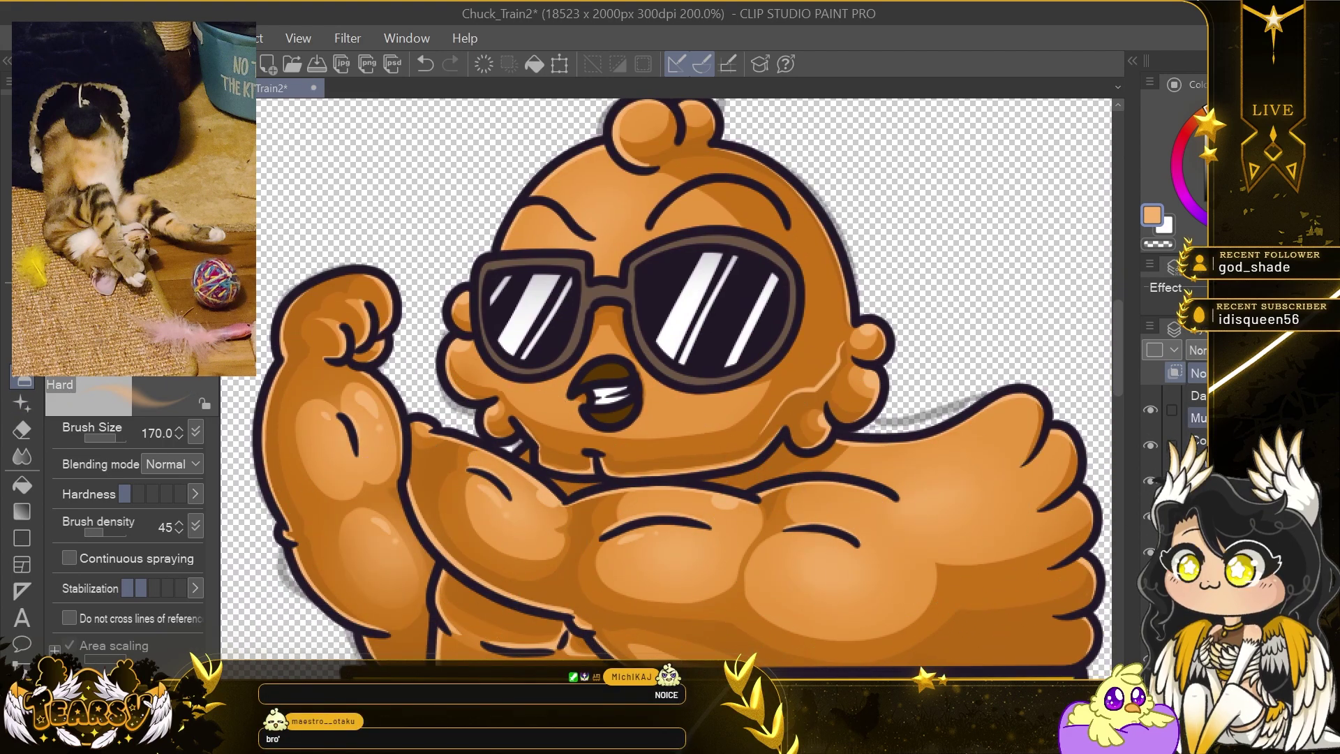
click(1217, 508)
scroll(849, 390, down, 2)
scroll(663, 363, up, 4)
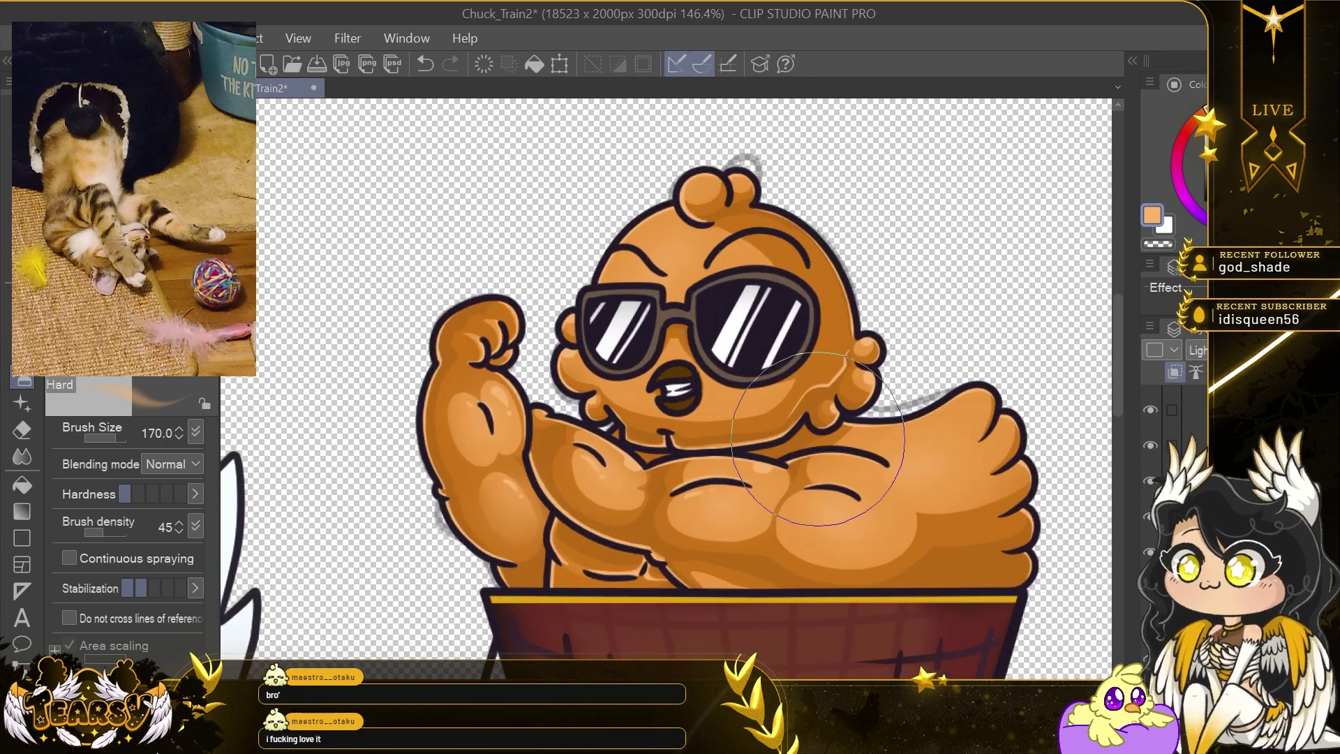
Sample the beak's dark brown and choose a slightly brighter brown from it for the size 8 Turnip pen.
click(1228, 460)
key(p)
alt+click(706, 392)
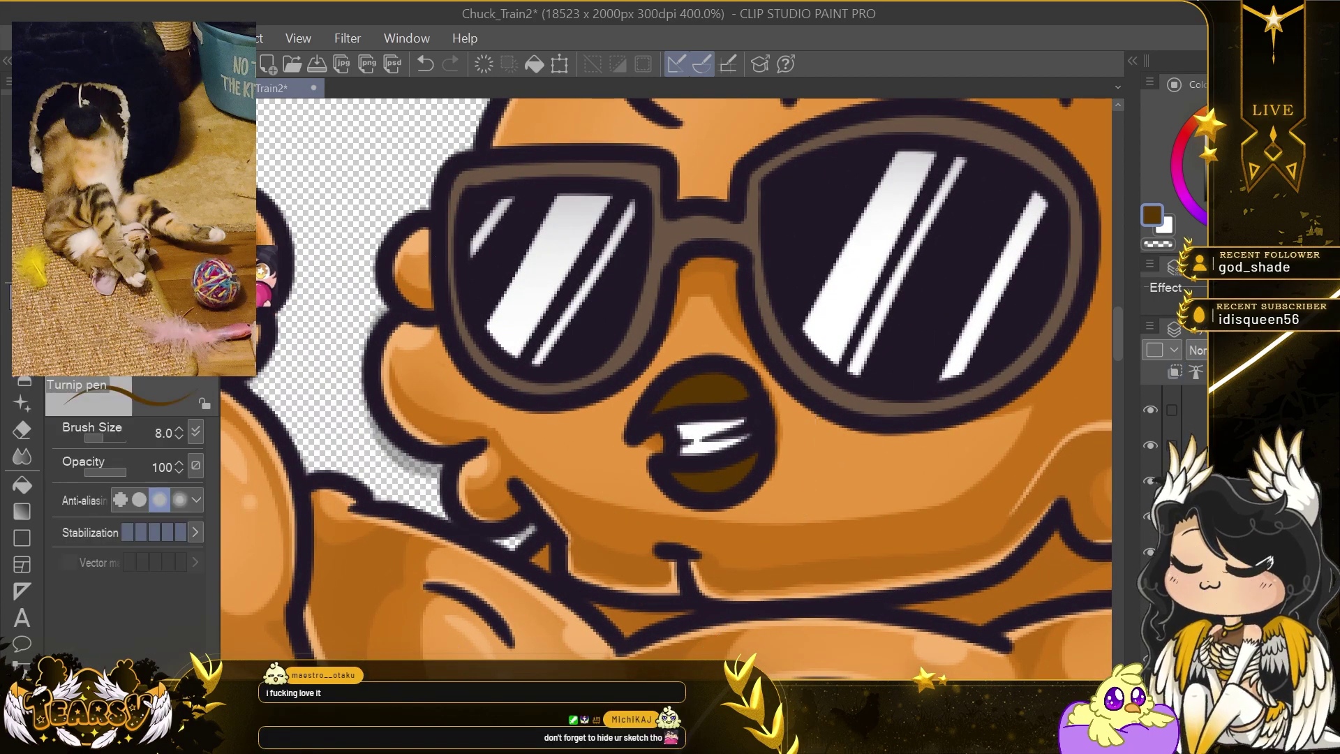
double_click(1152, 215)
click(368, 450)
click(607, 212)
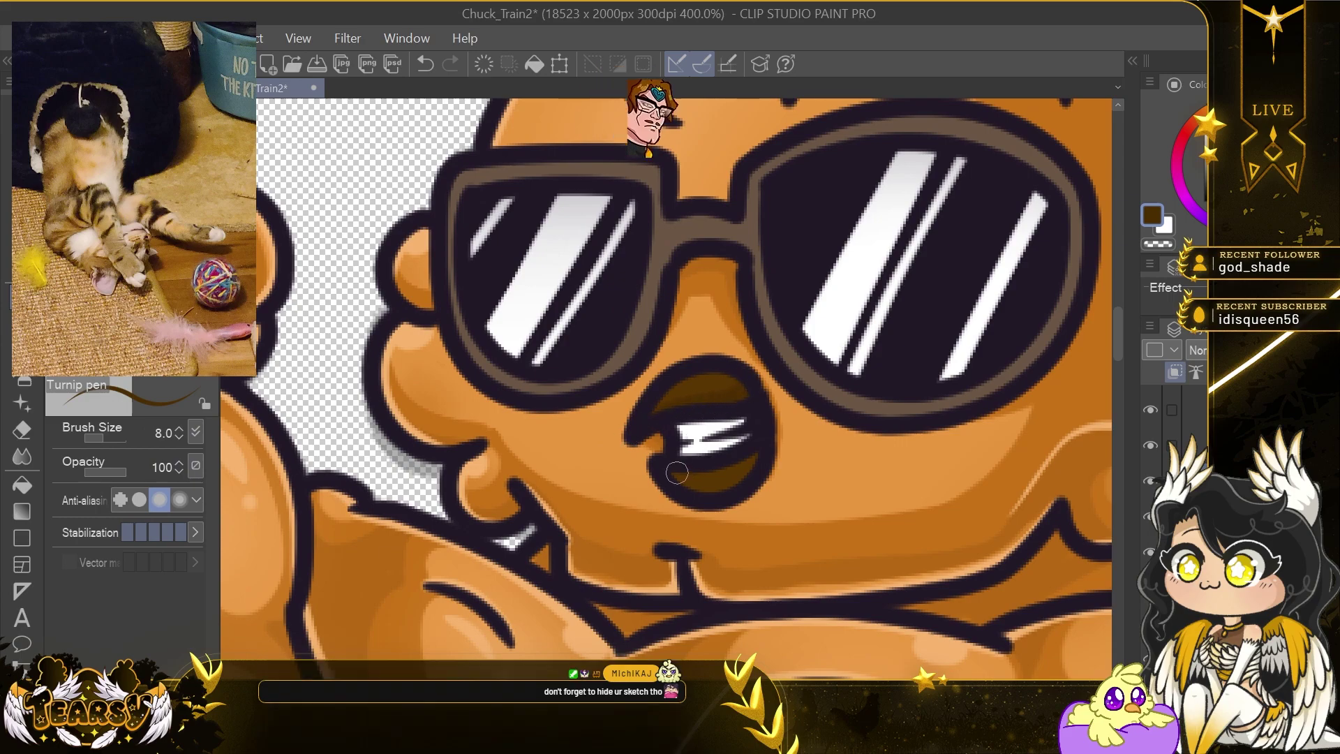
key(i)
click(660, 413)
double_click(1152, 215)
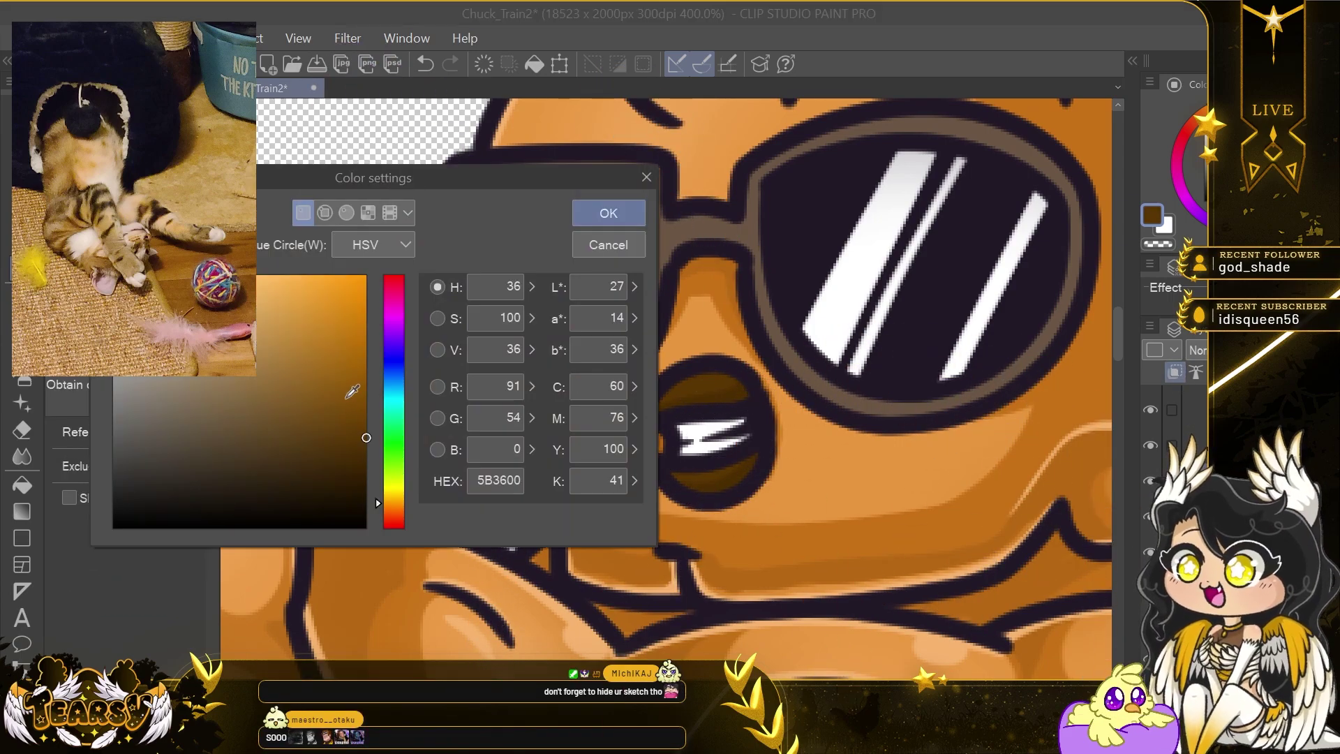
click(350, 391)
click(607, 212)
key(p)
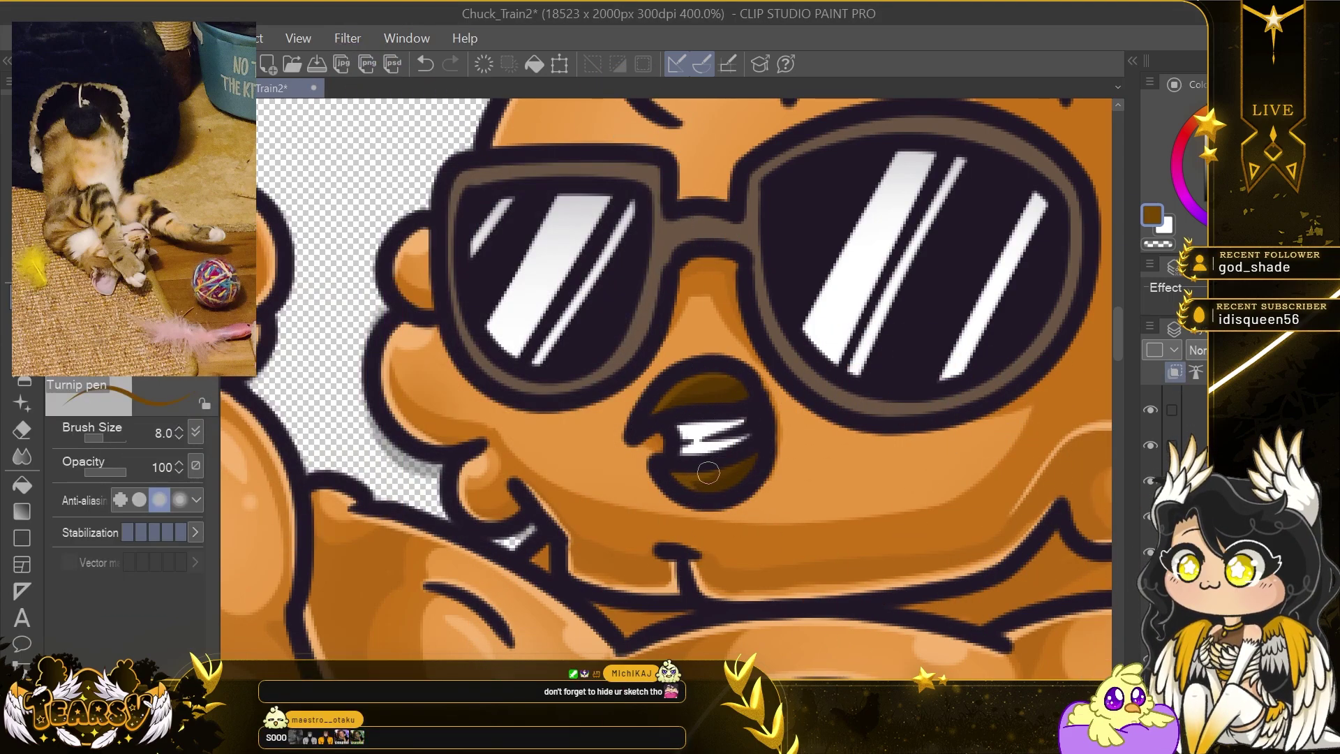
Touch up the brighter brown highlights on both halves of the beak and change their blending mode, trying Overlay and Screen.
key(e)
key(p)
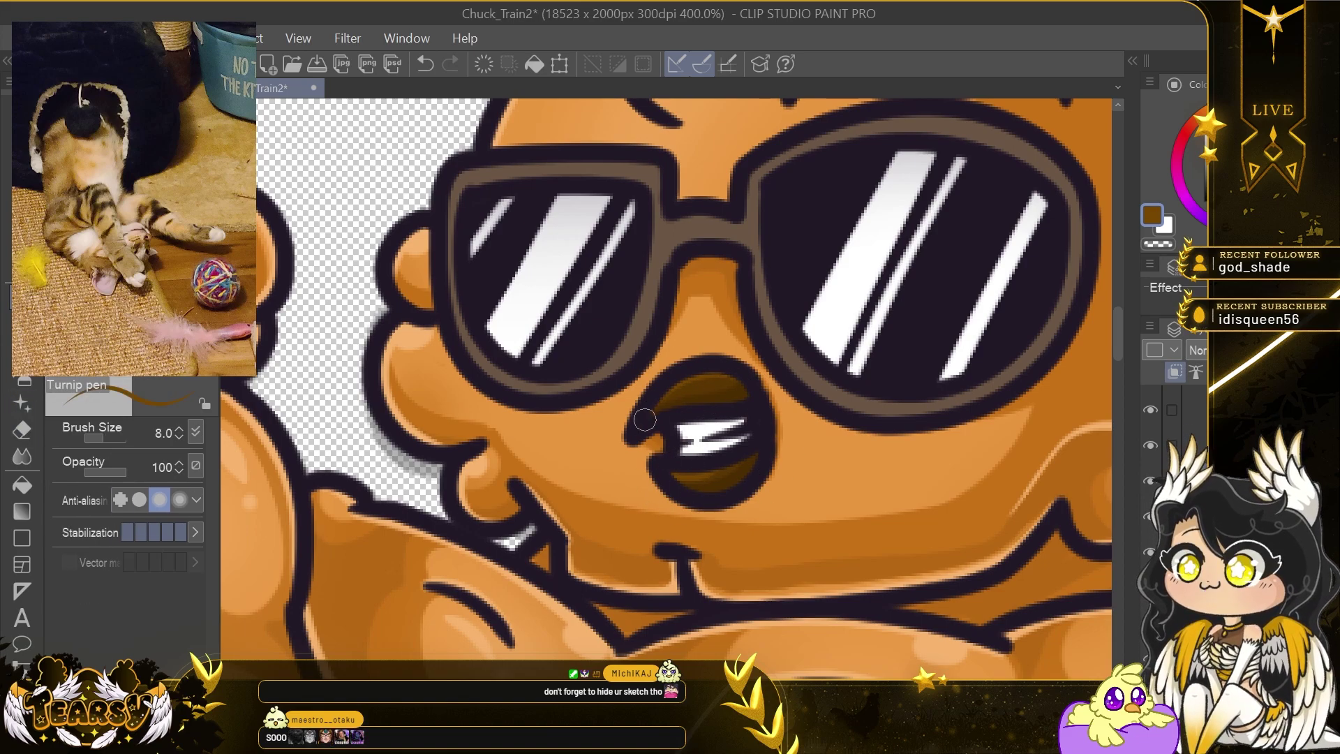
key(ctrl+z)
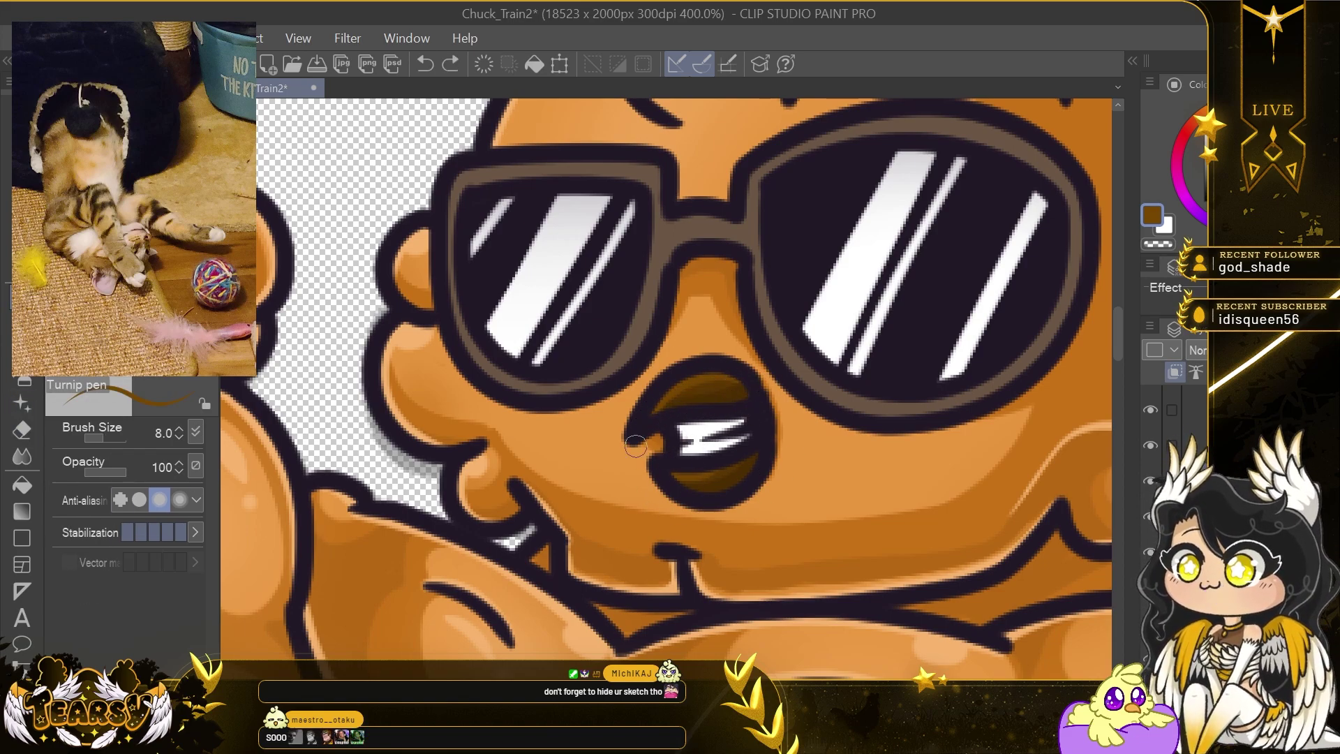
click(1197, 417)
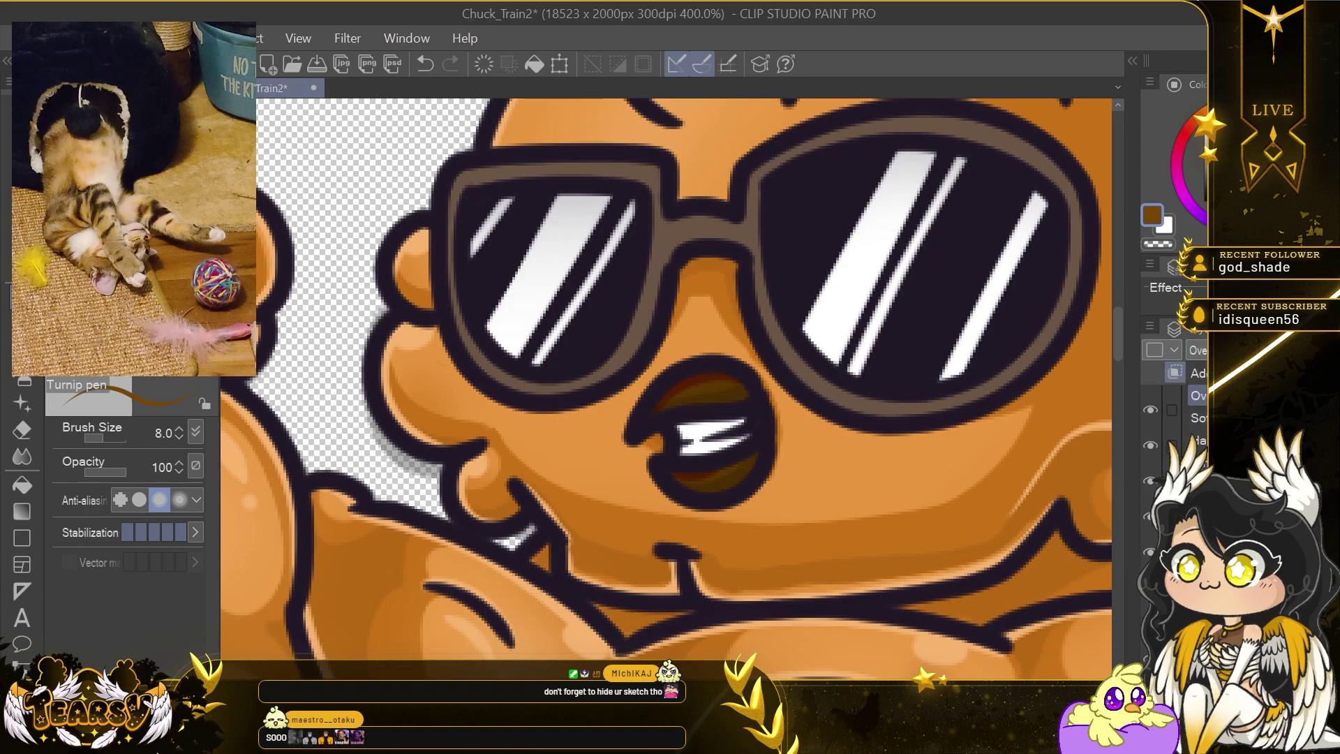
scroll(710, 473, down, 4)
scroll(761, 482, up, 2)
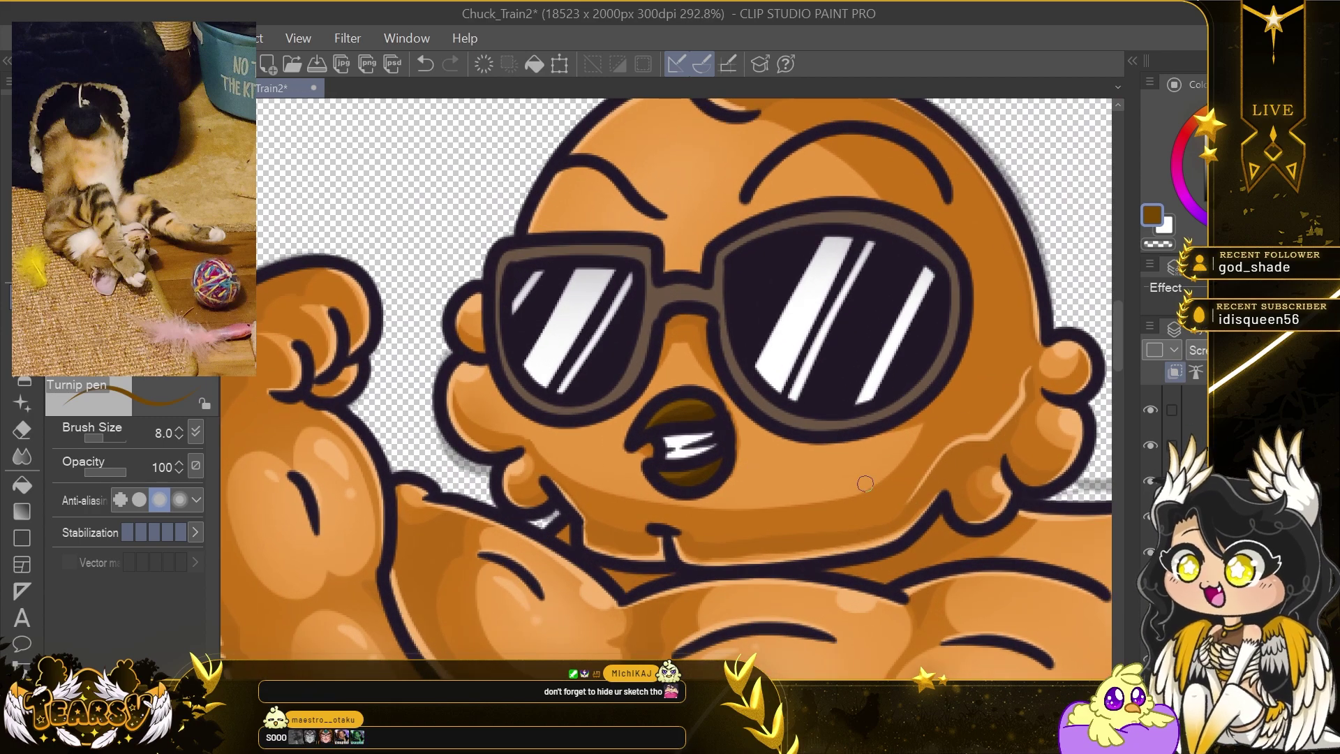
Hide the grey sketch layer behind the chick.
scroll(1158, 488, down, 3)
click(1150, 525)
scroll(872, 484, down, 4)
scroll(837, 481, down, 2)
drag(893, 497, 802, 465)
scroll(803, 465, up, 3)
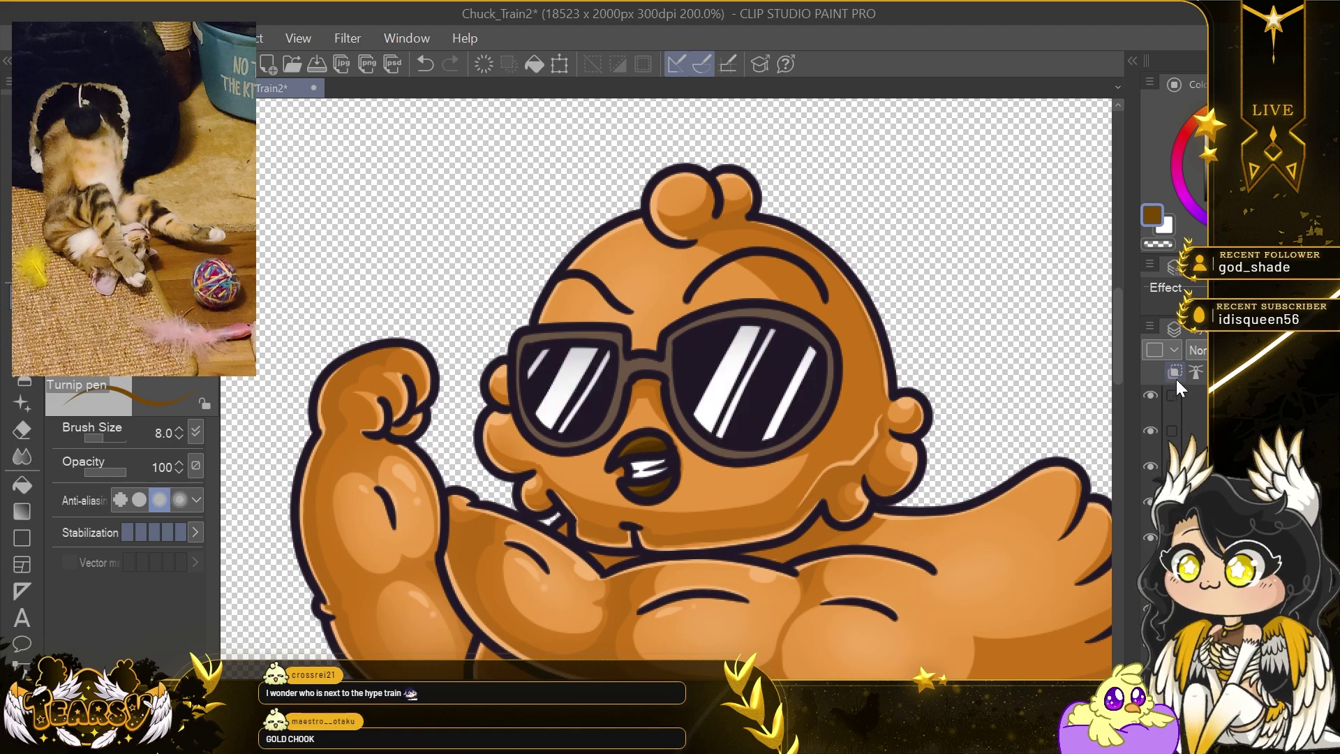
Sample the sunglasses frame colour, darken it, and paint translucent wood-grain stripes and lower-edge shadows on the frame.
scroll(735, 354, up, 2)
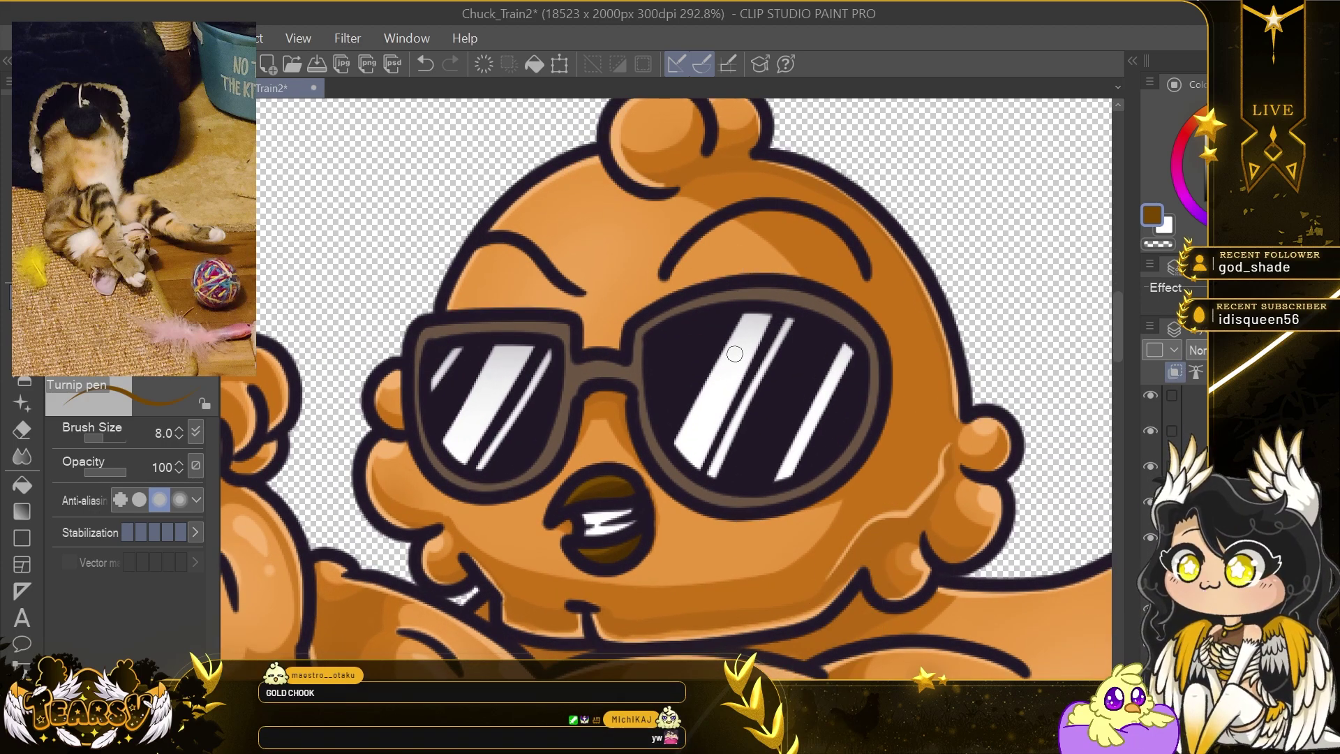
key(i)
click(606, 372)
double_click(1151, 215)
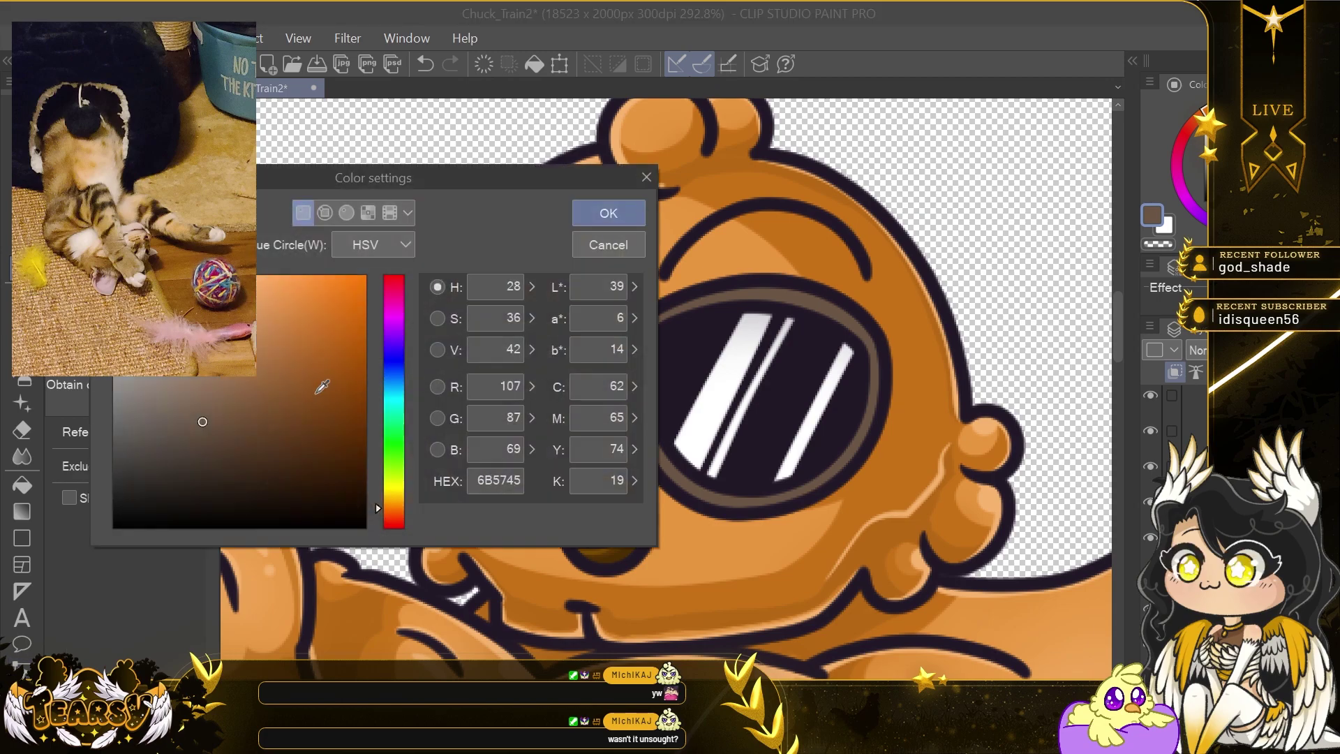
click(261, 457)
click(607, 213)
key(p)
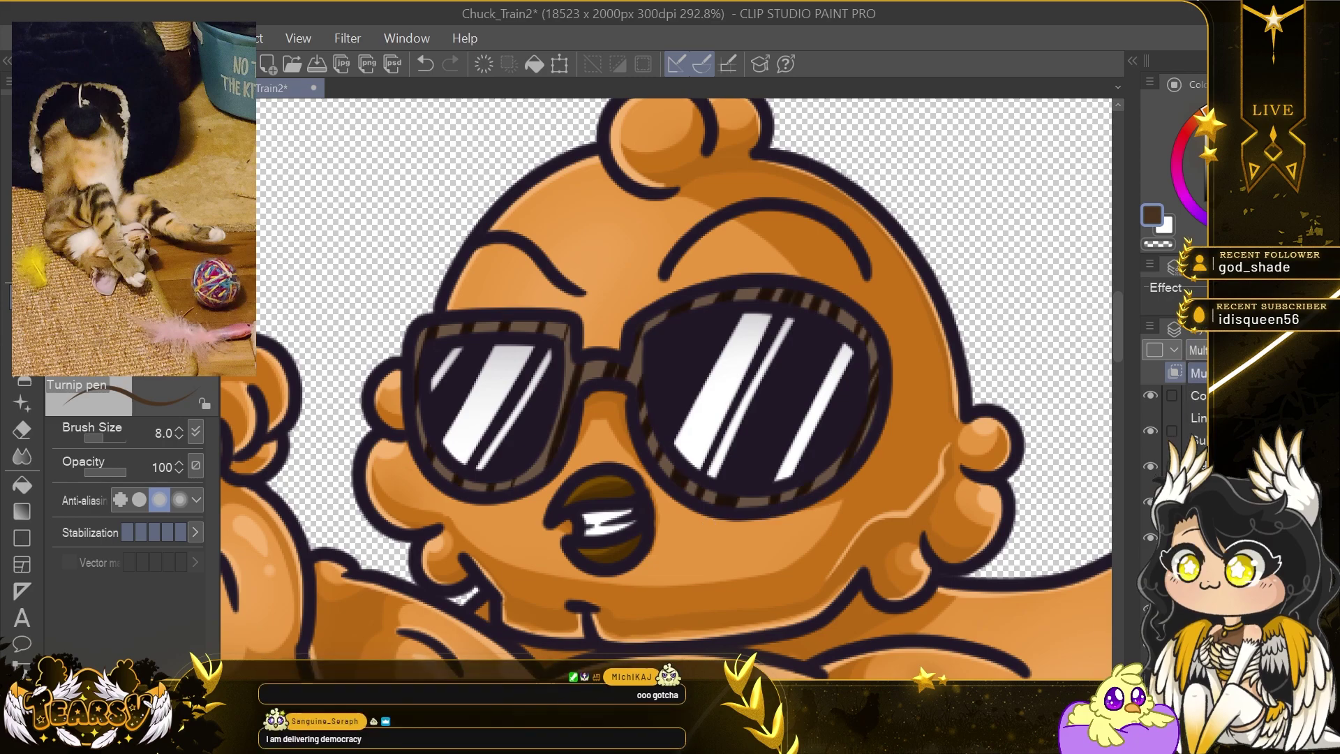
key(e)
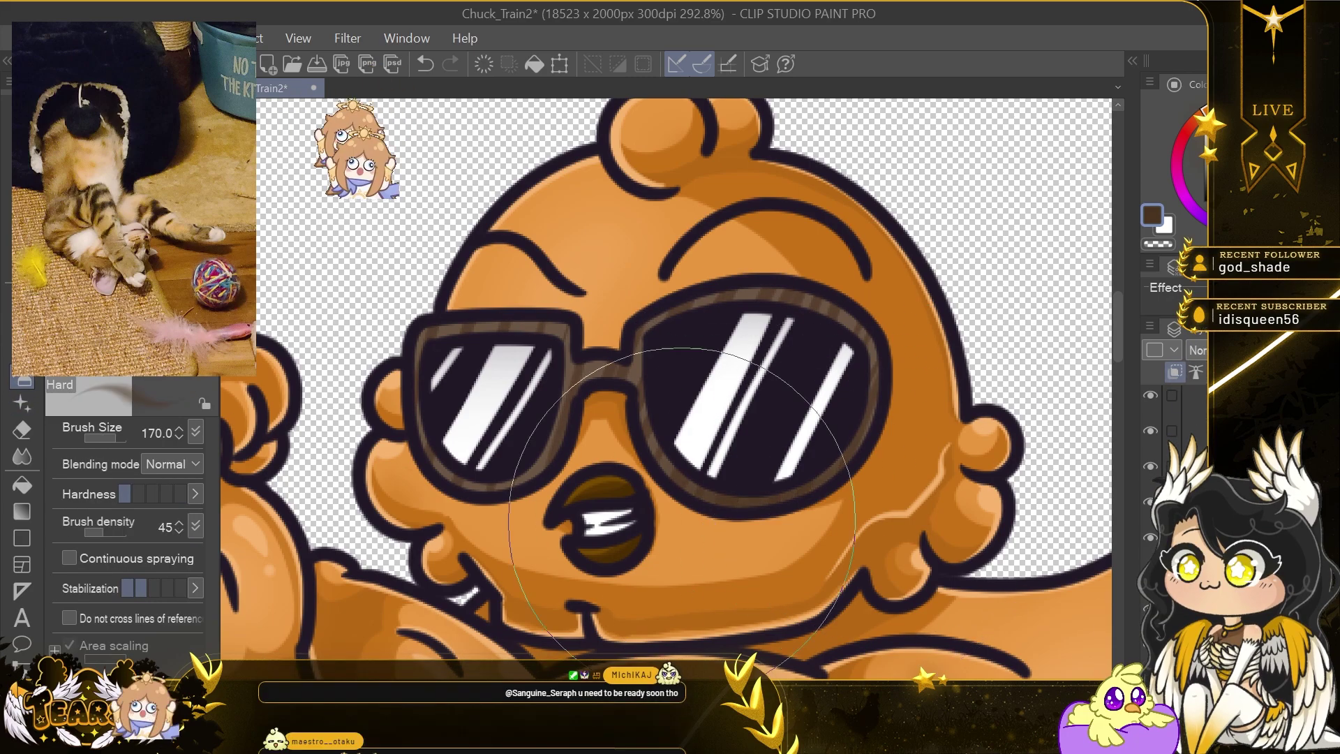
key(p)
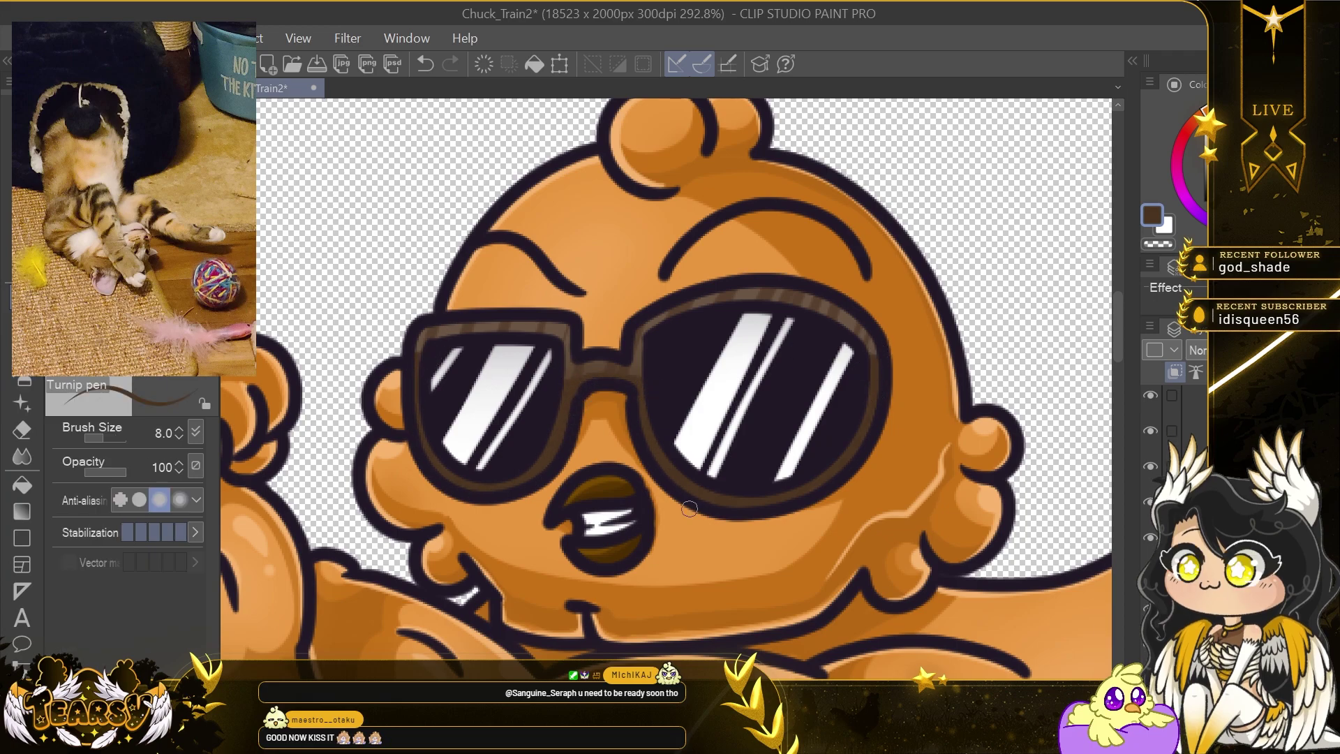
double_click(1151, 215)
click(254, 424)
click(608, 213)
click(642, 323)
key(ctrl+z)
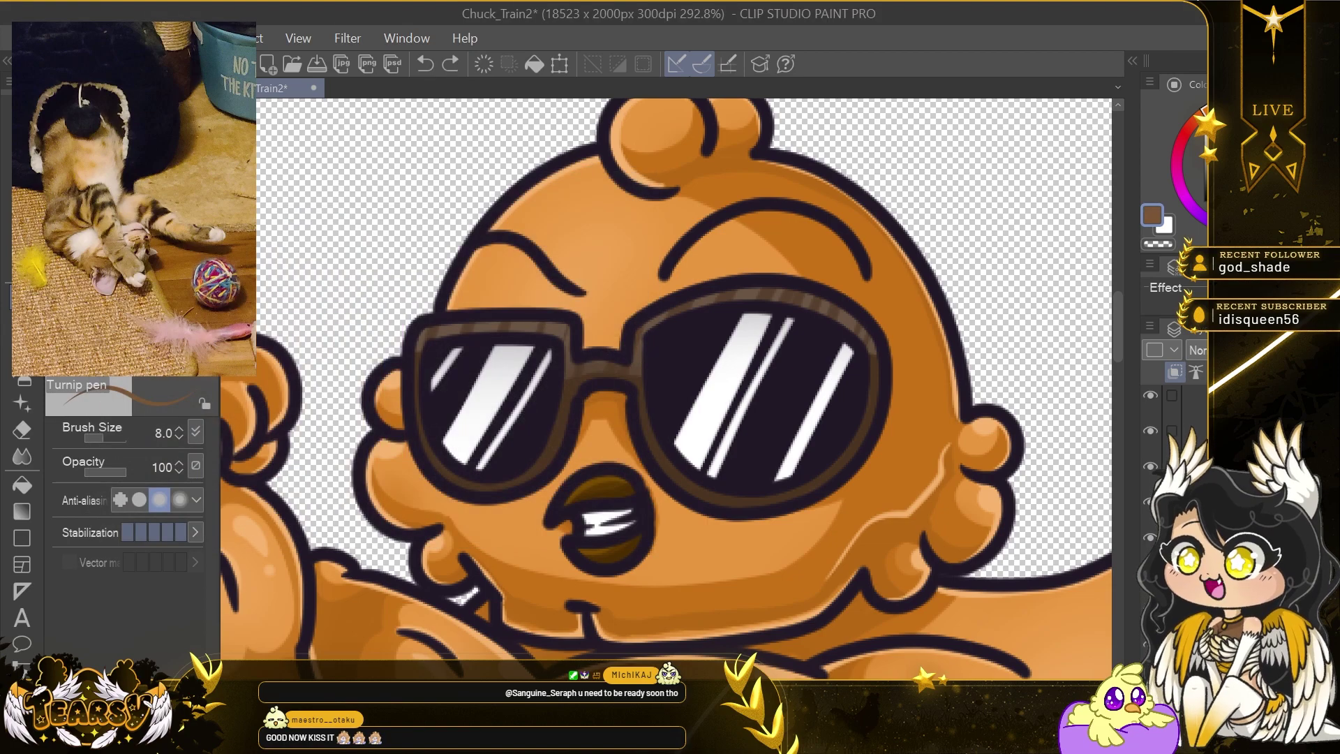
Choose a light tan colour and draw thin highlights along the sunglasses frame and bridge, cleaning them up with the size 16.7 eraser.
double_click(1152, 215)
click(255, 314)
click(259, 307)
click(608, 212)
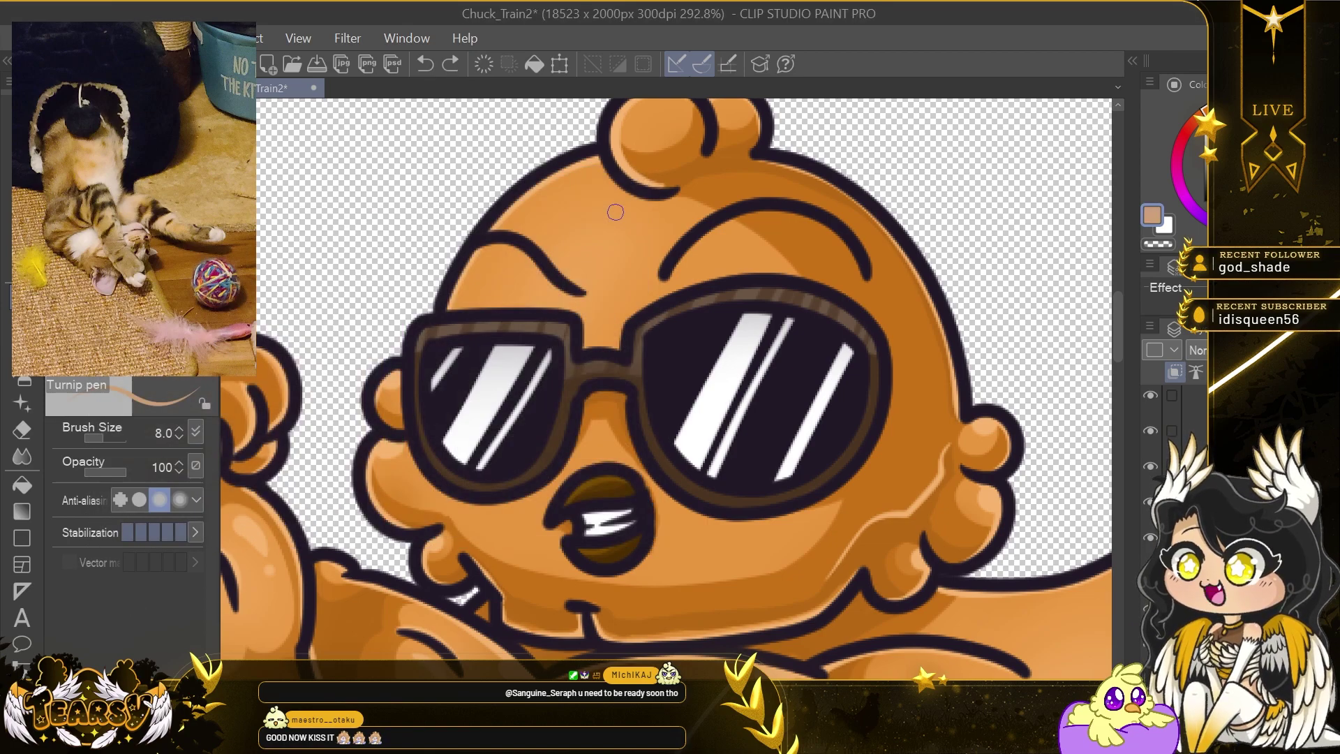
mouse_move(631, 338)
mouse_down()
mouse_move(716, 295)
mouse_move(876, 346)
mouse_up()
key(e)
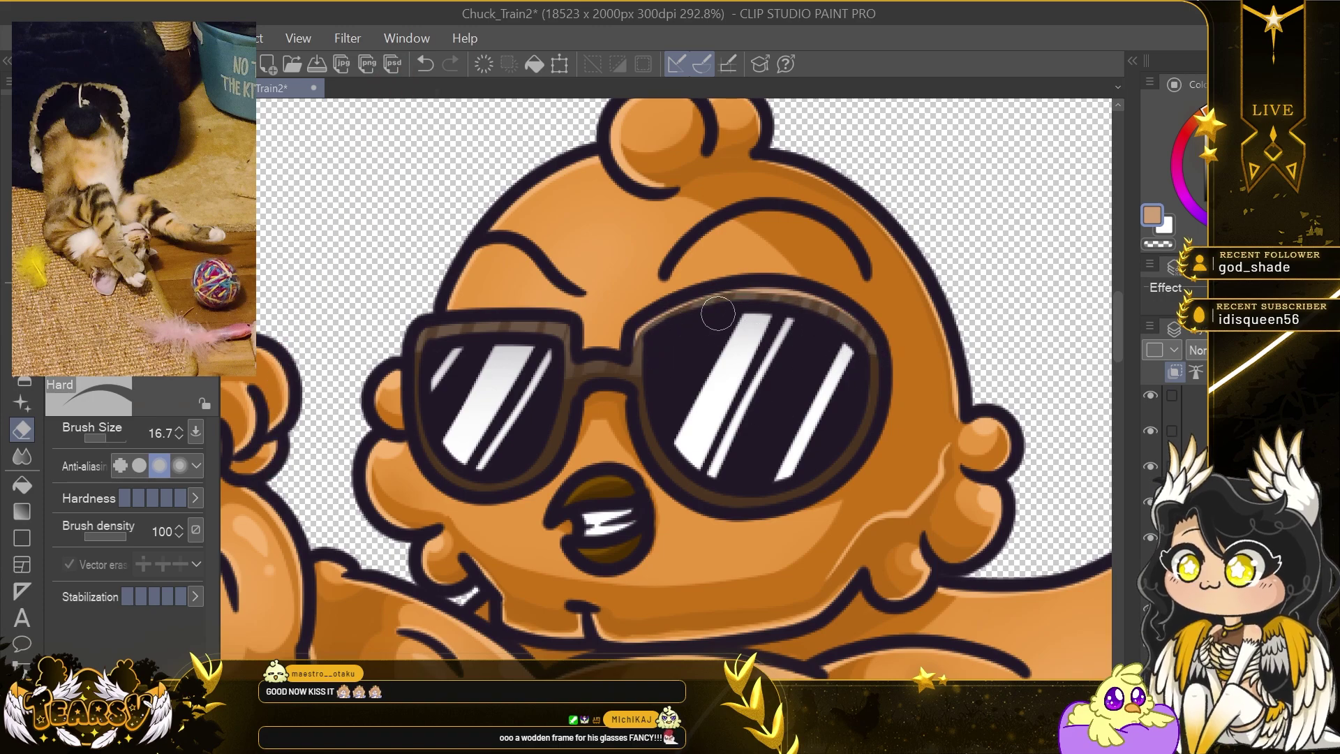
key(p)
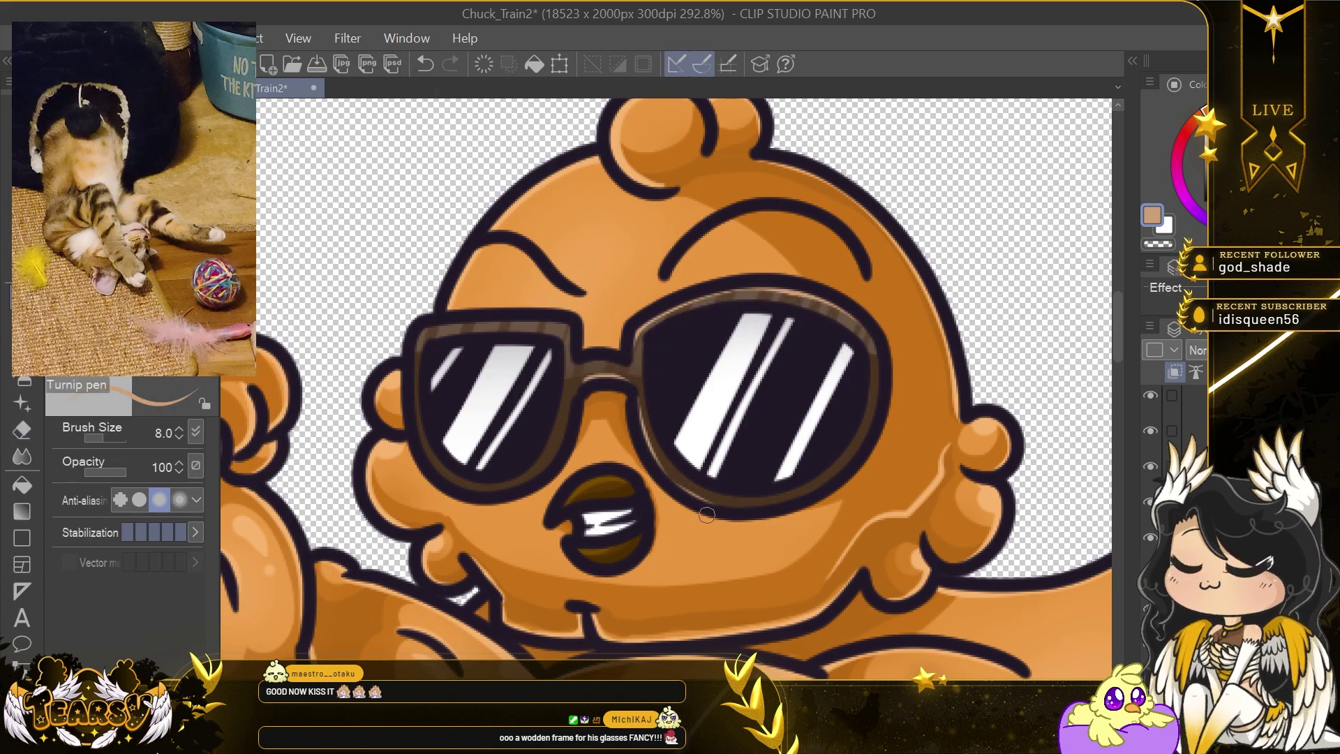
key(ctrl+z)
key(e)
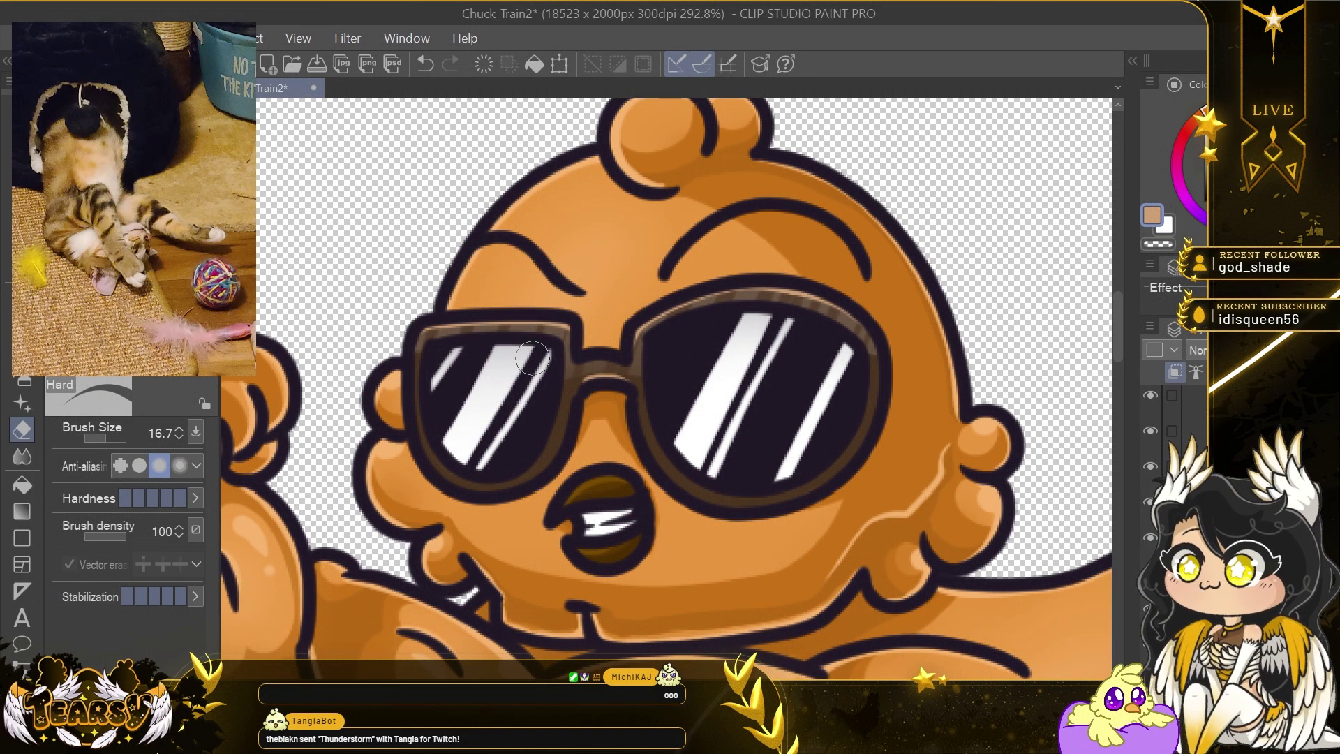
Try the Overlay and Multiply blending modes on the sunglasses frame's highlight layer.
click(1196, 349)
click(1221, 586)
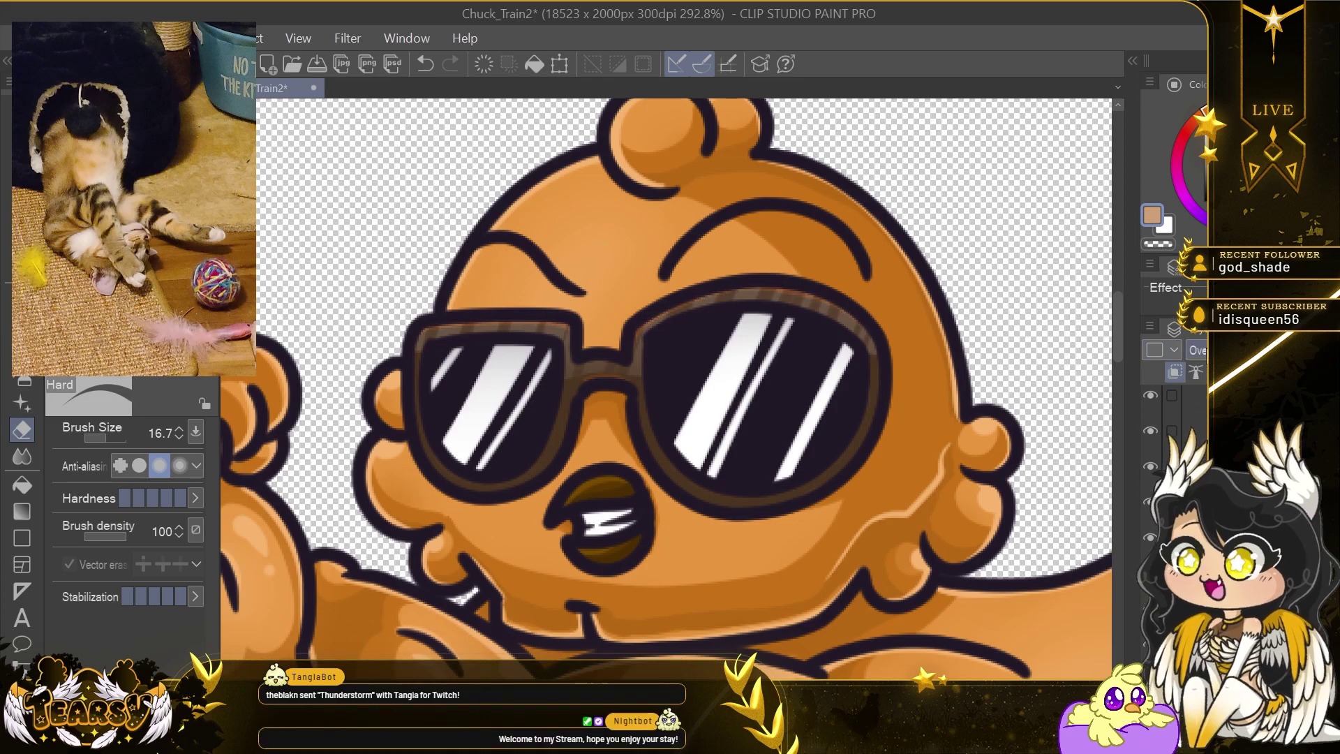
click(1196, 350)
click(1221, 404)
scroll(880, 424, down, 6)
scroll(865, 405, up, 3)
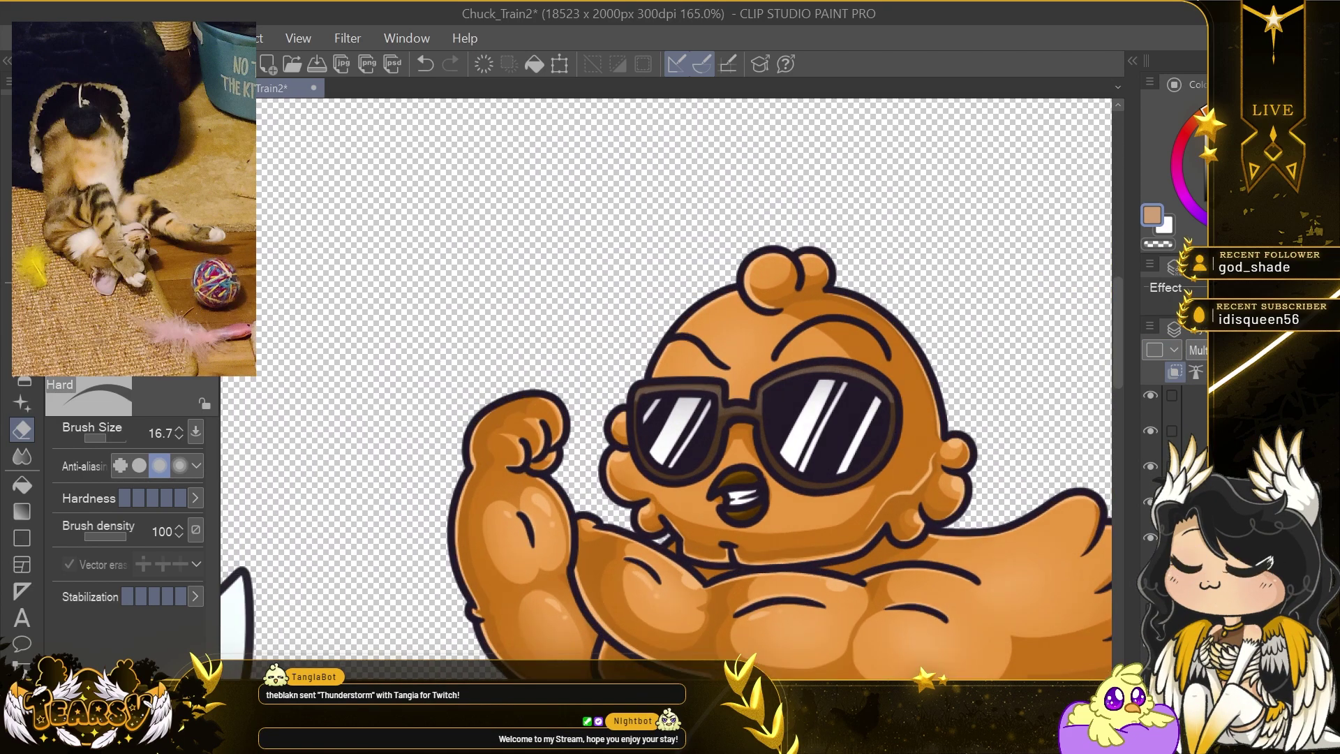
Set the blending mode of the sunglasses frame's clipped highlight layer to Normal.
key(Delete)
key(Return)
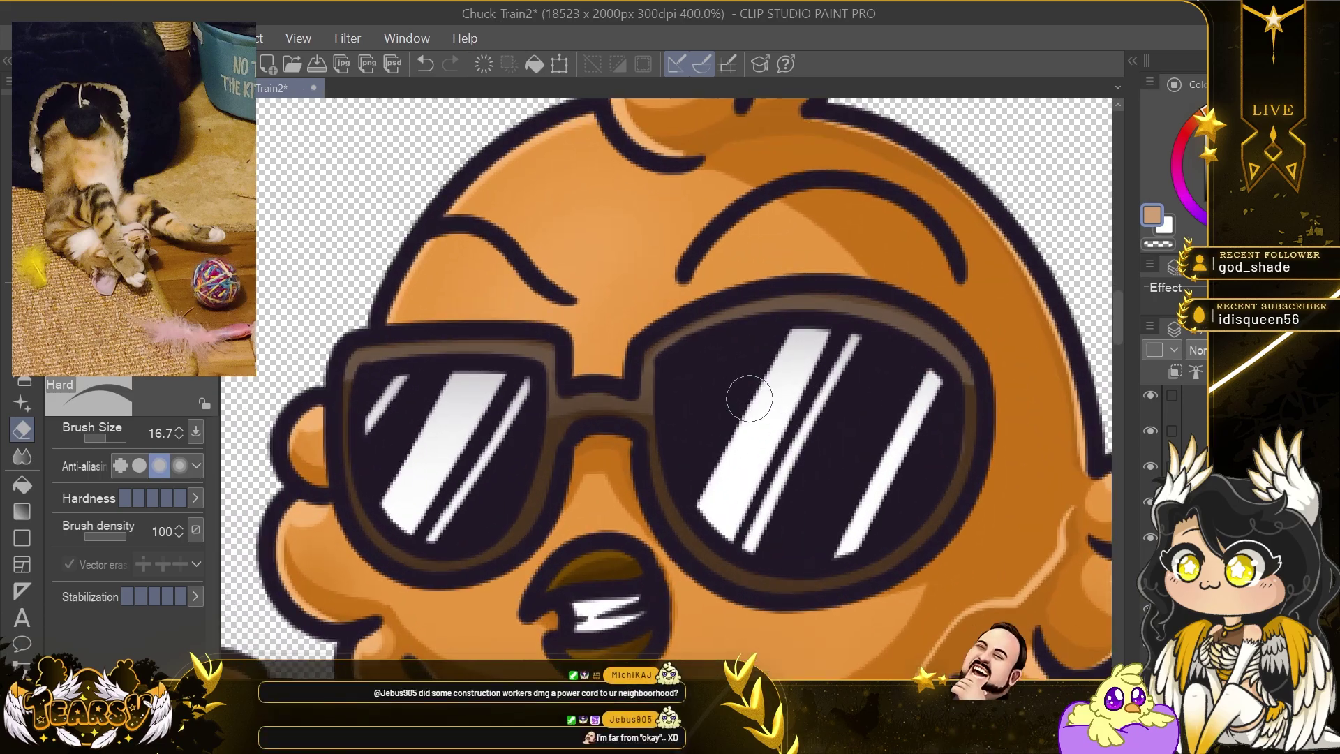
click(1196, 350)
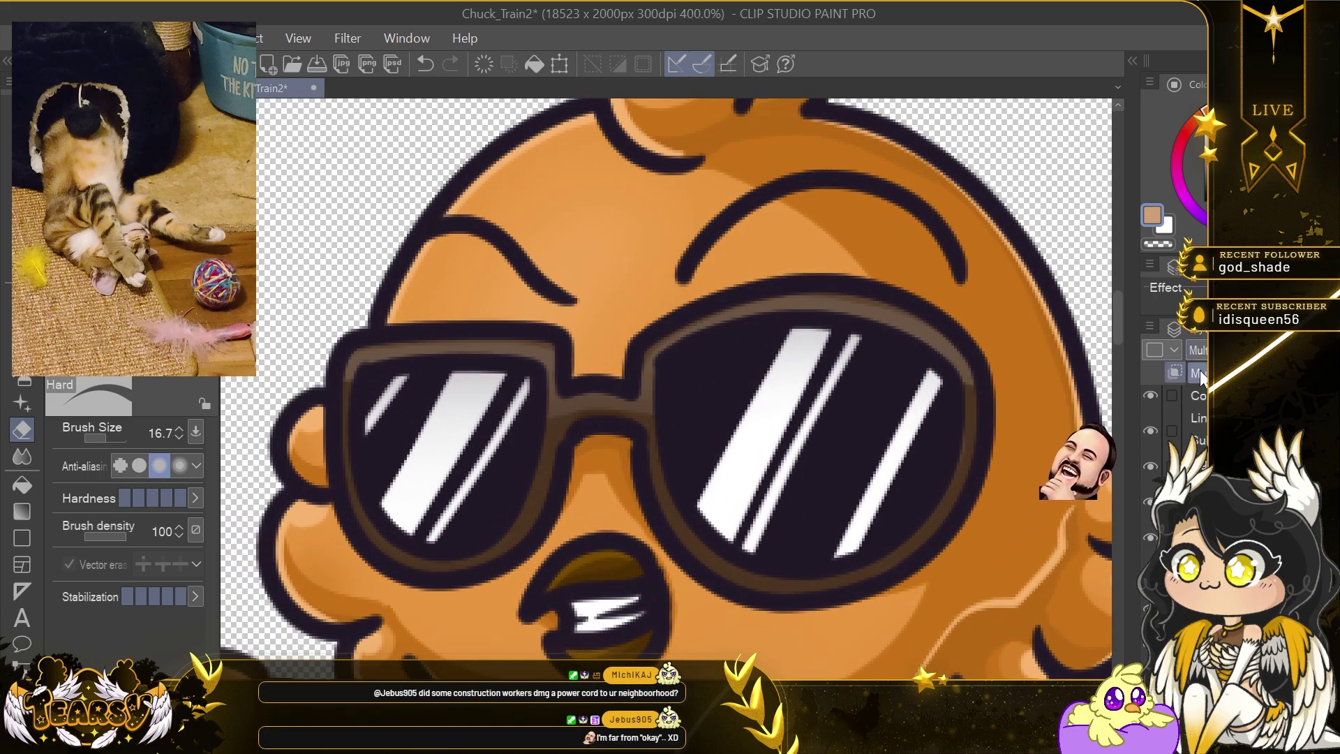
scroll(1201, 377, up, 1)
click(1200, 376)
scroll(886, 481, down, 16)
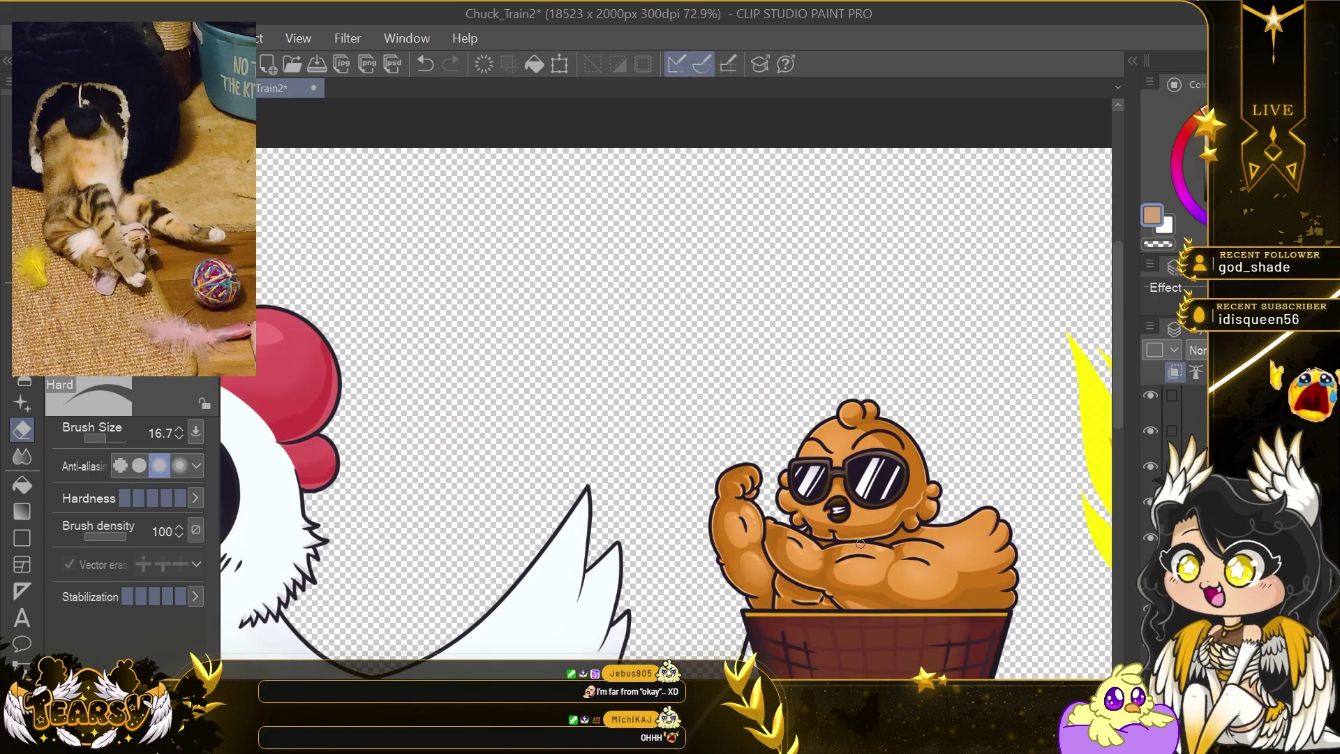
Sample the orange shade from the muscular chick's forehead as the drawing colour.
drag(860, 542, 616, 480)
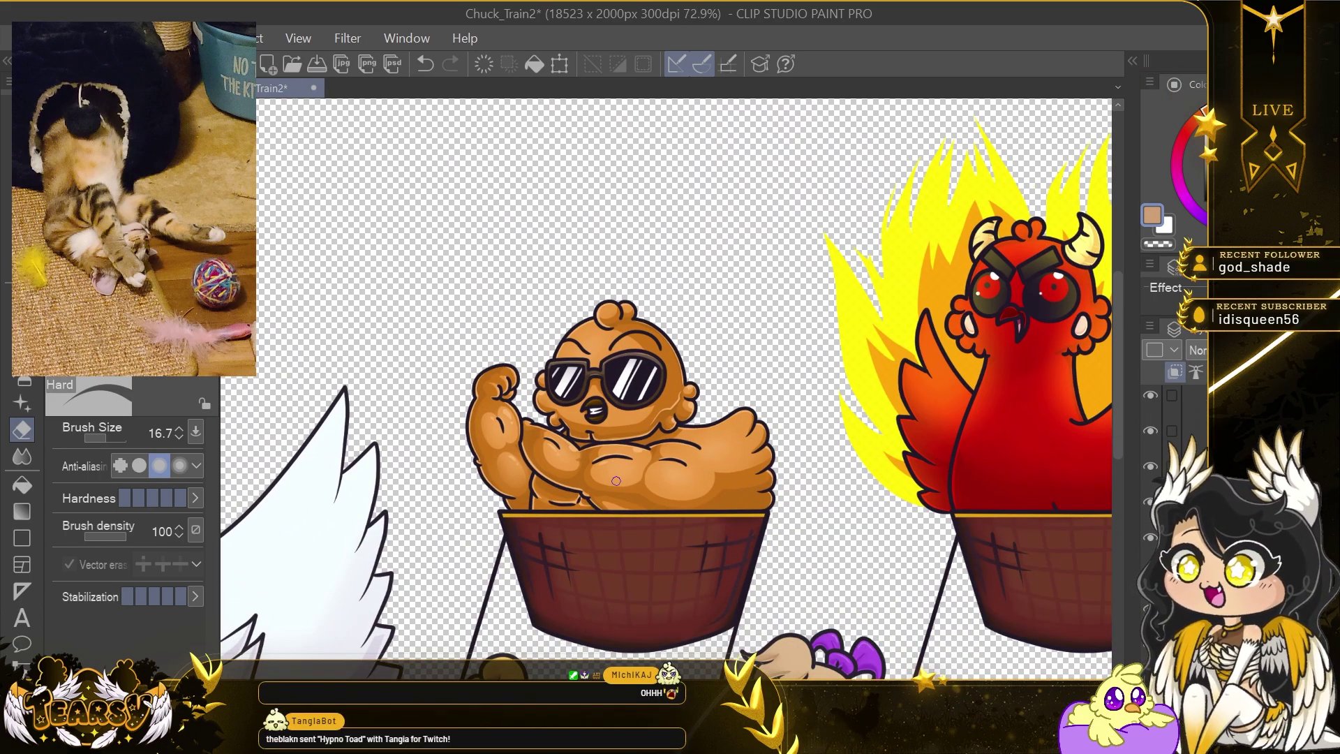
scroll(615, 480, up, 3)
scroll(586, 400, up, 1)
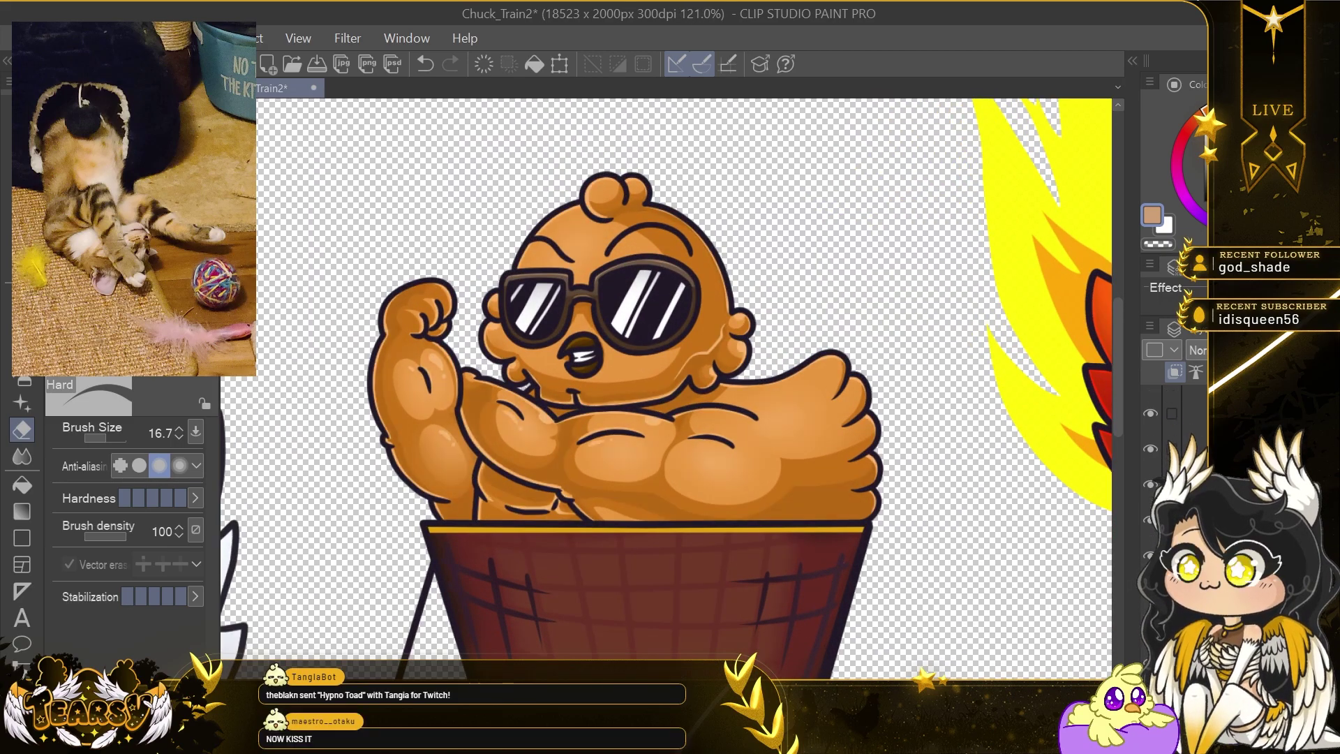
alt+click(537, 262)
key(p)
click(24, 485)
key(e)
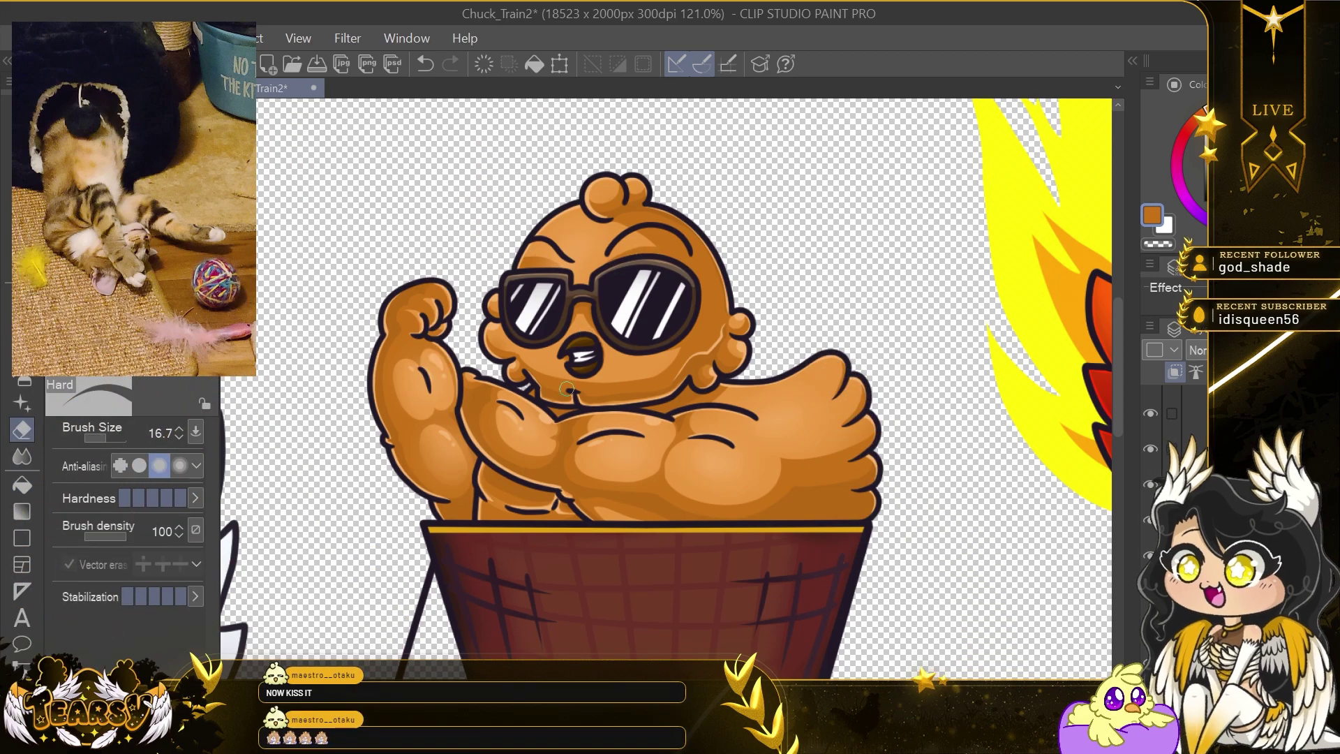
scroll(603, 263, up, 2)
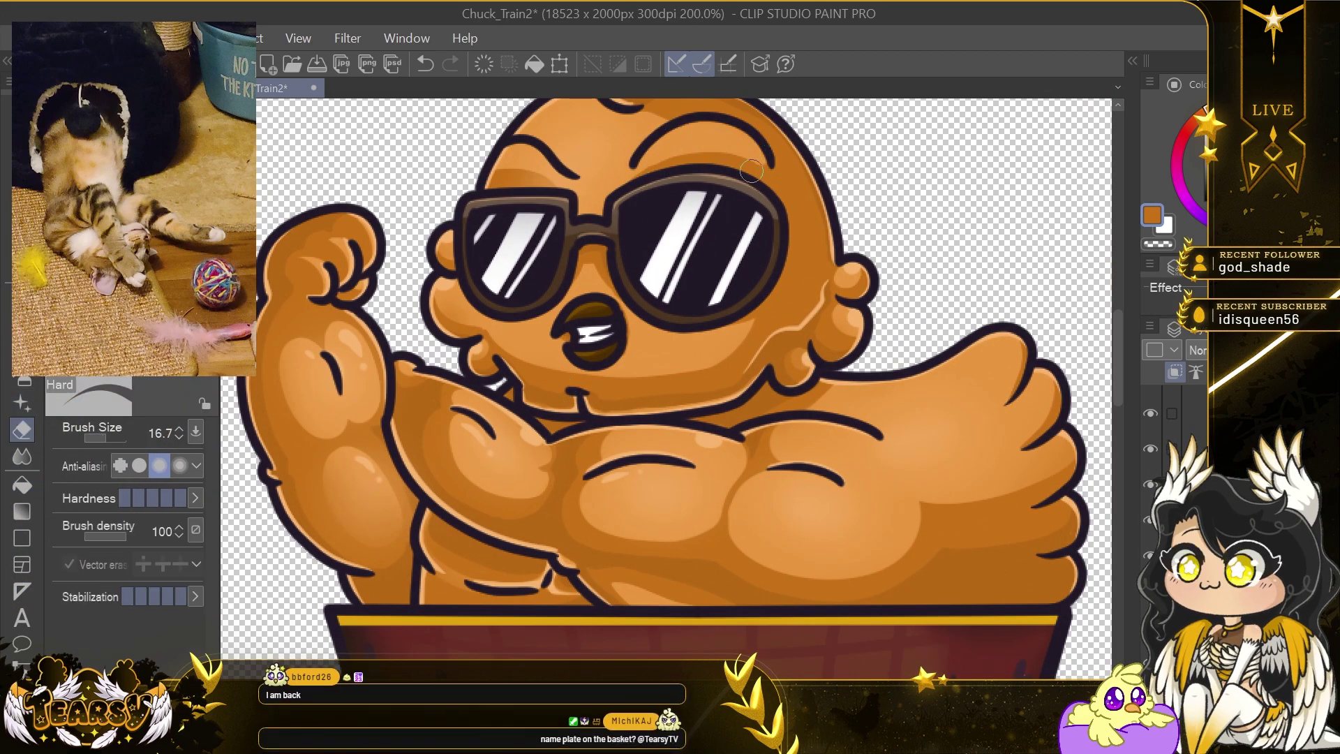
key(p)
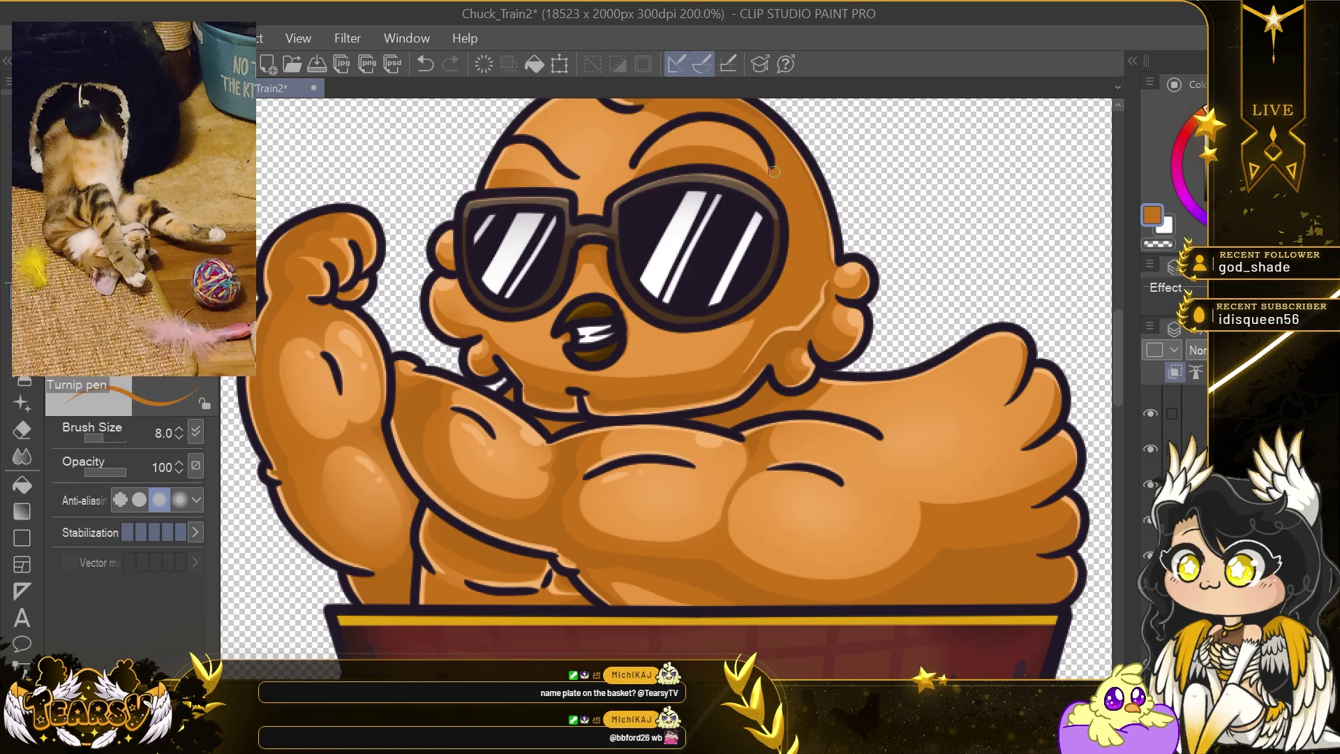
scroll(706, 273, down, 3)
key(e)
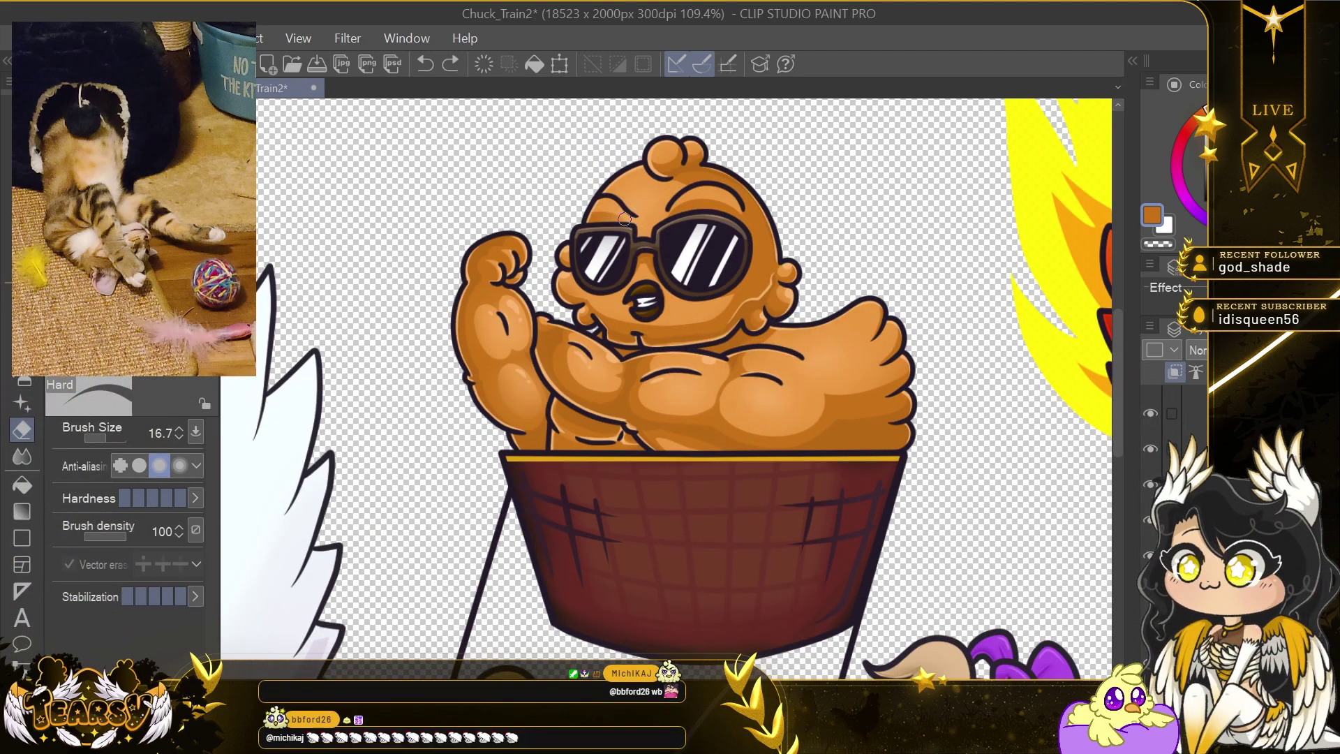
Try moving the muscular chick slightly upward in its basket with the Move layer tool.
scroll(592, 266, down, 1)
scroll(592, 266, down, 2)
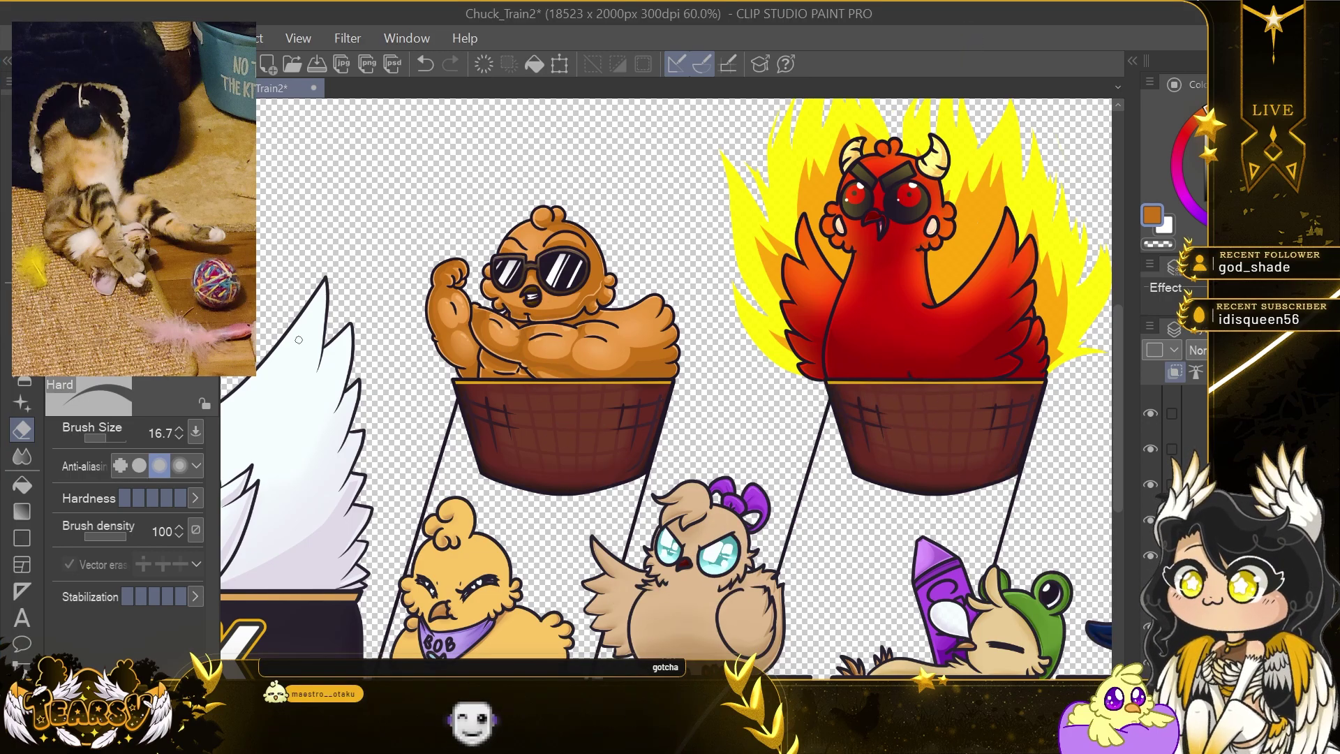
scroll(751, 367, down, 2)
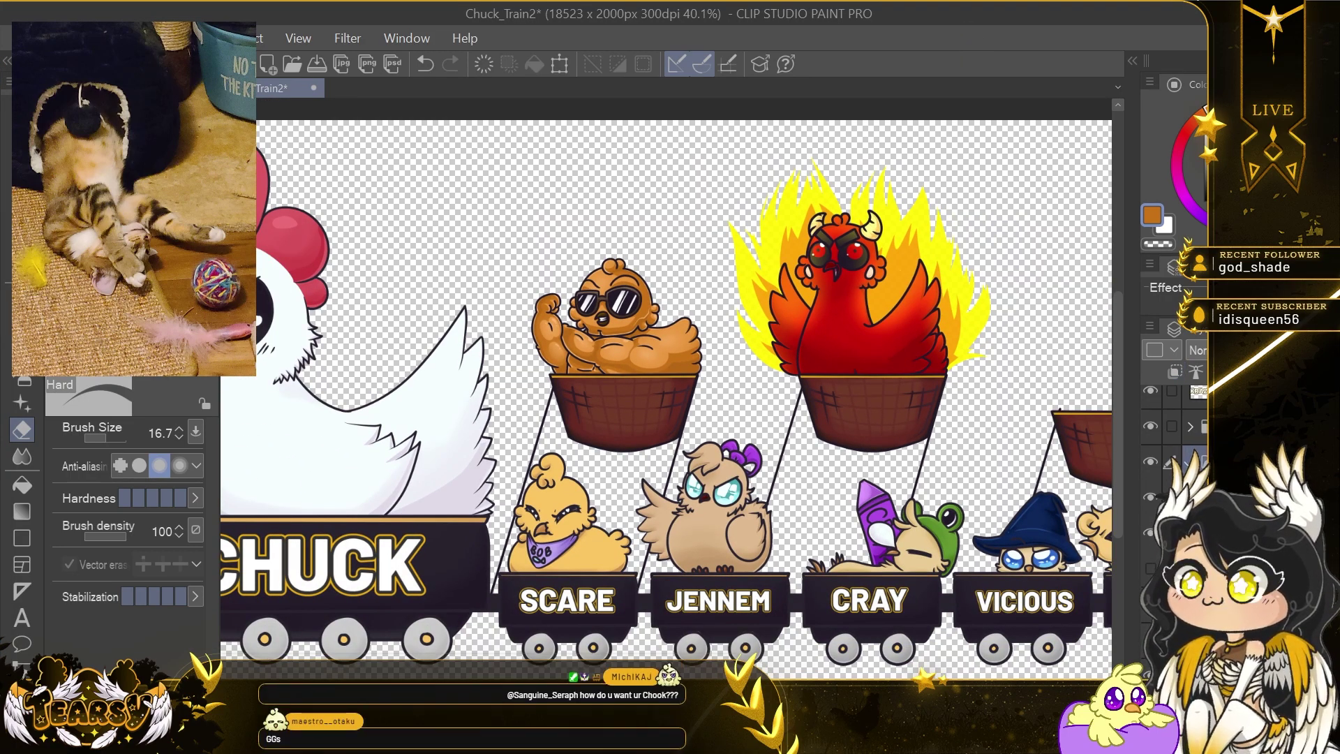
key(k)
drag(641, 354, 638, 320)
key(ctrl+z)
Examine the finished chicks, wagons and baskets along the train, from the muscular chick to the rear wagon.
scroll(623, 376, up, 4)
scroll(860, 399, down, 4)
drag(916, 430, 593, 420)
scroll(558, 424, down, 3)
scroll(536, 424, up, 7)
scroll(558, 447, up, 1)
drag(649, 544, 703, 272)
scroll(872, 412, down, 3)
drag(900, 418, 772, 389)
scroll(773, 389, right, 8)
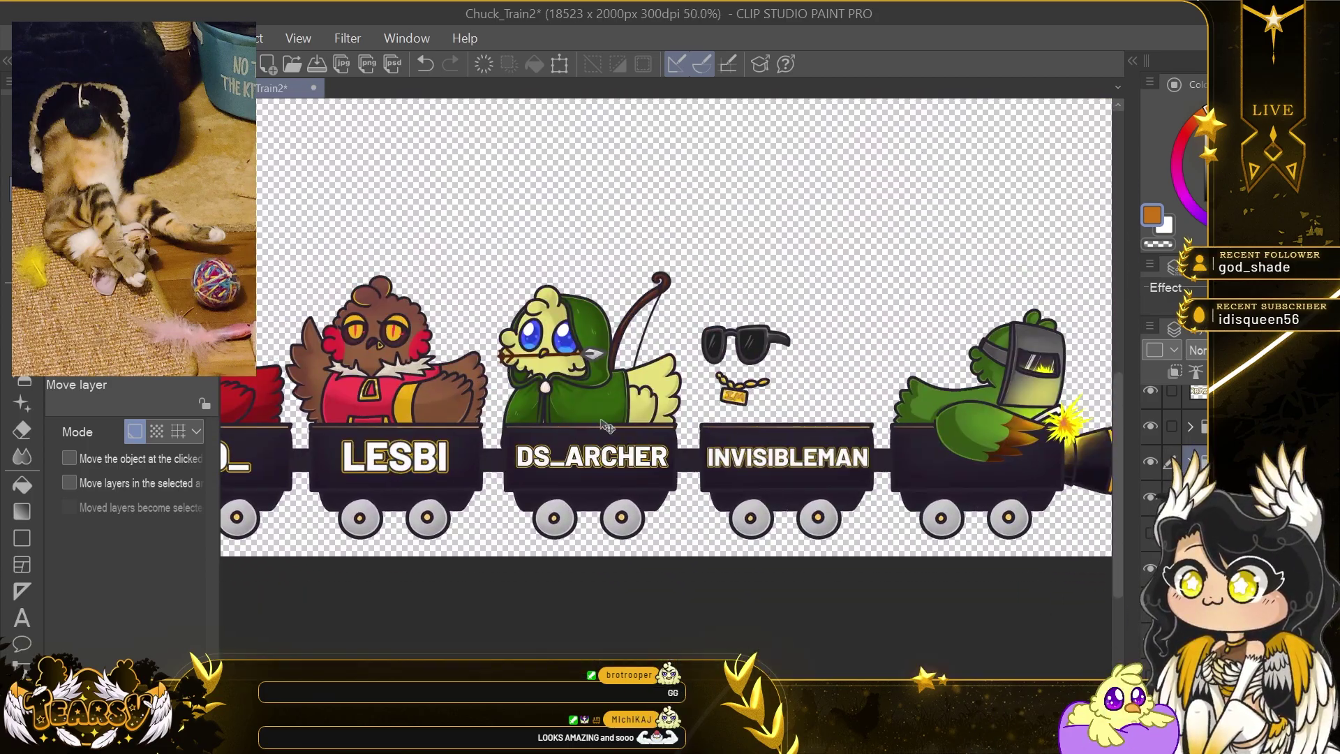
scroll(520, 351, up, 5)
scroll(520, 350, down, 3)
scroll(572, 349, left, 4)
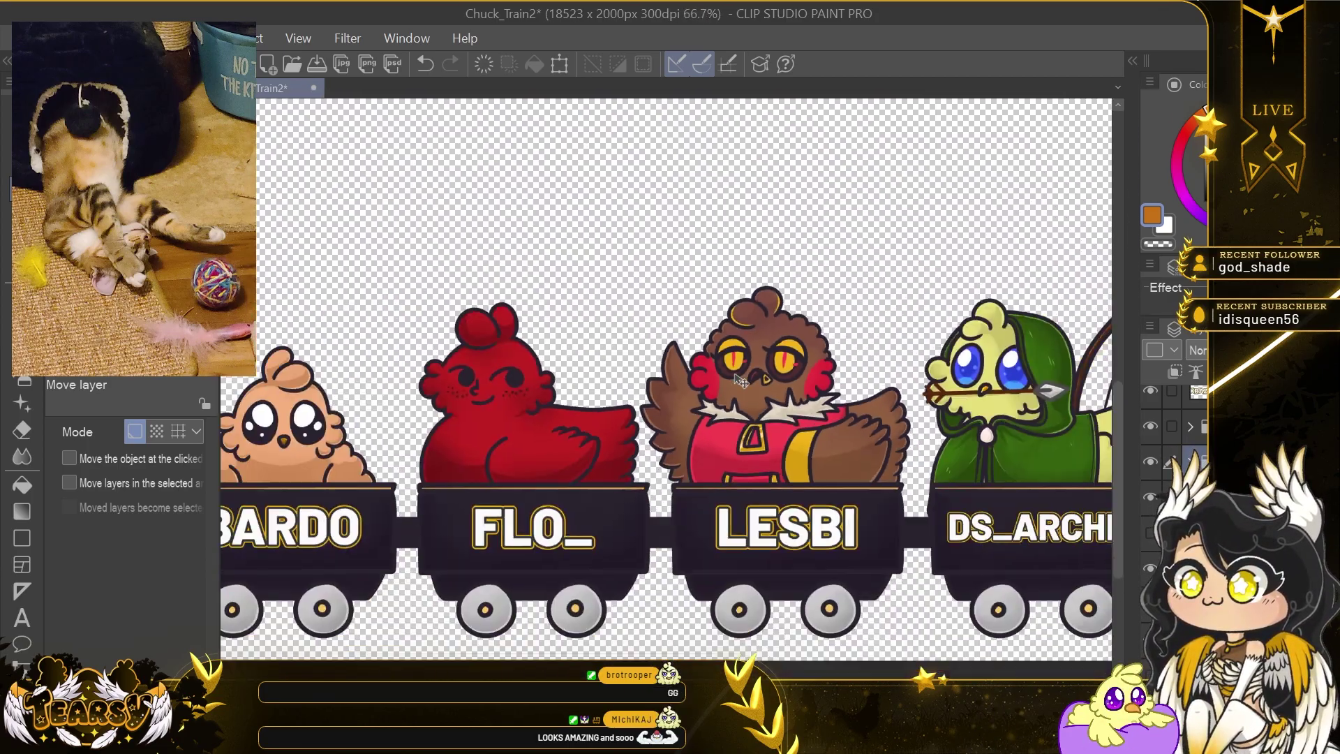
scroll(614, 346, down, 5)
scroll(614, 346, up, 10)
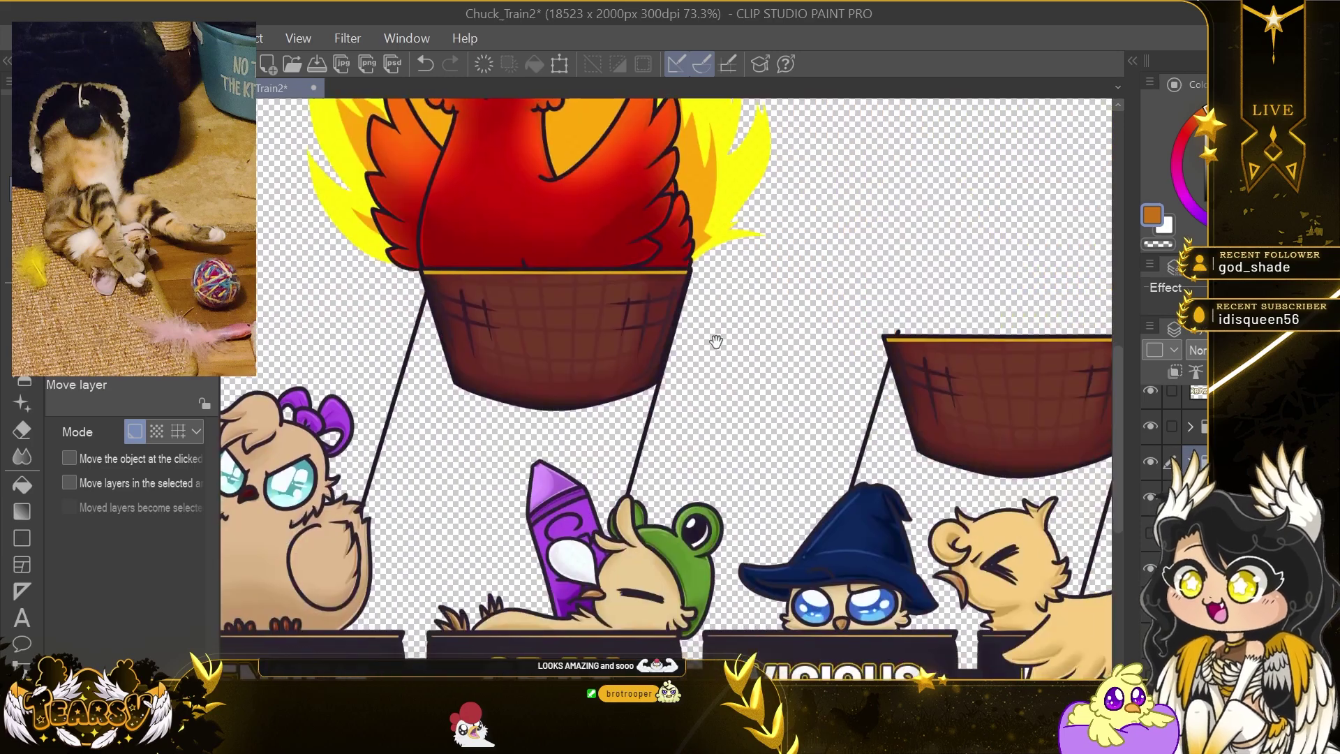
scroll(712, 338, right, 10)
scroll(623, 388, down, 6)
scroll(937, 455, right, 10)
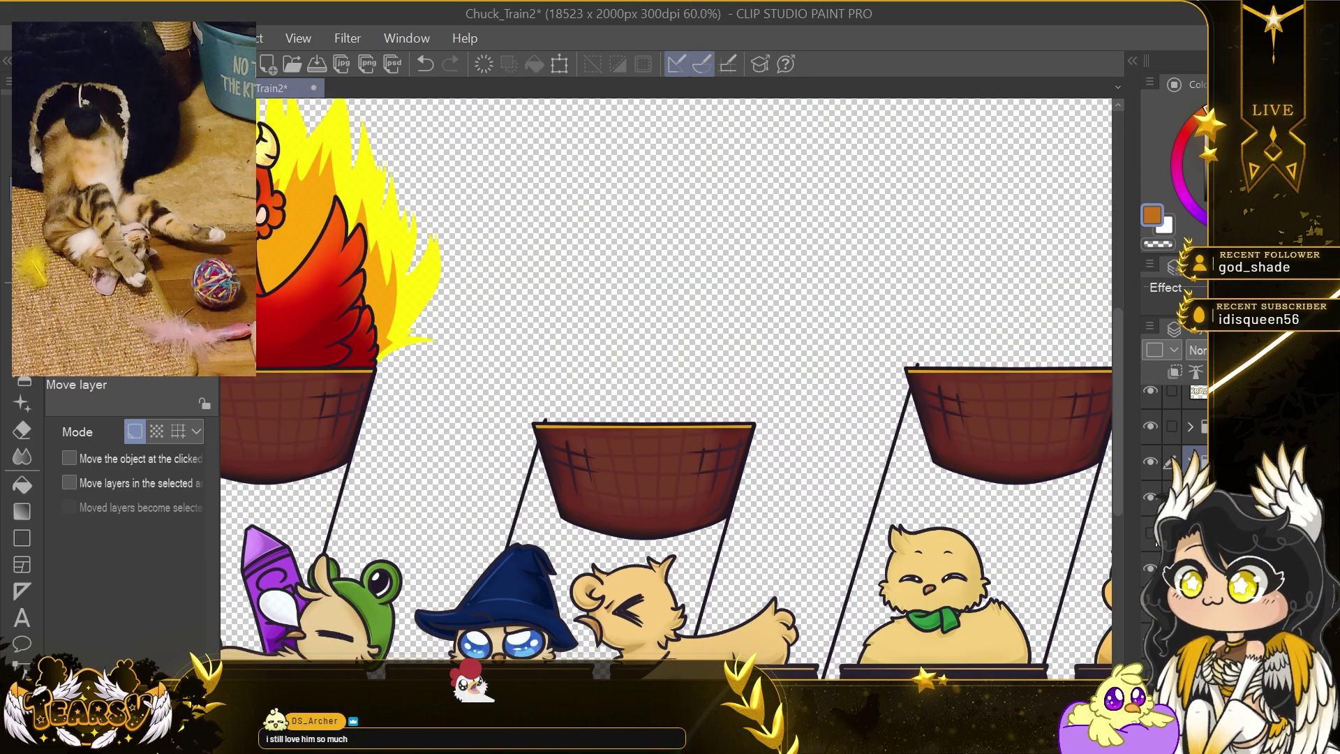
Show the hidden striped hot-air balloons above the baskets.
click(1151, 534)
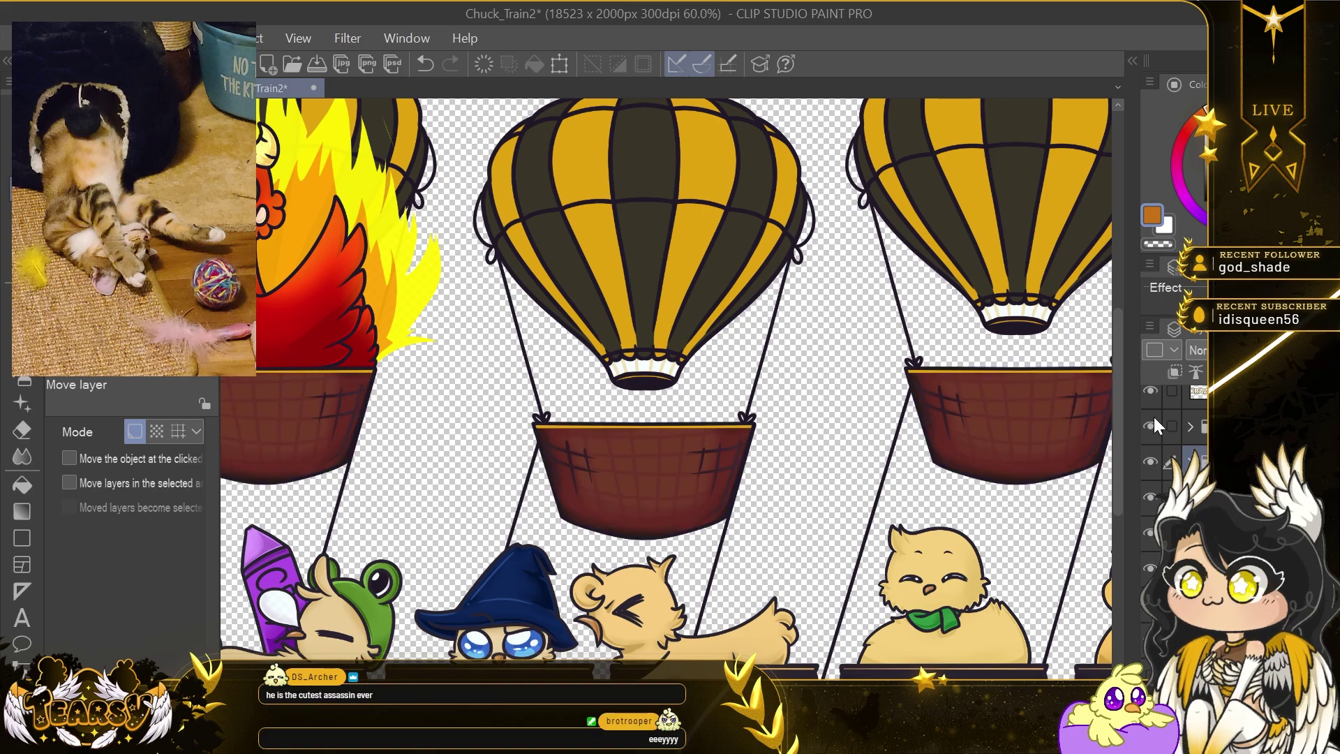
scroll(529, 353, down, 2)
scroll(528, 353, left, 5)
scroll(780, 404, right, 5)
scroll(767, 412, down, 3)
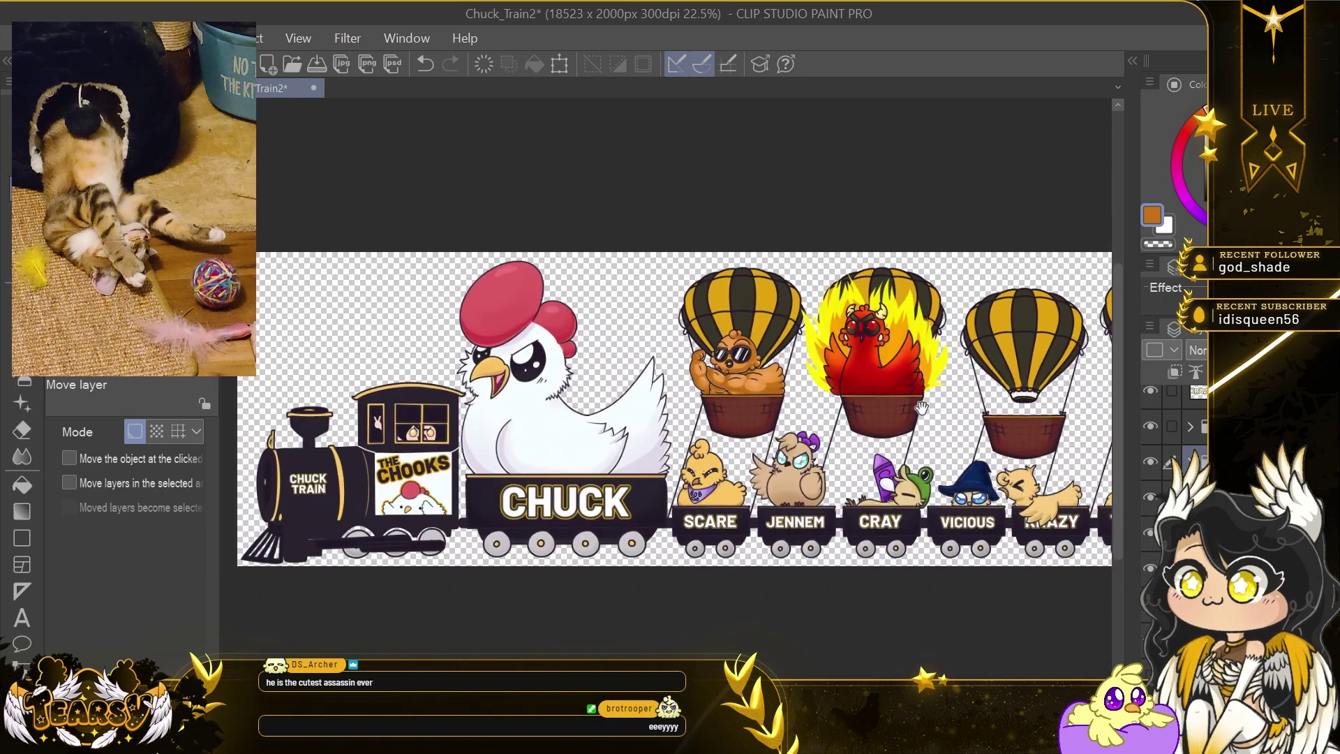
scroll(747, 419, right, 3)
scroll(548, 434, up, 4)
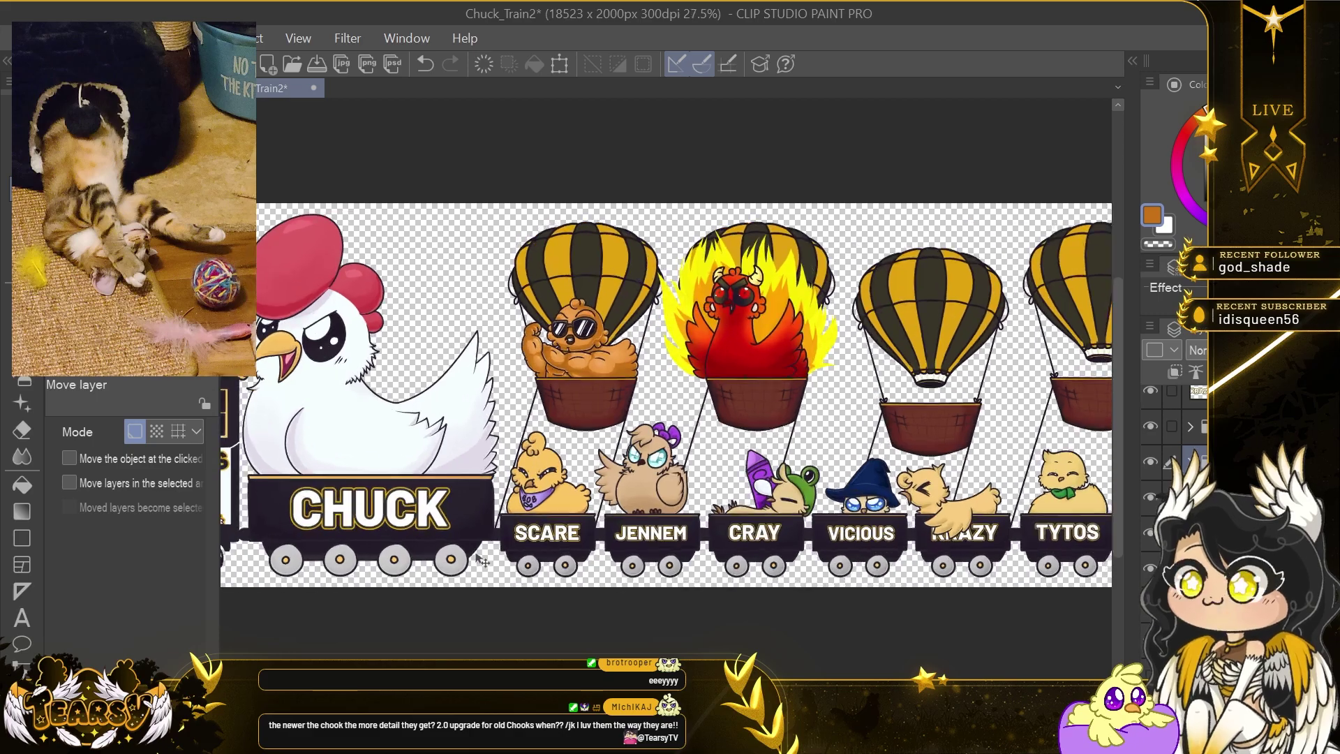
Inspect the older chicks in the named wagons, including a close look at the green-hooded archer's face and cloak.
scroll(666, 390, right, 10)
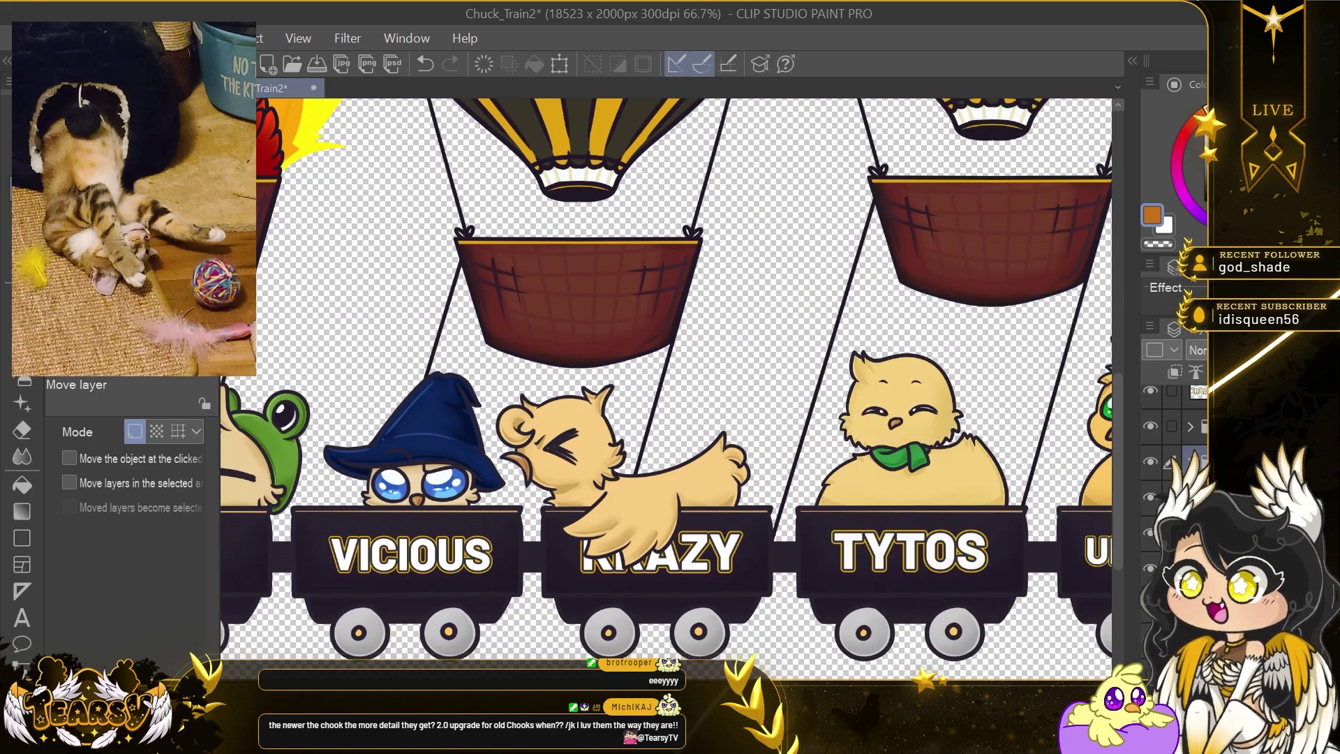
scroll(666, 390, right, 12)
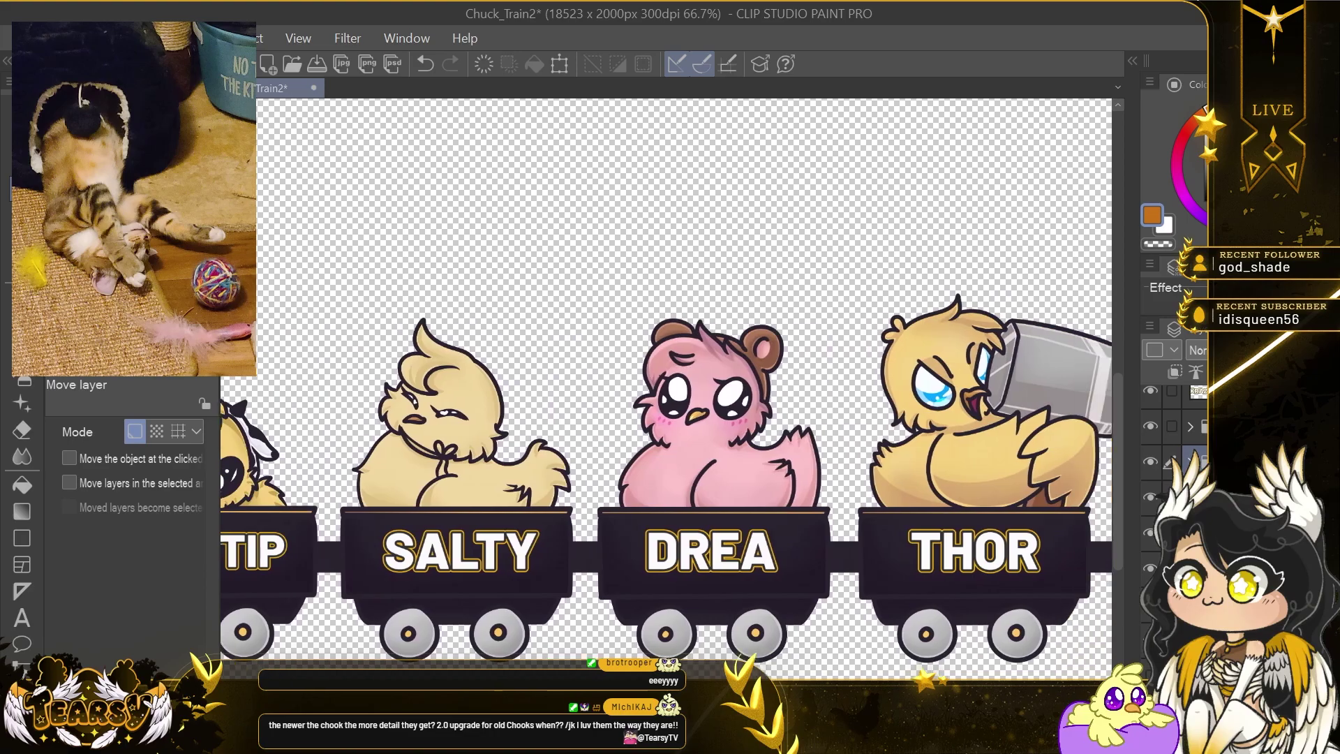
drag(558, 687, 868, 688)
scroll(666, 390, left, 15)
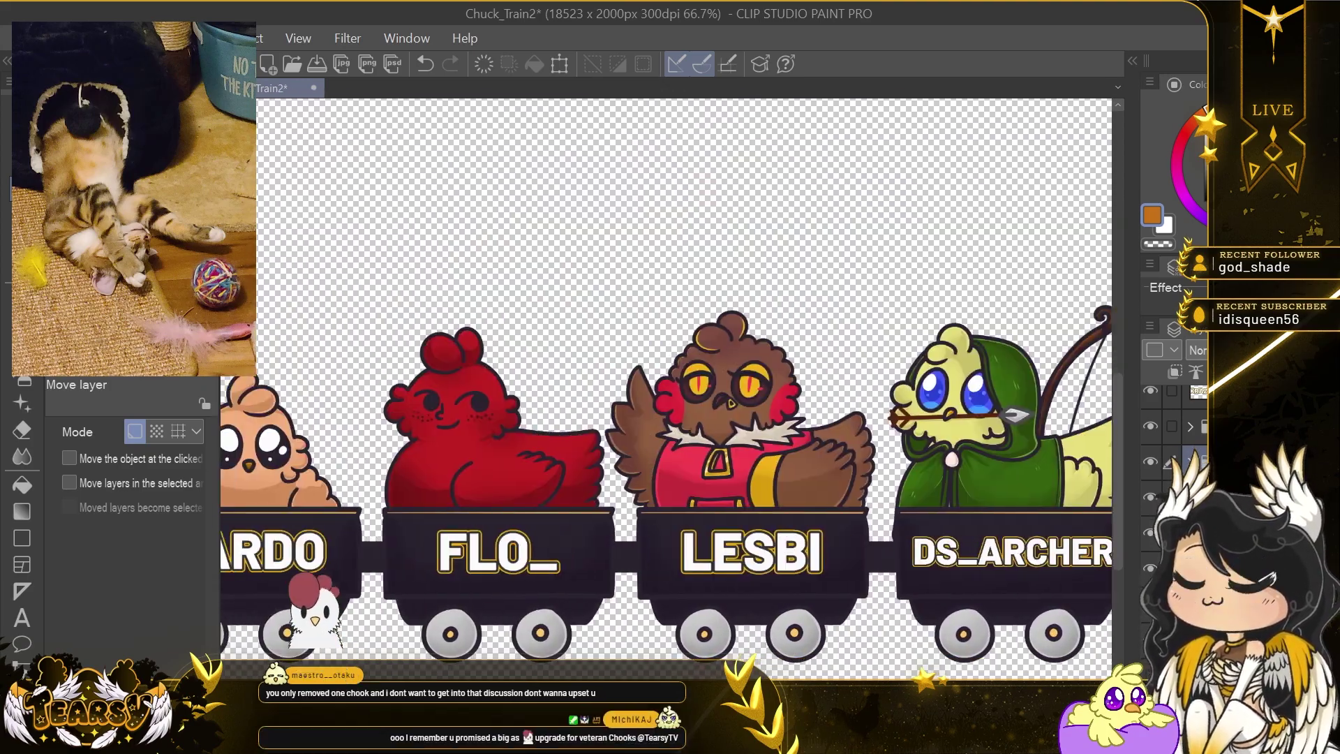
scroll(666, 390, down, 5)
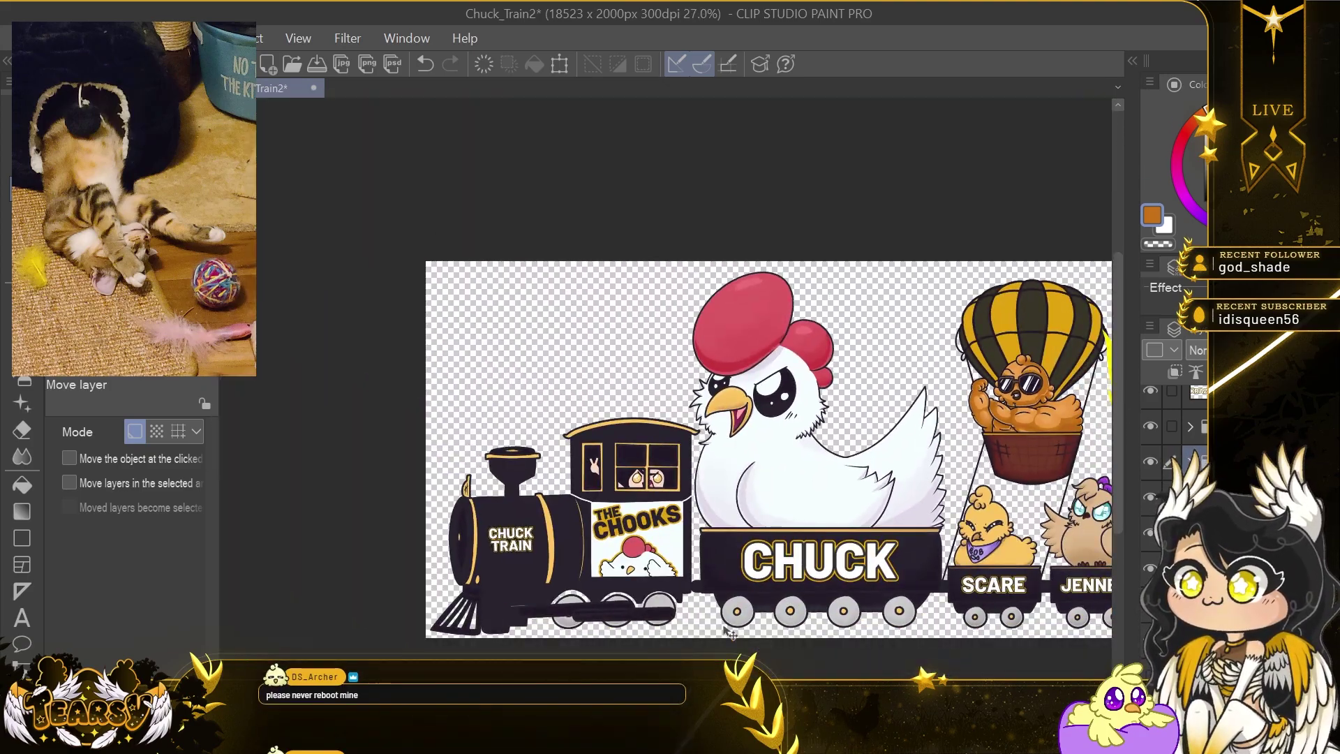
scroll(666, 390, right, 5)
drag(438, 687, 935, 688)
scroll(553, 558, up, 9)
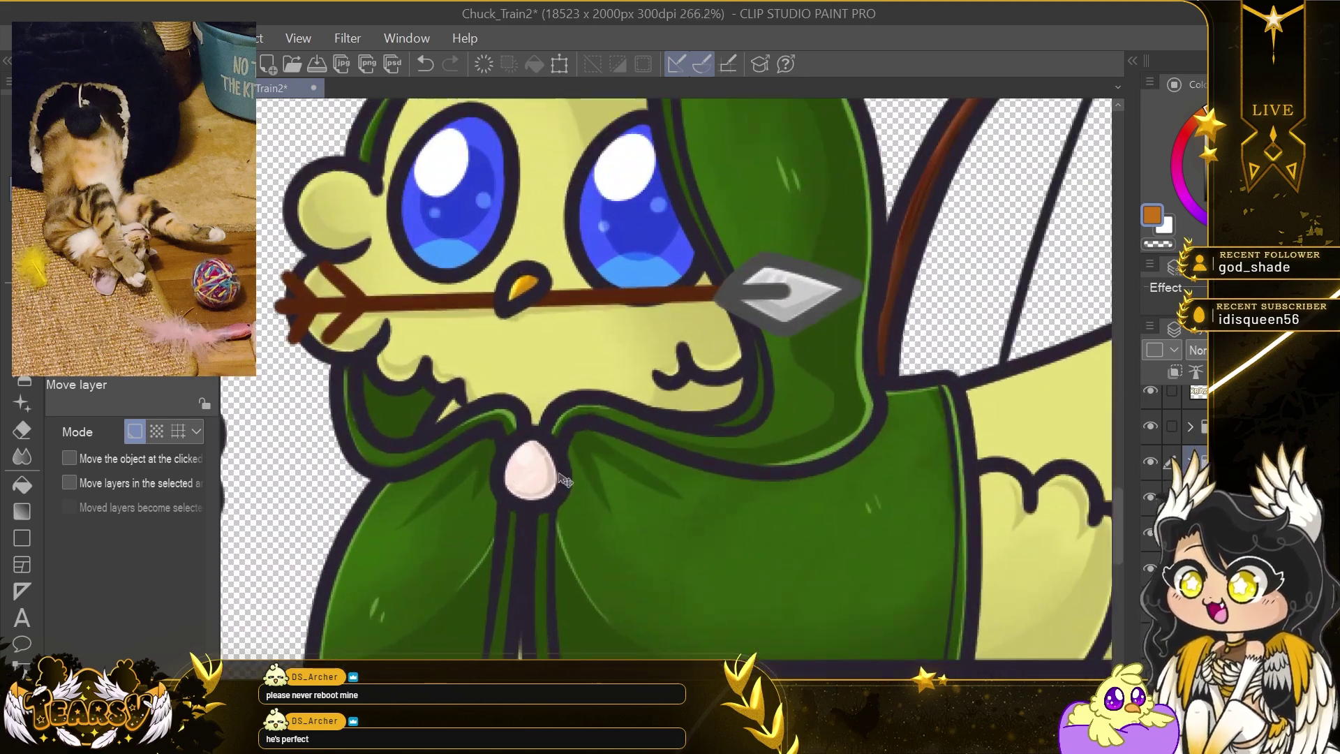
scroll(558, 564, down, 6)
scroll(559, 563, left, 10)
scroll(481, 377, right, 1)
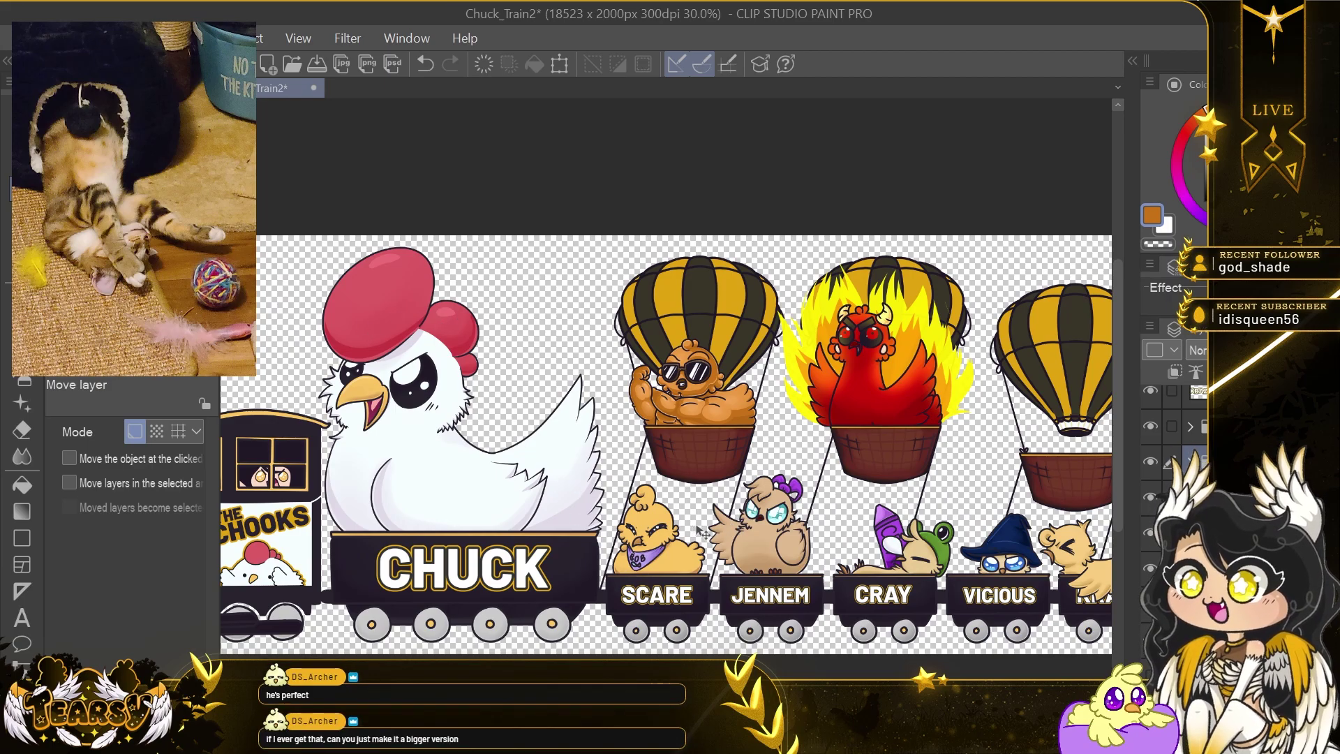
Look over the whole train from the CHUCK wagon to the flaming rear wagon, comparing the chicks' level of detail.
scroll(556, 487, right, 20)
scroll(556, 486, right, 4)
scroll(556, 487, left, 20)
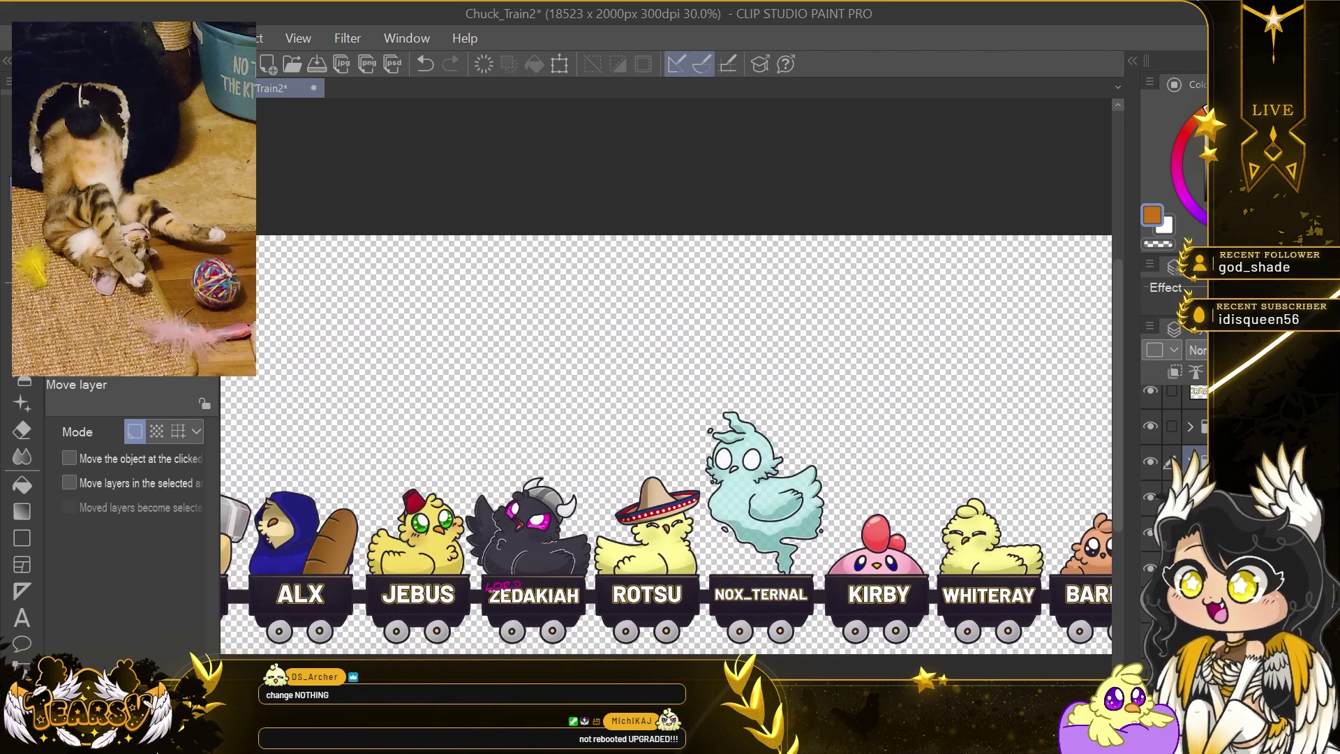
scroll(556, 487, right, 20)
scroll(636, 514, right, 10)
scroll(636, 513, left, 20)
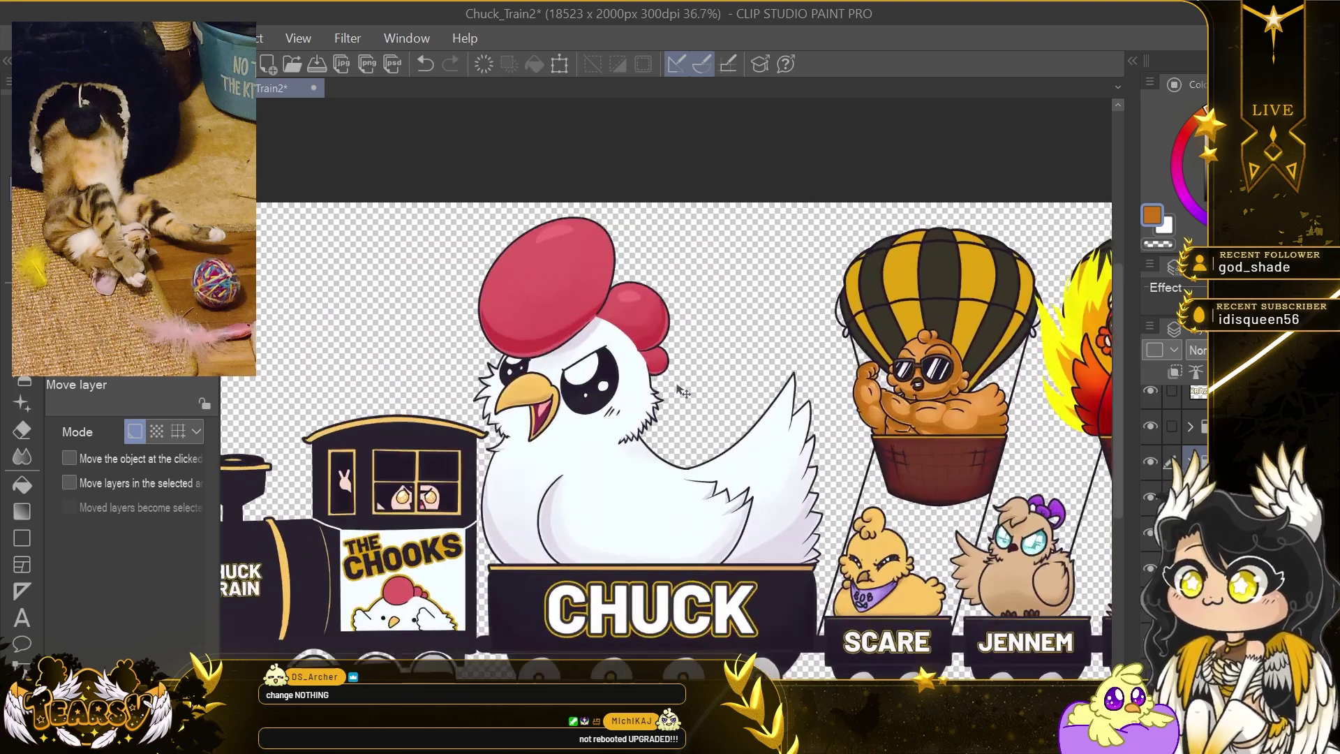
scroll(636, 513, down, 2)
scroll(640, 646, right, 10)
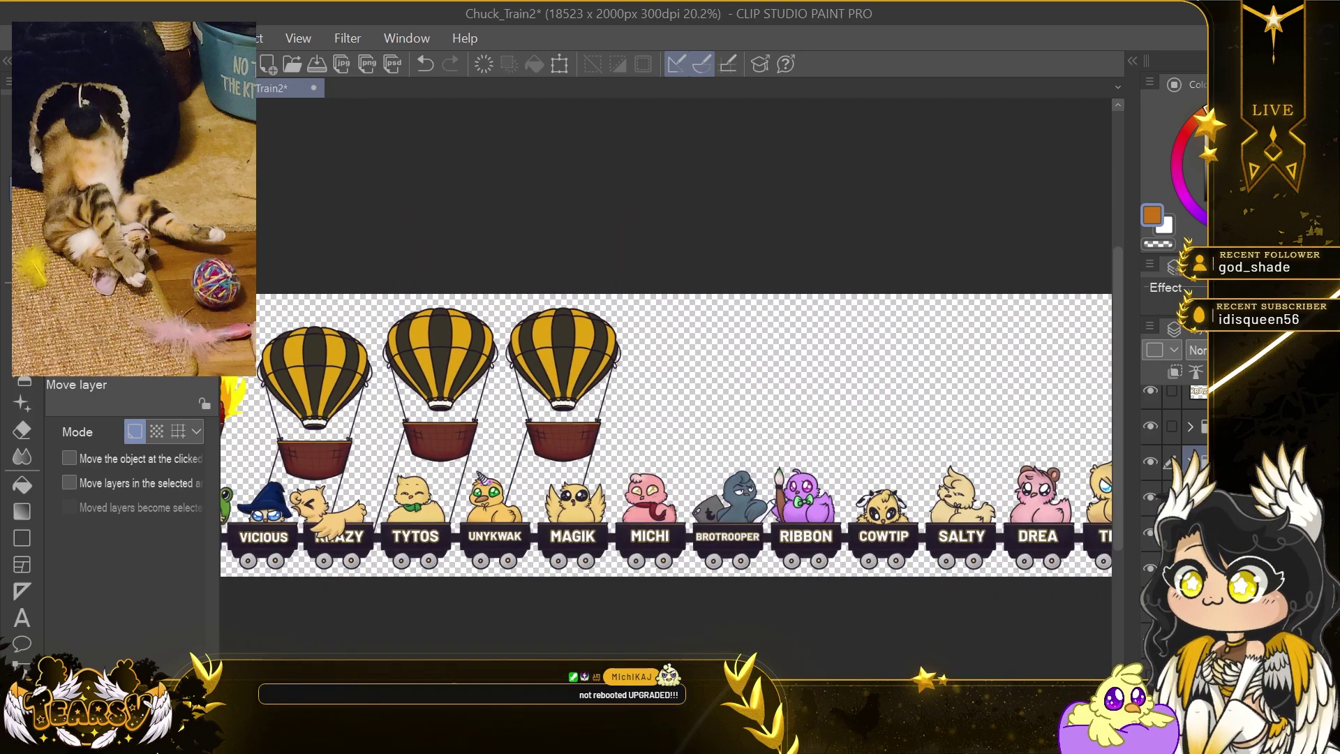
scroll(640, 646, left, 4)
scroll(891, 672, up, 1)
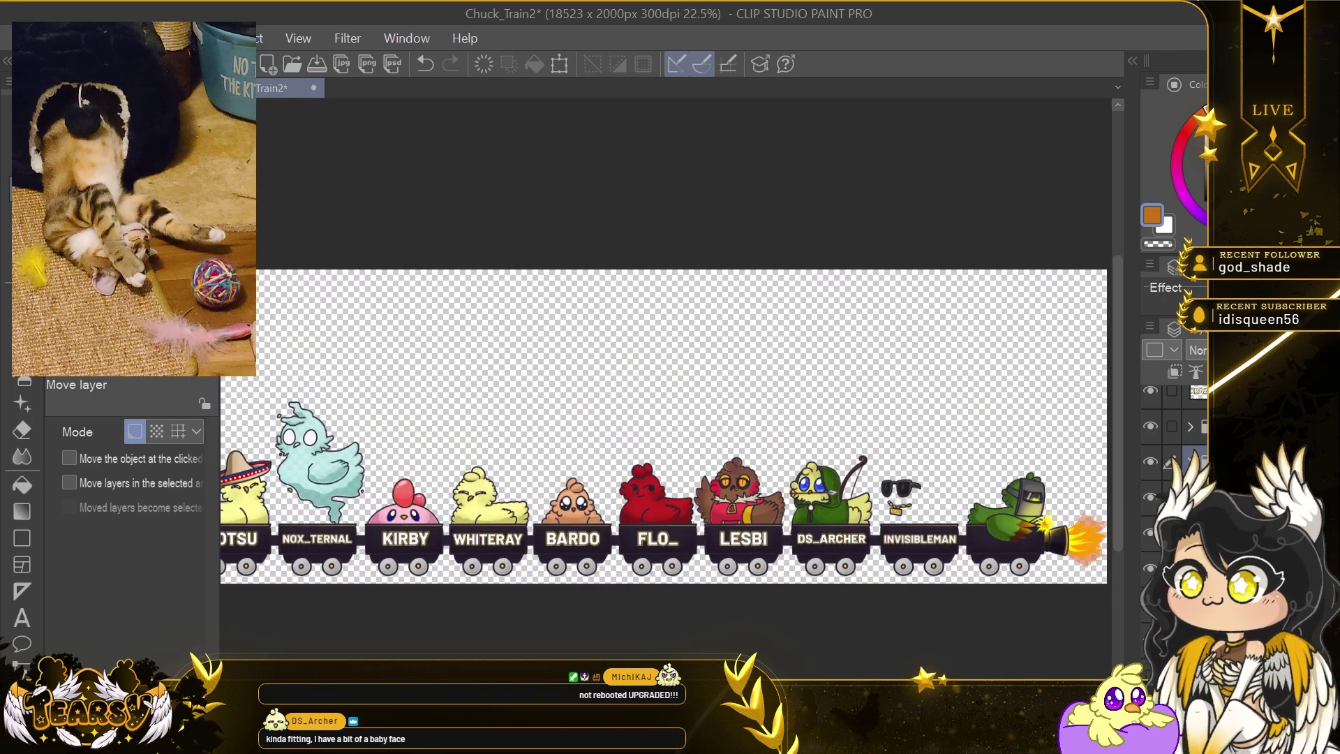
scroll(667, 425, left, 15)
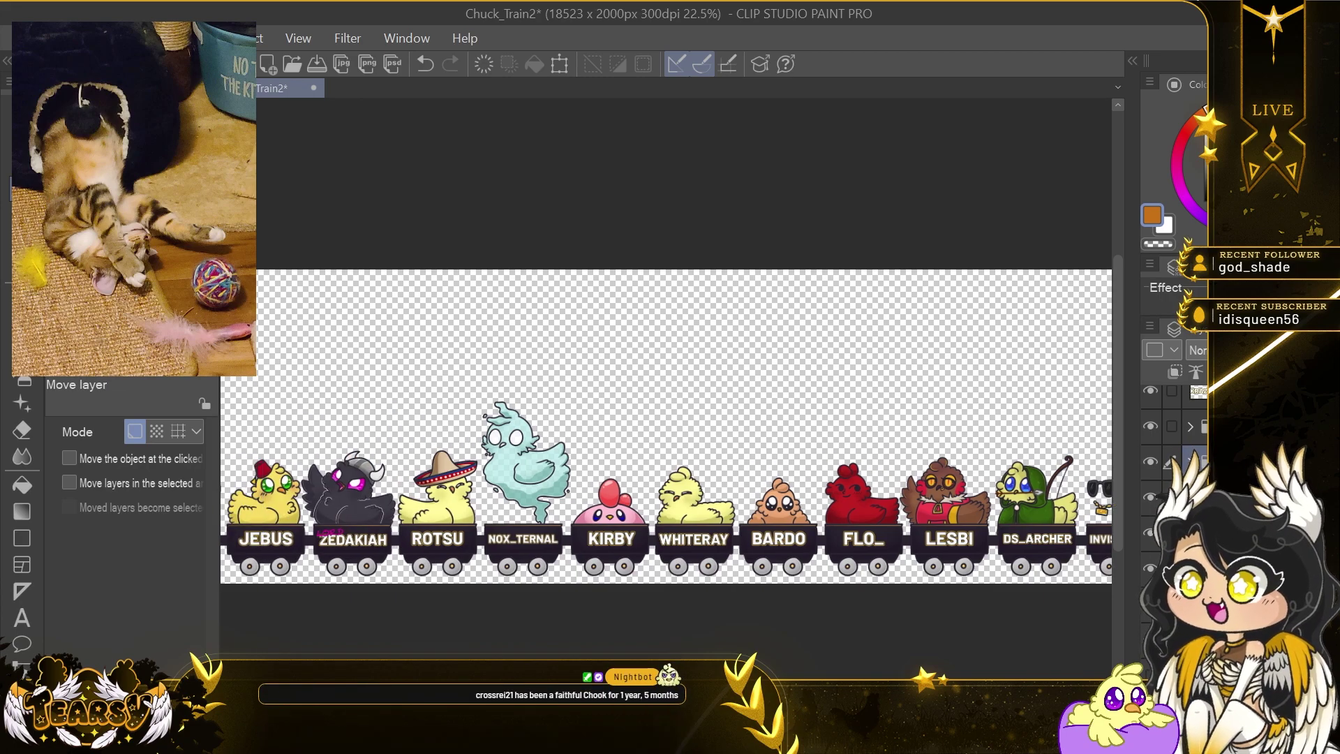
scroll(898, 650, left, 5)
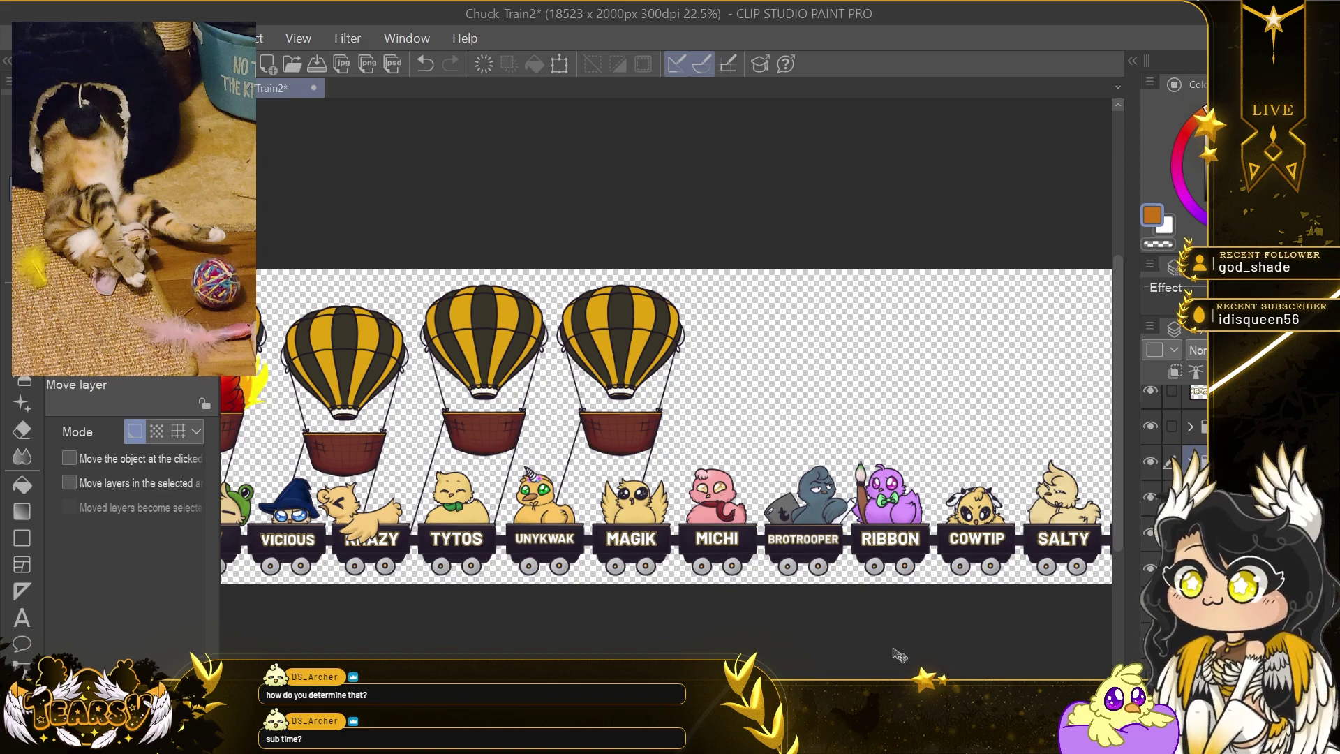
scroll(691, 513, up, 3)
scroll(966, 642, left, 5)
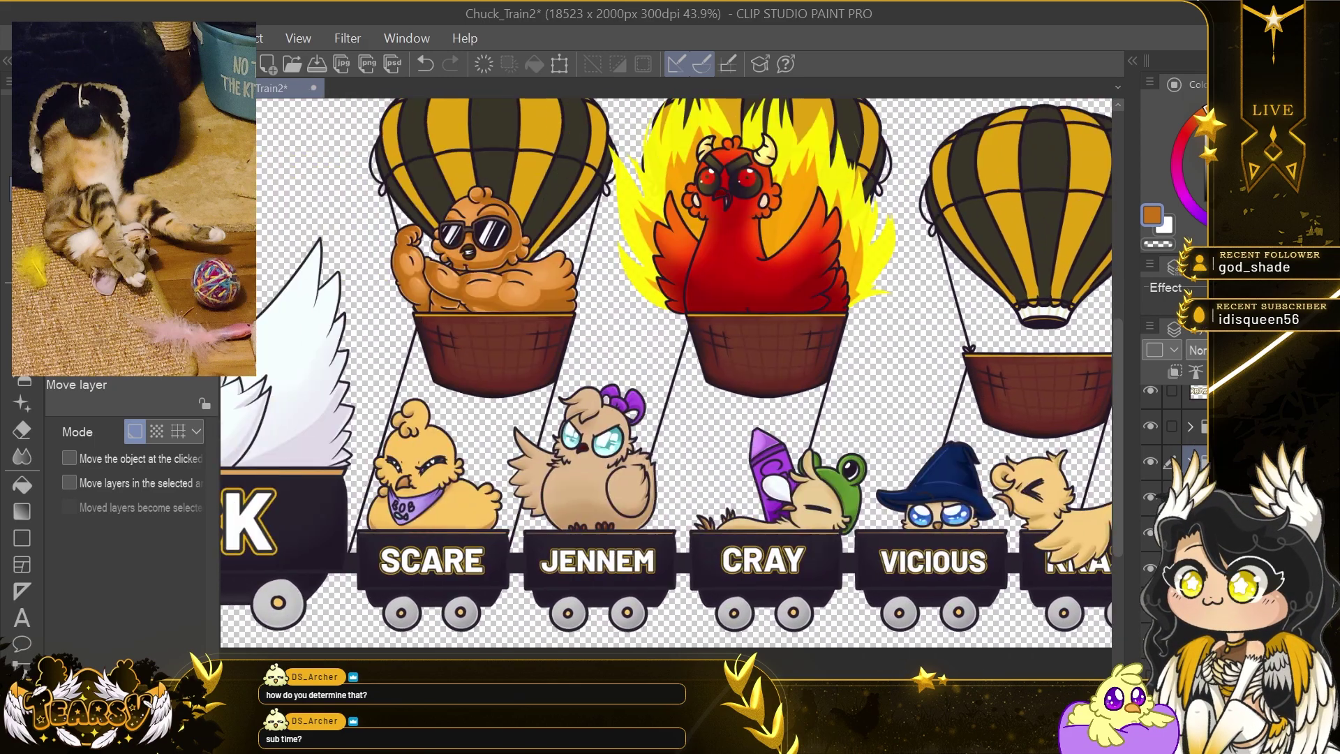
scroll(965, 641, right, 8)
scroll(665, 373, right, 3)
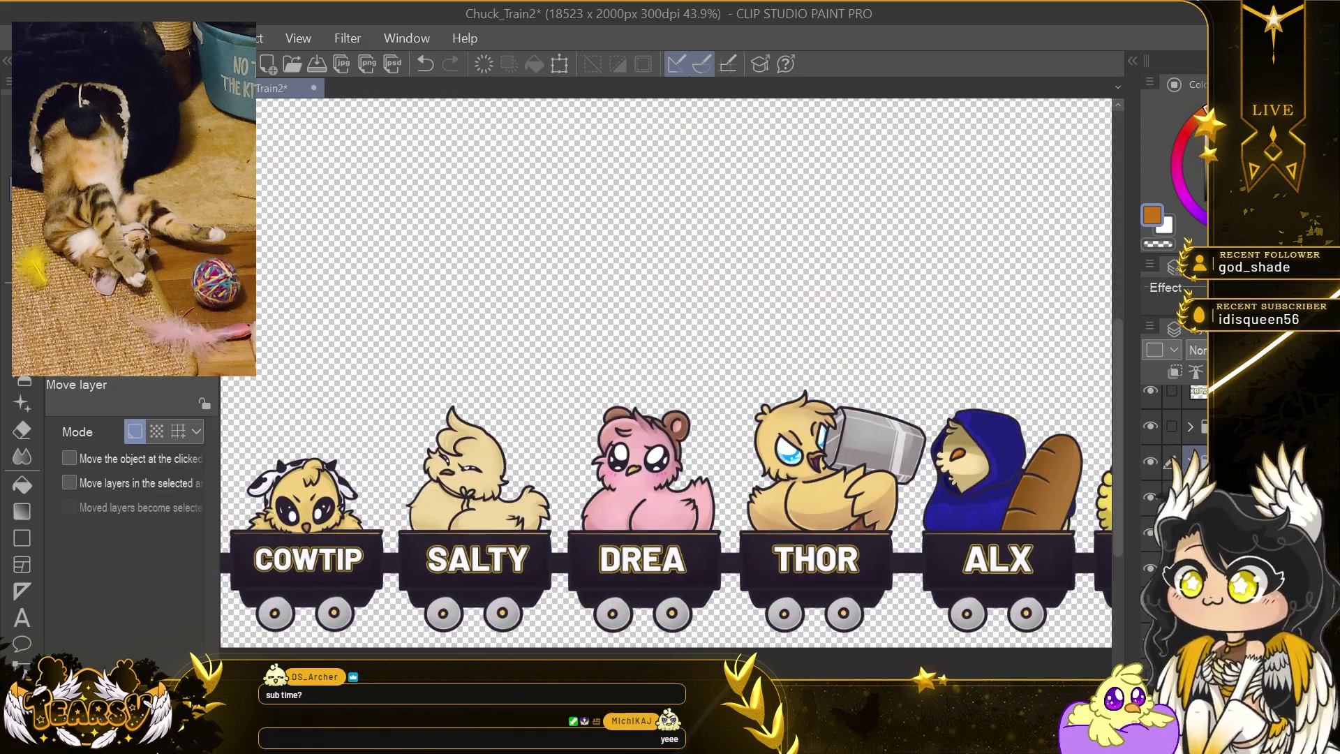
scroll(665, 374, left, 4)
scroll(665, 374, right, 8)
scroll(690, 639, left, 4)
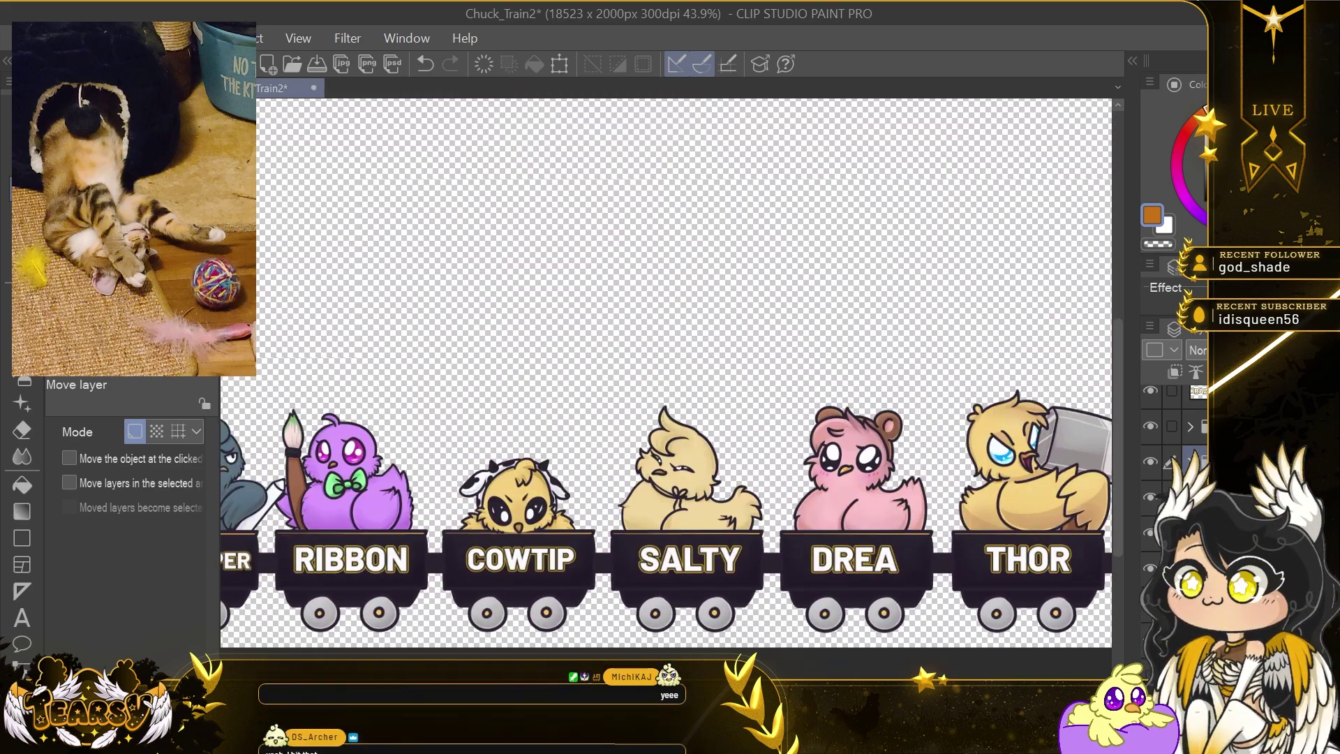
scroll(689, 639, right, 7)
scroll(690, 638, down, 1)
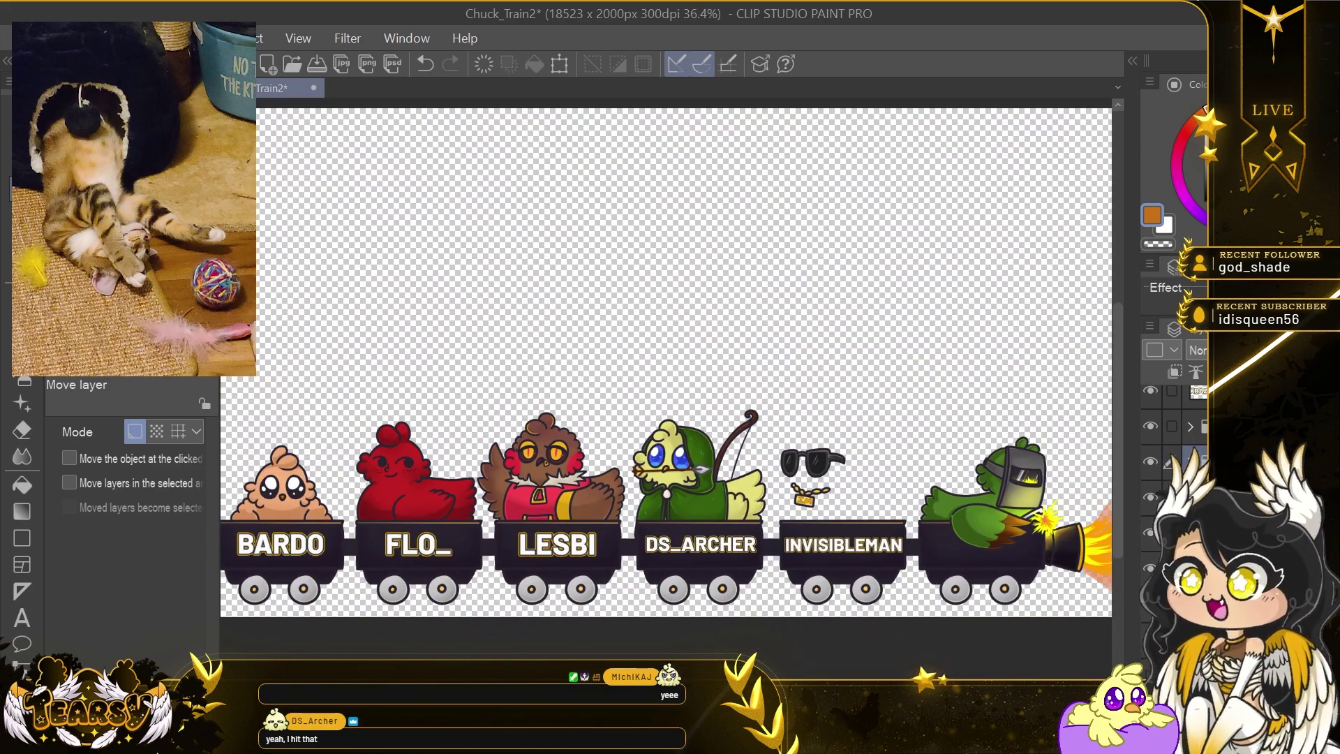
scroll(665, 361, right, 2)
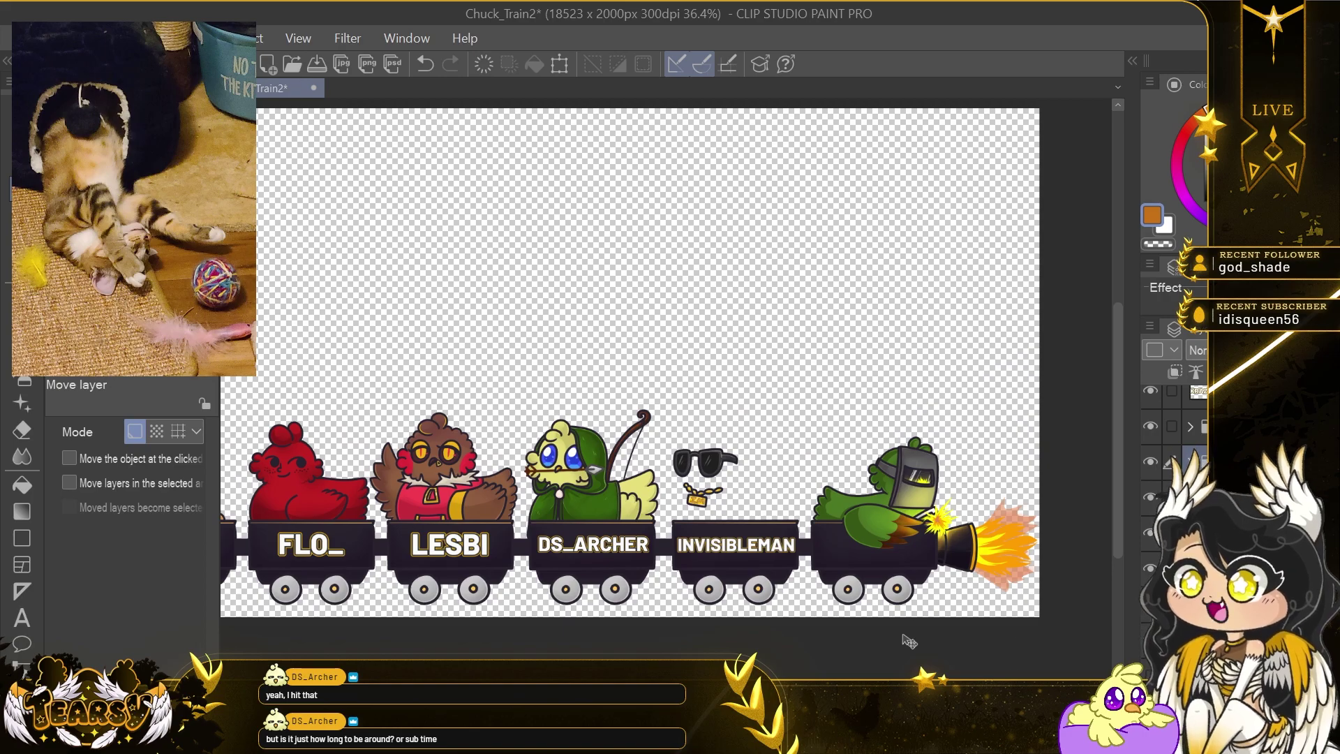
Look along the train from the rear wagon to the CHUCK wagon and compare the heights of the balloons and baskets.
scroll(891, 641, left, 15)
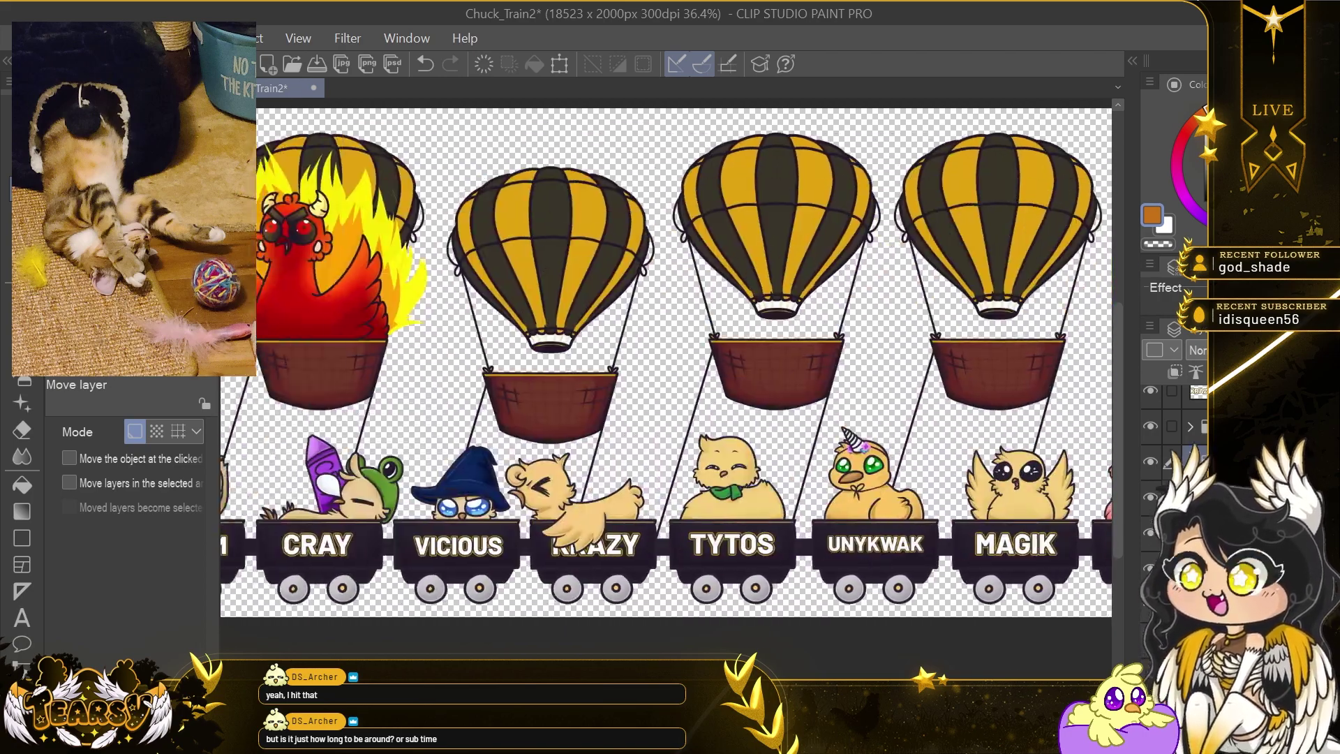
drag(729, 659, 673, 638)
scroll(672, 634, right, 1)
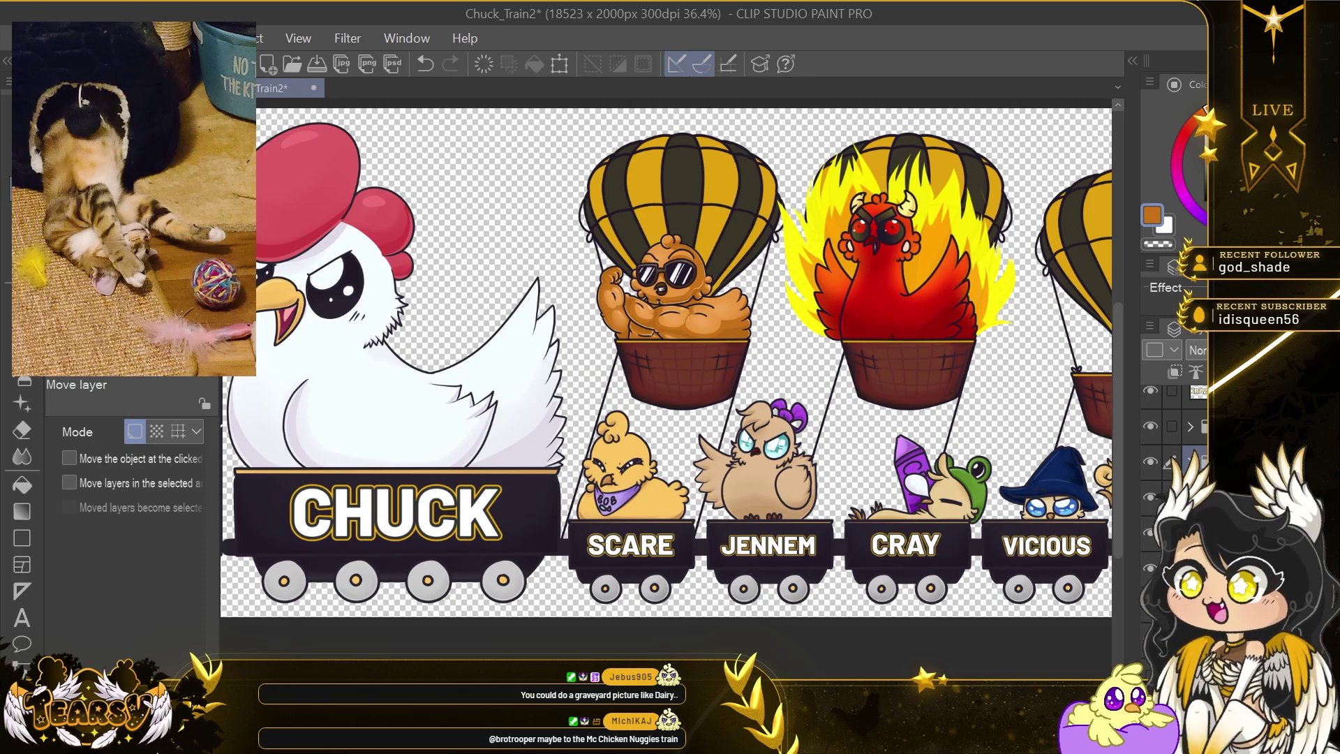
drag(821, 363, 335, 419)
drag(802, 450, 673, 404)
drag(494, 395, 701, 420)
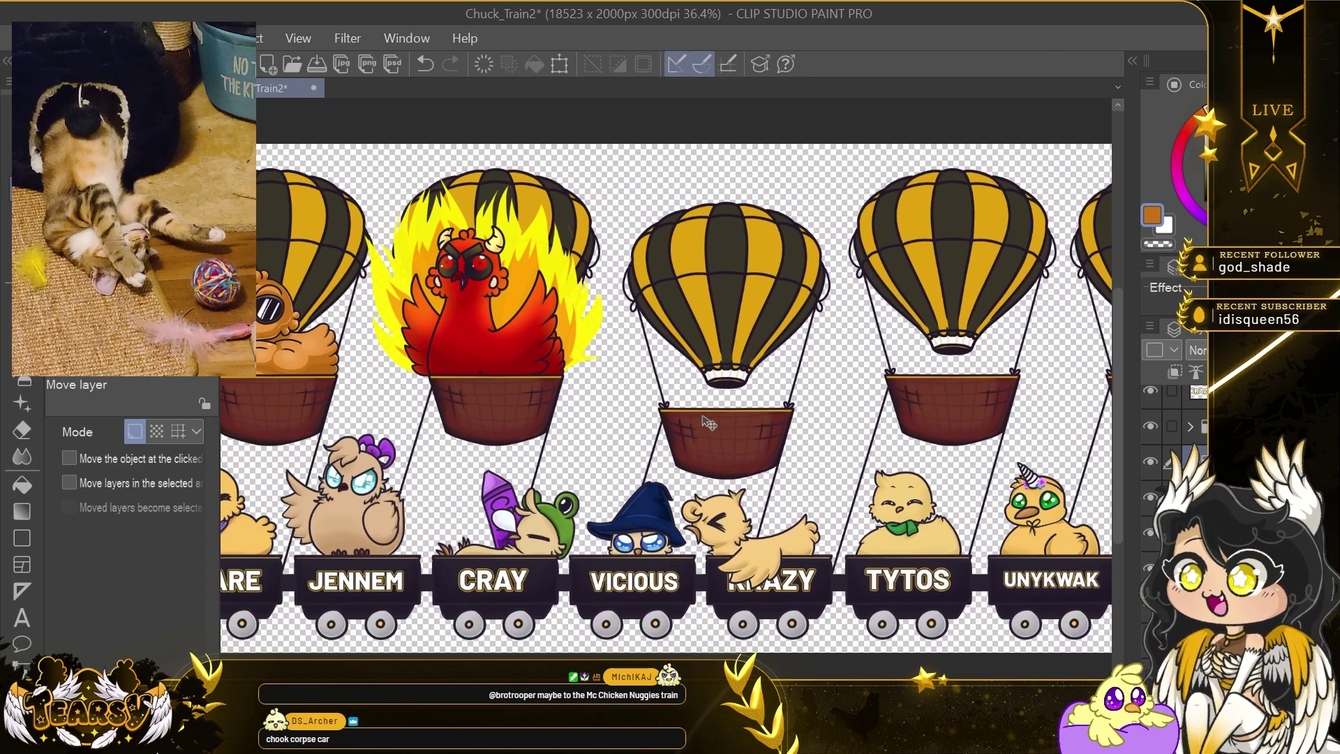
Try to raise the third striped balloon and its basket to the height of the neighbouring balloons.
scroll(708, 422, up, 1)
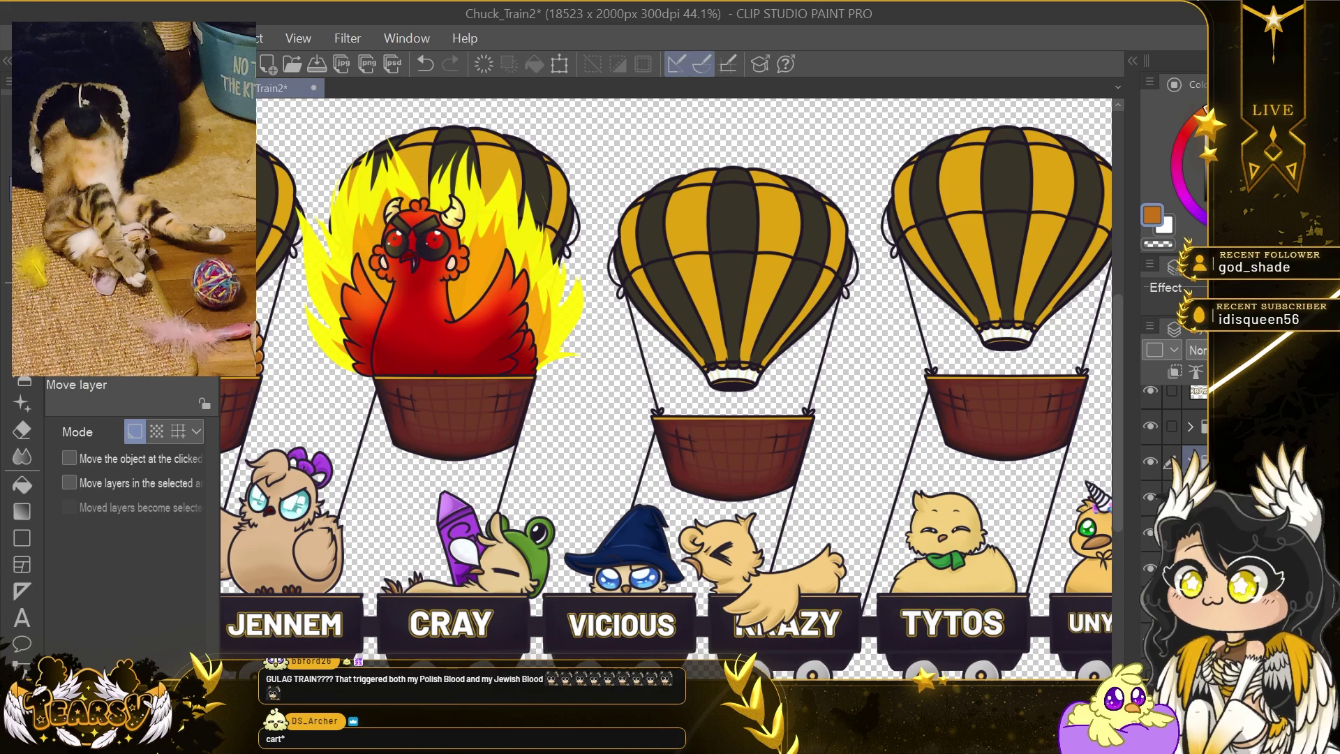
click(1188, 427)
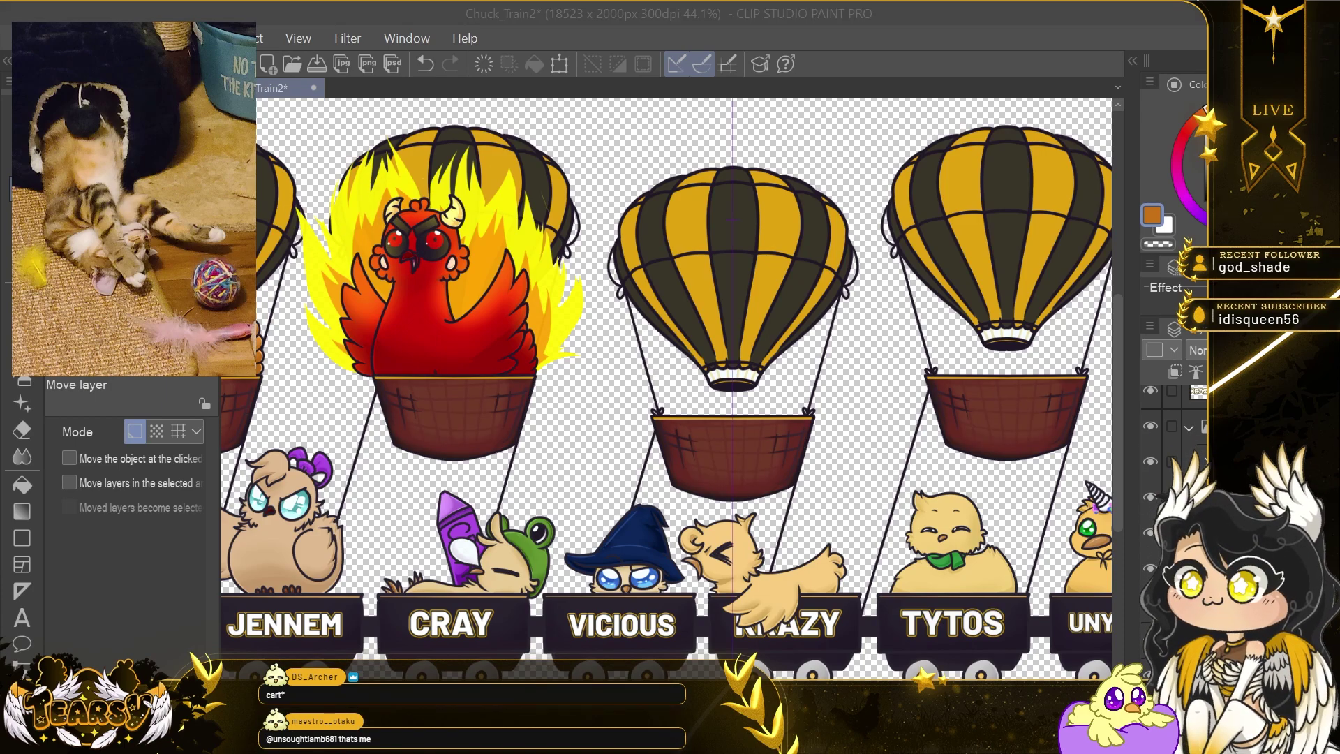
click(1150, 431)
click(1149, 430)
click(1195, 430)
drag(684, 303, 682, 260)
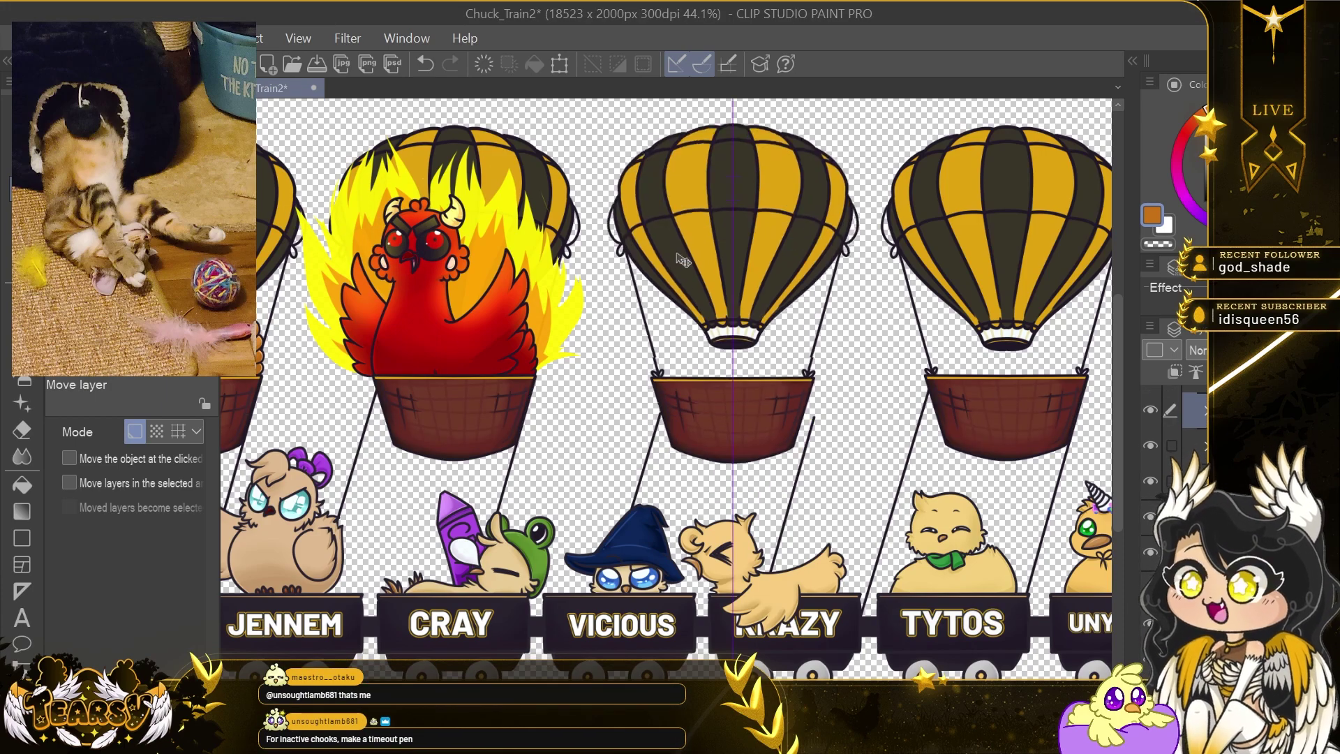
key(ctrl+z)
Show the rulers and place a horizontal guide level with the tops of the neighbouring balloons.
mouse_move(687, 351)
mouse_down()
mouse_move(703, 302)
mouse_move(703, 336)
mouse_up()
key(ctrl+r)
drag(725, 105, 726, 212)
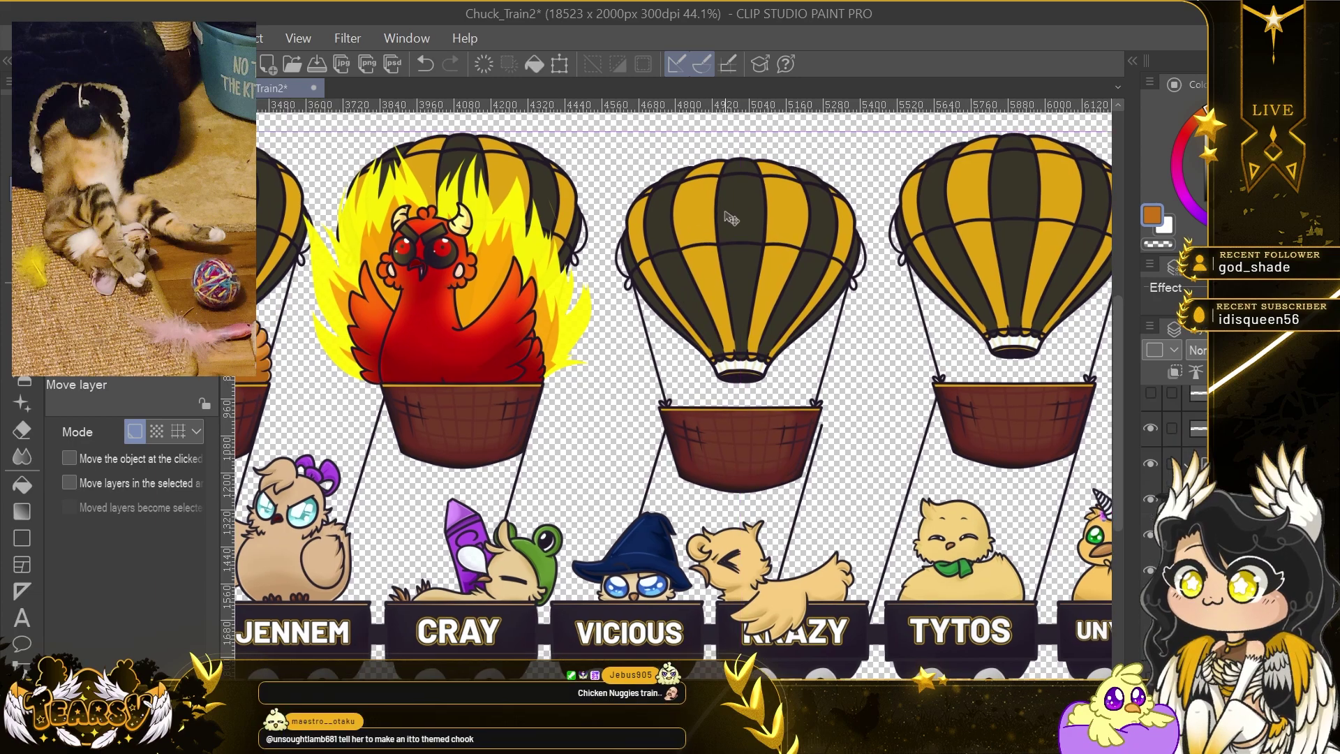
Select the third balloon's layer folder and move the balloon with its basket straight up to the horizontal guide.
click(1150, 443)
click(1150, 444)
click(1197, 444)
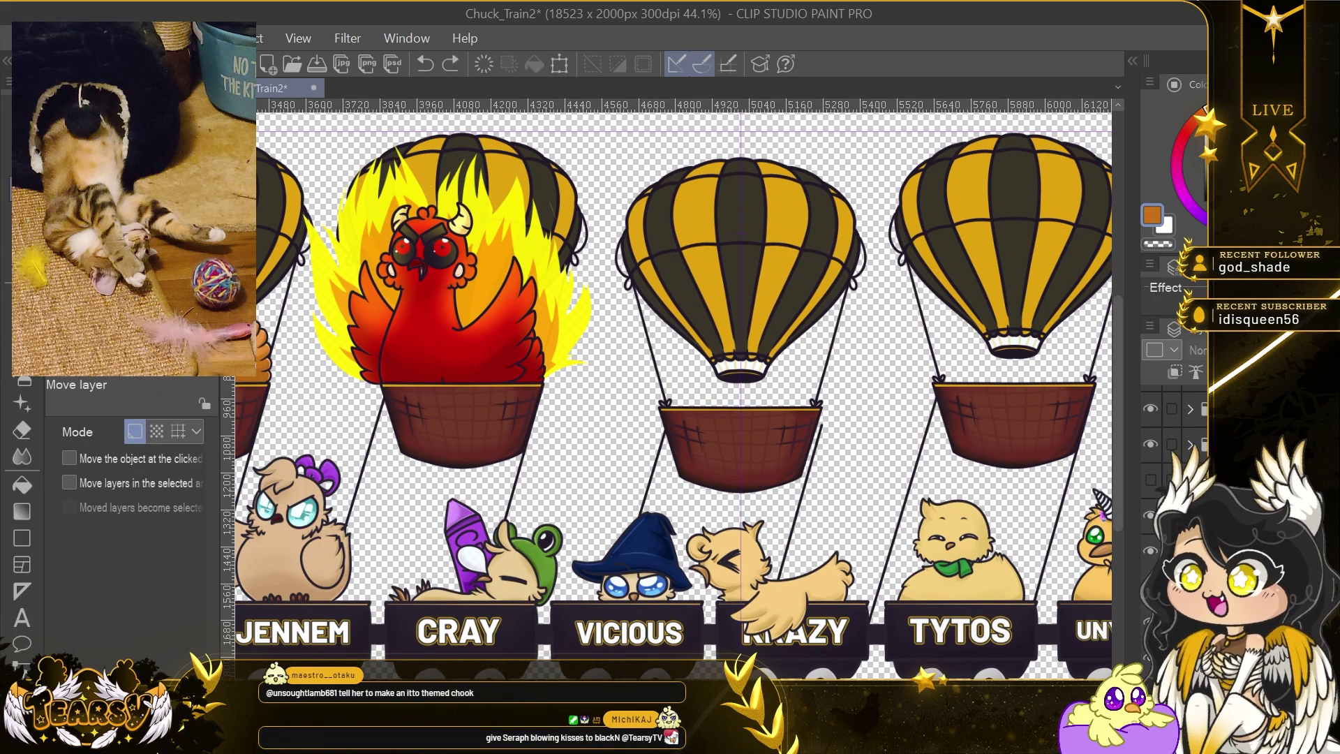
scroll(1172, 481, up, 1)
drag(783, 437, 783, 413)
Find the layer of the ropes beneath the third basket and transform them upward to meet the raised basket.
scroll(1172, 481, down, 2)
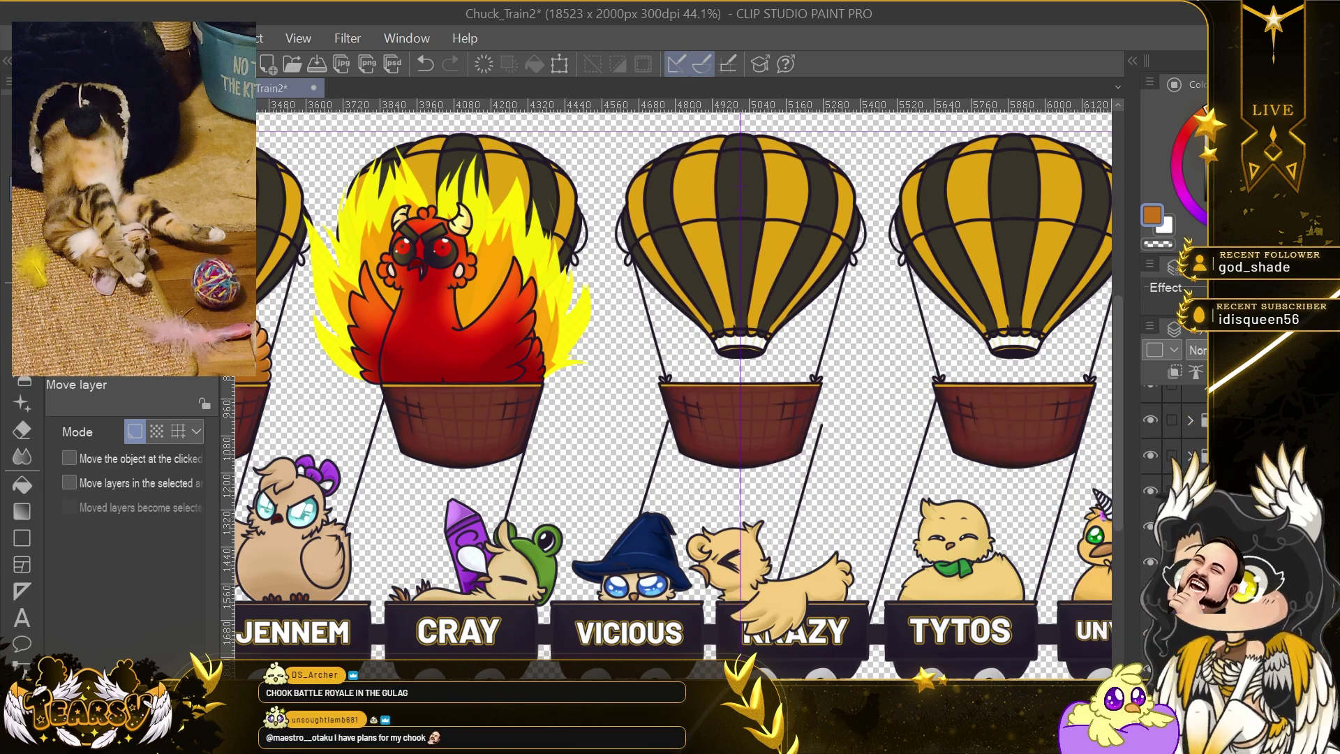
scroll(1152, 568, down, 1)
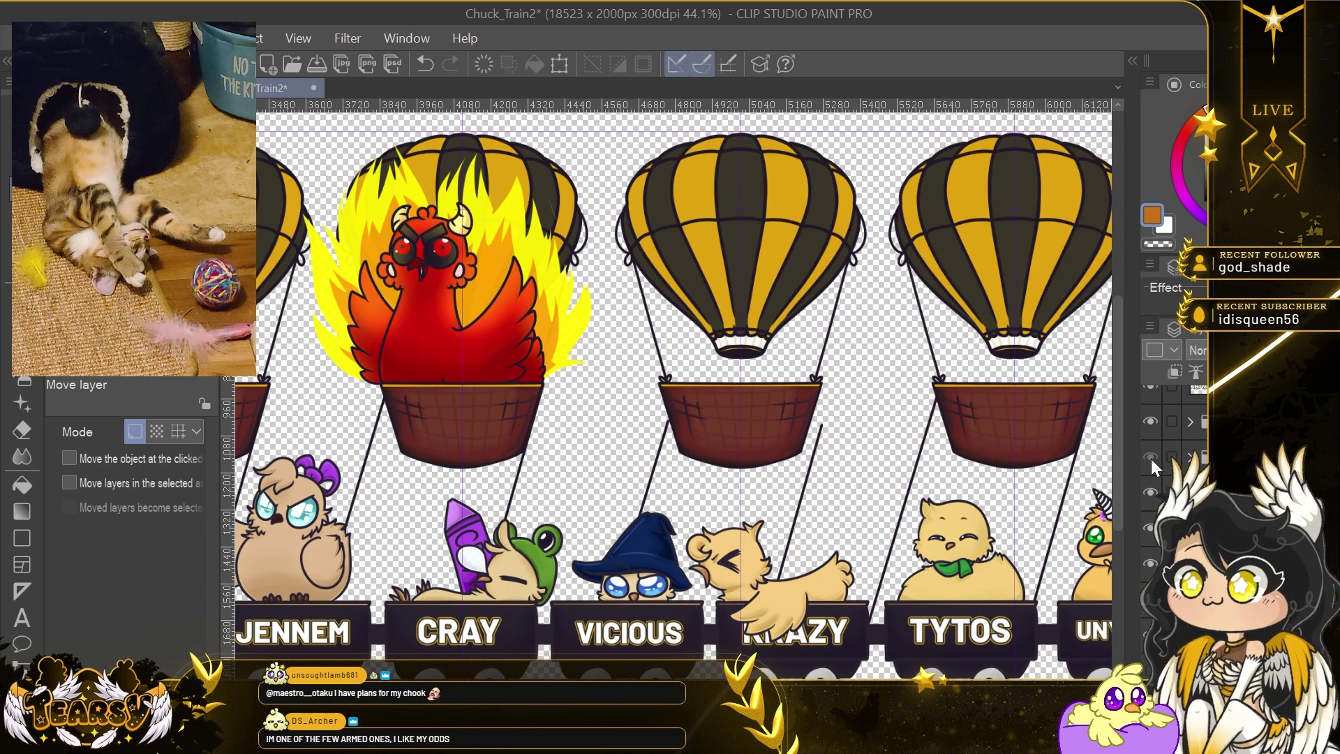
click(1150, 563)
click(1150, 599)
click(1149, 599)
scroll(1151, 566, down, 1)
click(1150, 602)
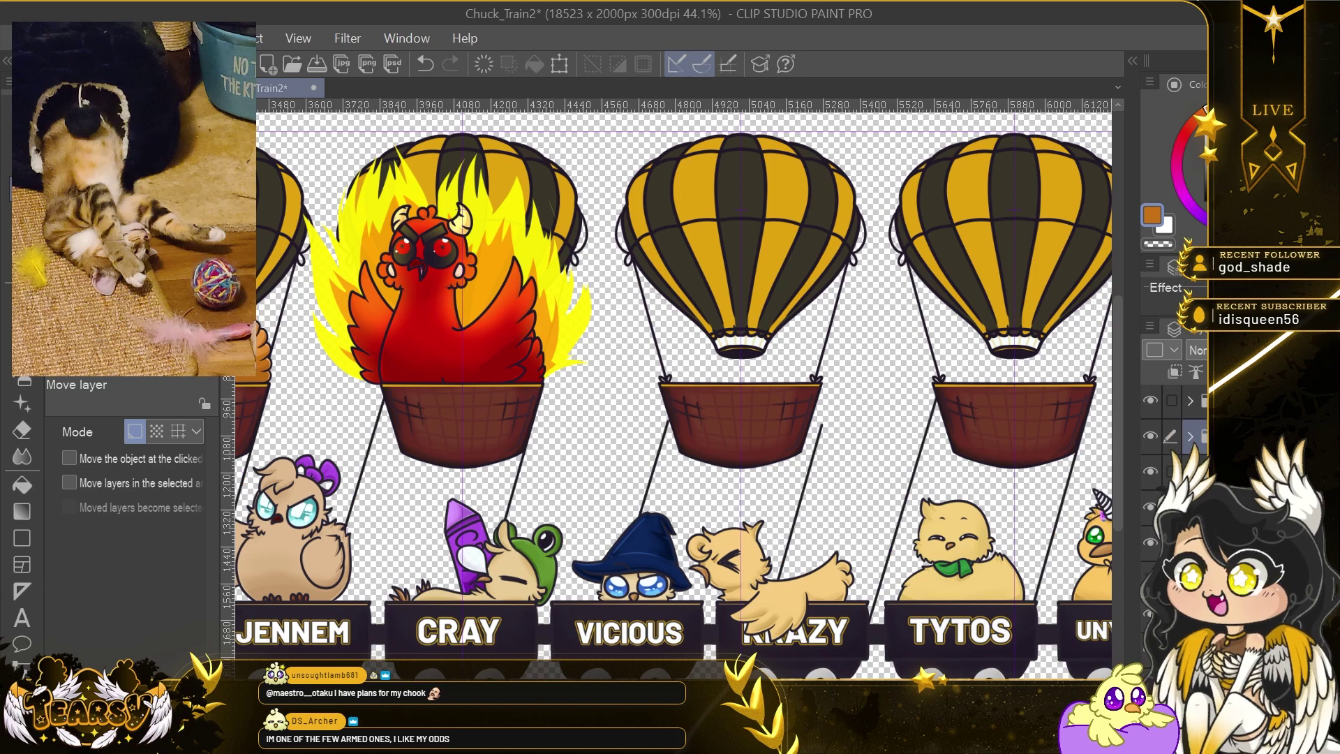
key(ctrl+t)
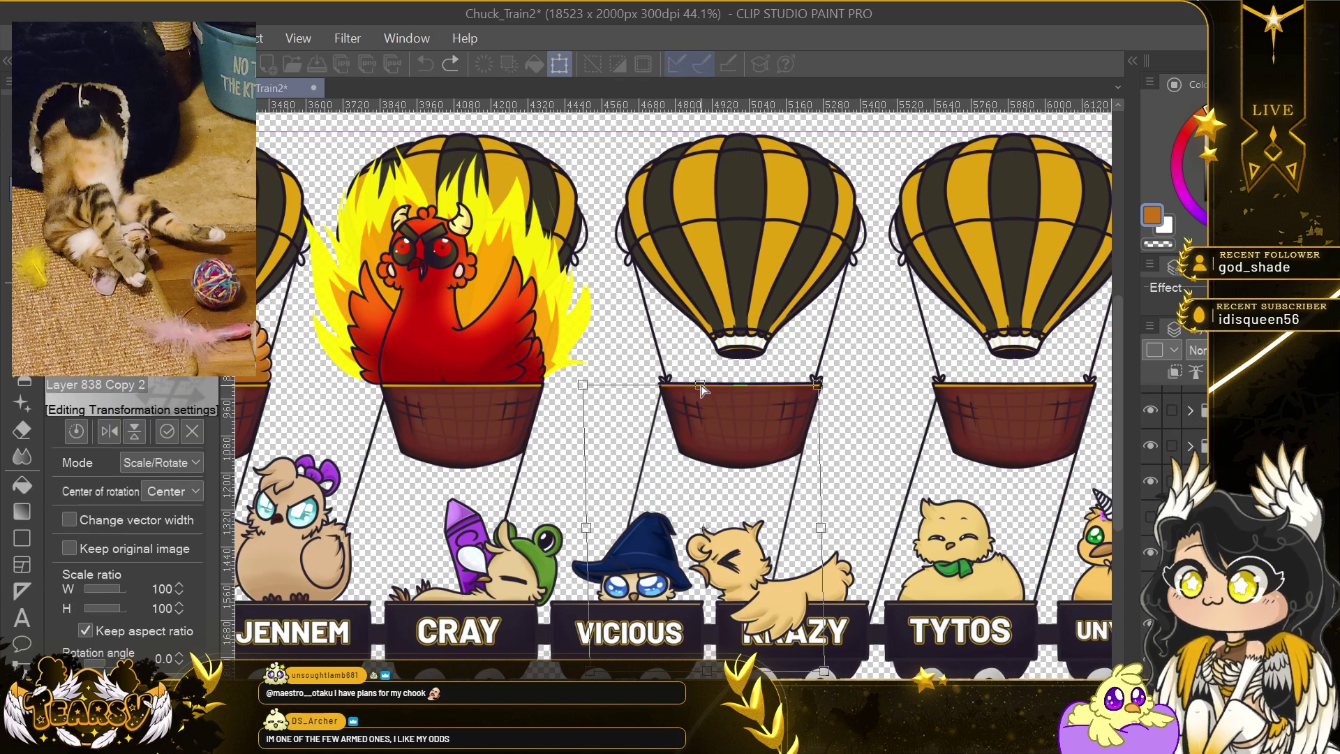
key(Return)
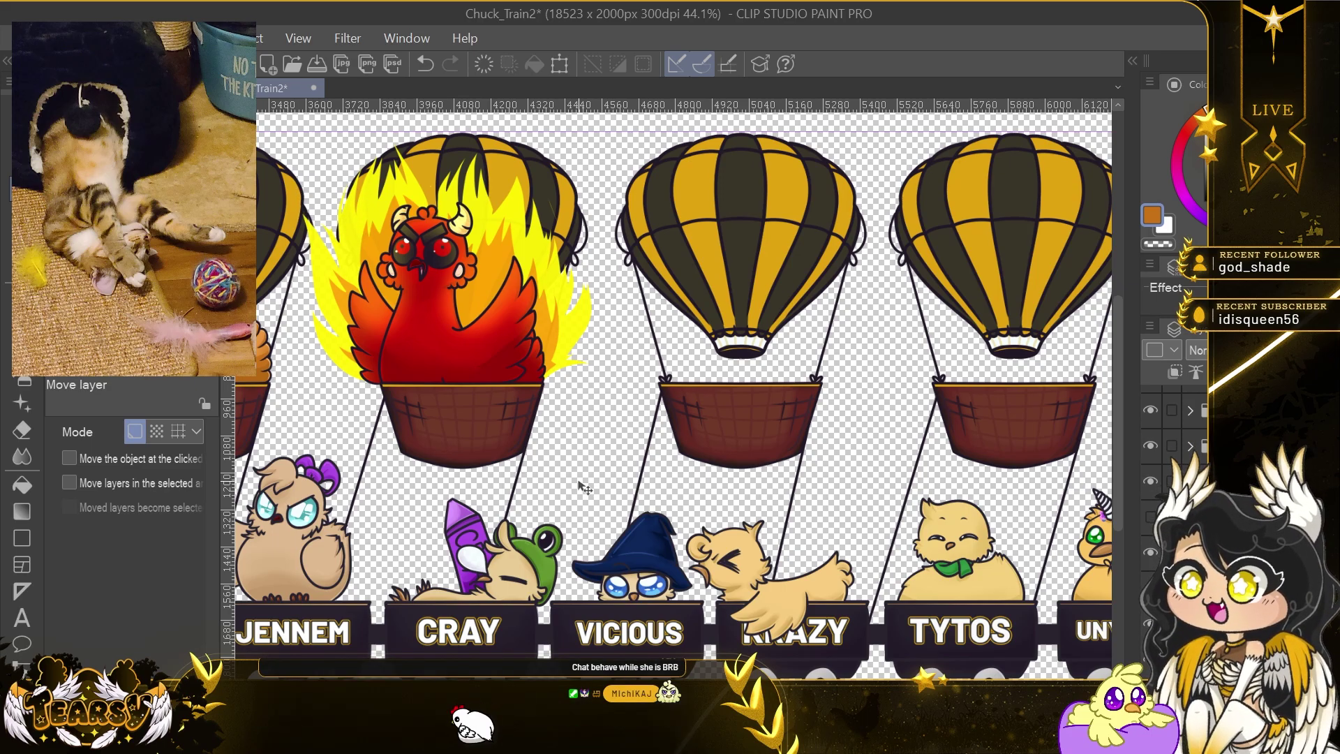
Check the evenly aligned row of balloons from the locomotive and CHUCK wagon to the MAGIK wagon.
scroll(579, 482, down, 3)
scroll(578, 481, left, 7)
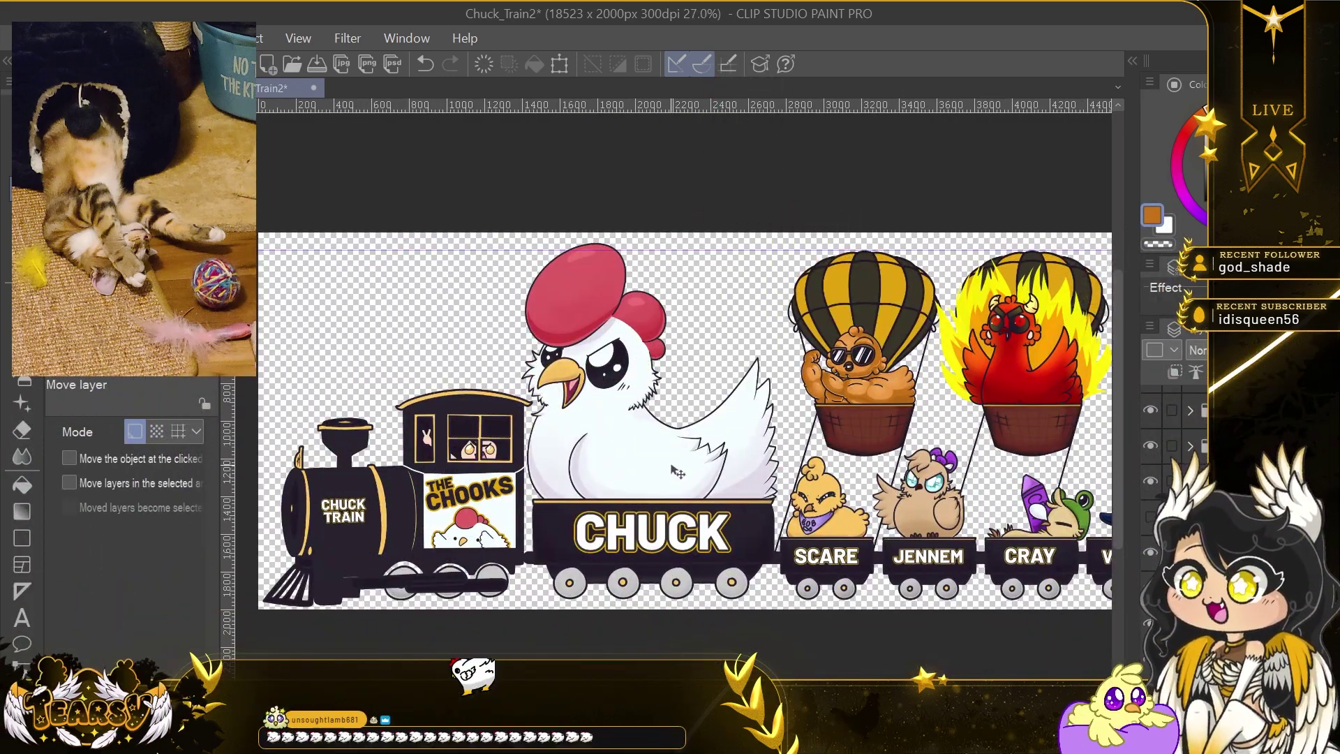
drag(671, 469, 138, 451)
drag(740, 498, 1057, 520)
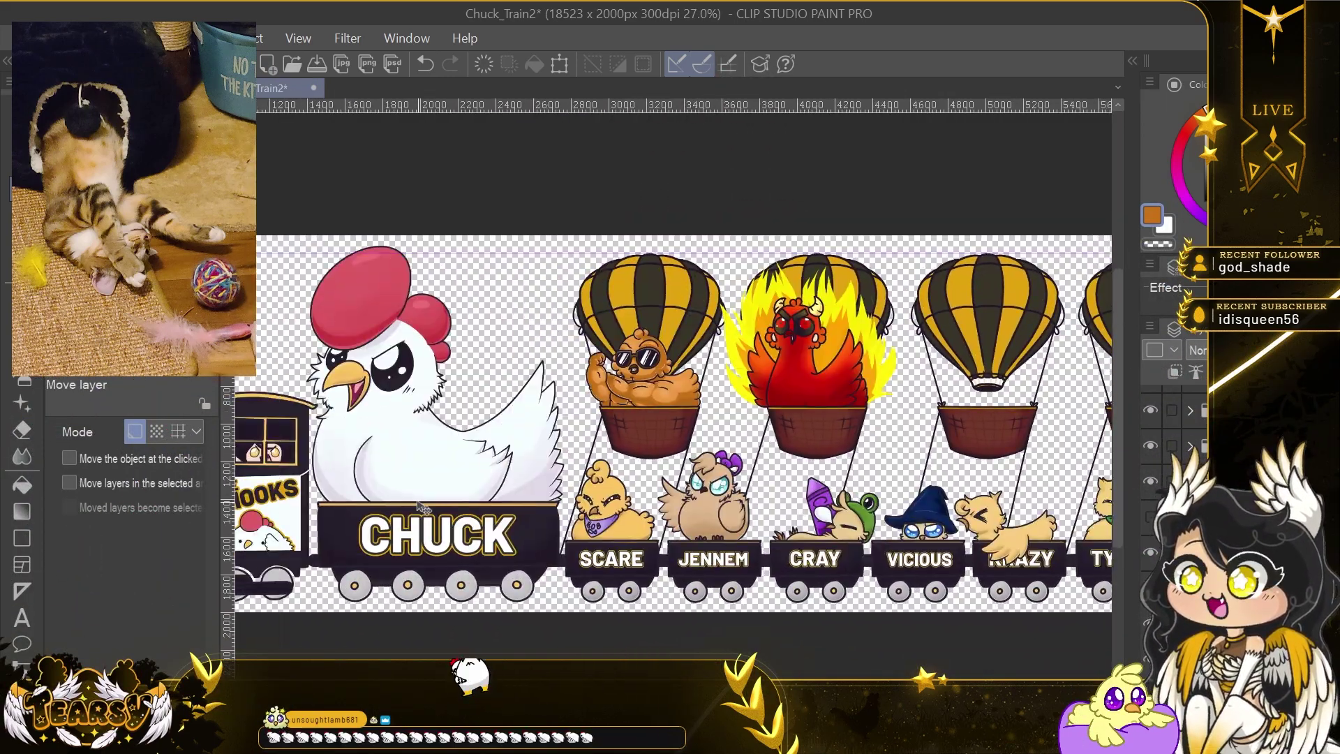
drag(814, 449, 484, 502)
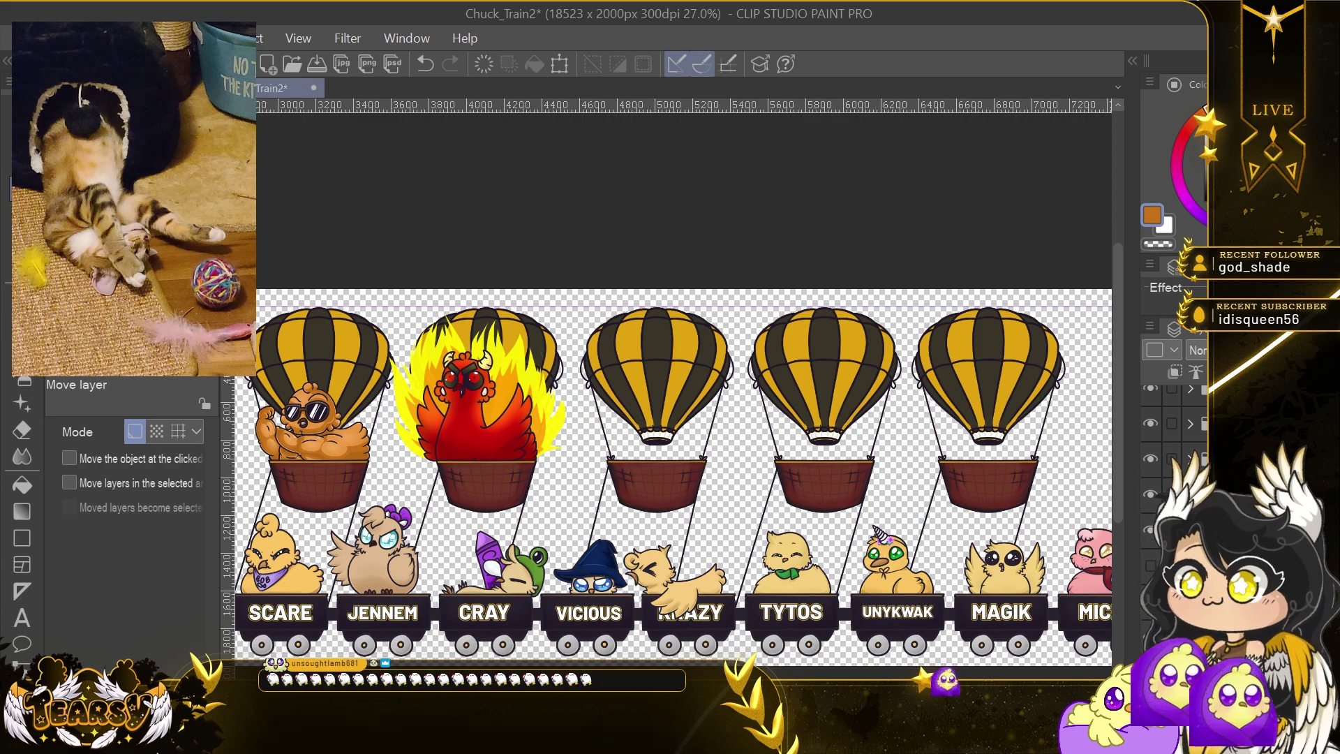
Hide the striped balloons, leaving the baskets, ropes and chicks visible.
scroll(1151, 566, down, 1)
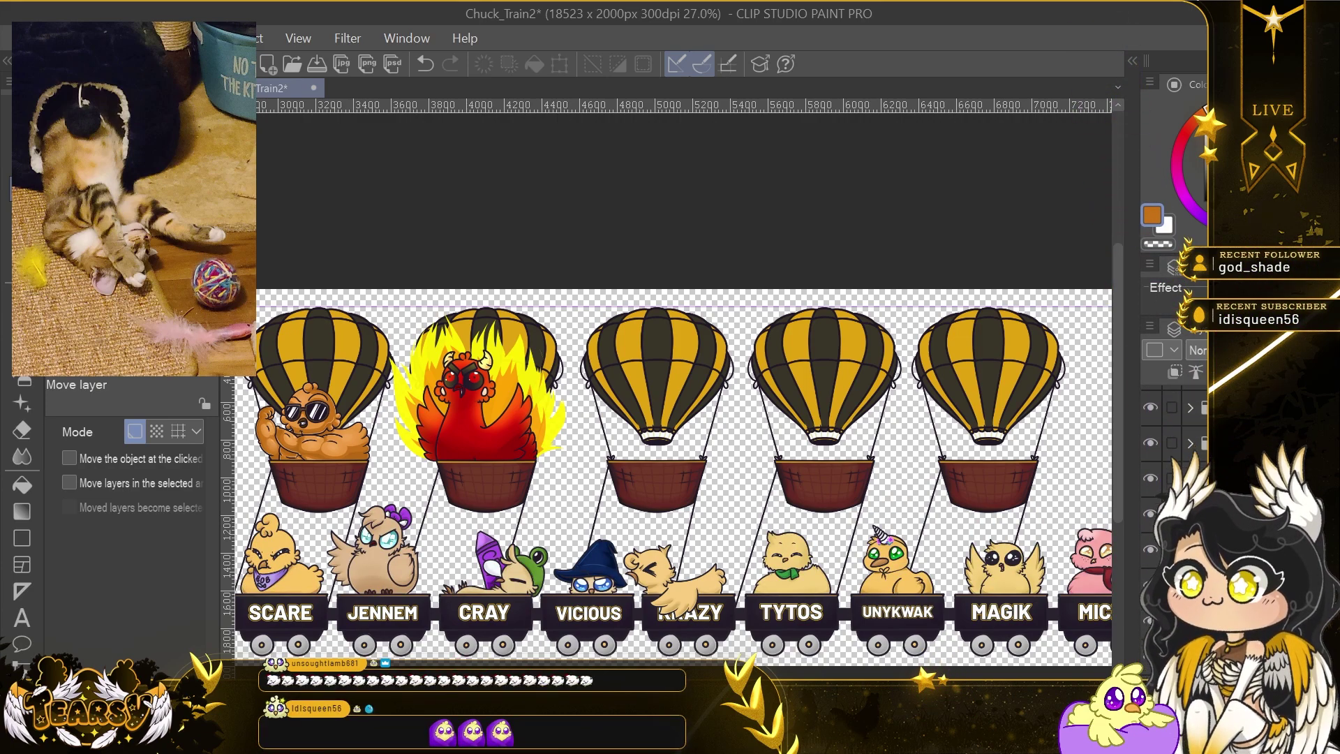
scroll(1152, 524, down, 2)
key(i)
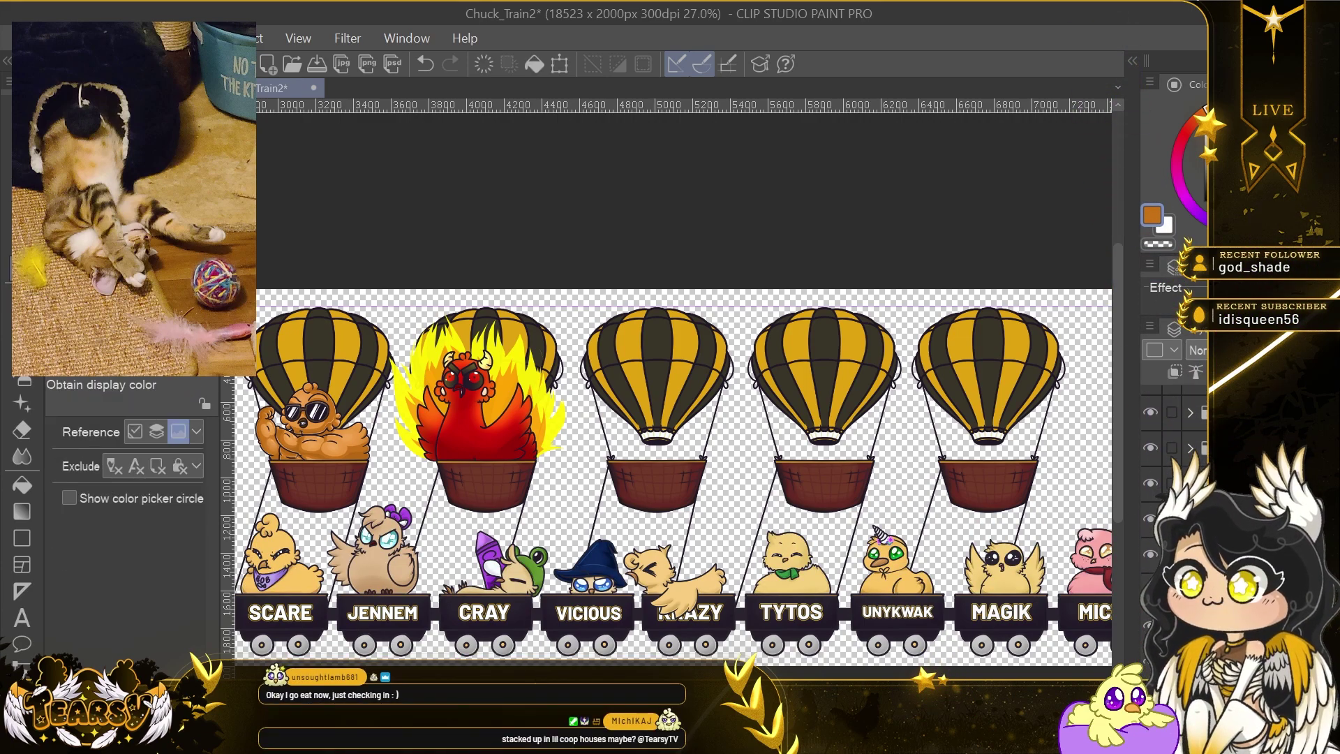
click(1150, 574)
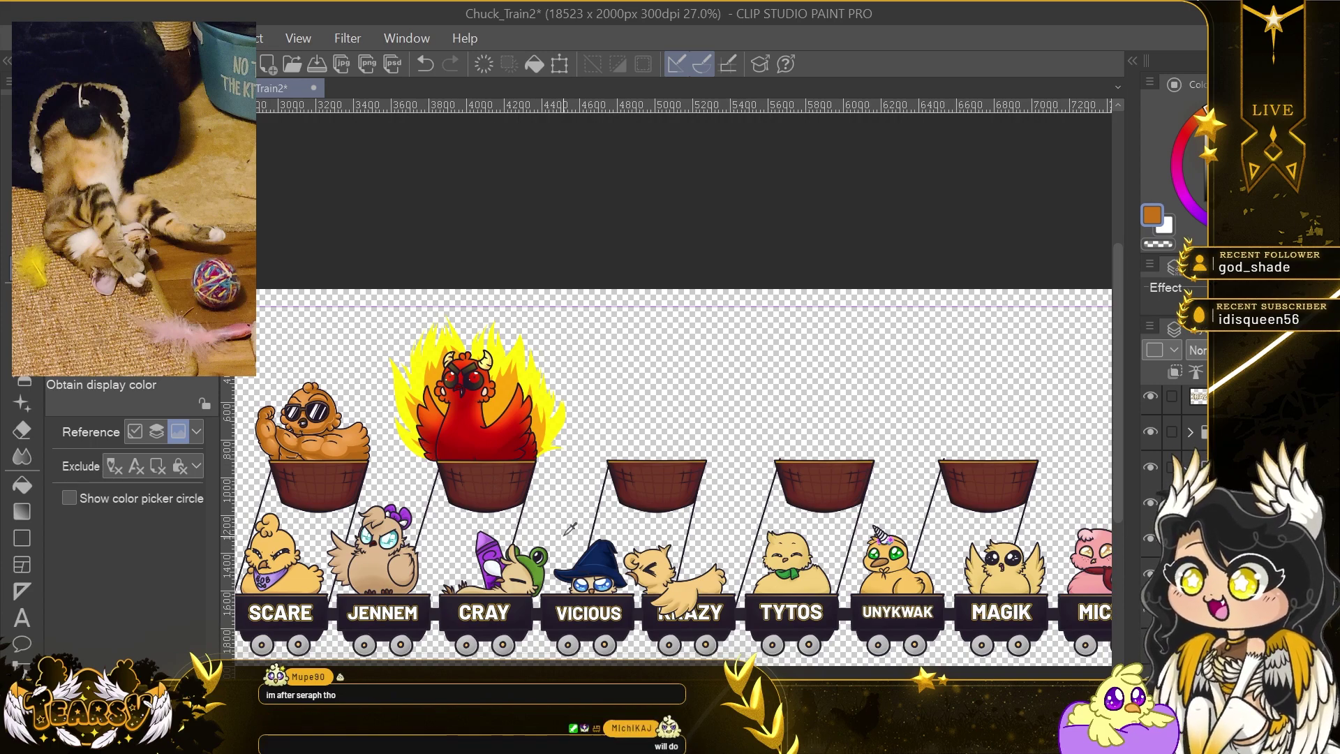
scroll(651, 410, up, 2)
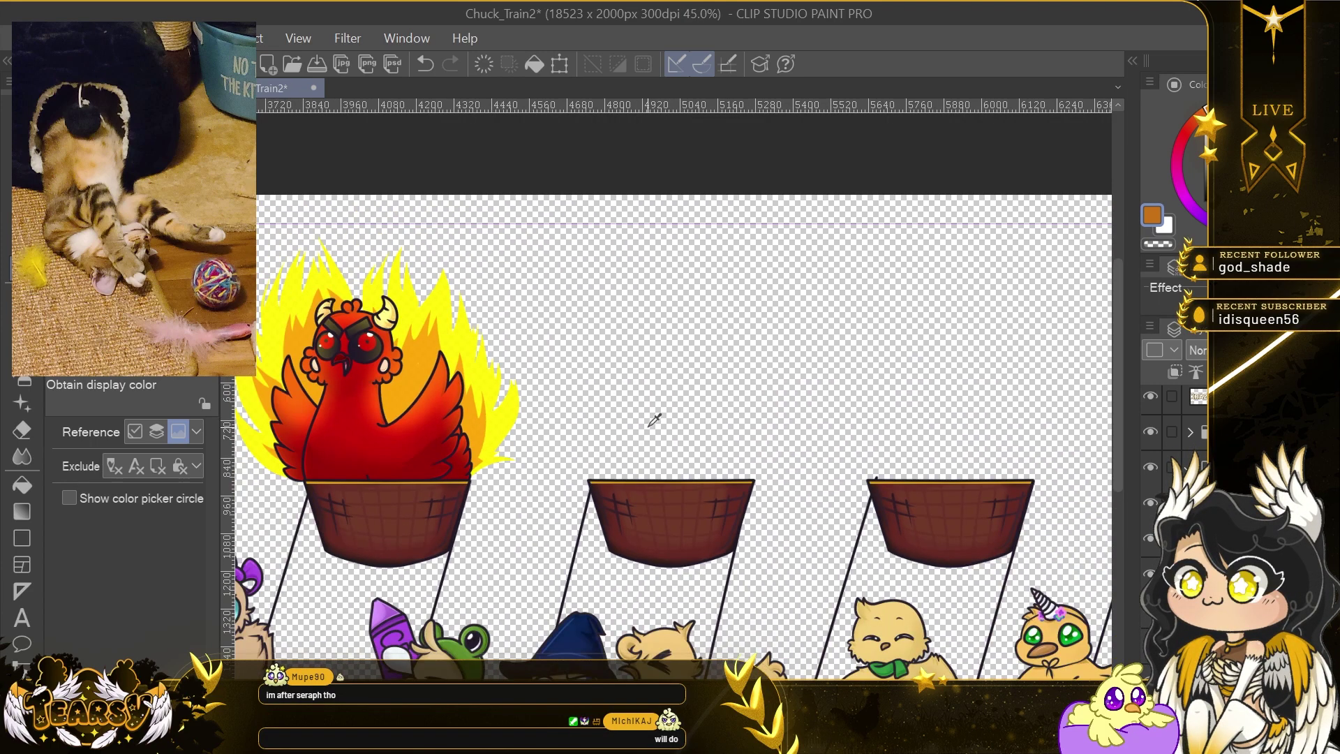
drag(854, 381, 832, 428)
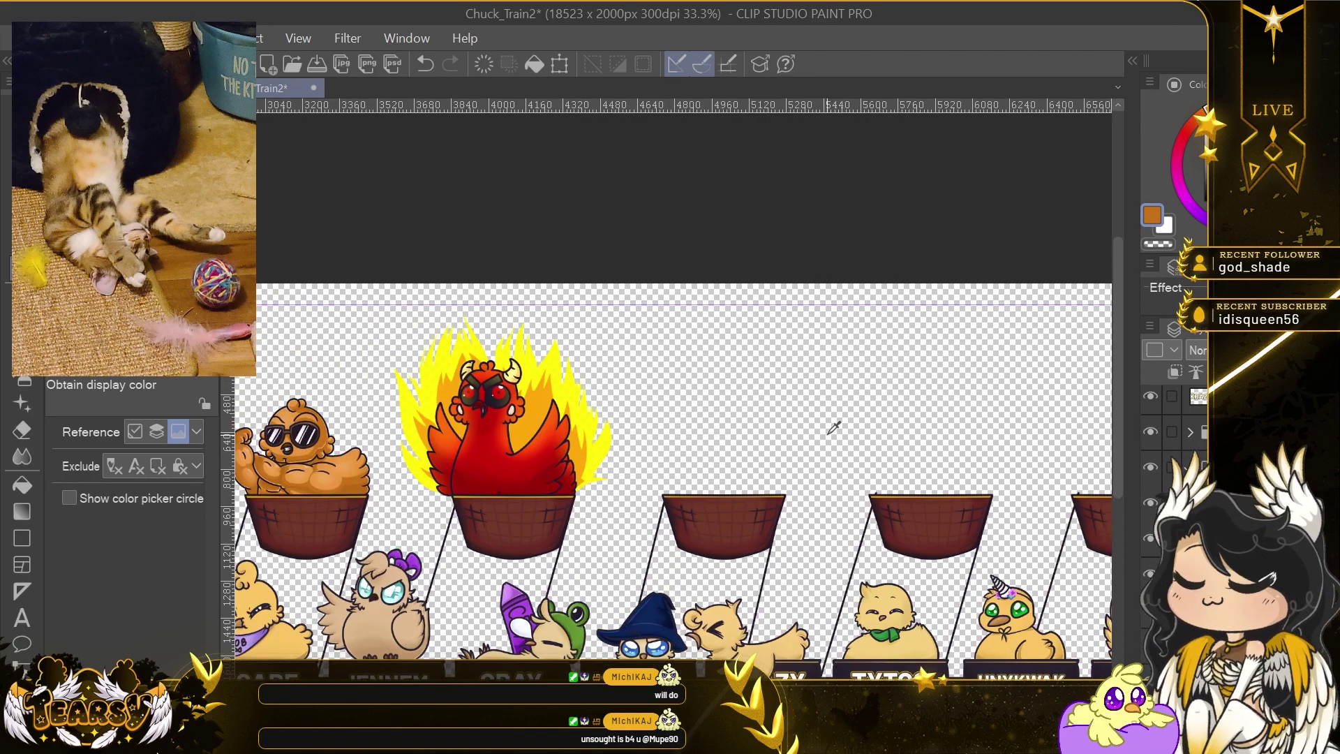
Sketch a head circle above the empty basket beside the fiery bird with the cyan Turnip pen at size 8.
scroll(693, 457, up, 5)
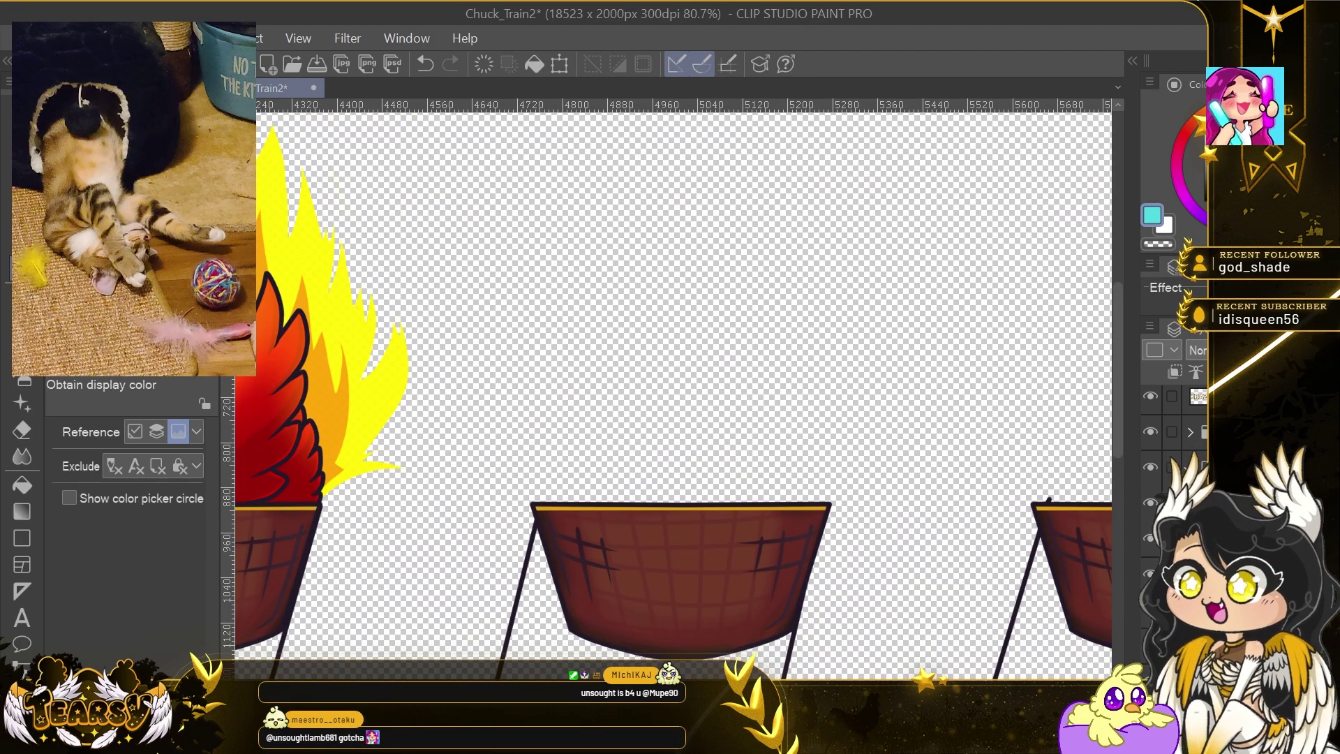
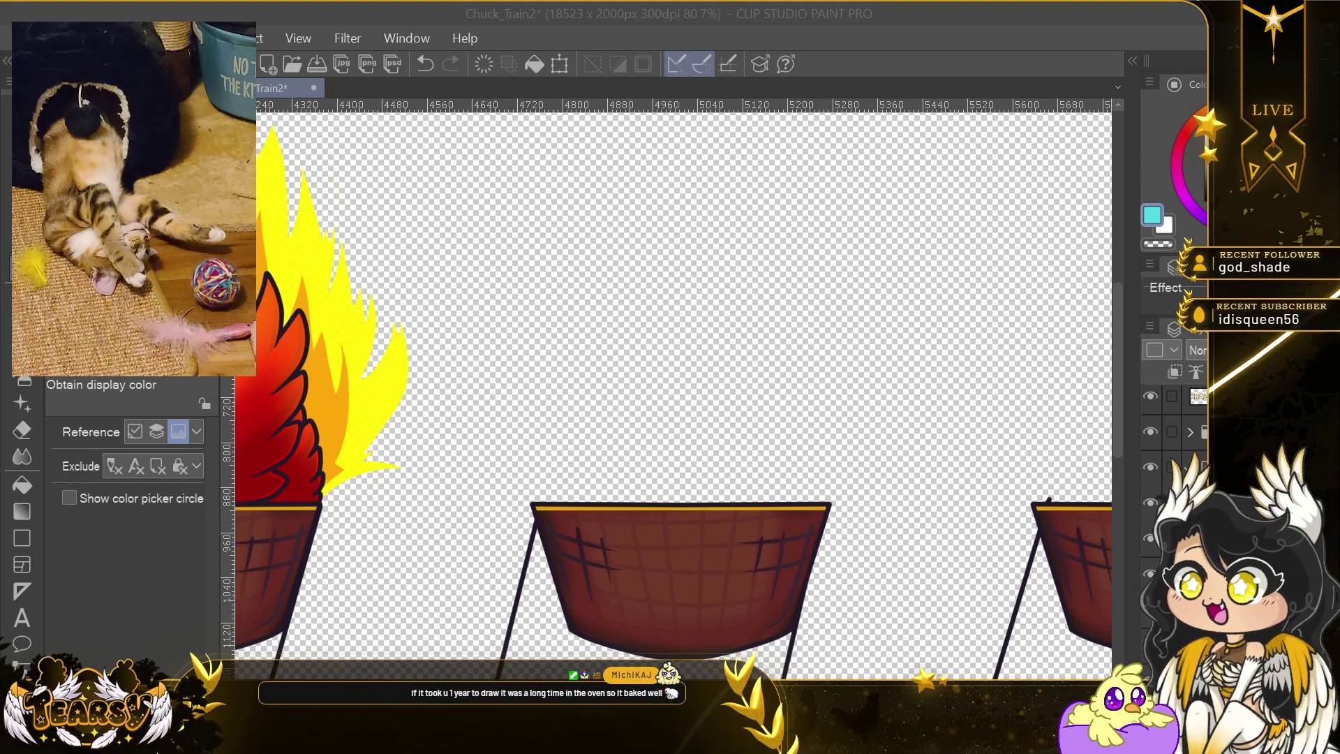
drag(513, 318, 1074, 348)
drag(367, 289, 856, 215)
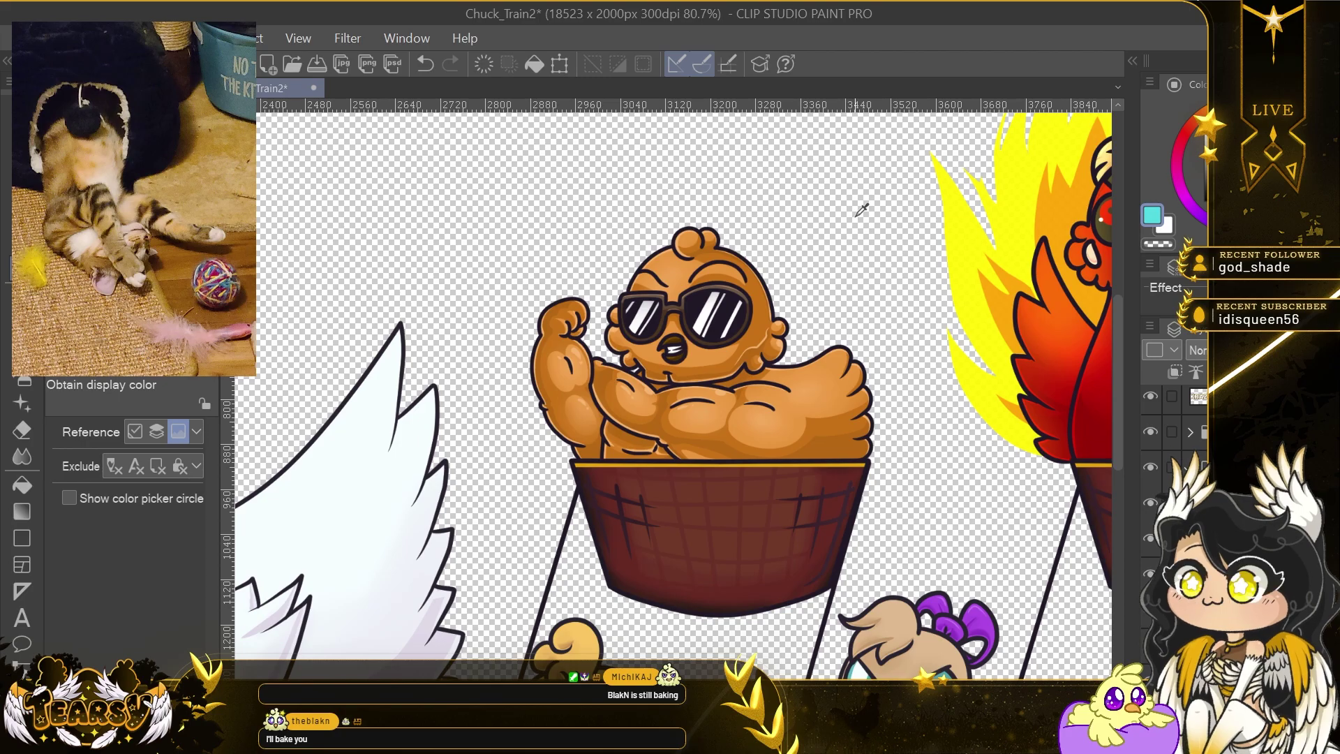
drag(879, 358, 548, 426)
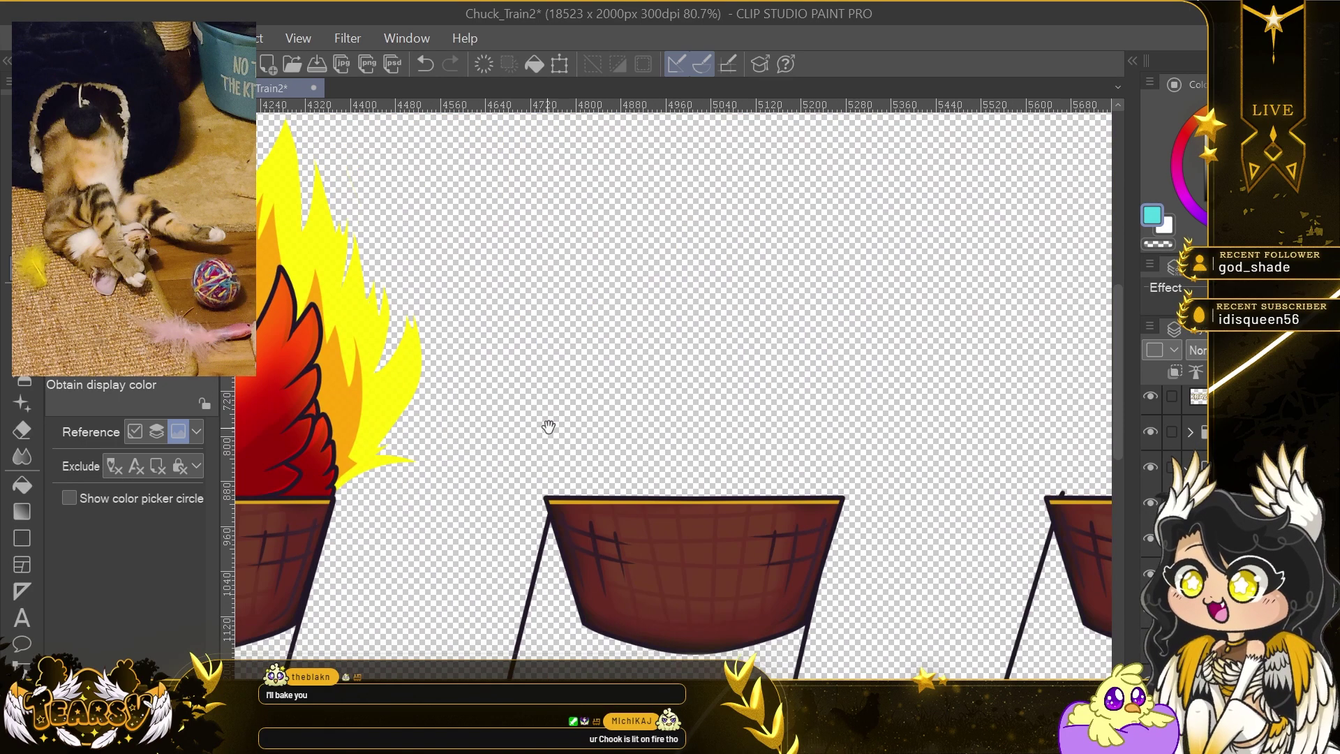
click(22, 297)
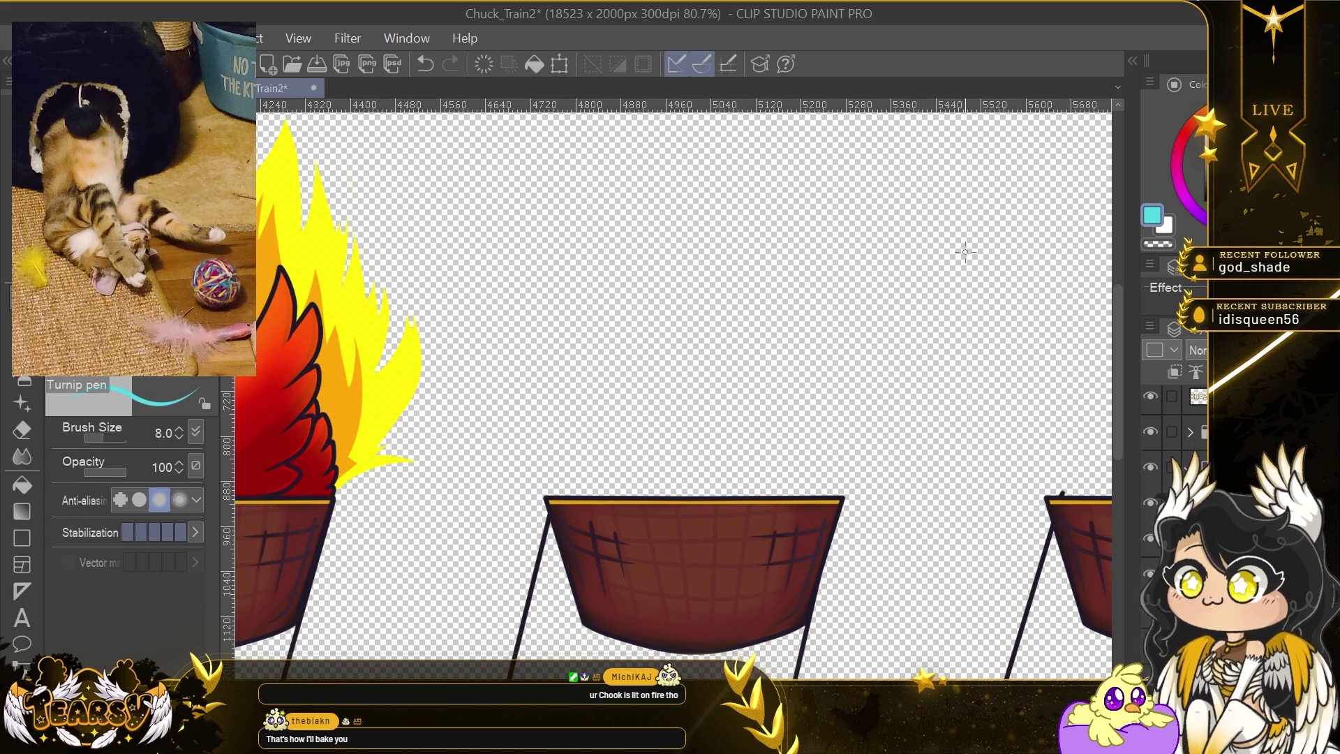
mouse_move(538, 354)
mouse_down()
mouse_move(905, 416)
mouse_move(607, 446)
mouse_up()
mouse_move(729, 249)
mouse_down()
mouse_move(795, 293)
mouse_move(783, 348)
mouse_move(733, 253)
mouse_up()
drag(721, 329, 469, 308)
Move the sketched head circle into place above the empty basket with the Move layer tool.
key(k)
drag(461, 377, 991, 508)
drag(991, 508, 705, 424)
drag(669, 656, 754, 482)
scroll(753, 482, down, 5)
drag(716, 268, 652, 463)
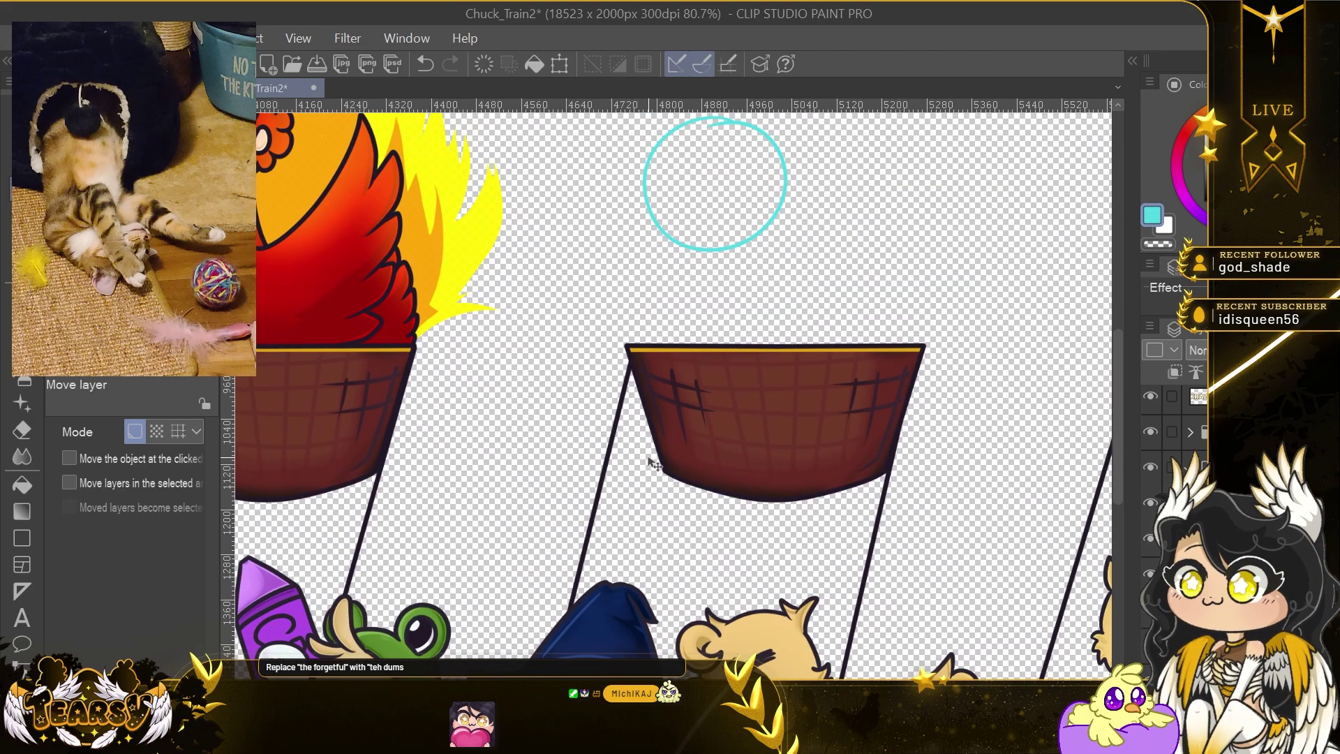
drag(764, 419, 685, 517)
drag(697, 316, 716, 329)
Sketch a wide-brimmed hat over the top of the head circle with the Turnip pen.
key(p)
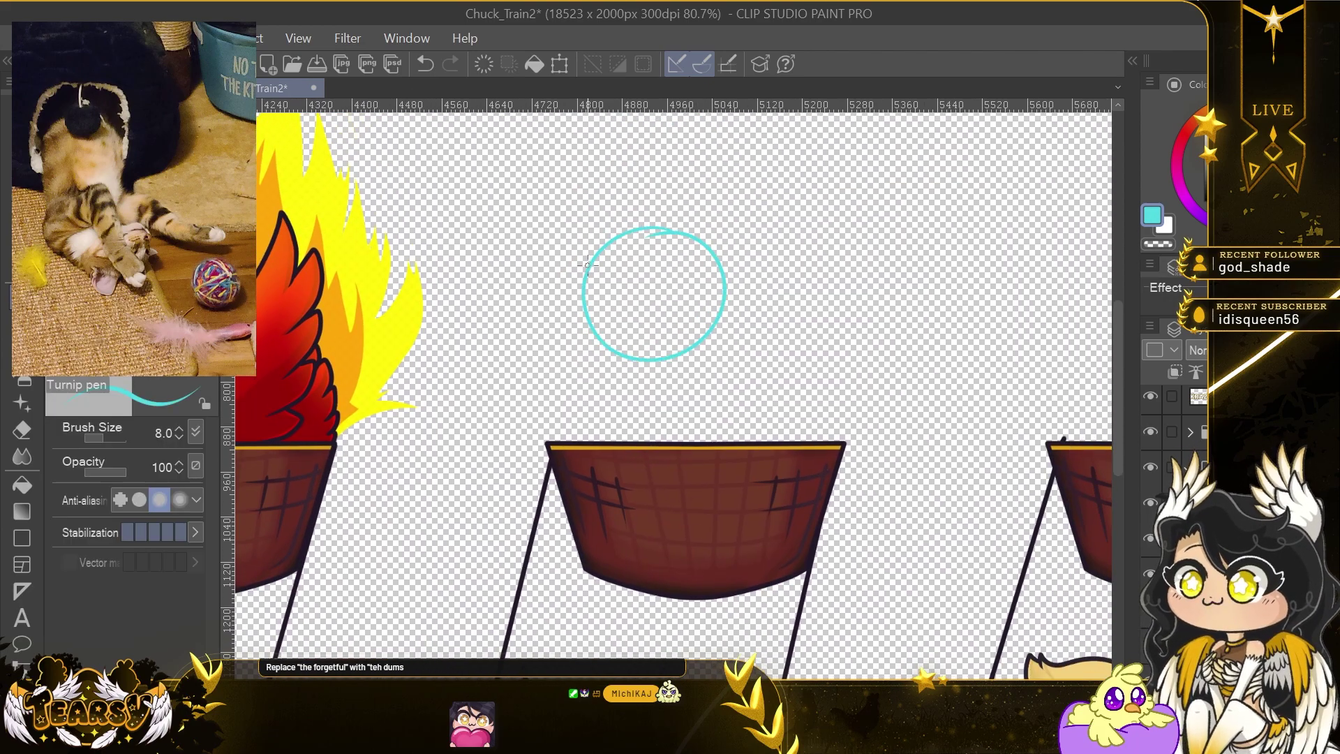
mouse_move(577, 267)
mouse_down()
mouse_move(582, 240)
mouse_move(745, 292)
mouse_up()
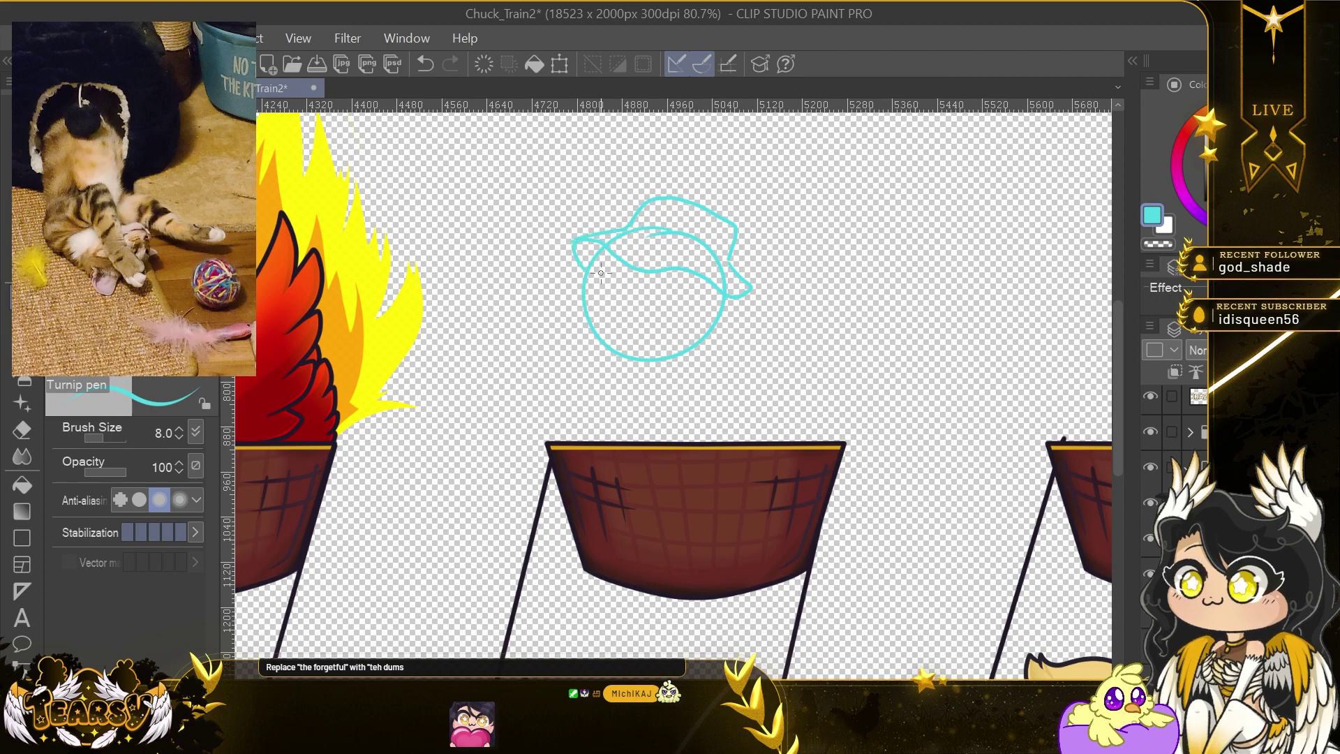
key(ctrl+z)
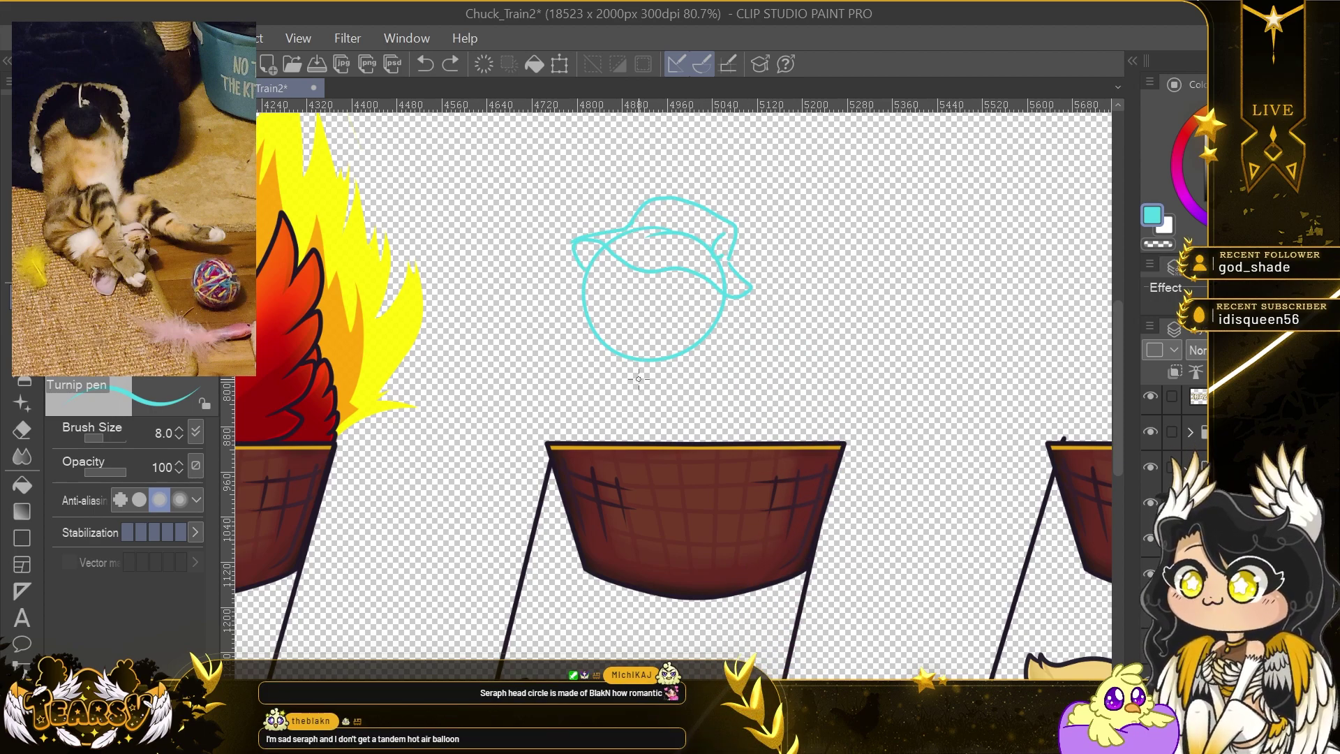
Sketch two oval eyes and a small beak below the hat brim.
mouse_move(529, 435)
mouse_down()
mouse_move(738, 481)
mouse_move(558, 513)
mouse_up()
drag(652, 306, 661, 287)
drag(730, 351, 734, 369)
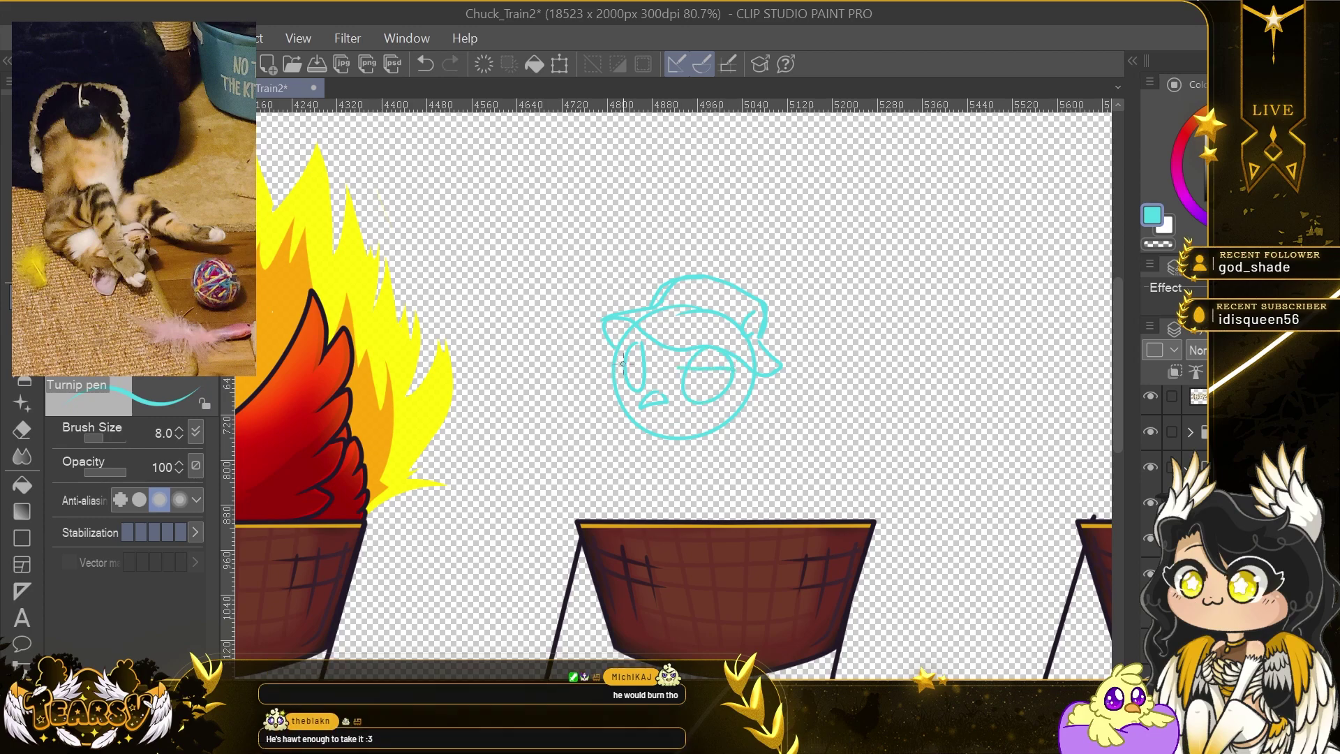
Undo the last face strokes and redraw the eyes and beak, adding pupils and half-closed lids.
key(ctrl+z)
key(ctrl+z)
key(ctrl+z)
key(ctrl+z)
key(ctrl+z)
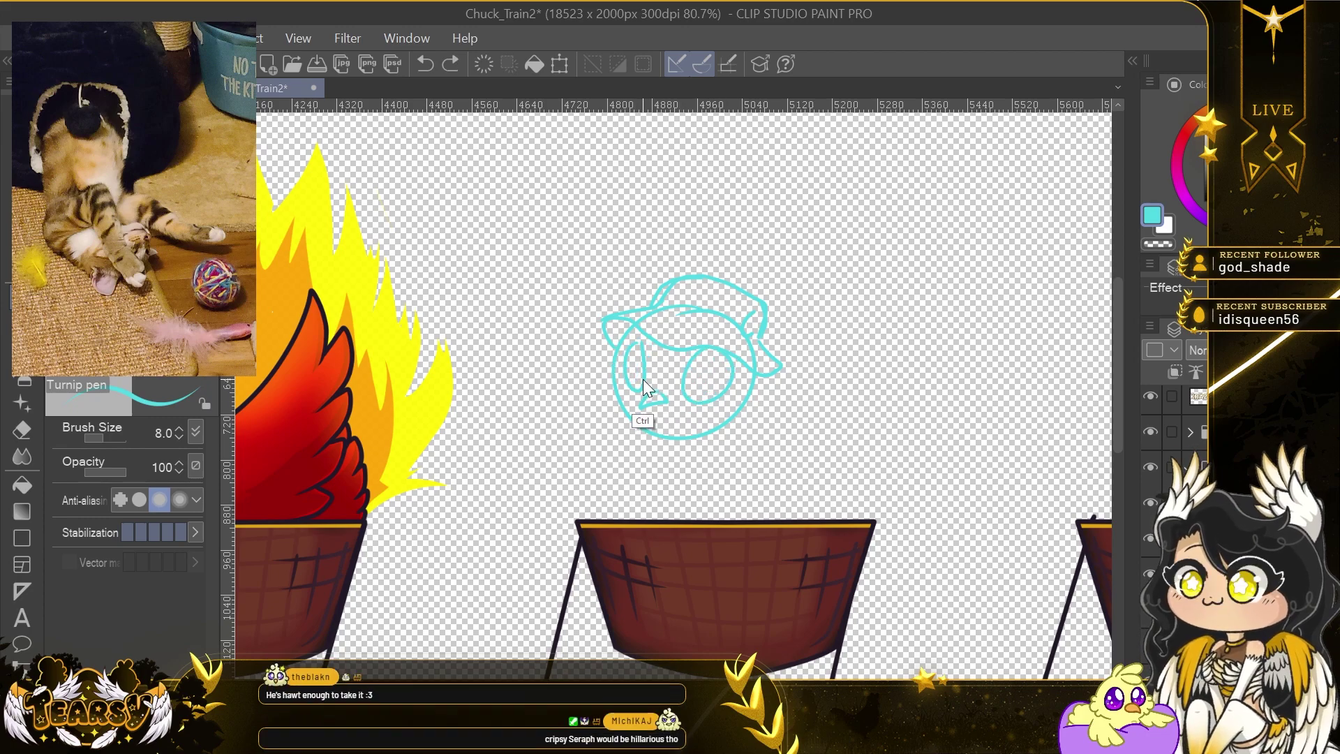
key(ctrl+y)
key(ctrl+y)
key(ctrl+y)
key(ctrl+y)
key(ctrl+y)
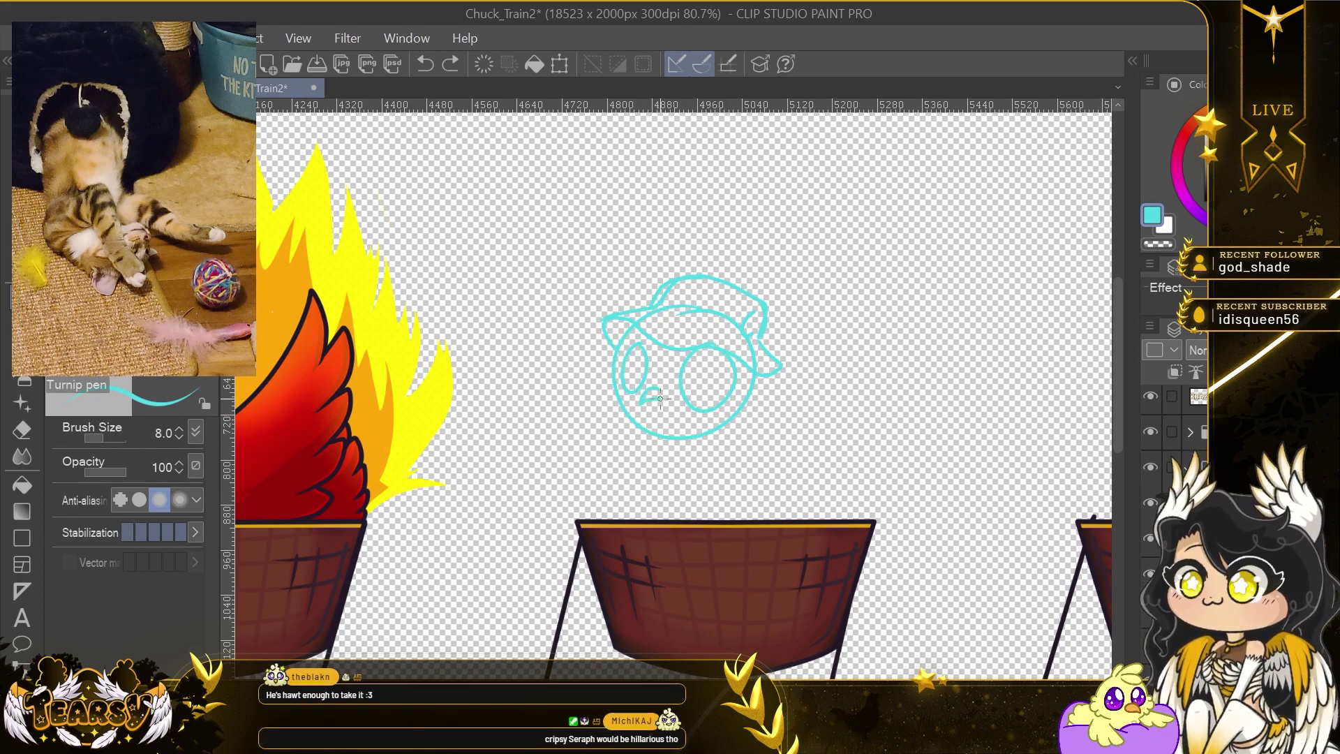
key(ctrl+y)
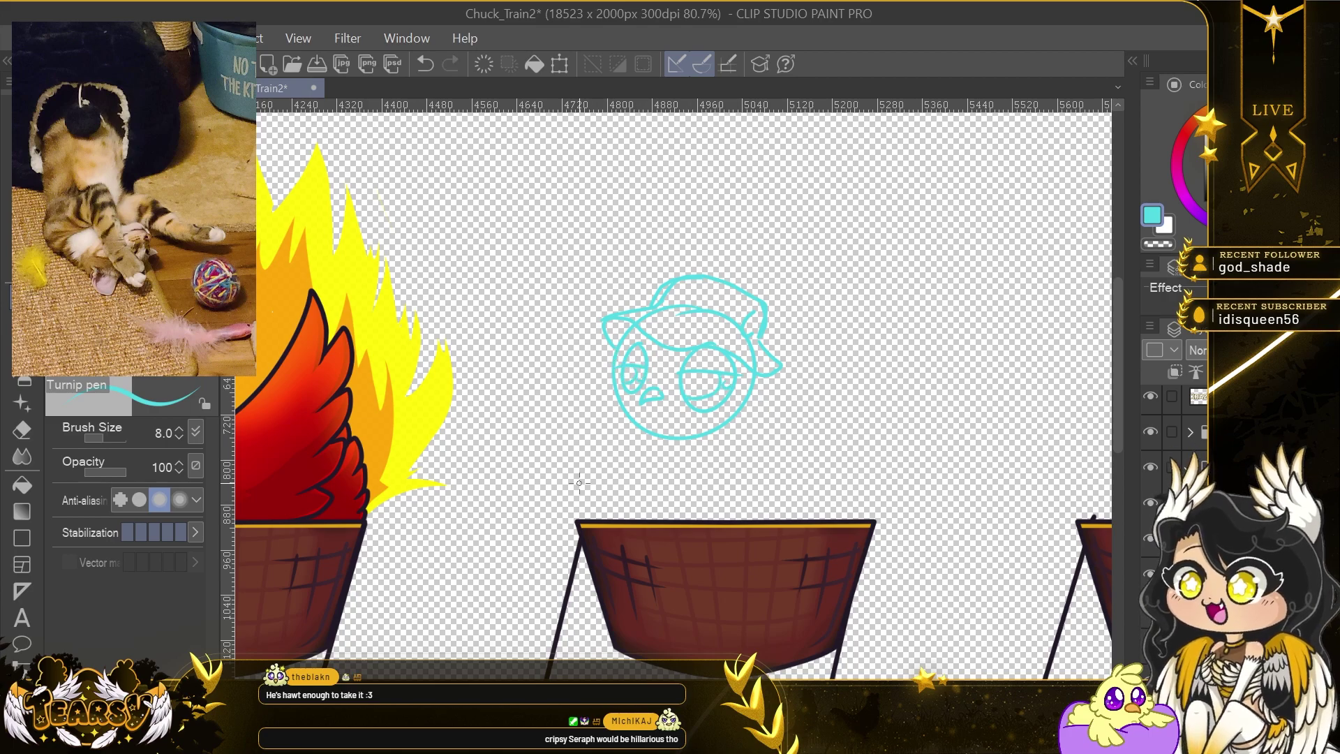
Sketch rounded cheek fluff along the side of the face next to the smaller eye.
mouse_move(612, 366)
mouse_down()
mouse_move(602, 365)
mouse_move(626, 422)
mouse_up()
key(ctrl+z)
key(ctrl+y)
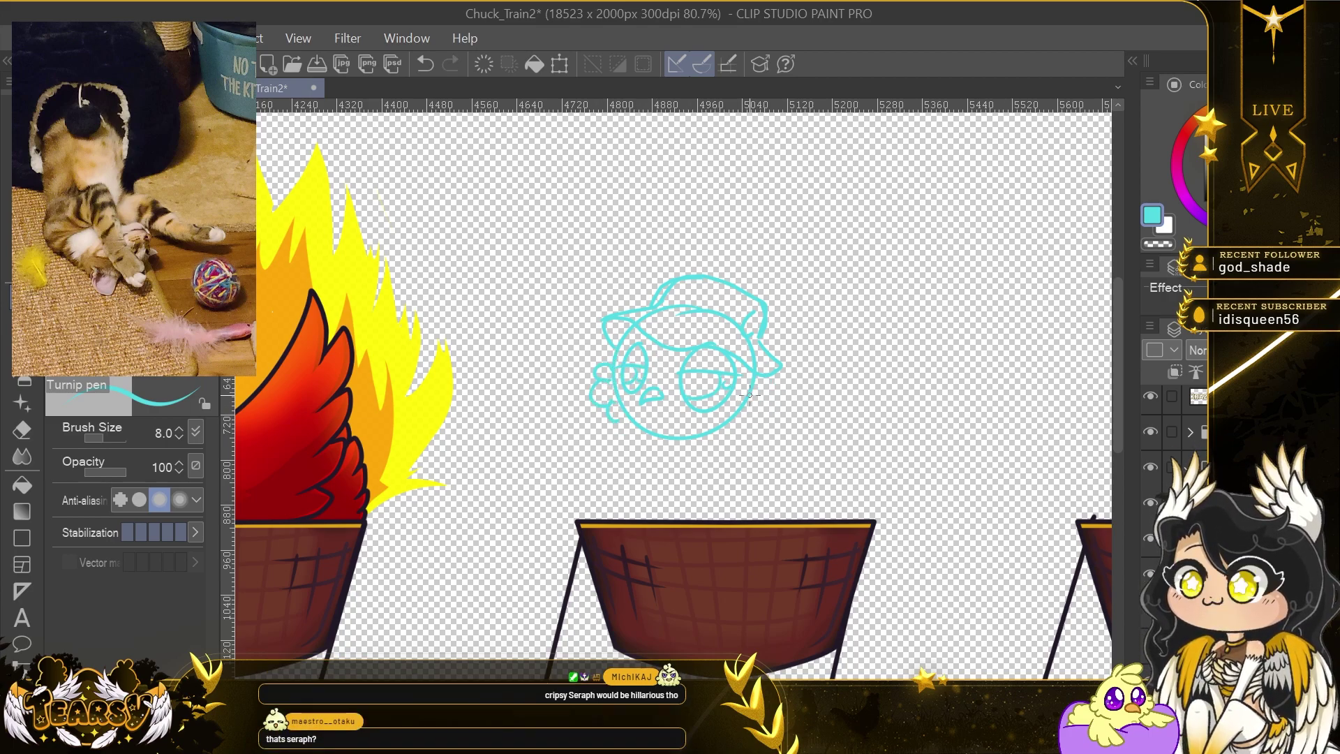
Sketch the bird's chest, wing line, back and scalloped tail rising from the basket, redrawing the back line.
mouse_move(733, 450)
mouse_down()
mouse_move(616, 483)
mouse_move(607, 516)
mouse_up()
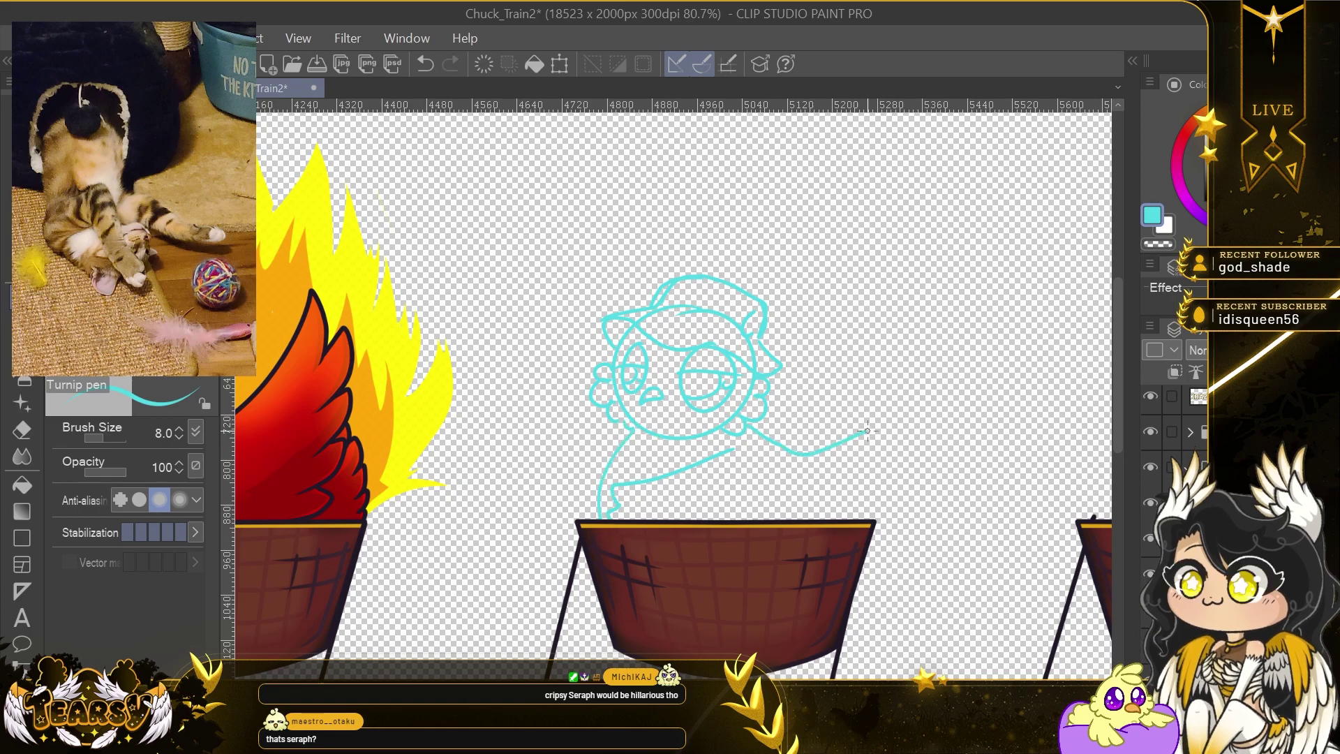
key(ctrl+z)
key(ctrl+z)
drag(766, 429, 860, 506)
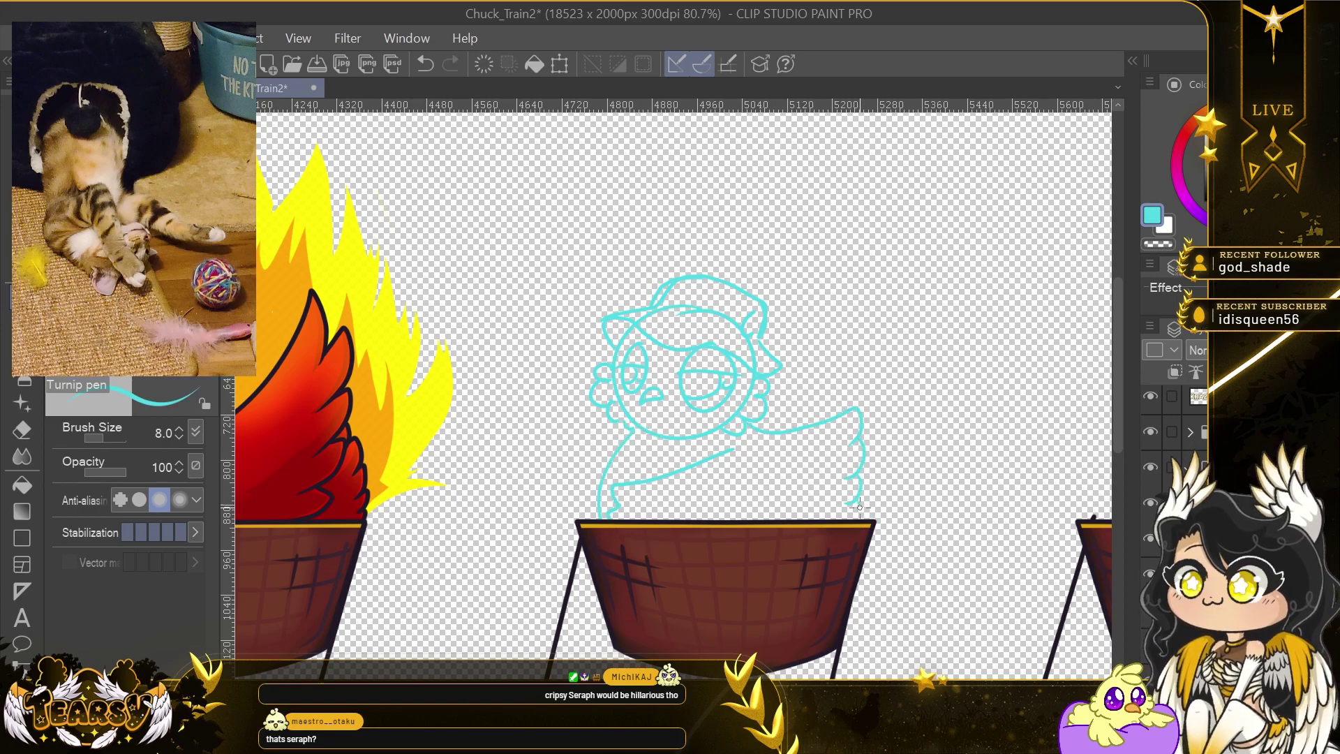
Sketch a slanted fishing rod held at the wing, with a long line, float and hook hanging beside the basket.
drag(602, 419, 549, 318)
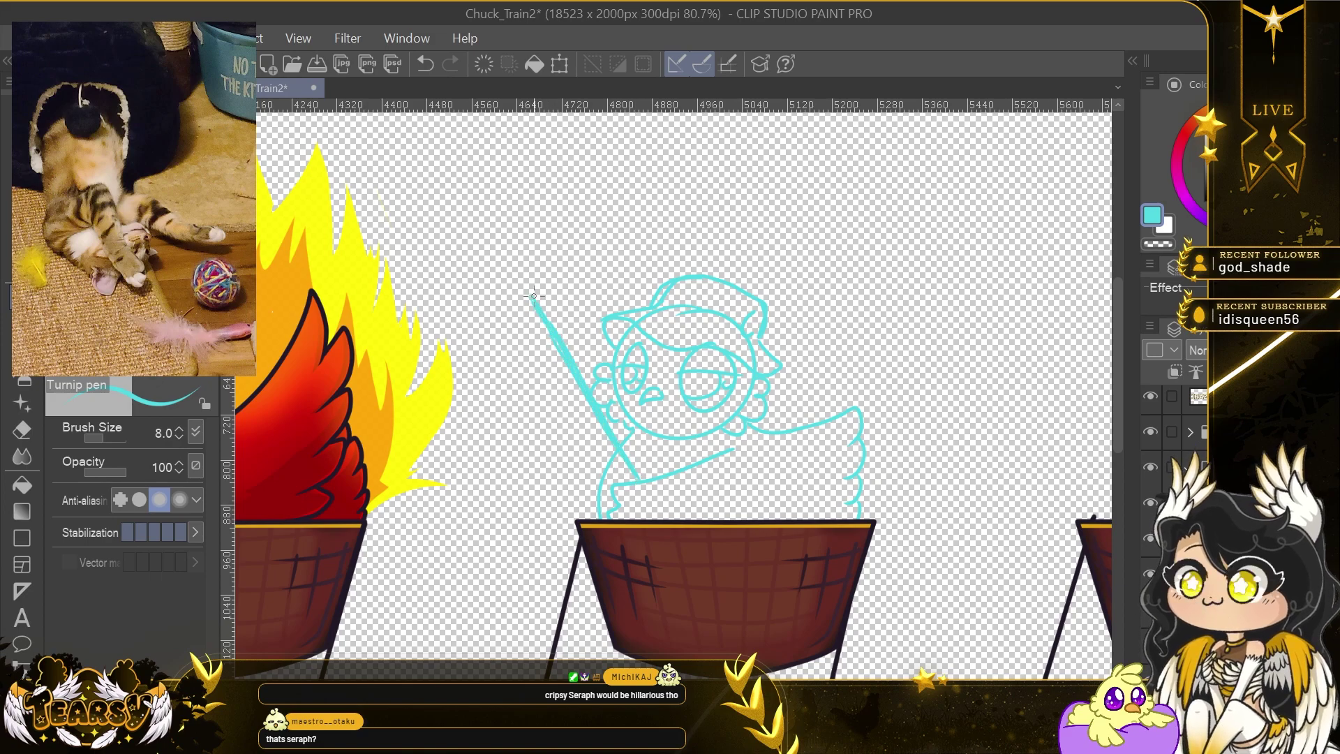
drag(630, 461, 642, 477)
drag(579, 433, 662, 274)
drag(618, 140, 537, 584)
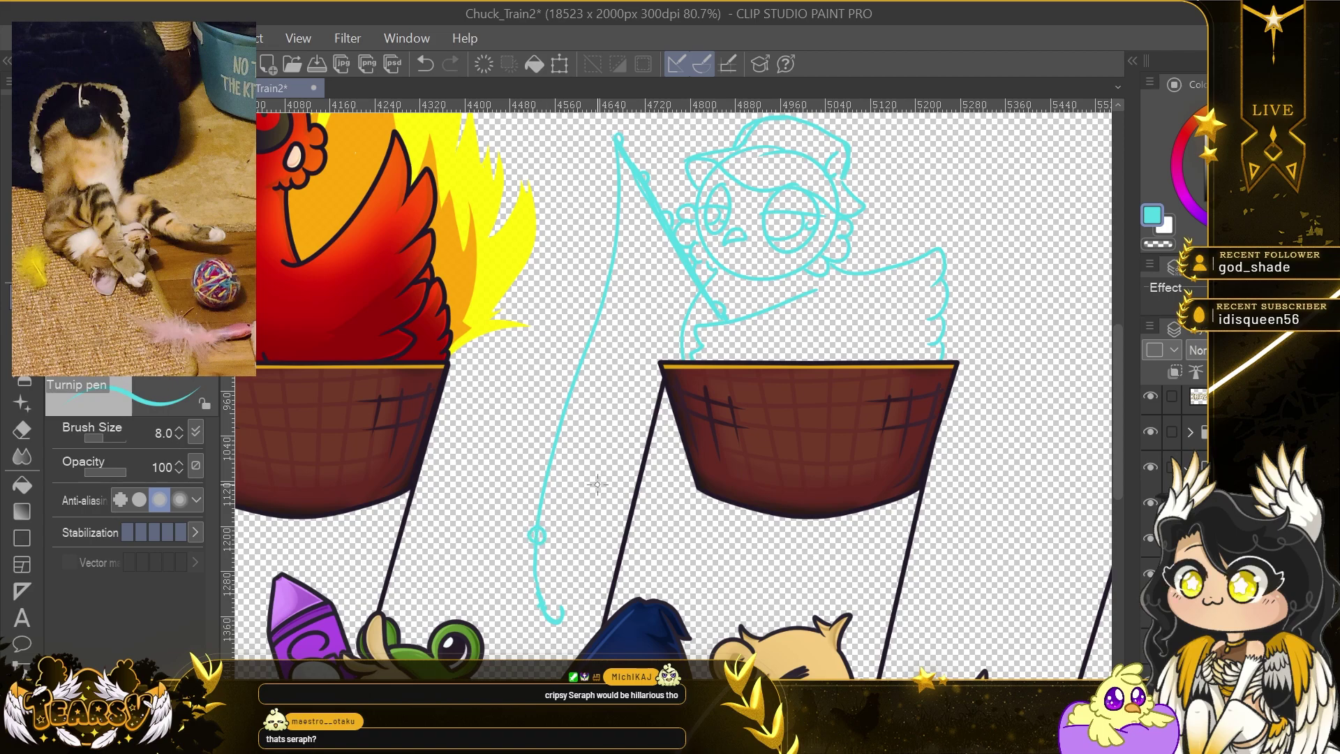
Sketch a halo arc with radiating rays around the hat and add small details to the hat's crown.
scroll(597, 483, up, 3)
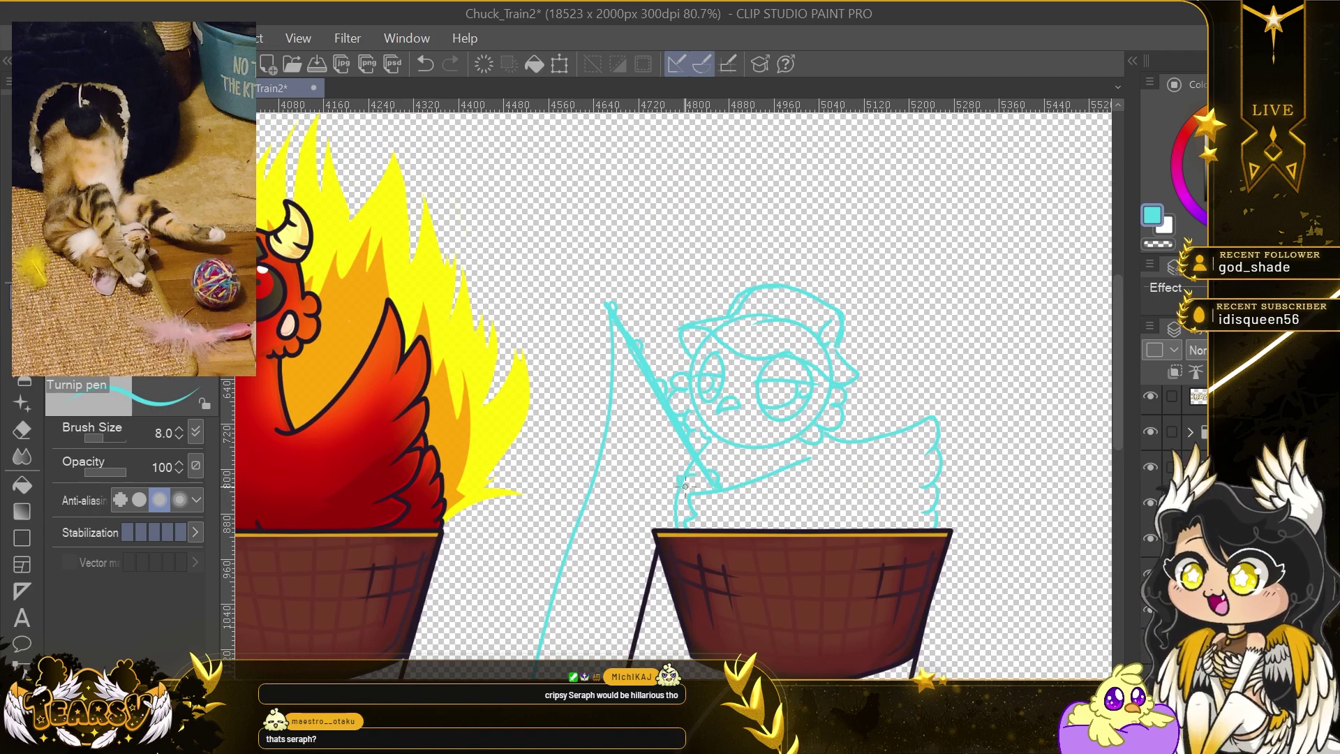
mouse_move(709, 311)
mouse_down()
mouse_move(723, 278)
mouse_move(857, 345)
mouse_up()
drag(860, 289, 907, 261)
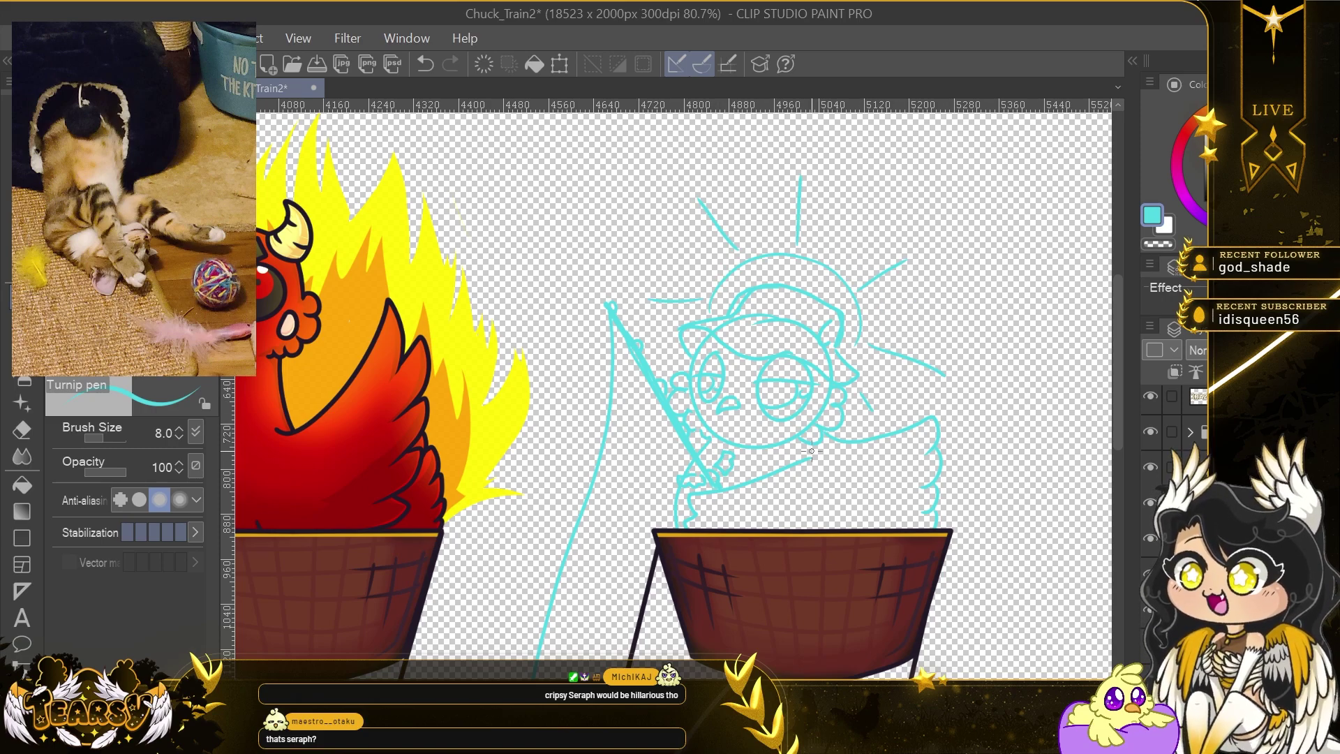
drag(757, 323, 829, 325)
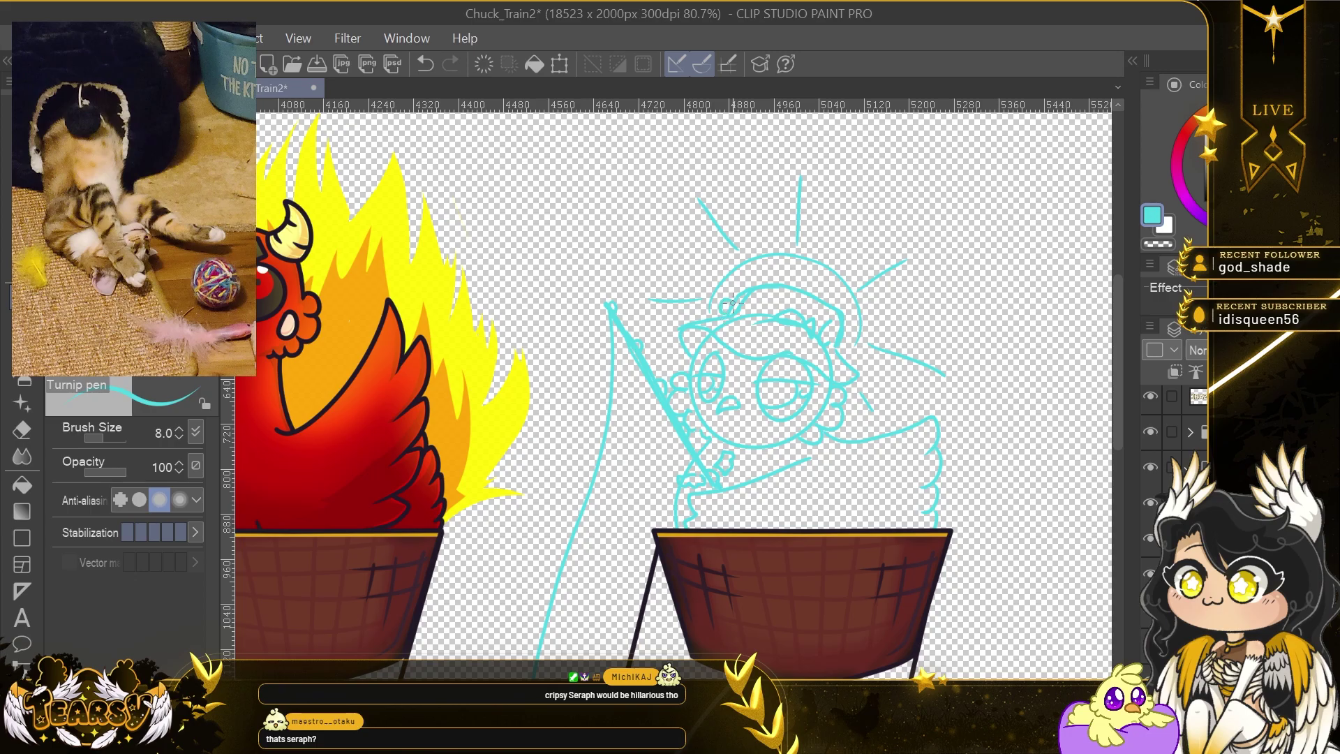
Make the white background layer visible behind the artwork and reselect the sketch layer.
scroll(1161, 572, down, 10)
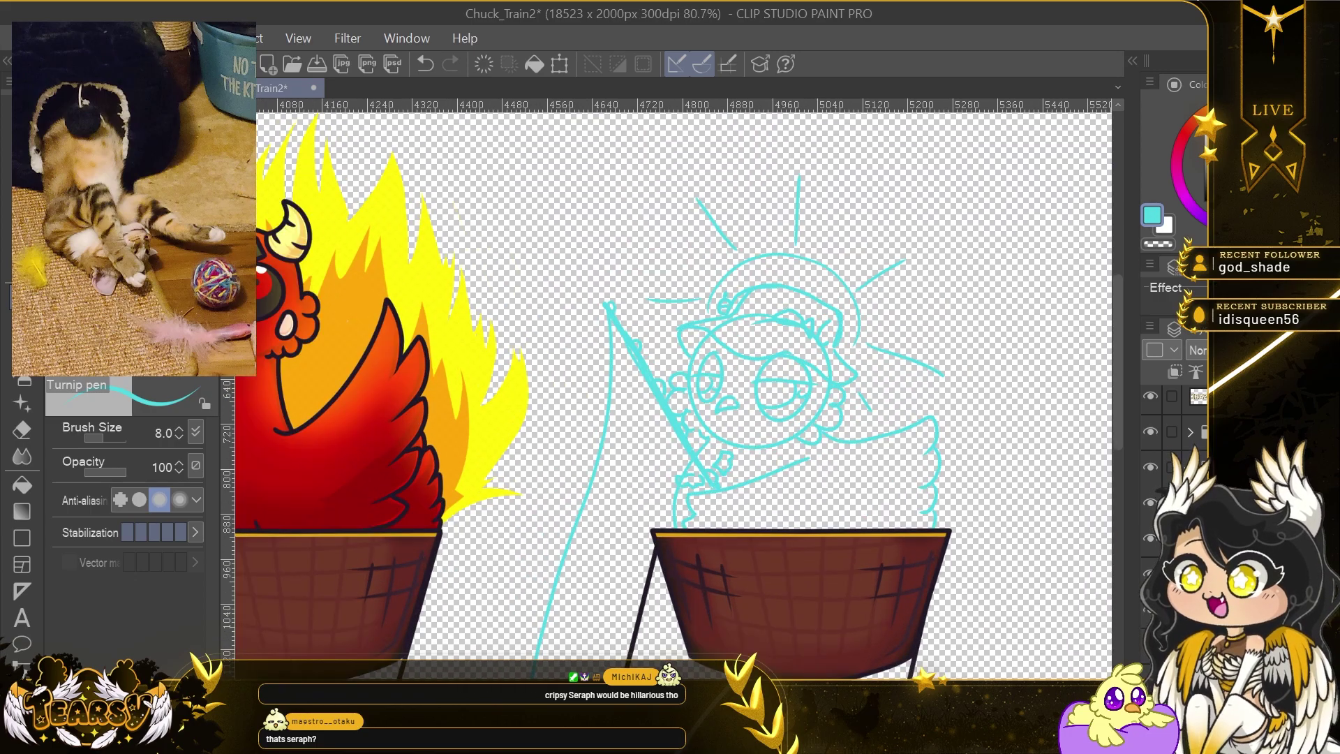
click(1150, 675)
double_click(1214, 675)
click(607, 212)
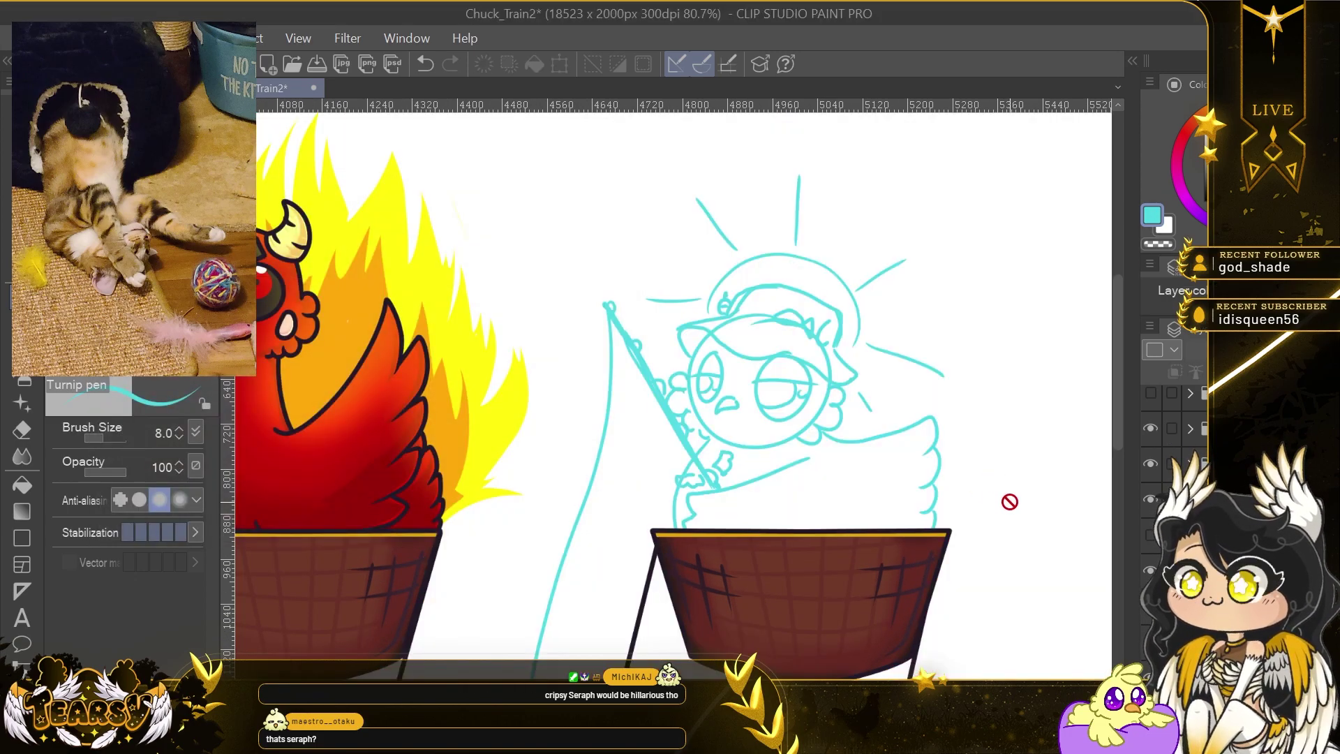
scroll(1162, 572, up, 10)
click(1228, 607)
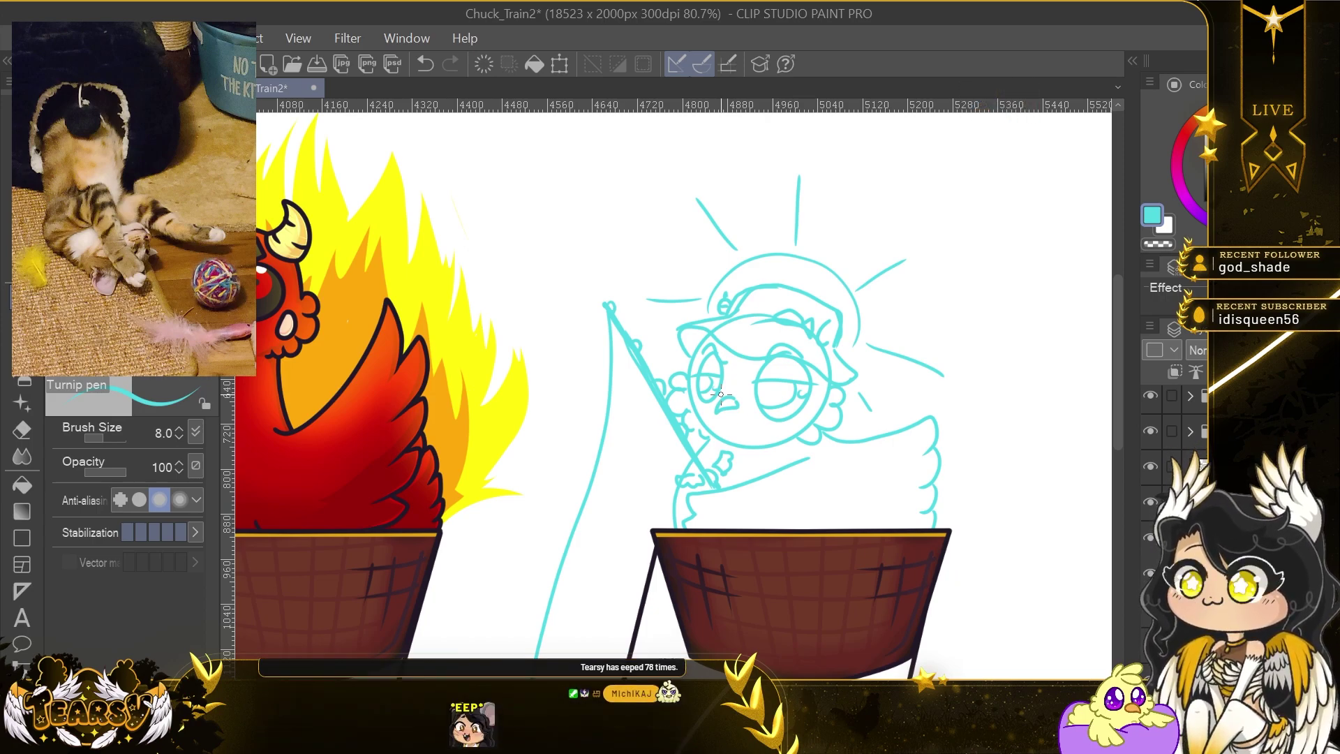
Erase the half-closed lids inside the sketched eyes and redraw them as wide-open eyes with large pupils.
key(e)
drag(764, 396, 800, 374)
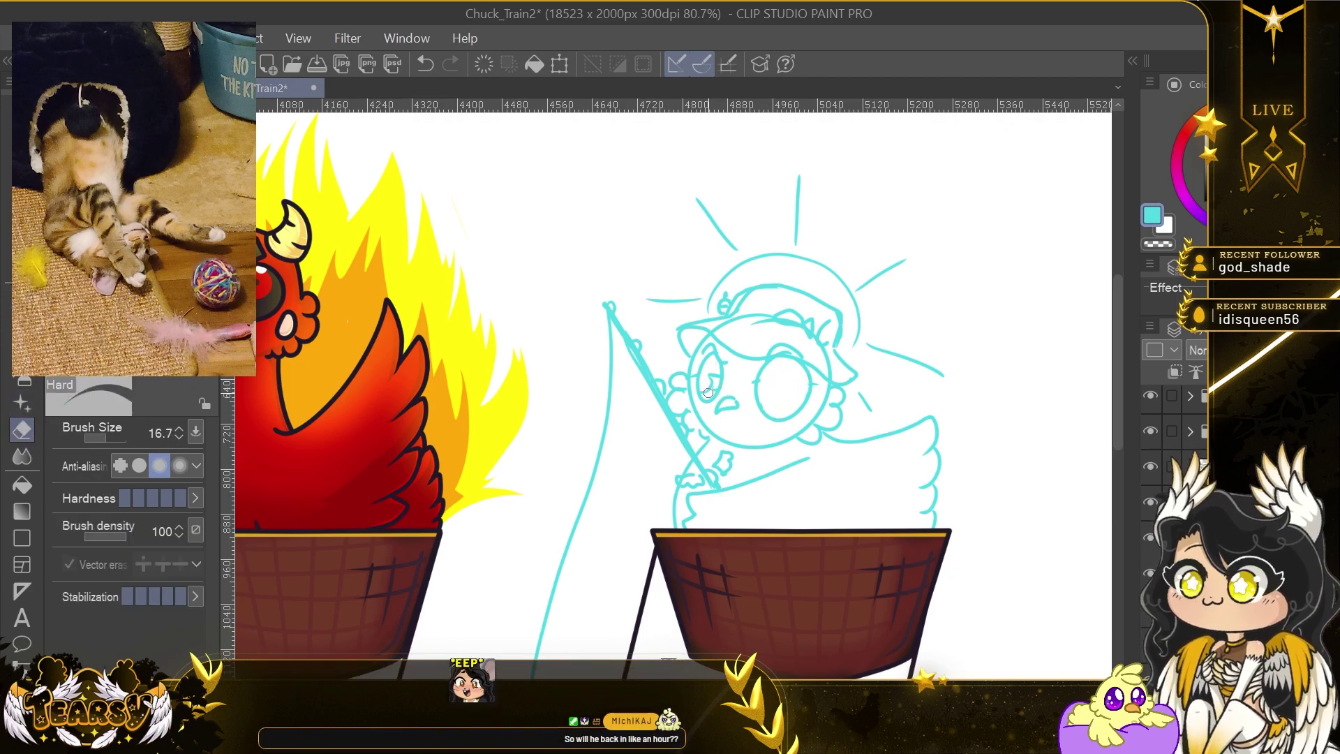
key(p)
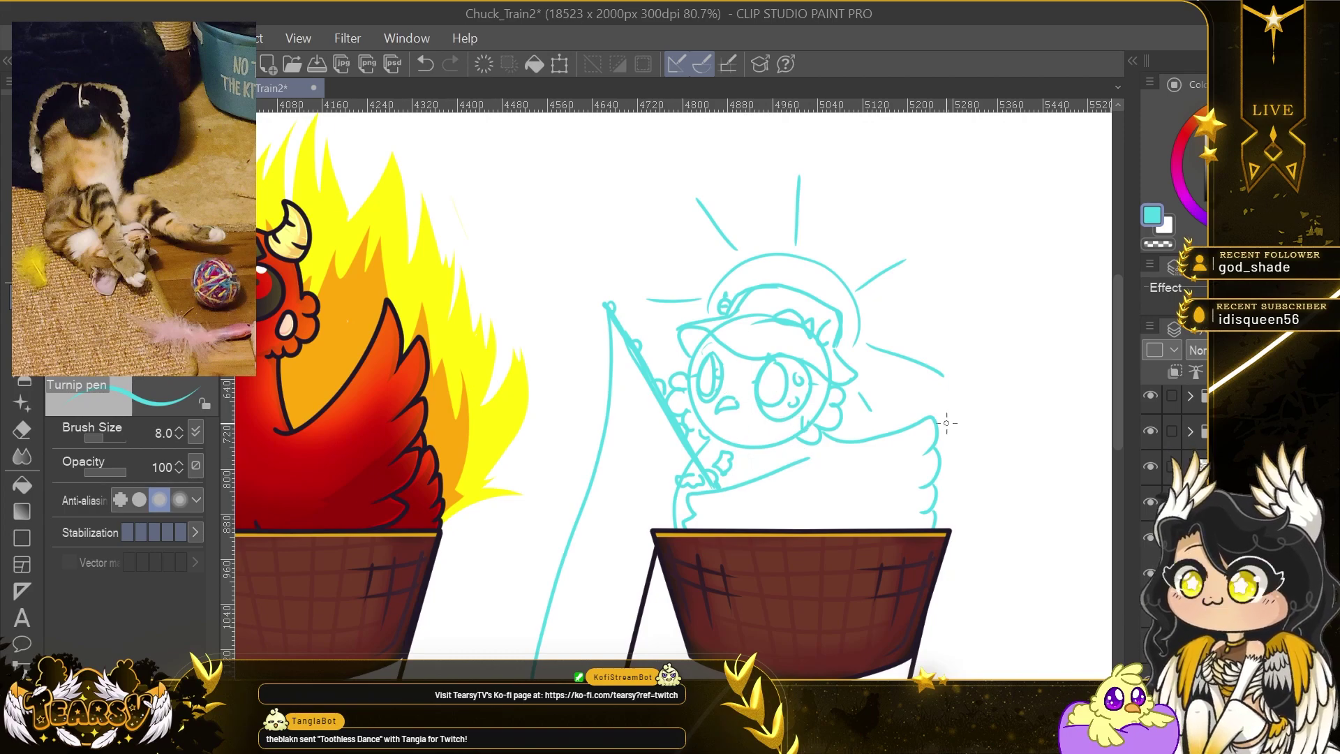
Lower the sketch layer's opacity, switch to the line art layer and pick the dark outline colour for the Turnip pen.
drag(1291, 349, 1253, 350)
scroll(663, 381, down, 3)
scroll(663, 380, up, 5)
click(1203, 466)
drag(314, 391, 789, 389)
key(i)
click(780, 384)
mouse_move(1088, 502)
mouse_down()
mouse_move(739, 523)
mouse_move(531, 491)
mouse_up()
scroll(822, 422, up, 2)
key(p)
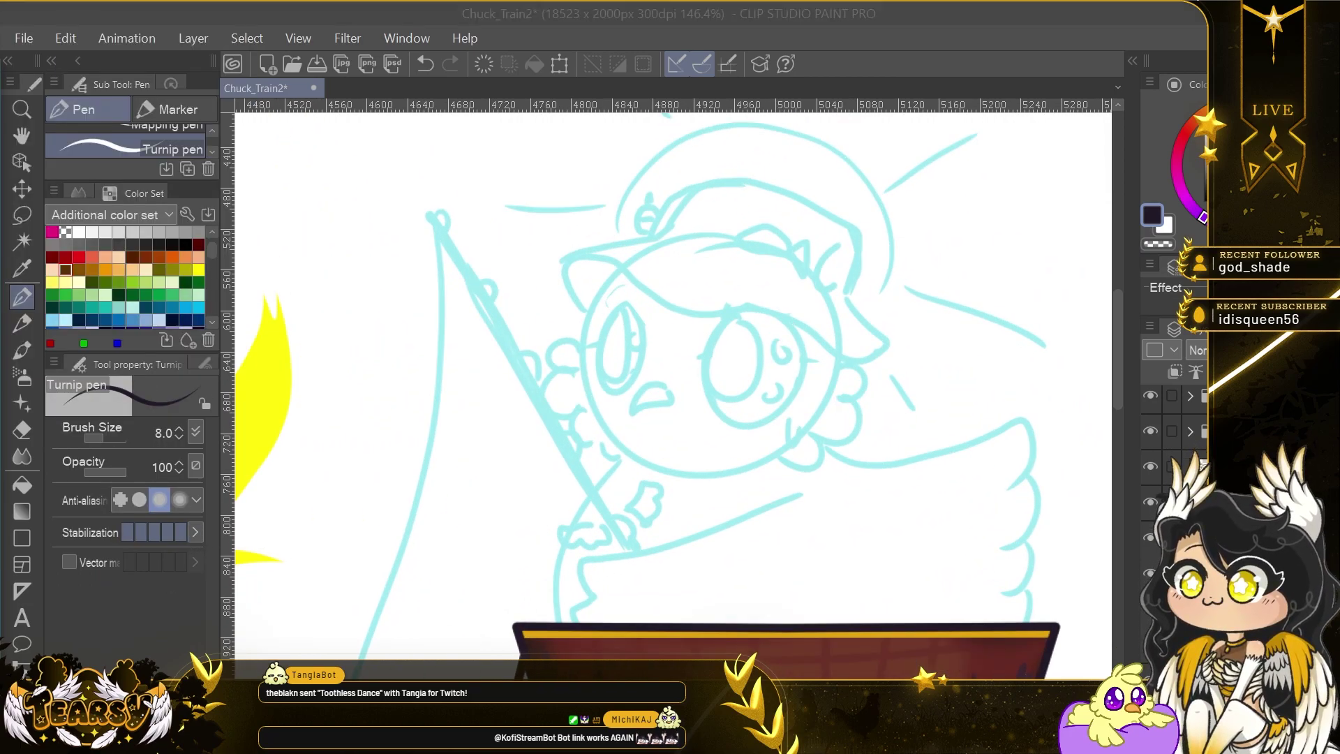
Ink the hat's crown, wavy brim and inner brim lines over the sketch with the dark pen.
drag(849, 297, 765, 348)
mouse_move(492, 349)
mouse_down()
mouse_move(487, 312)
mouse_move(492, 353)
mouse_move(802, 396)
mouse_up()
mouse_move(482, 305)
mouse_down()
mouse_move(564, 286)
mouse_move(610, 237)
mouse_move(769, 282)
mouse_move(799, 396)
mouse_up()
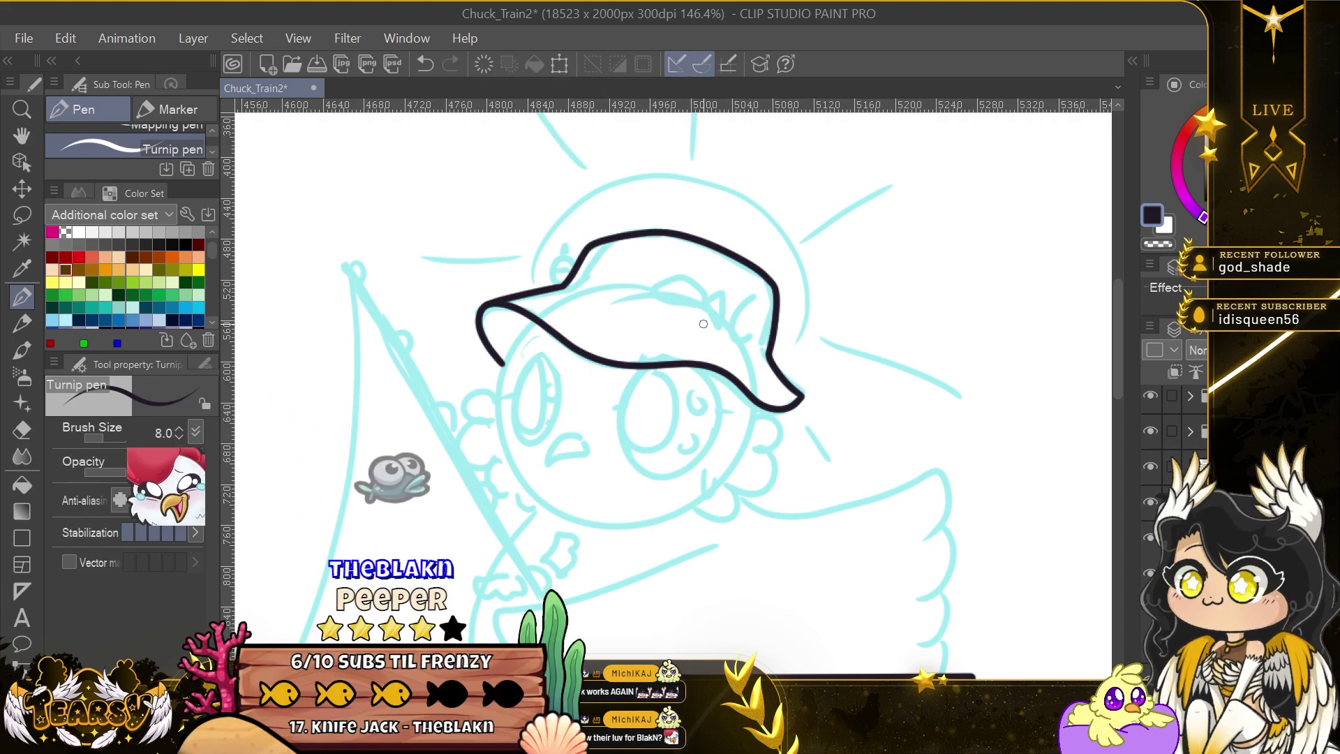
drag(565, 285, 672, 286)
drag(770, 356, 704, 313)
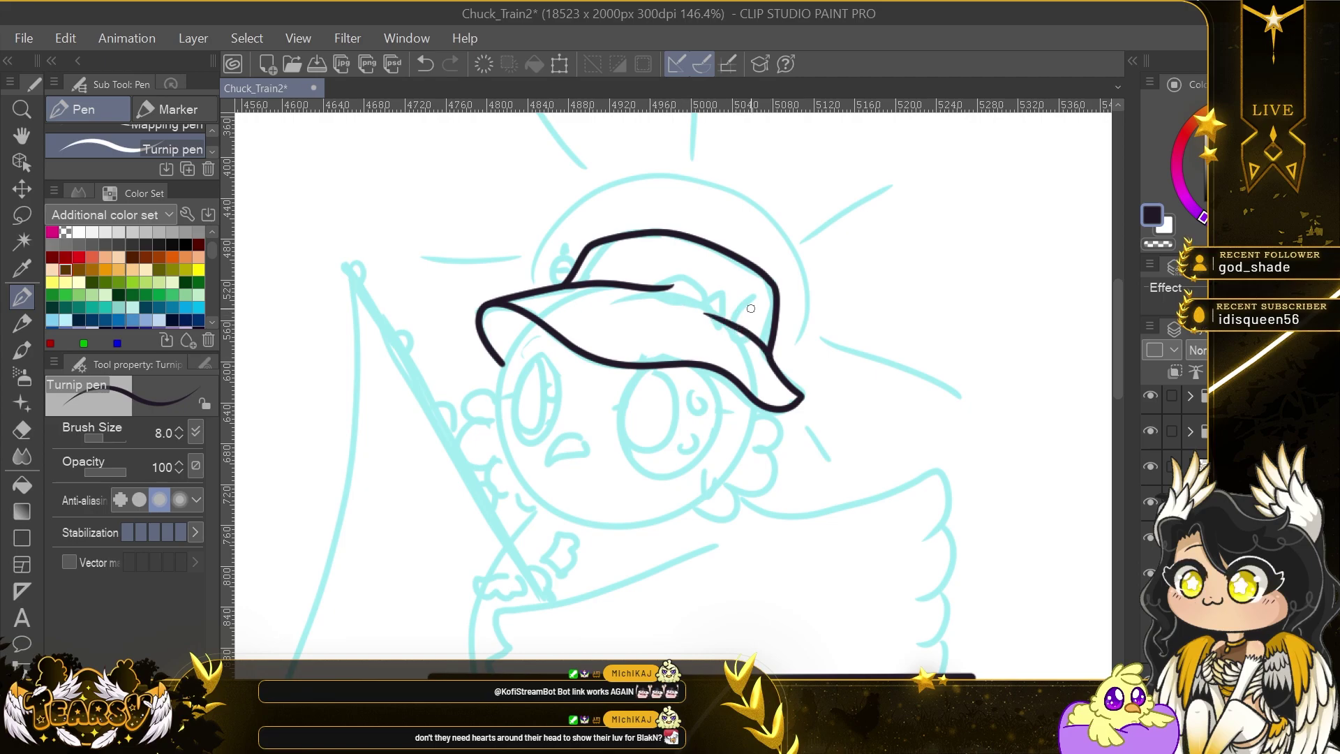
Ink the edge of the face and the rounded cheek fluff on both sides, undoing and redrawing uneven strokes.
scroll(558, 335, down, 1)
drag(527, 272, 494, 342)
mouse_move(494, 341)
mouse_down()
mouse_move(471, 365)
mouse_move(460, 351)
mouse_move(458, 375)
mouse_move(491, 410)
mouse_up()
key(ctrl+z)
key(ctrl+z)
drag(489, 409, 510, 428)
key(ctrl+z)
drag(747, 373, 759, 396)
key(ctrl+z)
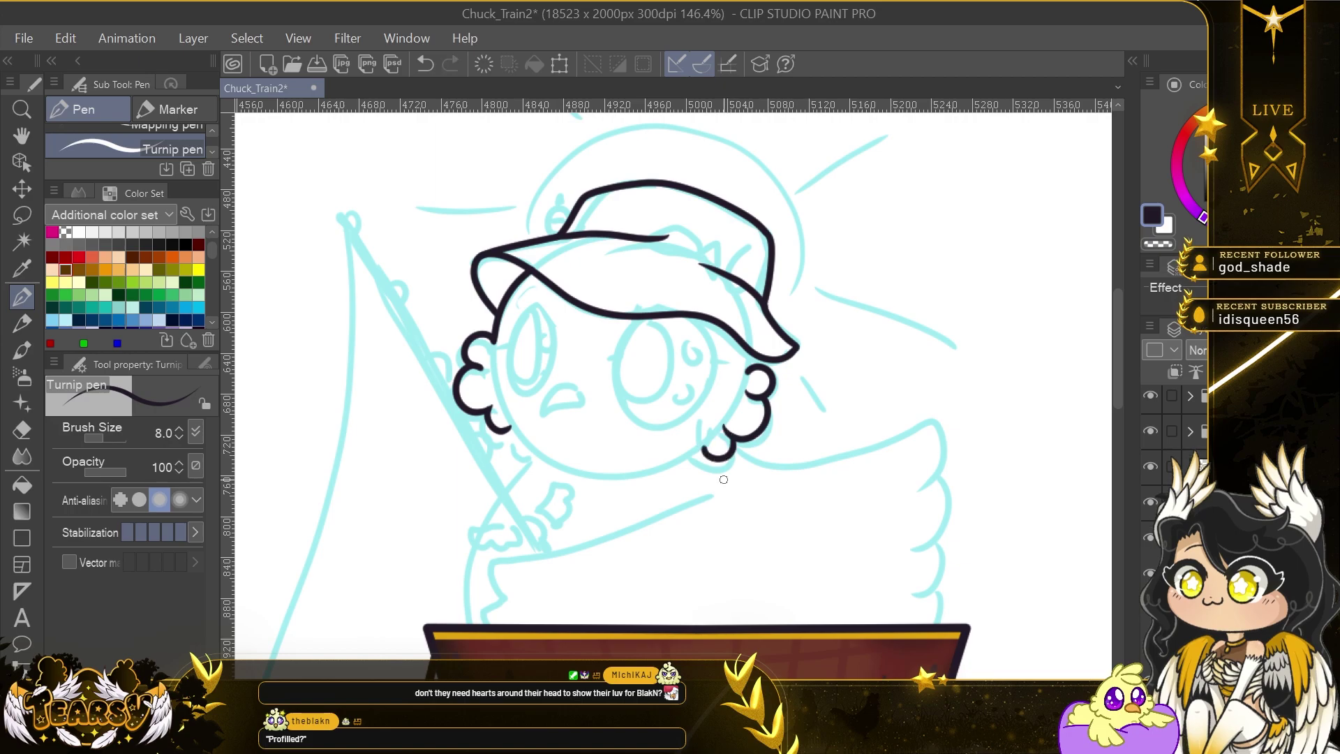
key(ctrl+z)
Ink the chest line down to the basket rim, plus the back and tail feathers.
mouse_move(507, 428)
mouse_down()
mouse_move(530, 462)
mouse_move(535, 449)
mouse_up()
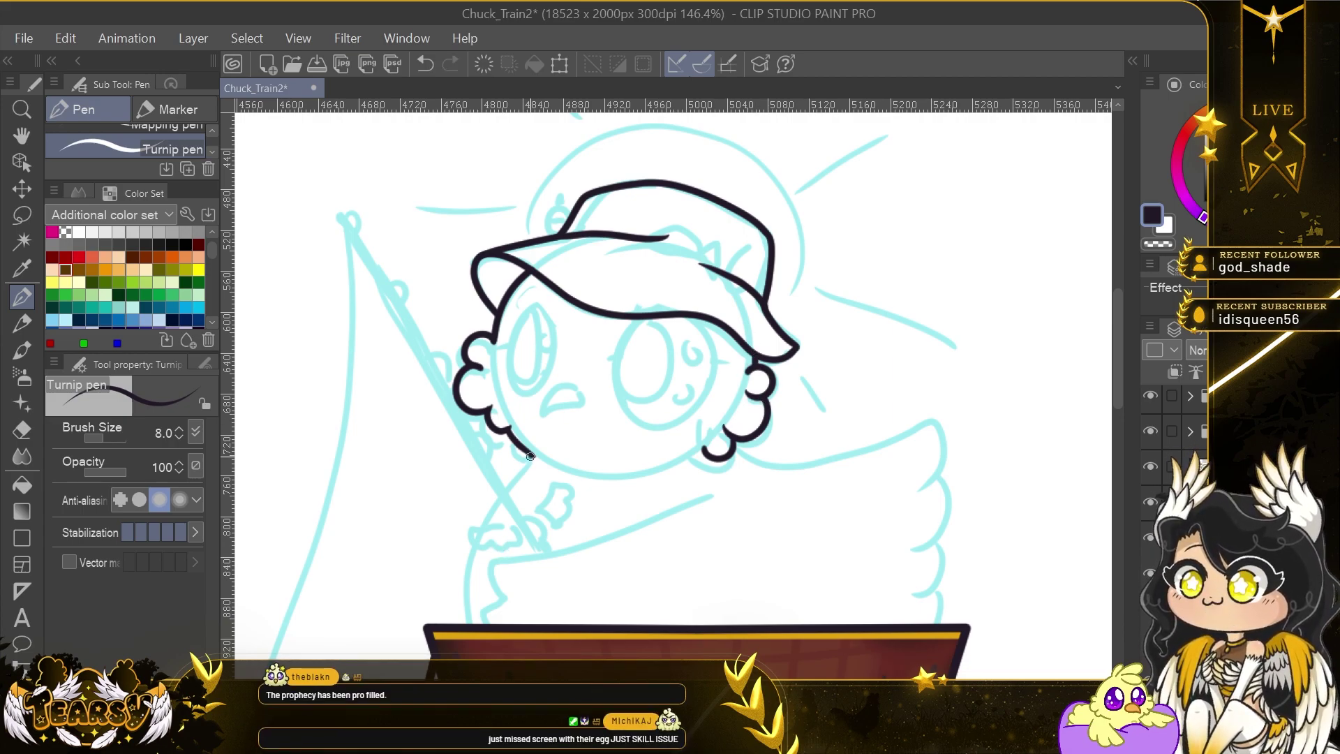
drag(530, 456, 466, 621)
drag(735, 444, 937, 466)
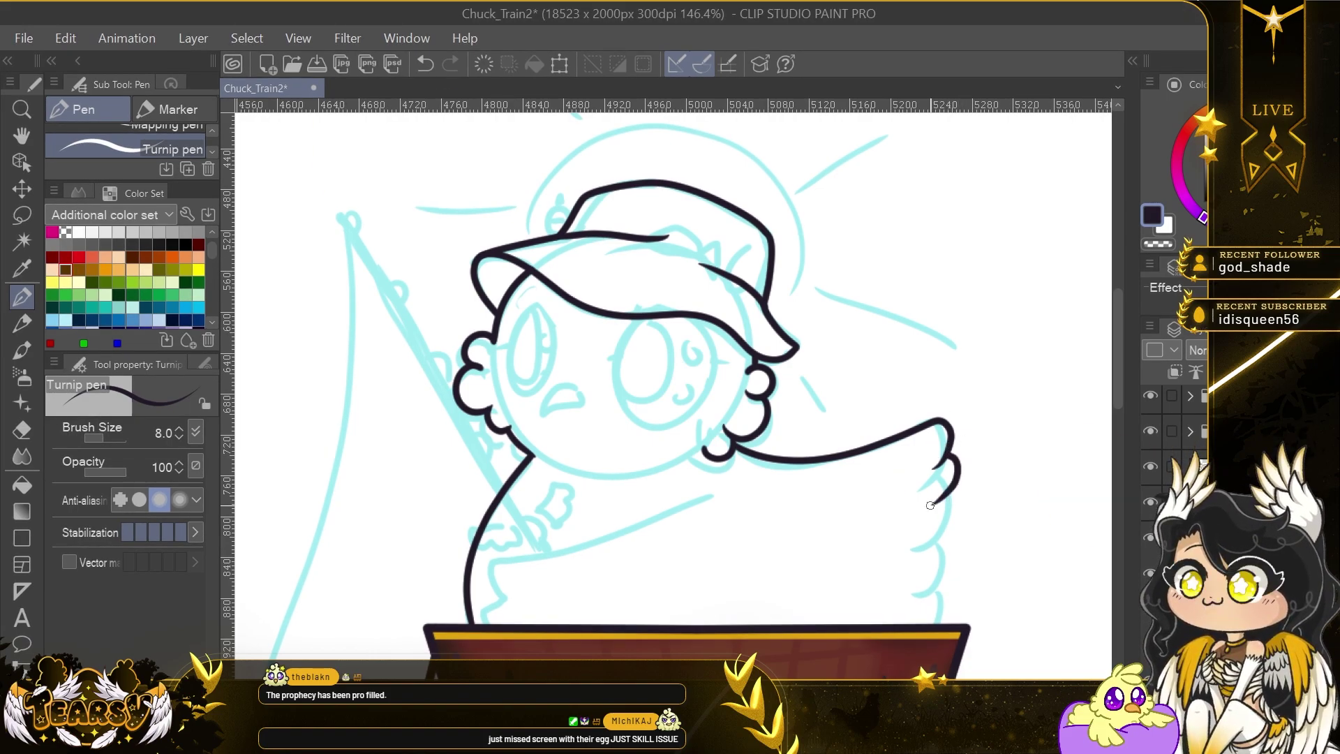
drag(933, 614, 931, 620)
Undo the back and tail strokes and re-ink the back curve and scalloped tail down to the basket.
key(ctrl+z)
key(ctrl+z)
key(ctrl+z)
key(ctrl+z)
key(ctrl+z)
key(ctrl+z)
mouse_move(736, 447)
mouse_down()
mouse_move(958, 477)
mouse_move(909, 598)
mouse_up()
key(ctrl+z)
key(ctrl+z)
drag(945, 487, 923, 546)
drag(945, 537, 929, 621)
Ink the wing's upper edge and front feather tips, undoing the first version and redrawing it.
mouse_move(718, 493)
mouse_down()
mouse_move(501, 549)
mouse_move(532, 591)
mouse_up()
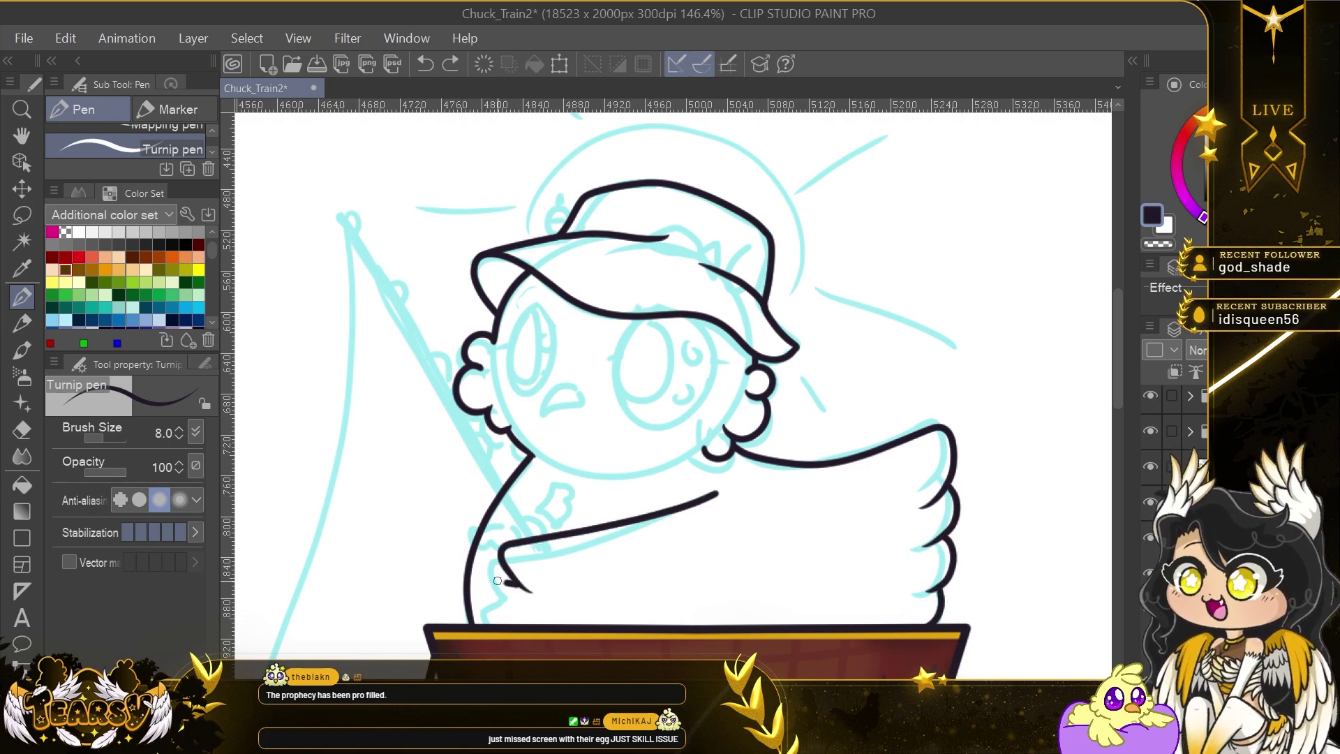
key(ctrl+z)
mouse_move(722, 495)
mouse_down()
mouse_move(531, 584)
mouse_move(513, 606)
mouse_up()
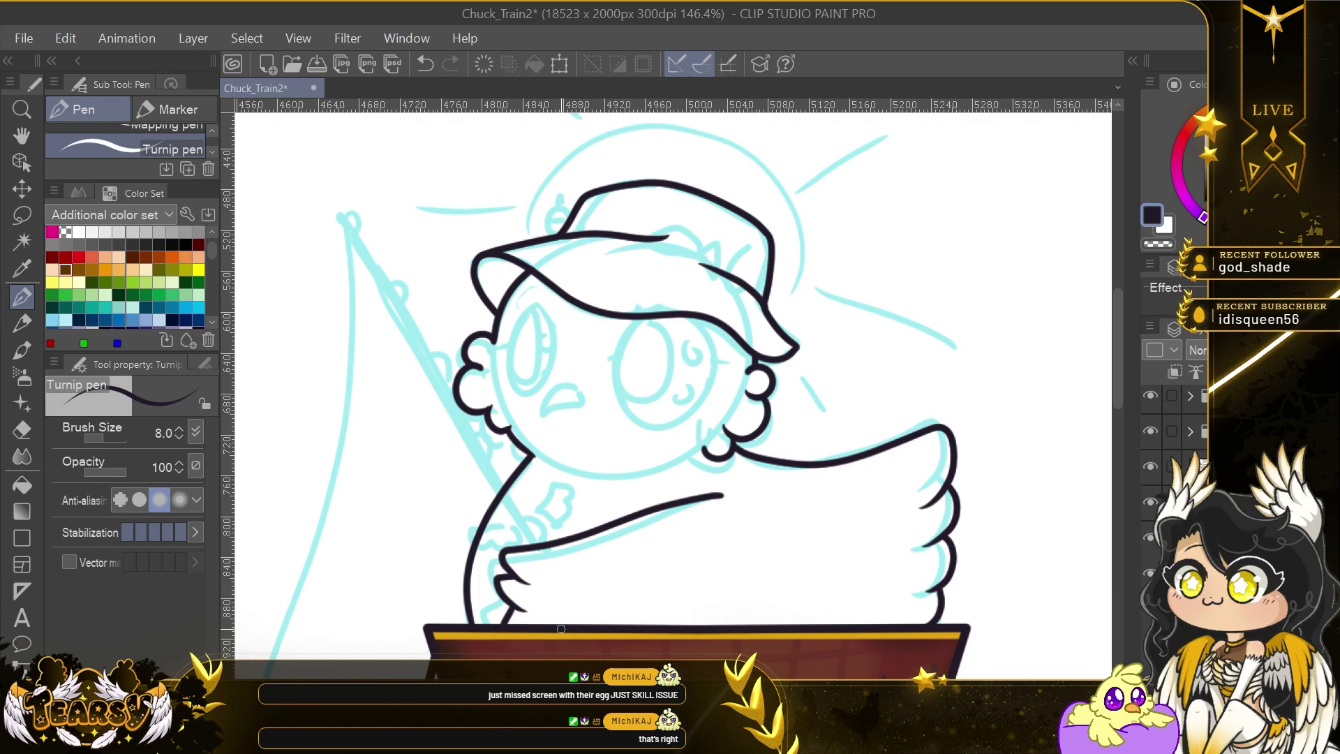
Ink the small feather strokes under the chin and the long straight shaft of the fishing rod.
drag(705, 455, 675, 460)
drag(678, 462, 656, 465)
mouse_move(345, 212)
mouse_down()
mouse_move(471, 191)
mouse_move(659, 524)
mouse_up()
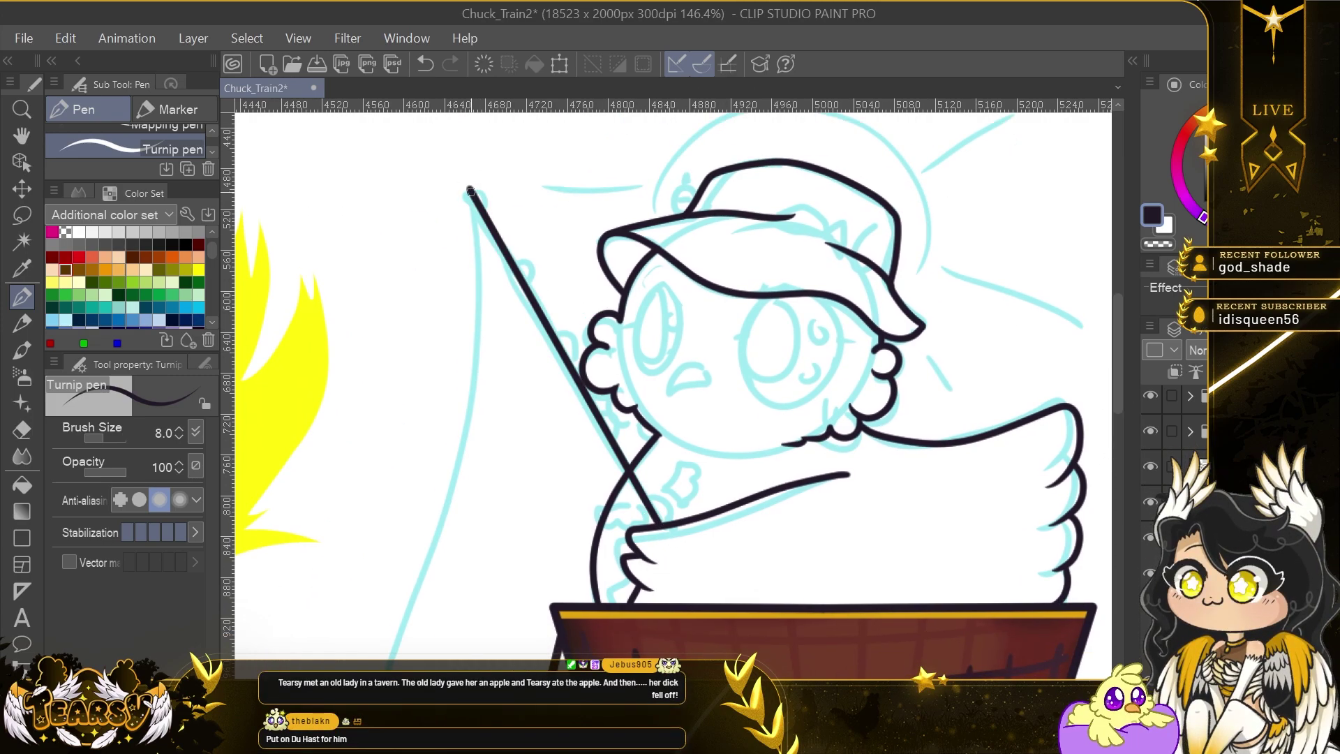
Ink four small rounded line guides along the outer side of the fishing rod's shaft.
drag(470, 190, 464, 207)
drag(588, 405, 600, 434)
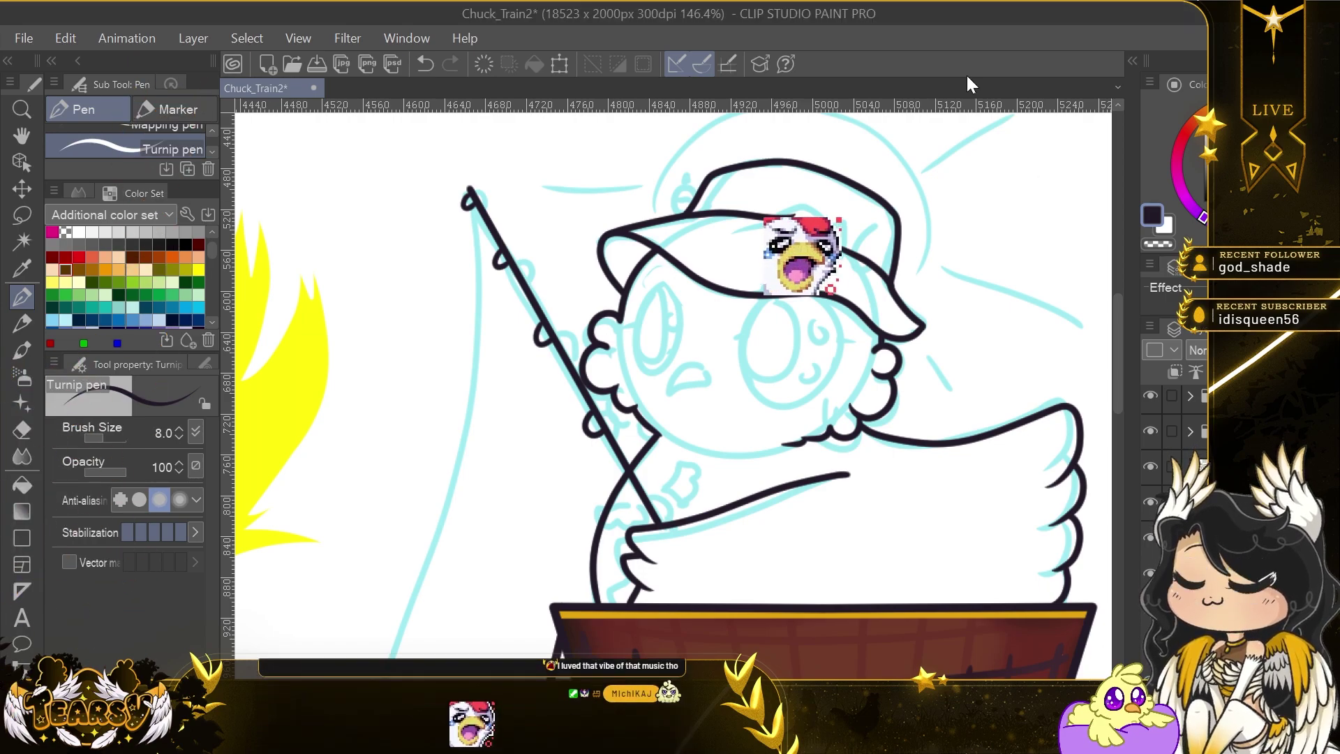
key(ctrl+z)
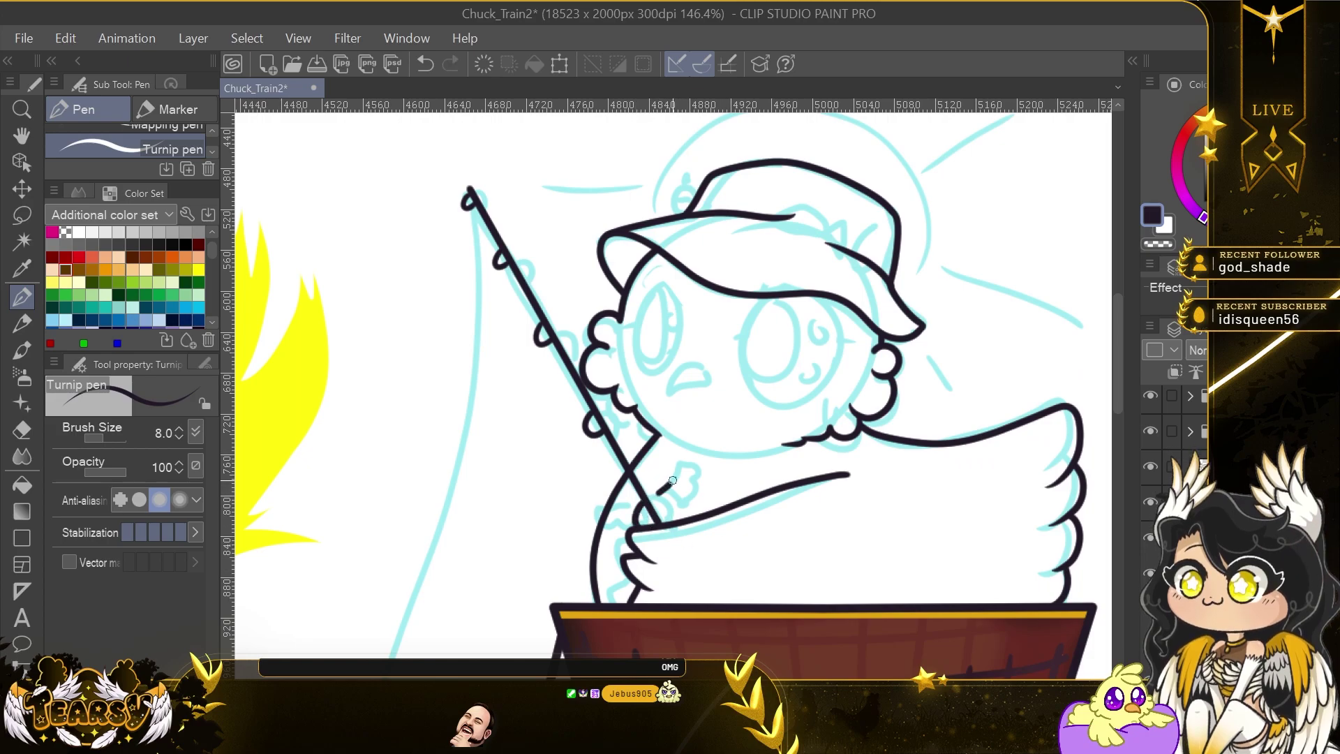
Ink a small feather tuft beside the base of the fishing rod, undoing and redrawing misplaced strokes.
key(ctrl+z)
drag(706, 489, 688, 504)
drag(689, 504, 675, 516)
key(ctrl+z)
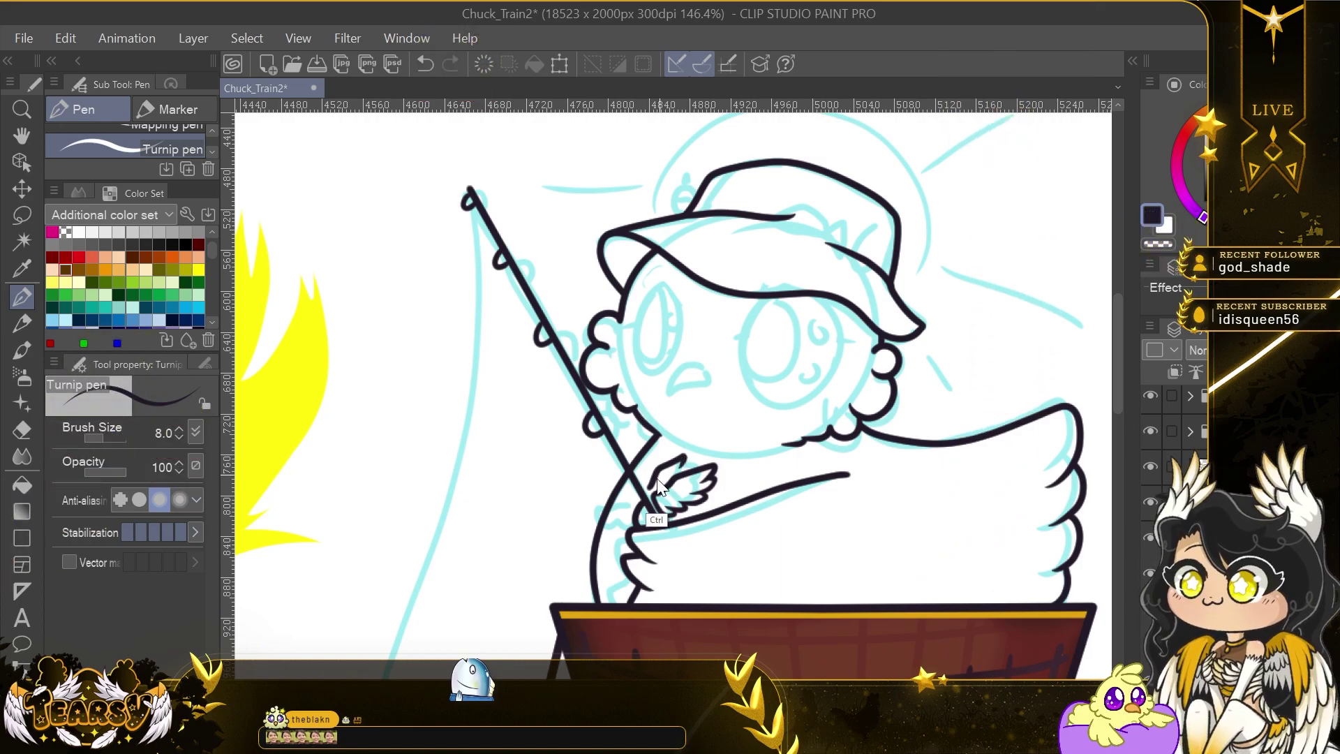
drag(651, 484, 694, 454)
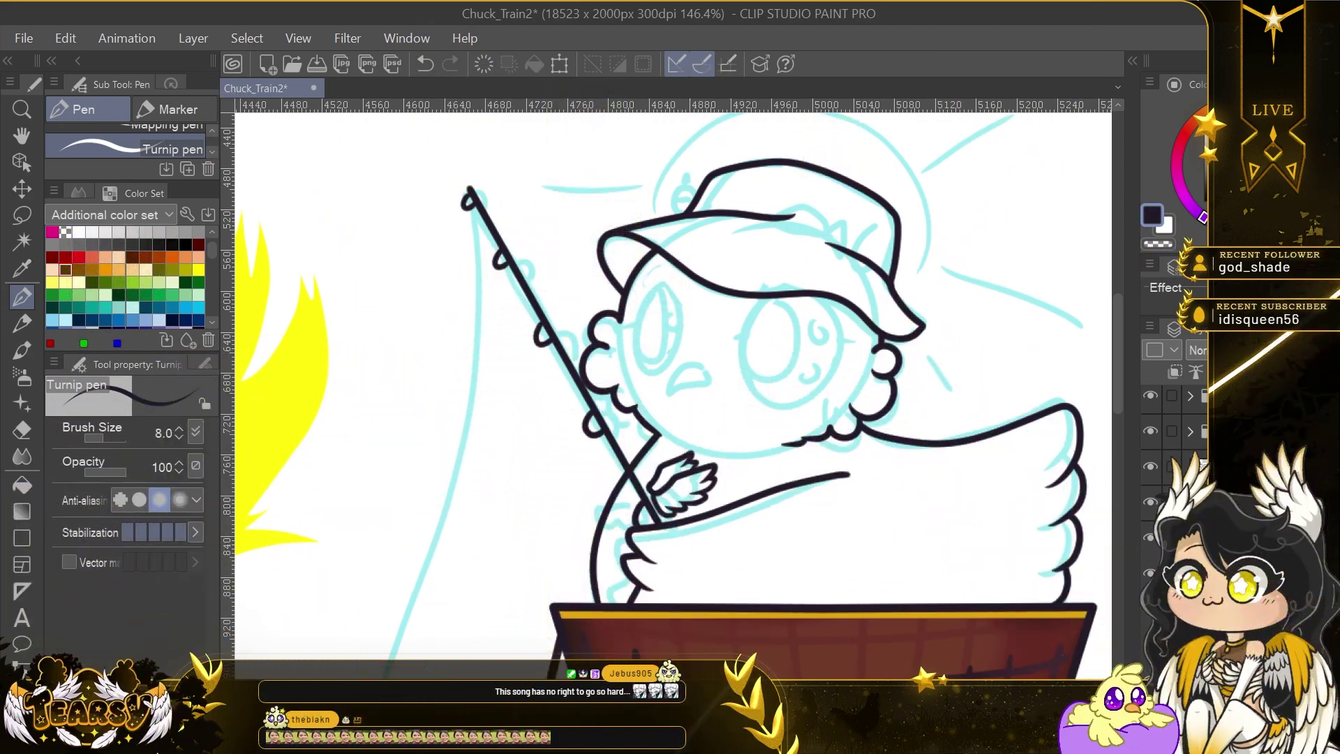
Ink the second edge of the rod's shaft and the thin curved fishing line hanging from its tip.
drag(644, 519, 455, 181)
scroll(589, 409, down, 5)
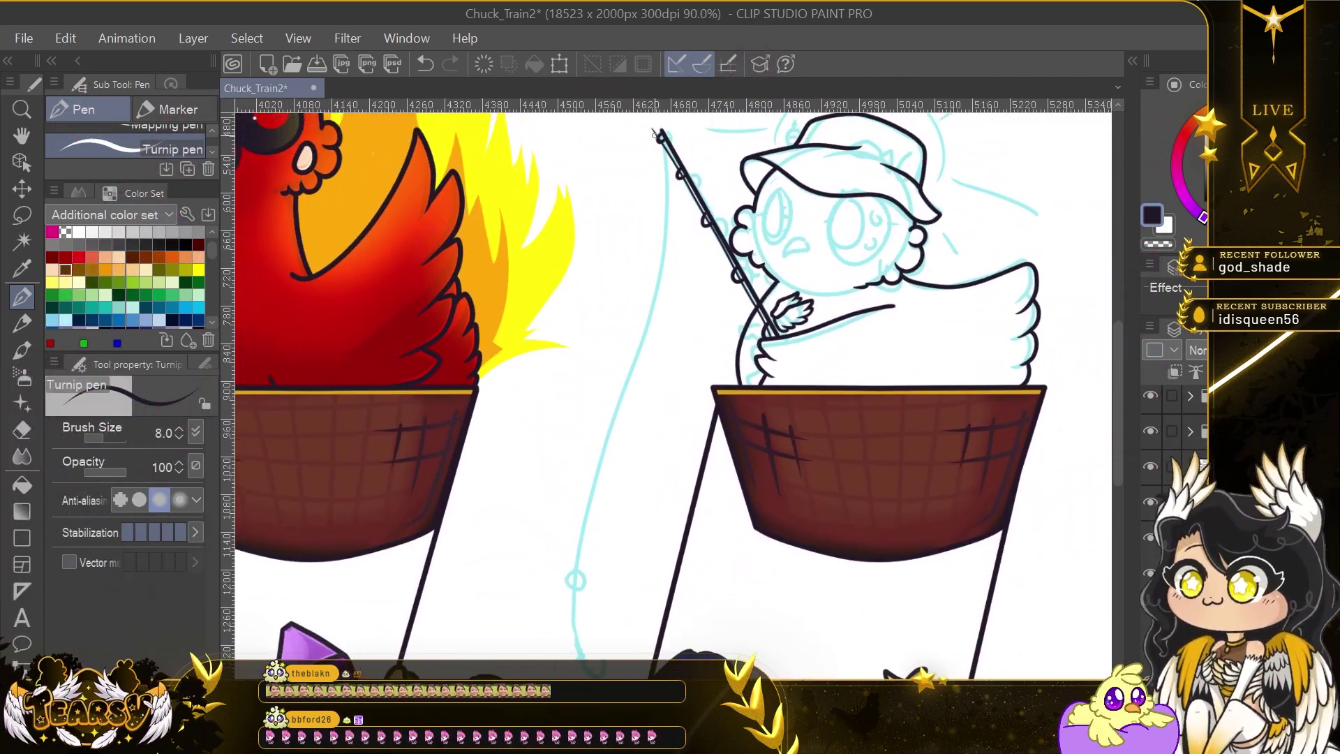
drag(660, 137, 593, 657)
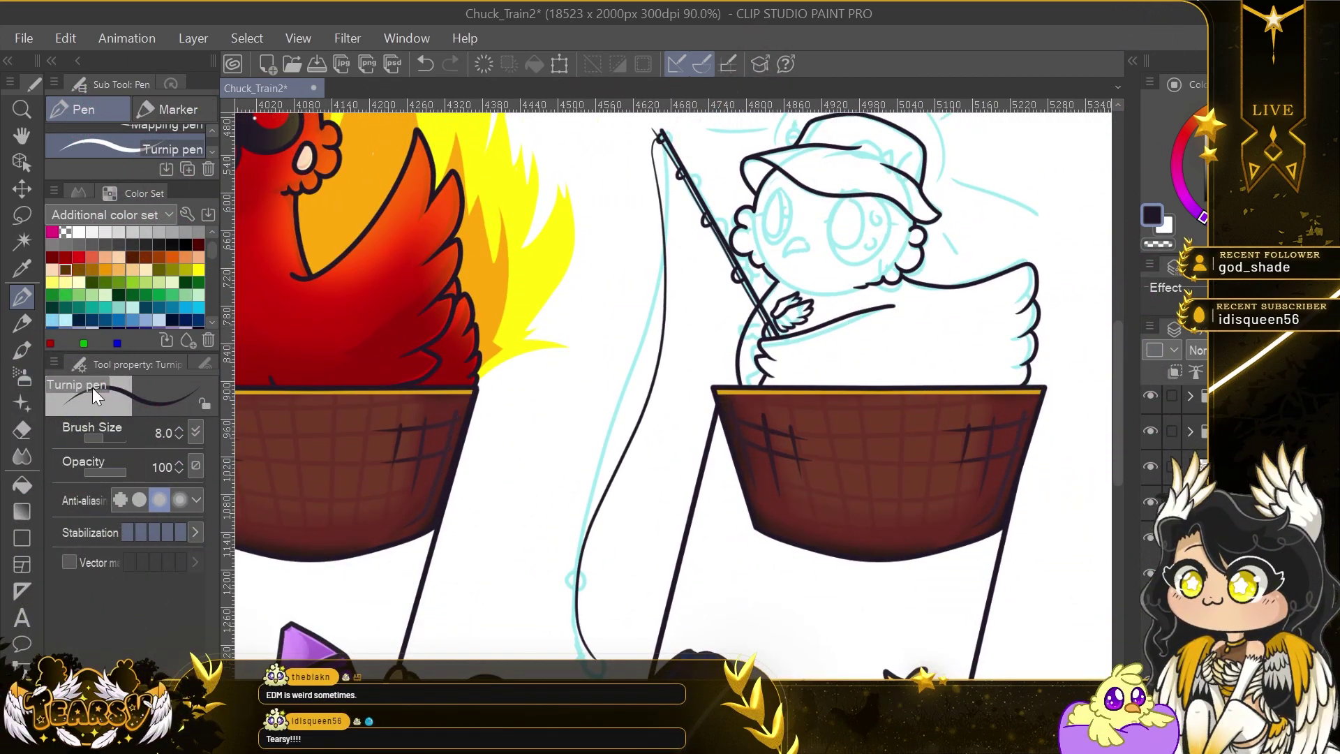
key(e)
scroll(578, 558, up, 5)
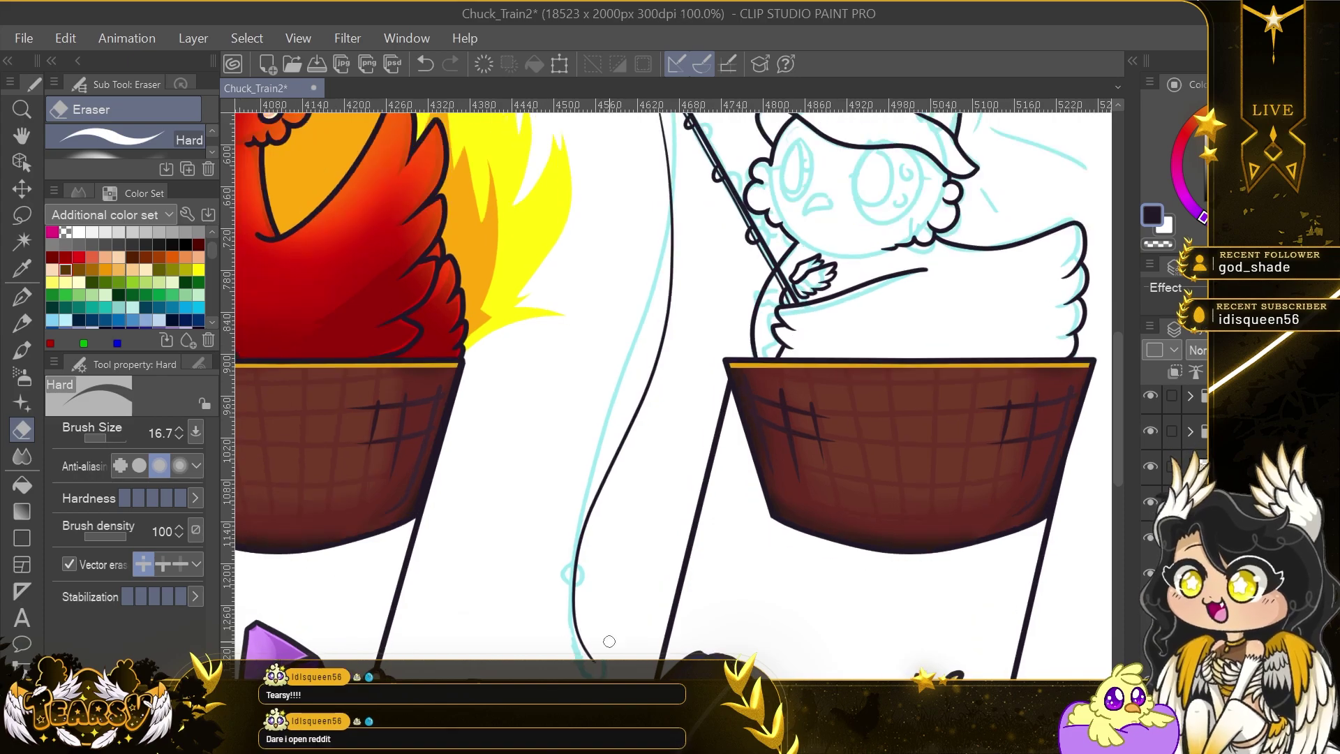
Ink a small dark weight on the fishing line and a knotted, barbed hook at its lower end.
key(p)
click(549, 158)
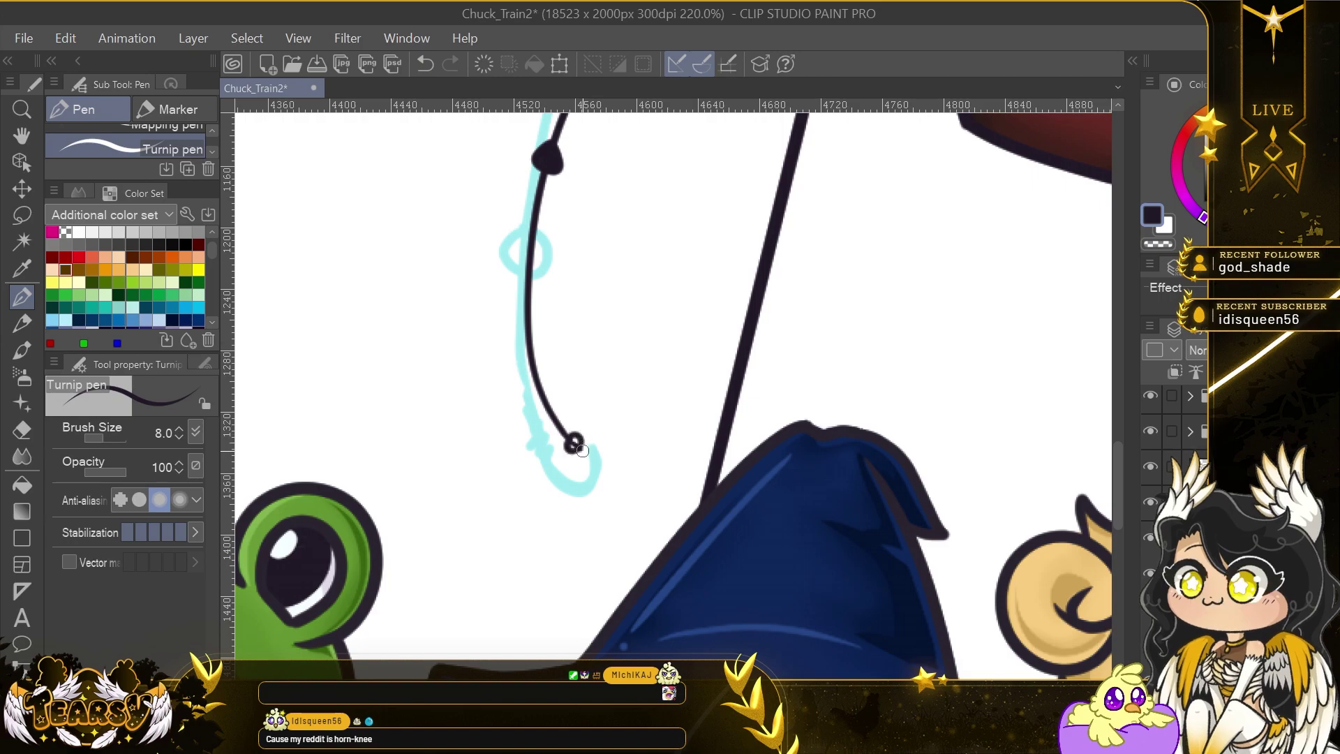
mouse_move(631, 471)
mouse_down()
mouse_move(619, 442)
mouse_move(593, 465)
mouse_up()
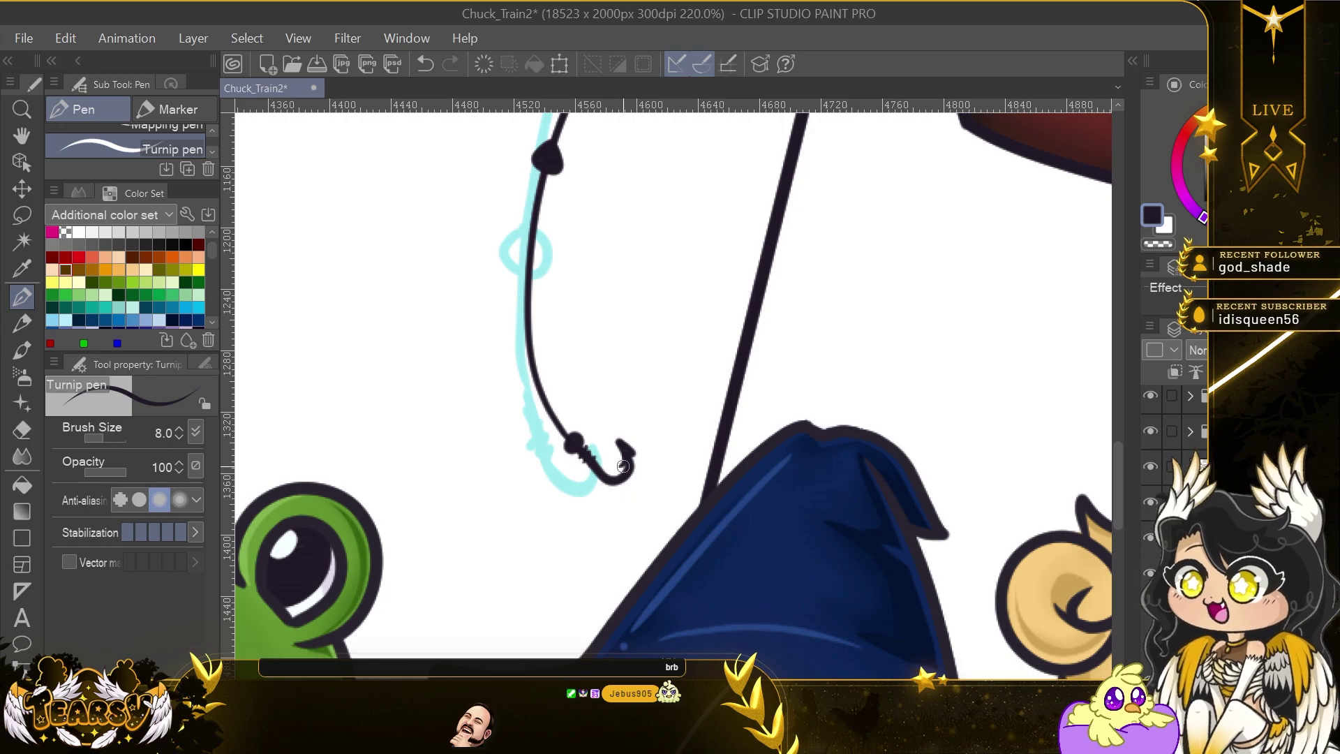
key(ctrl+z)
key(e)
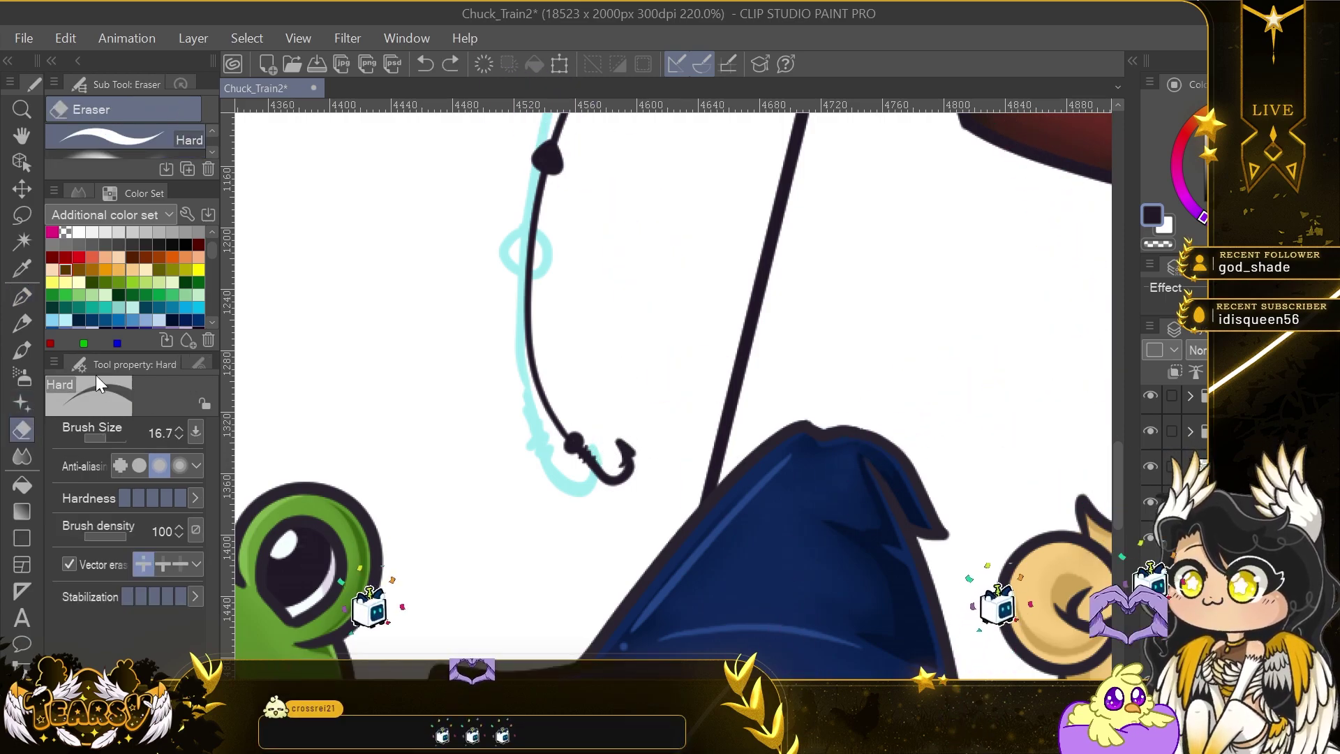
key(p)
Ink oval outlines for both of the chick's eyes, undoing and redrawing the narrower one until it fits.
drag(697, 181, 604, 458)
scroll(600, 489, down, 4)
scroll(711, 586, up, 4)
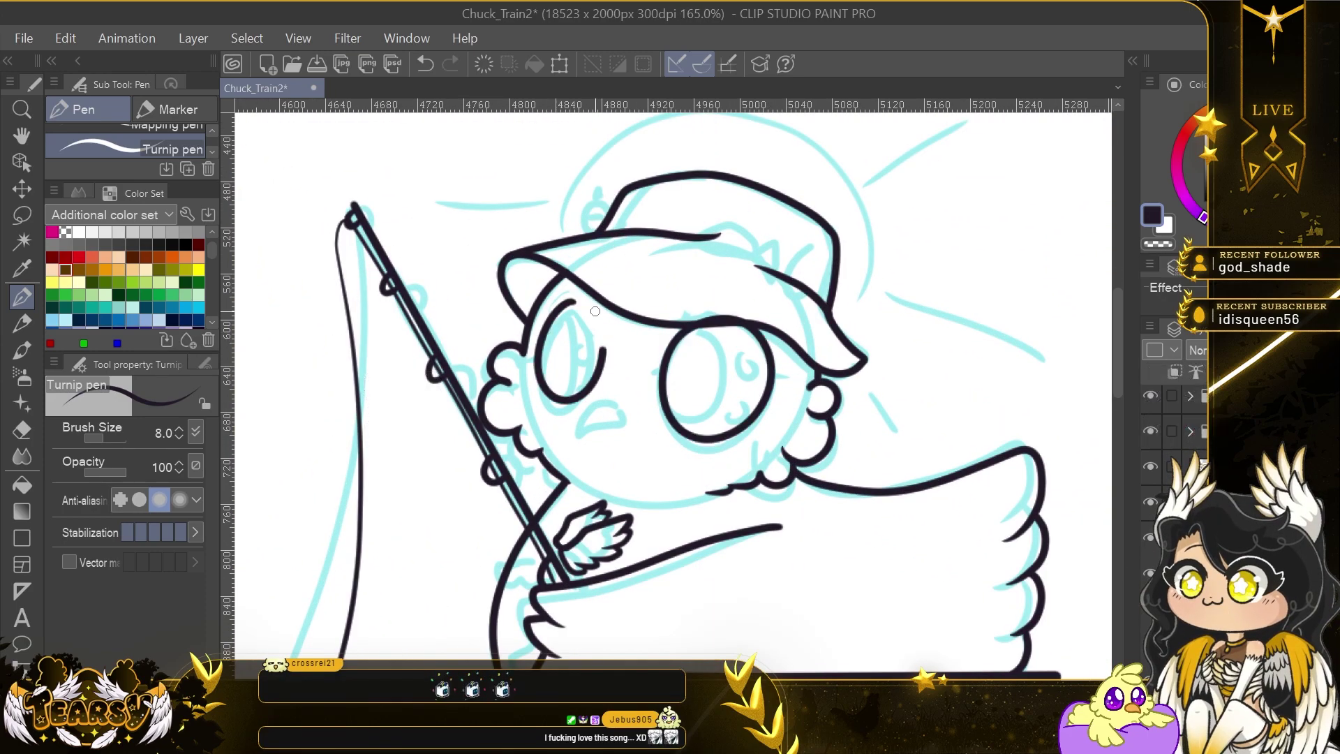
drag(534, 362, 593, 312)
key(ctrl+z)
mouse_move(580, 302)
mouse_down()
mouse_move(600, 353)
mouse_move(582, 303)
mouse_up()
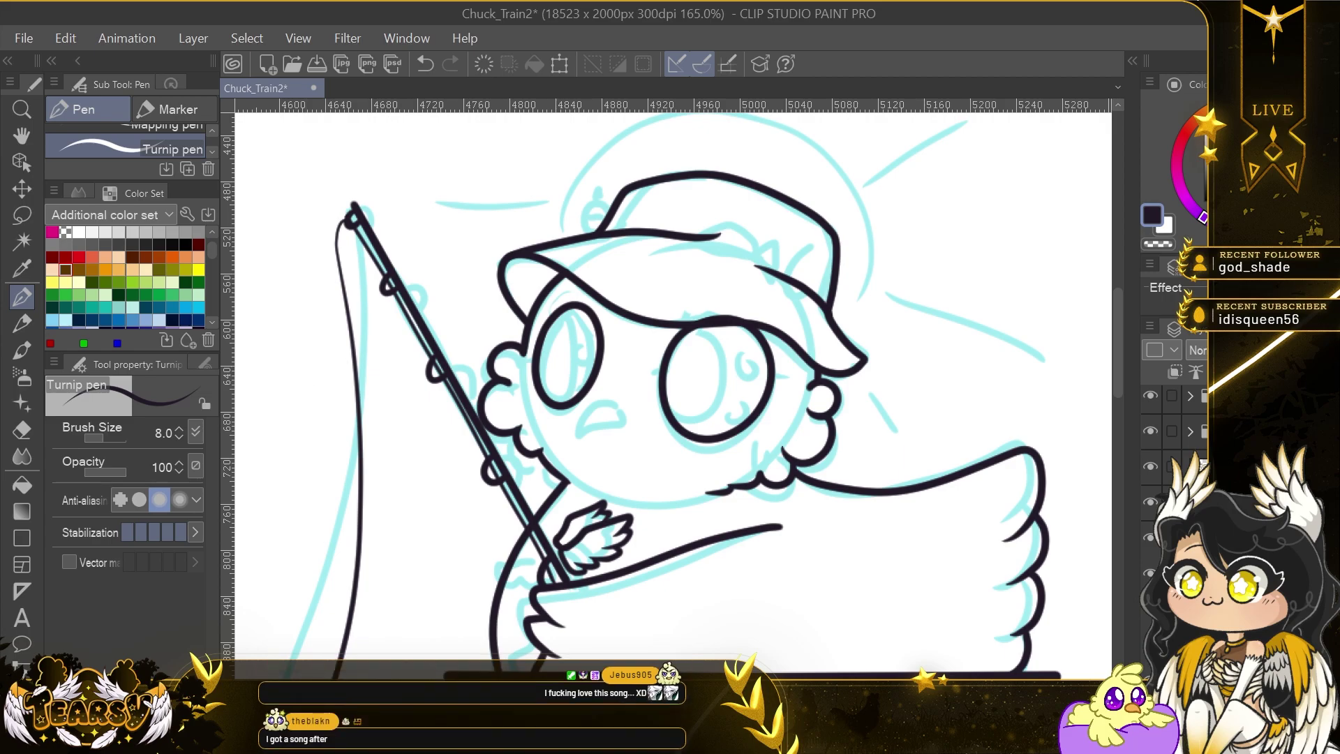
key(ctrl+z)
drag(555, 413, 536, 349)
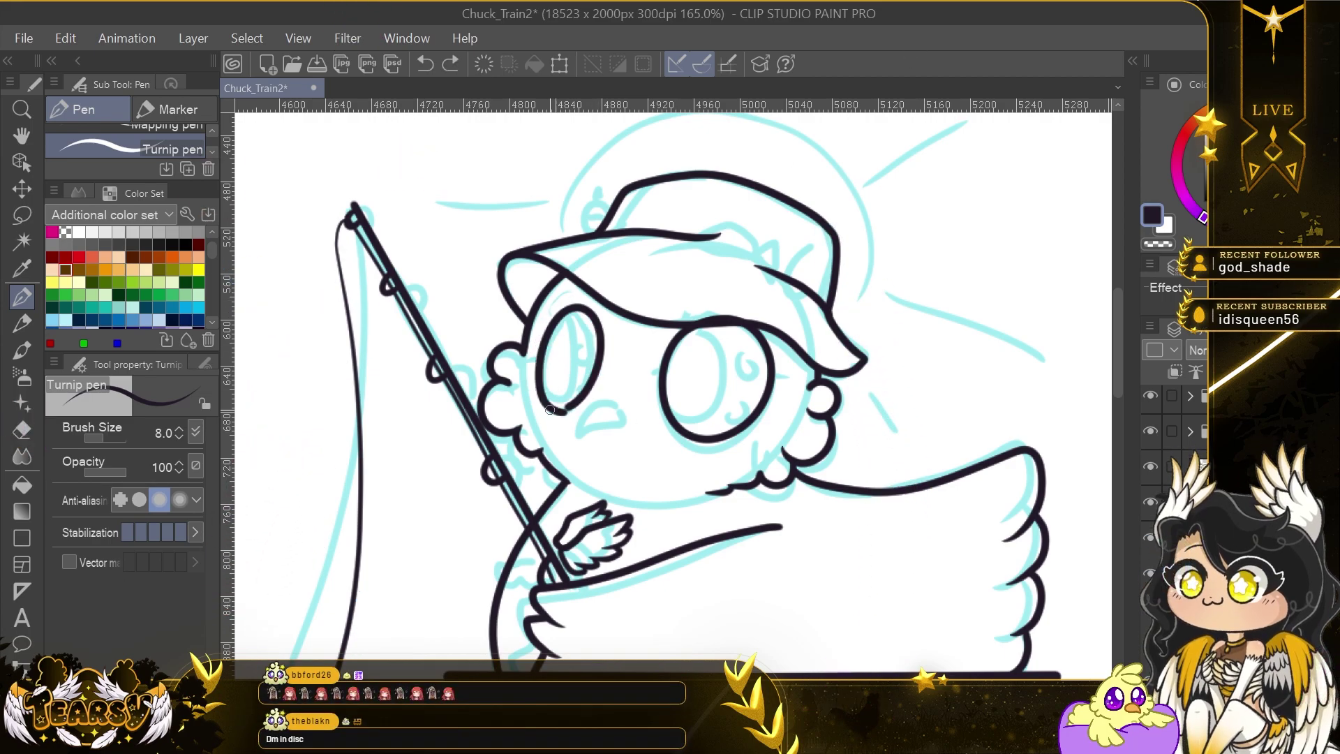
key(ctrl+z)
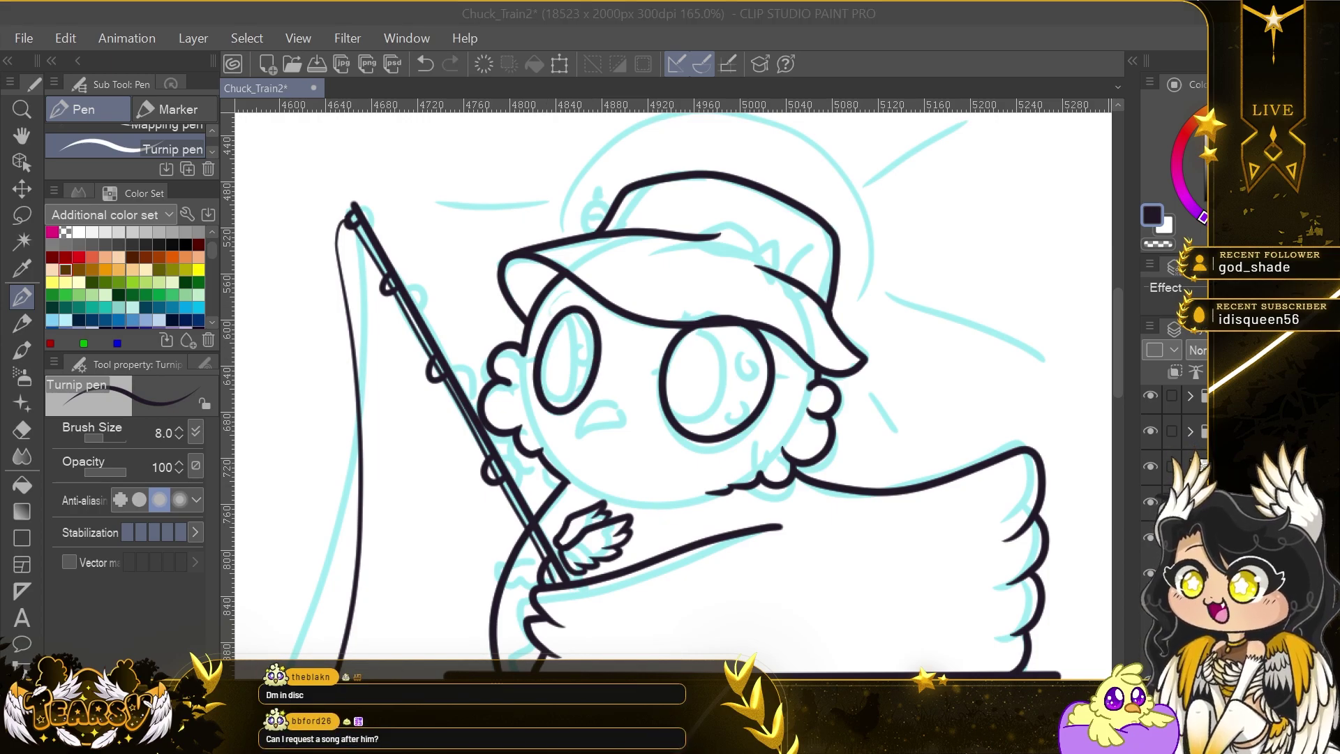
Ink the small curved beak between the chick's eyes, undoing unsuccessful strokes.
mouse_move(622, 401)
mouse_down()
mouse_move(605, 403)
mouse_move(646, 418)
mouse_move(606, 401)
mouse_up()
key(ctrl+z)
key(ctrl+z)
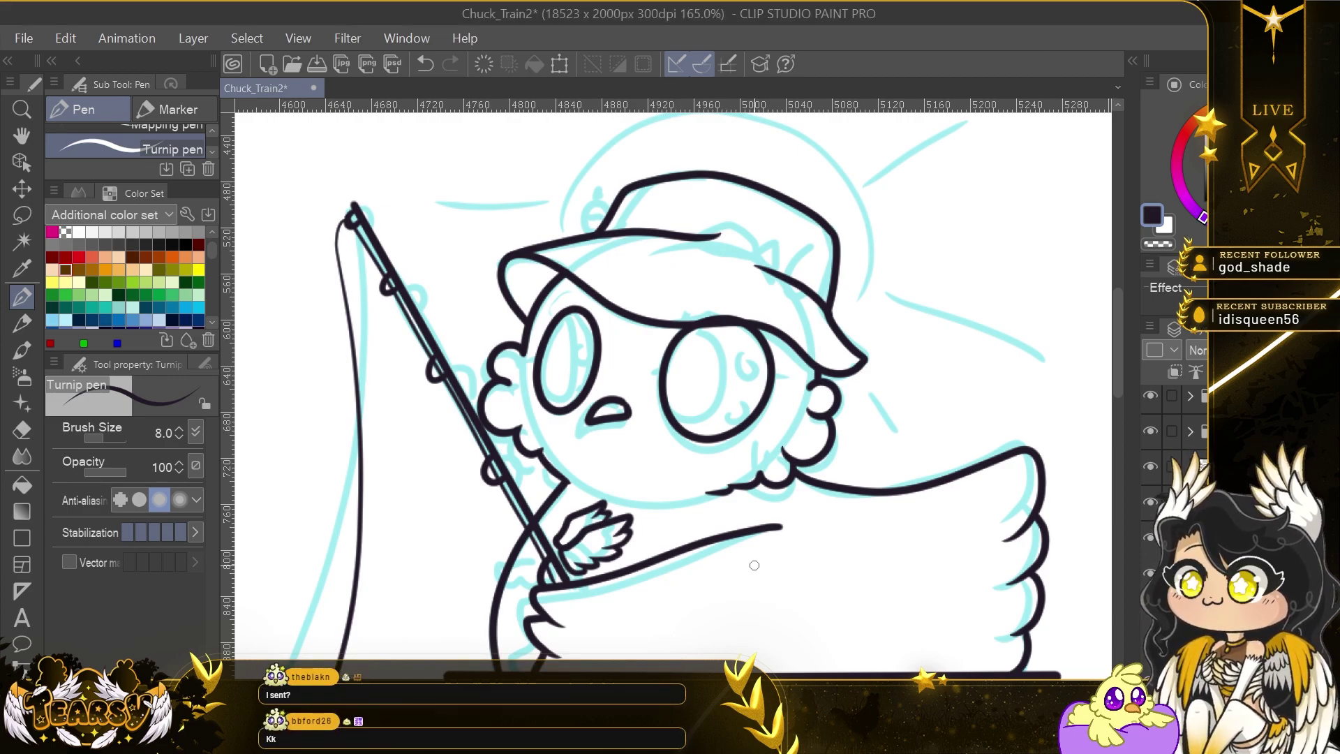
Close the outline gaps beside the hat and cheeks on a color layer and fill the chick's body with off-white.
scroll(736, 448, down, 5)
scroll(735, 448, up, 3)
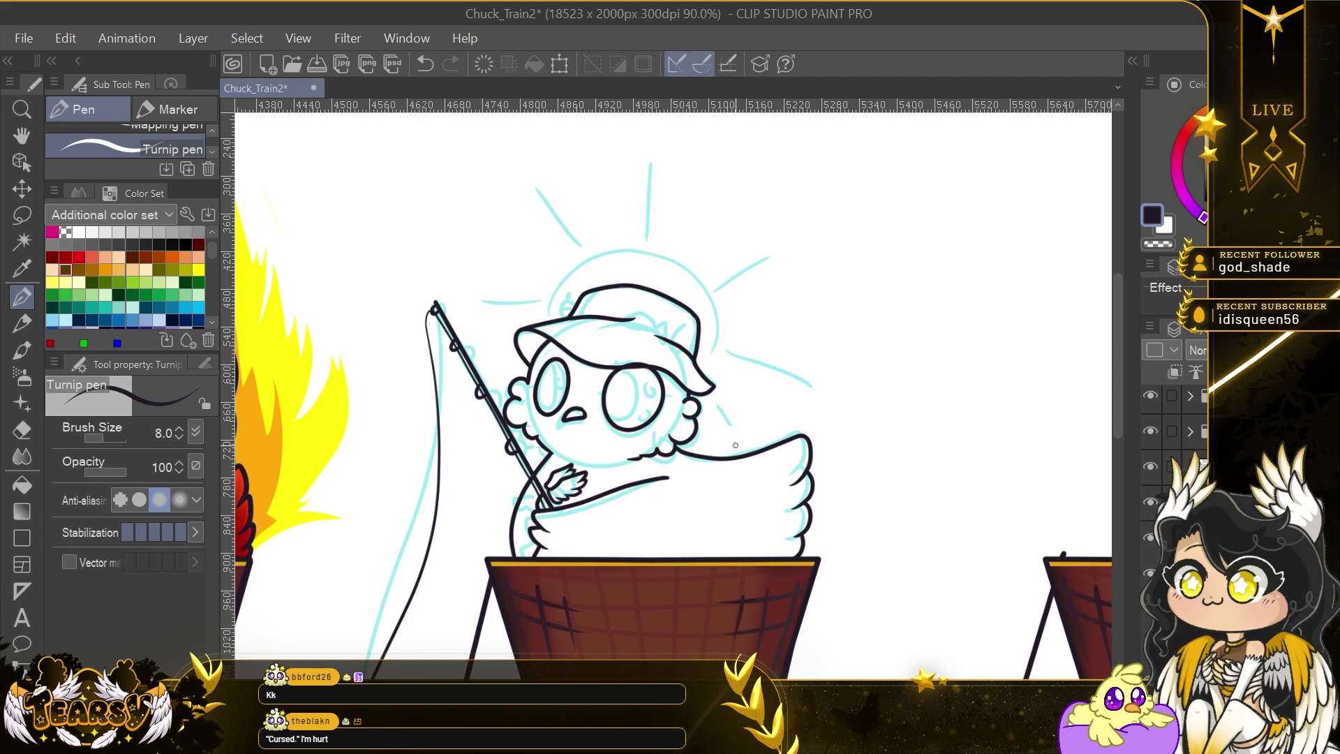
scroll(735, 445, up, 3)
key(k)
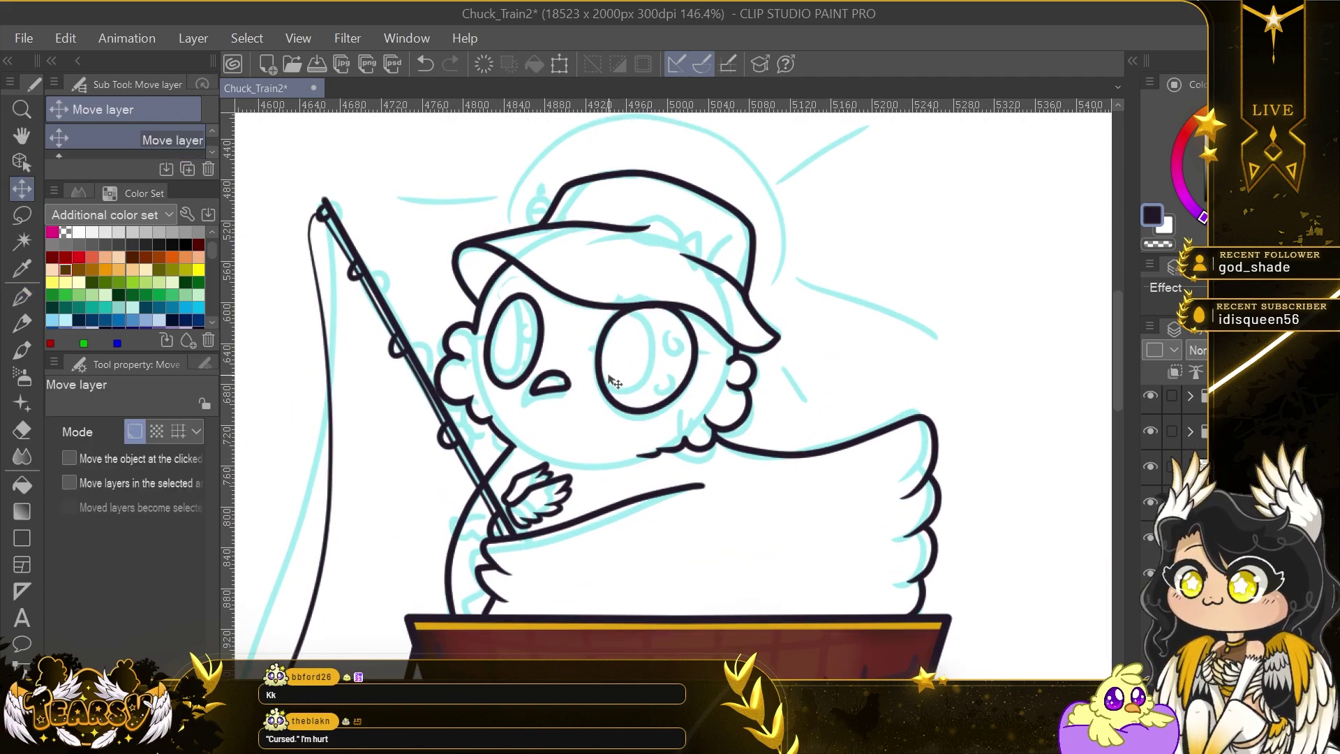
scroll(614, 382, up, 1)
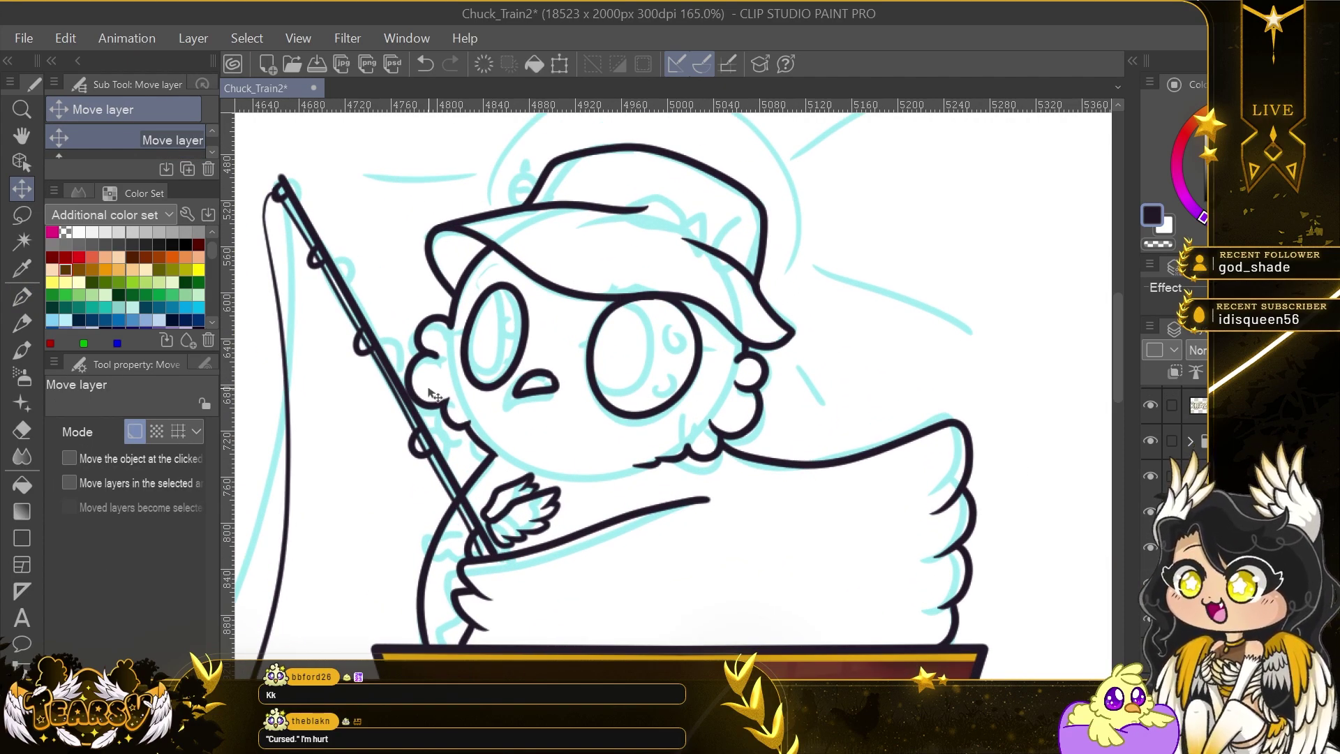
key(p)
key(x)
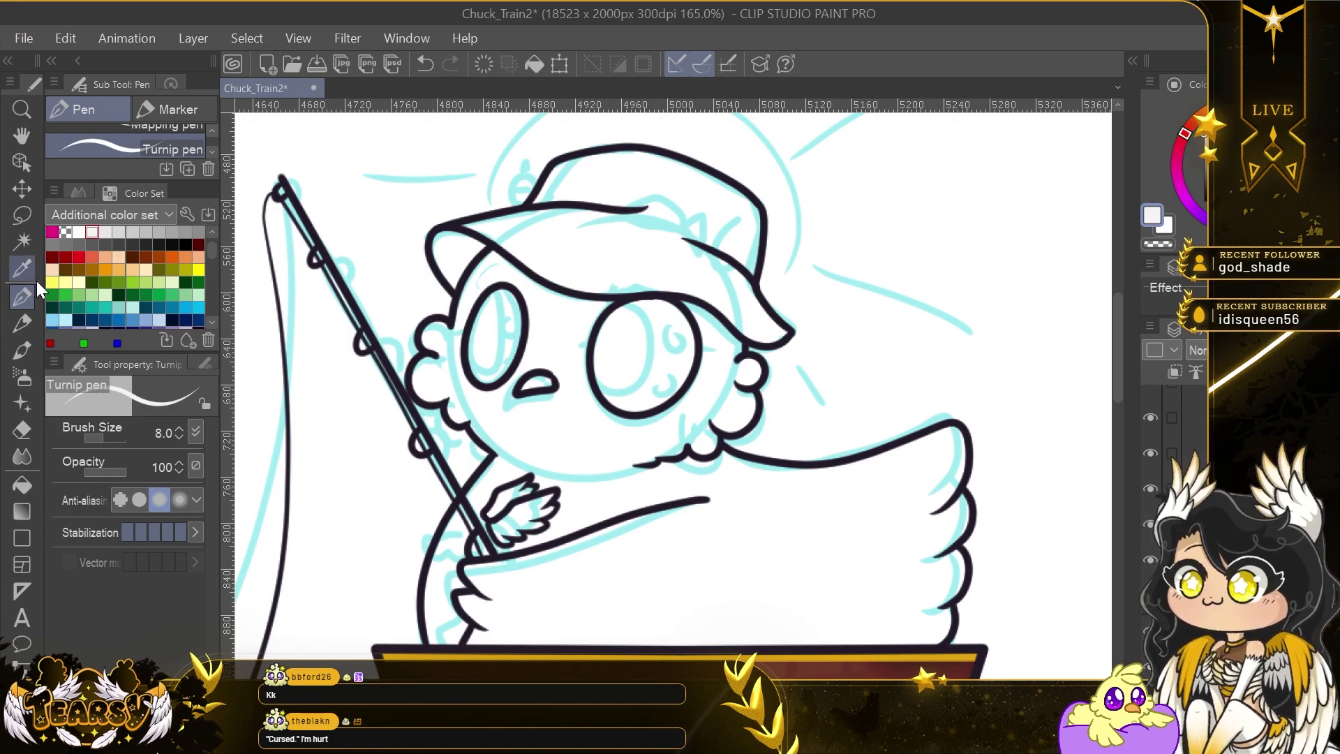
drag(495, 252, 459, 314)
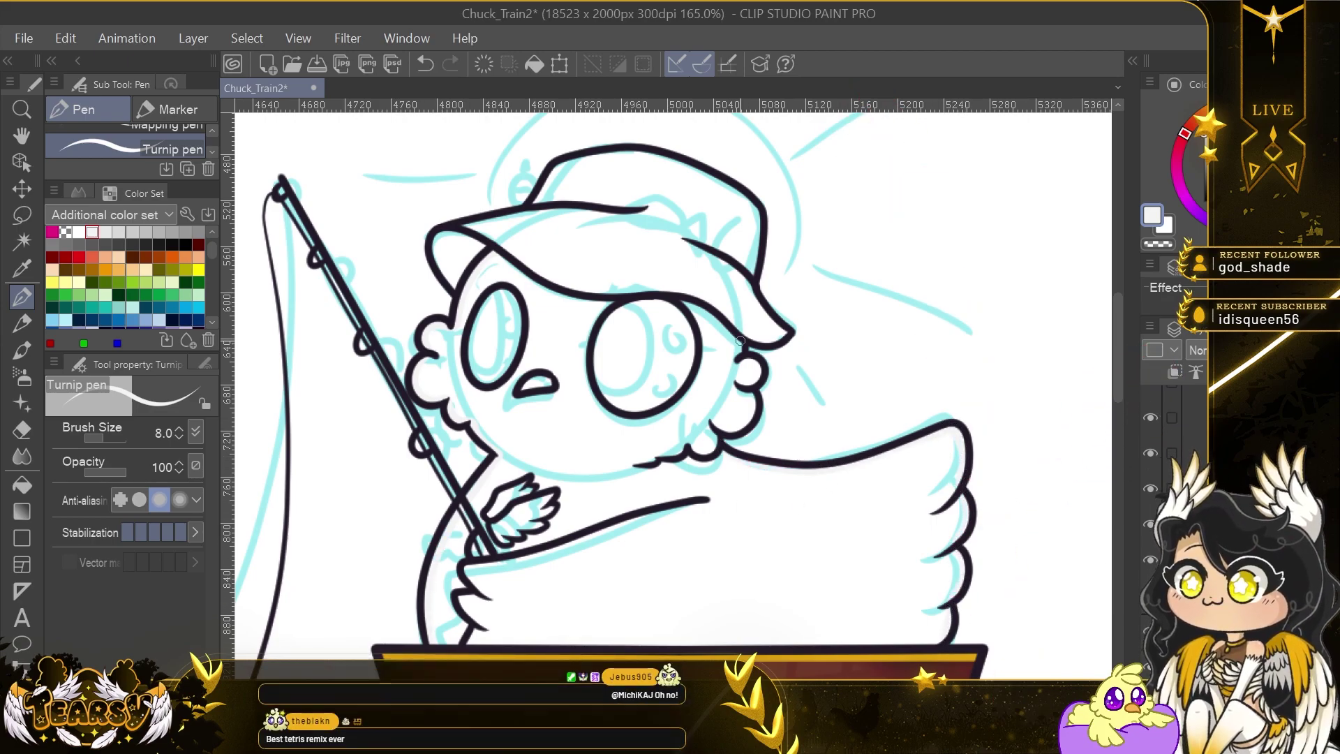
mouse_move(740, 345)
mouse_down()
mouse_move(759, 372)
mouse_move(746, 418)
mouse_move(719, 436)
mouse_up()
key(g)
click(654, 542)
Color the chick's beak light orange using a swatch from the Standard color set.
scroll(501, 540, up, 2)
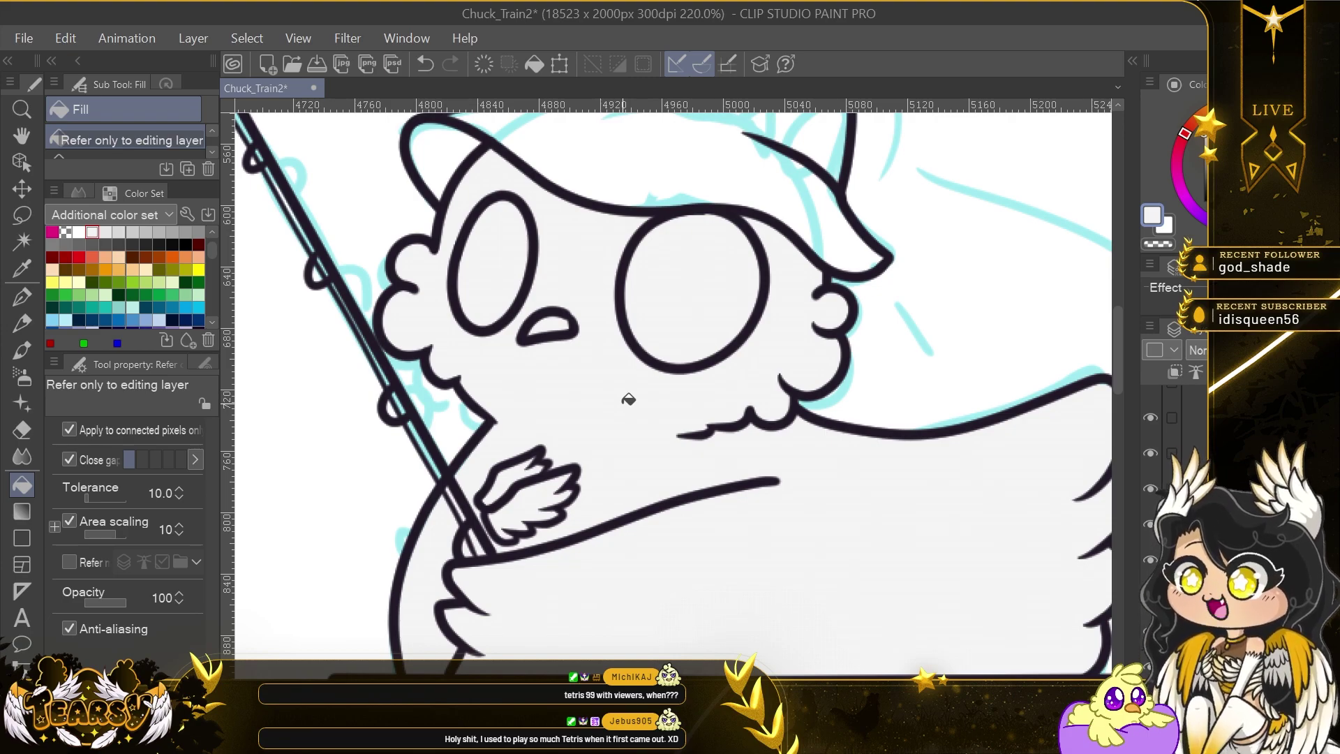
click(25, 273)
click(144, 216)
click(140, 237)
scroll(133, 286, down, 5)
click(132, 309)
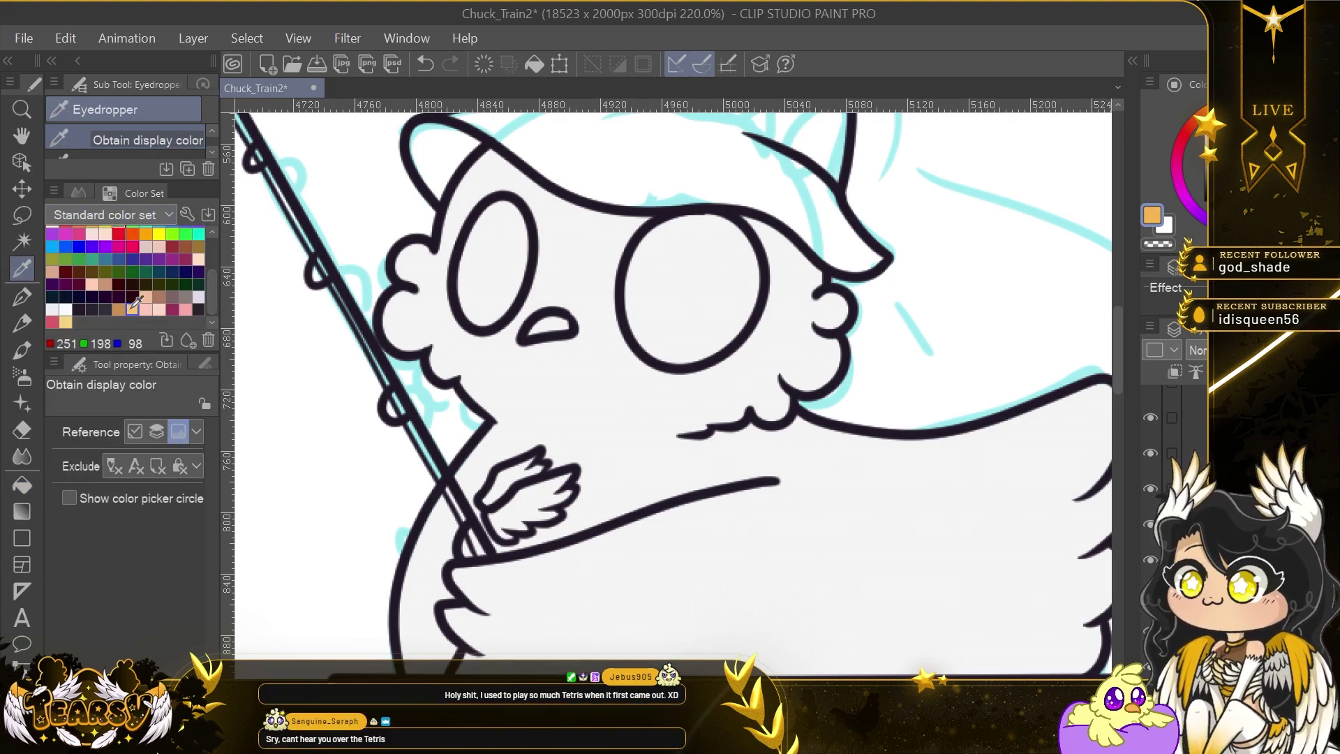
click(23, 297)
drag(534, 331, 564, 326)
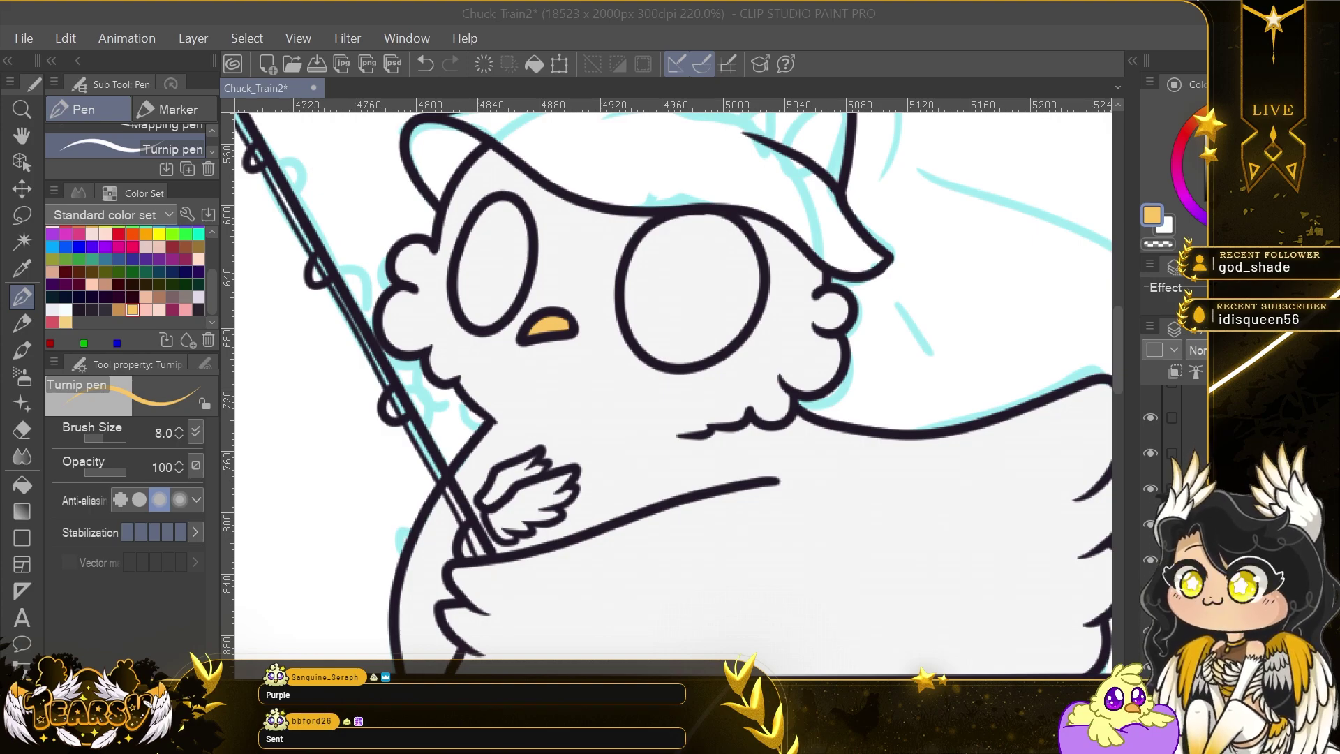
Outline the inside of both eyes in purple and fill them solid.
click(1156, 562)
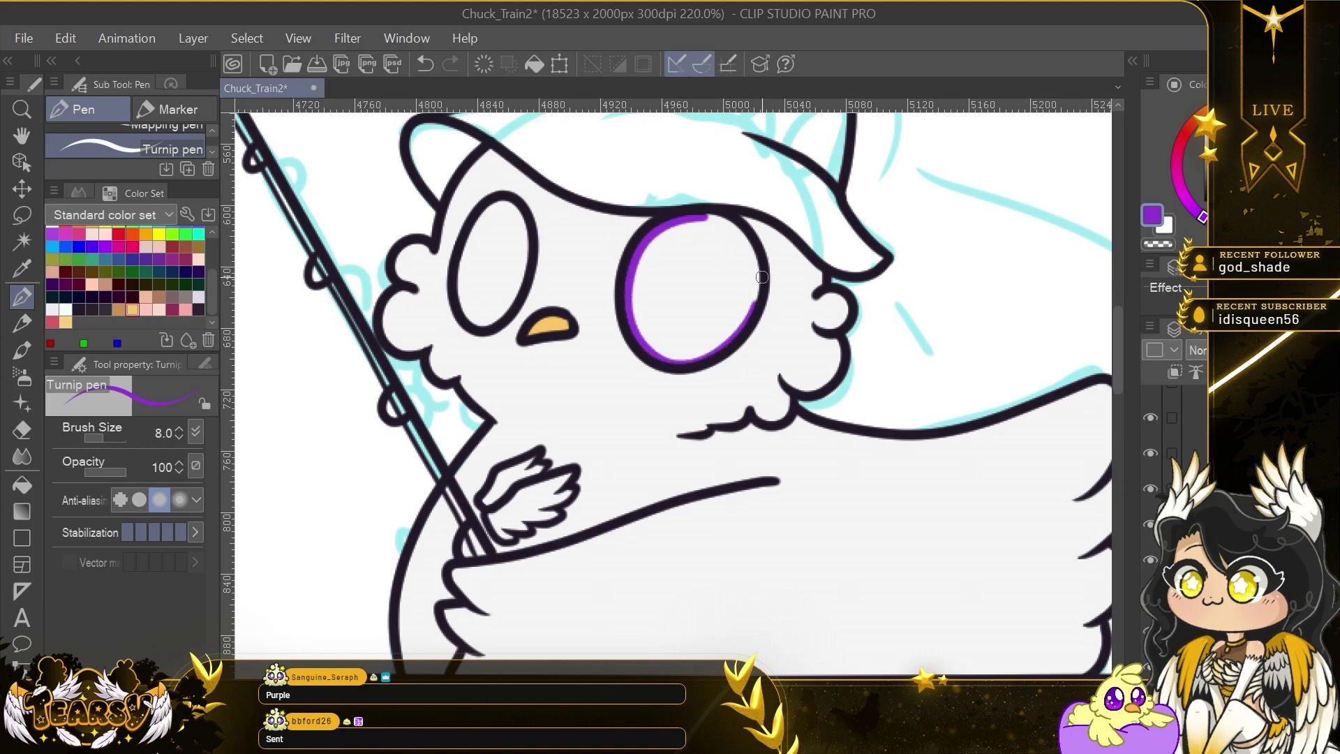
drag(761, 277, 698, 217)
key(g)
click(718, 272)
key(p)
drag(502, 204, 462, 247)
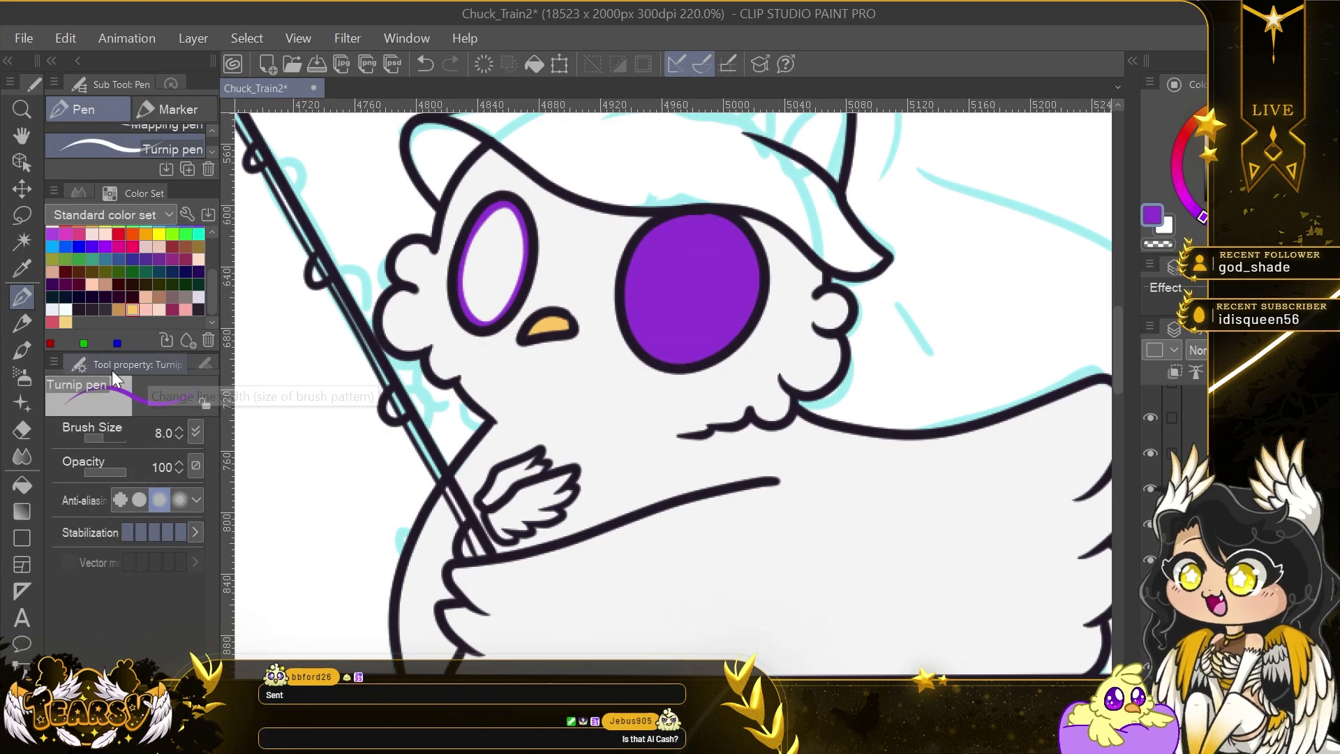
key(g)
click(492, 269)
Color the small feather tuft at the base of the rod dark red.
click(22, 296)
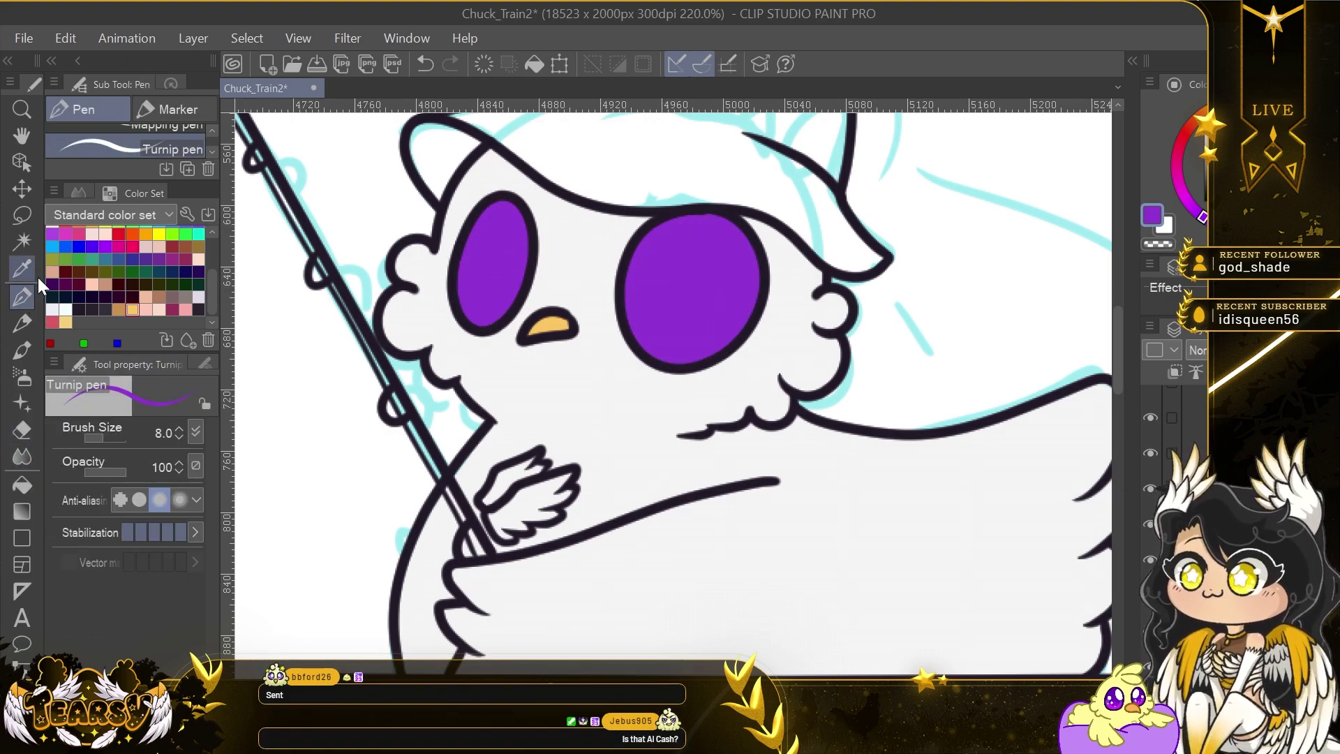
click(50, 343)
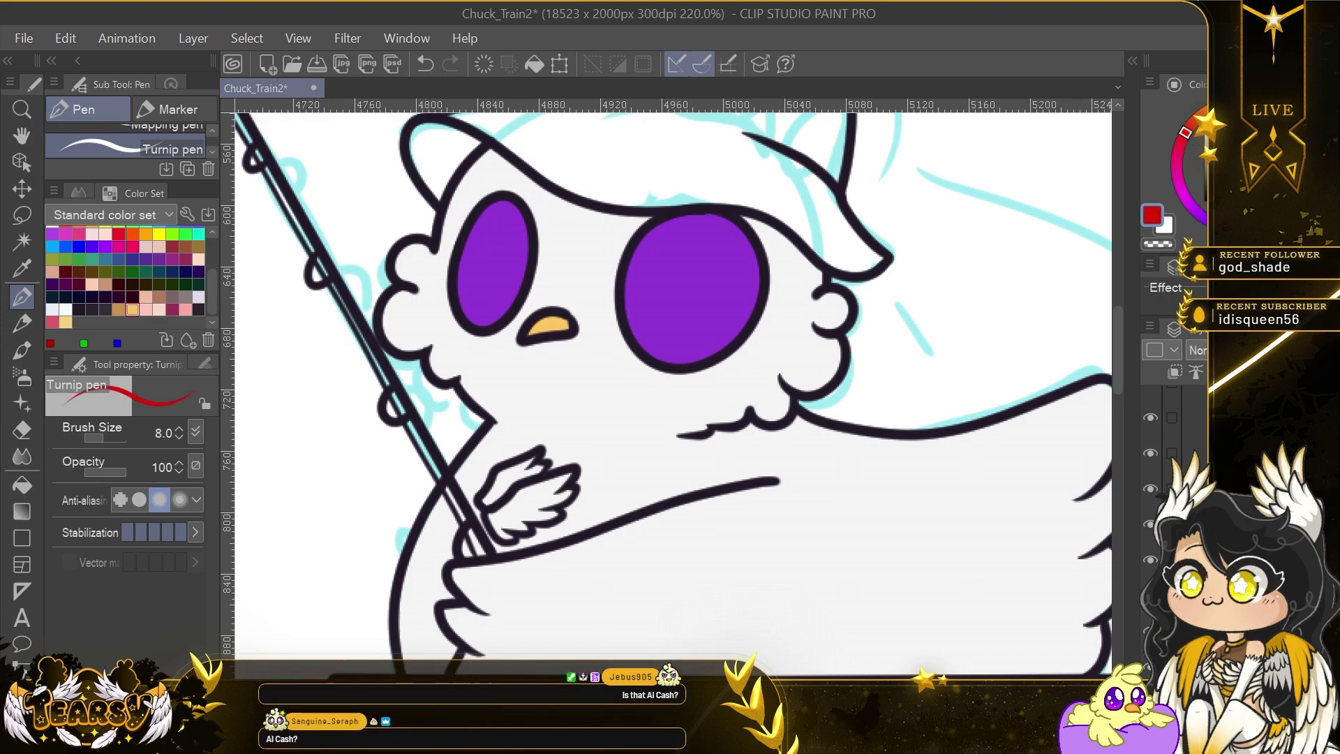
mouse_move(482, 503)
mouse_down()
mouse_move(543, 452)
mouse_move(558, 518)
mouse_move(490, 522)
mouse_up()
click(22, 485)
click(515, 481)
click(524, 504)
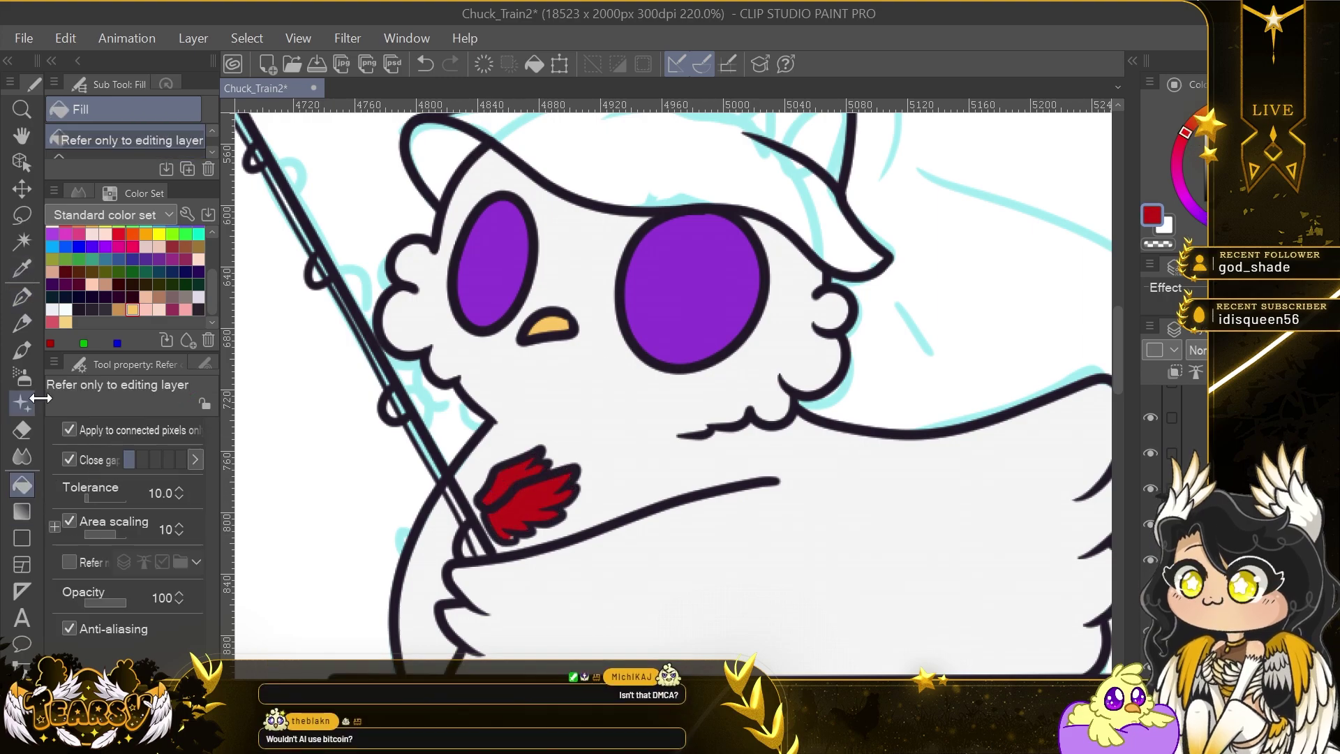
click(22, 296)
key(e)
key(p)
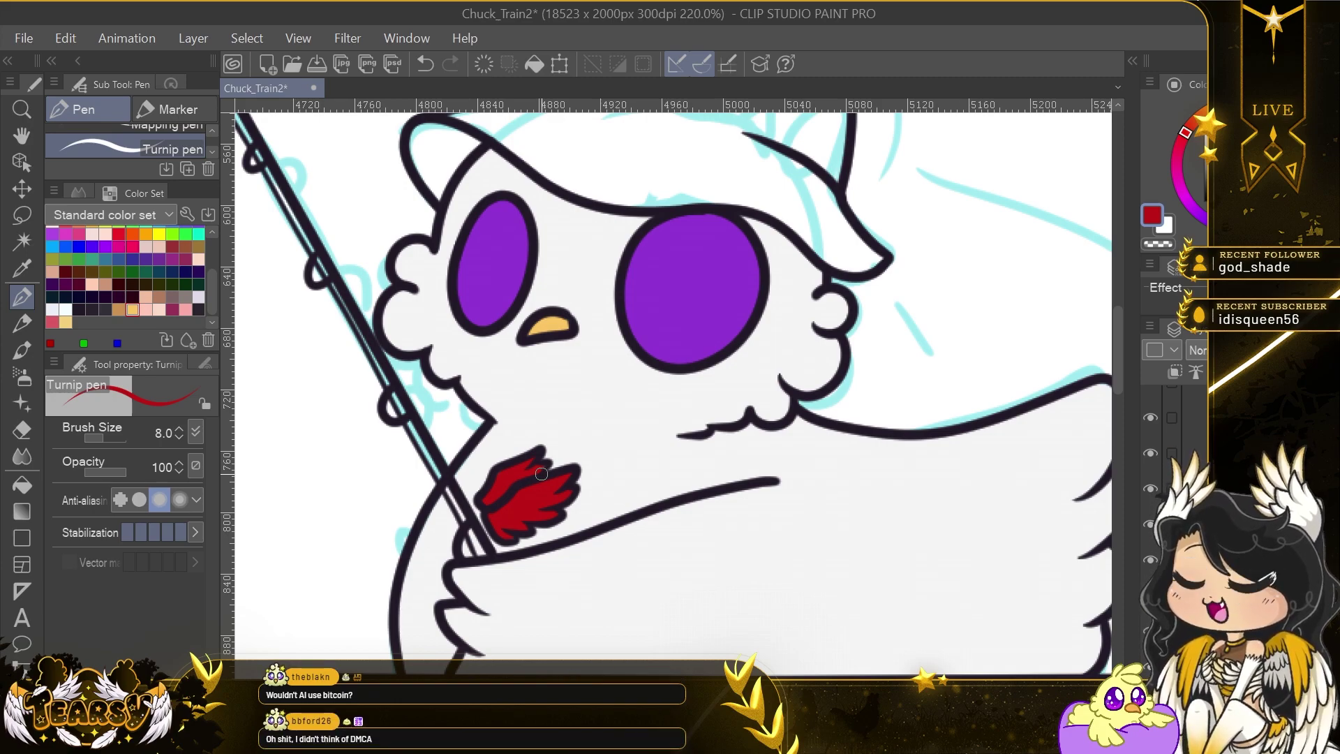
Trace the inside of the hat in tan from the Additional color set and fill the whole hat.
scroll(827, 490, down, 2)
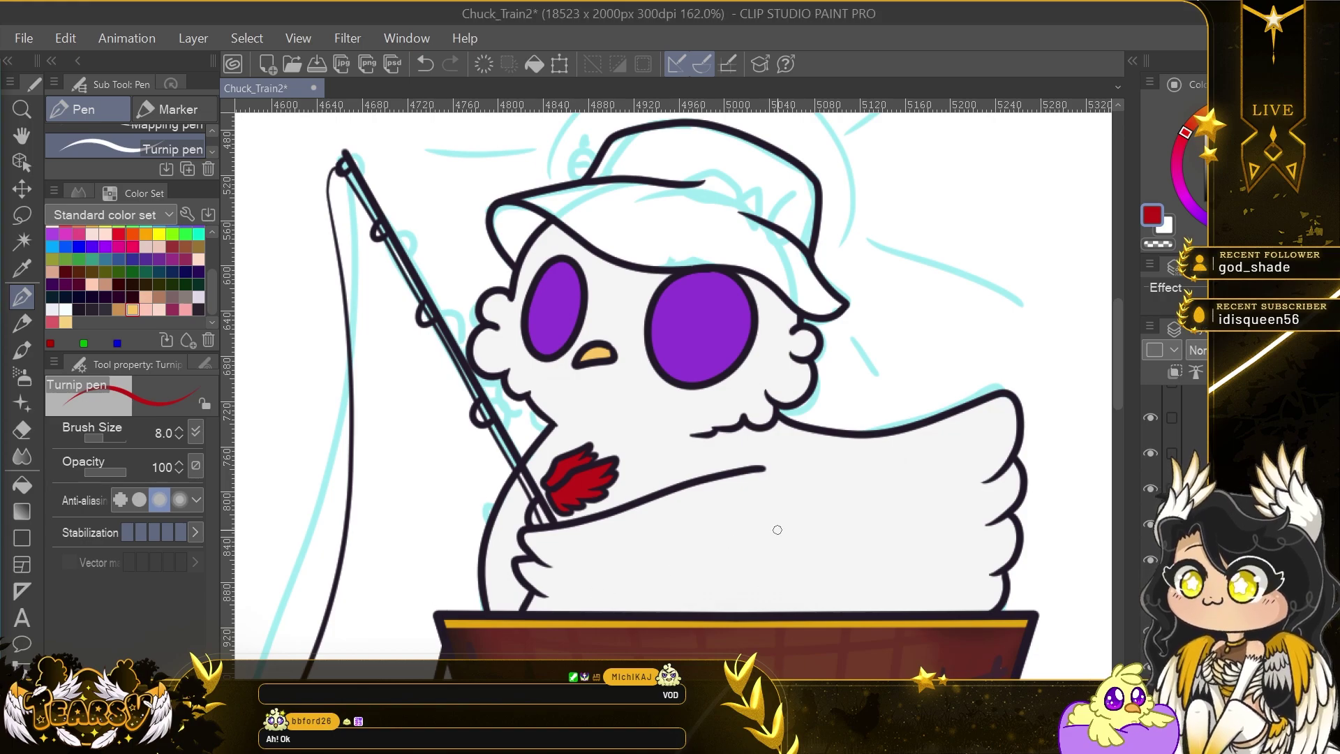
scroll(774, 529, down, 6)
scroll(694, 334, up, 4)
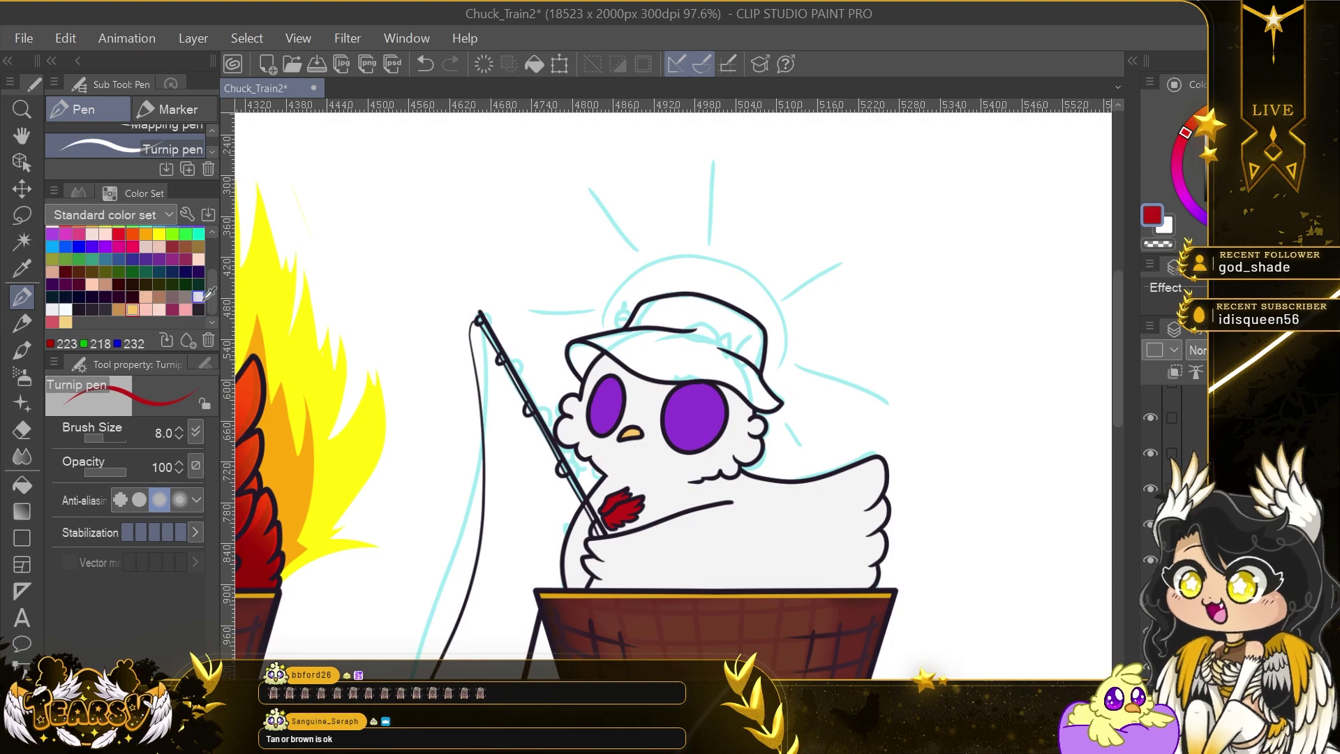
click(125, 215)
click(112, 245)
drag(212, 253, 212, 276)
scroll(716, 351, up, 2)
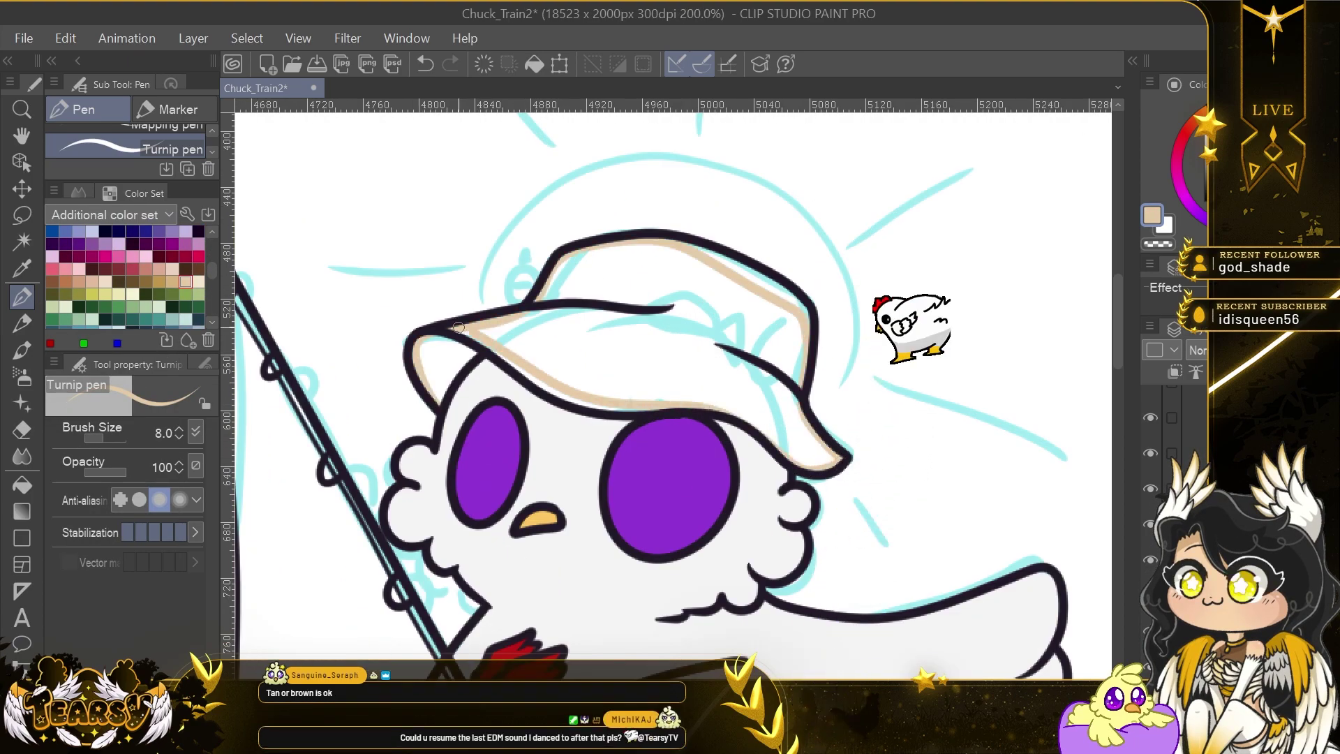
key(g)
click(700, 249)
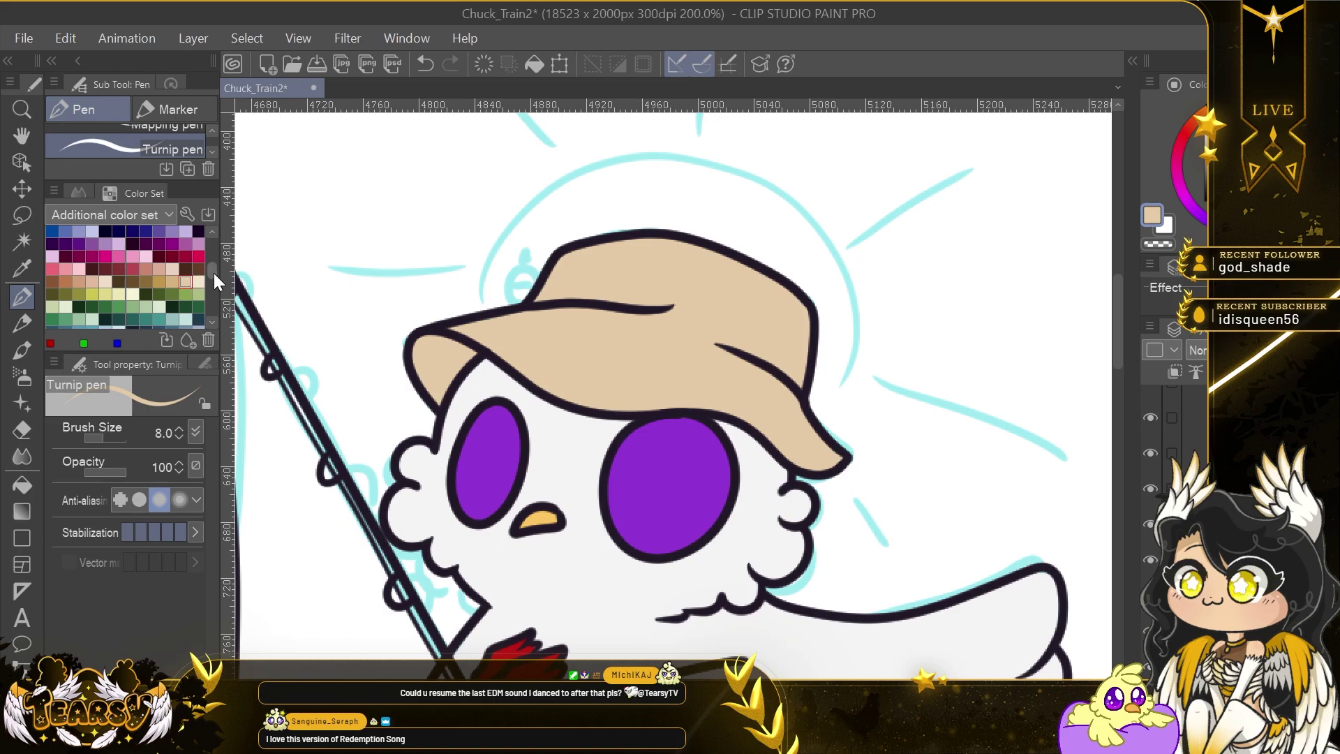
Draw a small light gray fishing hook on the side of the hat with the Turnip pen.
scroll(213, 273, up, 5)
click(145, 244)
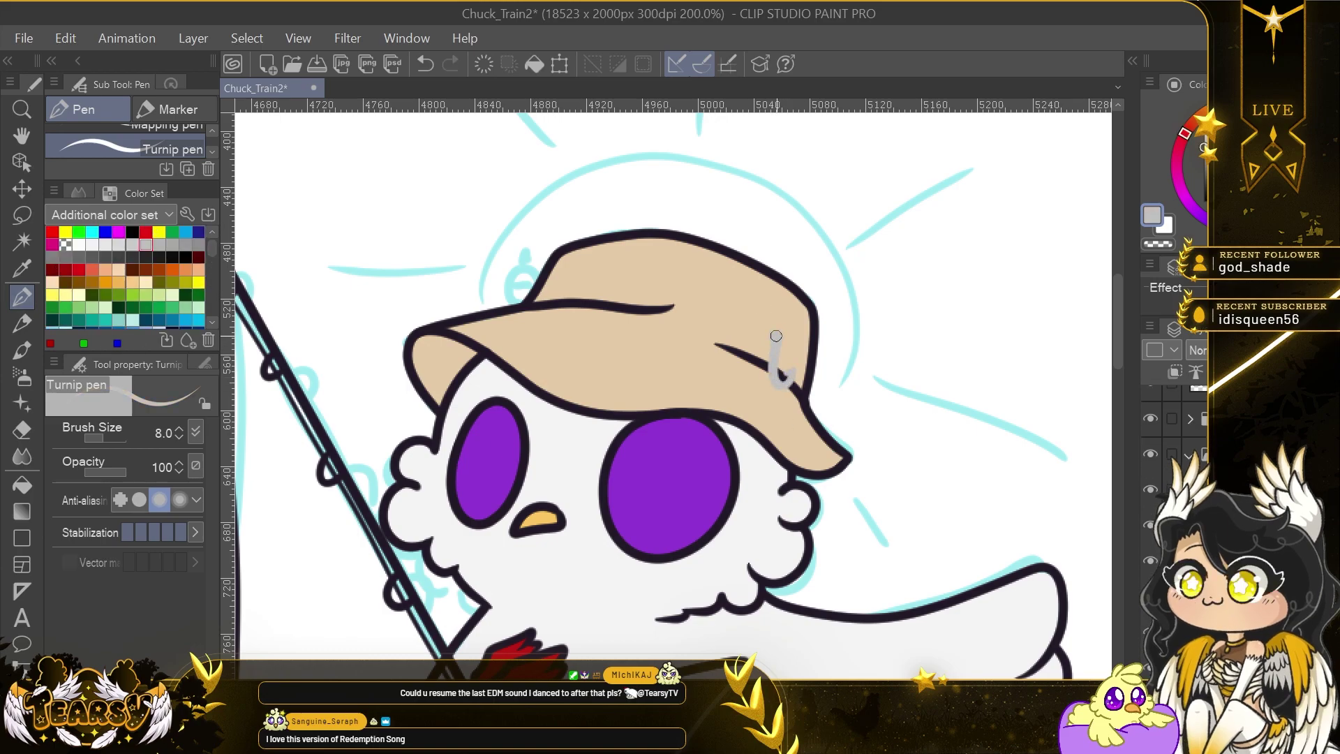
key(e)
key(p)
Paint a teal fish lure with small gray hooks beside the hook on the hat, and trim its tail with the eraser.
click(1005, 43)
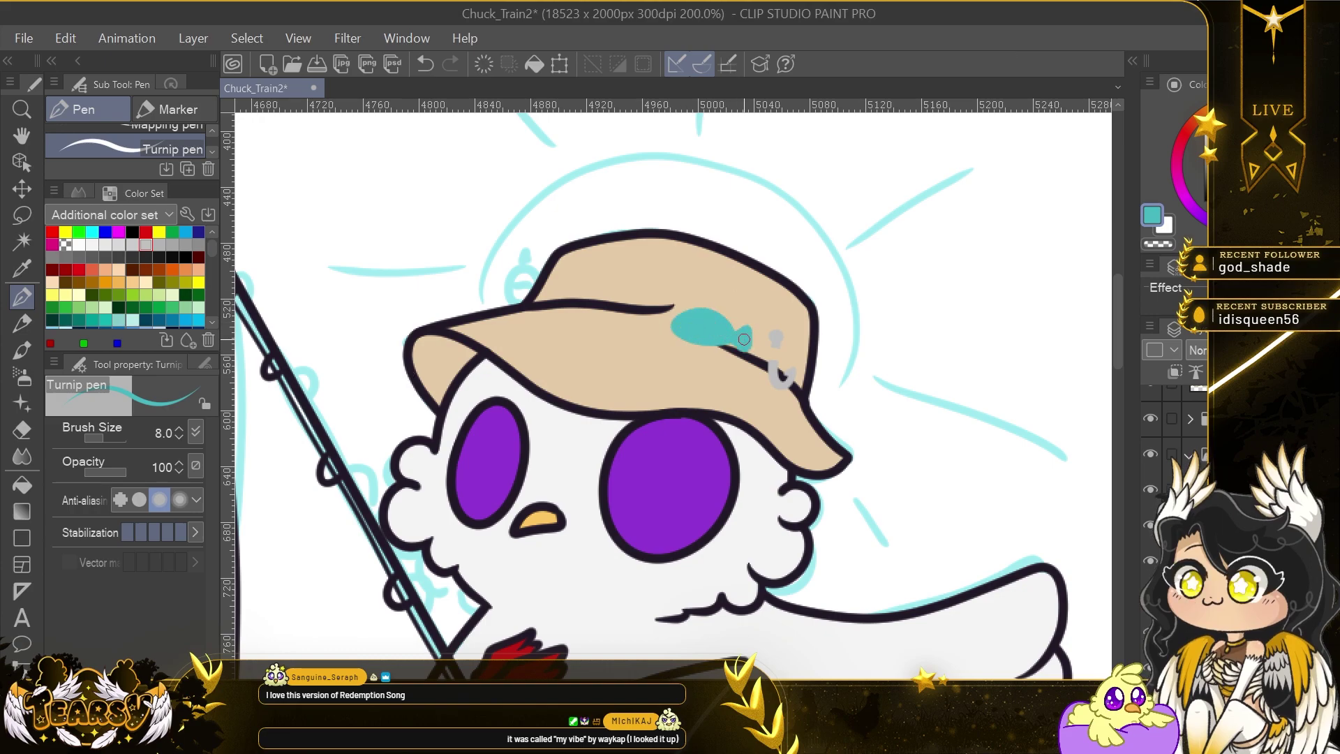
click(21, 430)
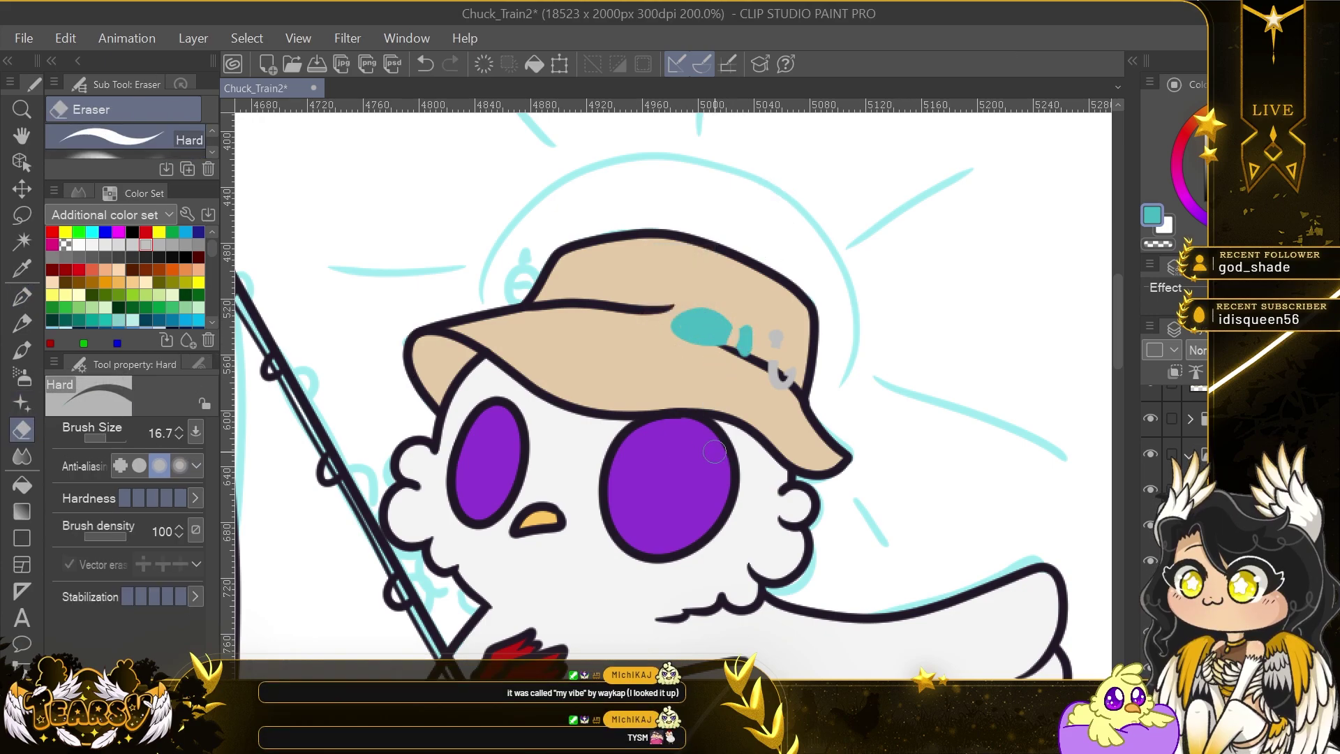
click(32, 297)
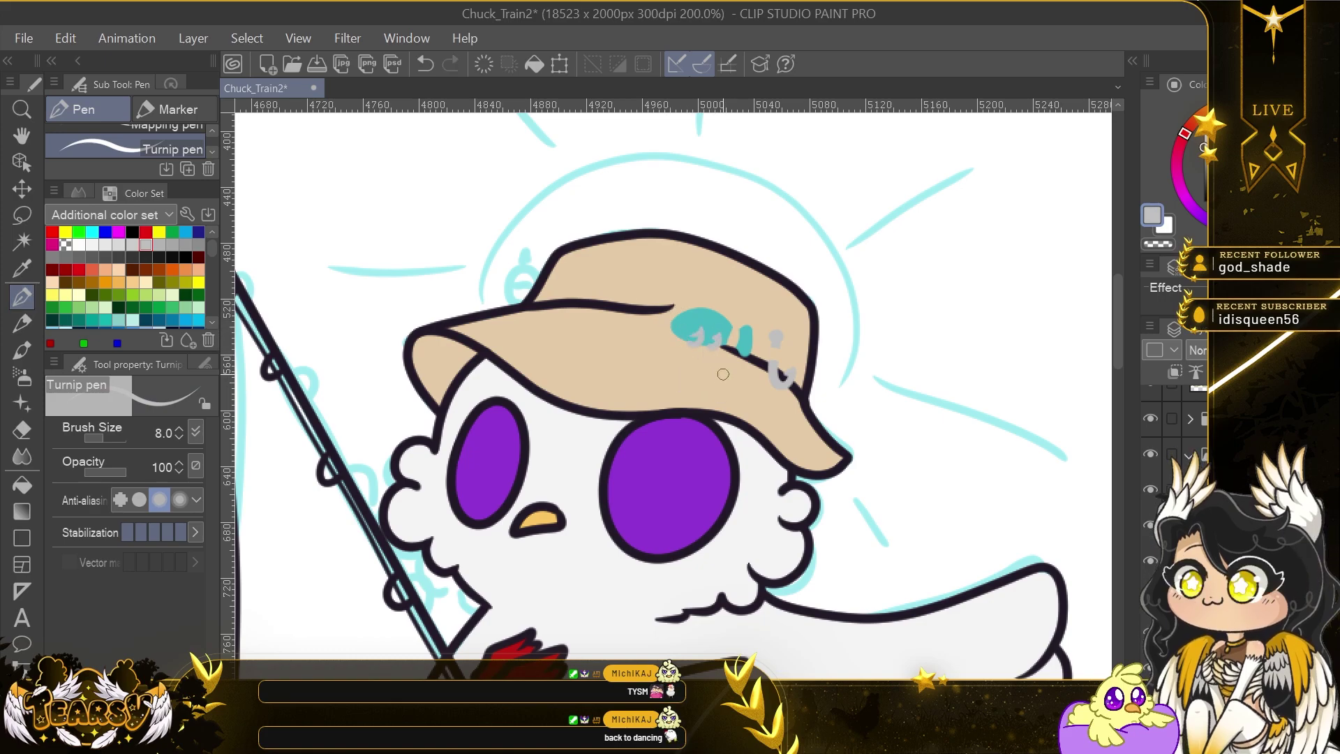
key(e)
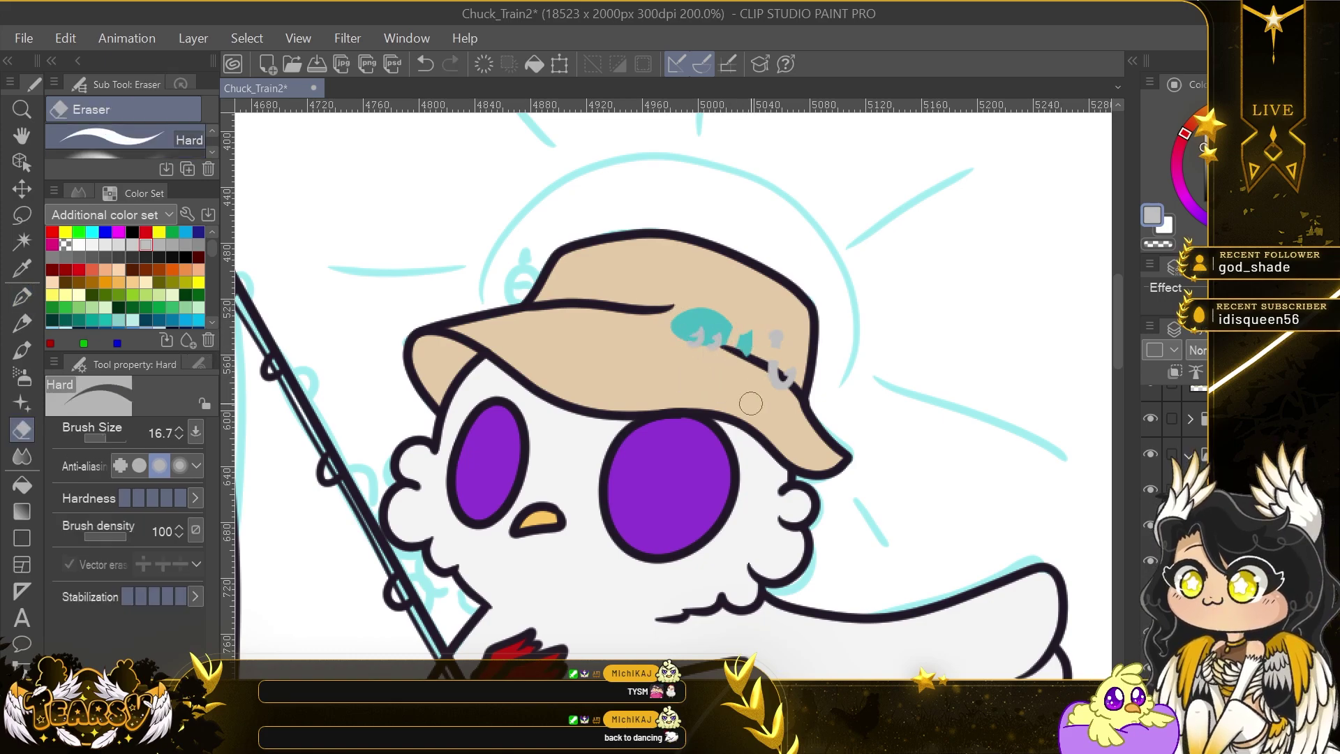
Color the round bobber at the hat's edge red and white, with a light gray stem on top.
key(p)
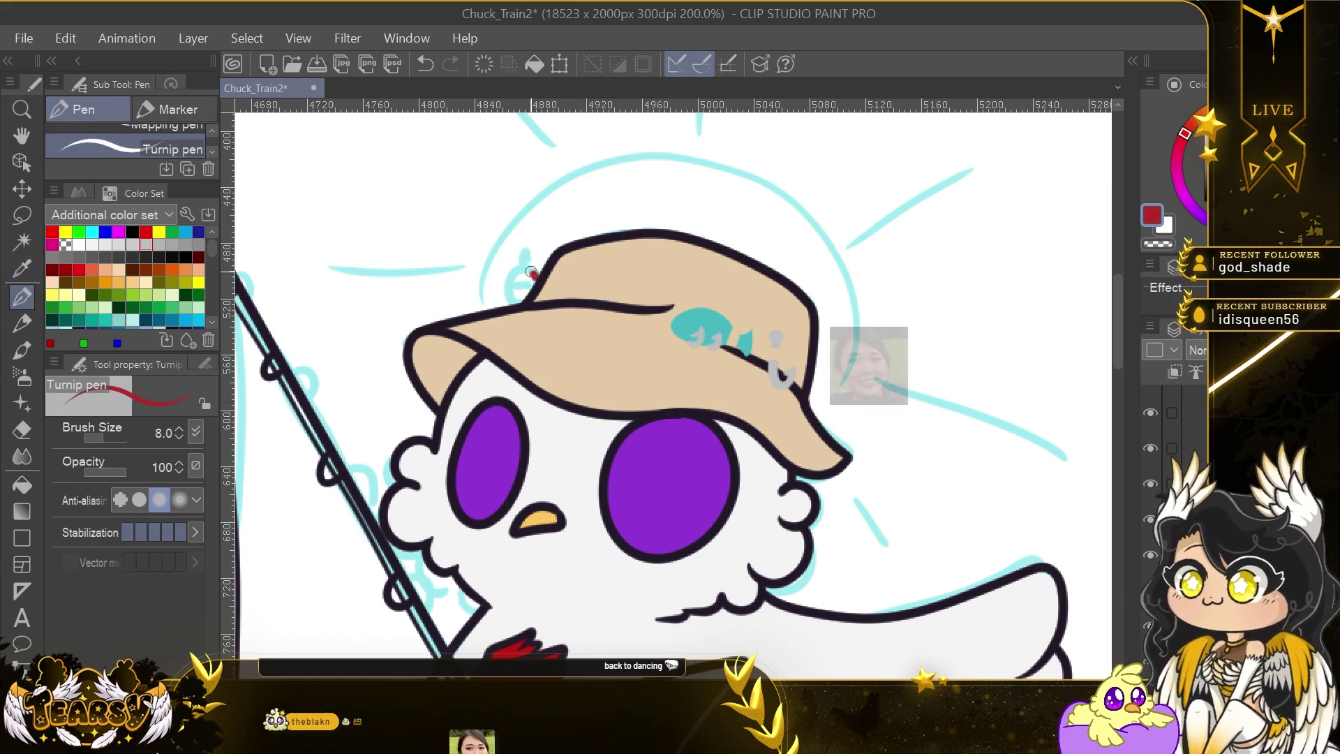
drag(531, 272, 518, 287)
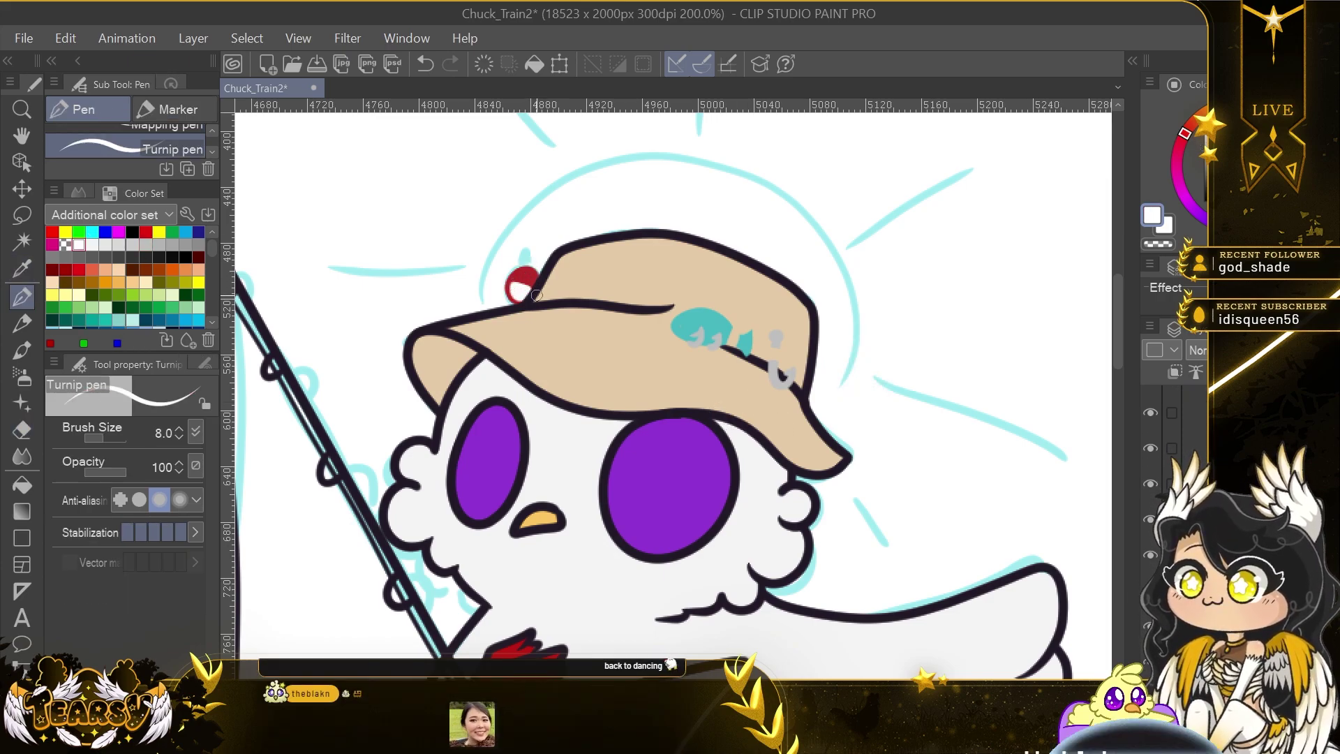
click(146, 244)
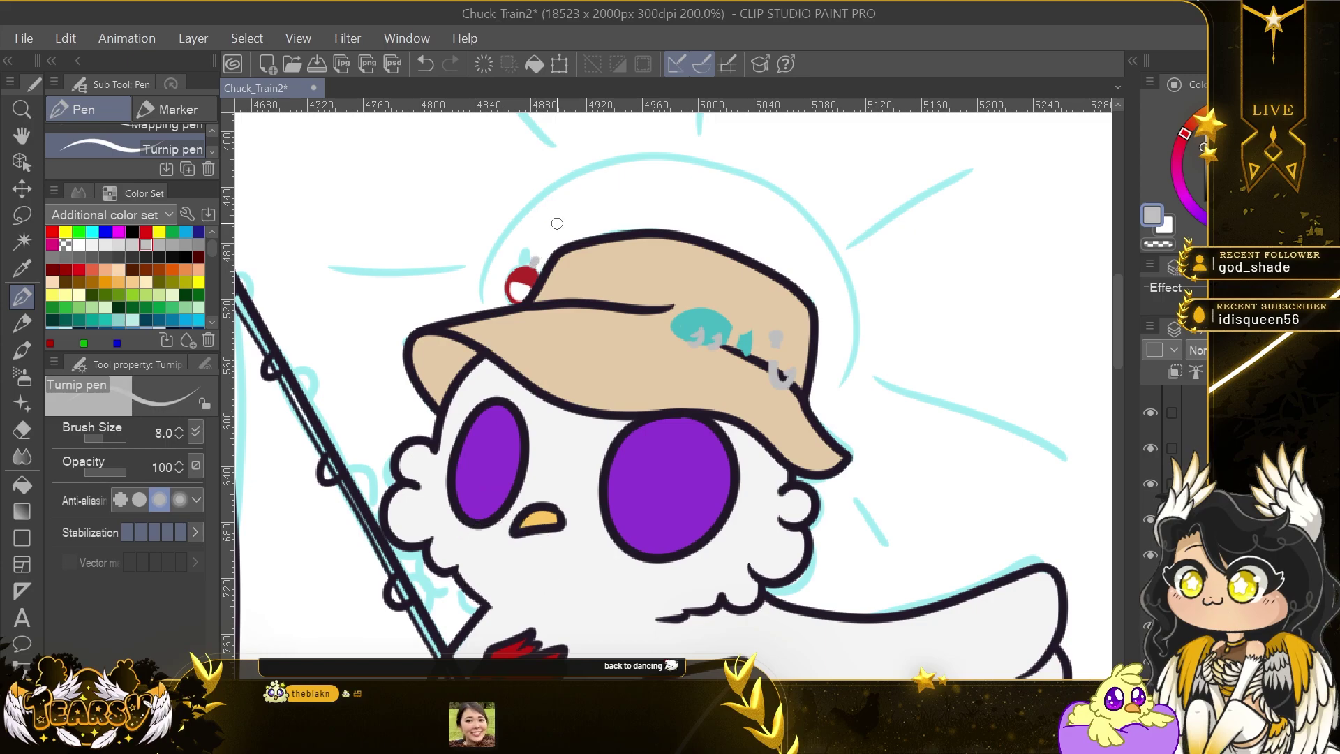
Draw a yellow sun ring behind the hat with long rays spreading out around it.
scroll(650, 380, down, 3)
click(1150, 578)
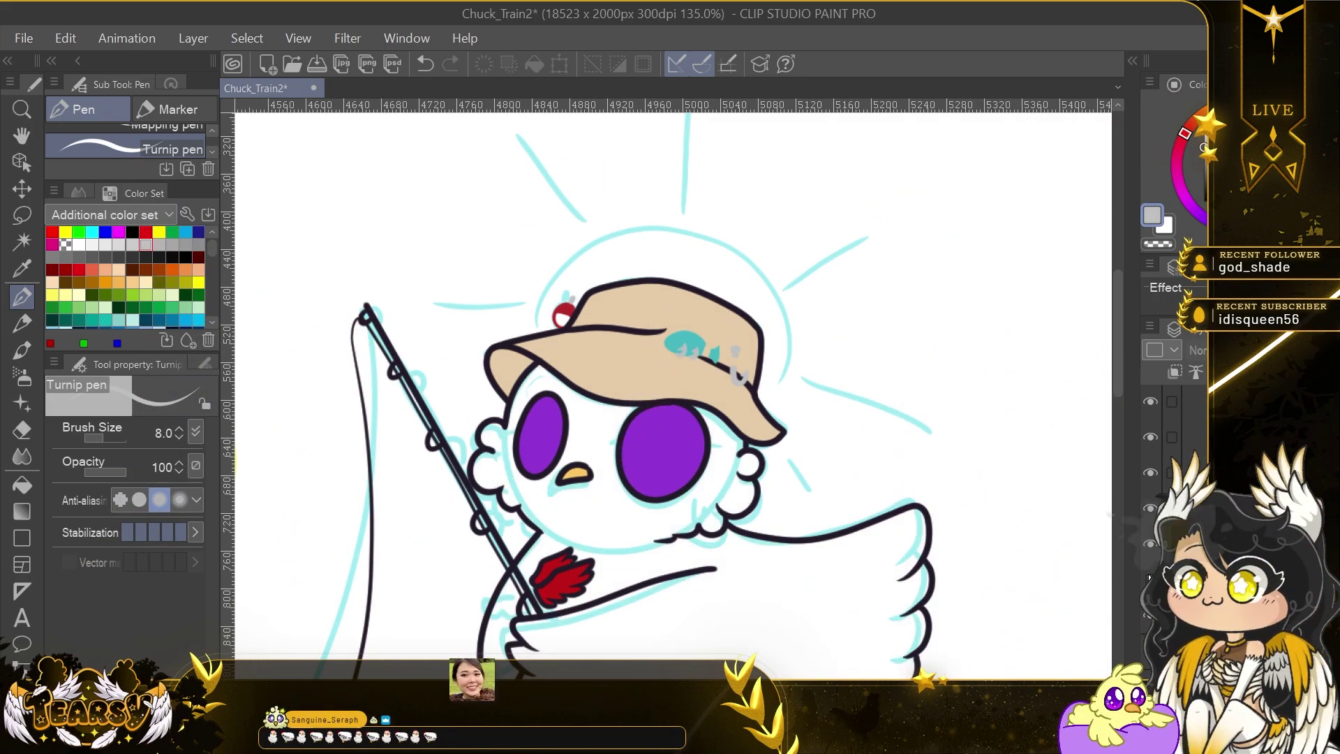
click(1149, 577)
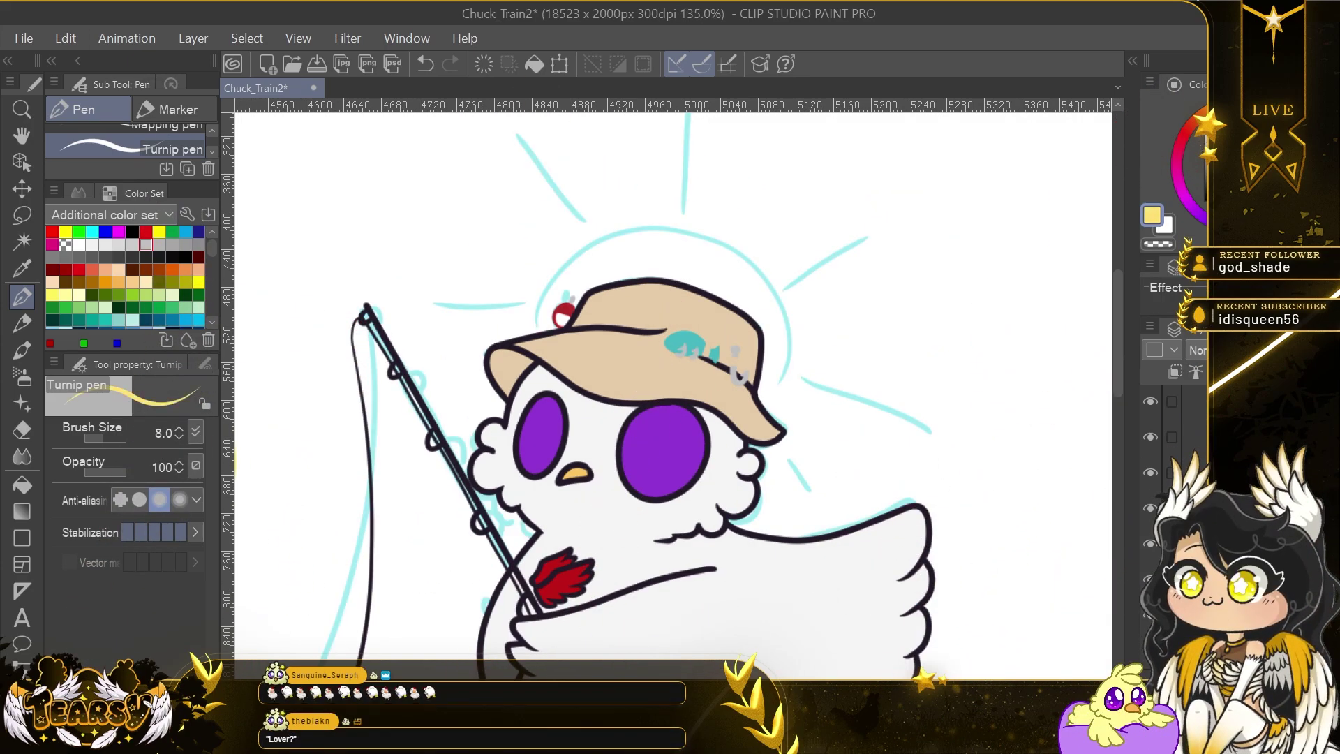
click(1245, 137)
drag(537, 321, 621, 209)
key(ctrl+z)
drag(614, 290, 759, 382)
drag(731, 207, 762, 115)
mouse_move(785, 242)
mouse_down()
mouse_move(868, 187)
mouse_move(809, 227)
mouse_up()
drag(887, 278, 802, 288)
drag(867, 370, 798, 344)
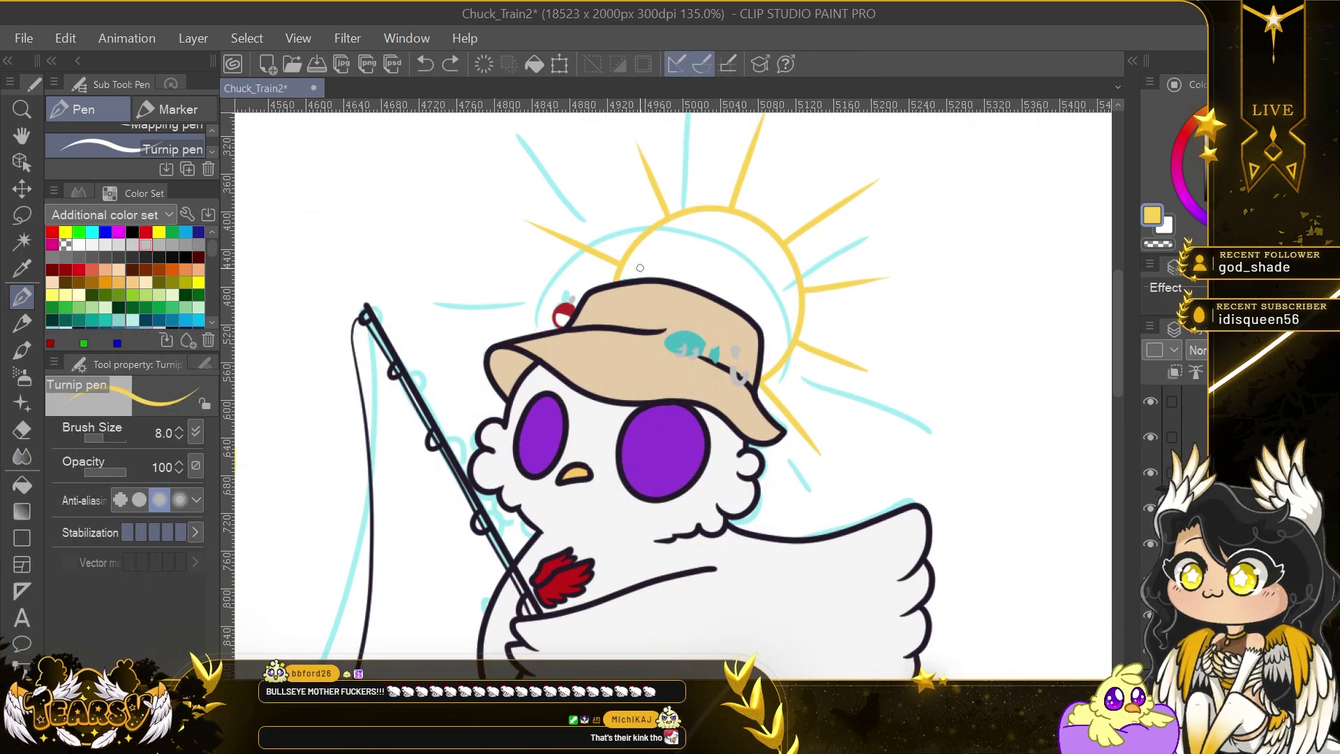
Thicken the sun's yellow ring and add short rays beside the long ones.
mouse_move(632, 269)
mouse_down()
mouse_move(665, 286)
mouse_move(734, 220)
mouse_move(763, 373)
mouse_up()
key(ctrl+z)
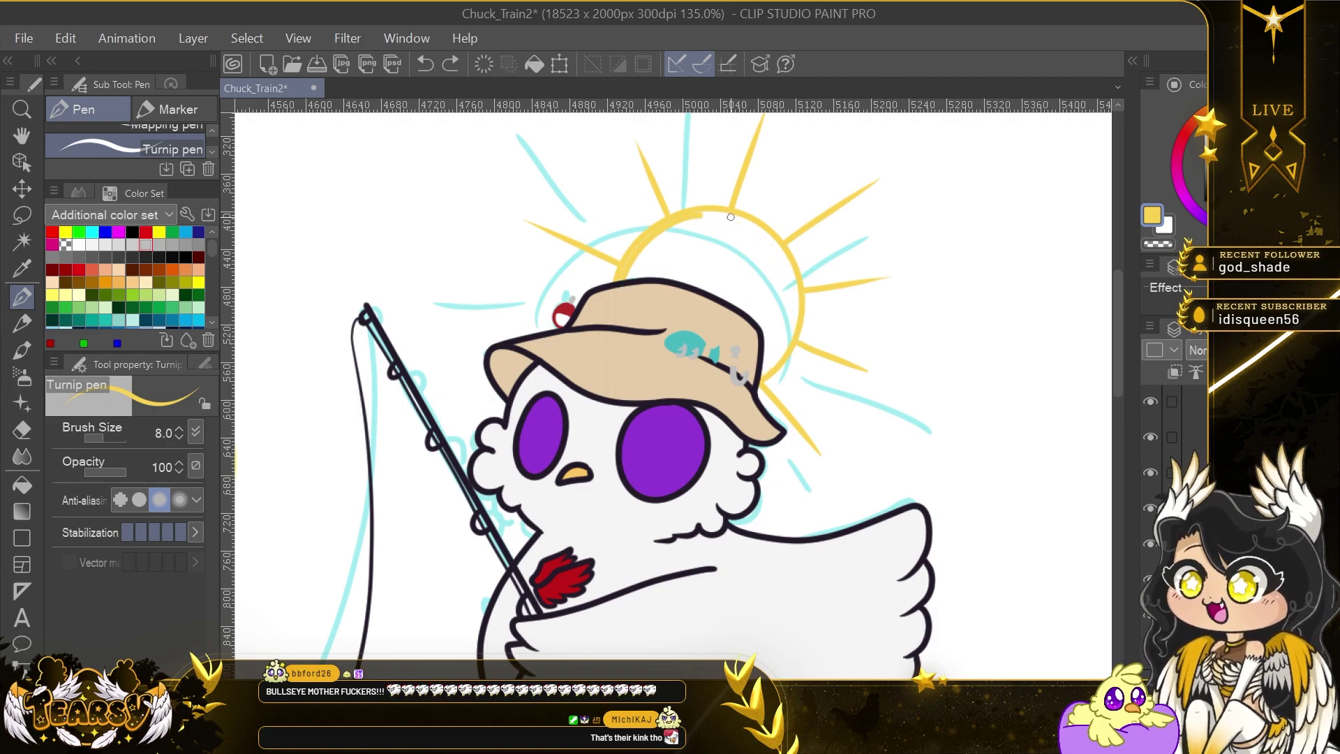
drag(649, 227, 774, 252)
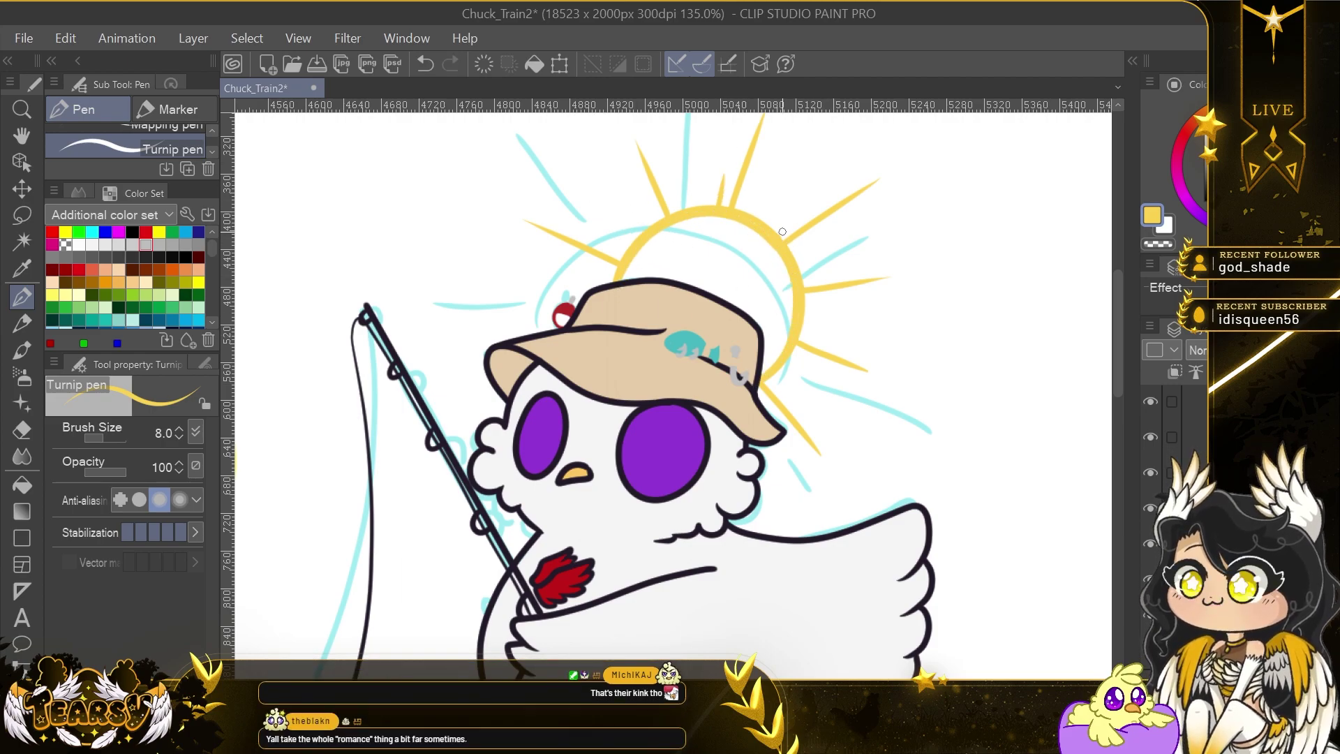
drag(659, 195, 674, 212)
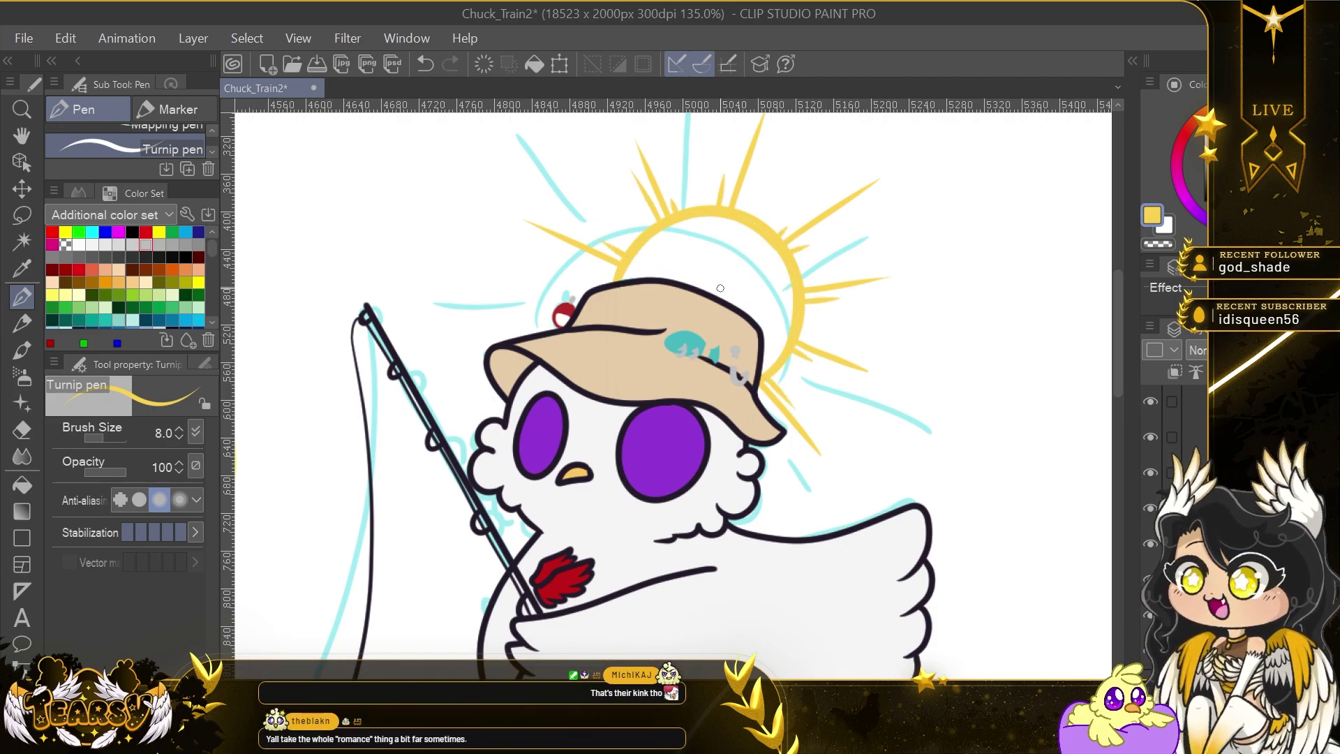
Draw a smaller circle inside the sun's ring, leaving a white gap, and fill it with the same yellow.
scroll(698, 283, down, 2)
drag(638, 283, 636, 235)
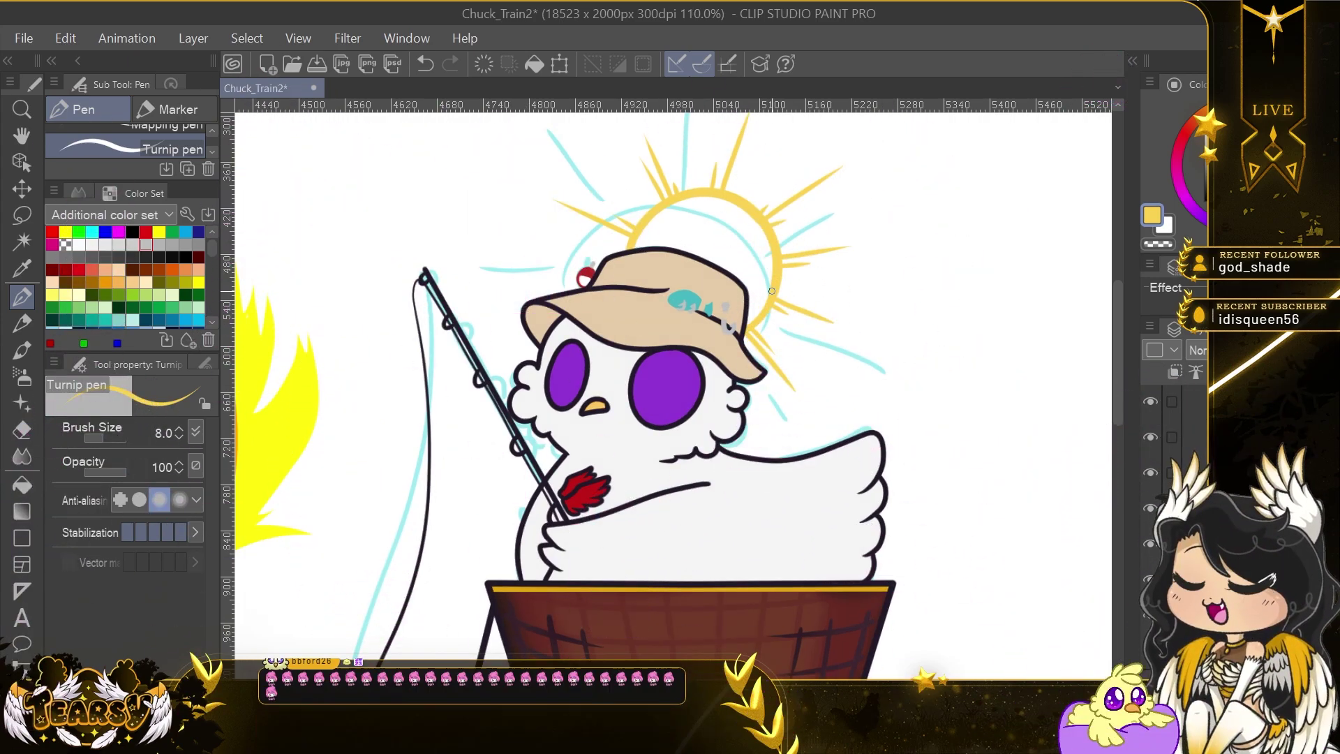
key(ctrl+z)
key(ctrl+z)
drag(648, 254, 751, 304)
key(ctrl+z)
key(ctrl+z)
key(ctrl+z)
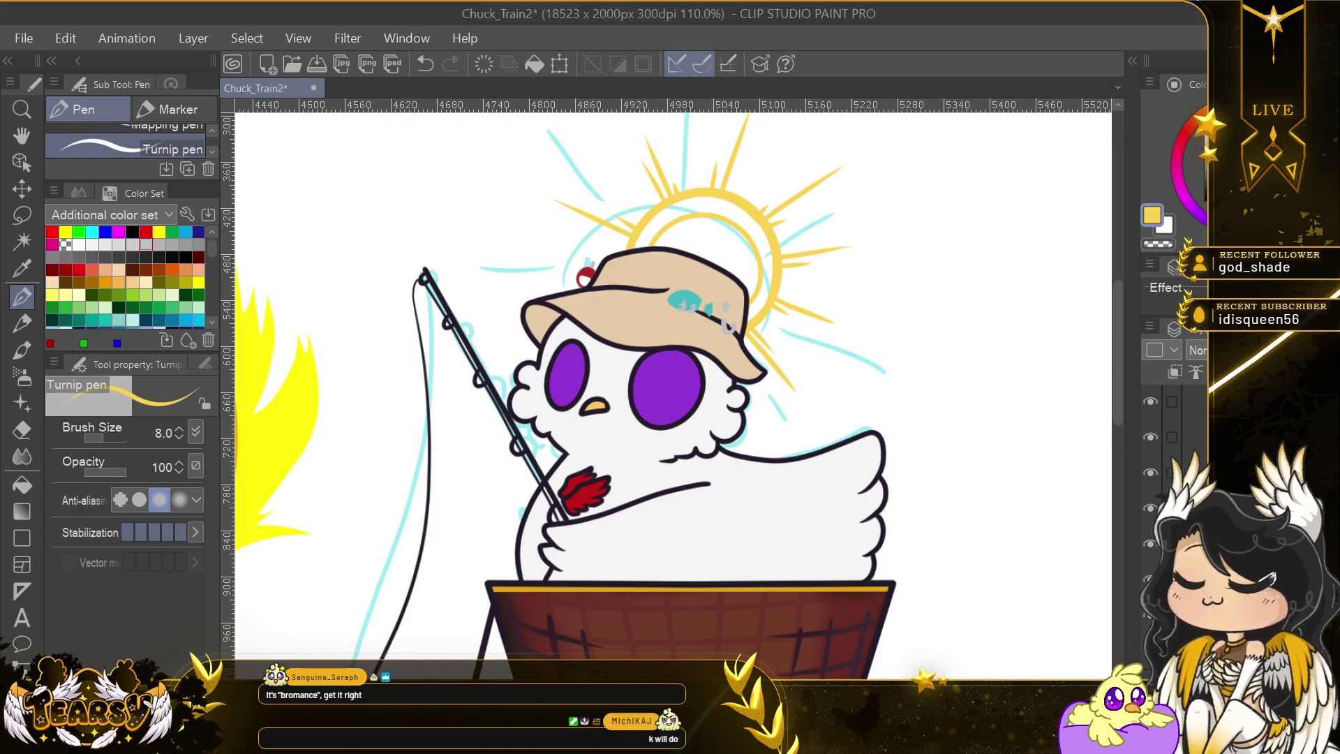
key(g)
click(752, 298)
key(p)
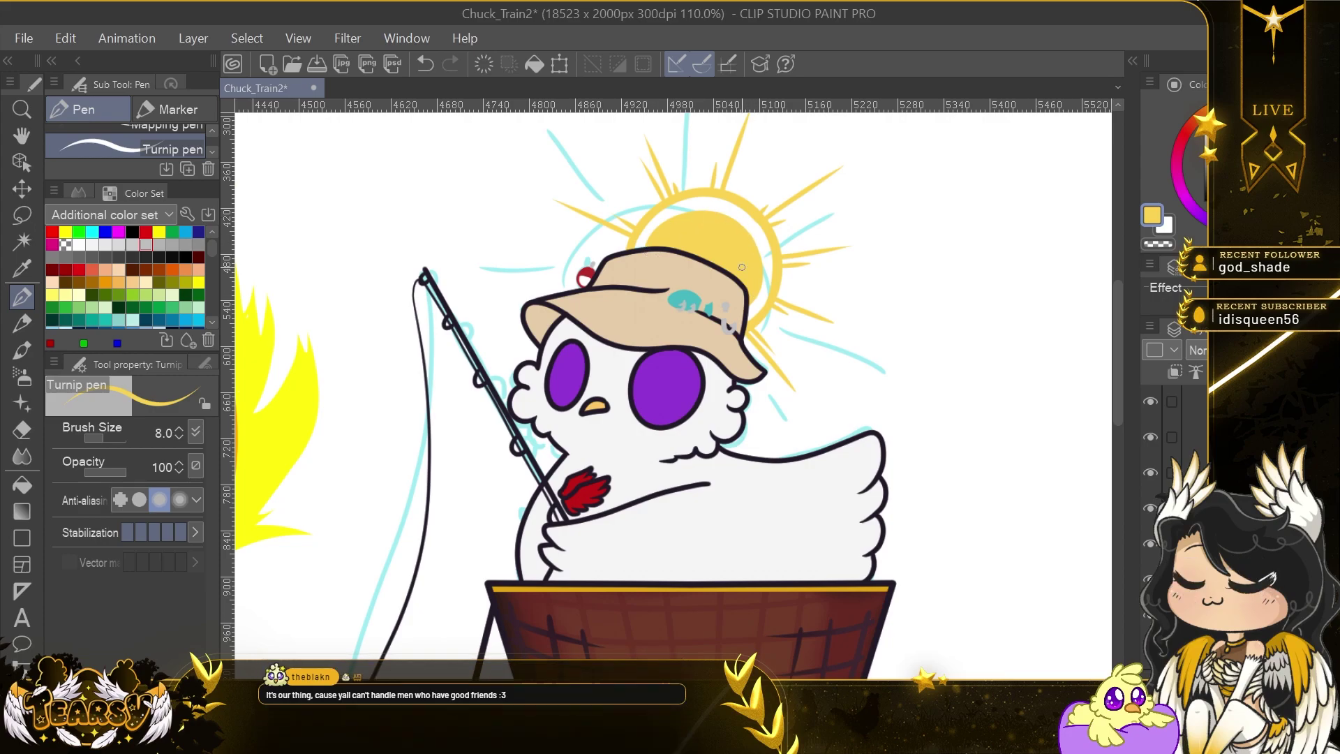
Hide the light blue sketch so that only the inked and colored artwork shows.
scroll(699, 263, down, 2)
scroll(613, 385, up, 1)
scroll(757, 237, up, 3)
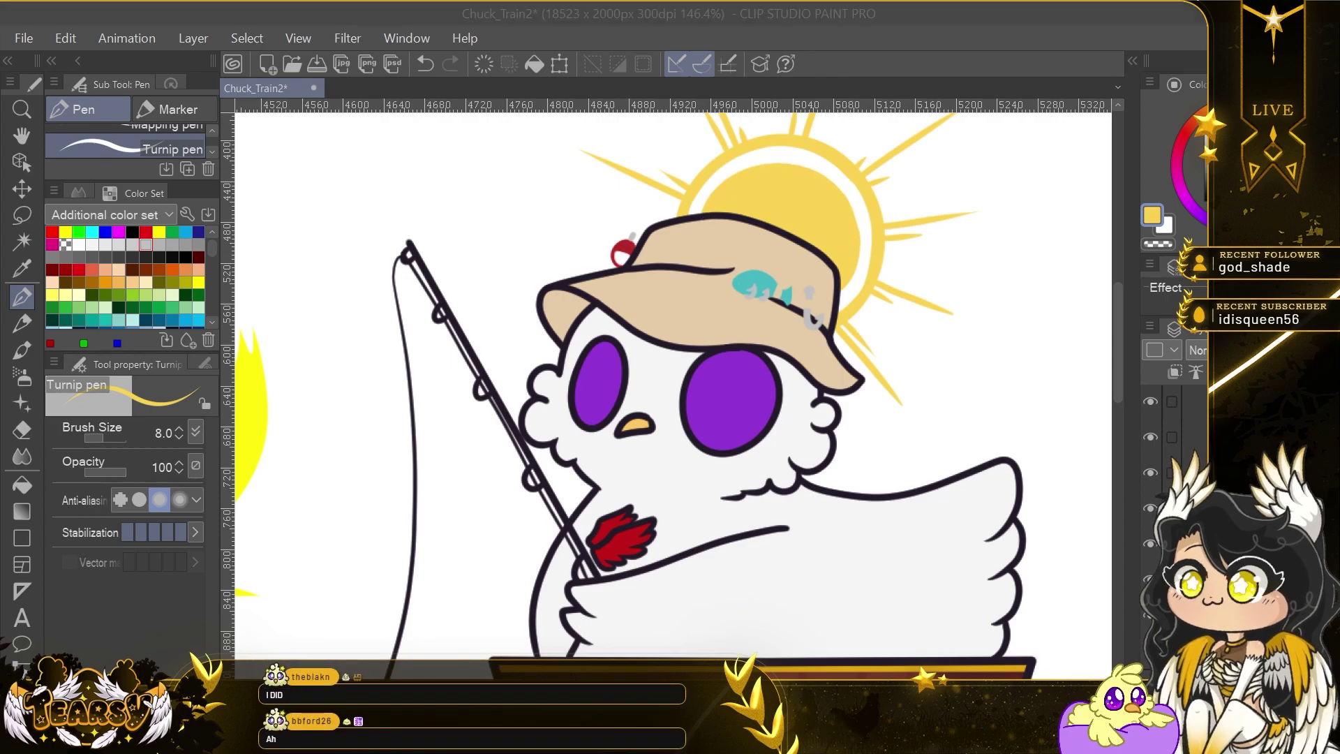
click(945, 9)
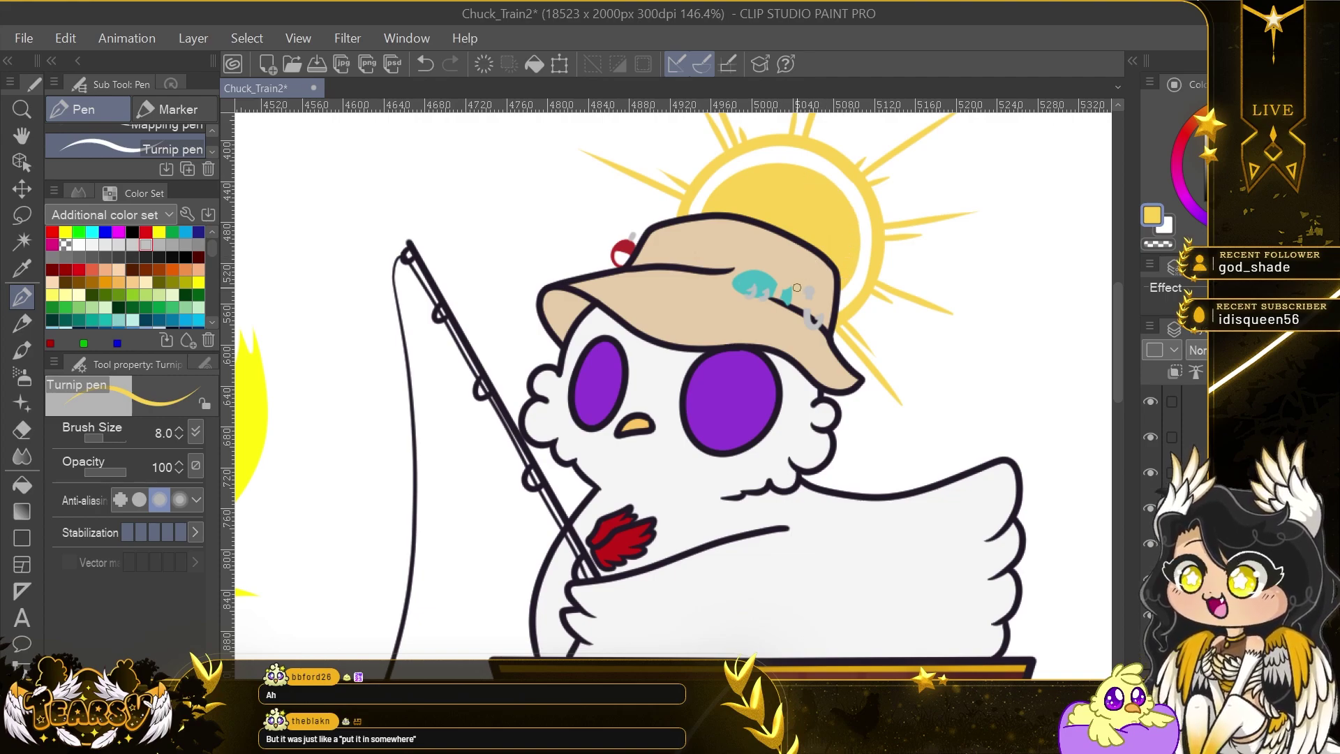
scroll(796, 287, up, 1)
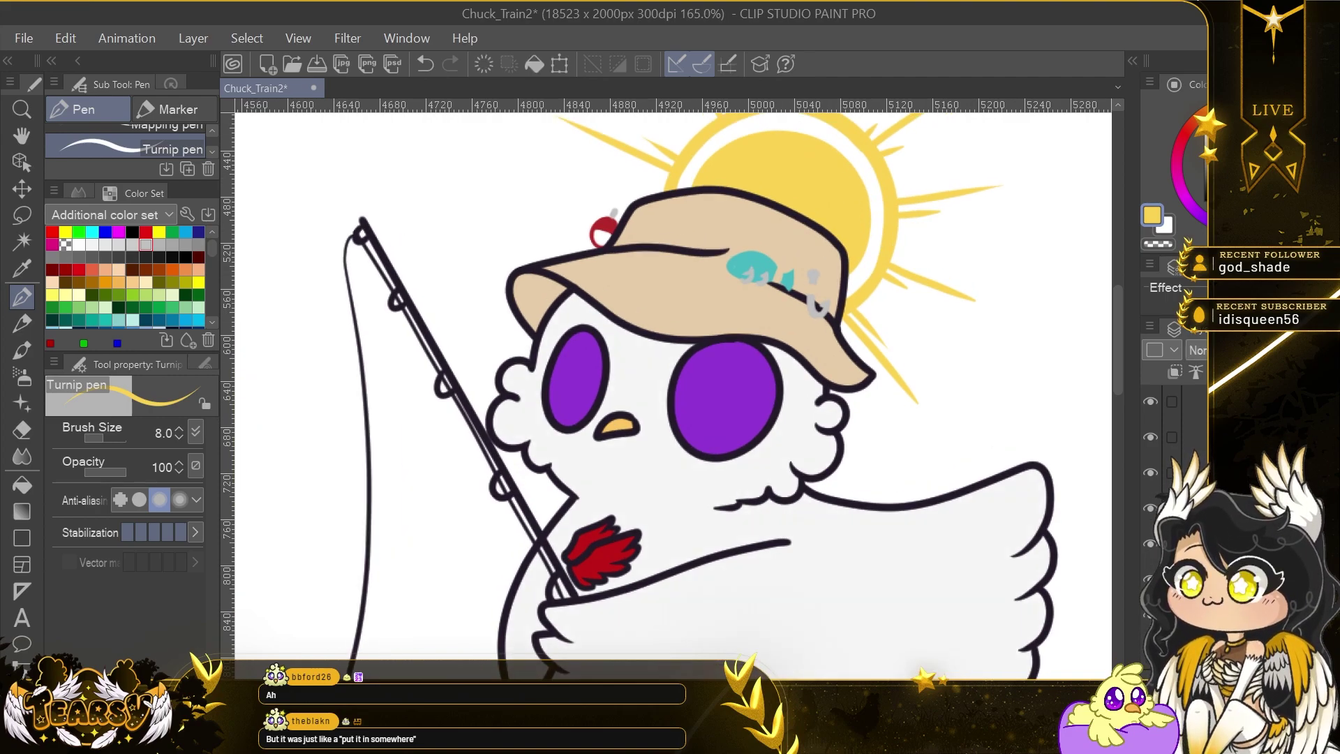
Sample the chick's body color, darken it slightly, then outline and fill shading on the lower wing and chest.
click(26, 265)
click(769, 521)
double_click(1152, 215)
click(607, 212)
click(24, 298)
drag(770, 522, 797, 330)
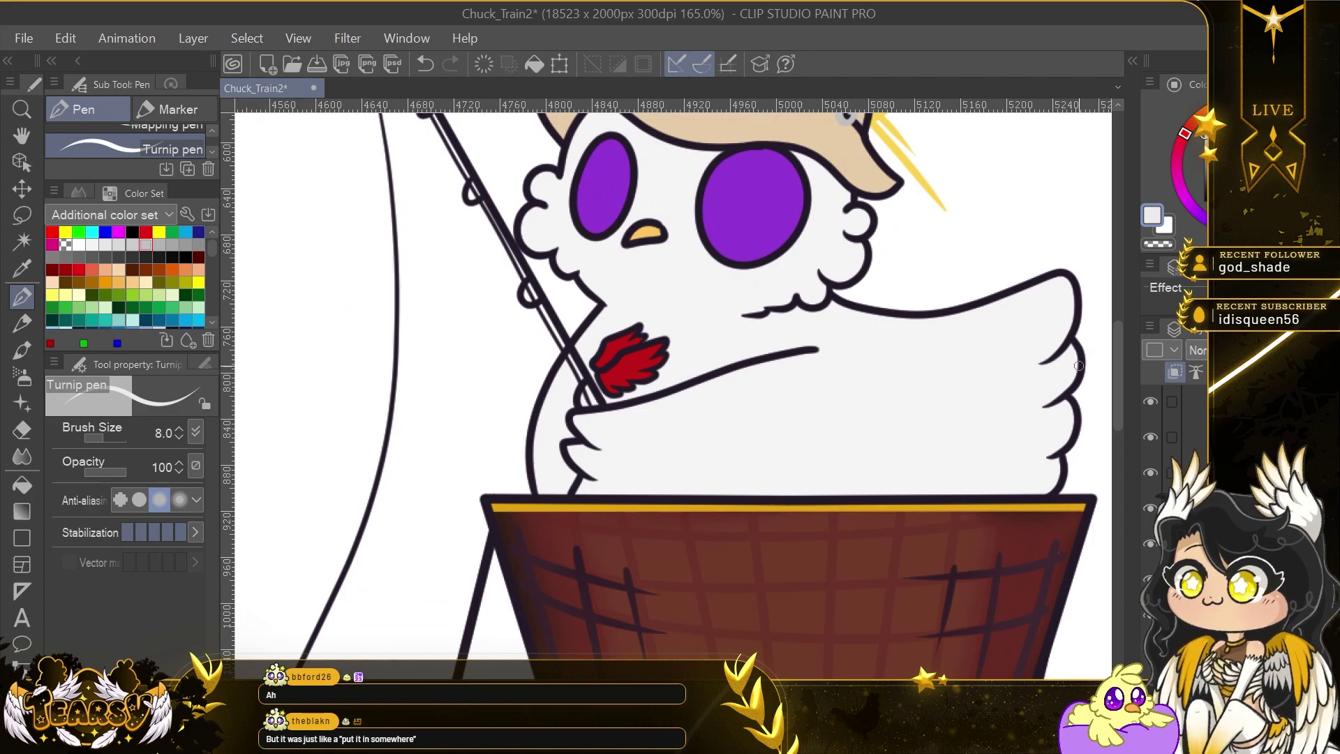
key(ctrl+z)
mouse_move(1070, 375)
mouse_down()
mouse_move(874, 413)
mouse_move(572, 431)
mouse_move(698, 498)
mouse_move(1067, 378)
mouse_up()
key(g)
Refine the edge of the light gray wing shading with the eraser and the Turnip pen.
key(e)
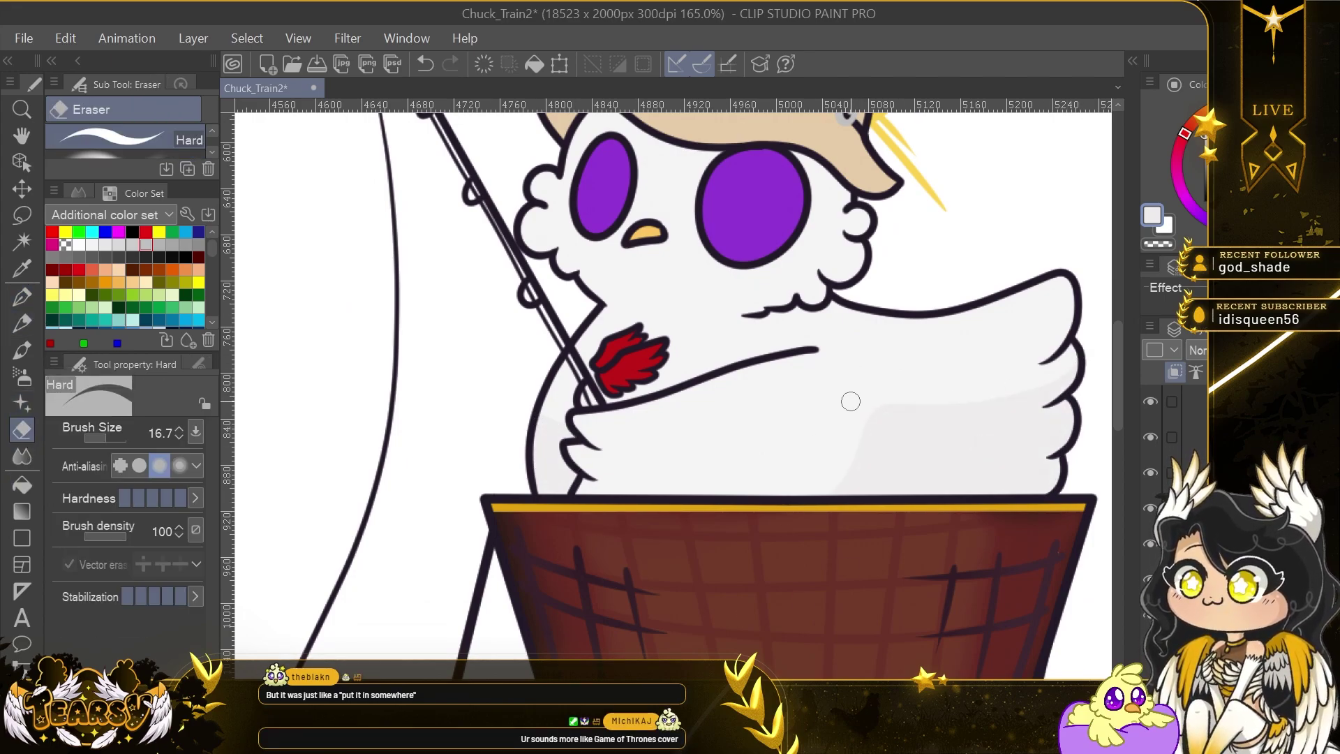
key(p)
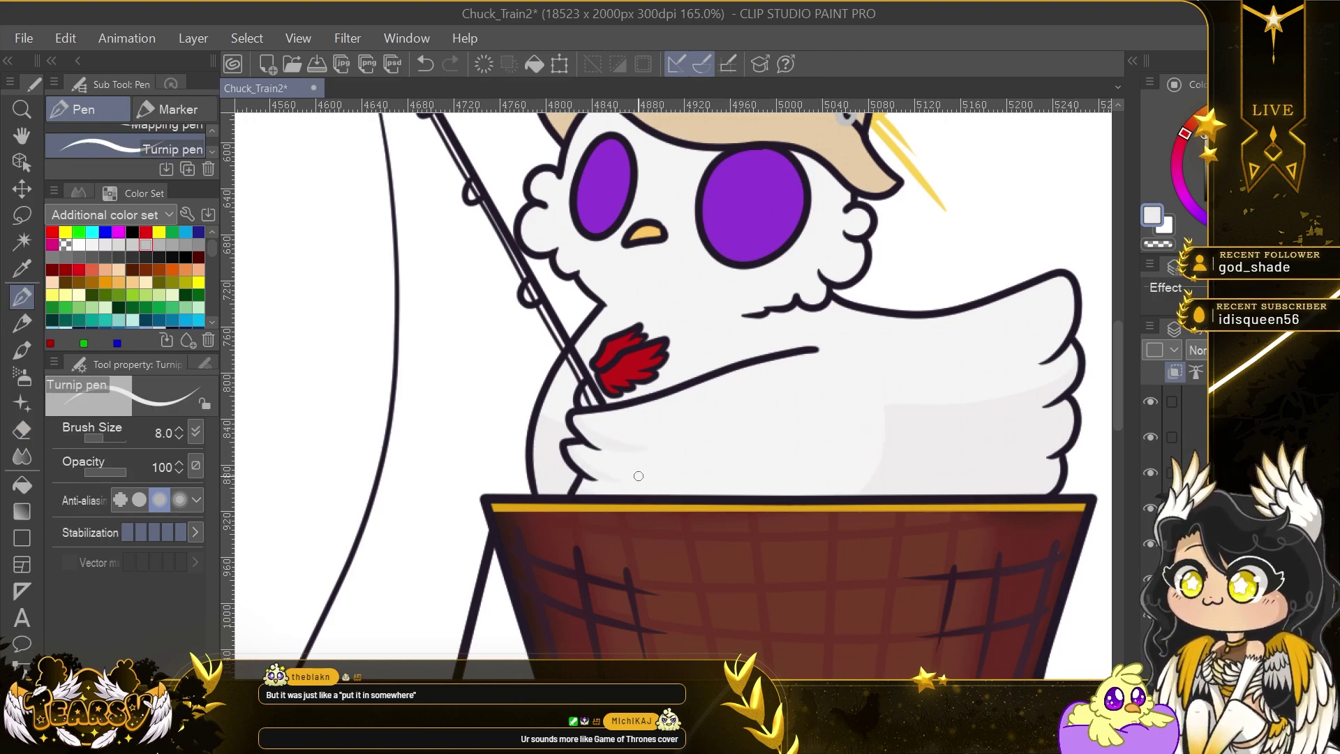
key(e)
key(p)
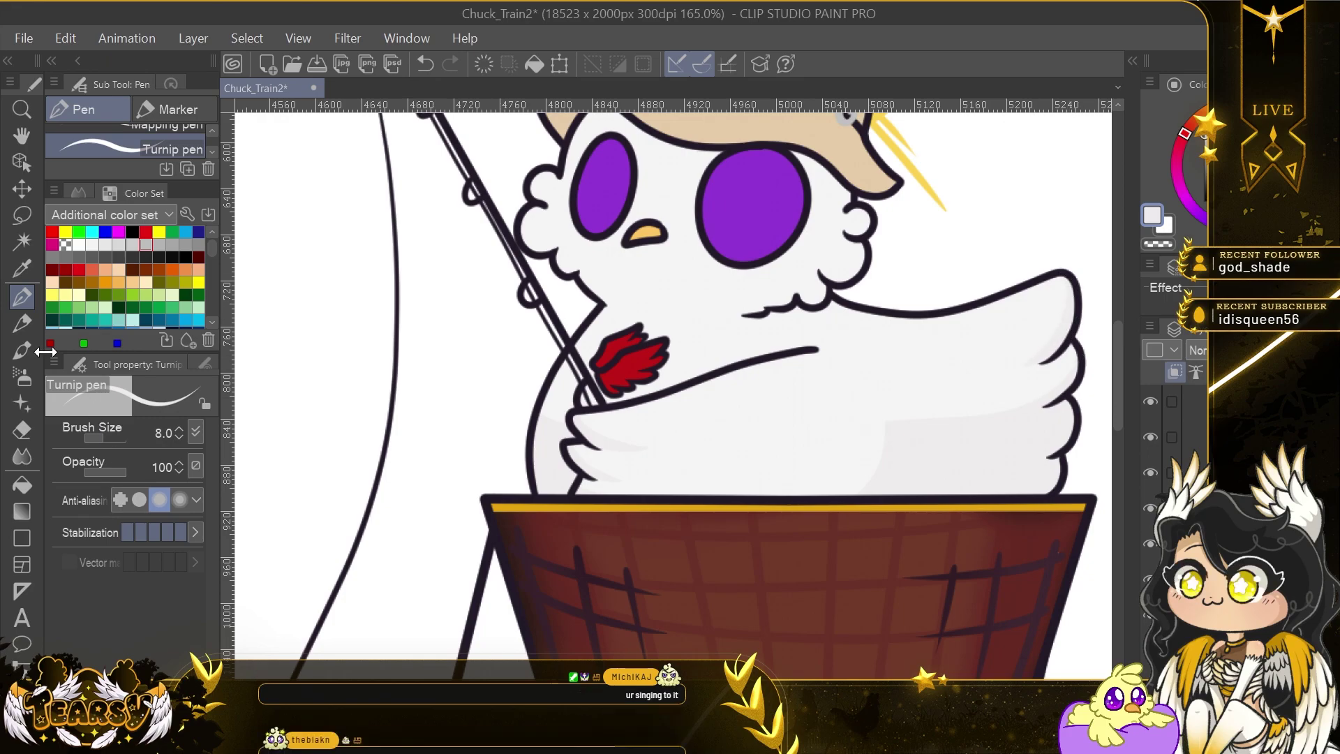
Shade the chick's head below the hat brim and along the cheek feathers in light gray.
drag(798, 323, 810, 395)
drag(833, 343, 866, 349)
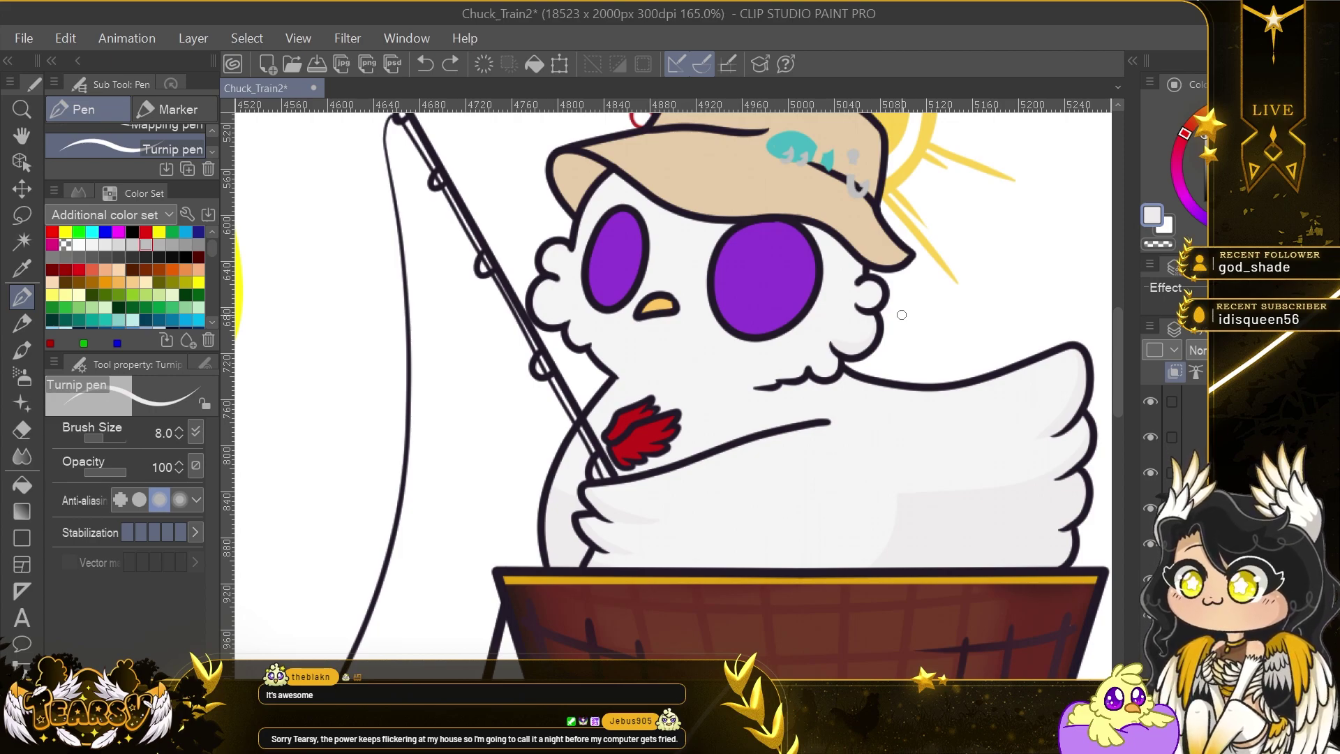
drag(833, 342, 839, 340)
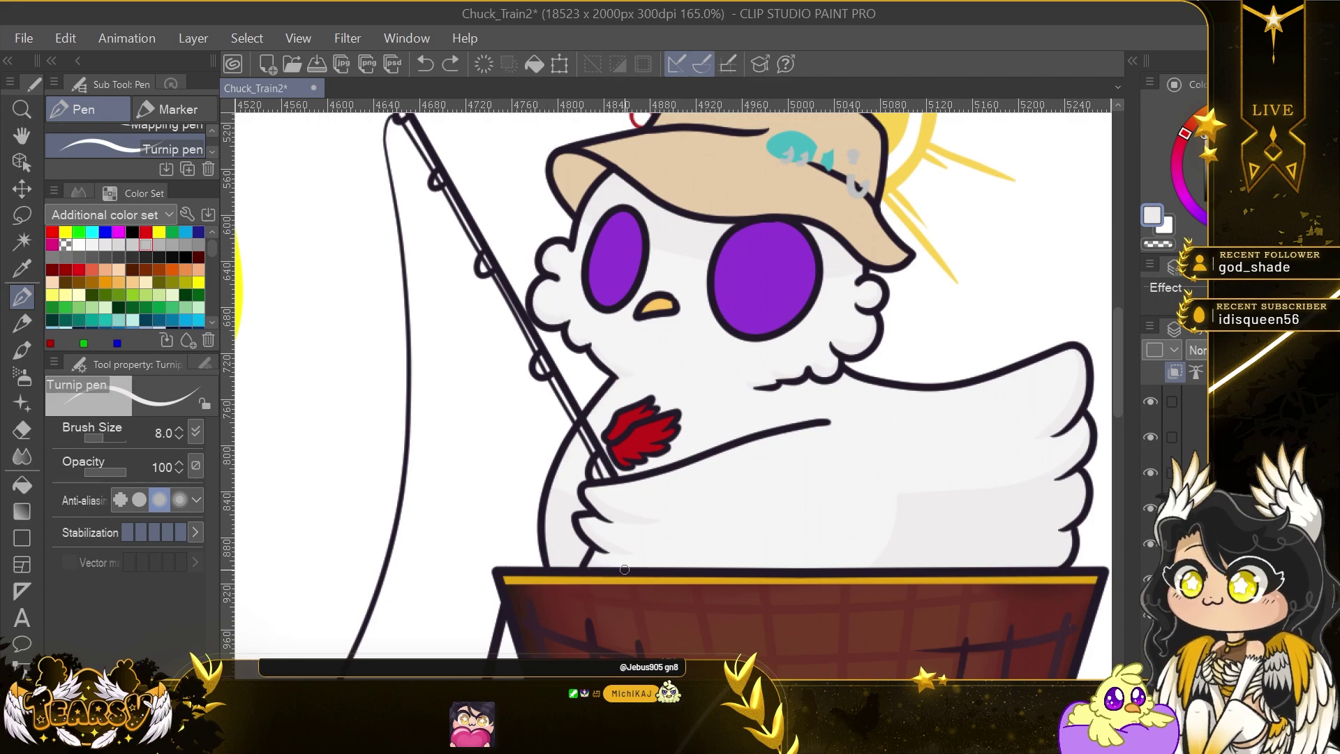
key(g)
click(777, 623)
key(p)
Choose a slightly darker gray and add a second shading tone to the lower part of the wing.
drag(899, 485, 912, 496)
double_click(1152, 215)
click(117, 300)
click(607, 212)
mouse_move(1083, 488)
mouse_down()
mouse_move(1037, 529)
mouse_move(1082, 576)
mouse_move(1085, 502)
mouse_up()
key(g)
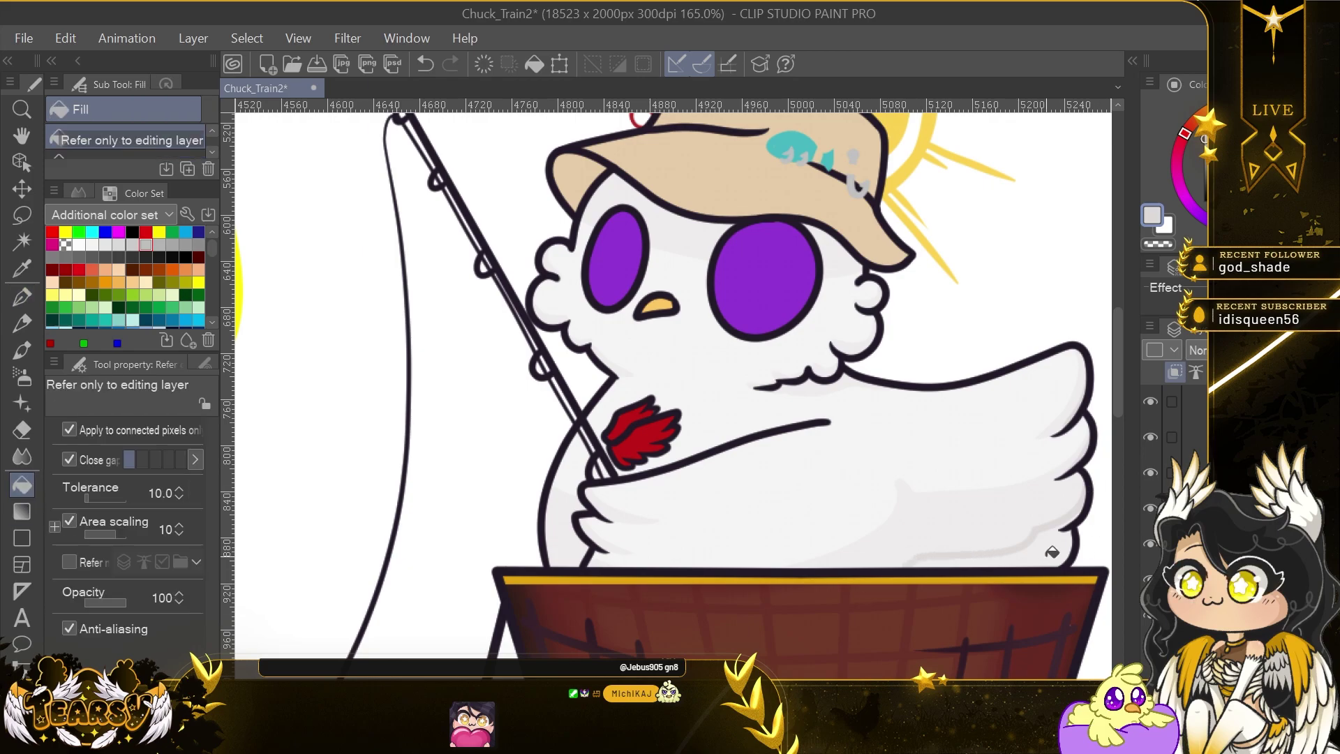
click(1027, 550)
Outline a darker gray shadow at the base of the chest and fill it.
key(p)
drag(569, 533, 552, 572)
click(23, 485)
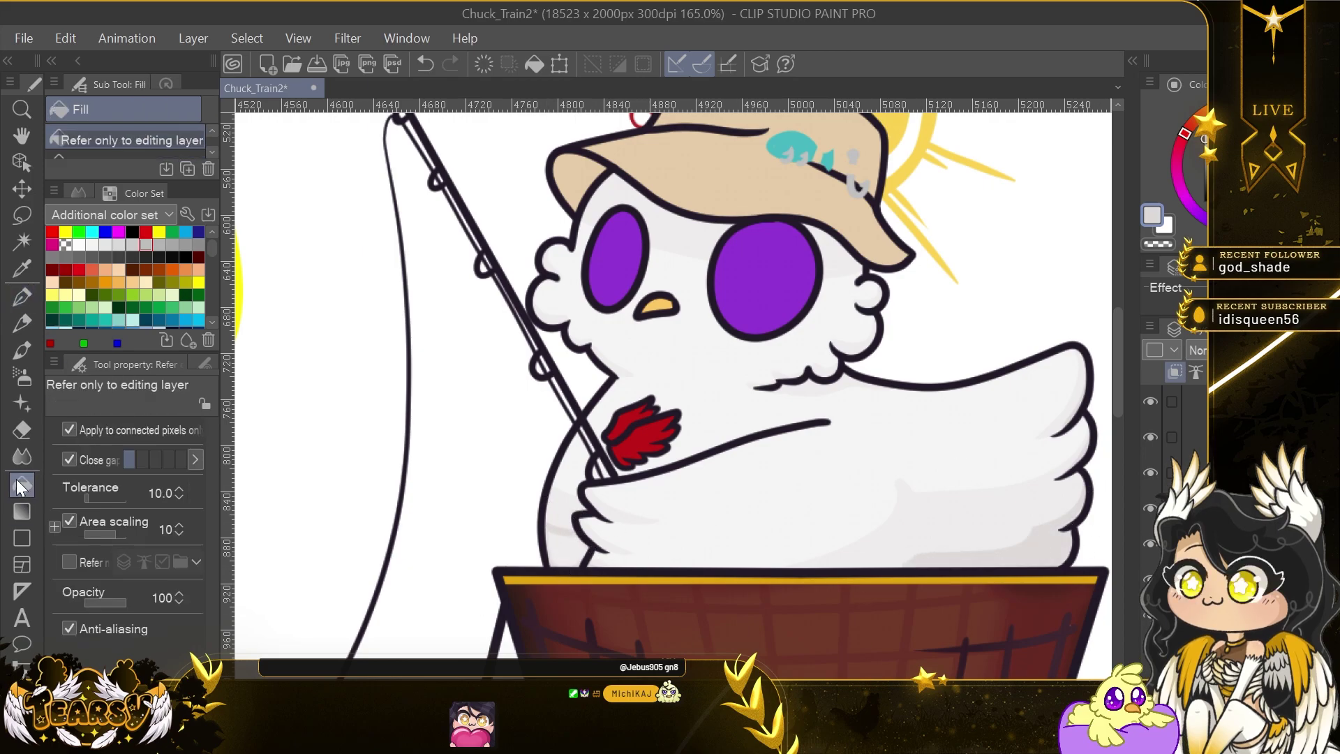
click(564, 549)
Outline a darker gray shadow on the wing just above the basket rim and fill it.
click(27, 299)
drag(1010, 529, 905, 564)
click(25, 486)
click(971, 547)
click(24, 299)
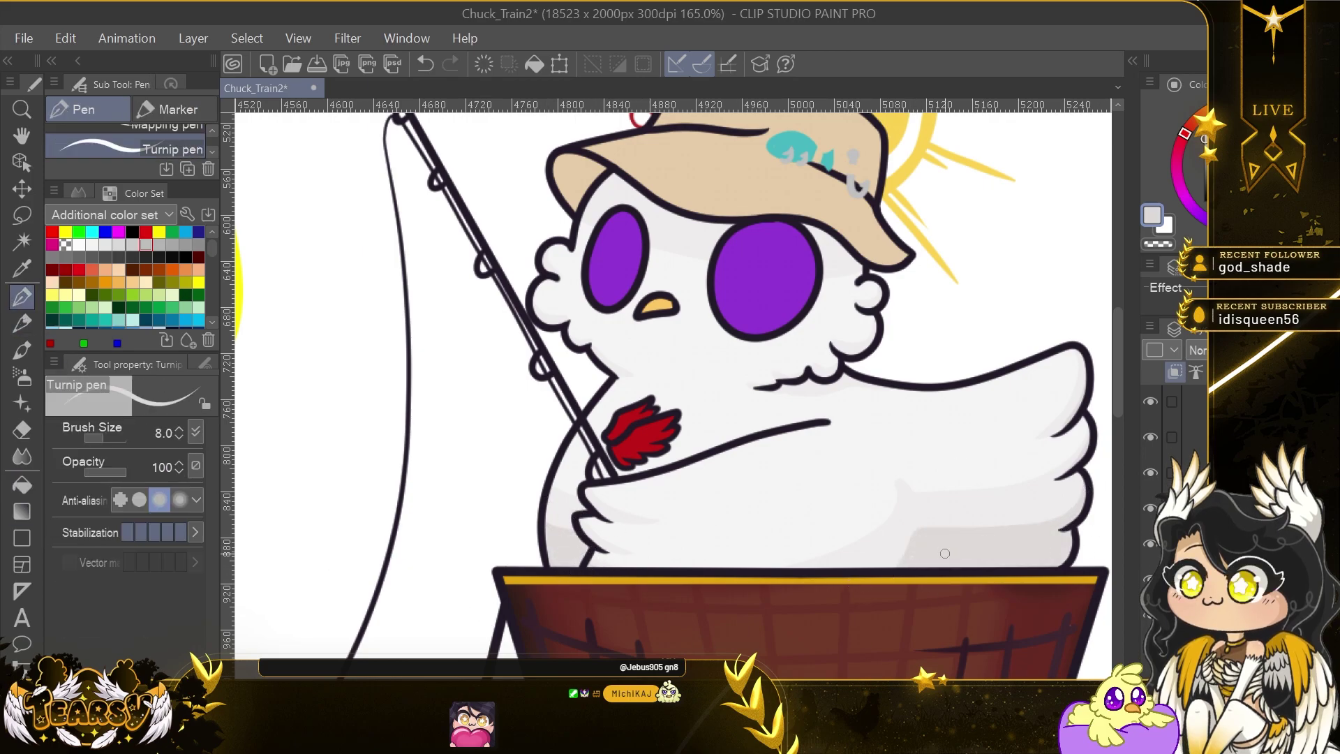
Reshape the edge of the dark wing shadow above the basket rim with the eraser, pen and Fill tool.
click(23, 431)
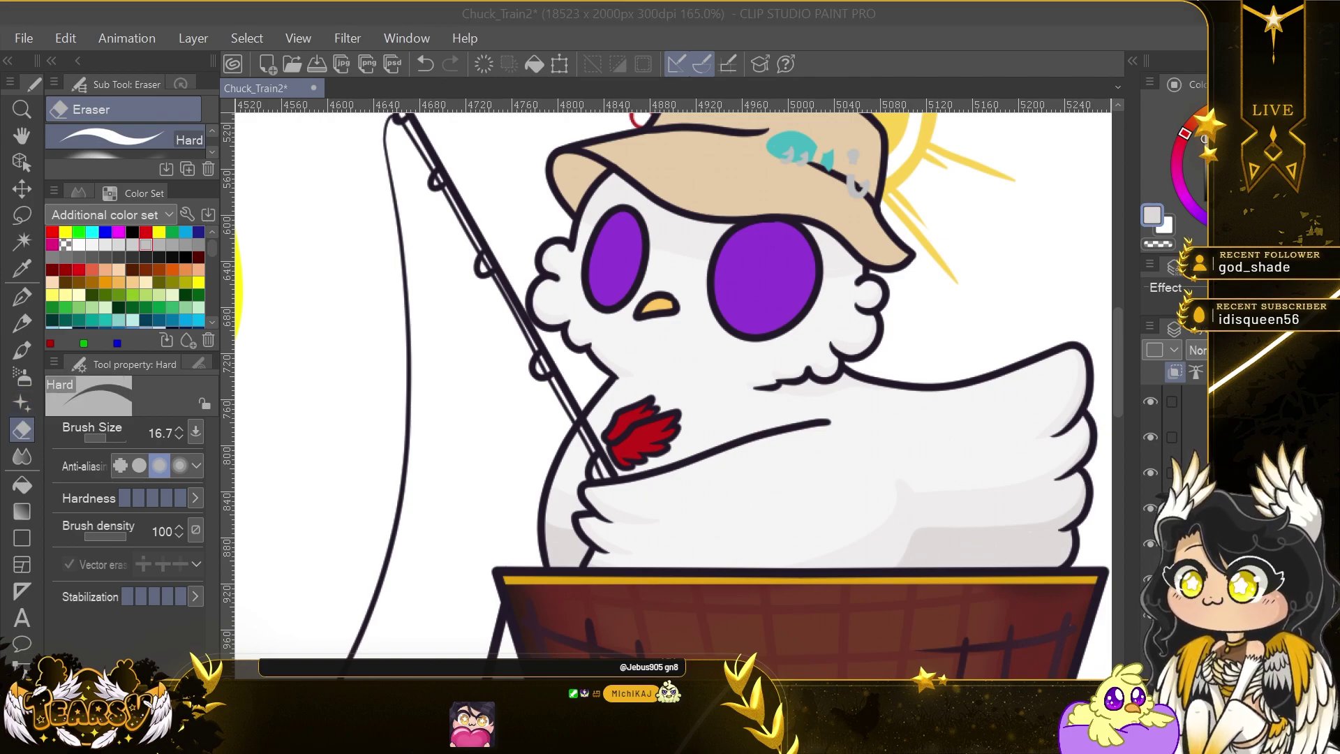
click(1002, 27)
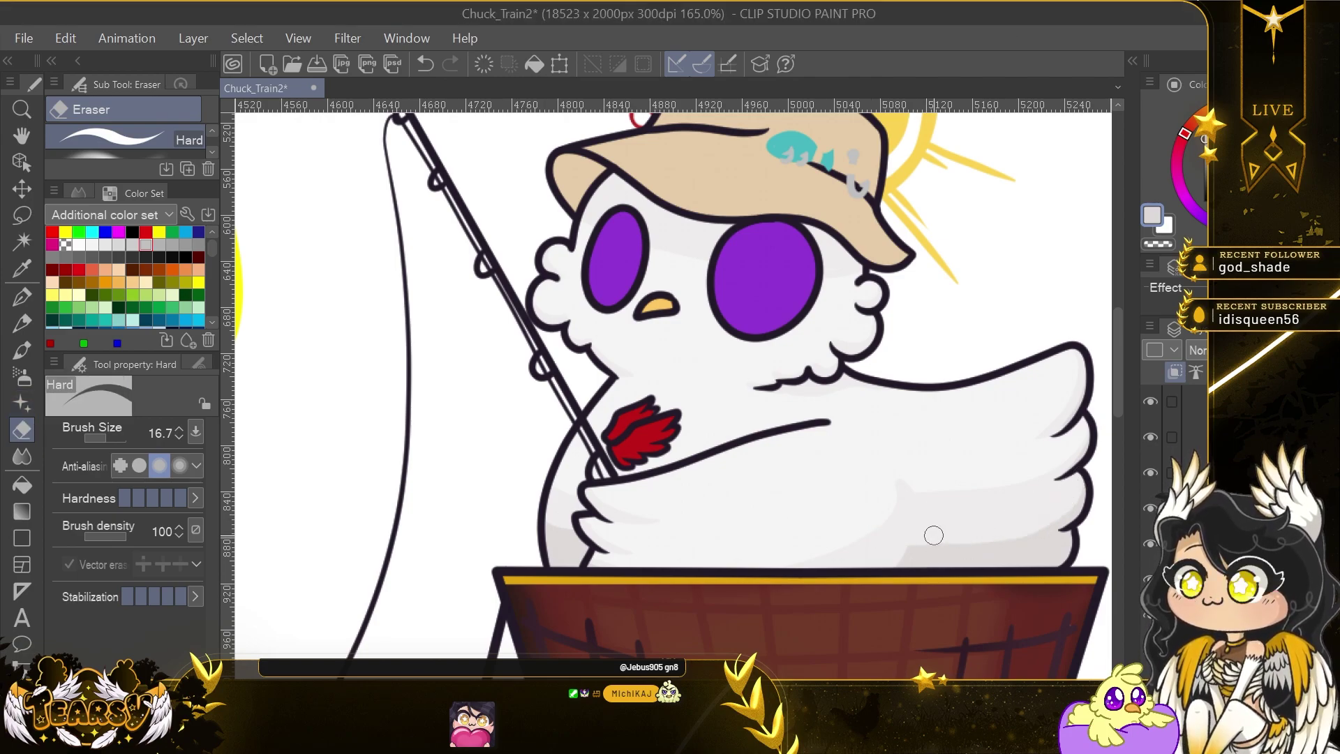
key(p)
key(g)
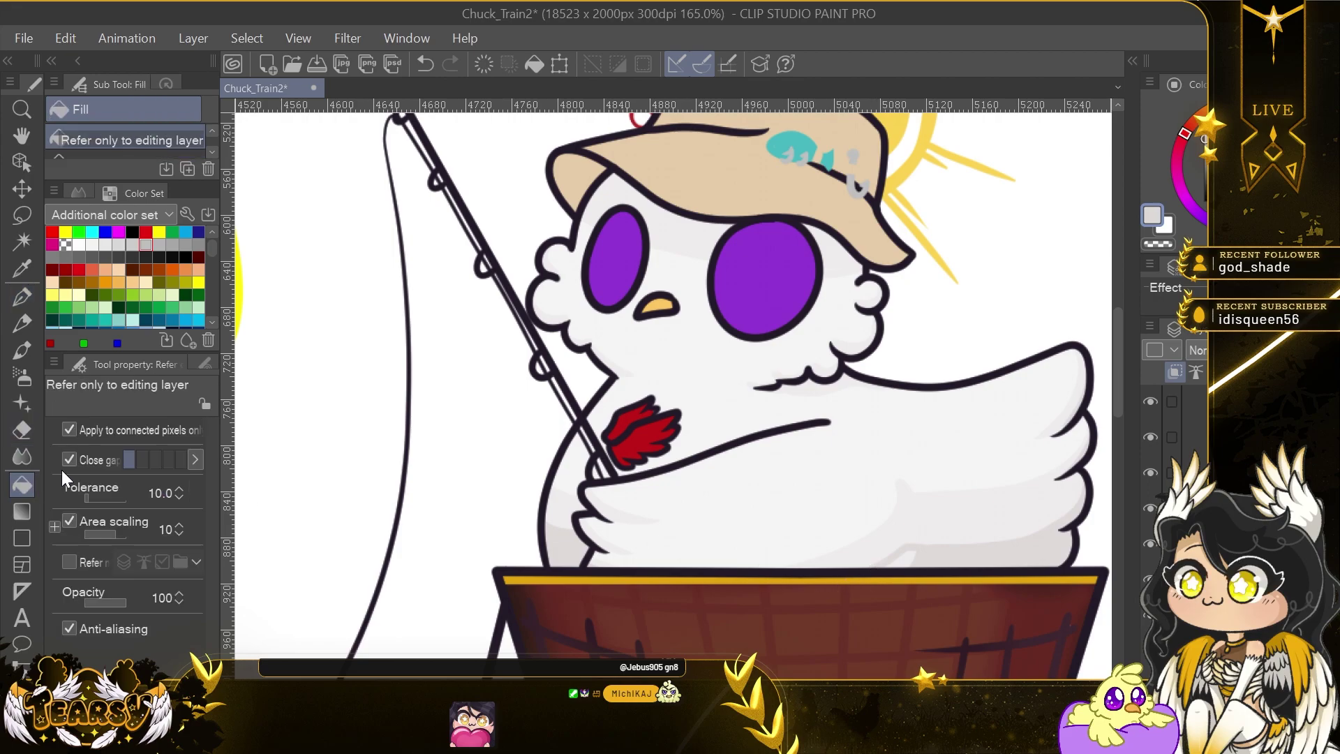
click(23, 430)
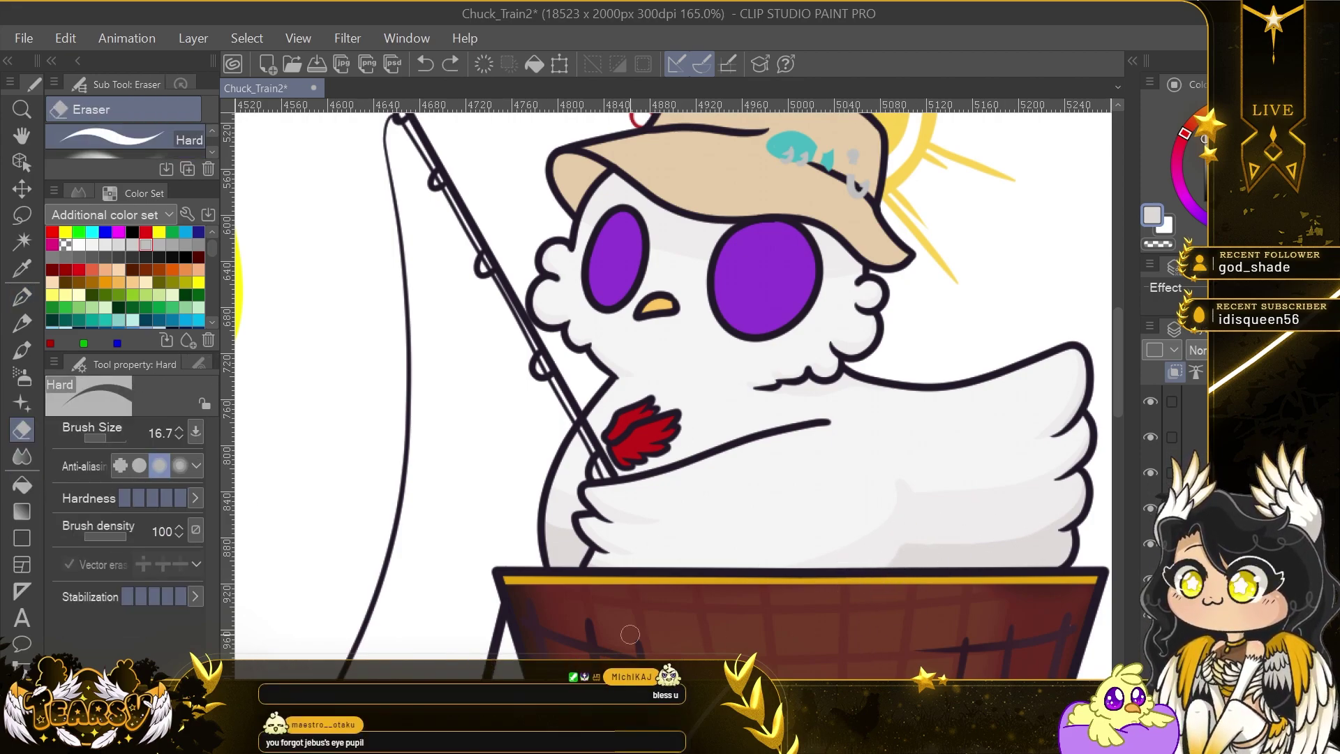
Add light gray shading along the chick's cheek fluff and clean up its edges with the eraser.
key(p)
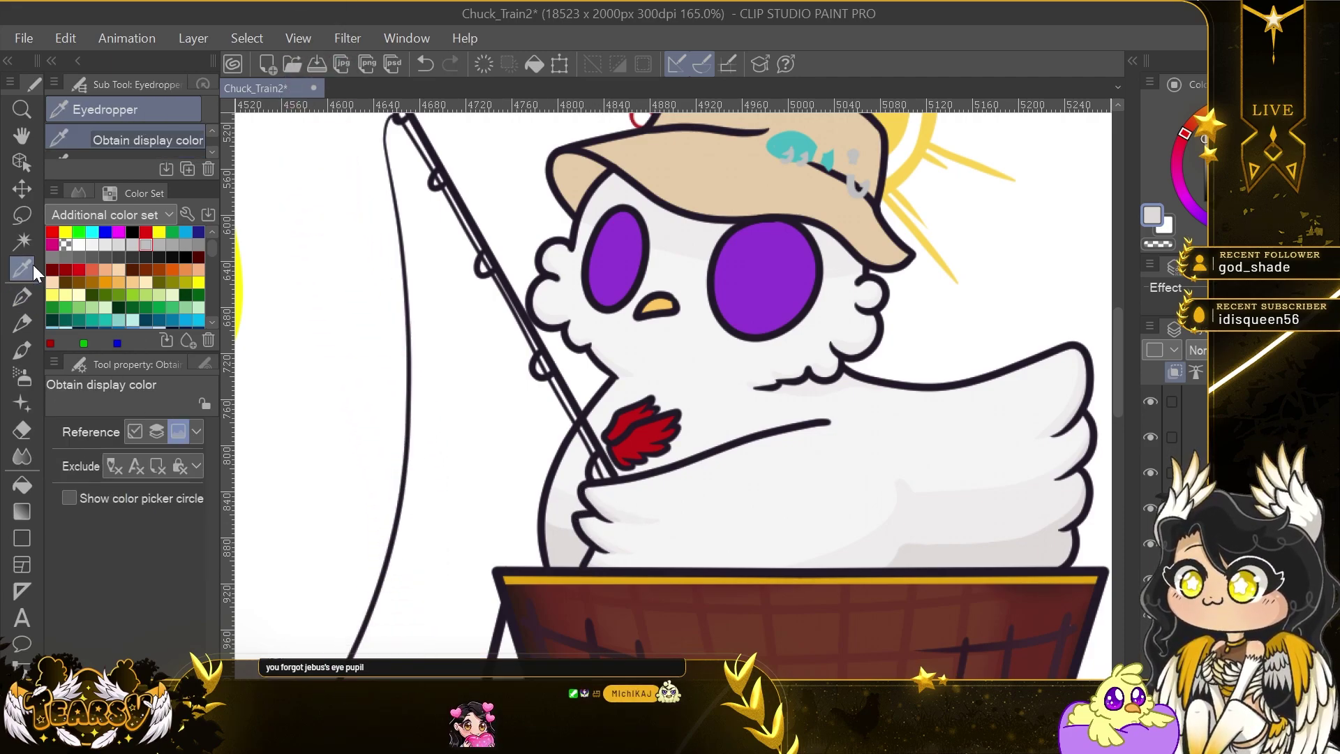
key(b)
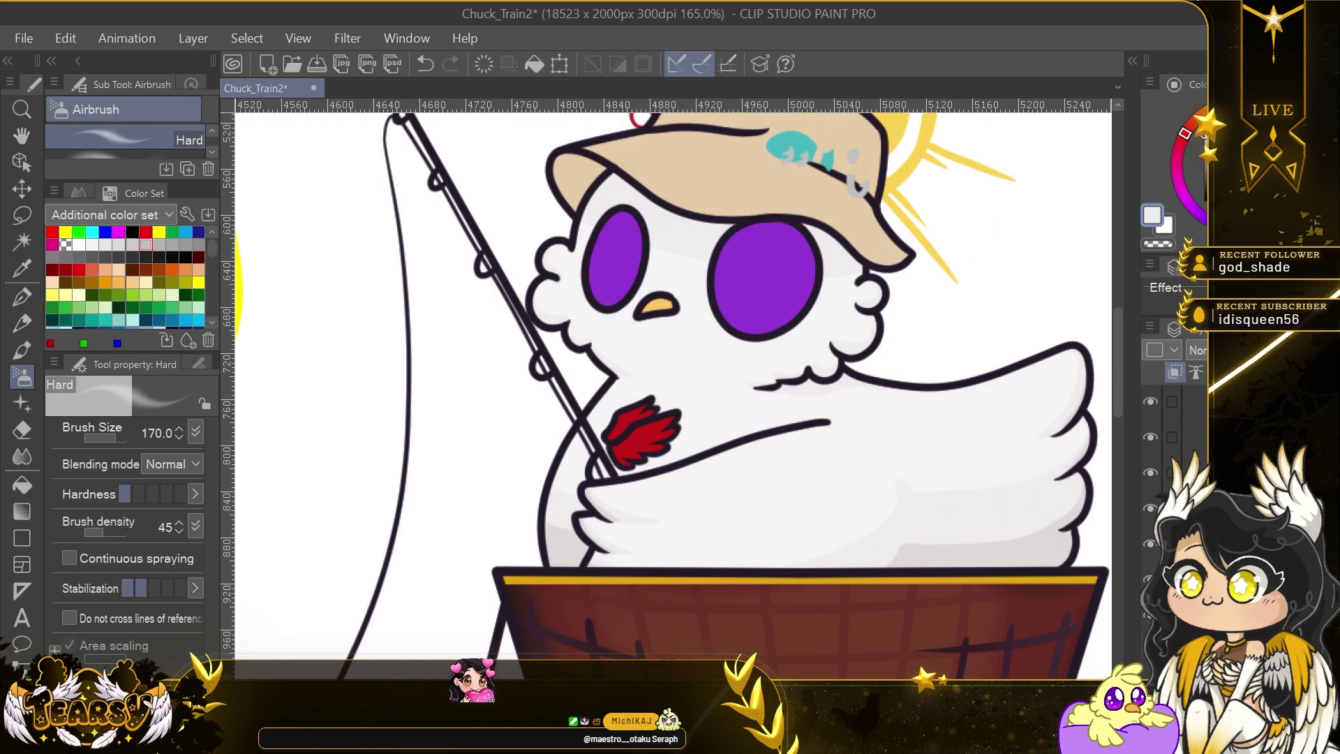
key(p)
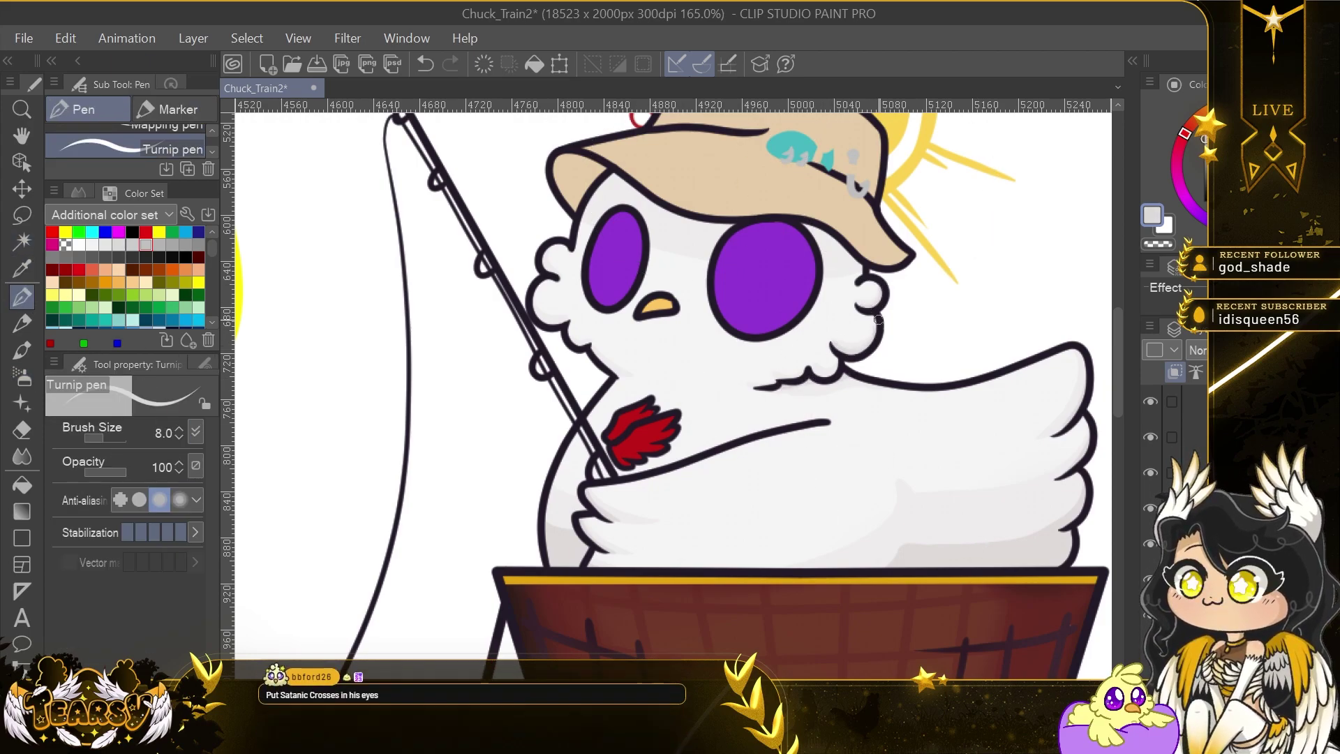
key(ctrl+z)
key(ctrl+y)
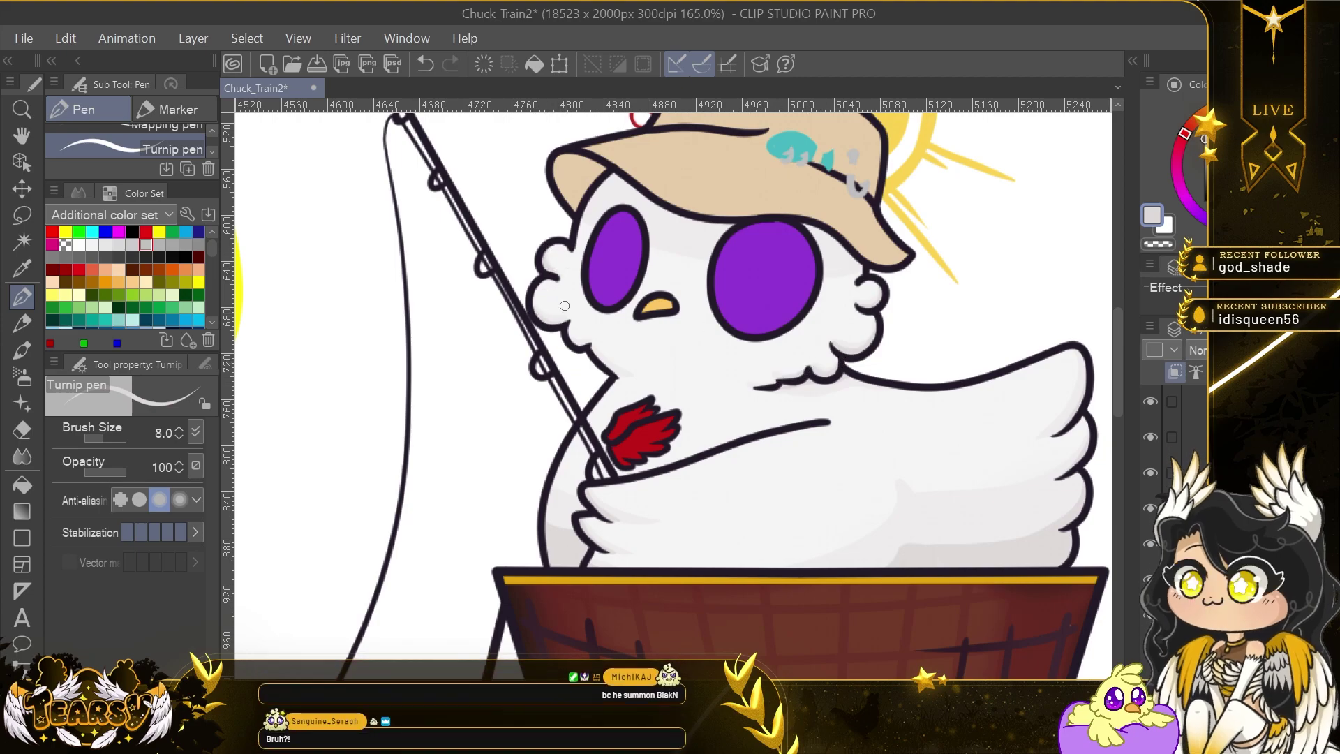
key(e)
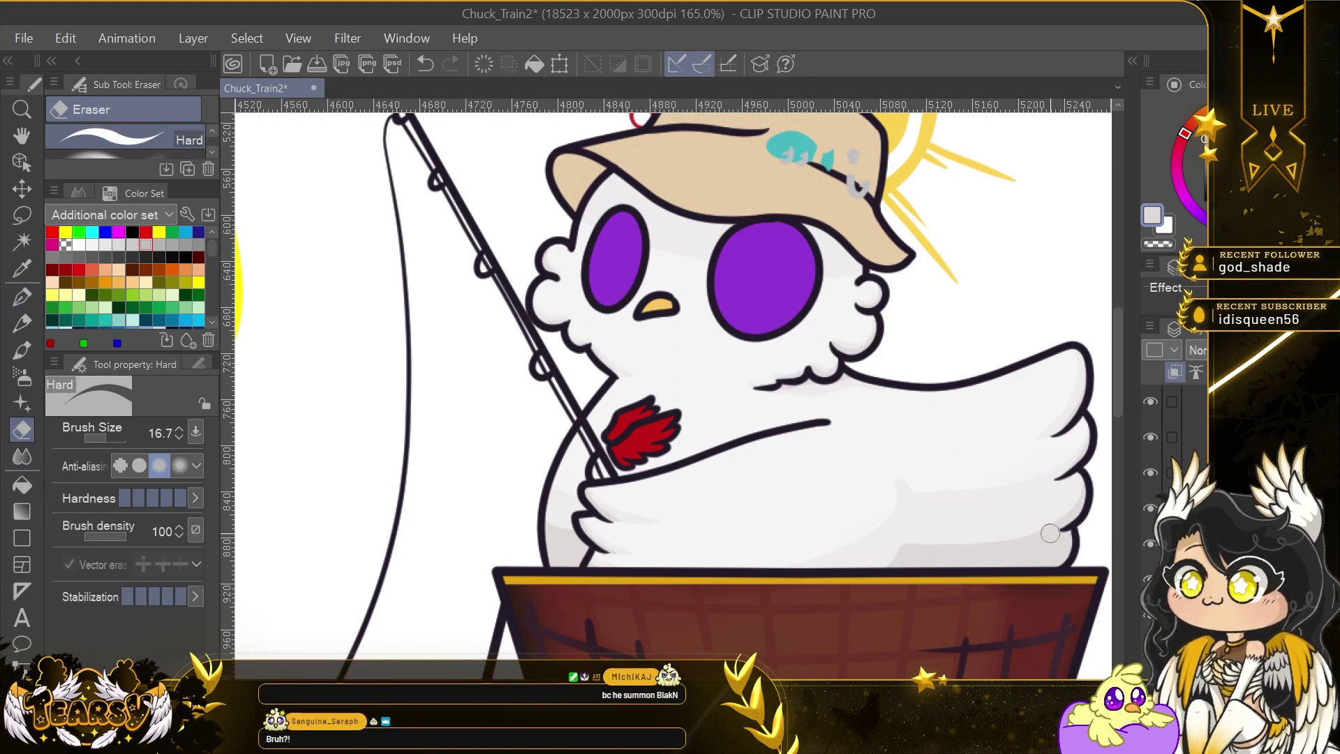
key(p)
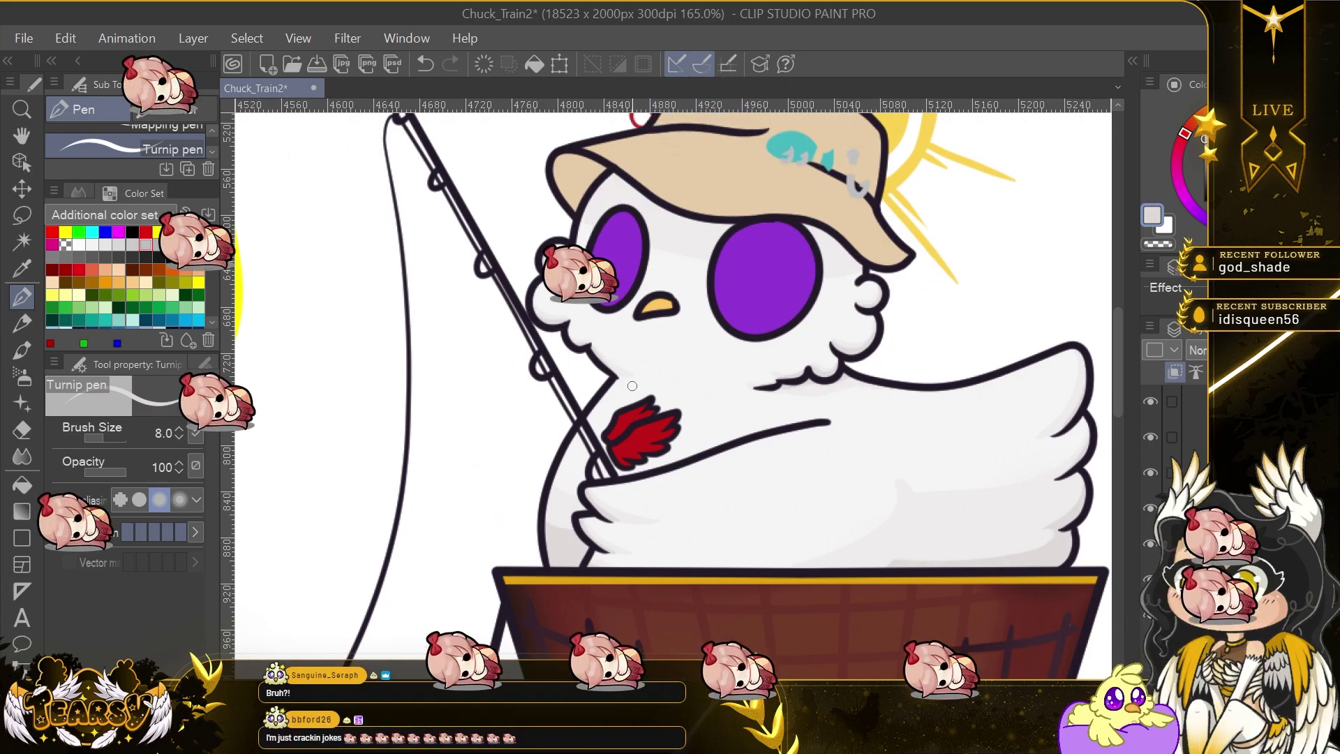
Outline and fill a light gray shadow on the forehead beneath the hat brim, then trim its edge with the eraser.
key(ctrl+z)
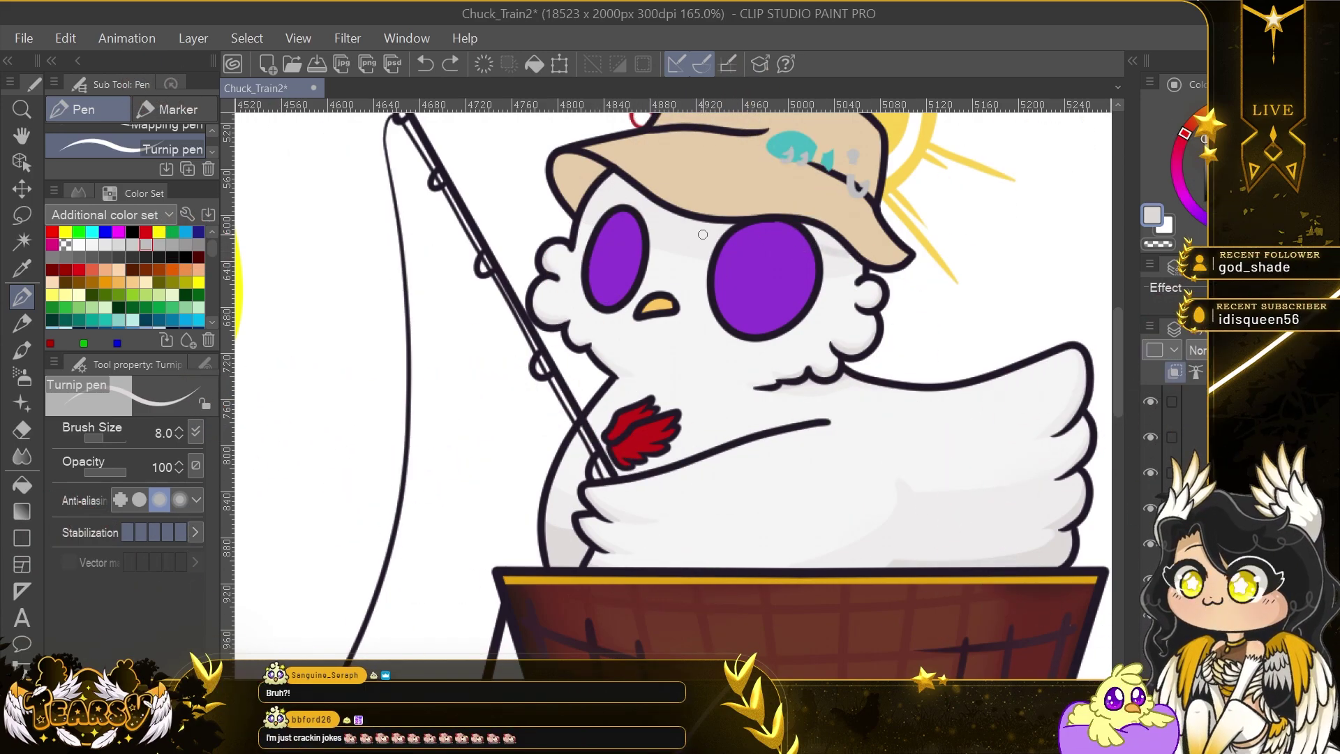
key(g)
key(e)
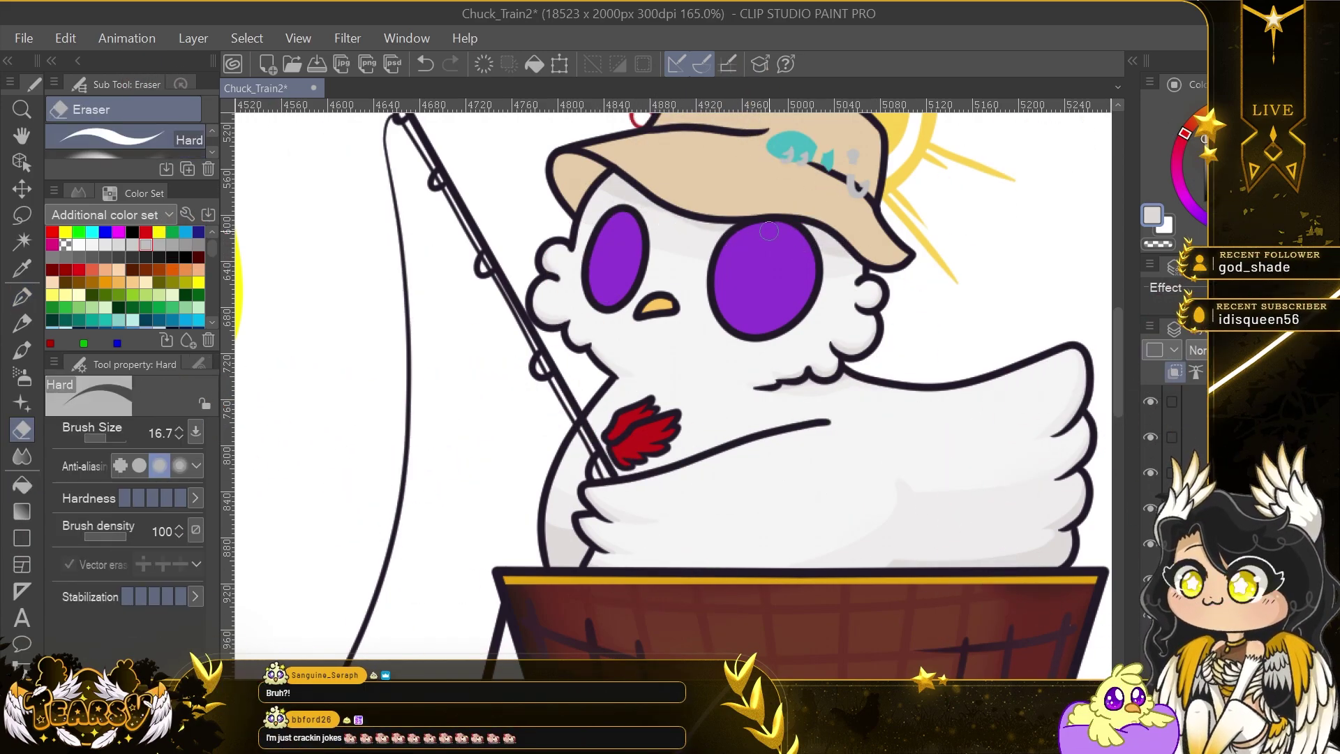
key(p)
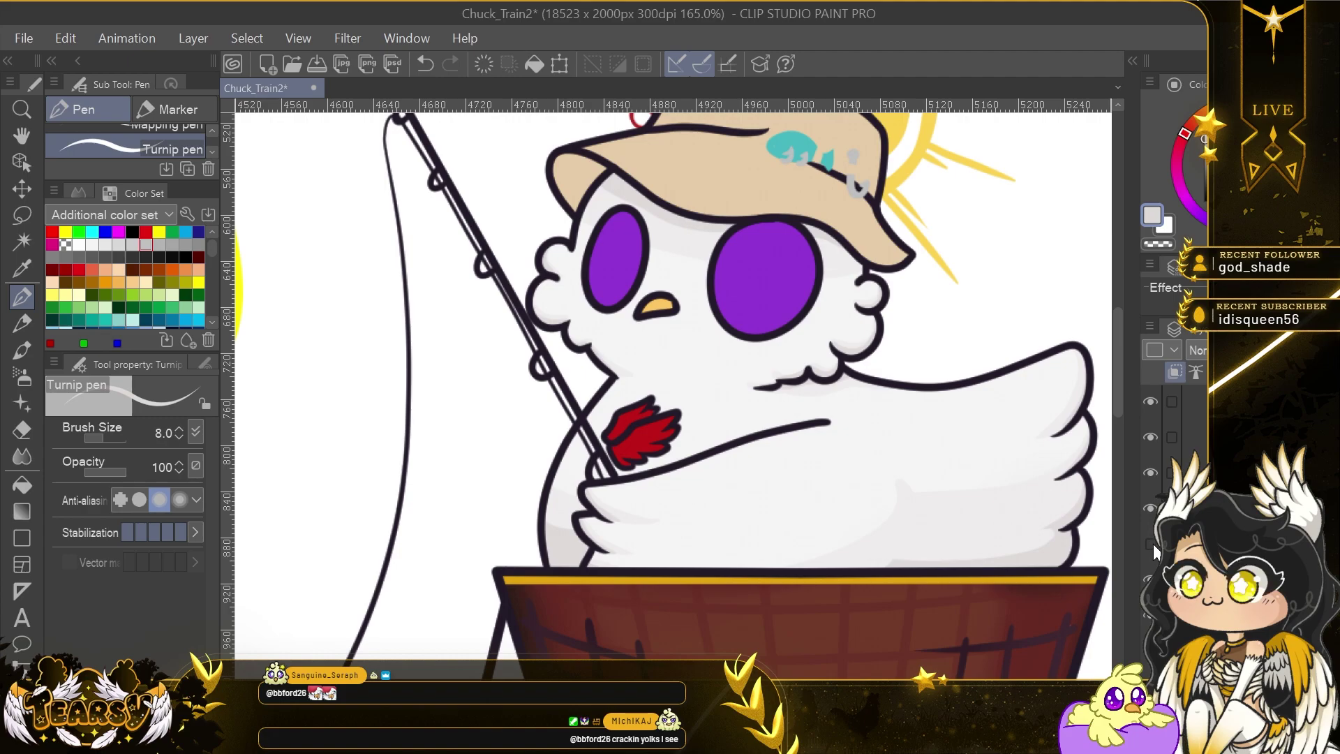
Draw white highlight lines along the inner edges of the chick's chest, wing and back outline.
scroll(921, 478, down, 5)
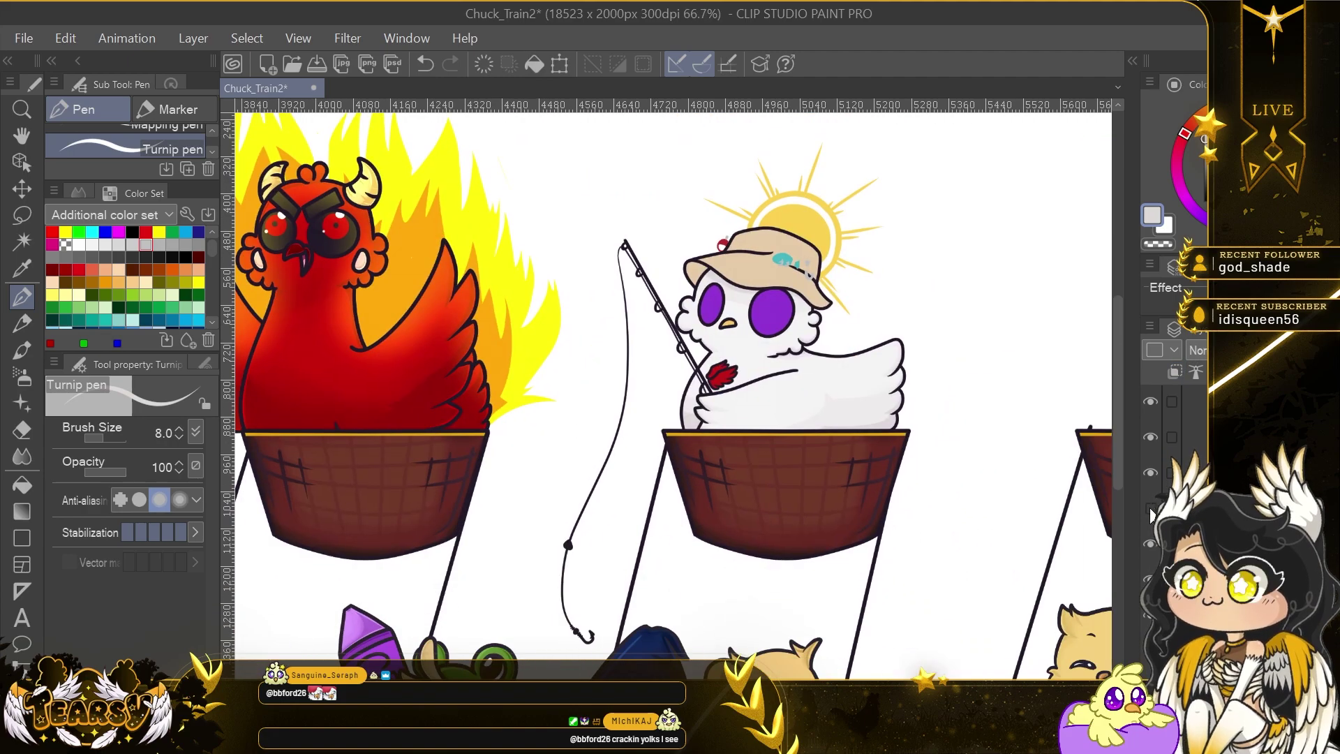
scroll(708, 360, up, 5)
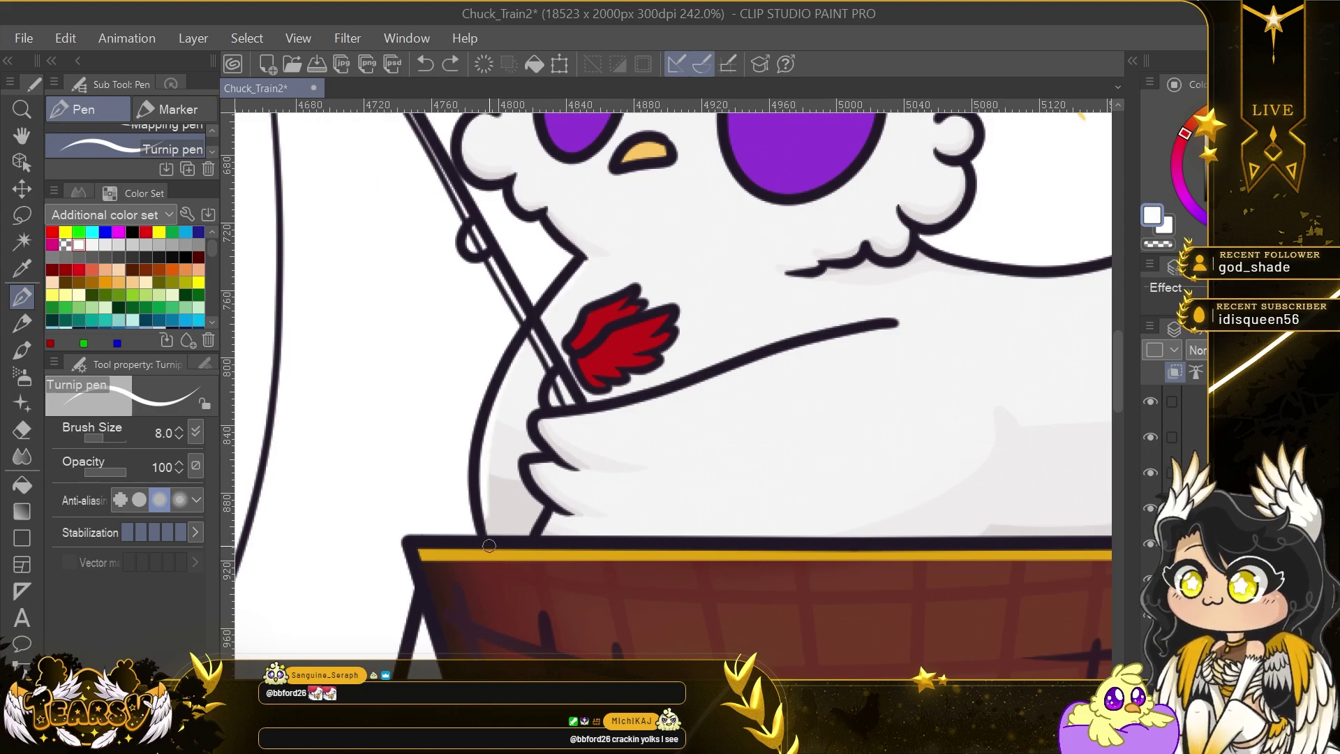
drag(927, 257, 567, 325)
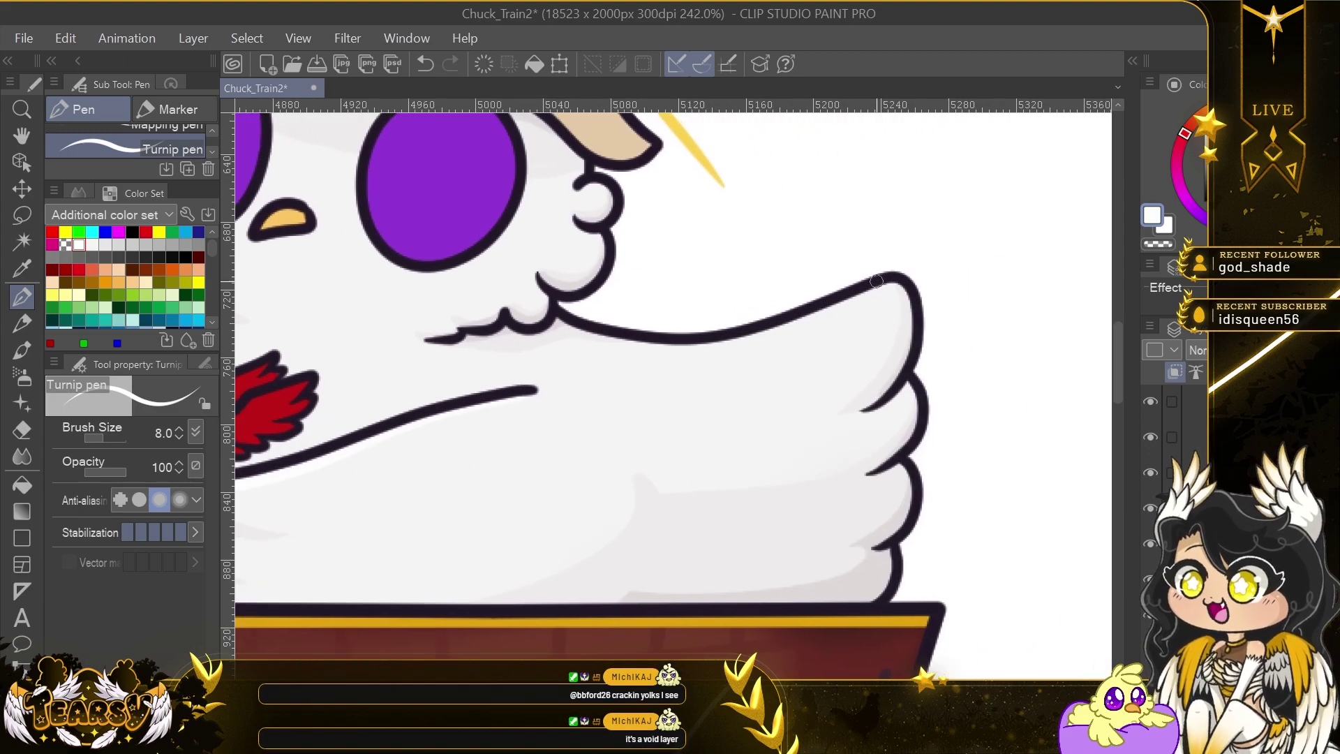
key(ctrl+z)
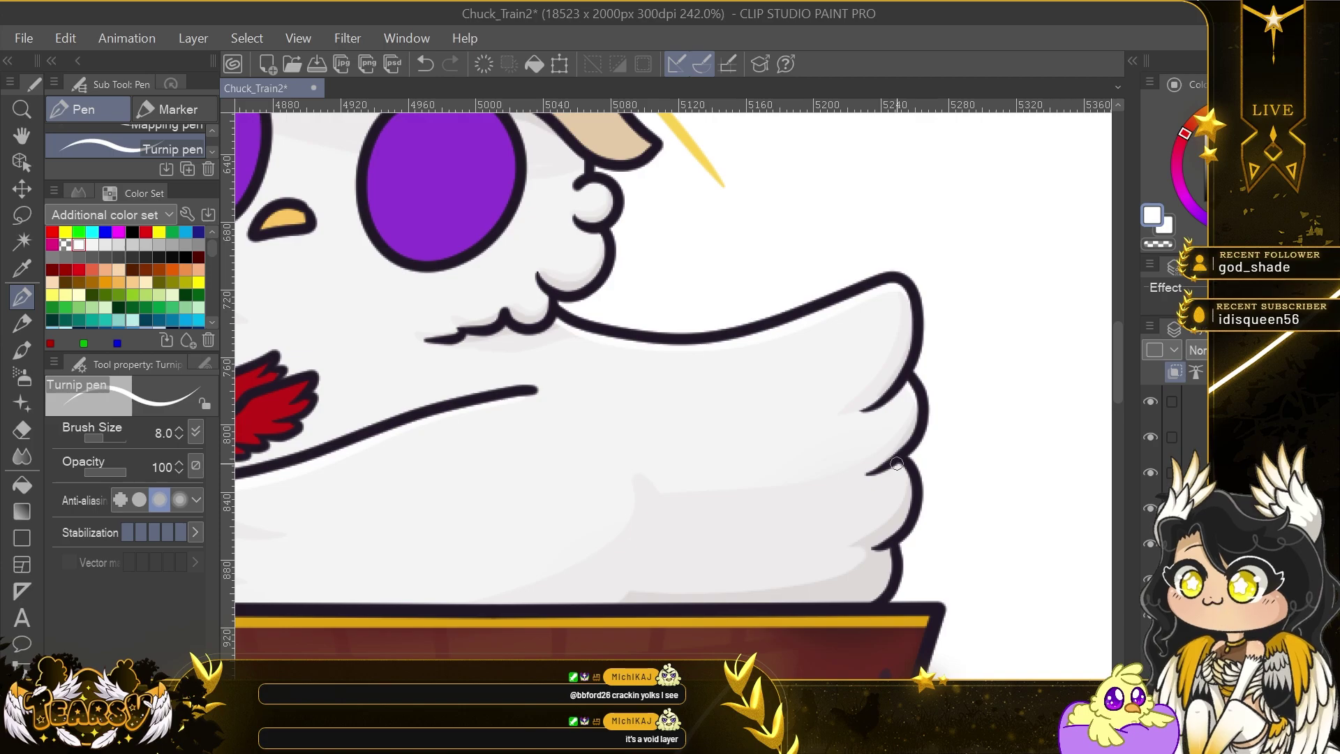
drag(598, 177, 847, 304)
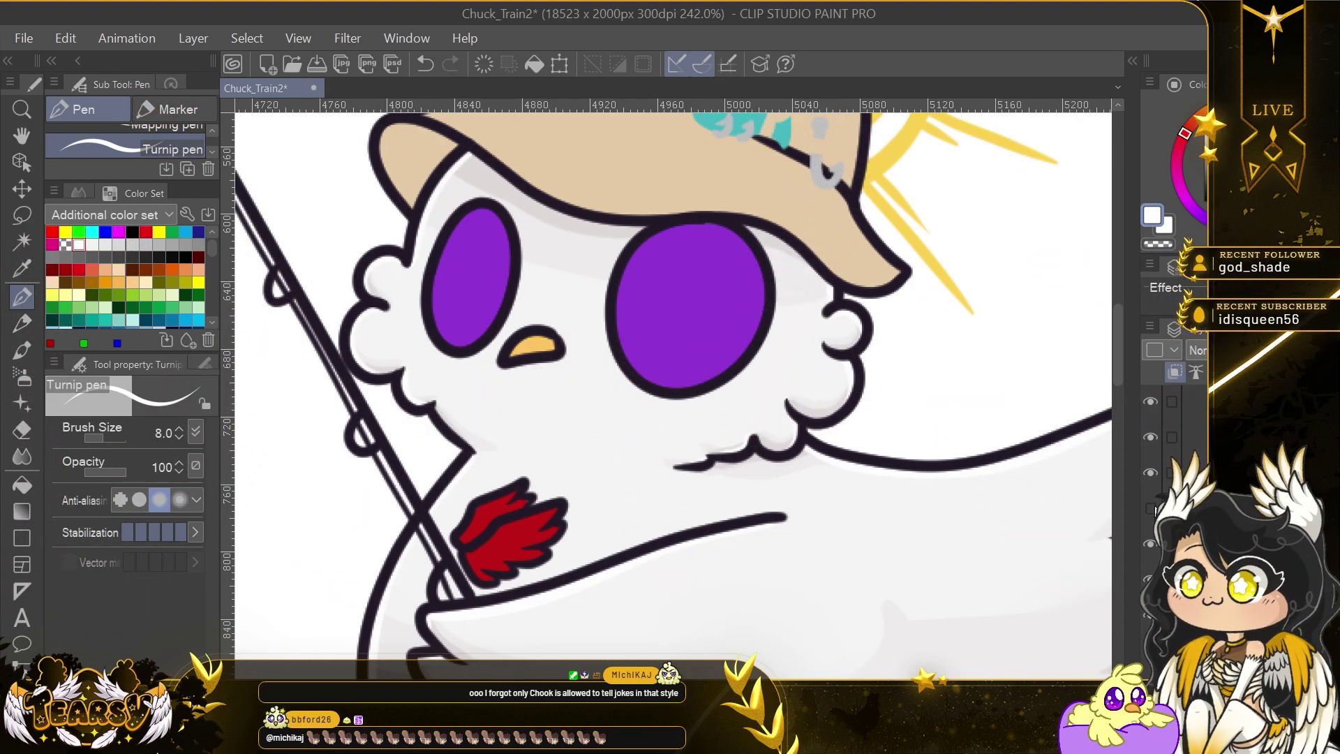
Choose a darker purple, outline an oval pupil in each eye and fill both pupils.
click(1153, 509)
click(1176, 372)
click(1177, 372)
alt+click(466, 263)
double_click(1152, 215)
drag(325, 342, 357, 392)
click(607, 213)
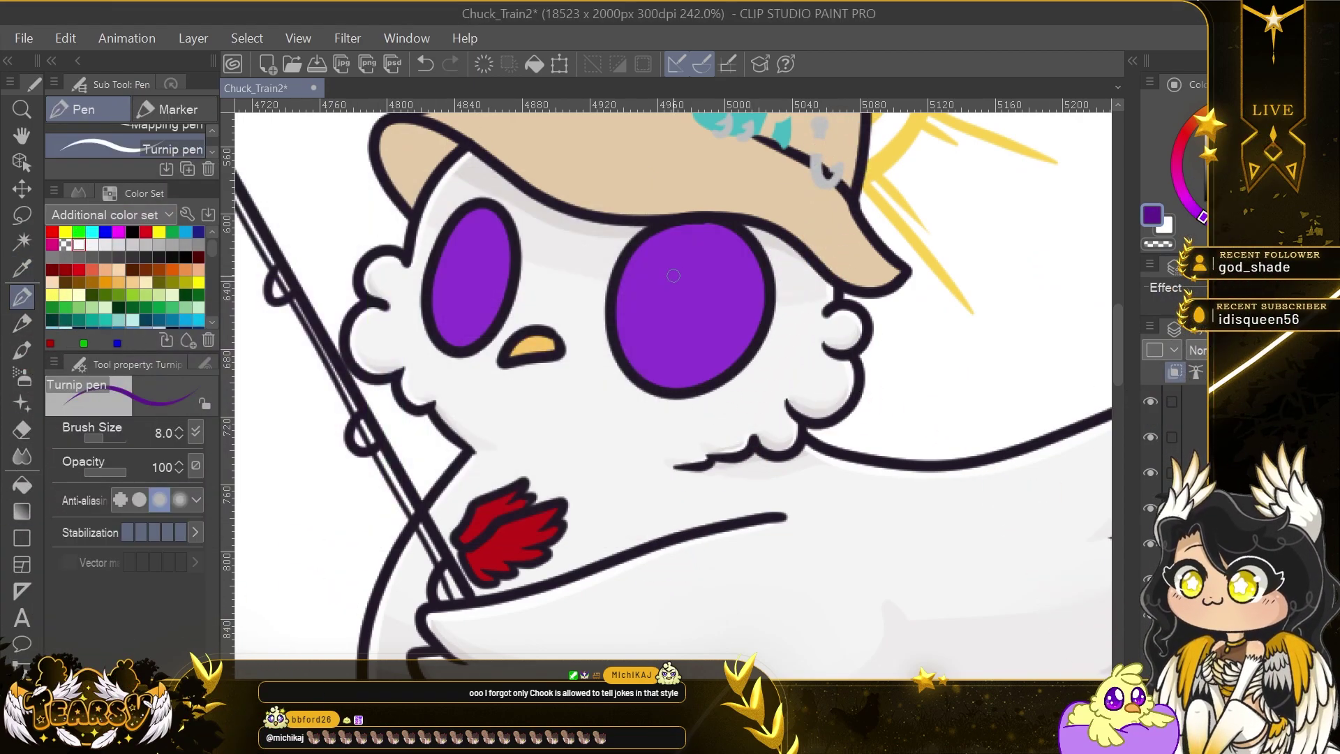
drag(673, 271, 692, 342)
key(ctrl+z)
drag(658, 257, 644, 291)
drag(455, 327, 469, 233)
key(g)
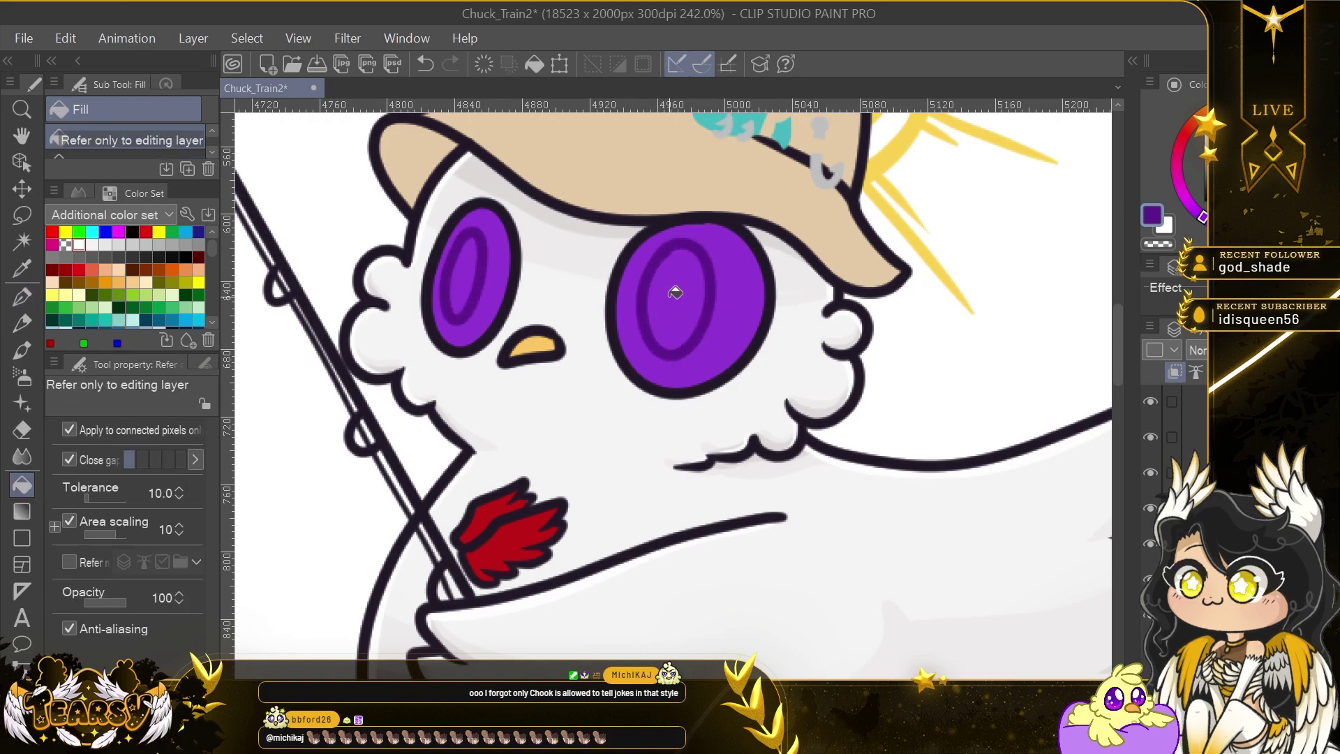
click(674, 290)
click(464, 279)
Outline a large white oval reflection in each eye and fill both with white.
key(p)
click(79, 244)
mouse_move(654, 238)
mouse_down()
mouse_move(619, 286)
mouse_move(661, 227)
mouse_up()
drag(456, 225, 473, 216)
click(24, 481)
click(656, 293)
click(459, 275)
Examine the finished neighboring characters in the train for comparison with the fishing chick's eyes.
scroll(461, 279, down, 4)
drag(740, 418, 1139, 349)
drag(907, 614, 692, 163)
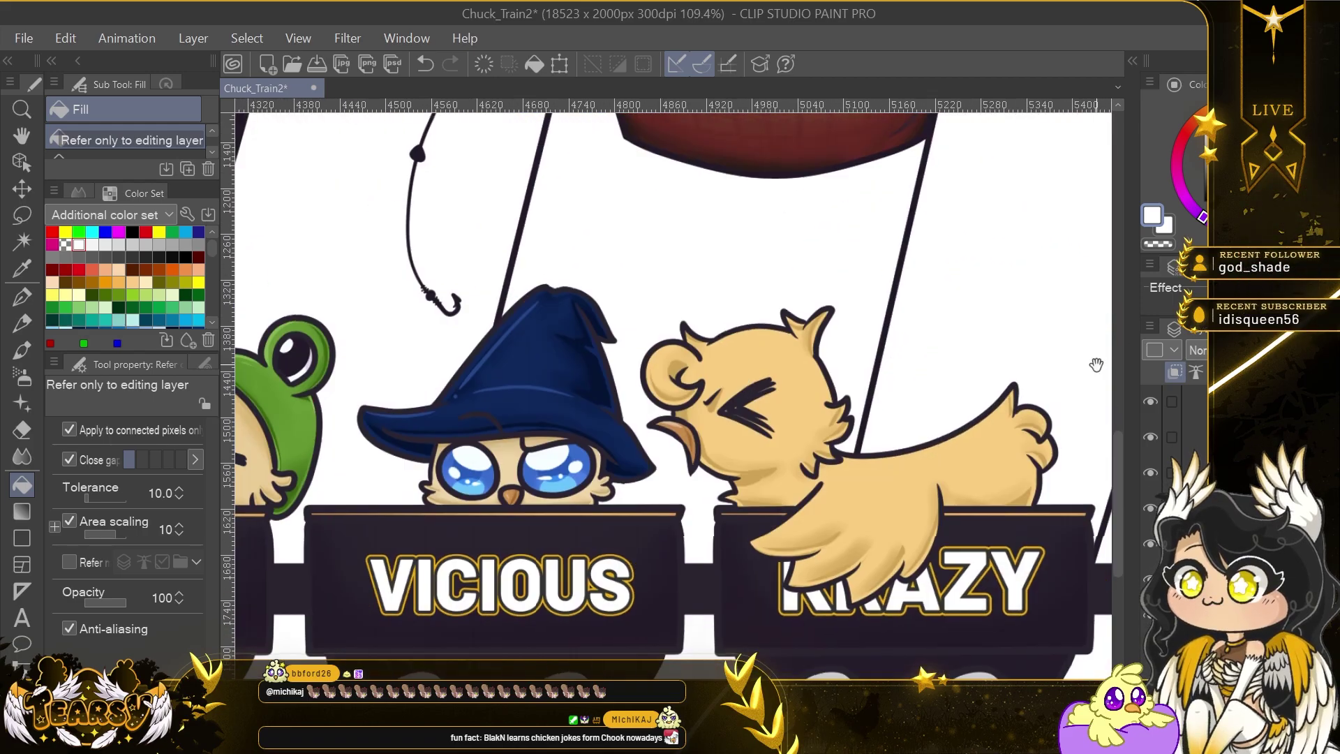
drag(921, 257, 279, 253)
drag(1046, 258, 340, 266)
drag(1047, 258, 1046, 593)
drag(314, 245, 1047, 418)
drag(314, 349, 1046, 418)
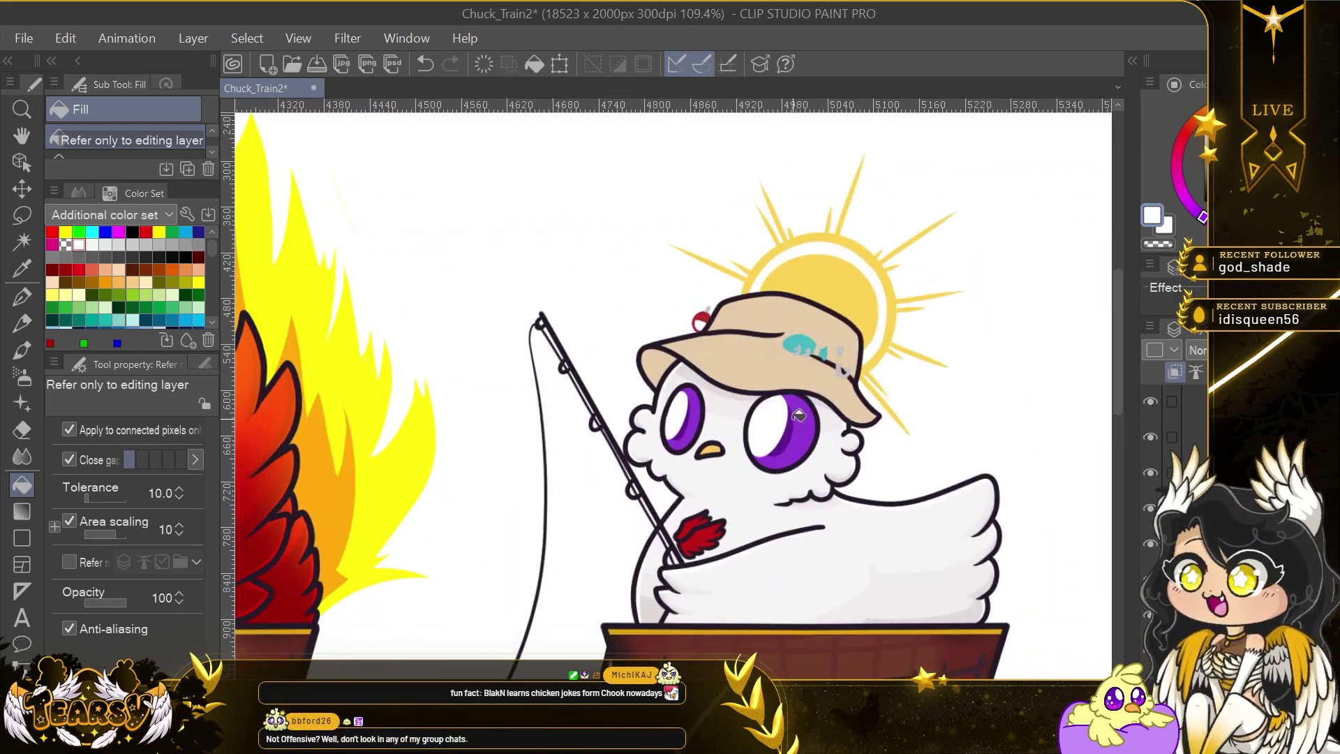
Sample the dark purple and airbrush a soft dark gradient over the upper part of the irises.
scroll(778, 454, up, 4)
alt+click(801, 384)
click(21, 377)
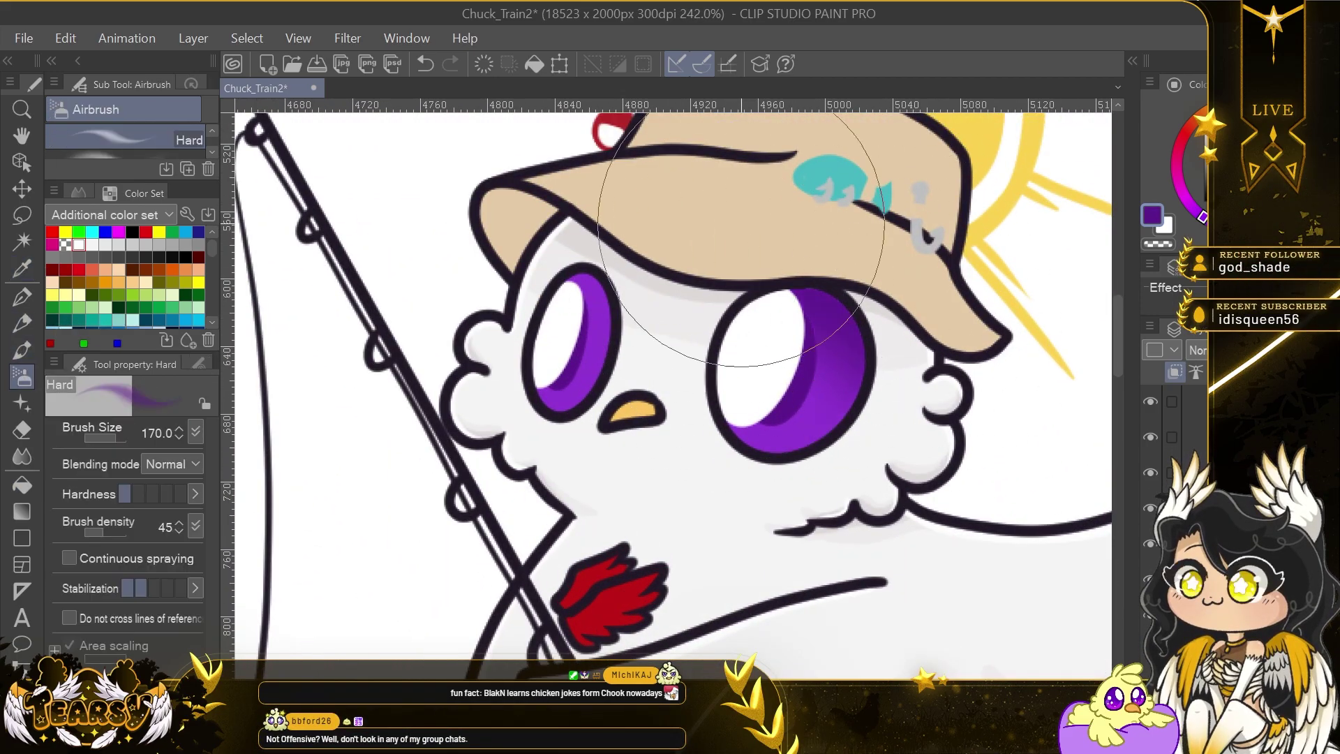
Outline a magenta glow area in the lower part of each iris and fill both areas.
key(e)
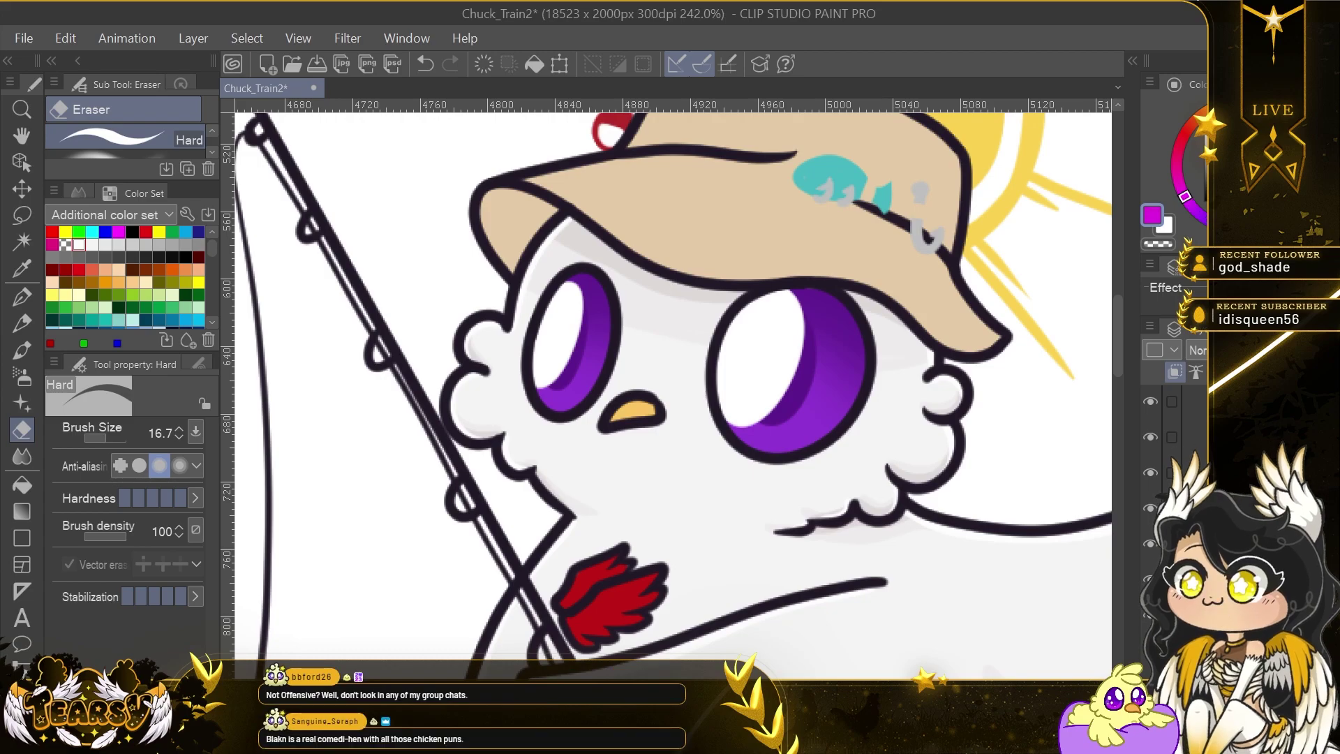
key(p)
drag(785, 393, 830, 431)
drag(722, 427, 830, 433)
drag(600, 377, 536, 389)
click(21, 485)
click(570, 396)
click(801, 426)
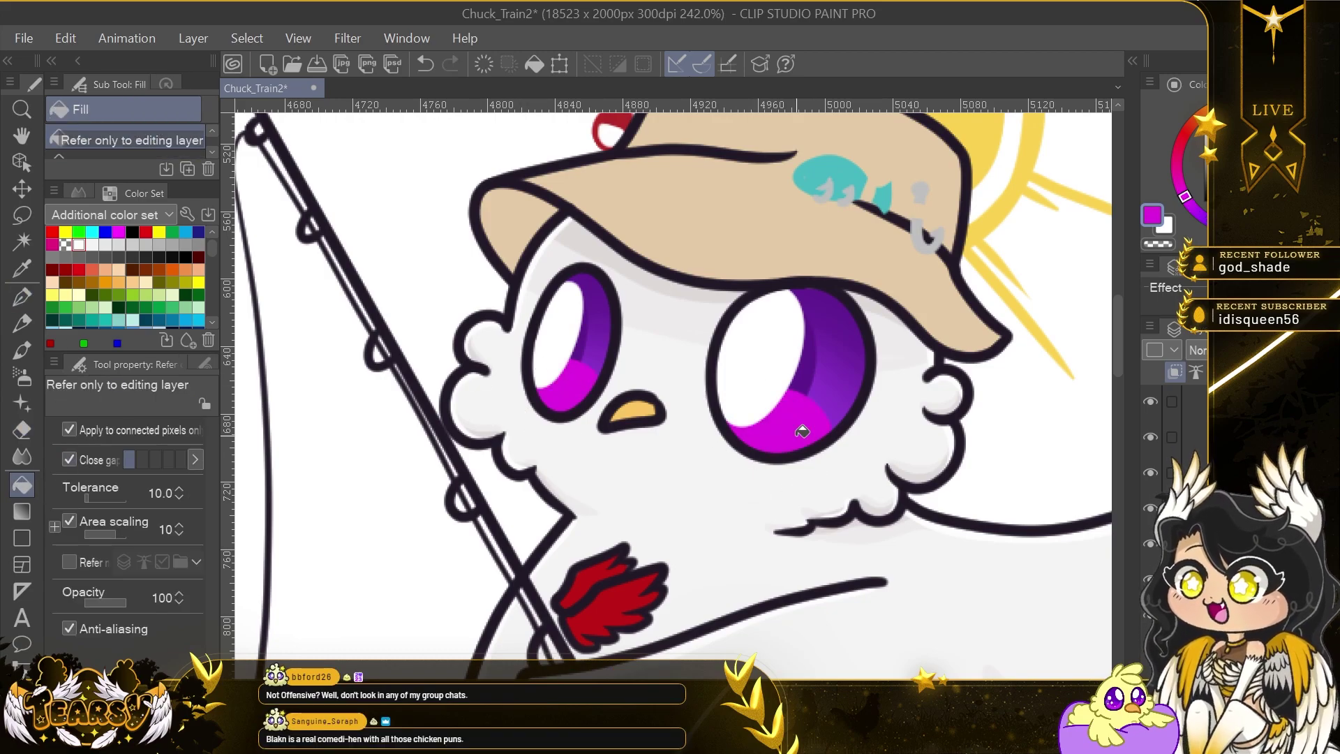
Set the blending mode of the magenta eye glow layer to Soft light.
click(1196, 351)
click(1187, 513)
click(1186, 634)
scroll(858, 483, down, 6)
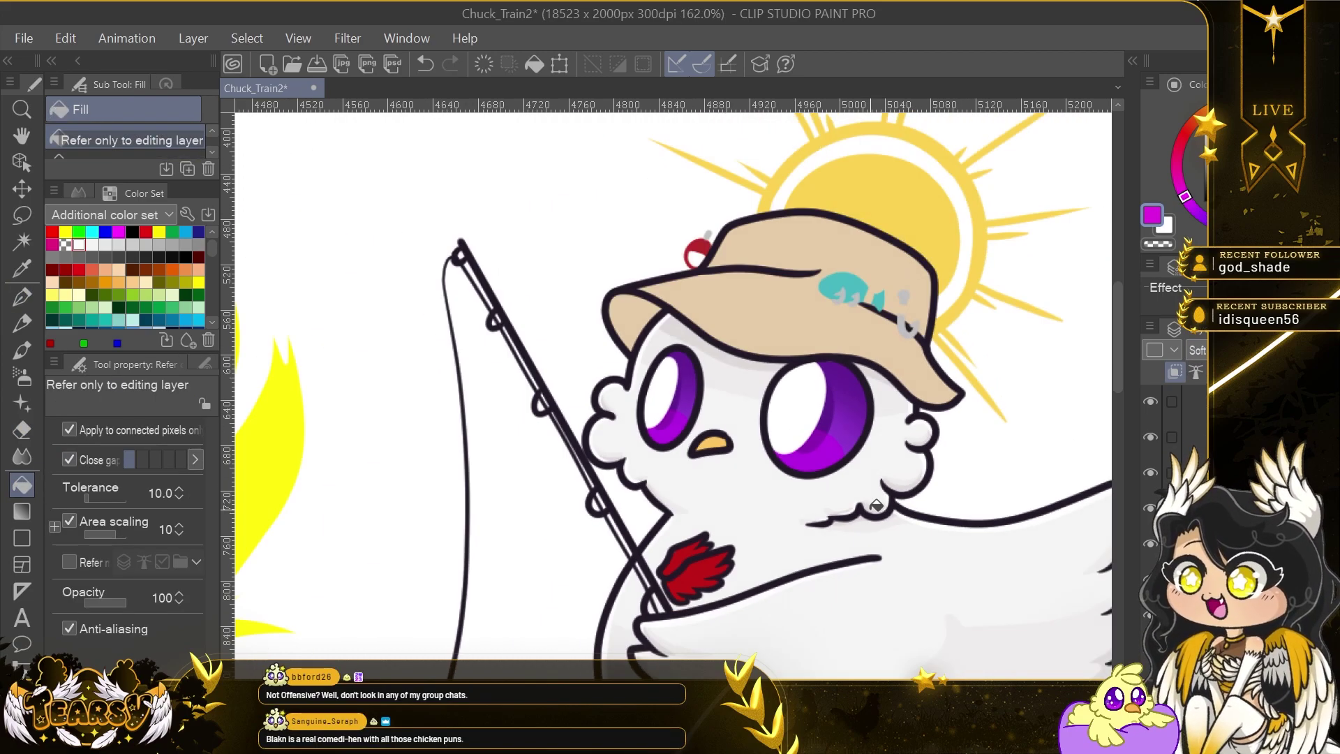
drag(1047, 454, 432, 432)
drag(1067, 412, 454, 395)
scroll(454, 395, down, 8)
scroll(593, 373, up, 15)
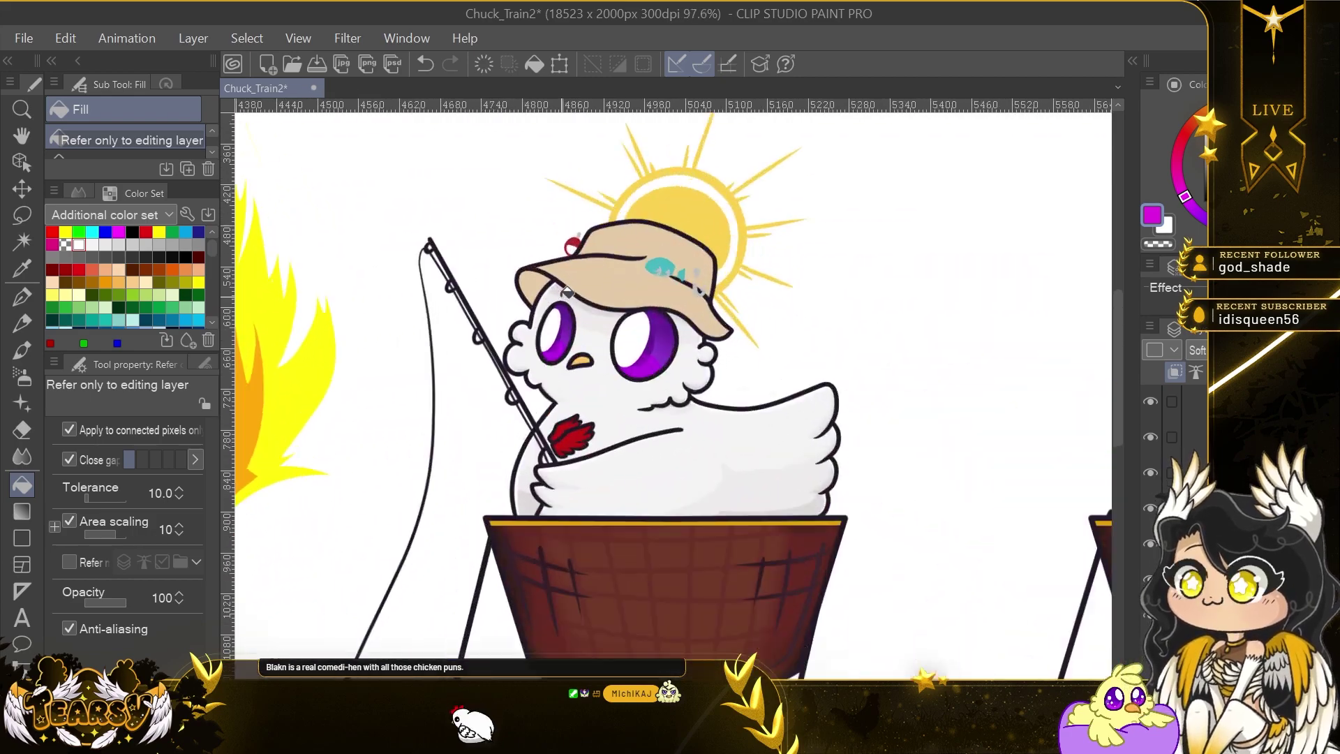
Add small round white sparkle highlights to both purple eyes with the Turnip pen.
key(e)
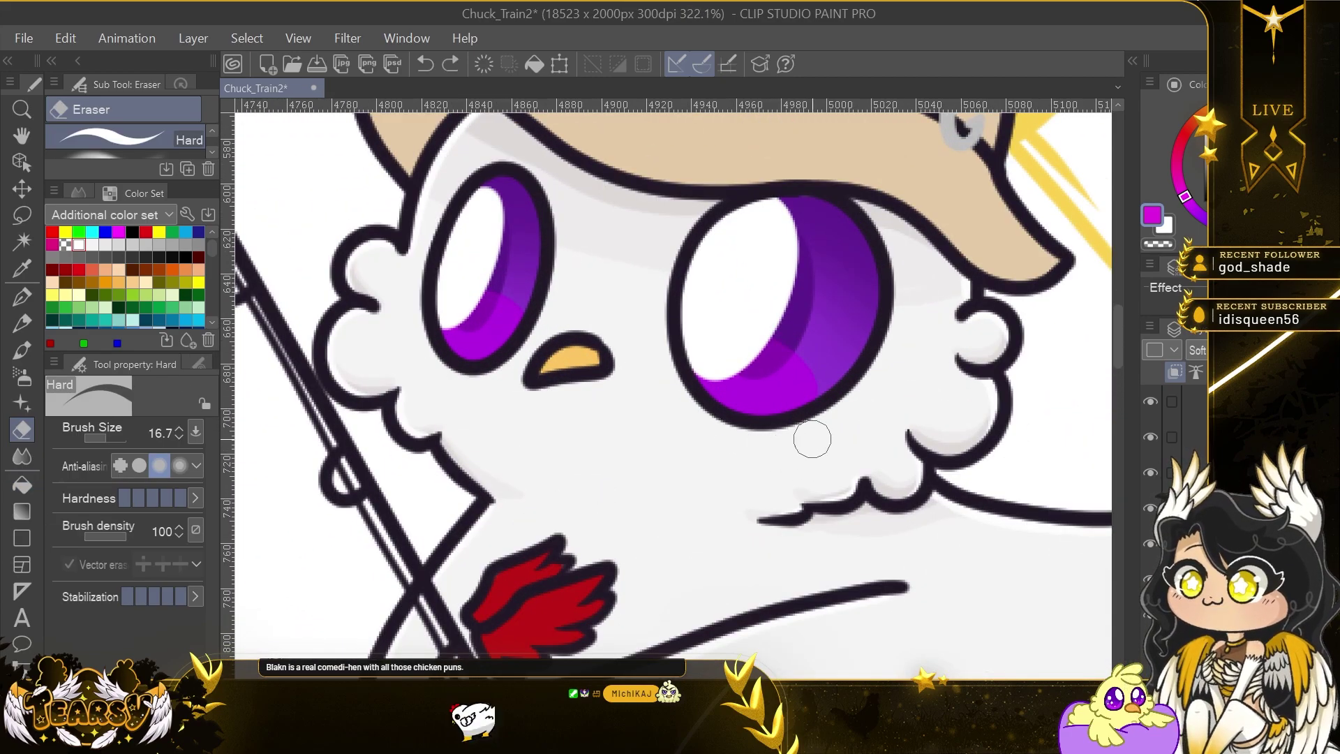
scroll(517, 387, down, 5)
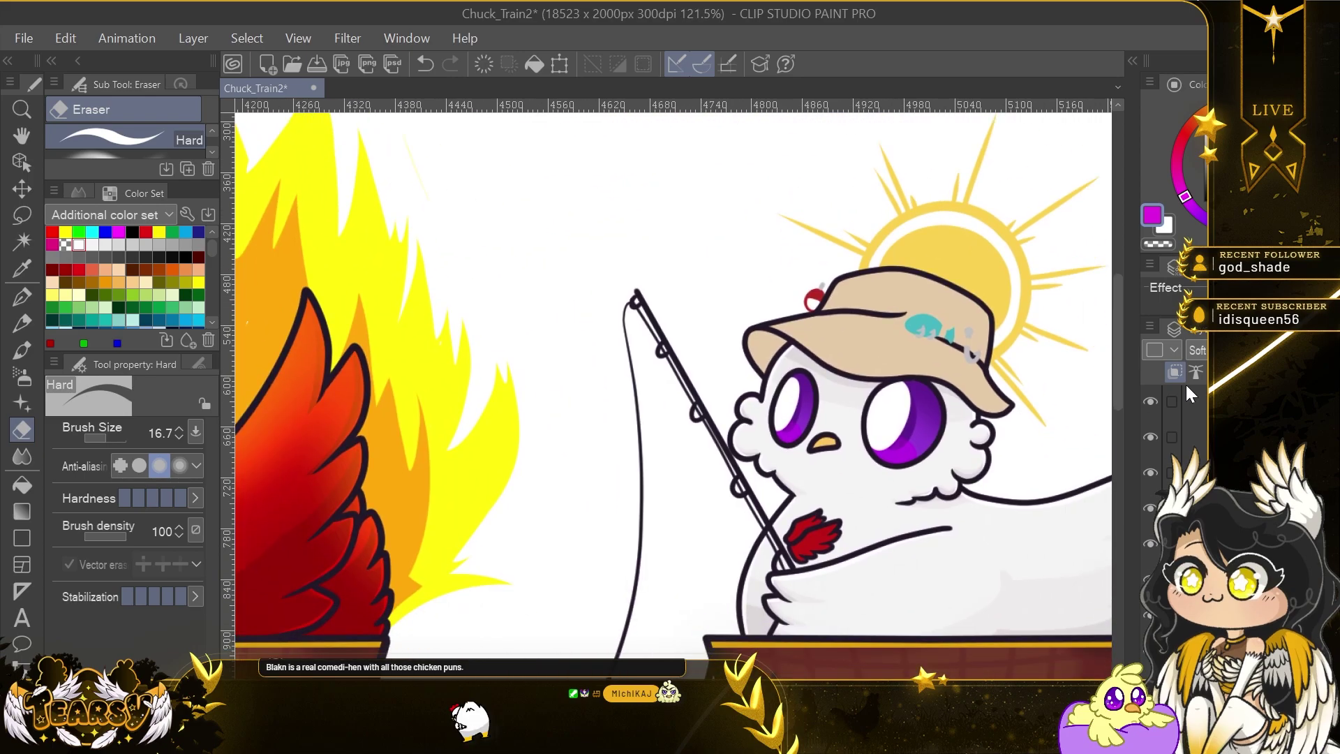
scroll(964, 442, up, 3)
scroll(964, 442, up, 1)
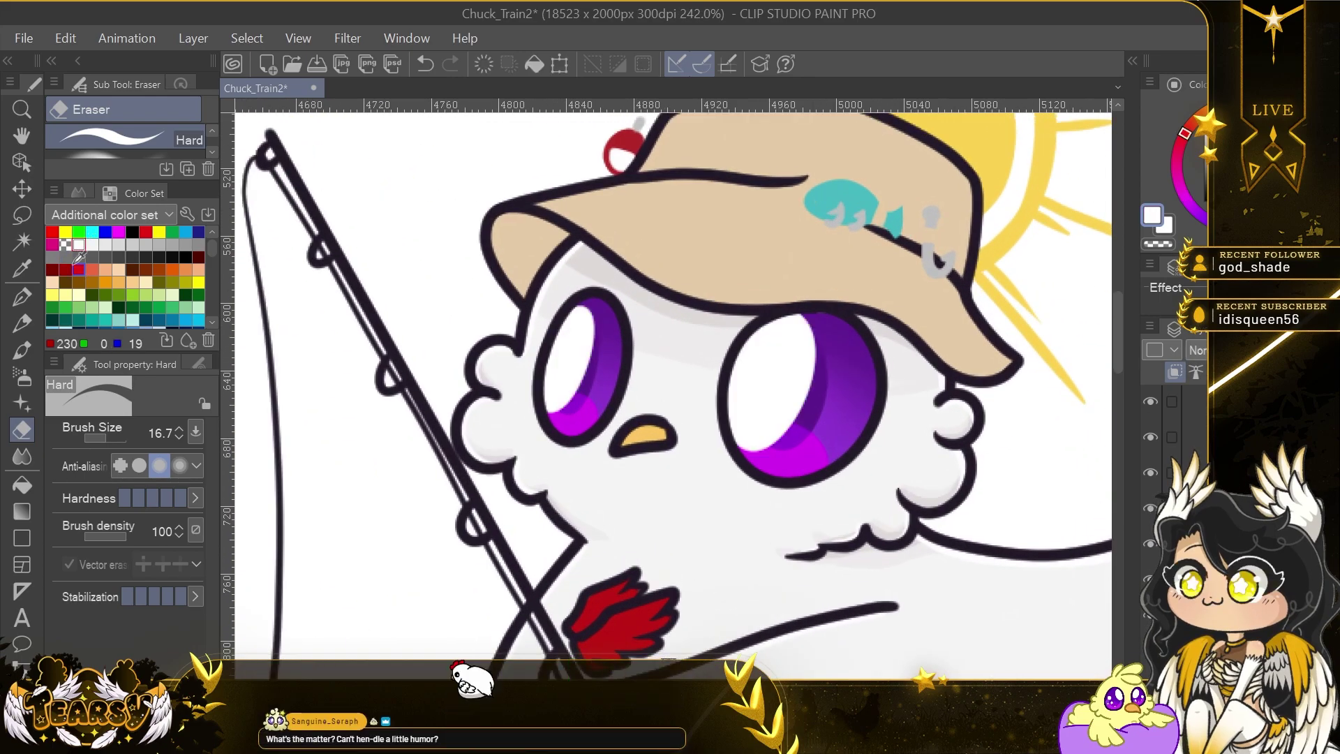
key(p)
scroll(600, 389, down, 3)
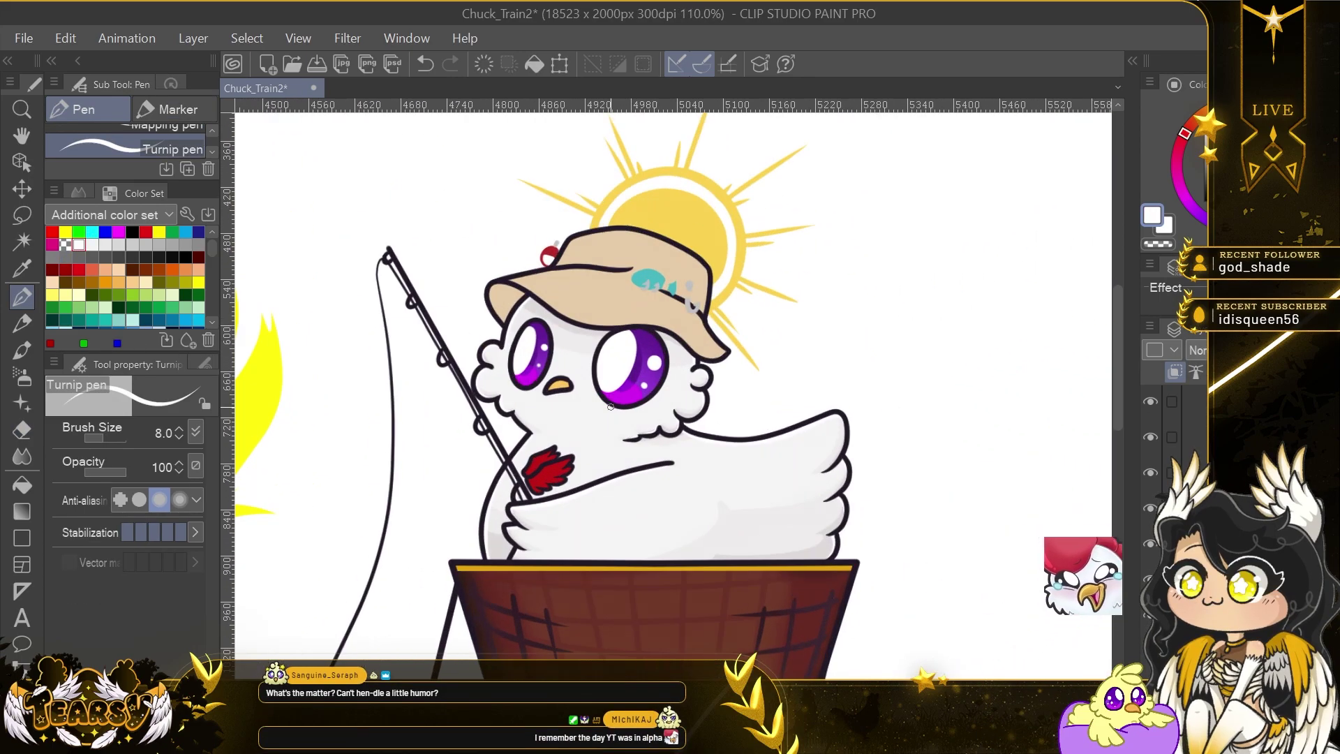
Draw two light blue sweat drops on the chick's cheek below the larger eye.
scroll(600, 389, up, 2)
key(i)
click(92, 232)
key(p)
drag(712, 395, 702, 413)
key(ctrl+z)
click(185, 232)
drag(684, 410, 691, 417)
scroll(700, 412, down, 5)
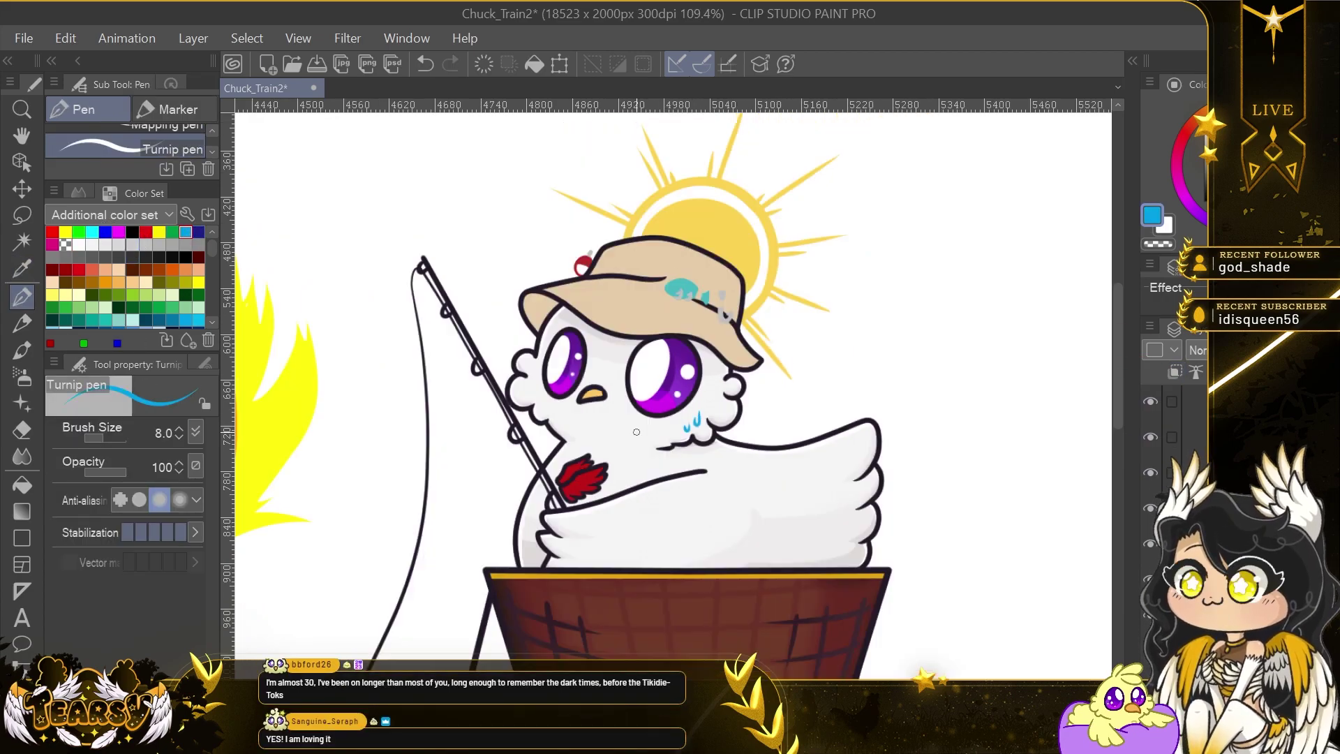
Choose a brighter red and paint feather highlight strokes on the red wings at the chick's chest.
scroll(559, 498, up, 3)
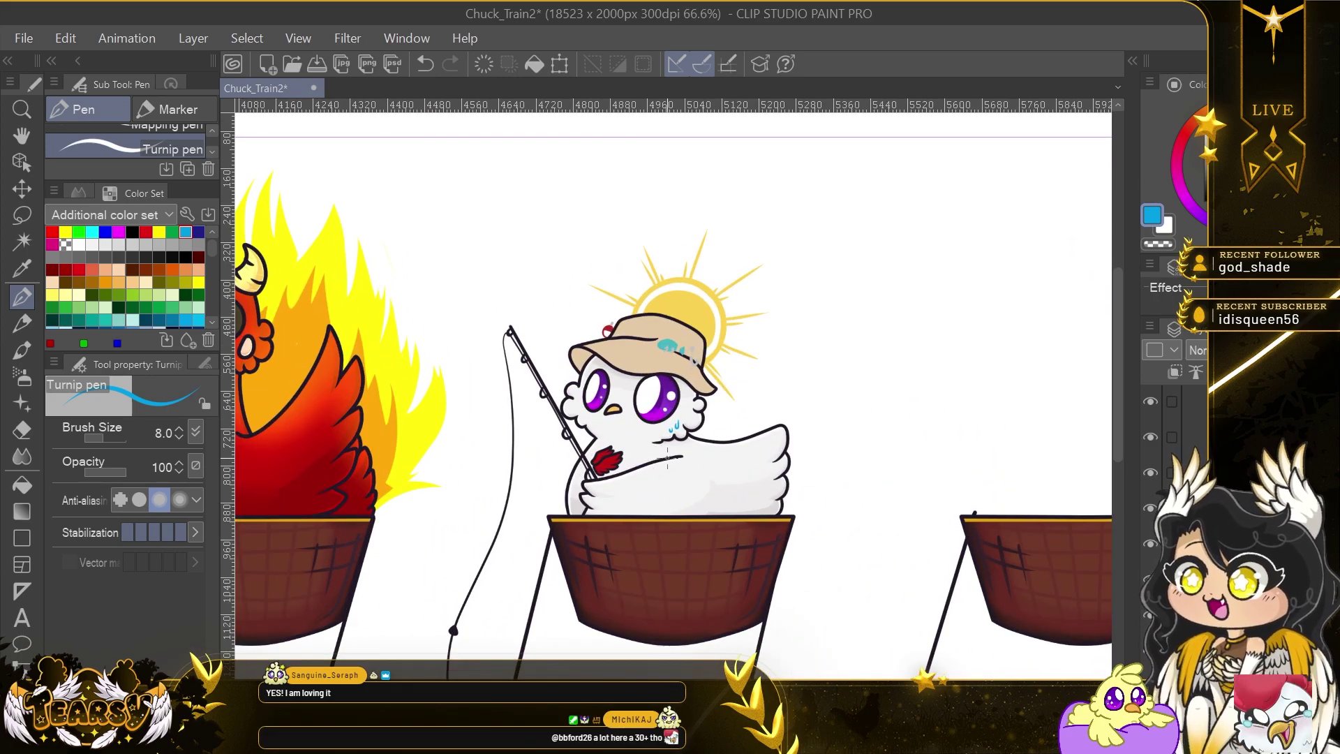
scroll(632, 488, up, 3)
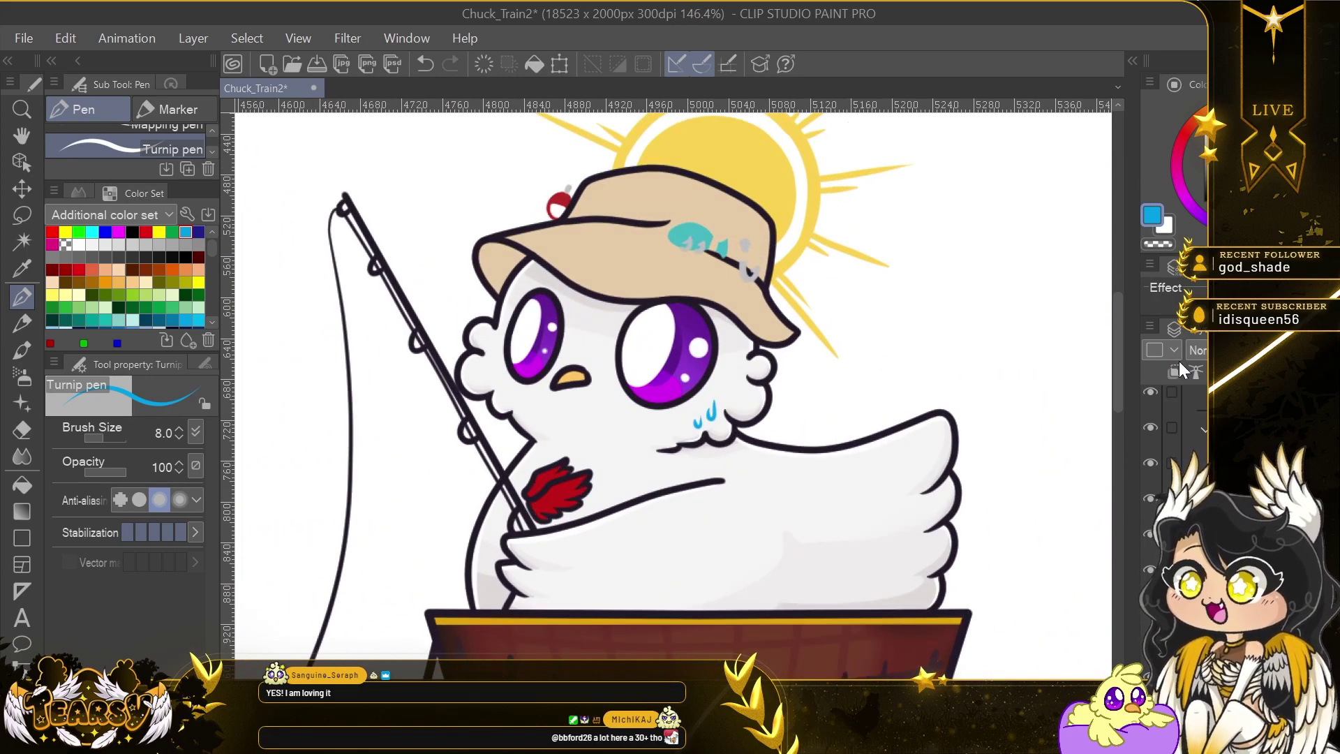
scroll(598, 499, up, 3)
alt+click(531, 466)
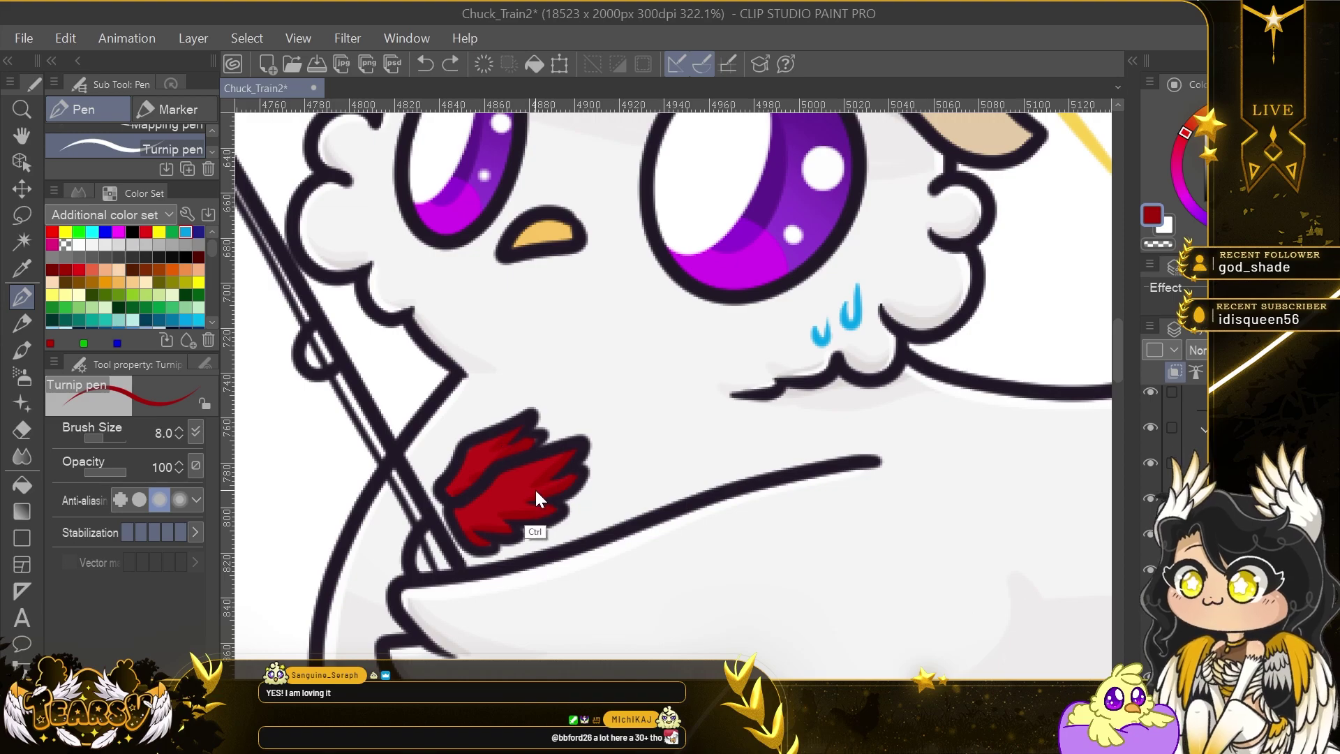
double_click(1152, 215)
drag(326, 299, 352, 322)
click(607, 212)
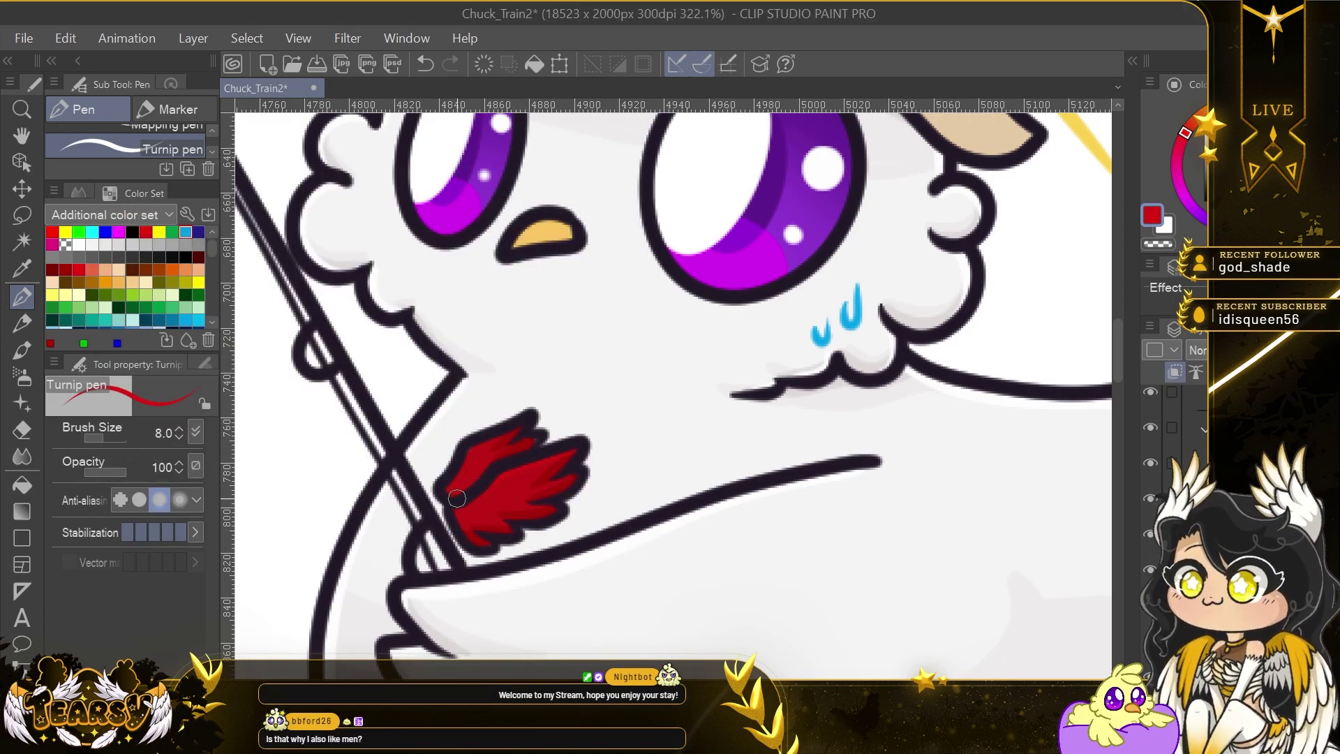
key(ctrl+z)
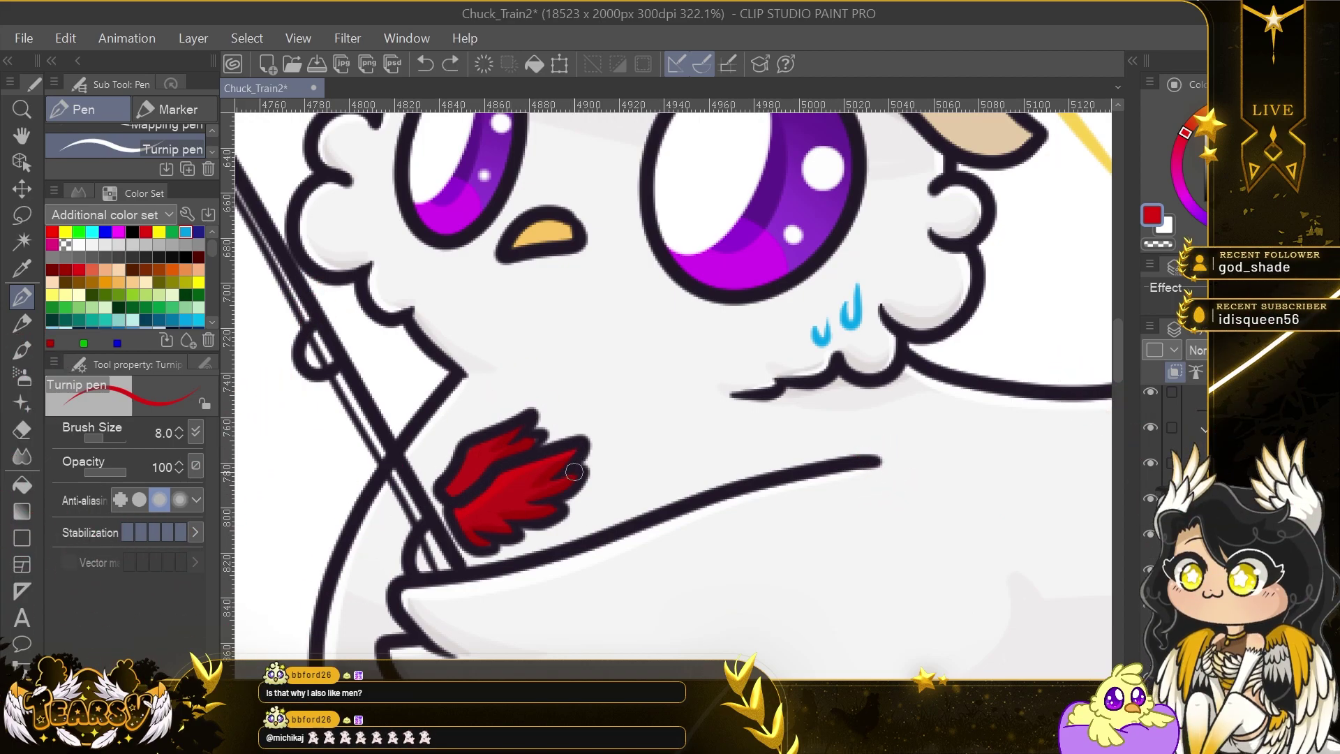
drag(579, 466, 561, 480)
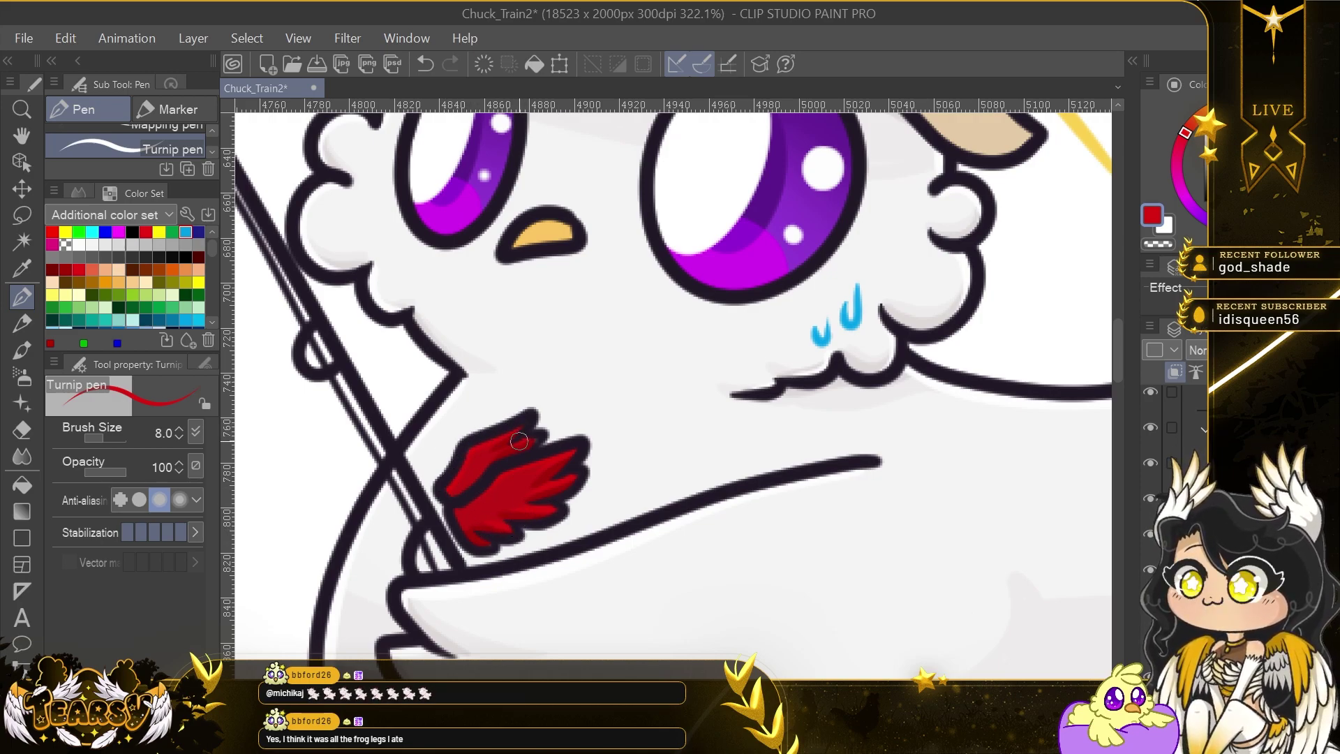
Sample the dark red from the wings at the chick's chest and refine their feather shading with the Turnip pen.
scroll(513, 538, down, 7)
scroll(510, 537, up, 4)
alt+click(507, 499)
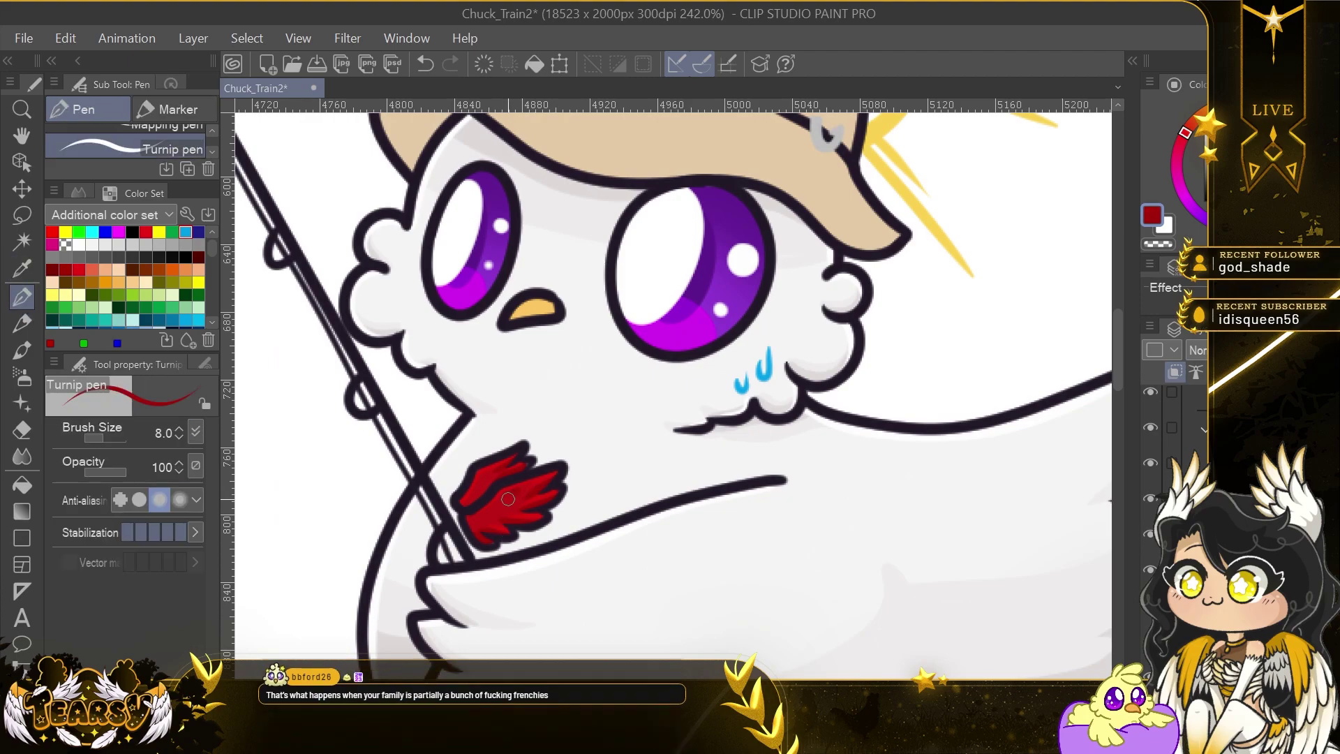
scroll(482, 493, down, 3)
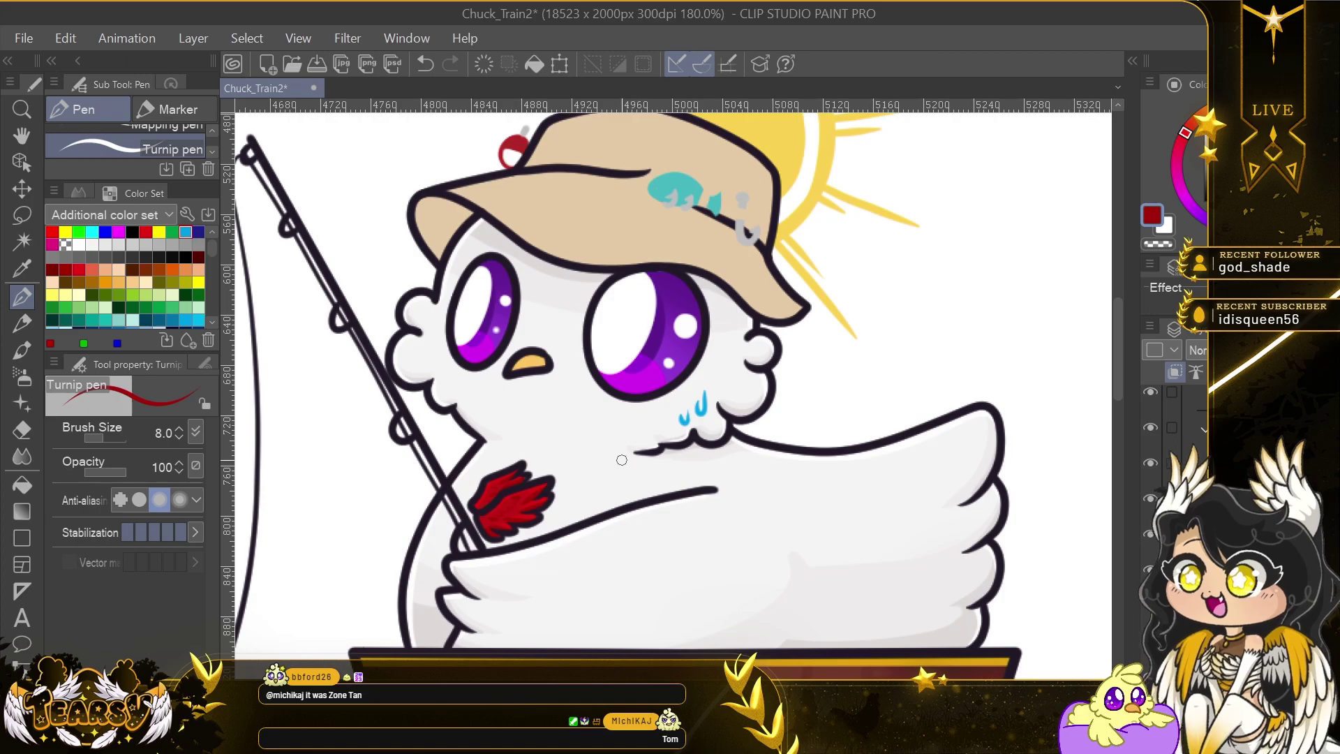
scroll(620, 462, up, 3)
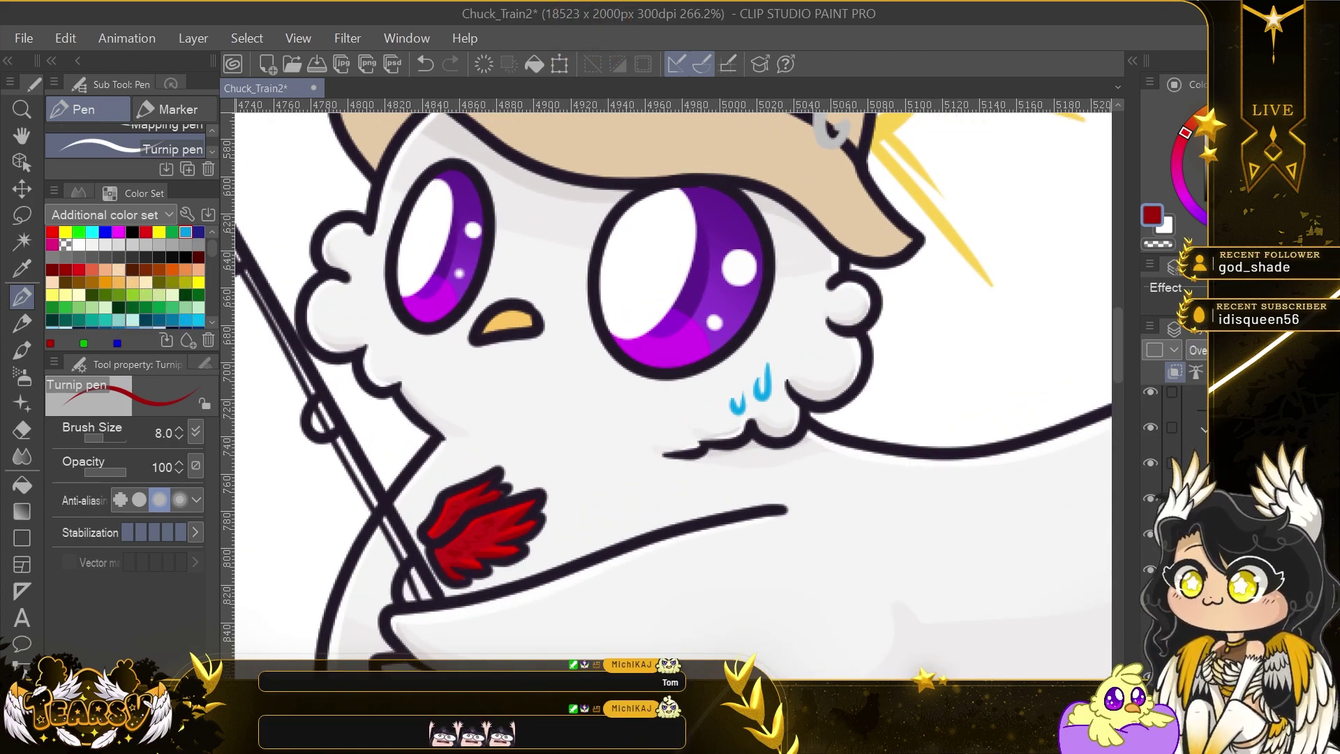
scroll(693, 345, down, 2)
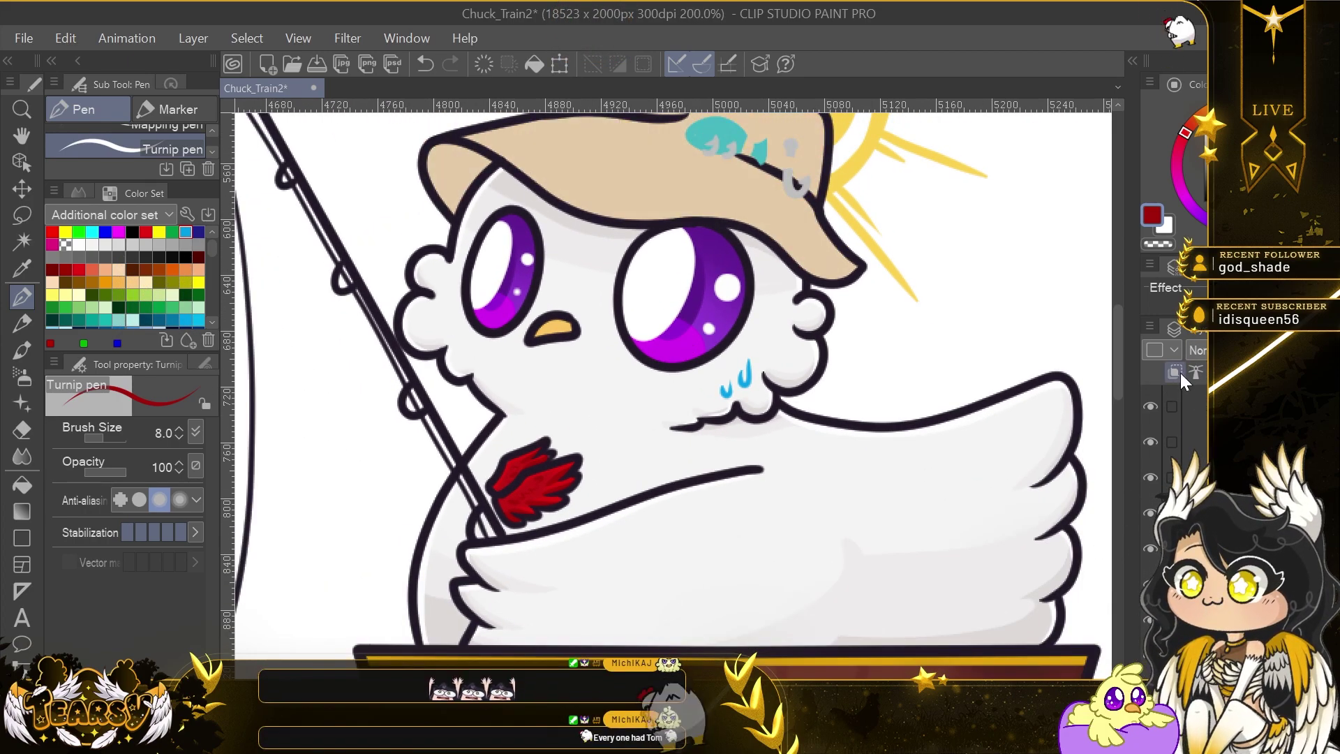
scroll(596, 501, down, 2)
Sample the beak's light orange and paint light and dark shading strokes on the beak with the Turnip pen.
click(22, 267)
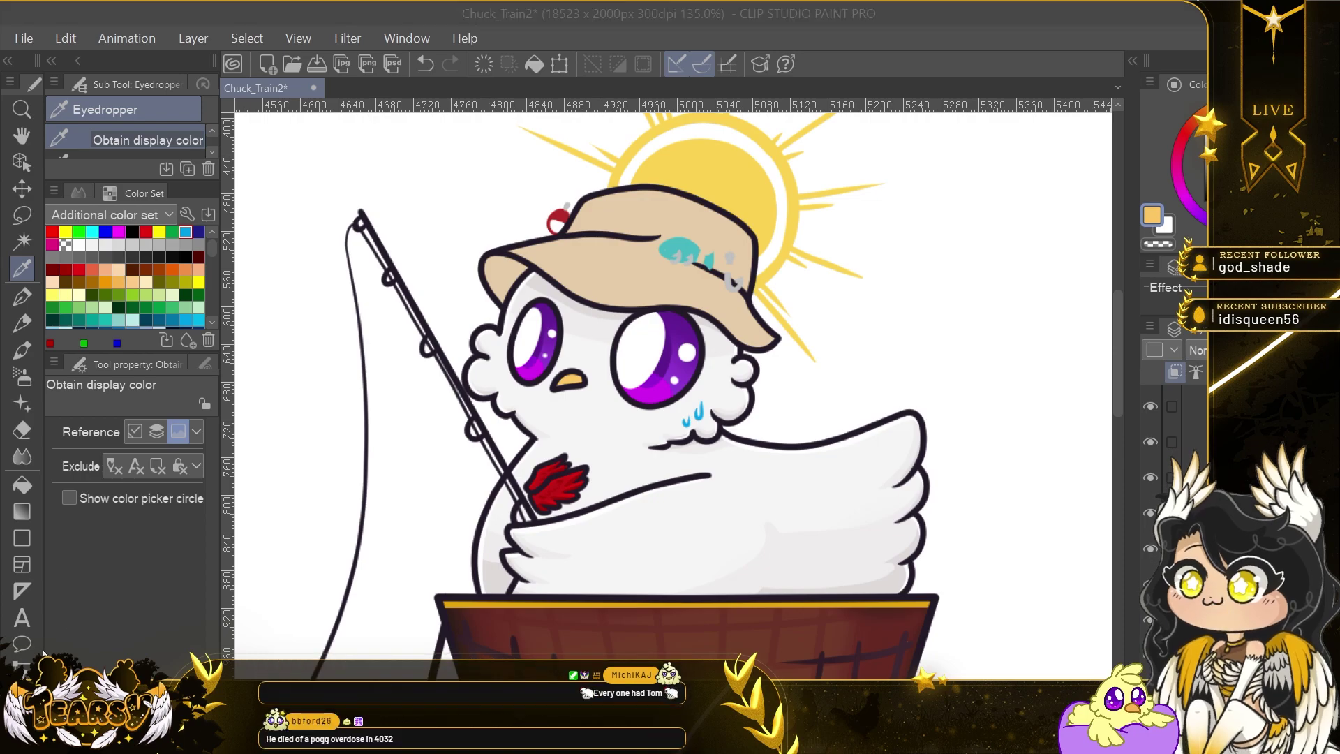
double_click(18, 695)
click(289, 301)
click(607, 212)
scroll(501, 399, up, 4)
scroll(624, 370, up, 1)
key(p)
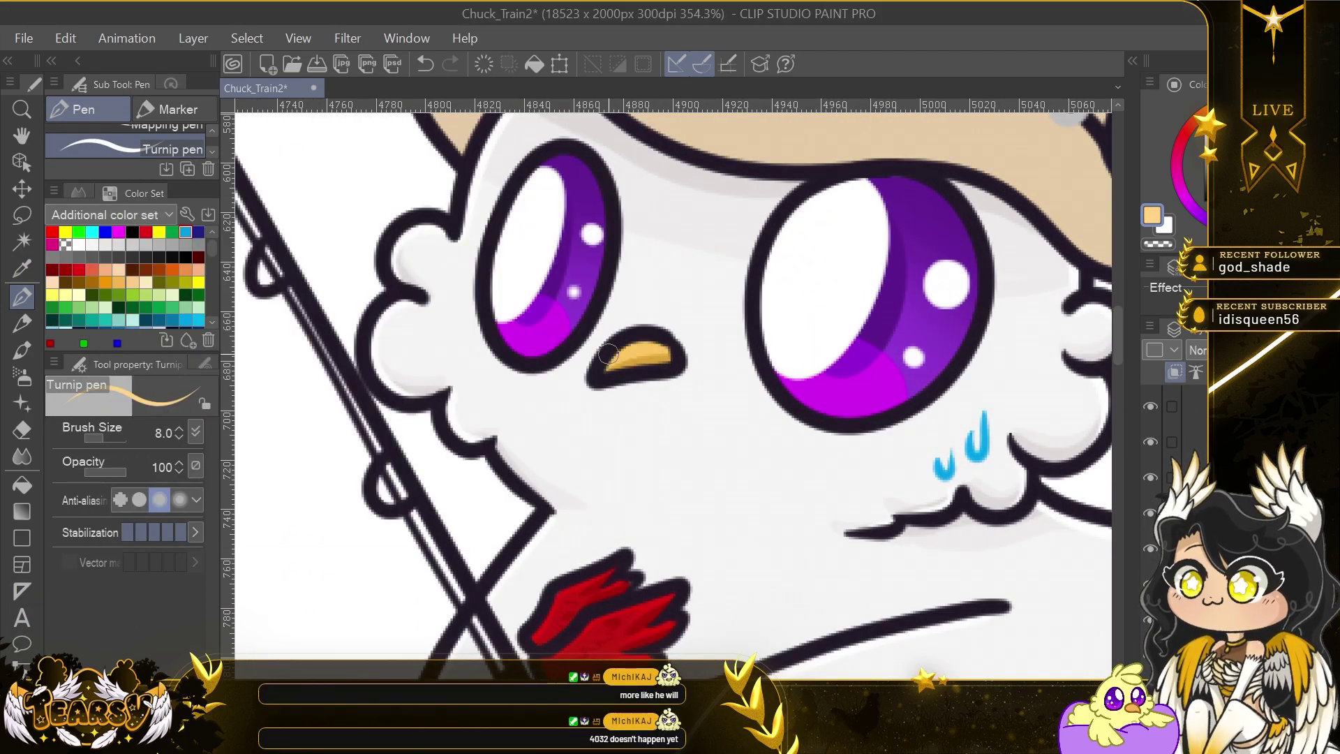
scroll(757, 385, down, 5)
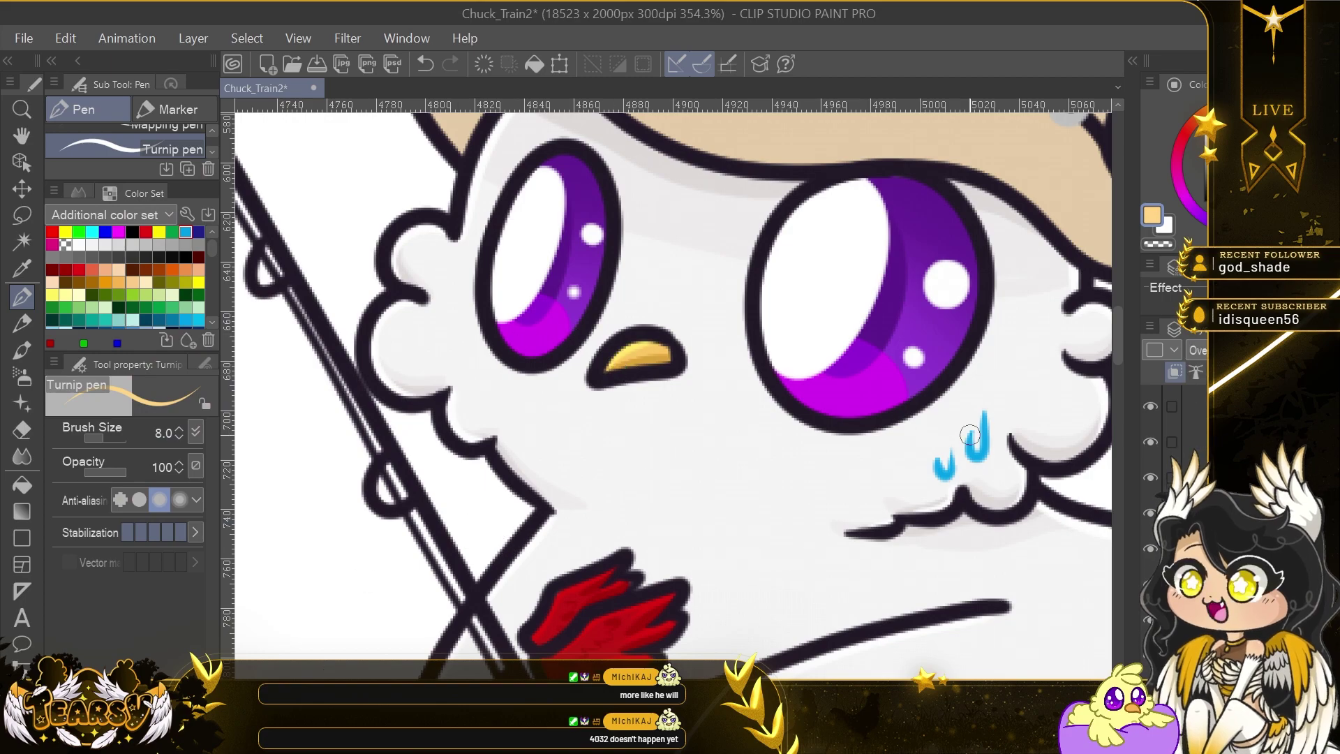
Identify the hat's color layer by switching layer visibility off and on, and select it.
scroll(1150, 459, down, 3)
click(1150, 461)
click(1150, 461)
click(1150, 498)
click(1150, 499)
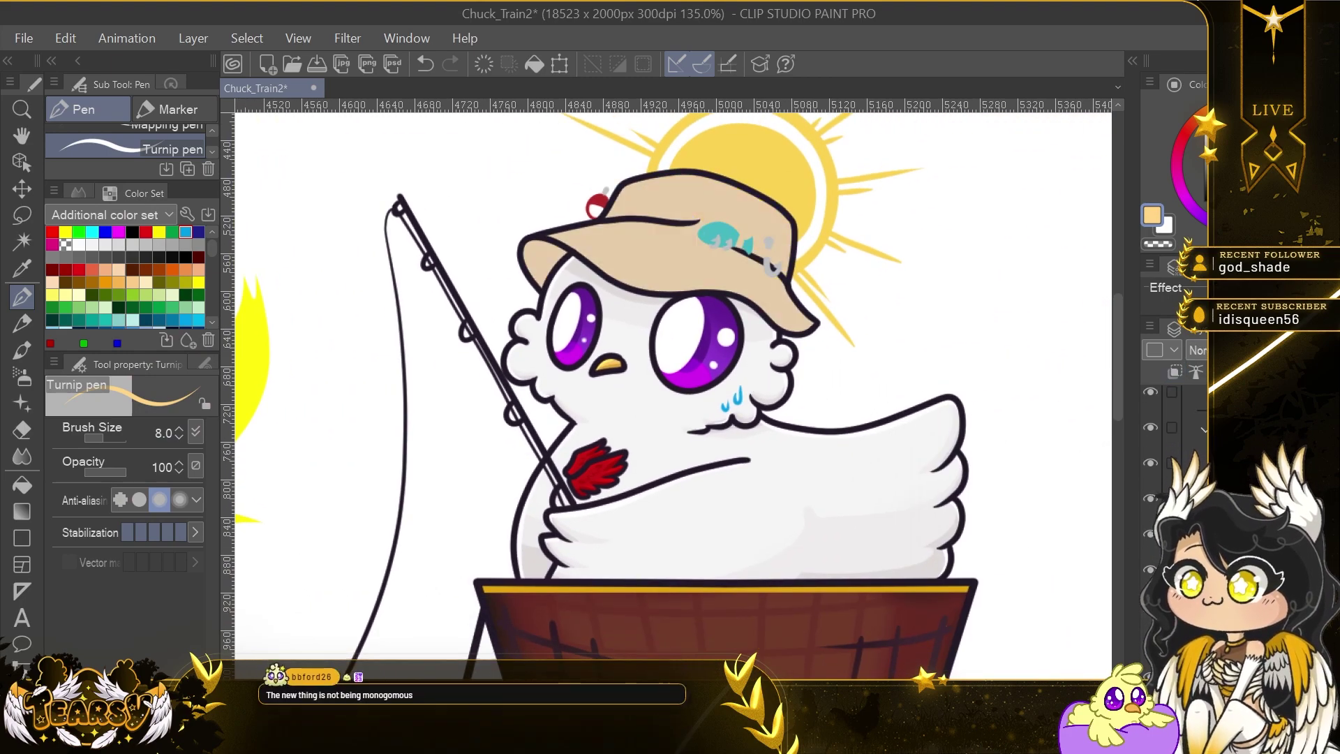
click(1190, 498)
Sample a darker tan from the hat and fill the inner underside of its brim with that color.
click(21, 268)
click(558, 253)
double_click(39, 628)
click(608, 202)
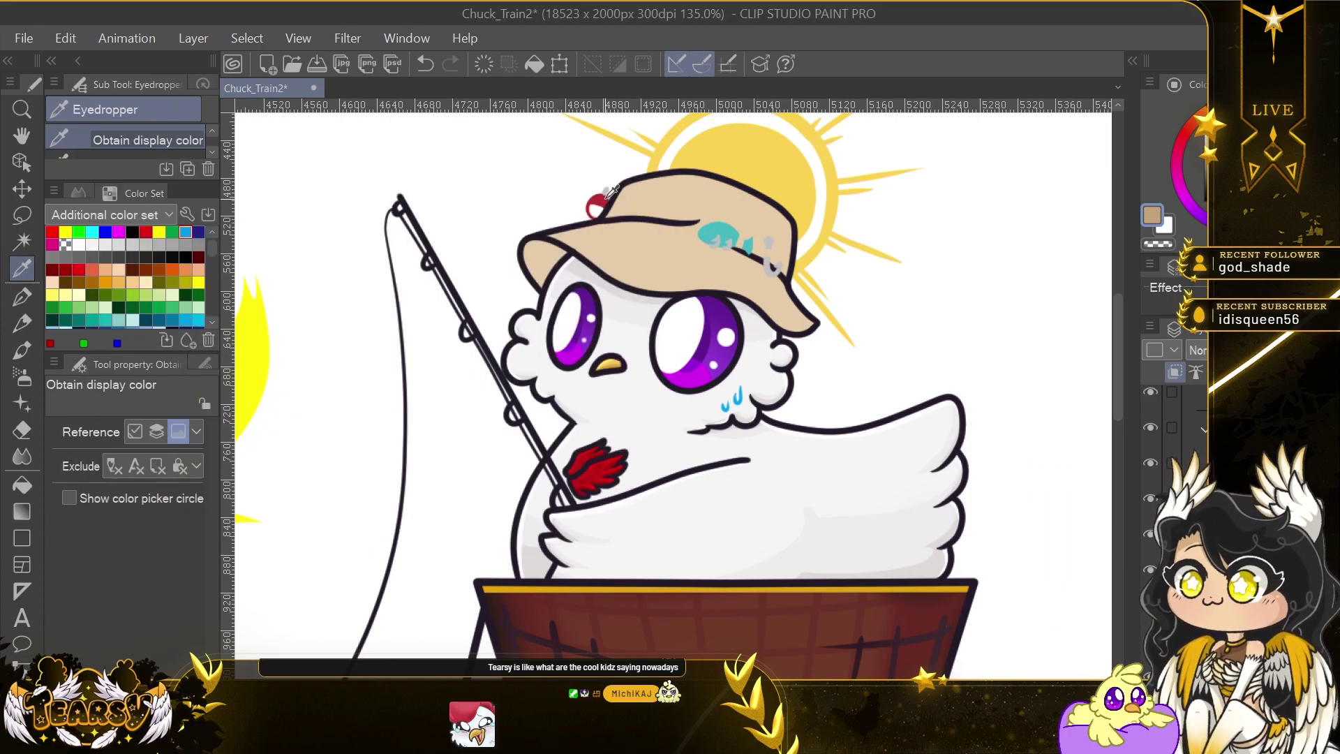
scroll(739, 179, up, 4)
click(23, 300)
mouse_move(351, 390)
mouse_down()
mouse_move(376, 308)
mouse_move(350, 392)
mouse_up()
key(g)
click(352, 343)
key(p)
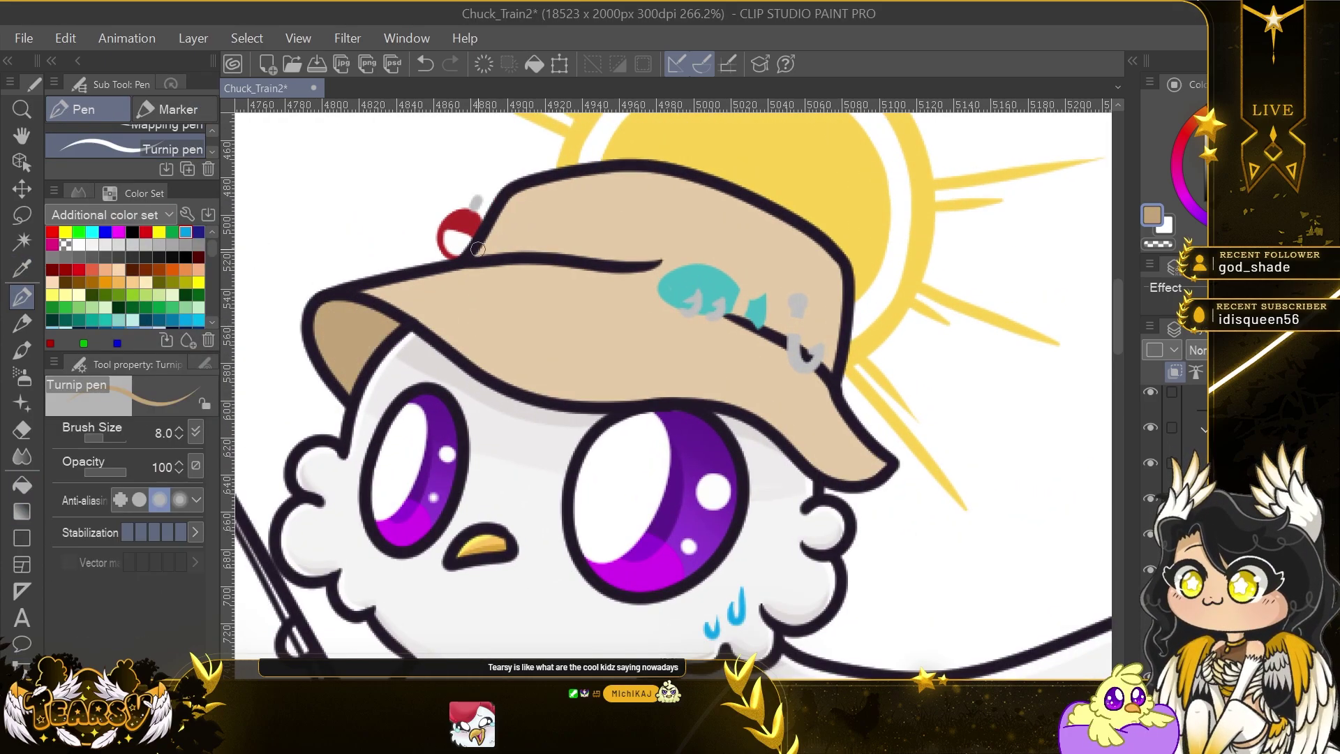
Paint darker tan shadows on the sun-side edge of the hat's crown and along its base above the brim.
drag(478, 256, 633, 199)
key(ctrl+z)
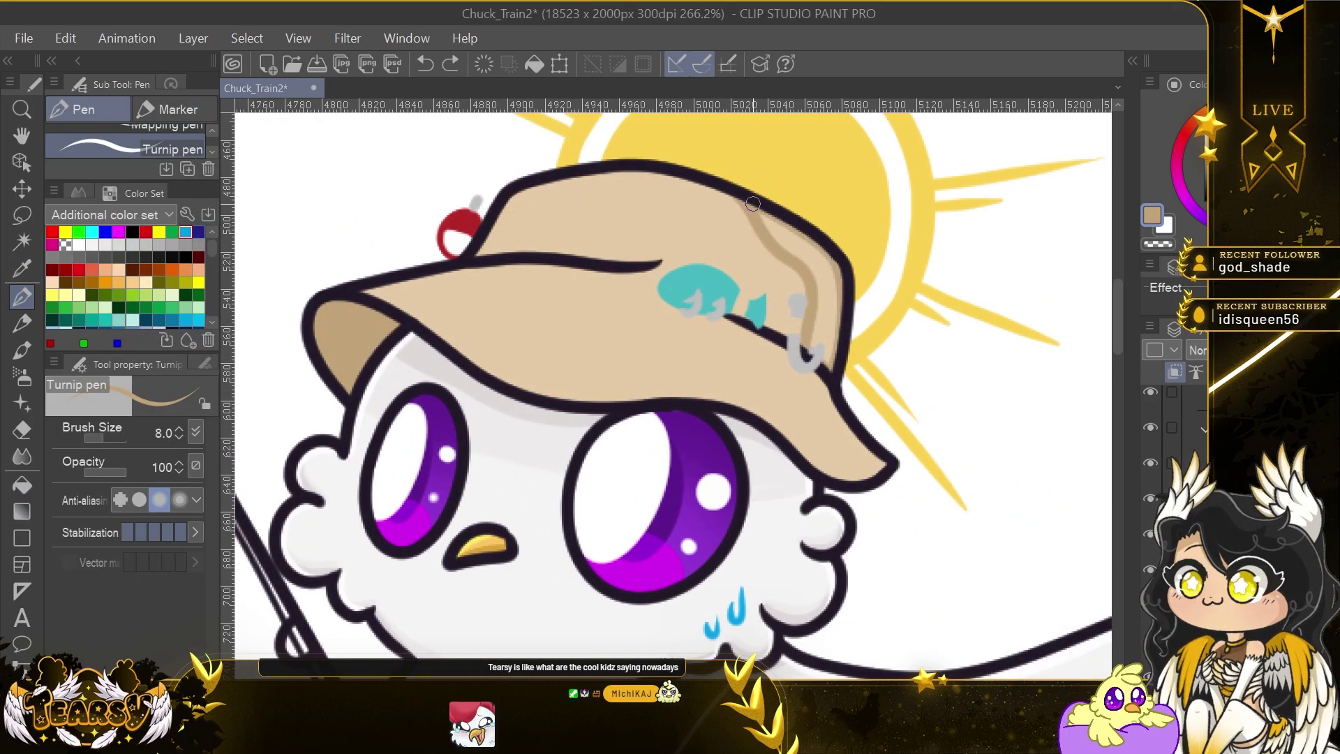
click(757, 210)
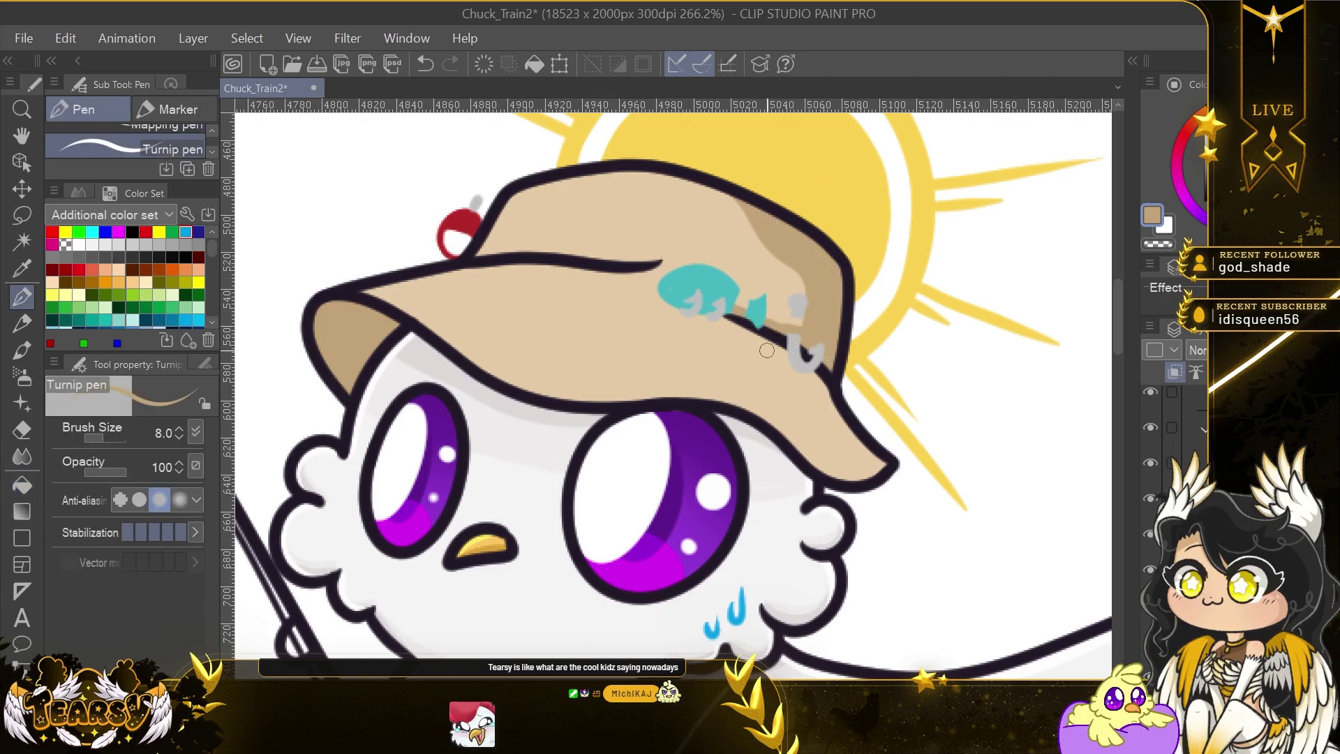
drag(482, 246, 674, 249)
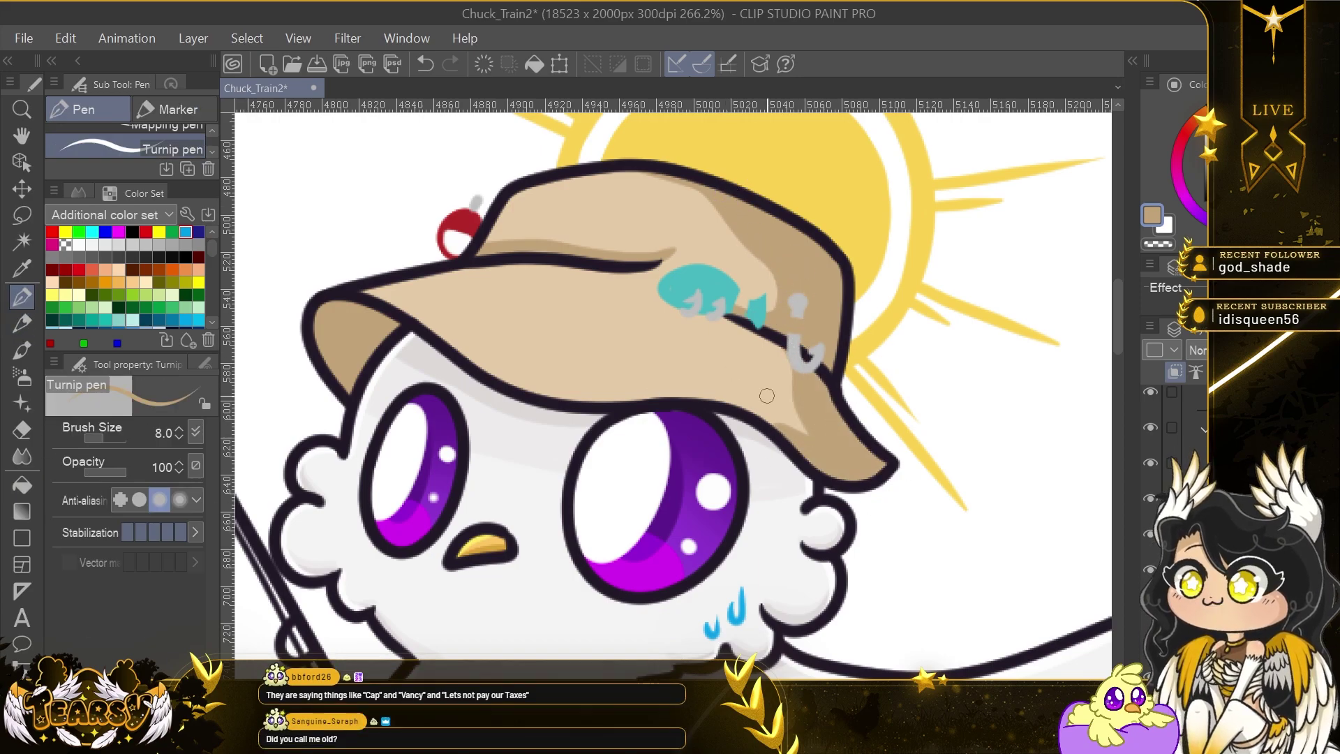
Outline and fill a darker tan shadow along the hat brim's lower edge, adding fold strokes near the fish.
mouse_move(803, 362)
mouse_down()
mouse_move(788, 425)
mouse_move(538, 370)
mouse_up()
click(22, 485)
click(601, 392)
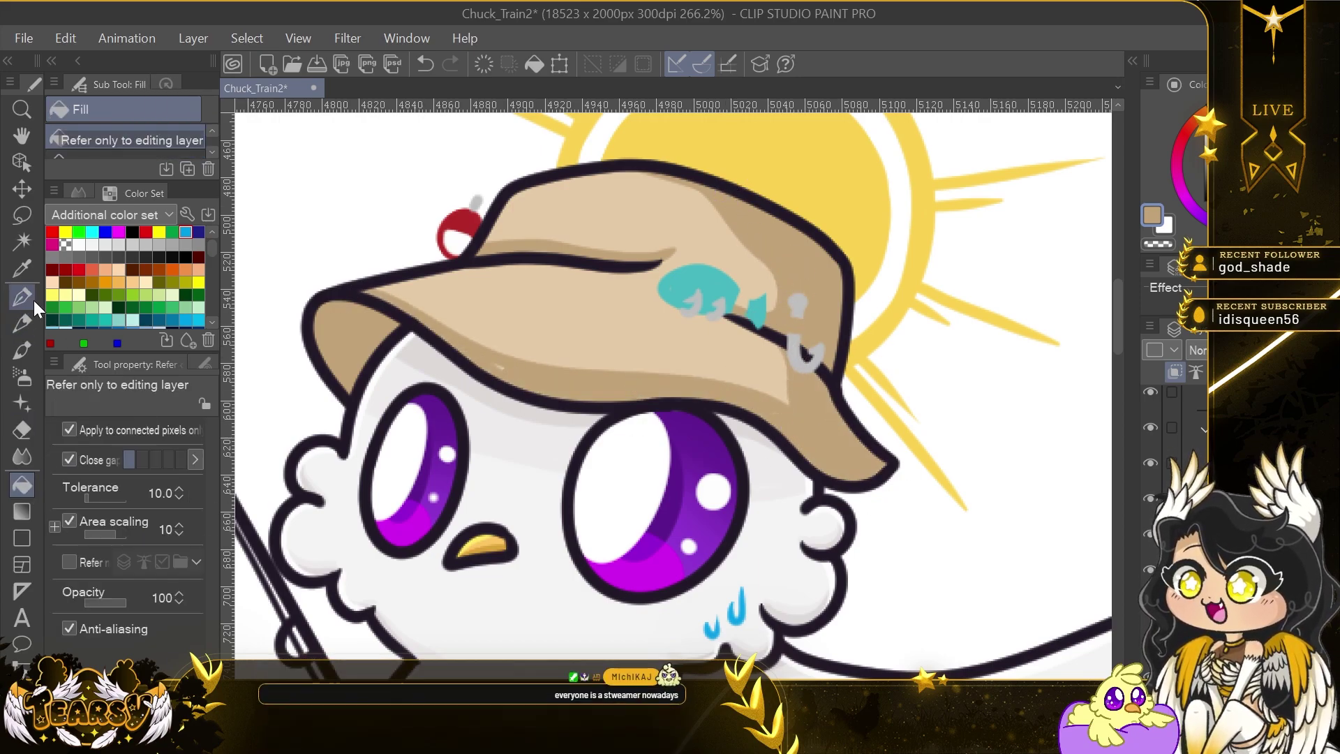
click(24, 297)
drag(381, 289, 799, 409)
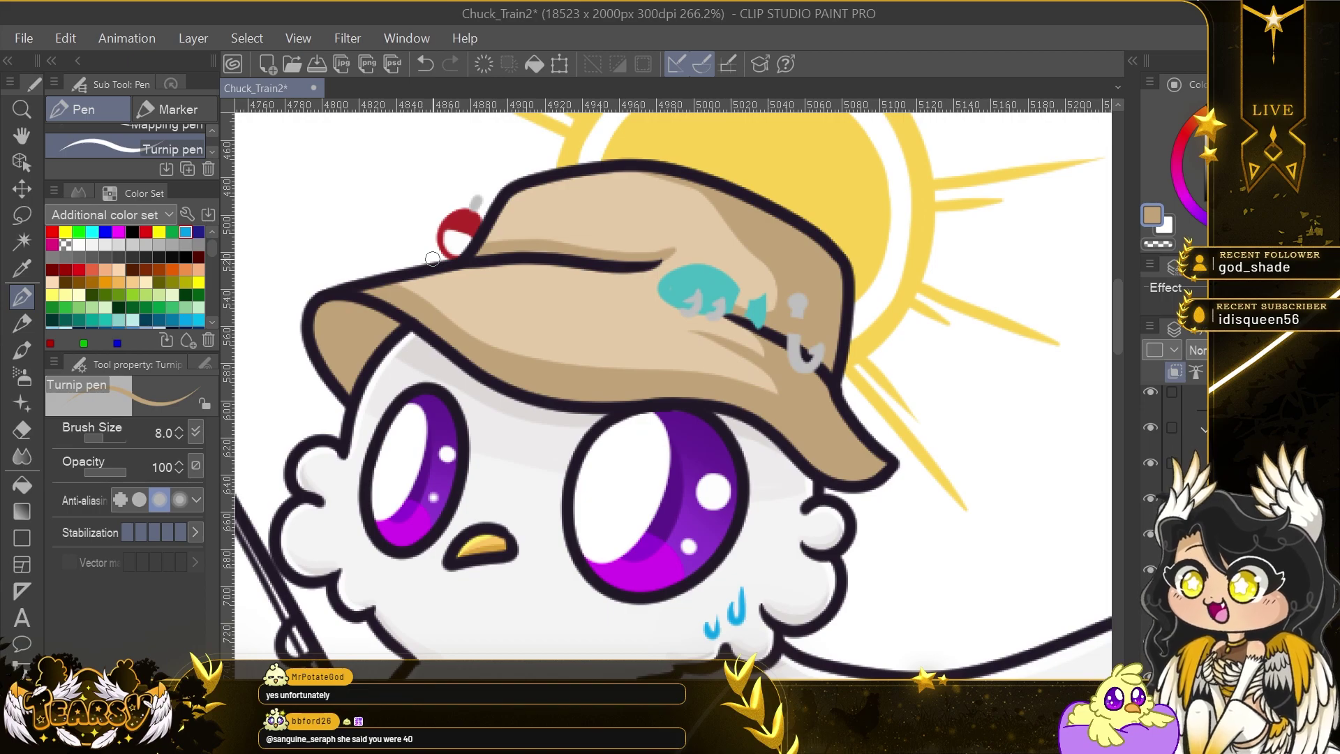
Shade the crown edge beside the bobber and trim the brim's shadow with the Hard eraser.
drag(508, 242, 511, 195)
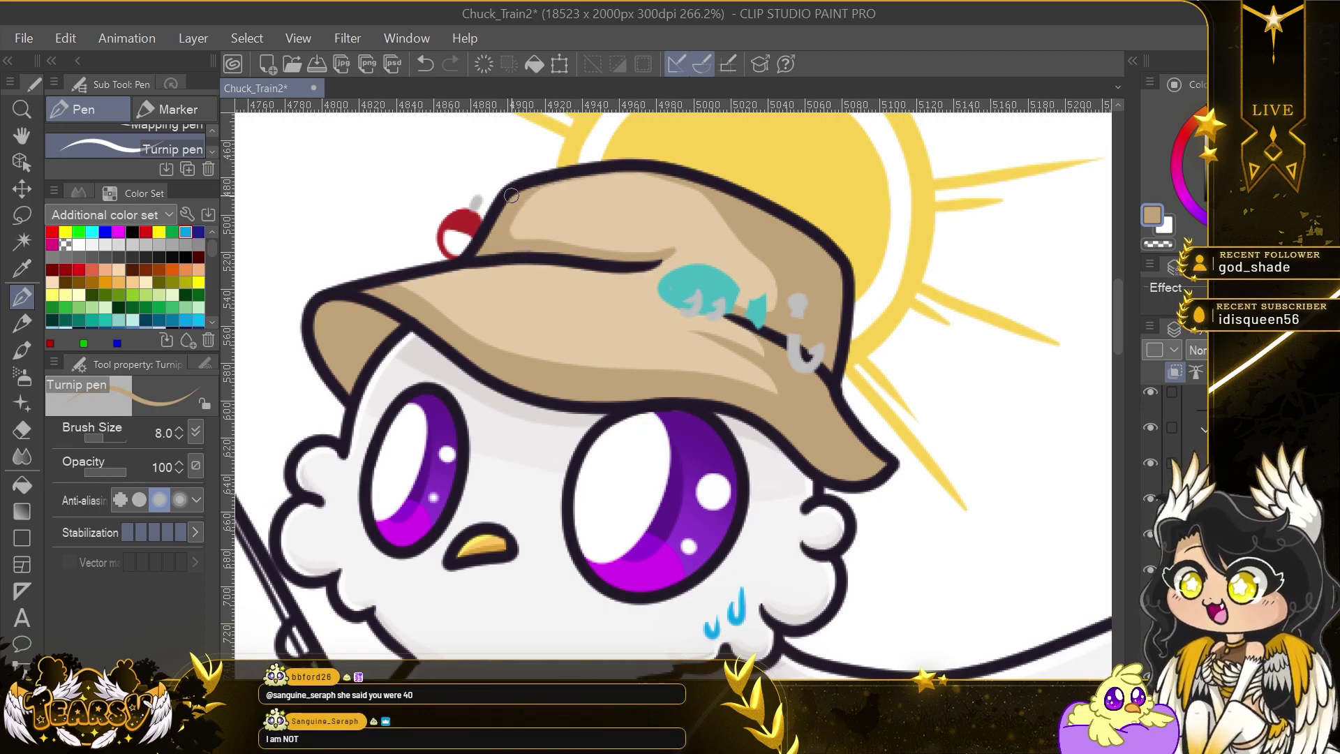
key(ctrl+z)
key(g)
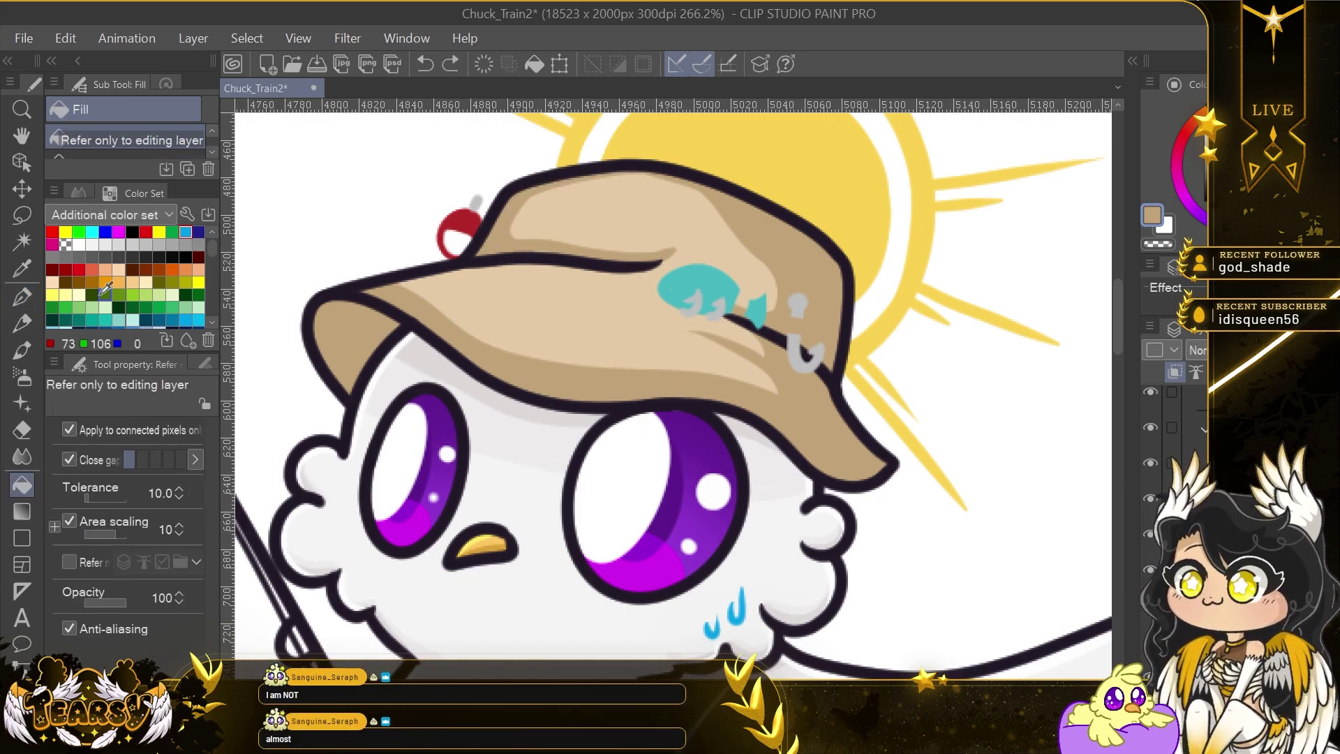
key(e)
key(p)
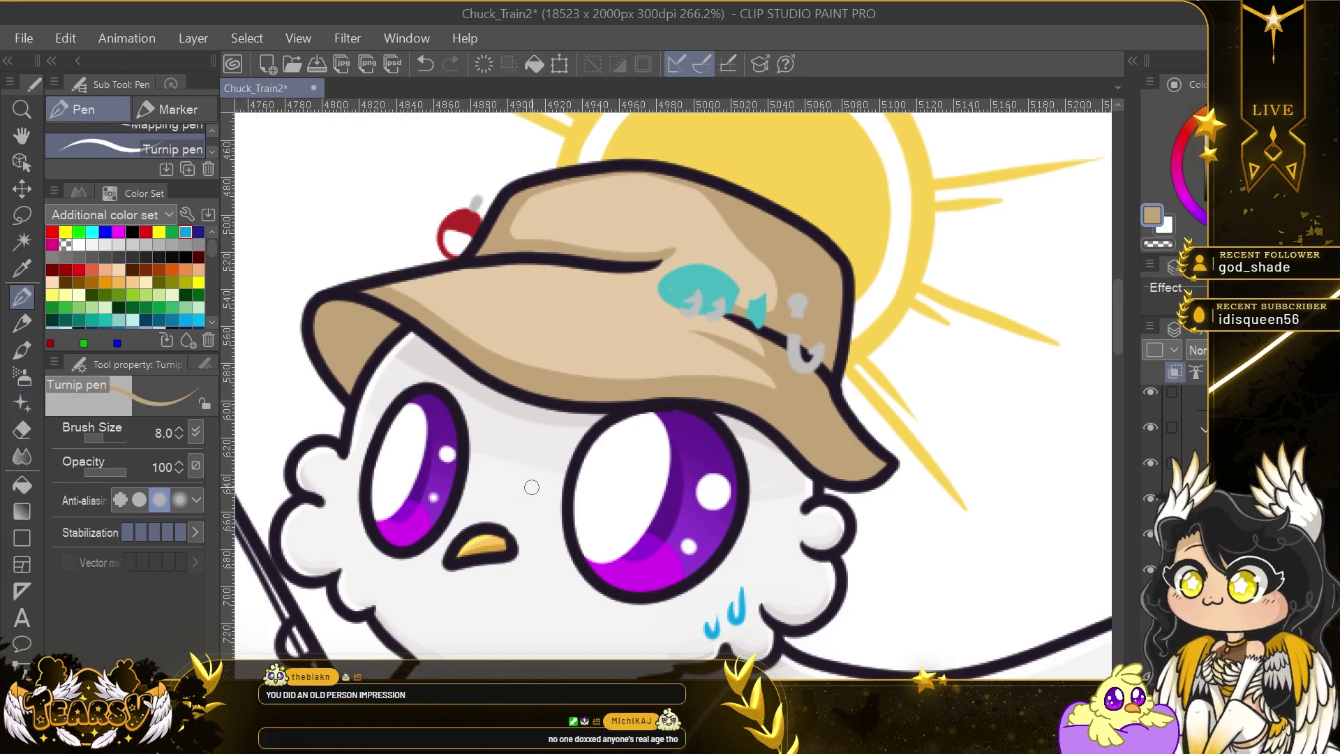
key(e)
drag(358, 271, 766, 381)
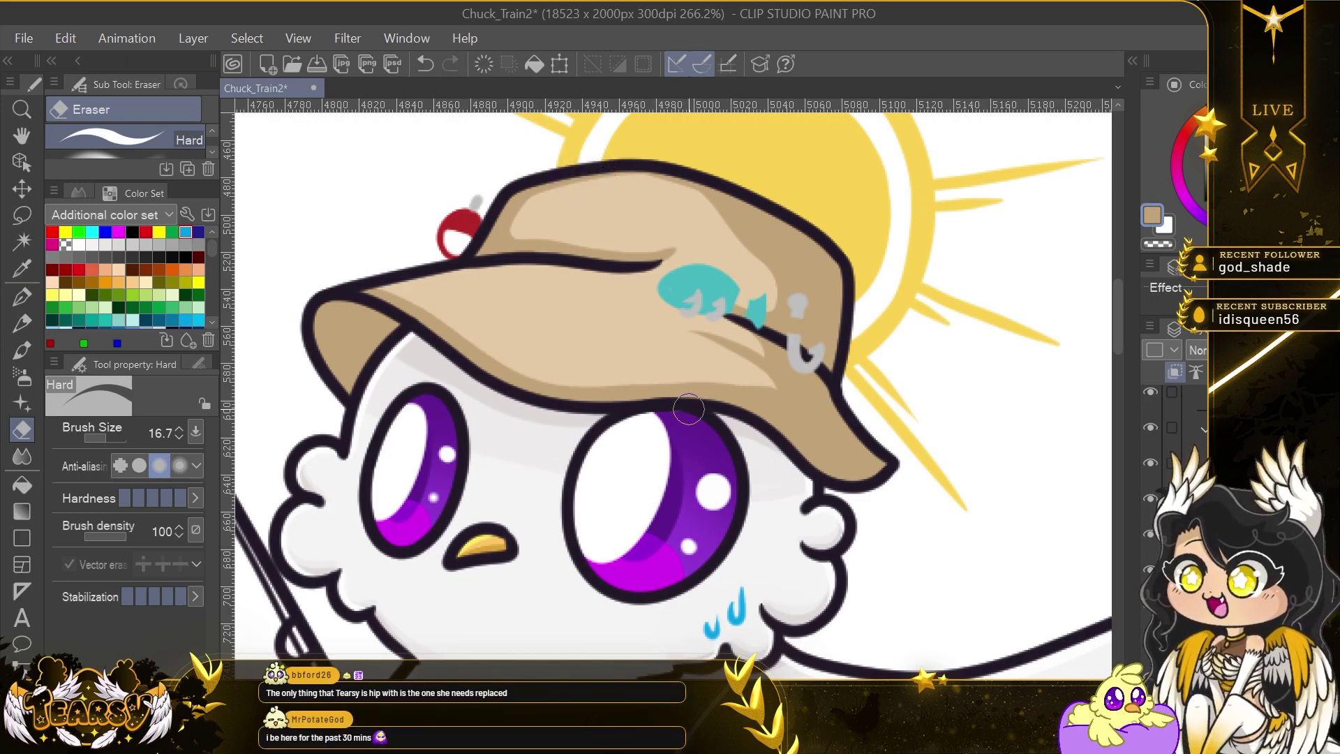
Brush soft tan shading over the hat's crown and brim to blend the shadows.
key(b)
drag(788, 167, 792, 415)
drag(419, 286, 487, 220)
Choose a darker brown and paint deeper shadows on the hat's crown, brim and inner underside with the Turnip pen.
double_click(1151, 215)
key(Return)
click(25, 291)
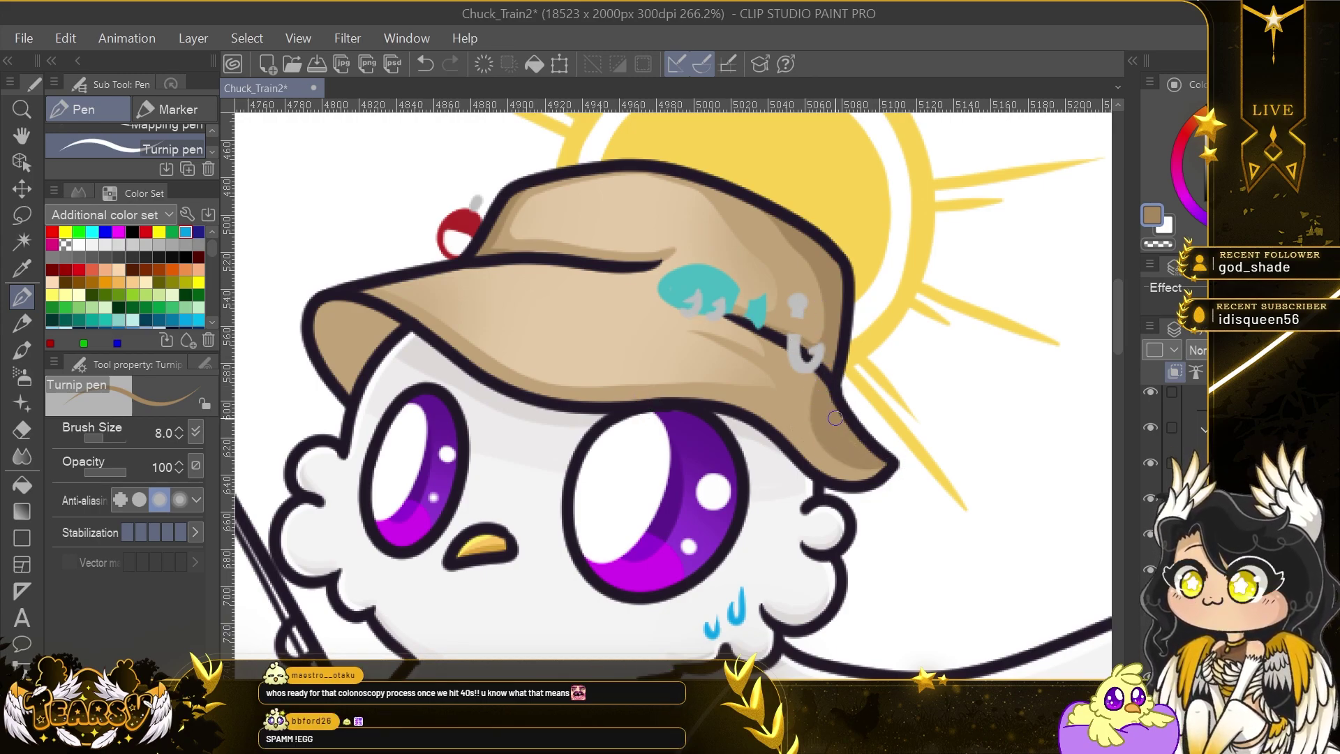
key(ctrl+z)
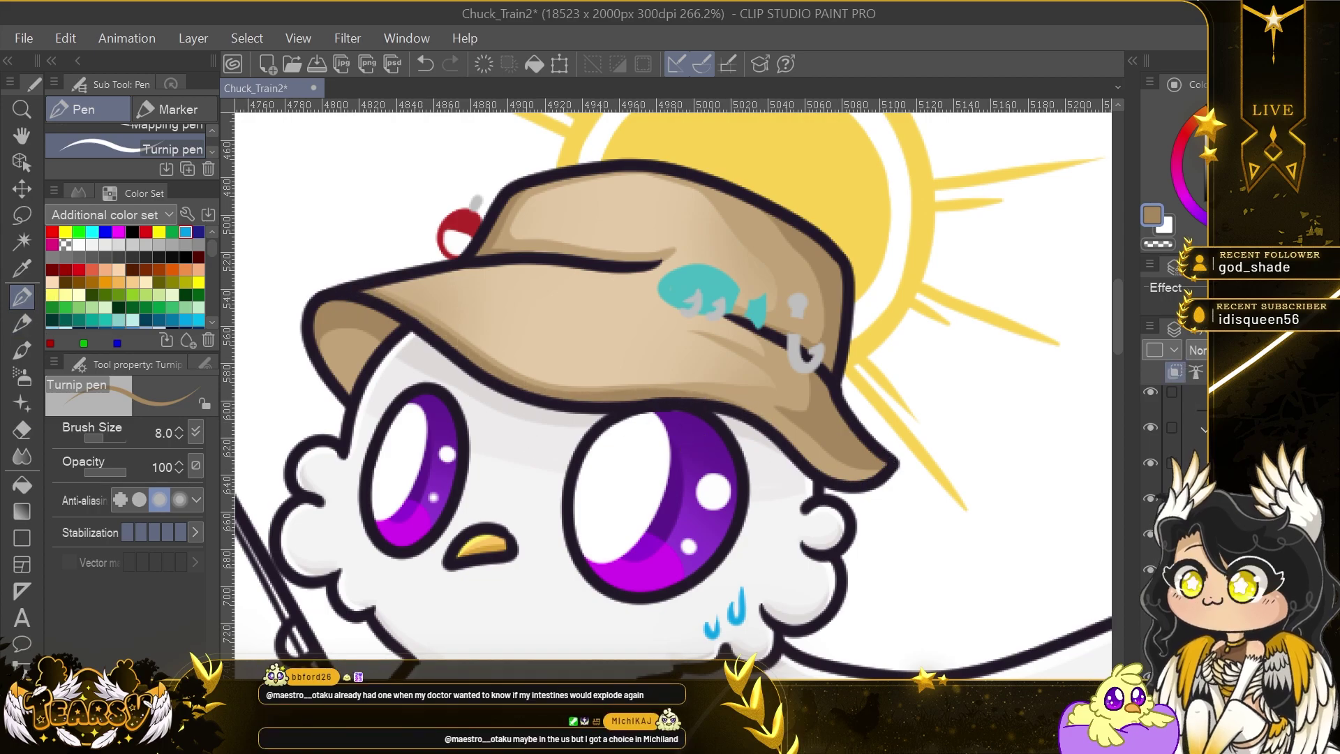
Choose a light peach drawing color for the hat's highlights.
double_click(1152, 215)
click(181, 284)
click(614, 210)
Try light peach stripes running across the hat's crown and brim.
drag(588, 177, 561, 251)
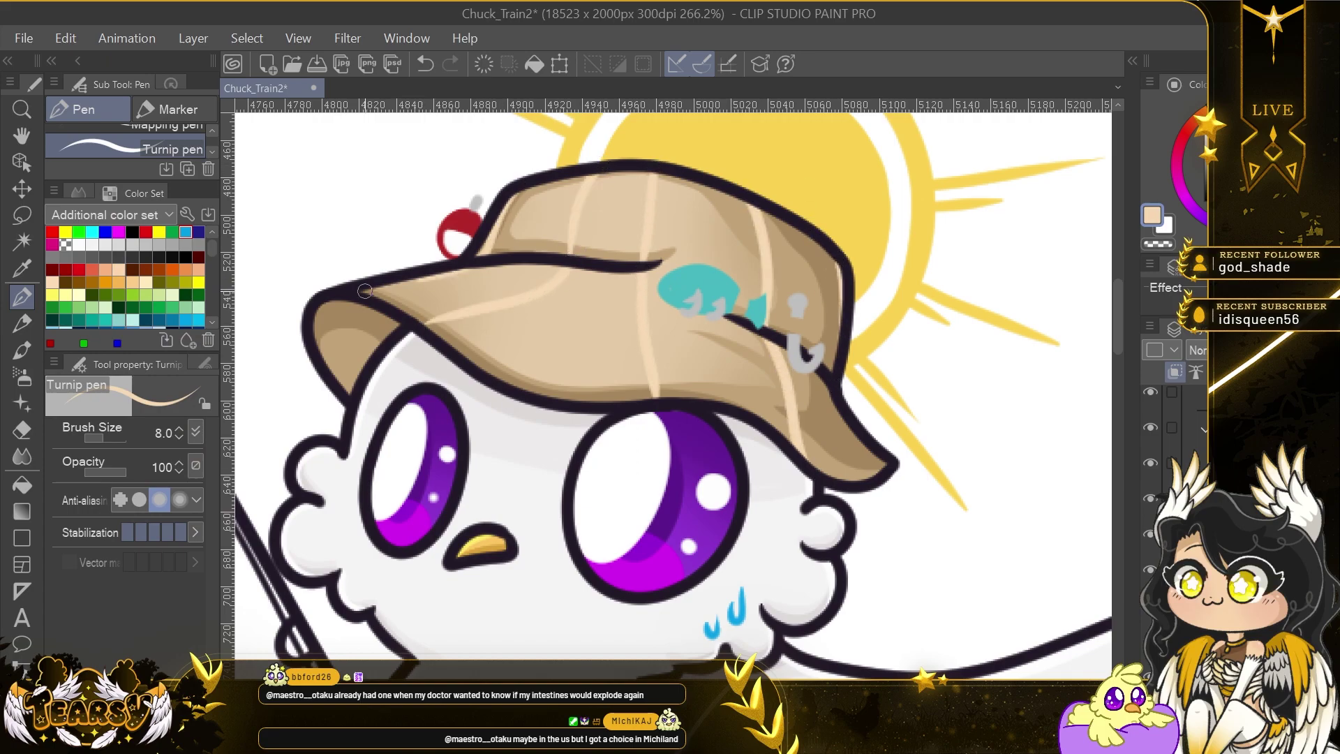
scroll(1197, 350, down, 3)
scroll(729, 417, down, 10)
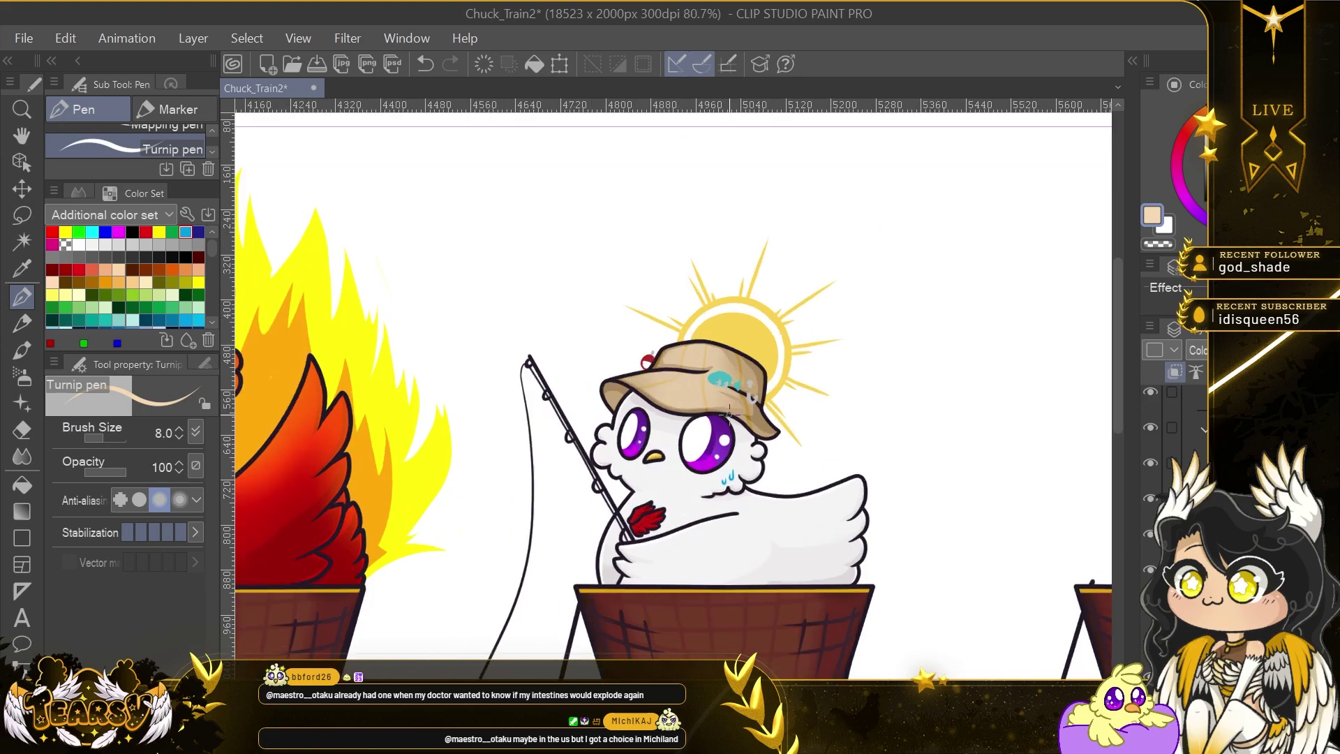
key(Delete)
Draw thin light peach rim highlights along the edges of the hat's crown, brim and inner underside.
click(649, 311)
scroll(630, 271, up, 6)
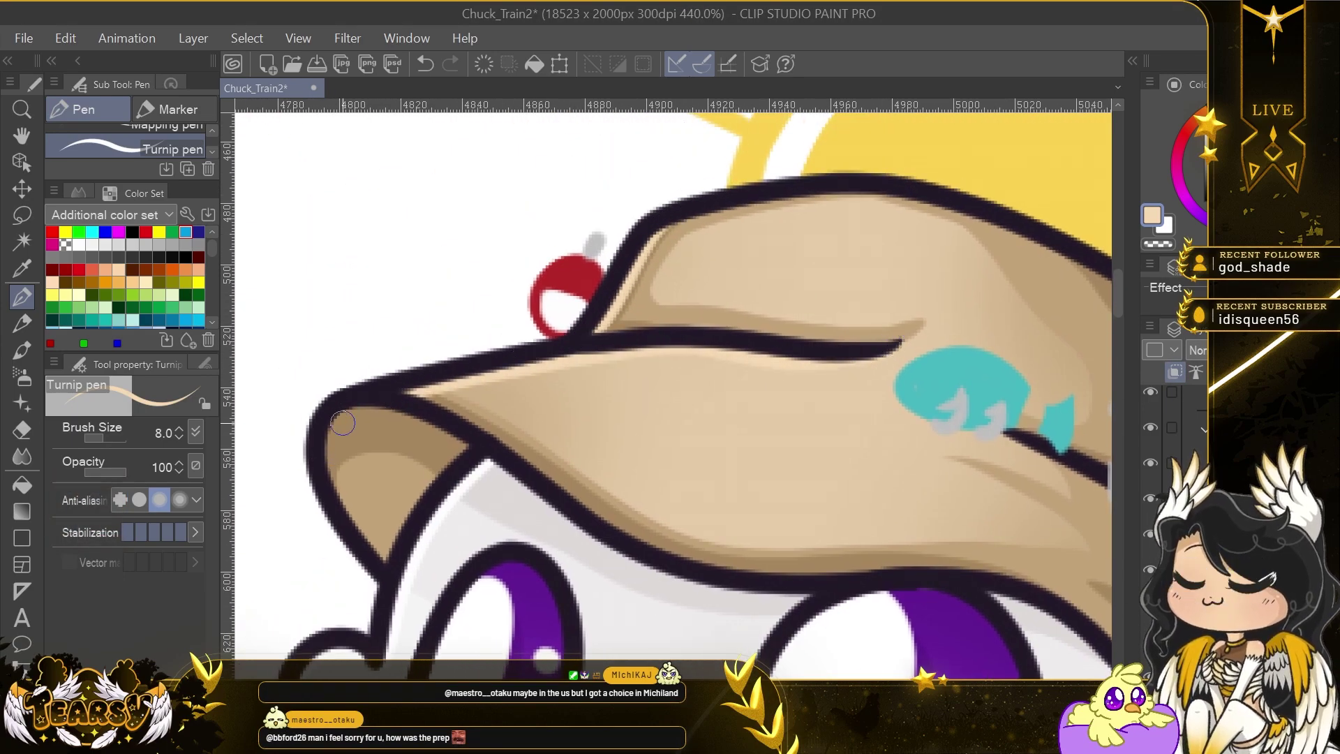
drag(338, 420, 394, 555)
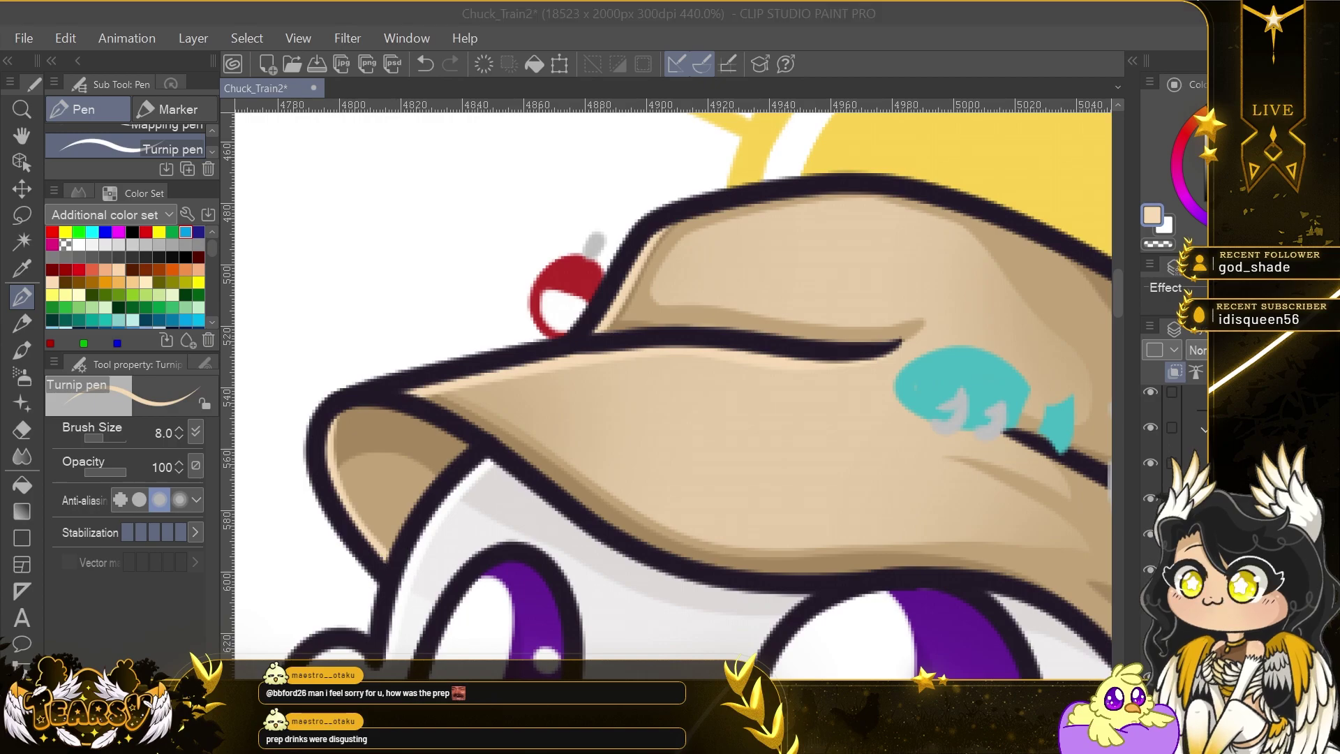
drag(895, 373, 465, 224)
drag(840, 520, 727, 380)
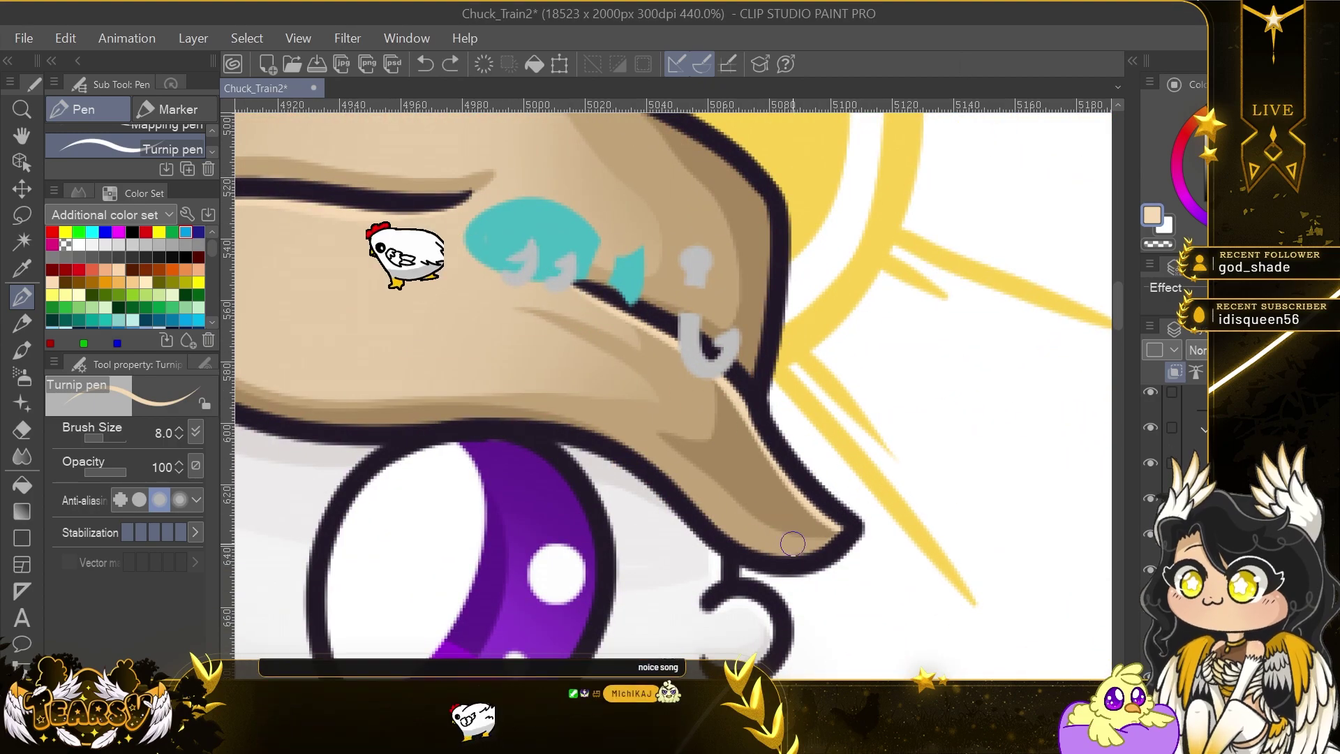
drag(795, 553, 534, 425)
drag(593, 293, 644, 433)
drag(748, 282, 801, 315)
scroll(650, 551, down, 5)
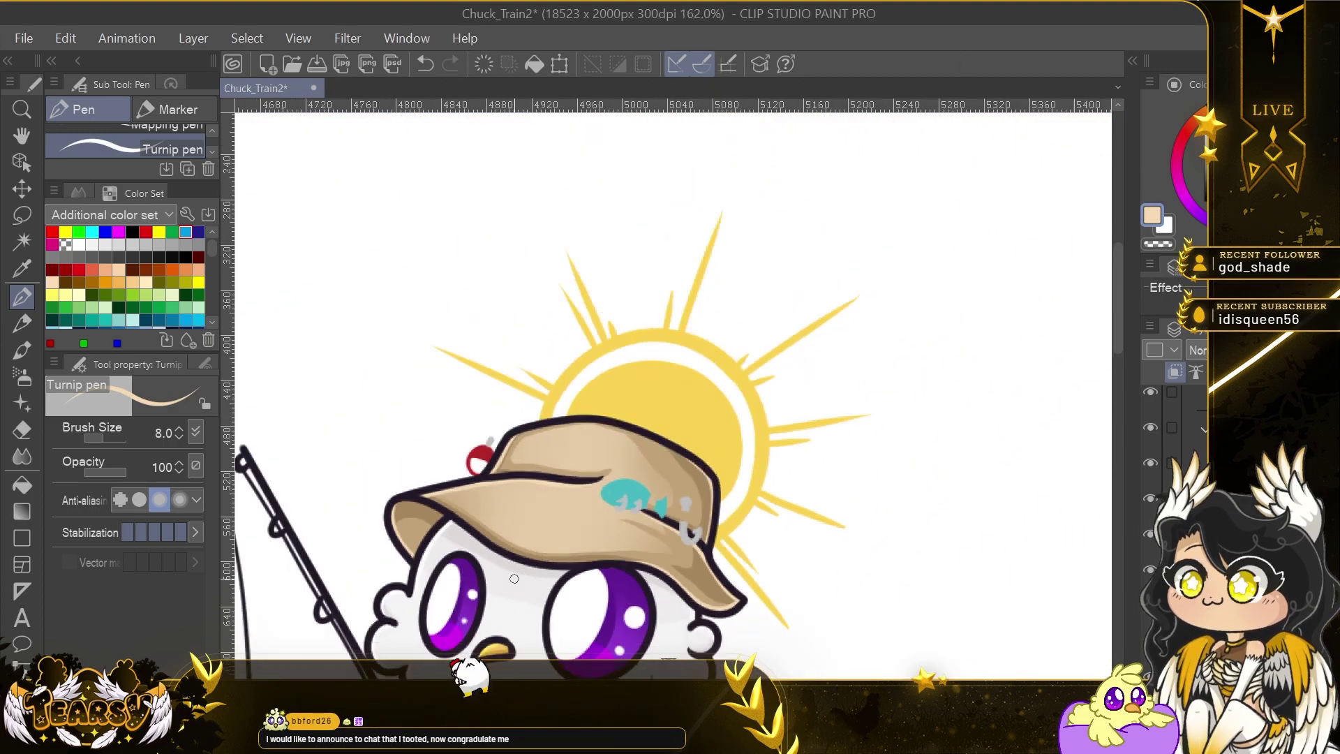
scroll(485, 560, up, 5)
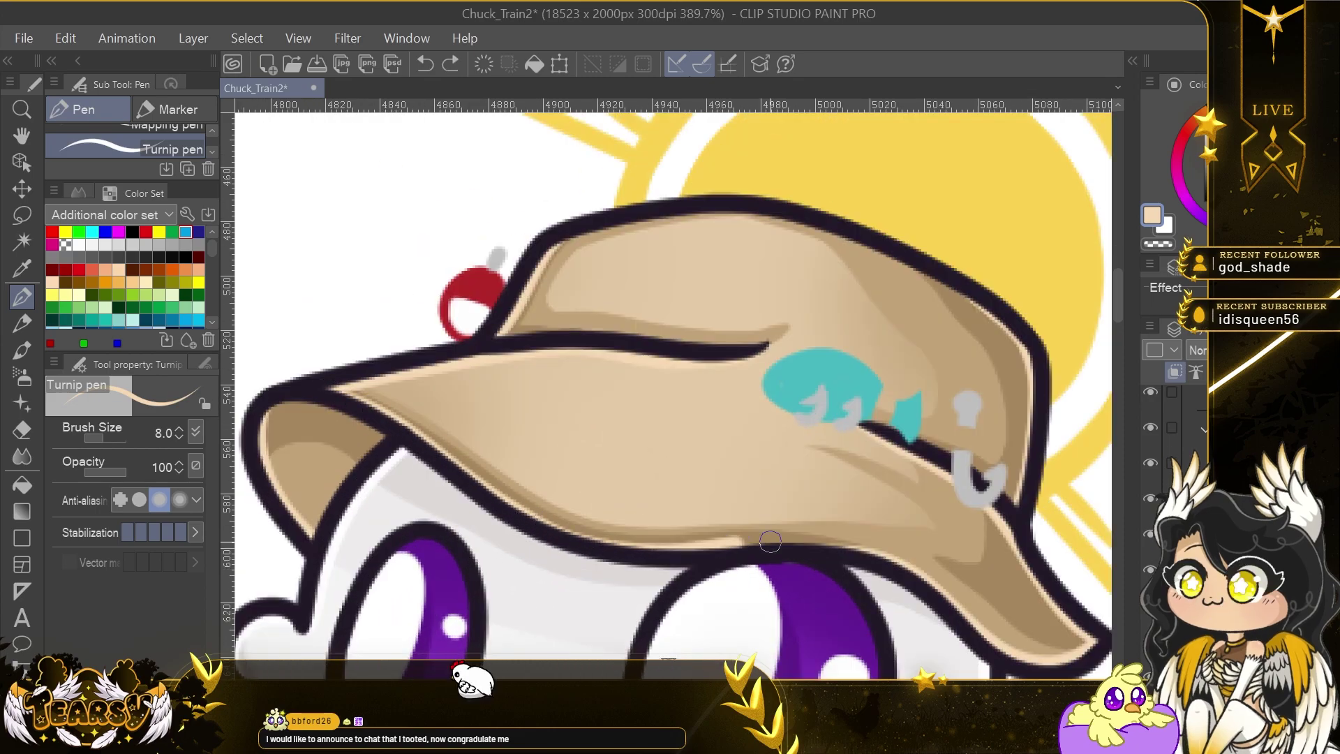
scroll(711, 585, down, 5)
Shade the bobber beside the hat with dark red and set its shading layer's blending mode to Exclusion.
drag(702, 593, 727, 381)
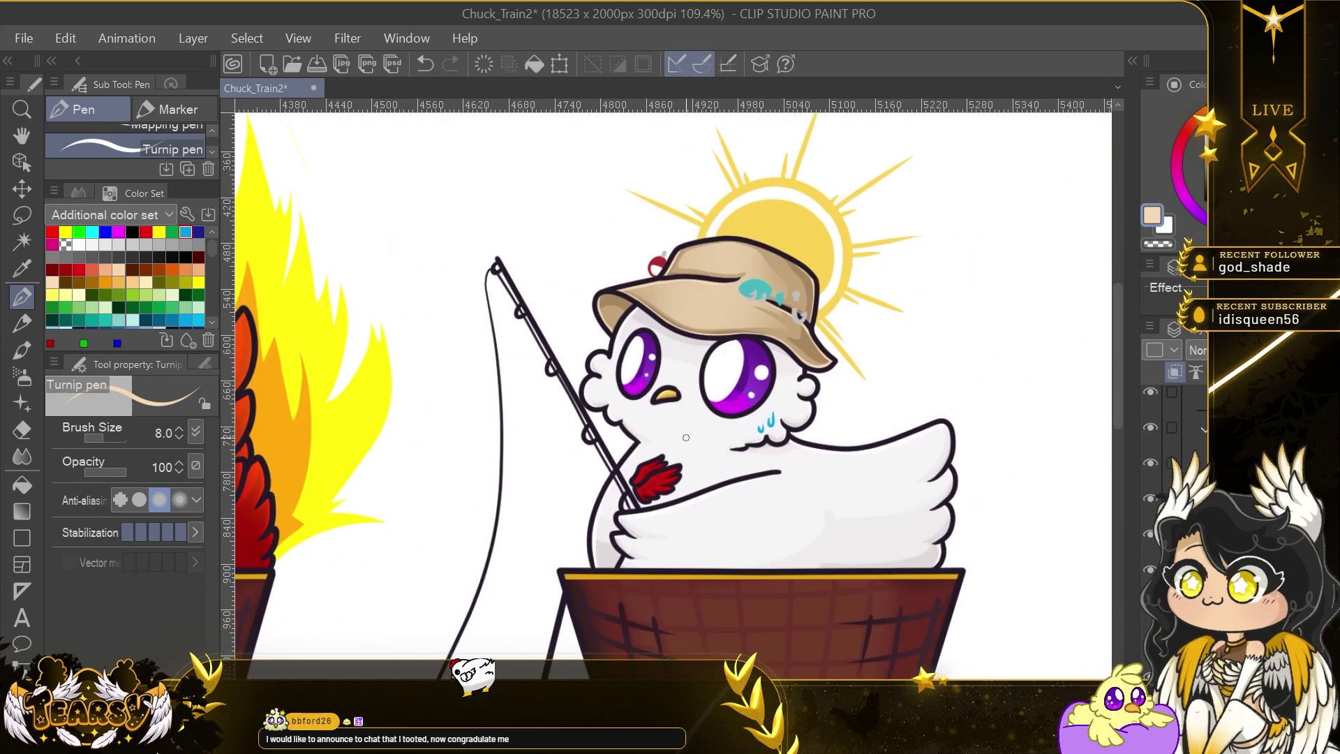
scroll(489, 544, down, 2)
drag(450, 558, 608, 277)
scroll(888, 442, up, 6)
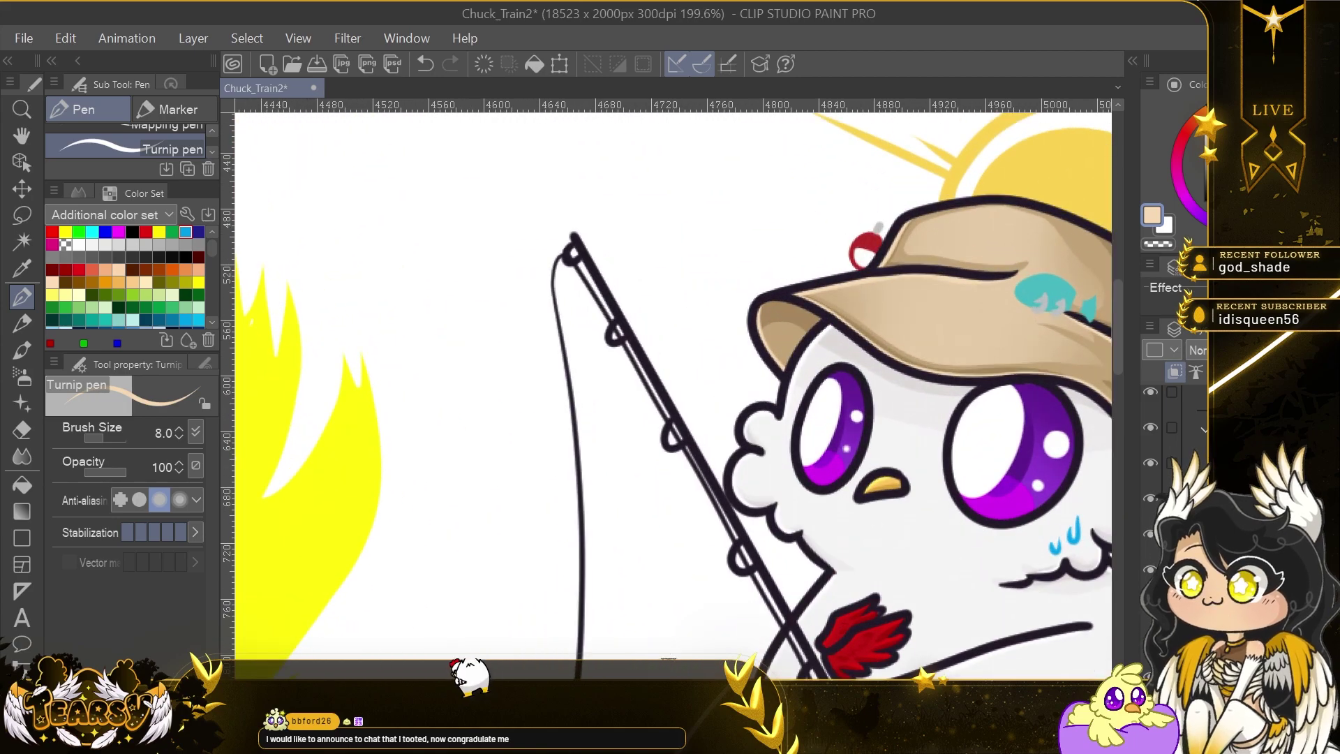
click(1151, 464)
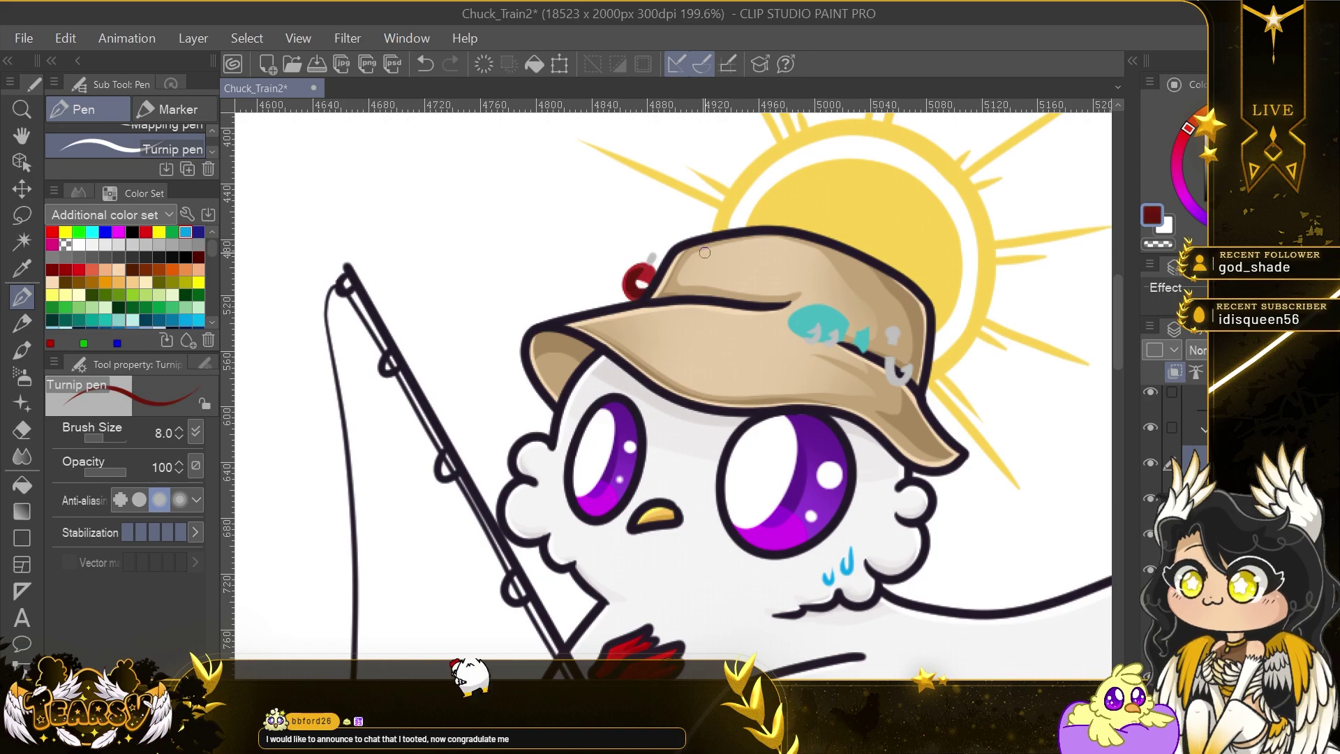
click(1196, 350)
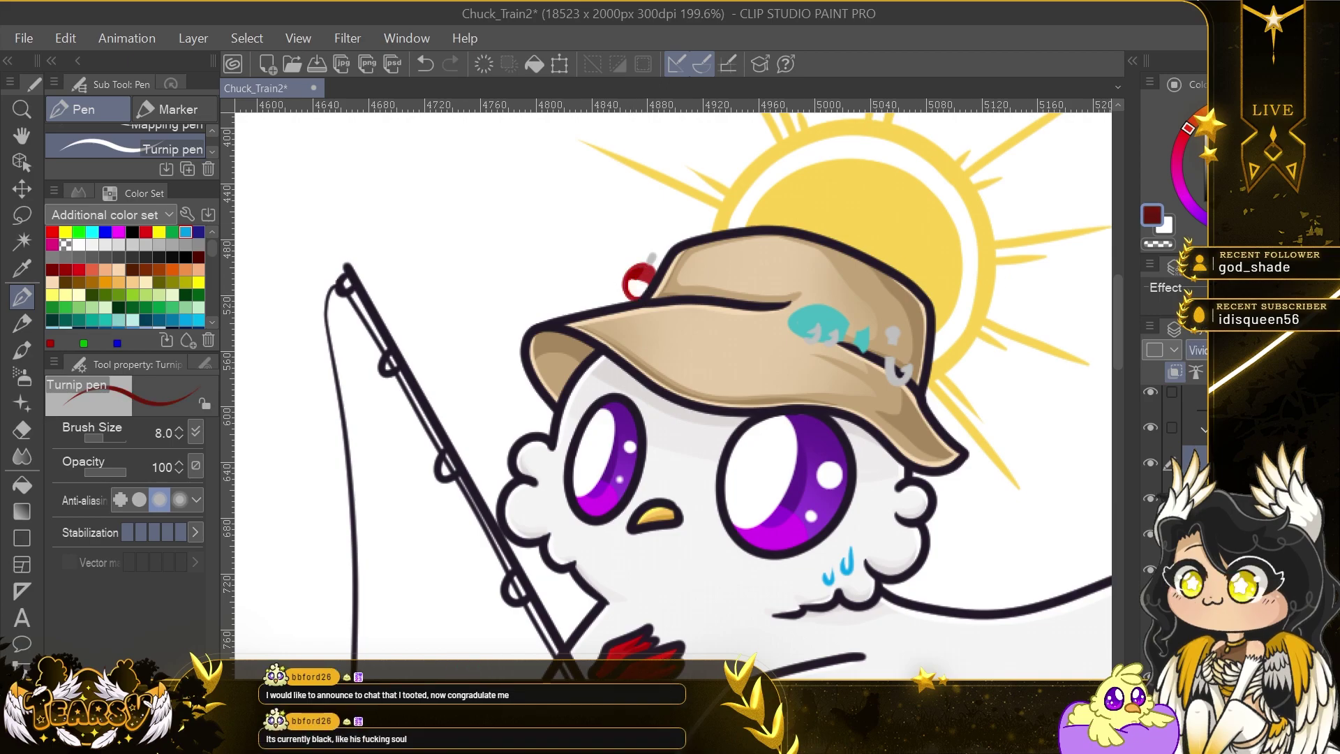
scroll(1196, 351, up, 1)
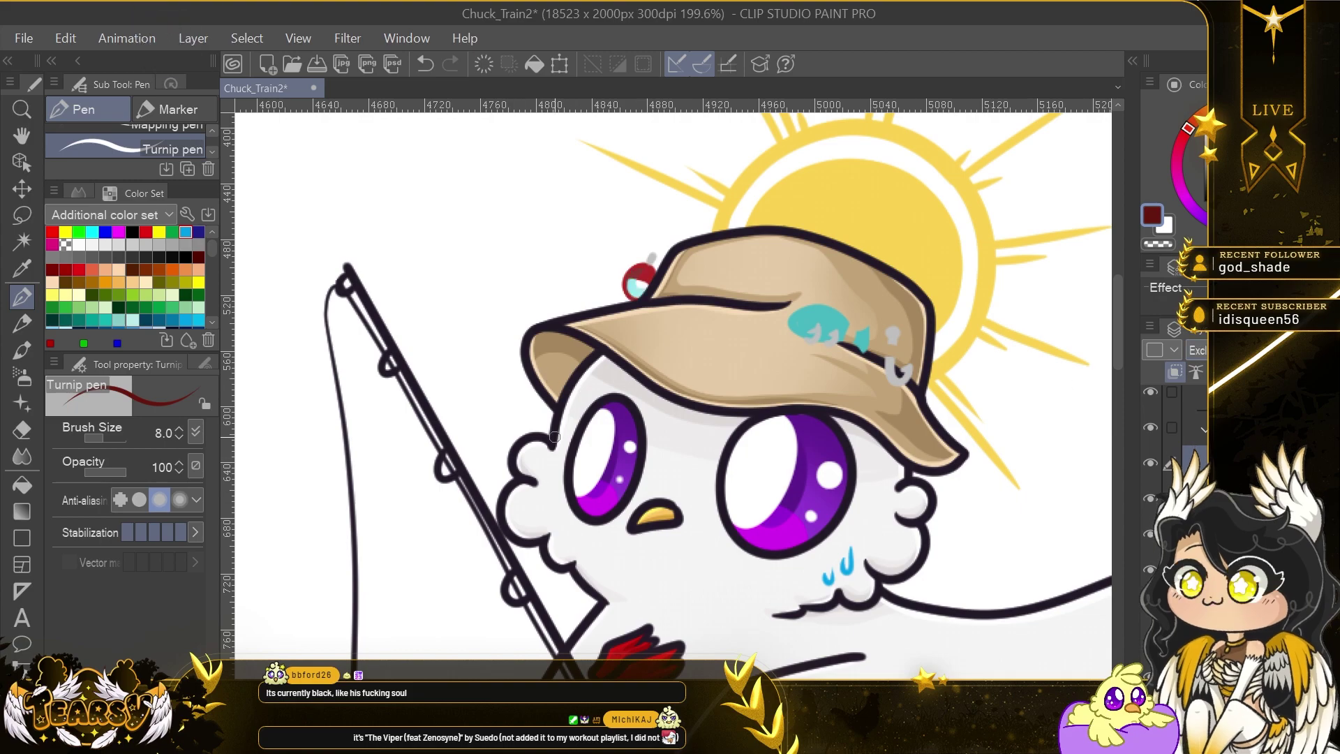
Shade the lower body and tail of the teal fish on the hat with a darker teal based on its own color.
scroll(1179, 489, down, 3)
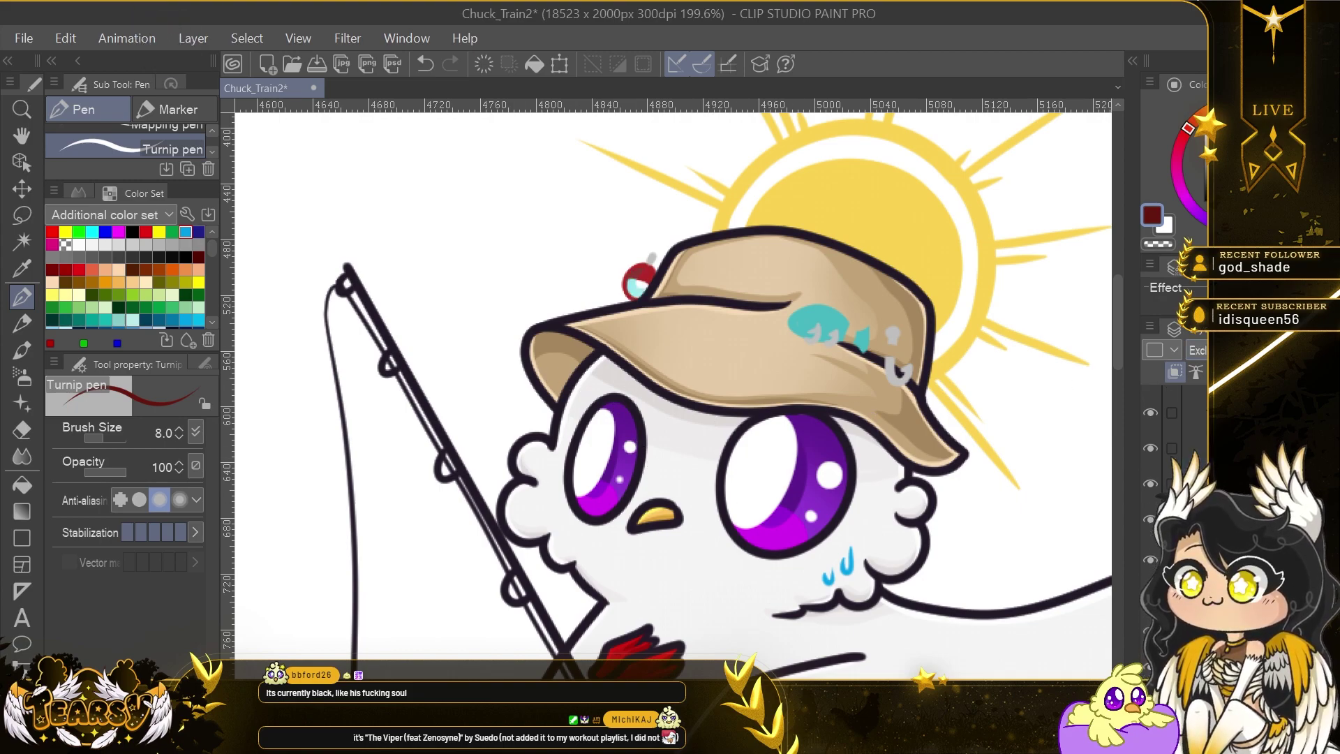
click(1175, 372)
scroll(861, 362, up, 2)
alt+click(863, 319)
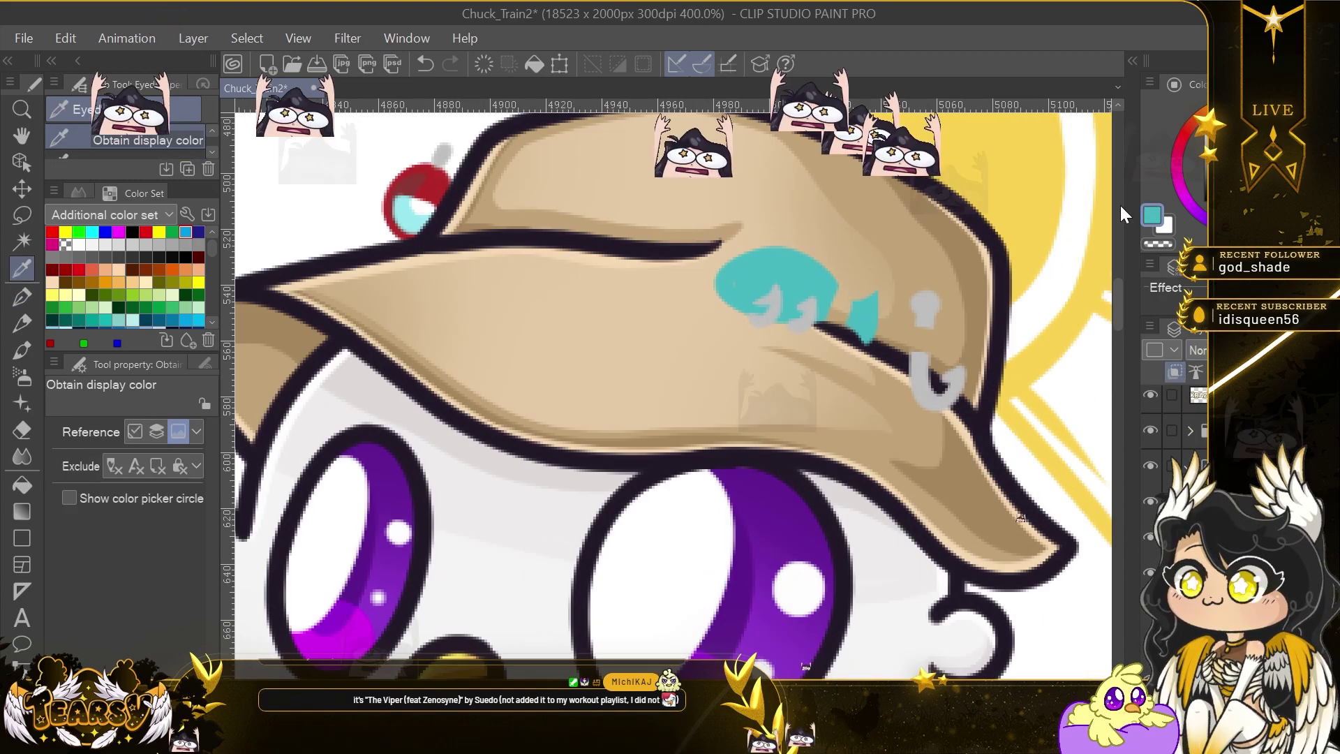
click(1247, 165)
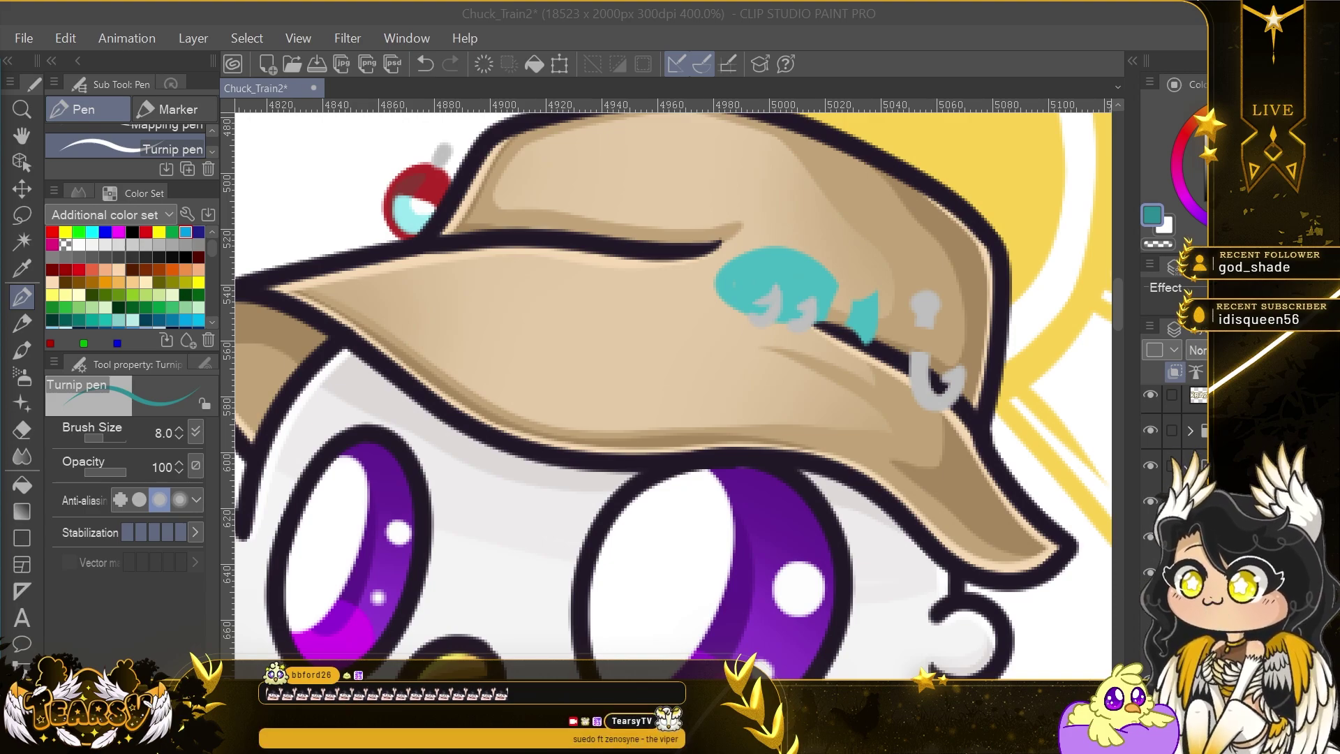
mouse_move(718, 280)
mouse_down()
mouse_move(843, 296)
mouse_move(835, 315)
mouse_move(878, 335)
mouse_move(767, 313)
mouse_move(777, 287)
mouse_move(810, 307)
mouse_move(760, 307)
mouse_up()
key(ctrl+z)
click(29, 433)
click(22, 297)
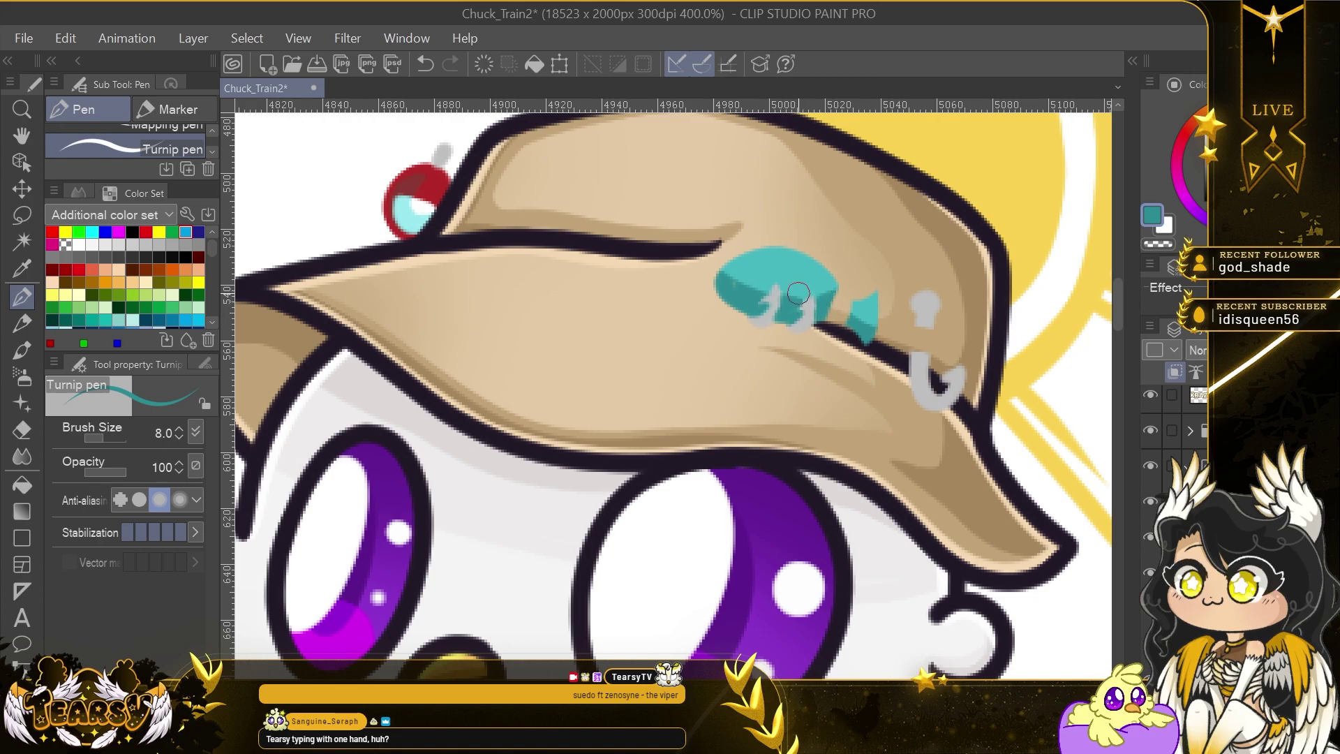
Soften the fish's shading with its sampled teal and shade the light grey hook pieces on the hat with bluish grey.
click(24, 268)
click(766, 269)
click(22, 297)
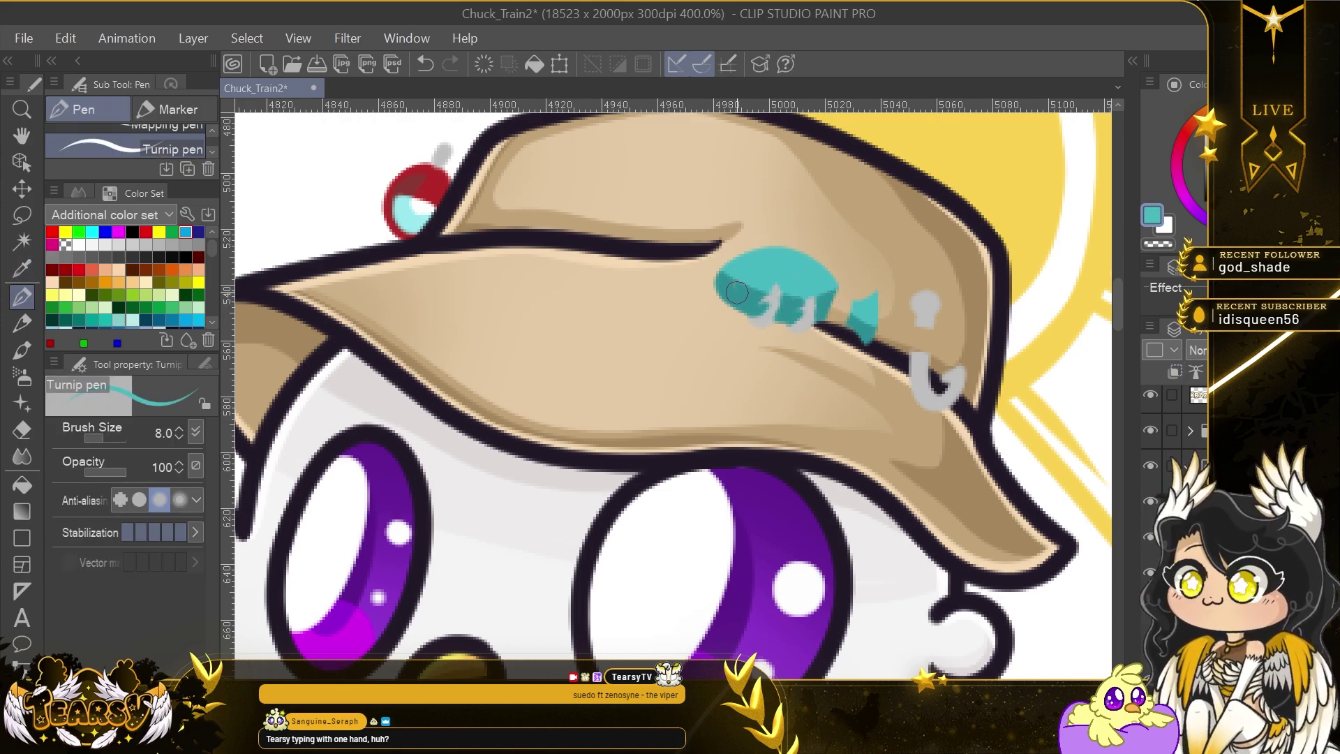
click(199, 244)
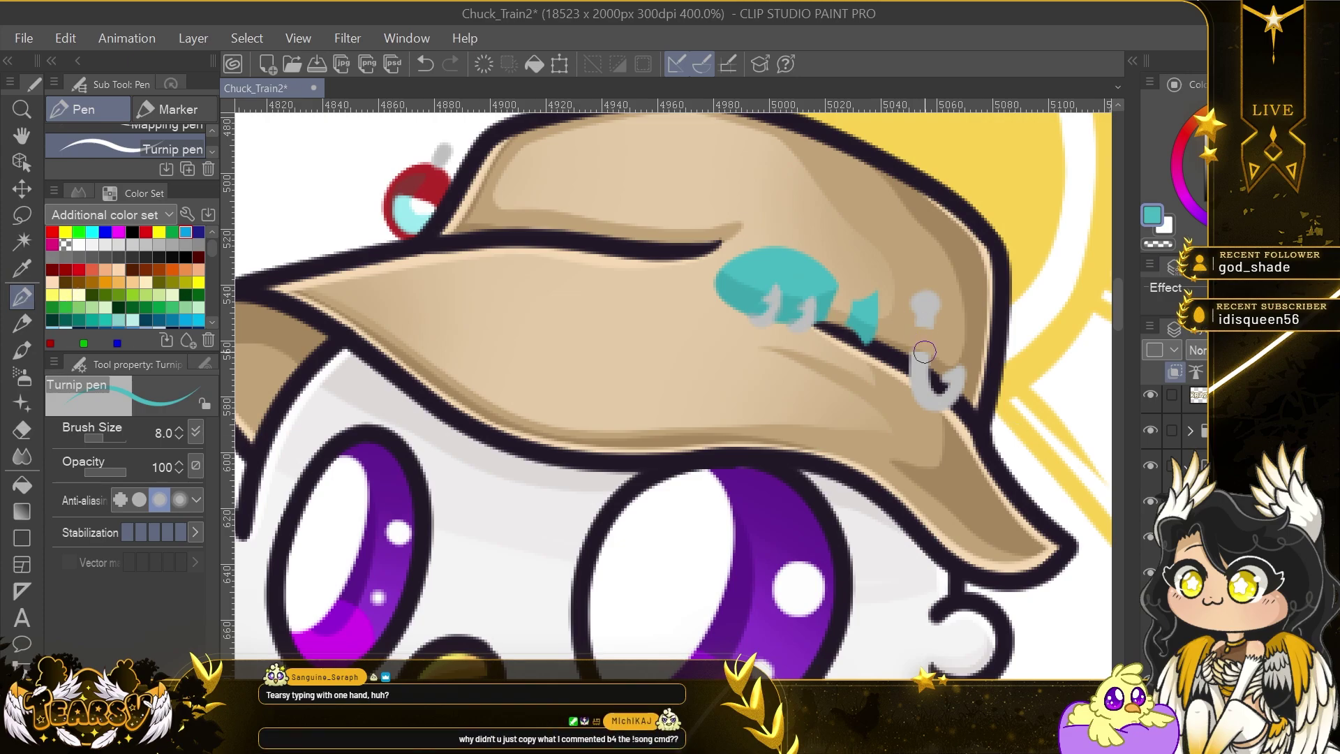
drag(922, 357, 915, 359)
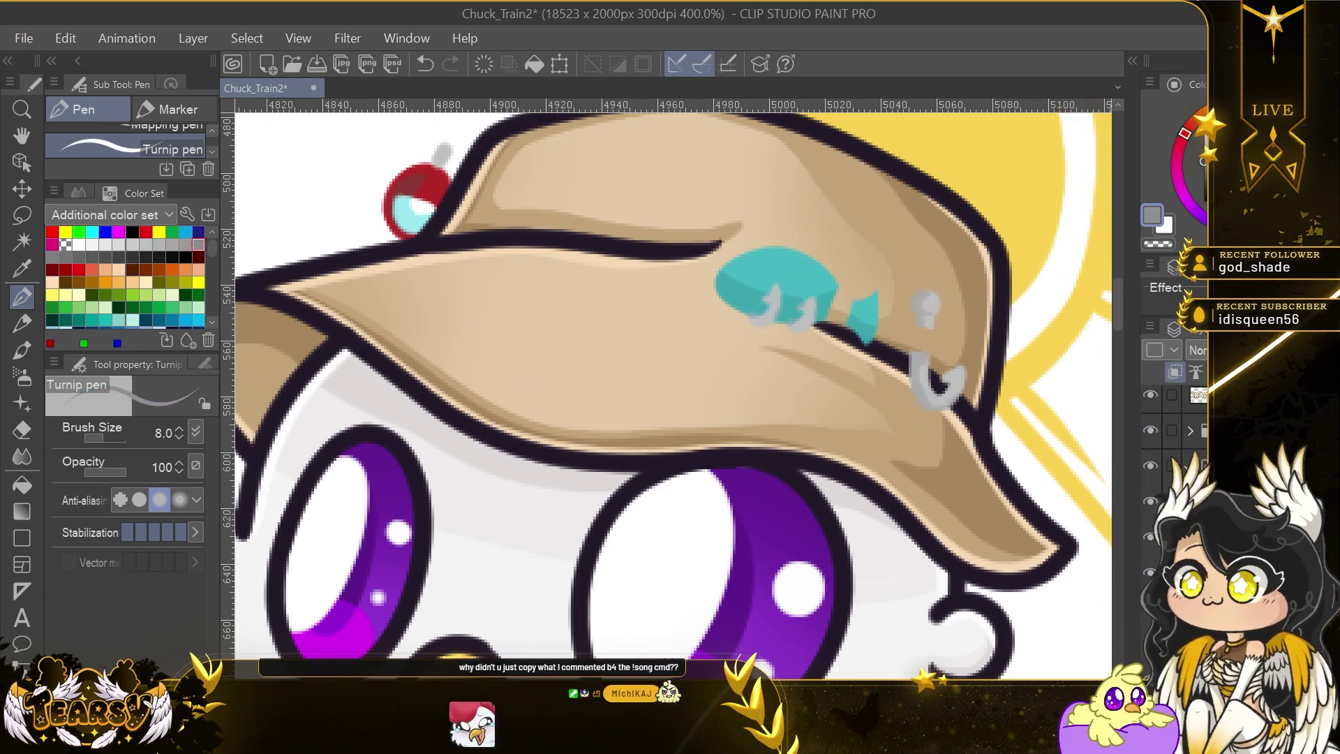
Sample the fish's teal and lighten it to 7AE3EA for highlighting the fish and hook decoration.
scroll(705, 348, down, 5)
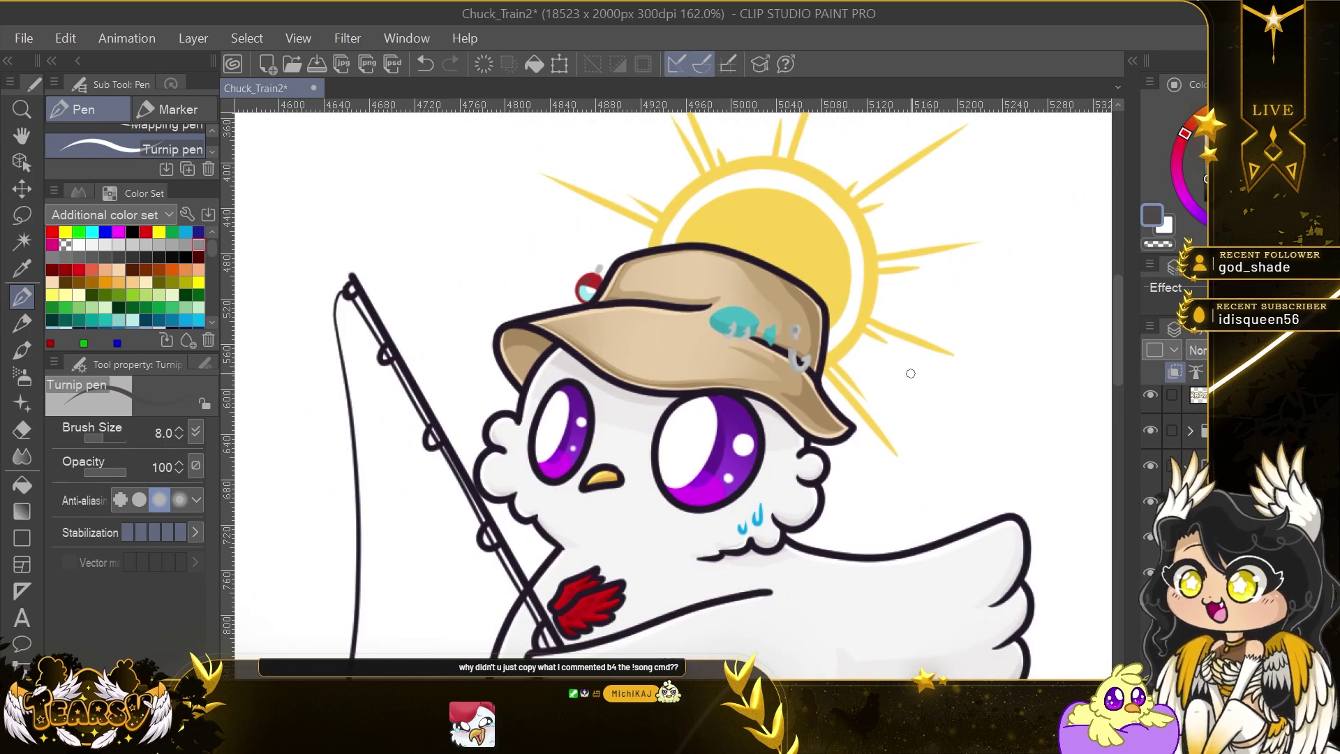
scroll(736, 316, up, 4)
alt+click(732, 314)
double_click(21, 708)
click(233, 296)
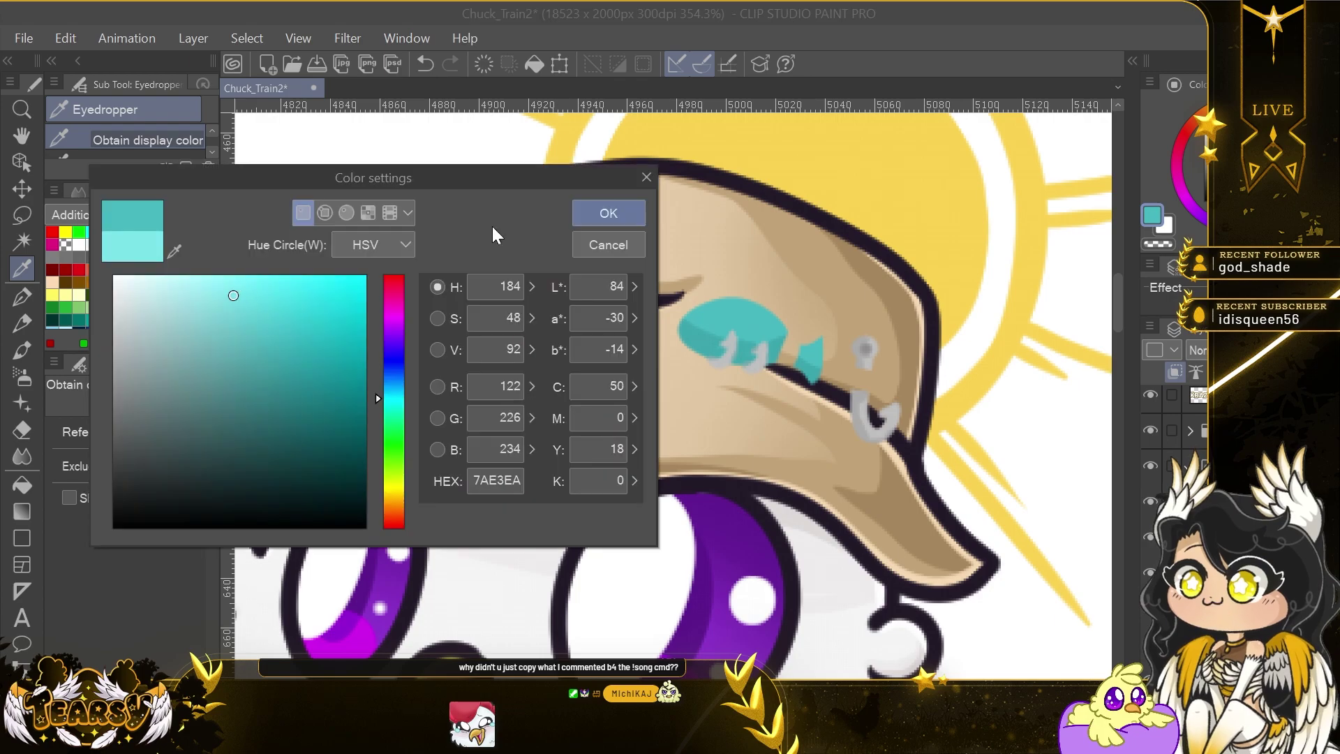
click(604, 212)
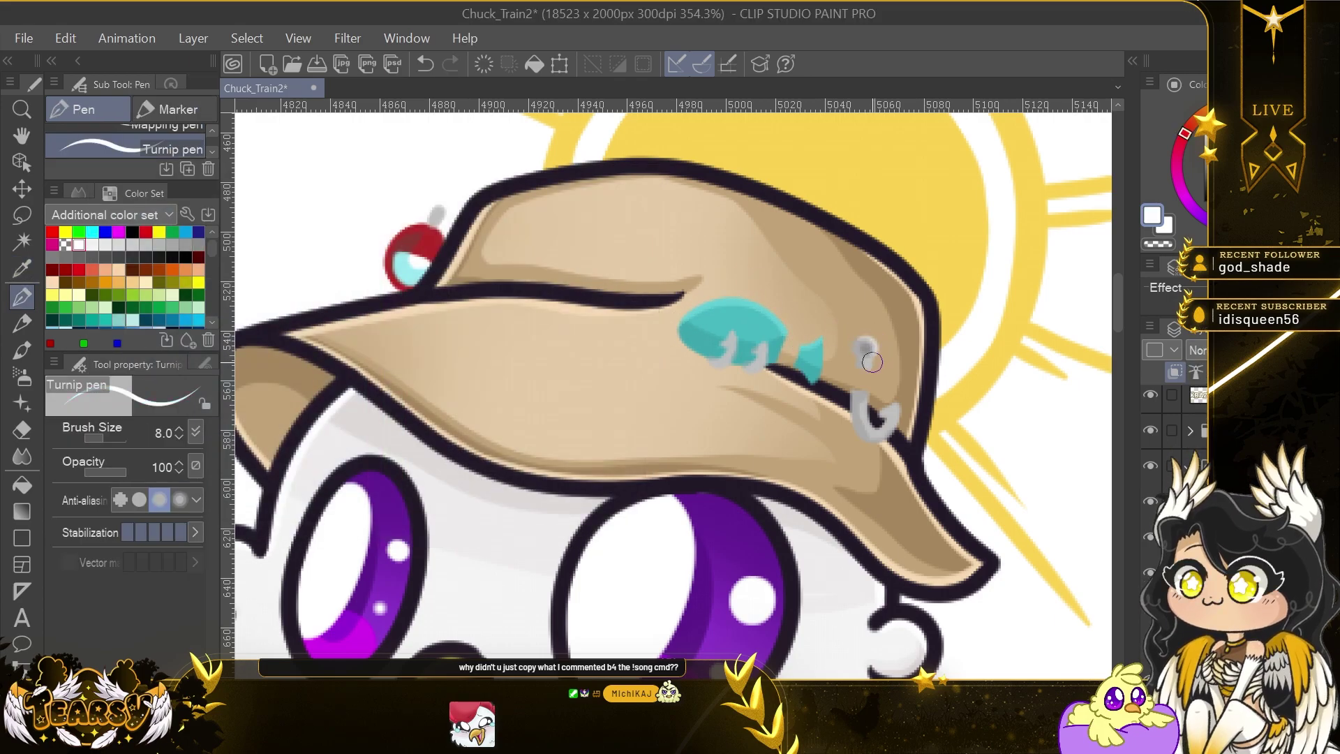
Draw a thin straight white line along the length of the fishing rod with the Turnip pen at brush size 2.0.
scroll(739, 441, down, 6)
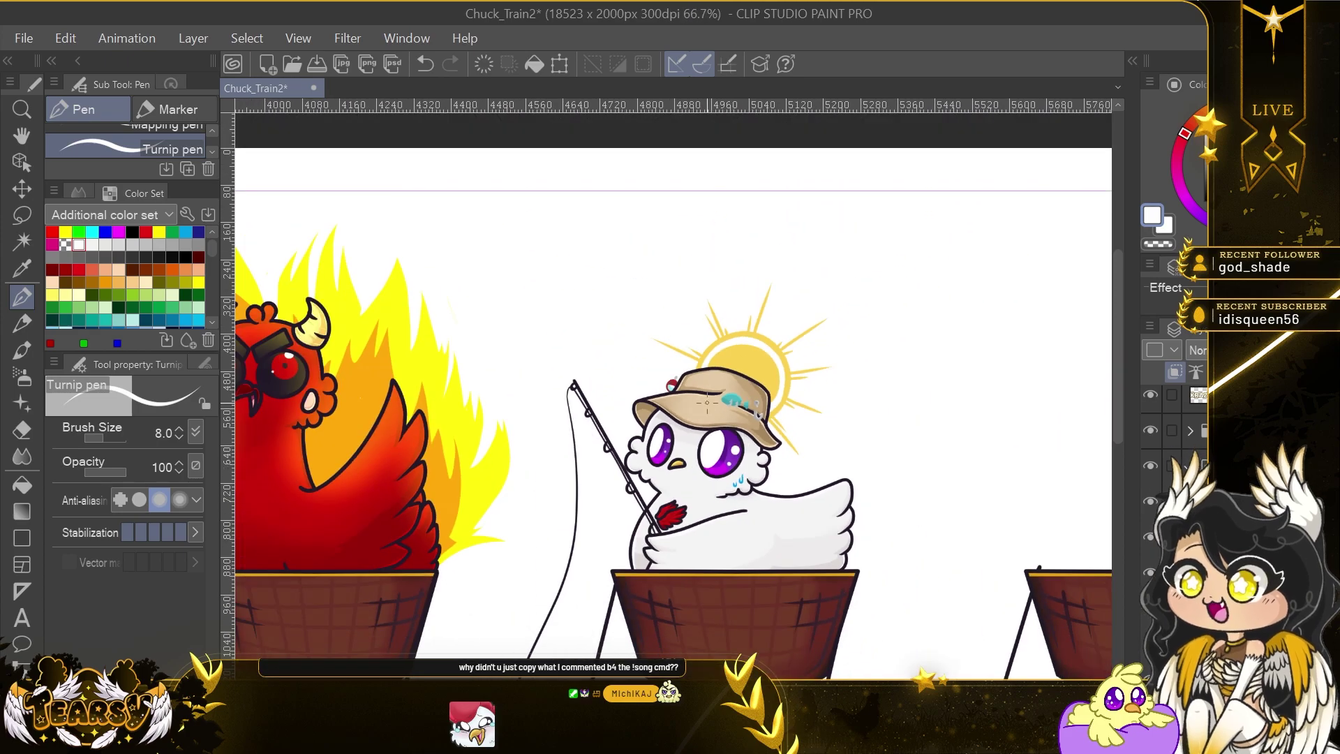
scroll(749, 499, up, 2)
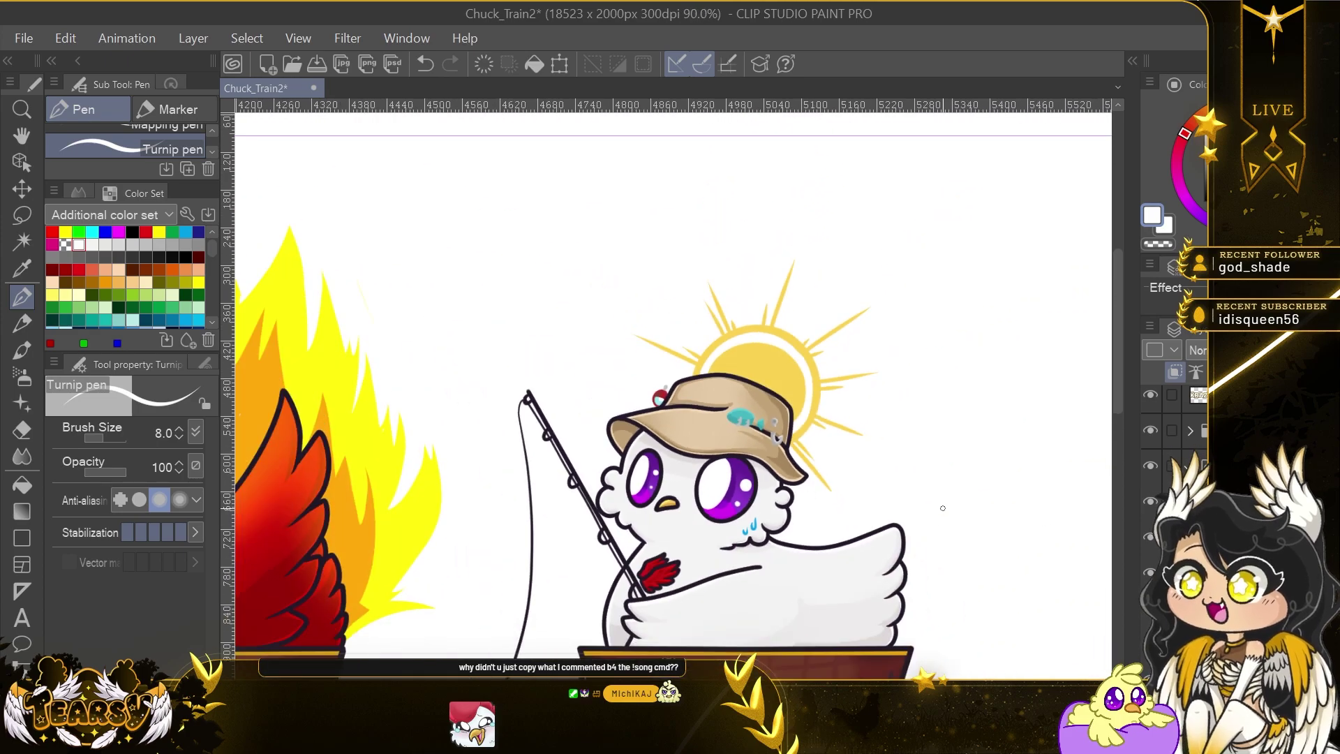
scroll(1151, 528, down, 3)
click(1149, 667)
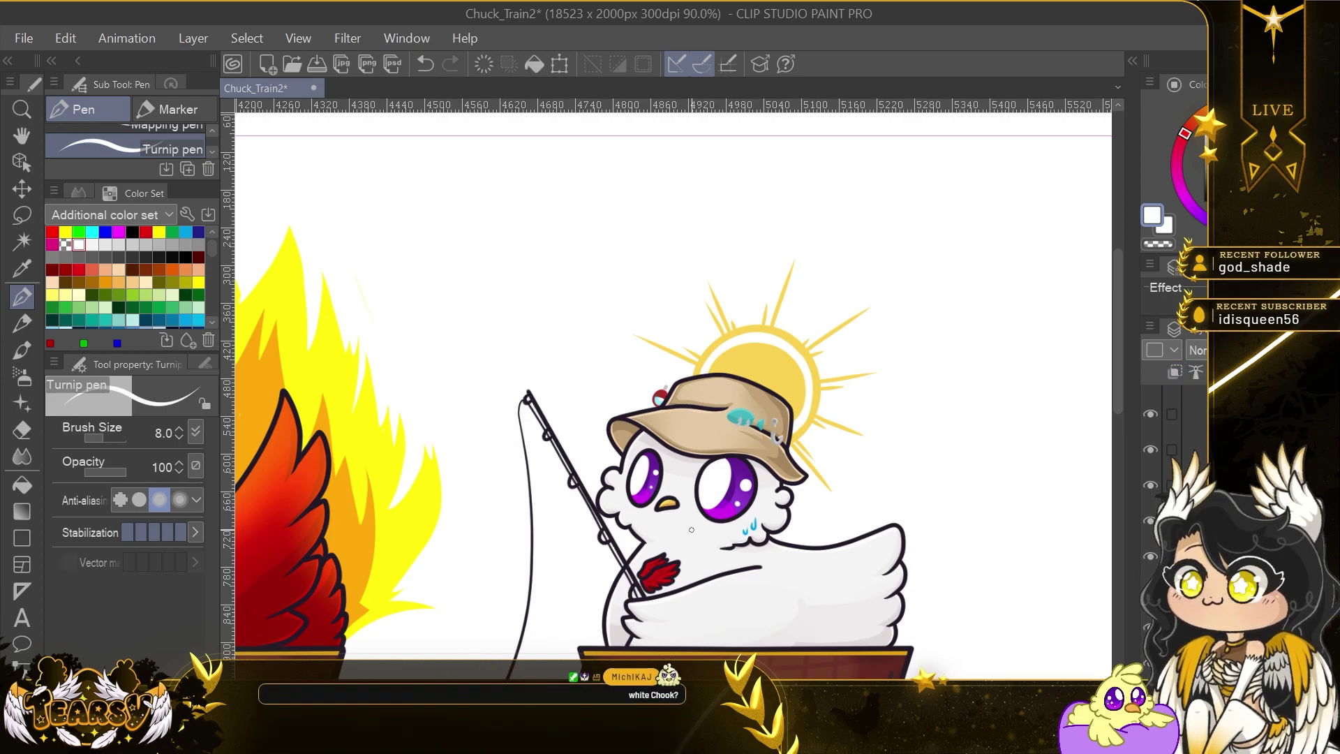
scroll(532, 442, up, 3)
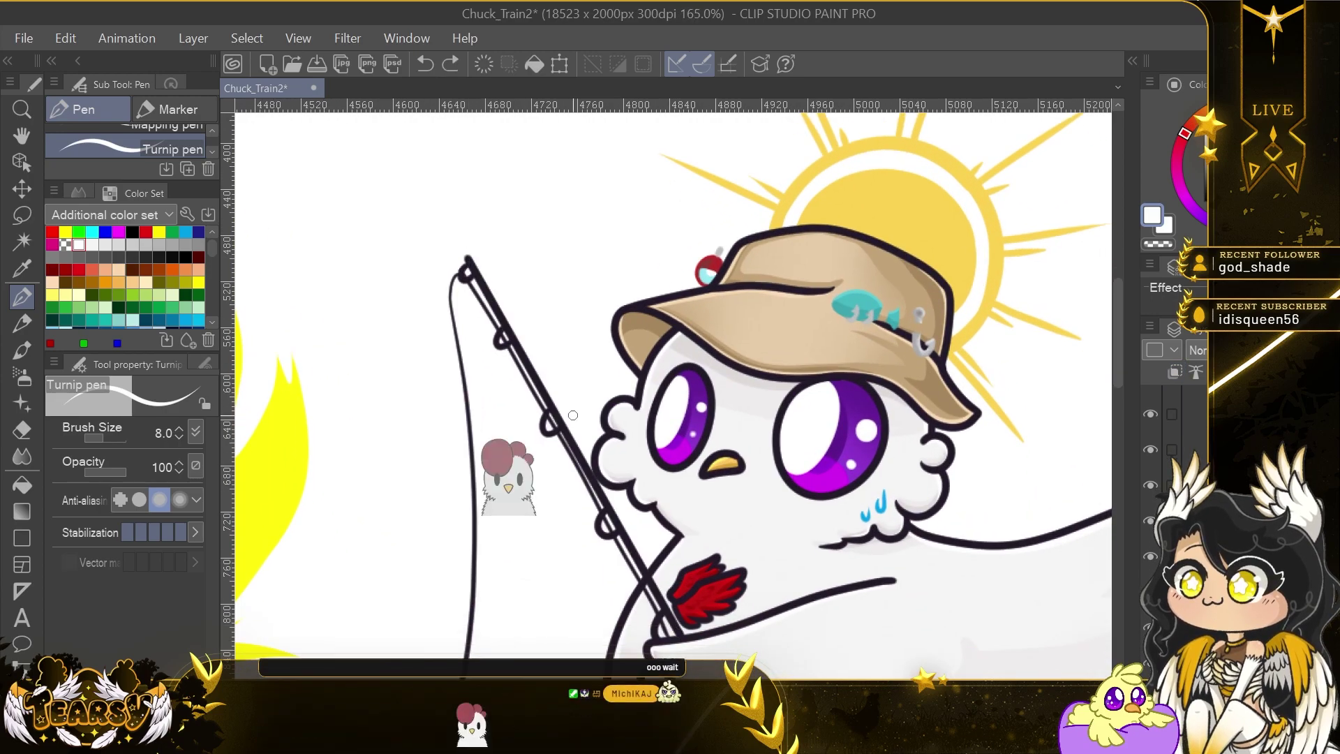
key(ctrl+z)
key(ctrl+y)
key(ctrl+z)
key(ctrl+y)
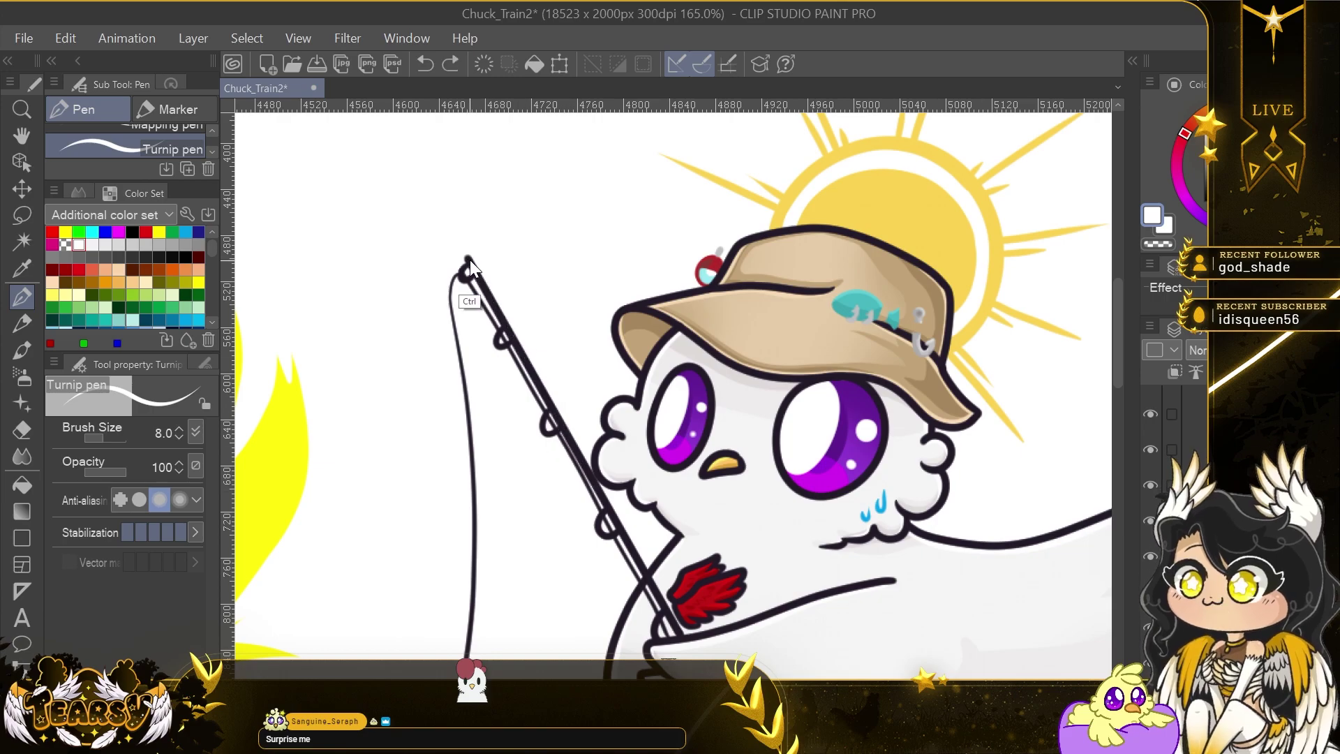
click(180, 436)
key(ctrl+z)
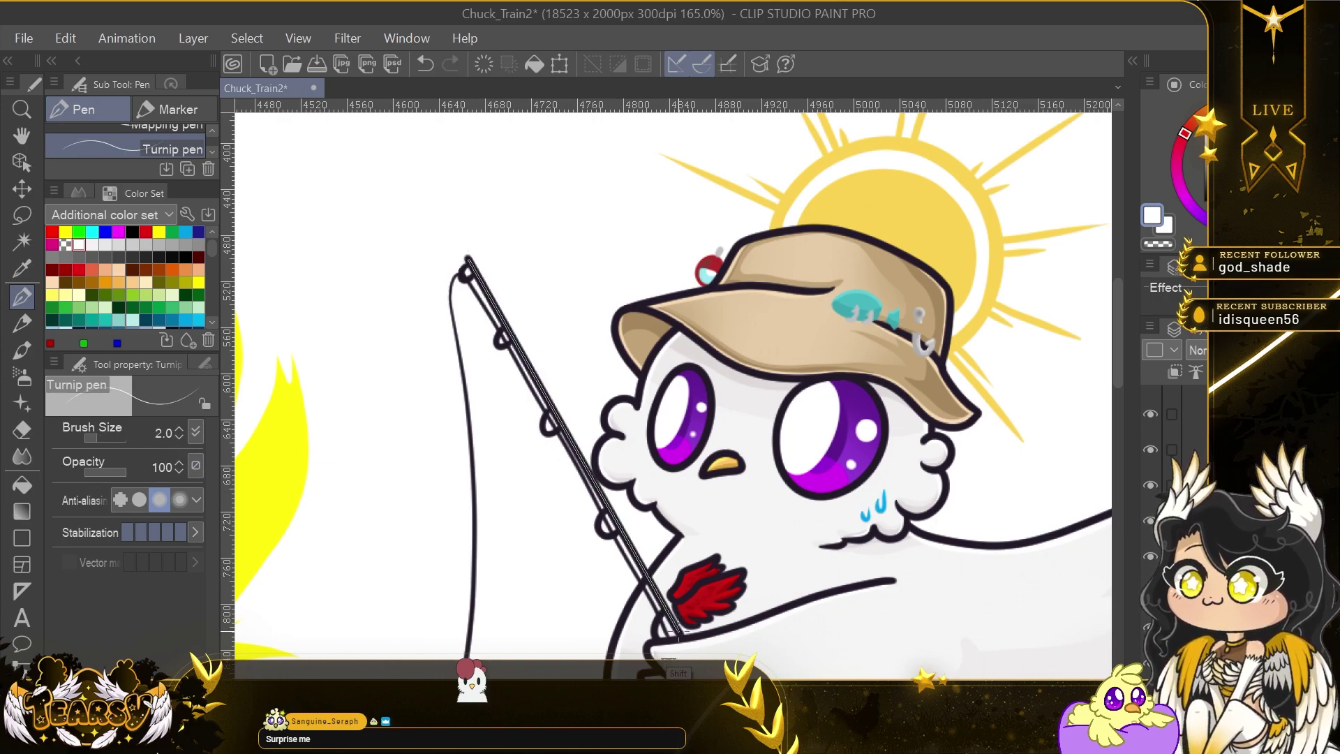
click(22, 430)
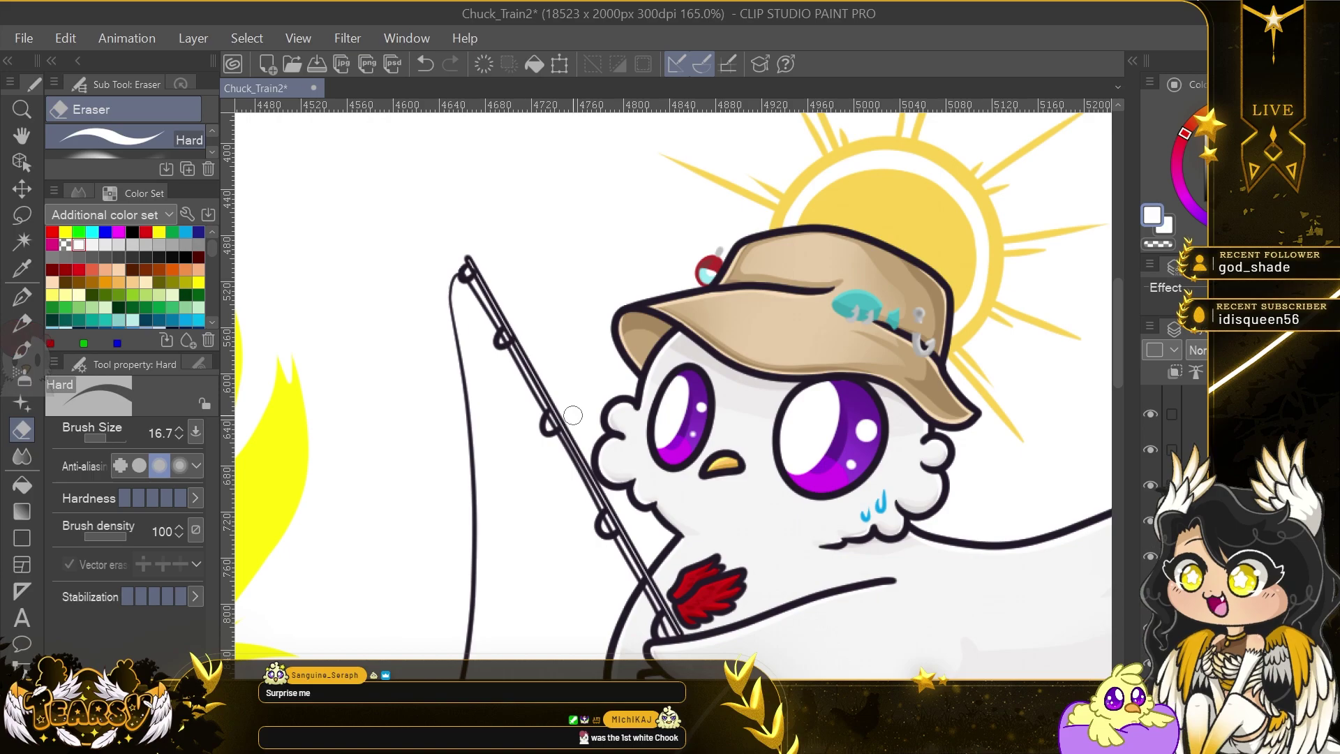
Create a selection of the narrow strip running along the inside of the fishing rod.
scroll(663, 603, down, 2)
scroll(616, 502, up, 4)
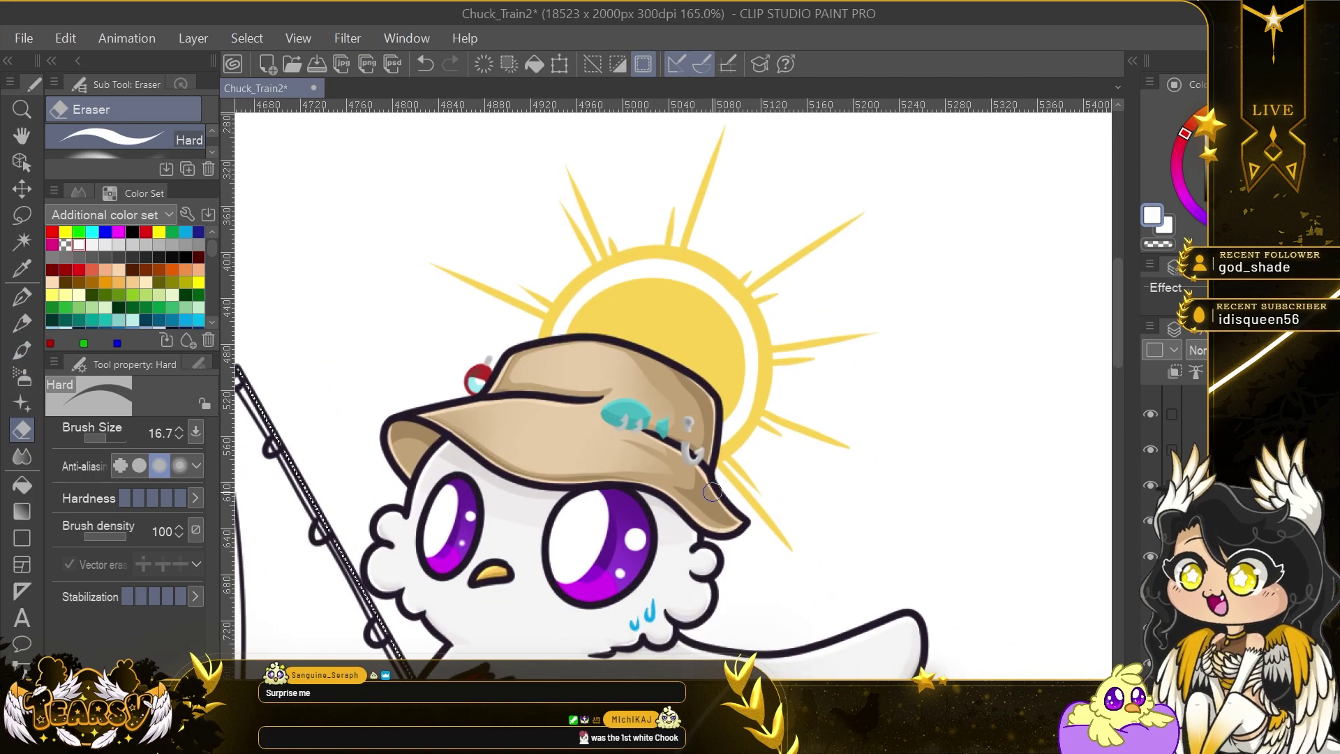
click(247, 39)
click(478, 246)
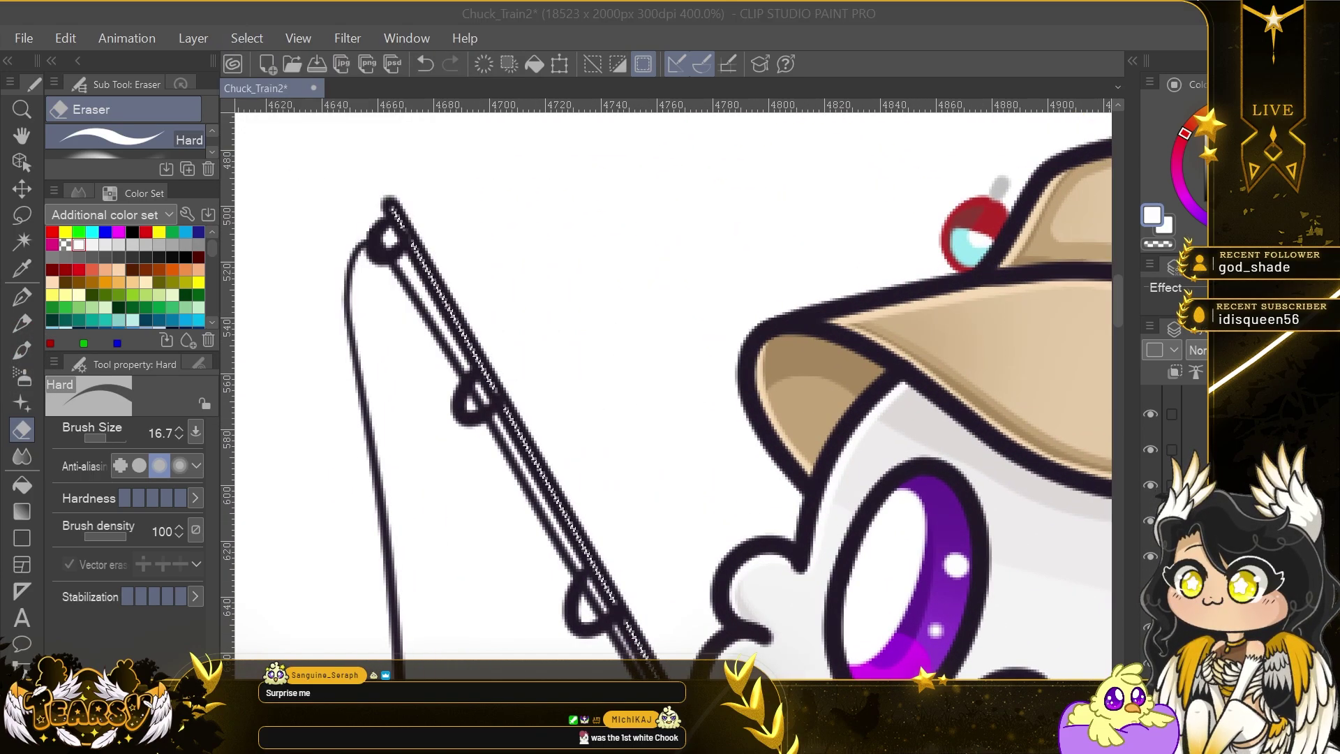
click(971, 494)
scroll(970, 494, down, 3)
scroll(679, 370, up, 1)
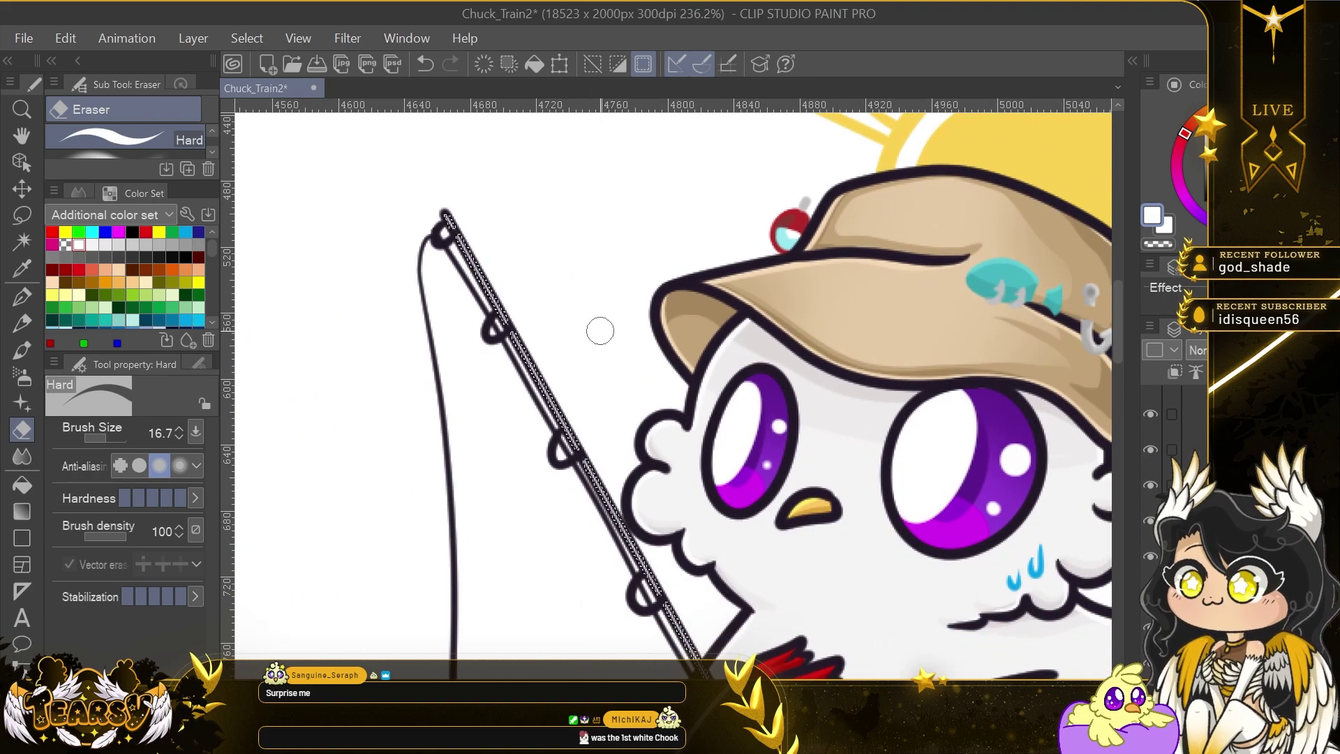
Try filling the selected fishing rod strip with the dark red sampled from the bobber.
key(g)
alt+click(785, 222)
click(483, 282)
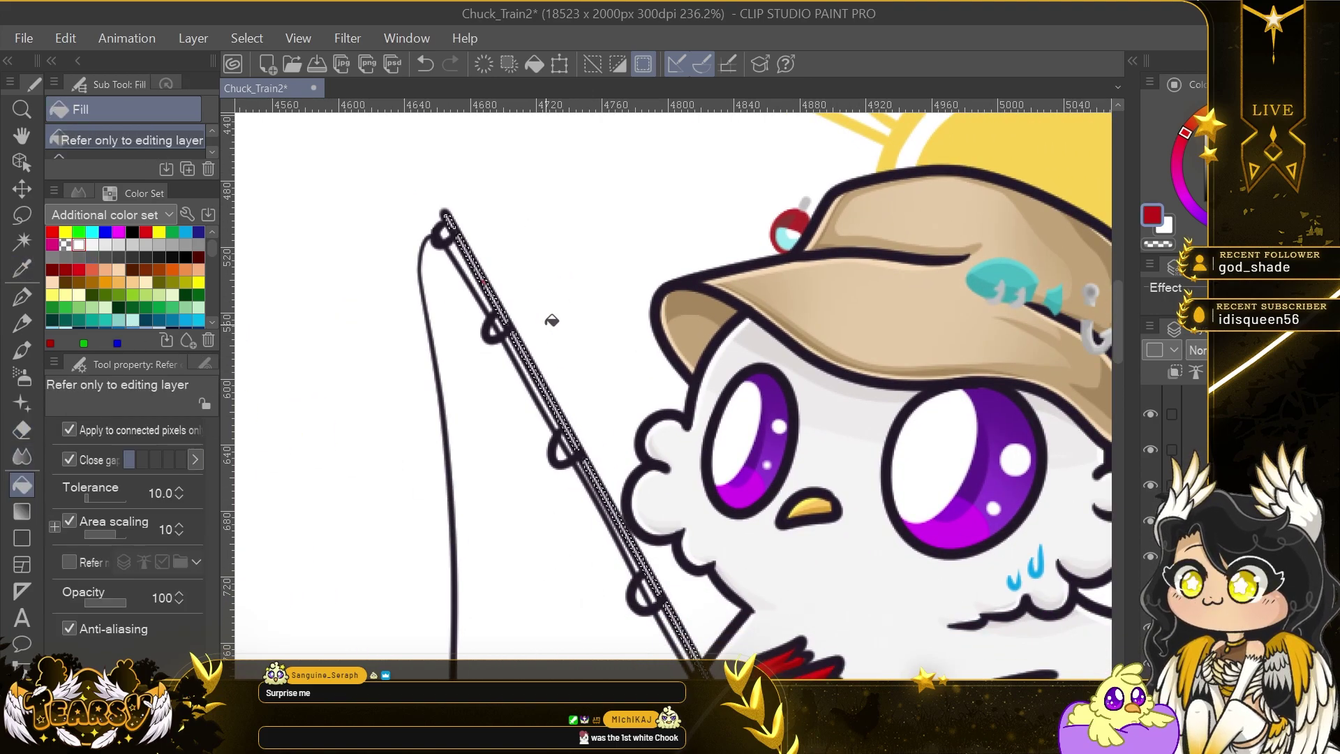
drag(535, 357, 675, 617)
scroll(658, 420, down, 3)
click(22, 215)
click(562, 410)
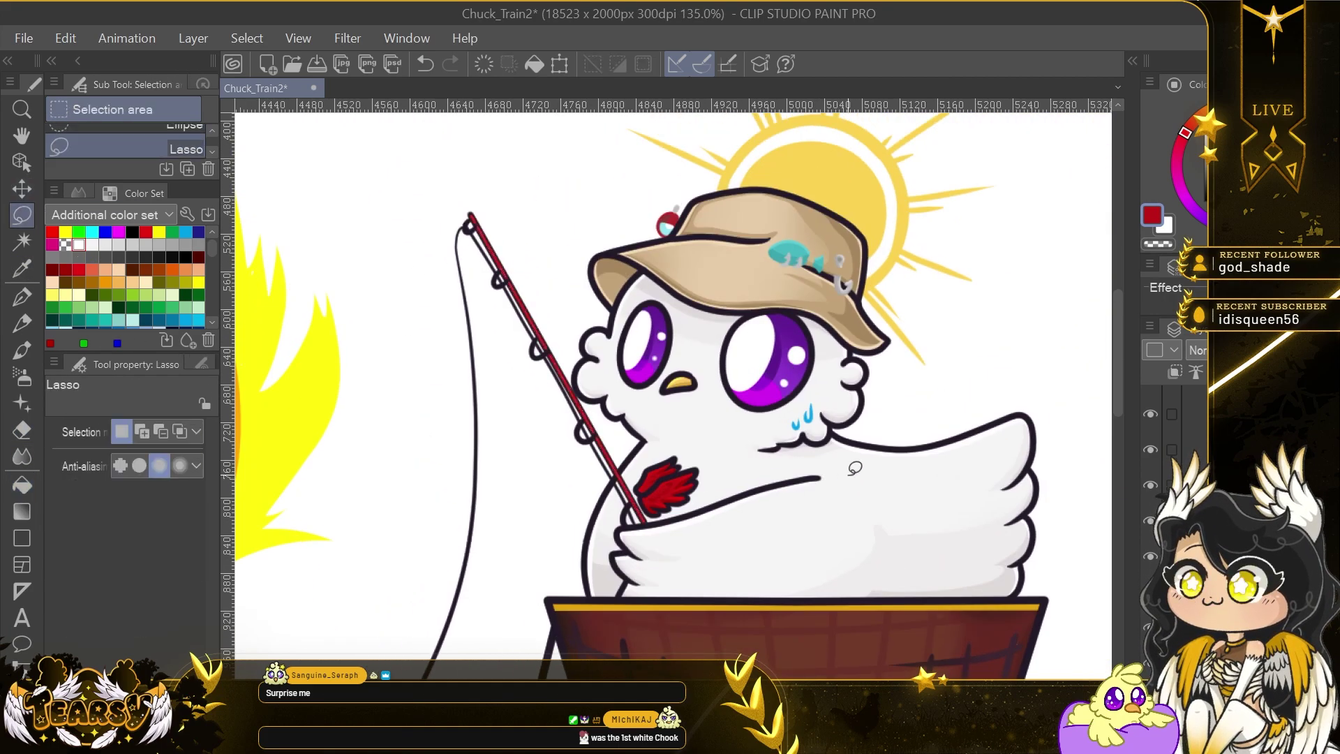
key(ctrl+z)
Fill the selected fishing rod strip with a sampled dark purple and clear the selection.
scroll(689, 449, up, 1)
key(g)
alt+click(704, 555)
click(708, 551)
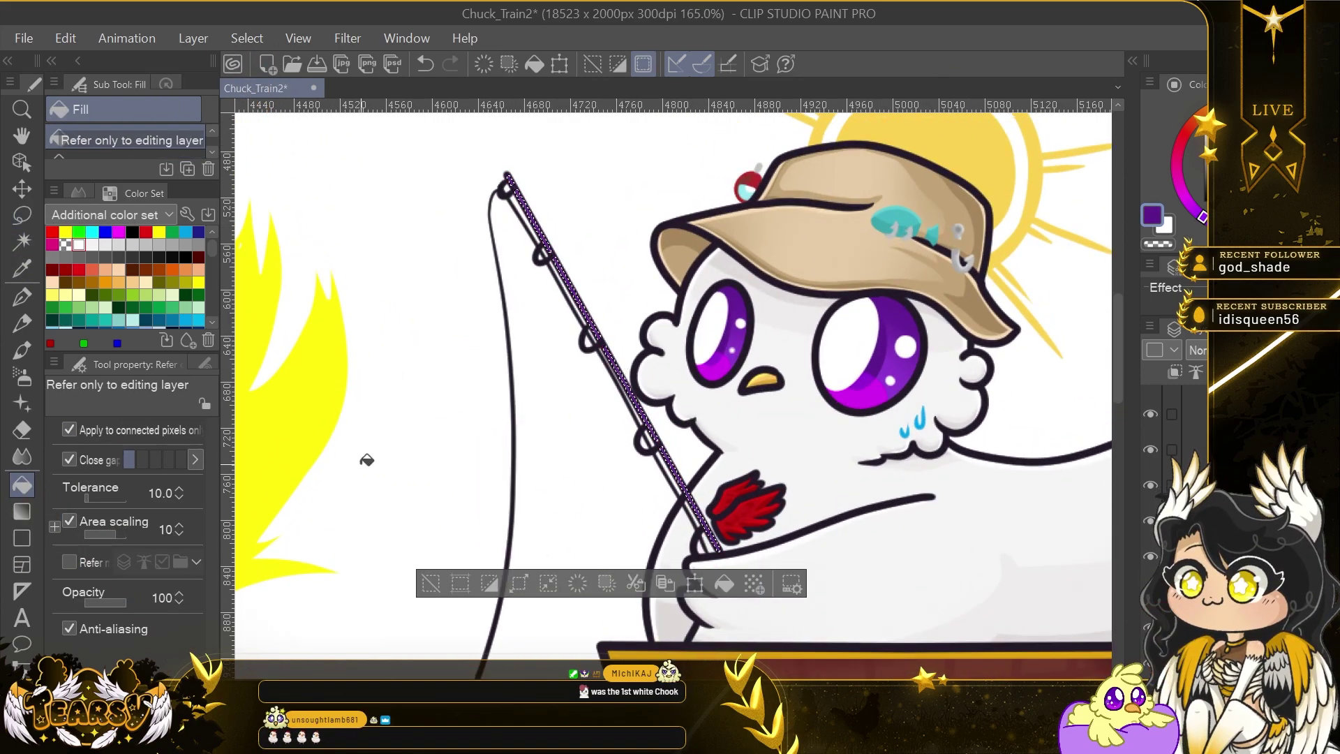
click(12, 215)
click(500, 419)
Delete the currently selected layer and accept the deletion.
scroll(500, 418, down, 4)
key(Delete)
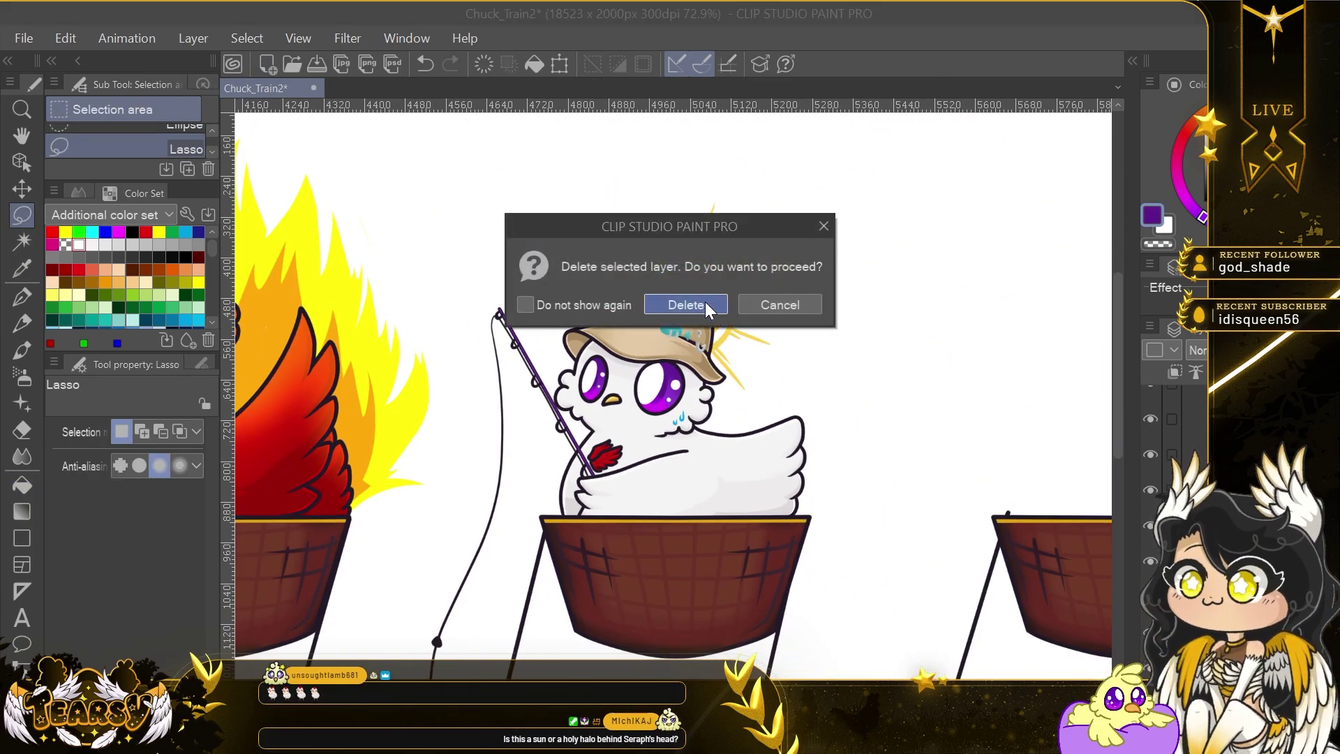
click(706, 304)
Move the sun slightly down and to the left behind the chick's hat.
scroll(680, 468, down, 2)
scroll(1173, 474, down, 4)
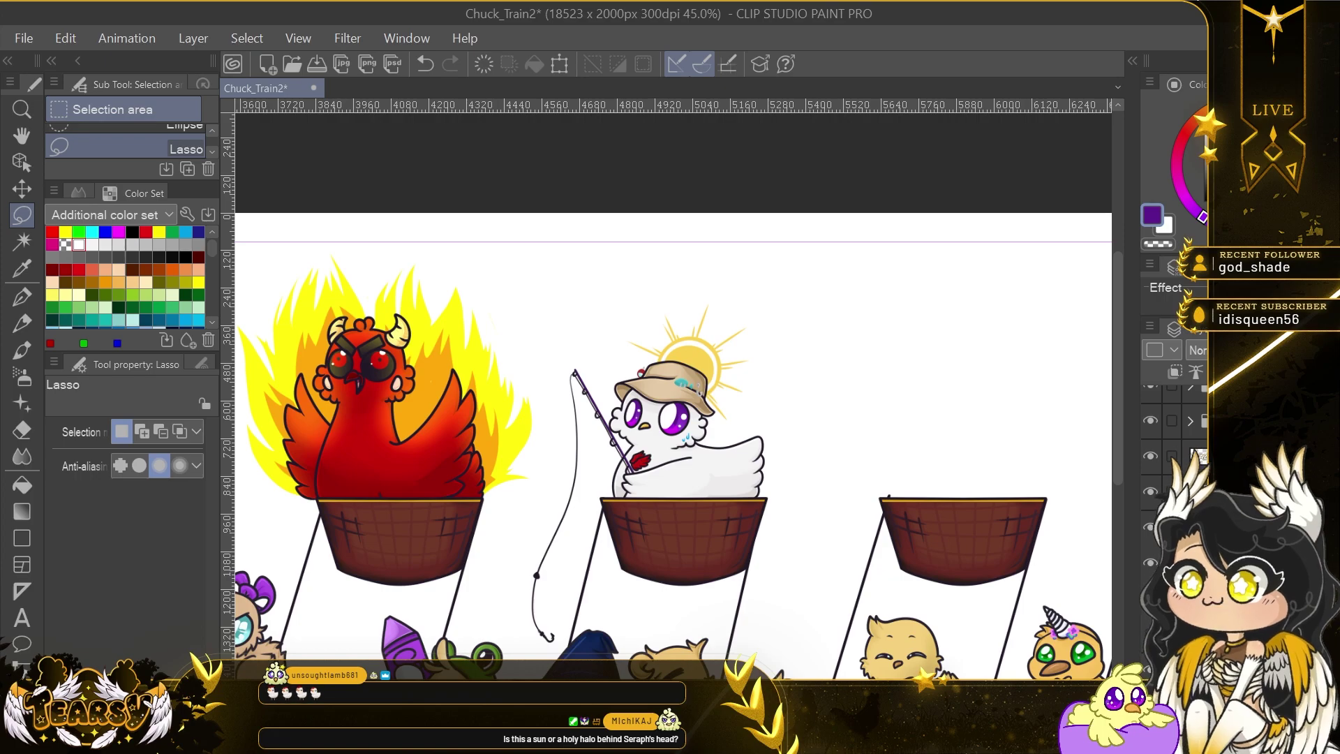
scroll(551, 460, down, 1)
scroll(538, 617, up, 3)
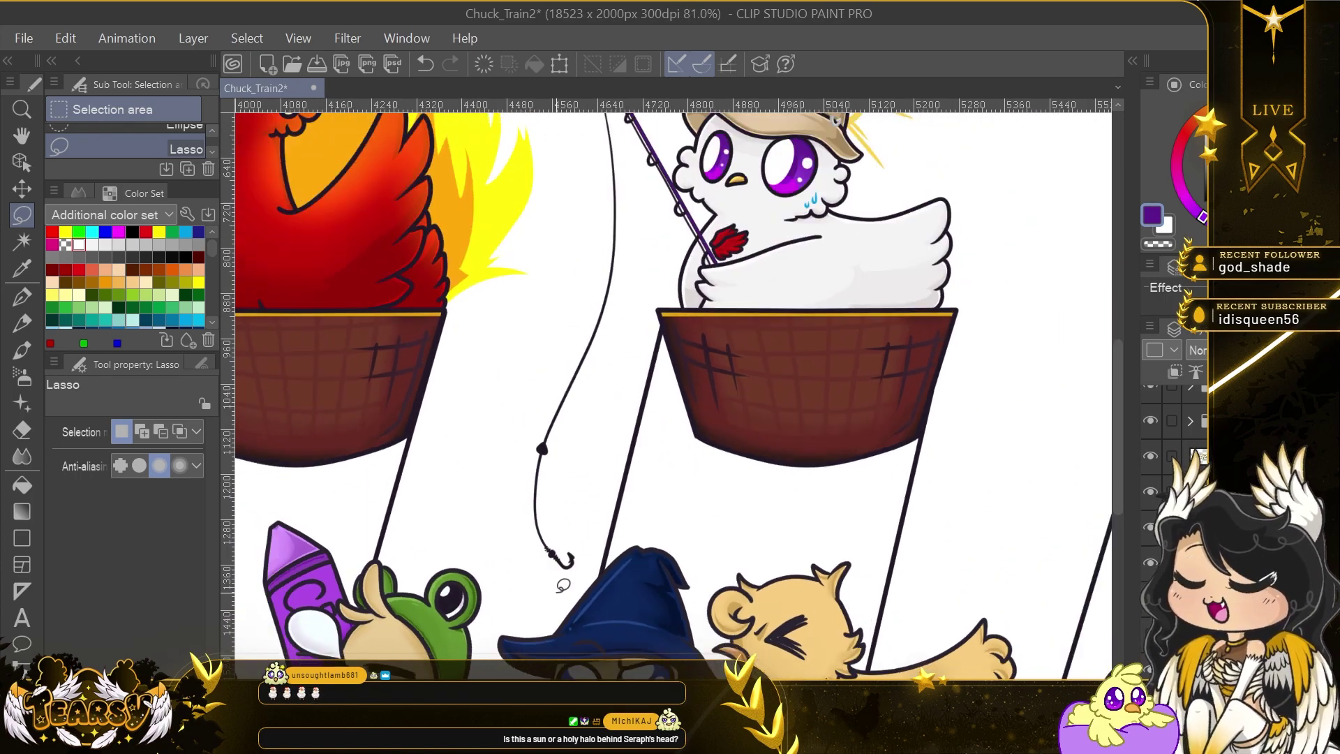
scroll(563, 551, down, 3)
scroll(576, 516, down, 1)
mouse_move(558, 684)
mouse_down()
mouse_move(505, 684)
mouse_move(552, 684)
mouse_up()
scroll(640, 359, up, 4)
scroll(778, 398, down, 2)
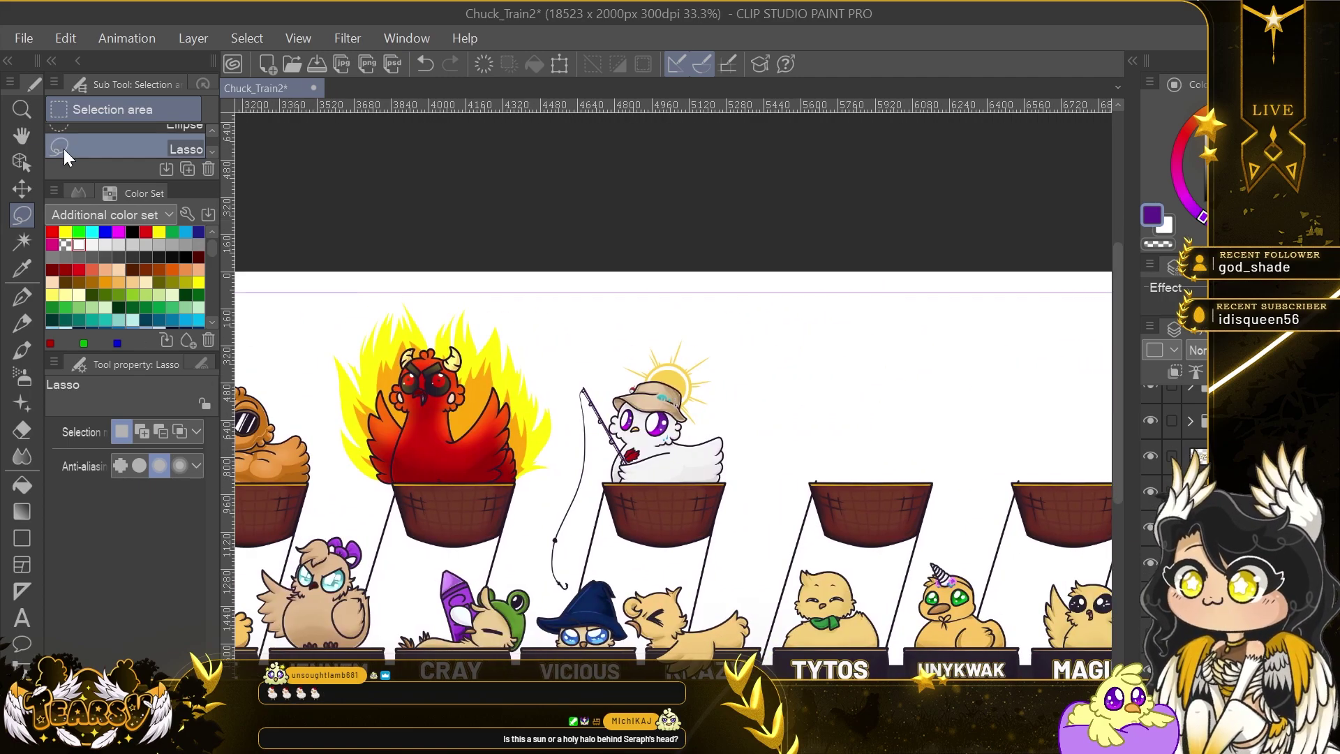
click(22, 188)
ctrl+shift+click(678, 383)
drag(679, 382, 674, 389)
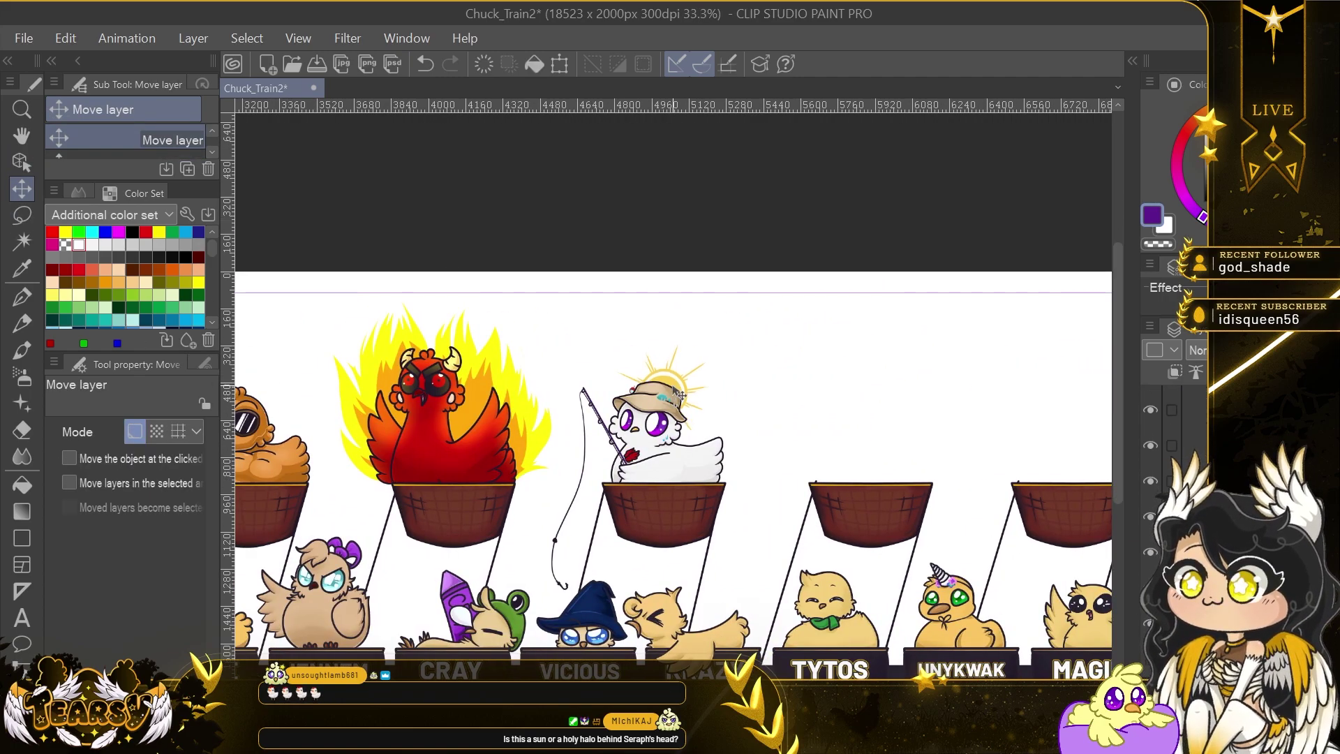
Scale the fishing chick together with its rod, hat and sun to 104% and reposition it in the balloon basket.
scroll(836, 480, up, 5)
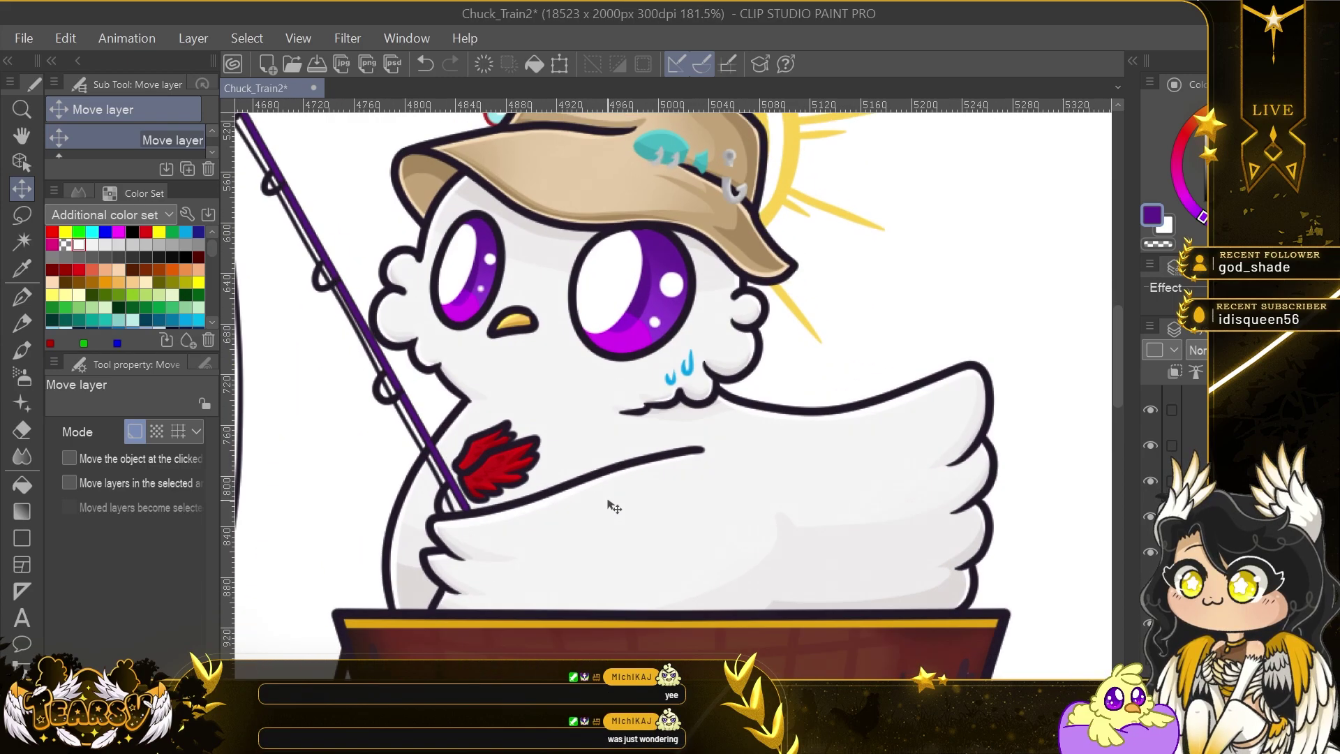
scroll(613, 502, down, 5)
scroll(766, 576, left, 3)
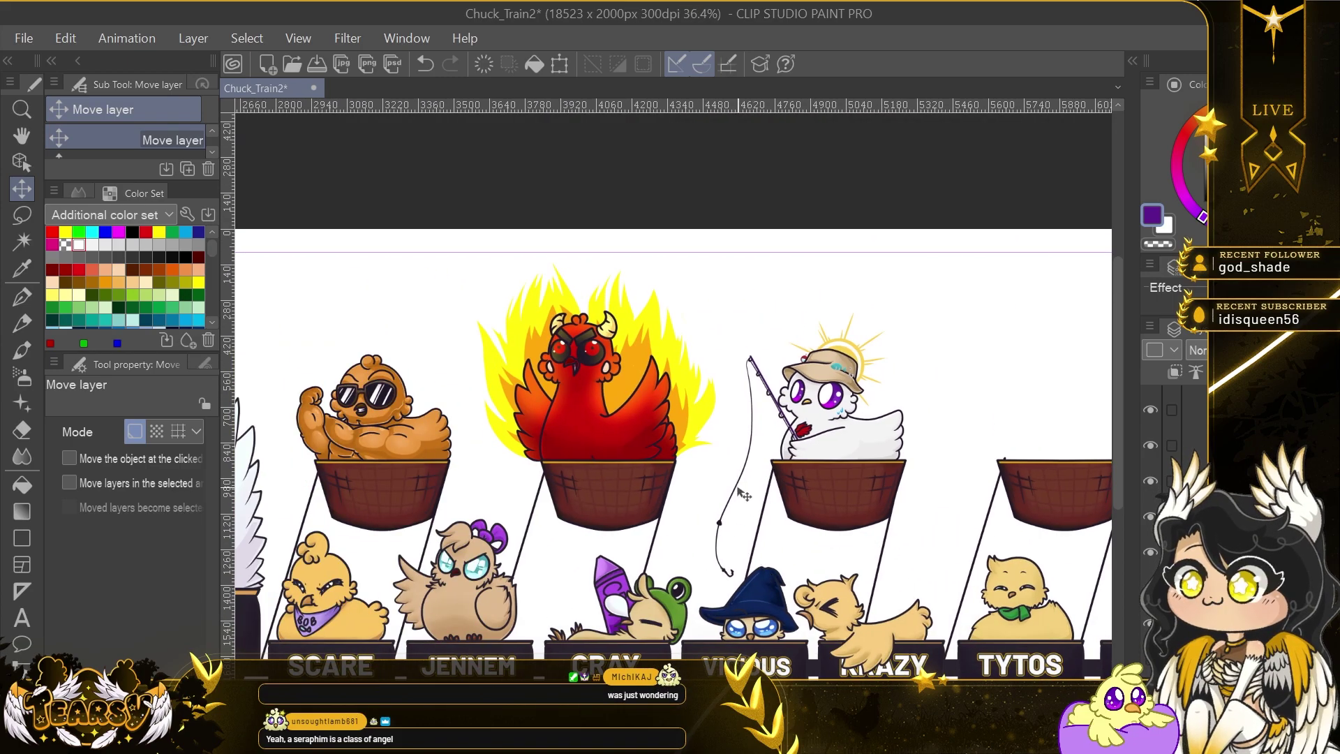
scroll(742, 494, up, 5)
scroll(782, 503, down, 4)
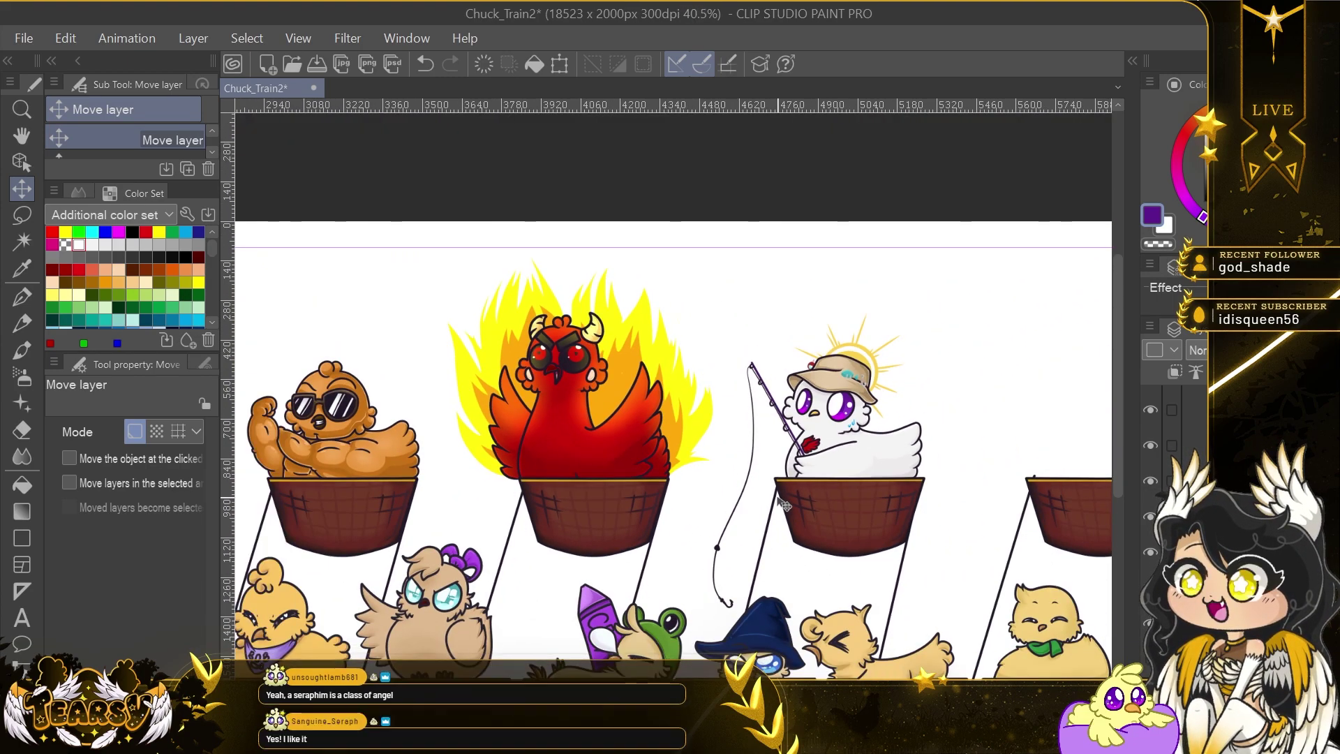
scroll(1228, 474, up, 3)
key(ctrl+t)
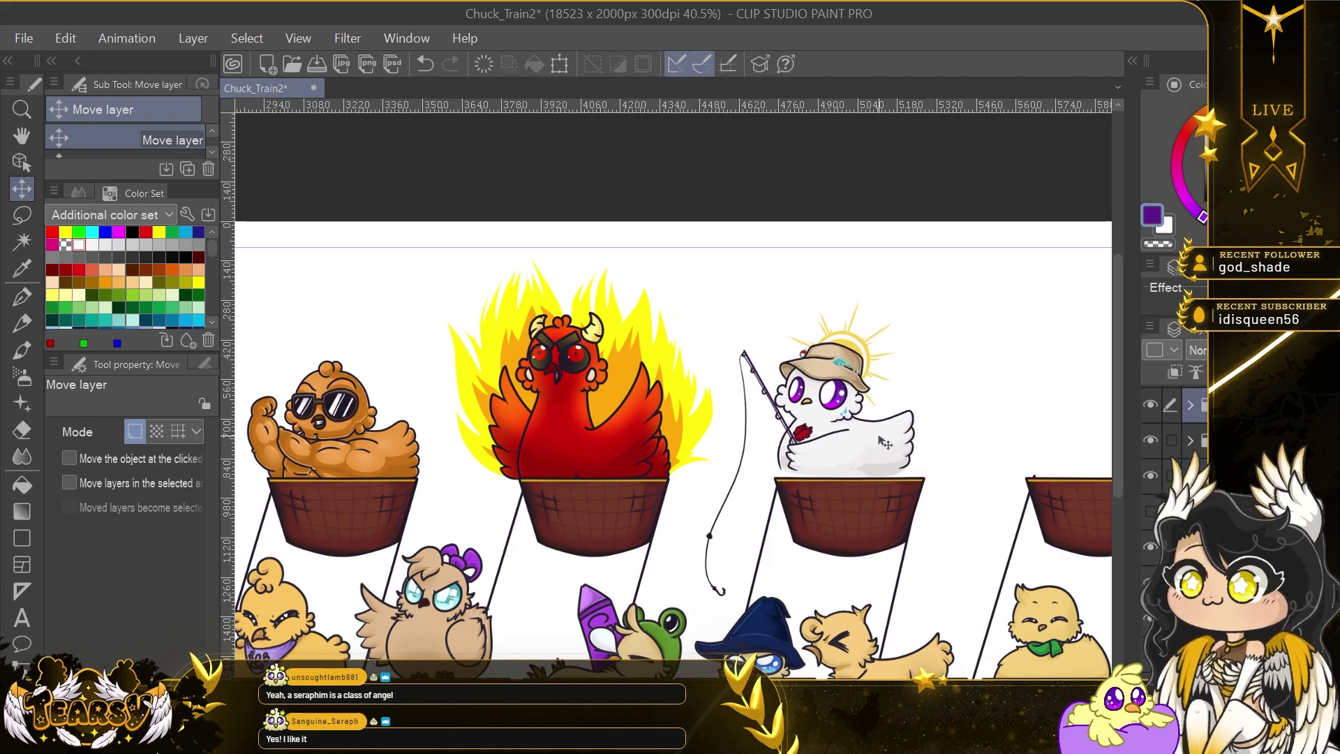
drag(896, 437, 891, 440)
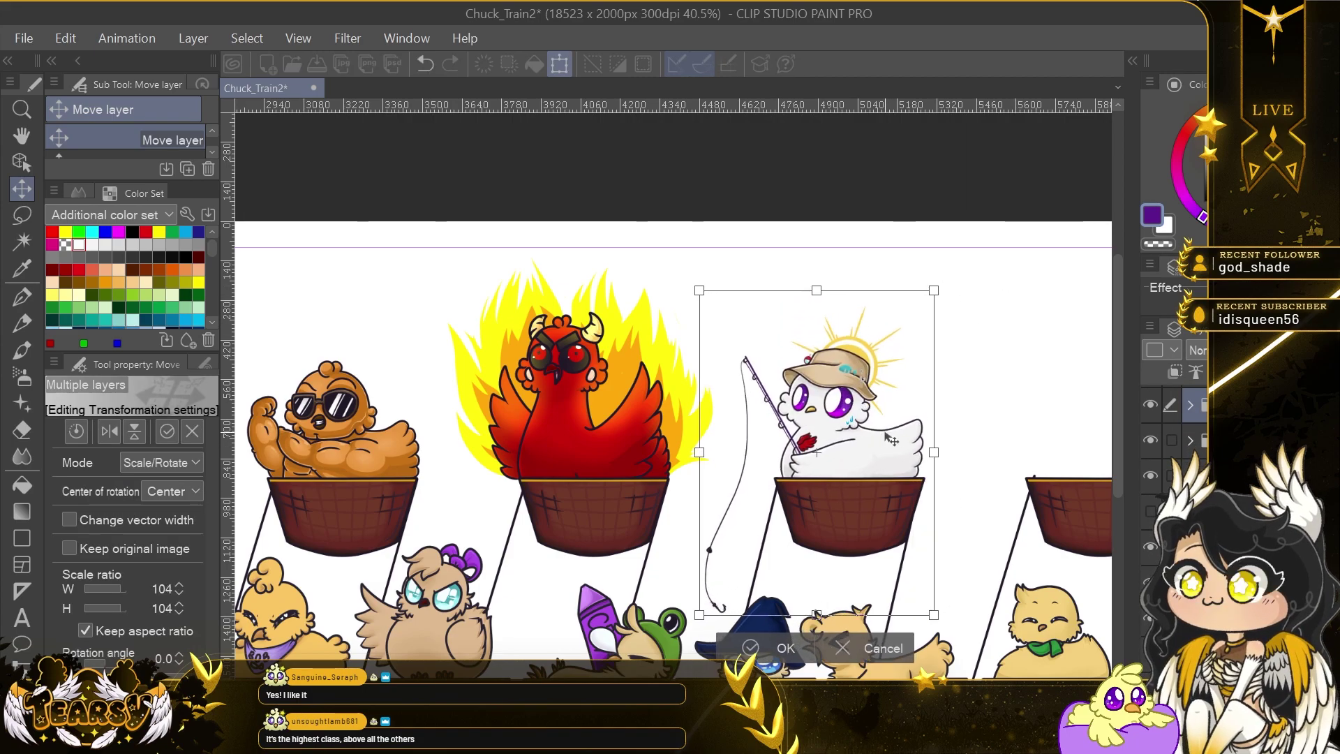
key(Return)
scroll(894, 442, up, 5)
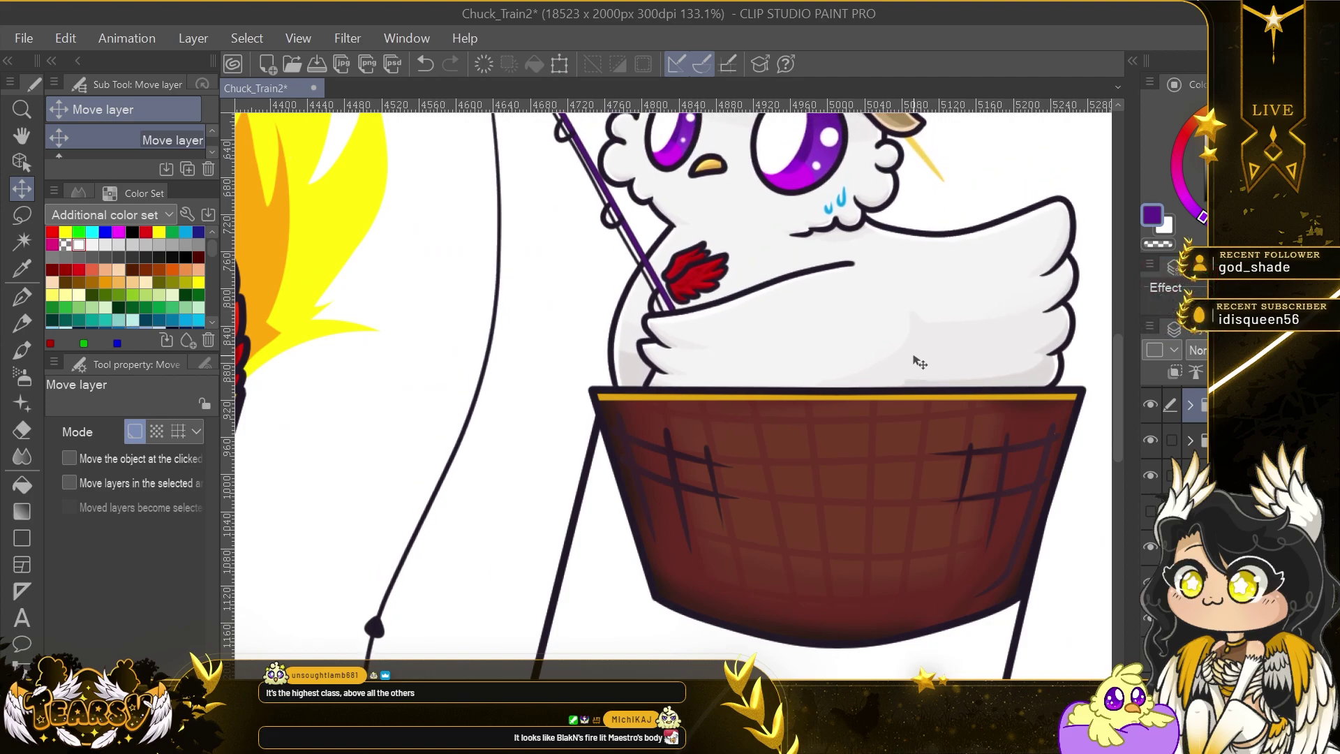
scroll(921, 364, down, 6)
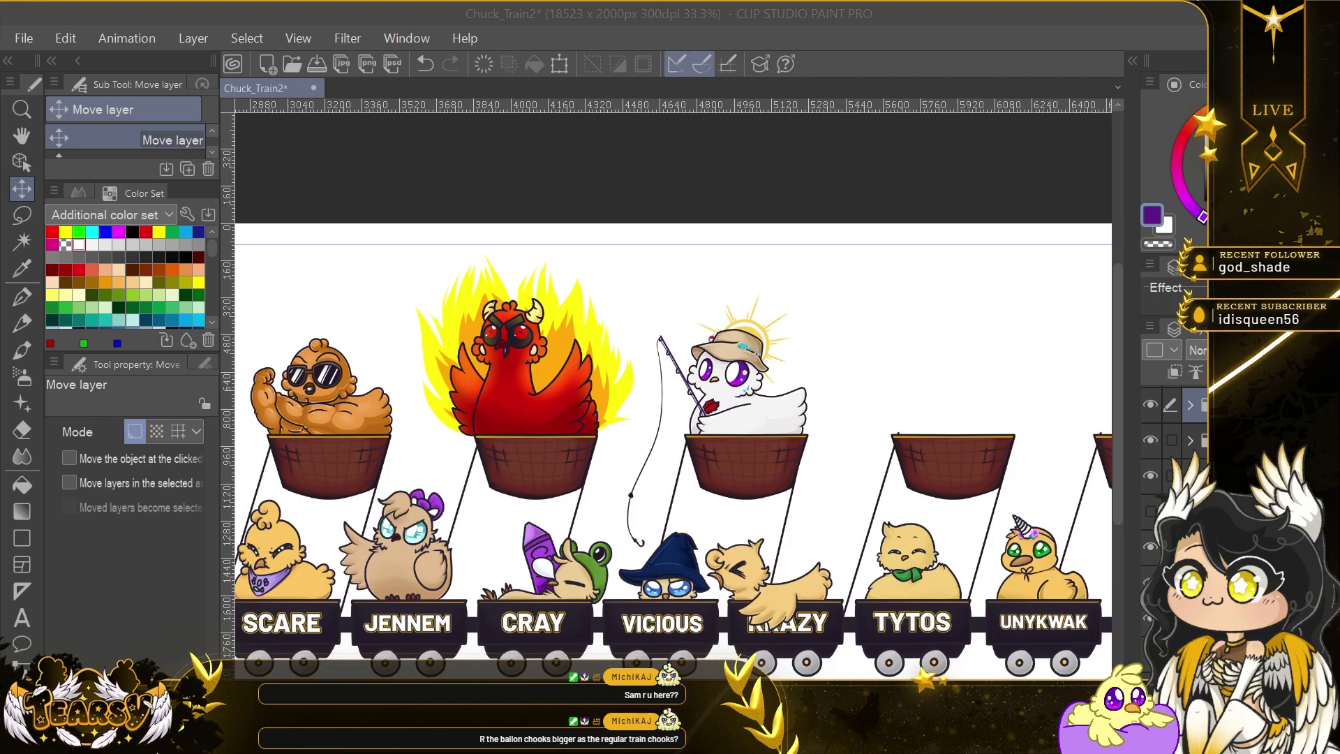
Look over the train illustration from the finished balloon baskets to its last wagon.
scroll(960, 340, down, 5)
drag(972, 361, 636, 476)
key(ctrl+z)
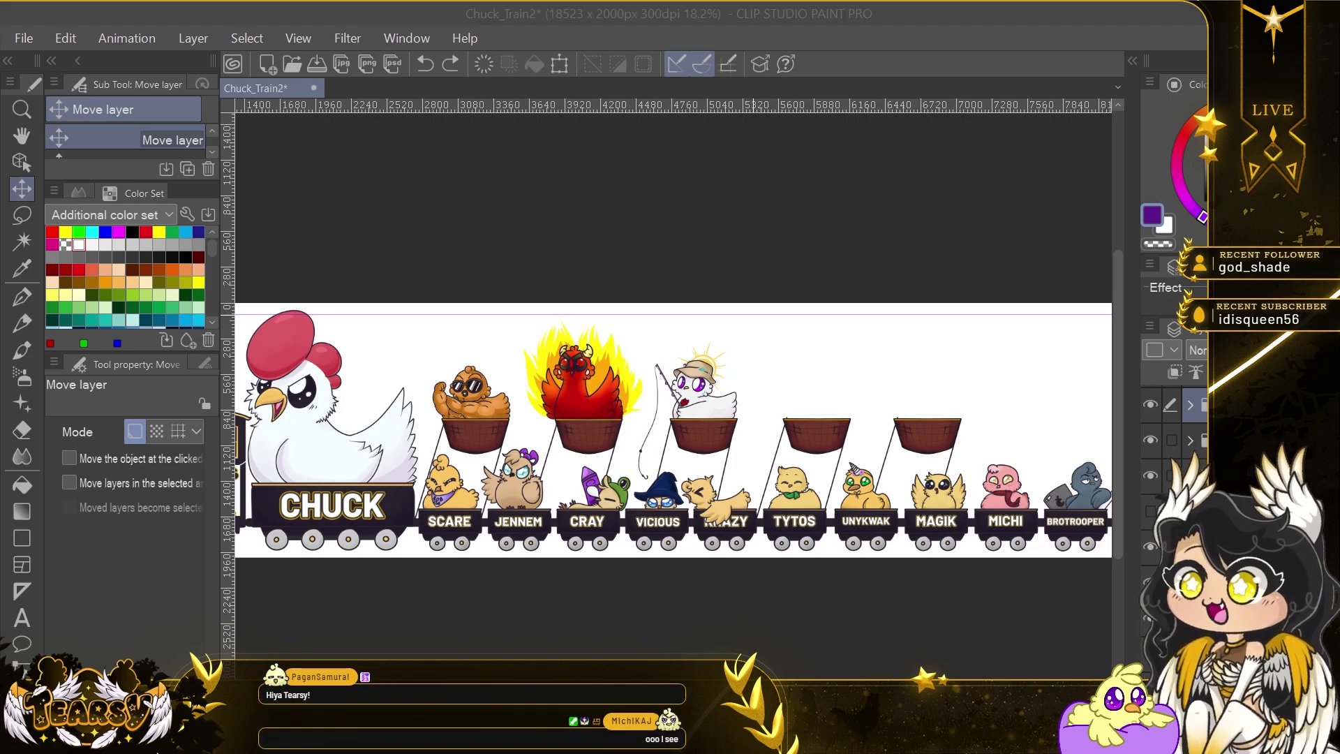
scroll(831, 392, up, 3)
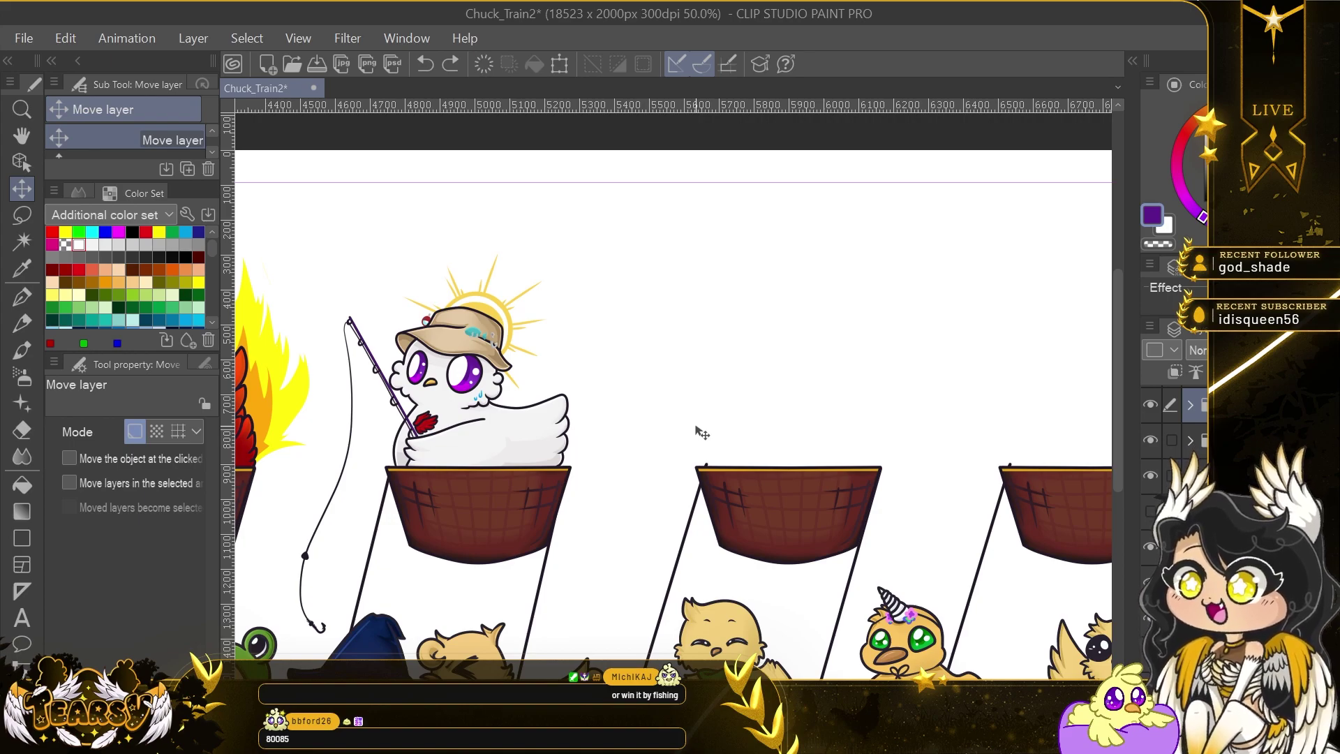
scroll(837, 413, up, 2)
scroll(840, 416, down, 5)
scroll(839, 416, up, 4)
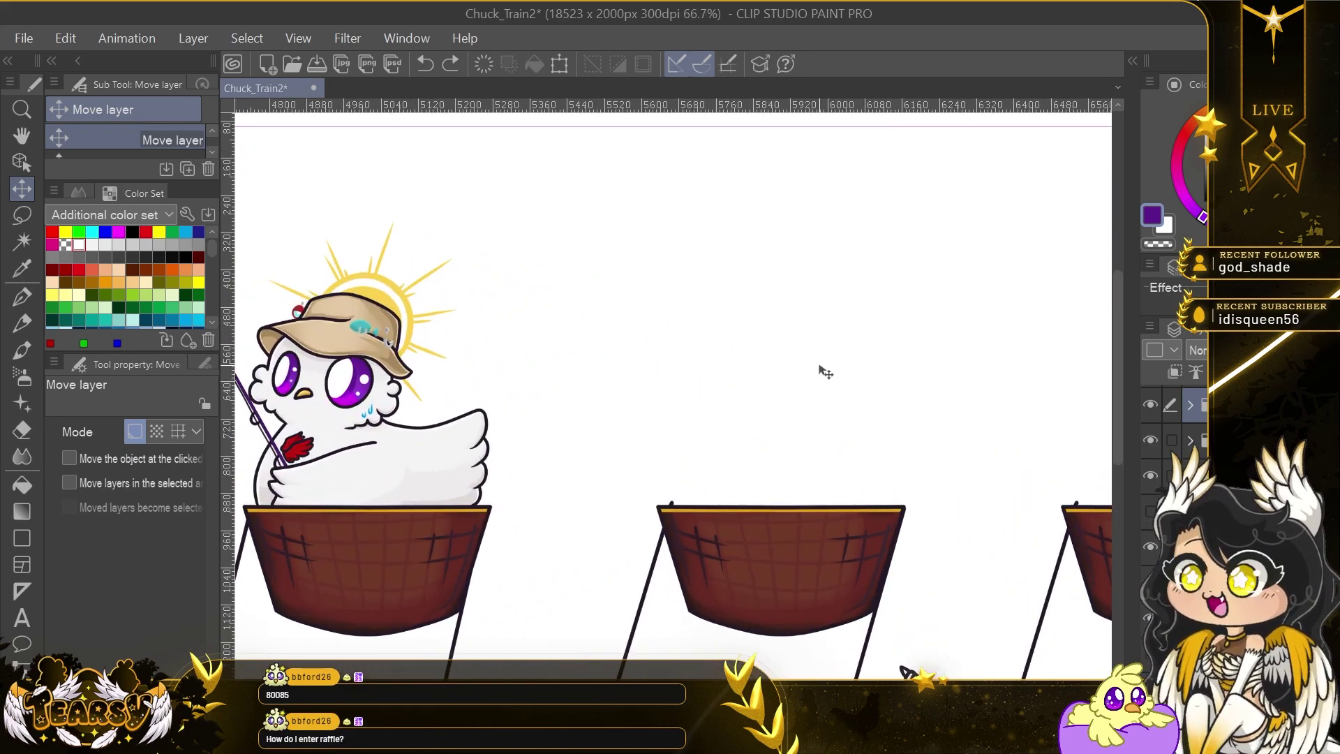
scroll(824, 372, down, 1)
scroll(778, 402, down, 3)
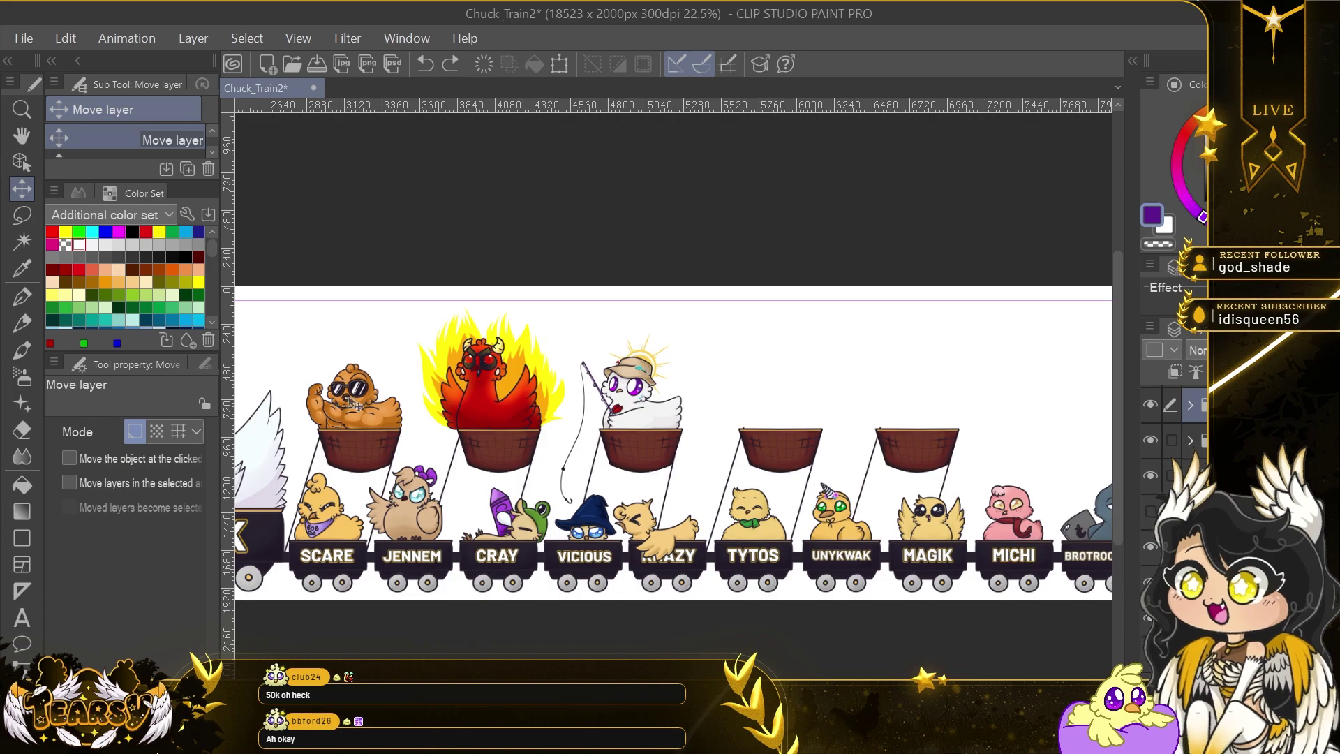
drag(842, 275, 738, 248)
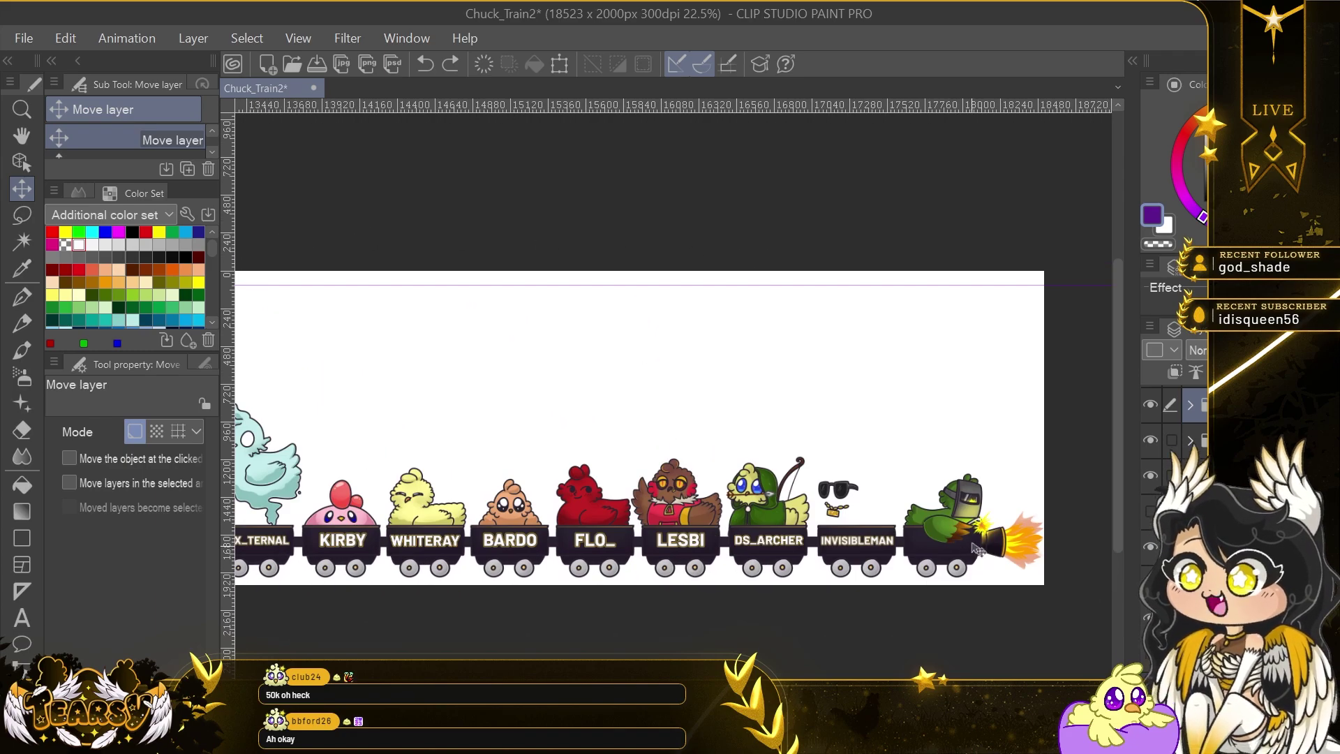
drag(293, 230, 740, 257)
Sketch a cyan circle around the fishing chick's head as a size guide and move it above the next empty basket.
scroll(709, 454, up, 3)
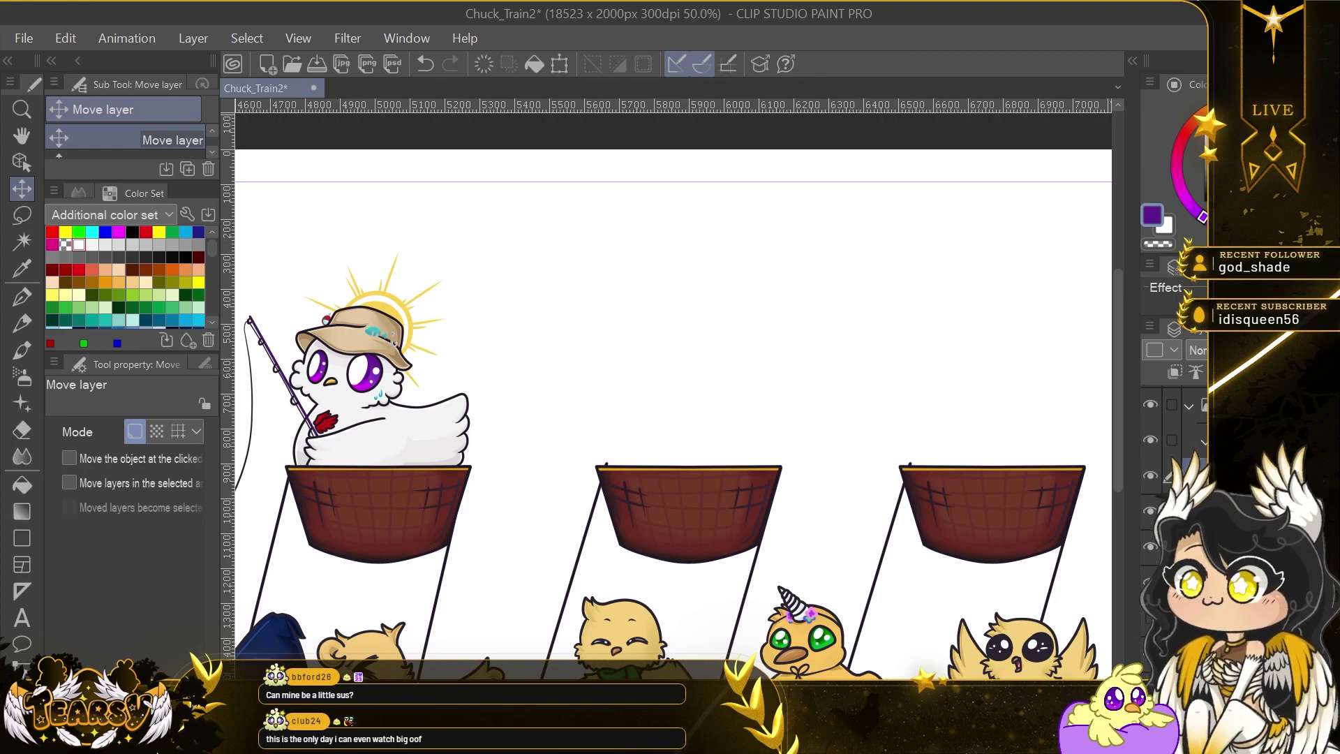
key(p)
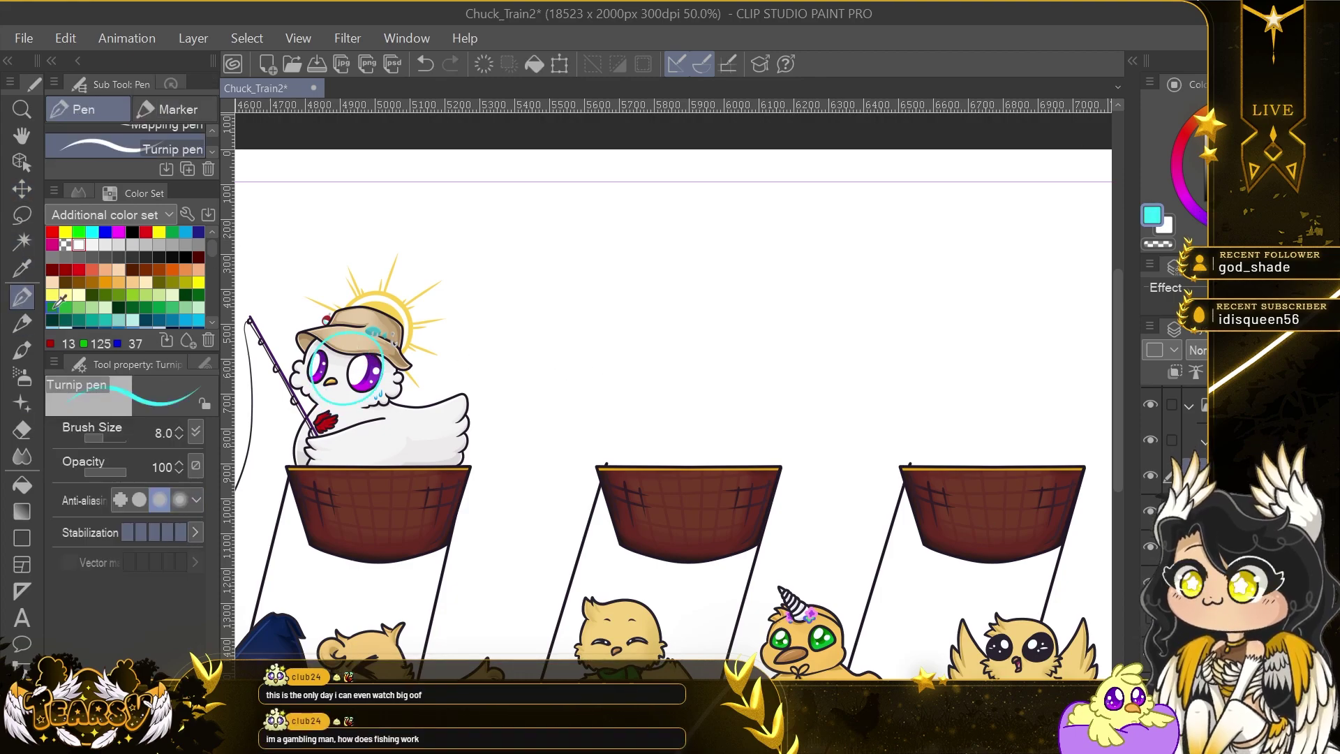
key(k)
drag(384, 377, 691, 403)
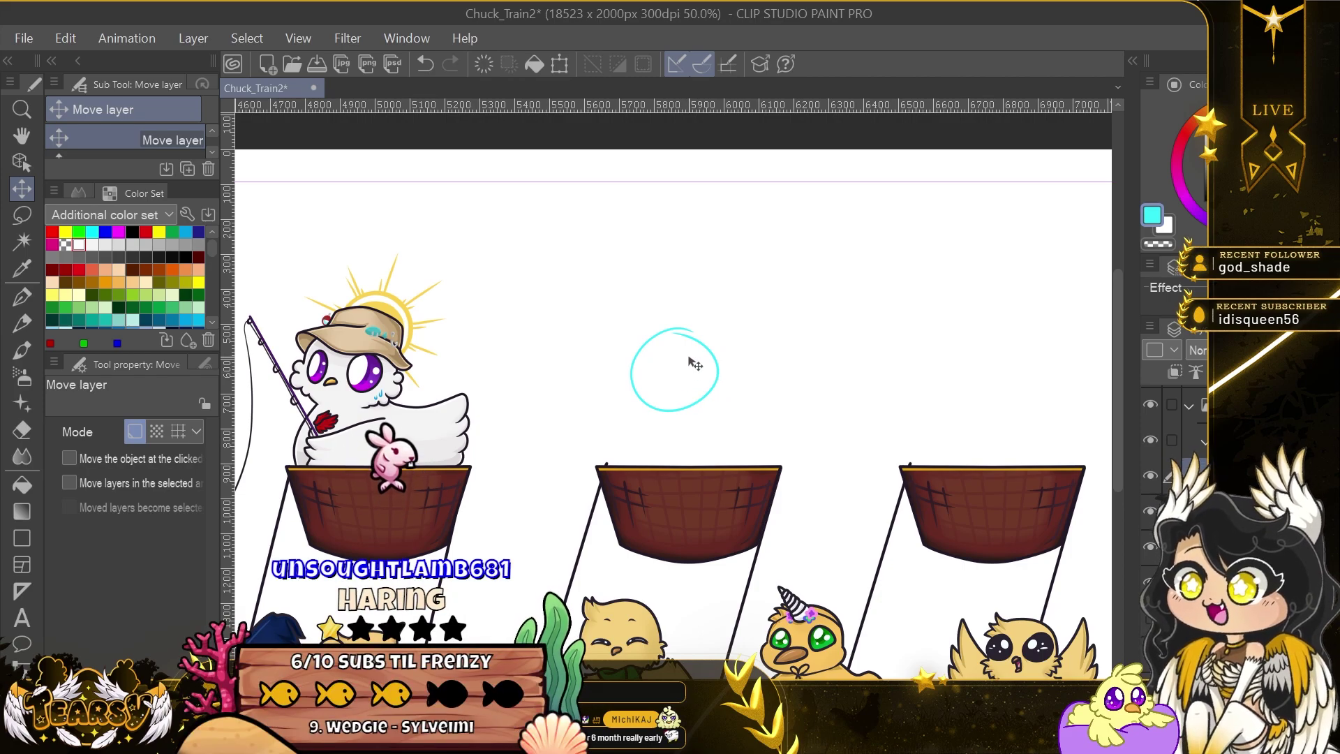
Sketch small rounded tufts on the crown and both cheeks of the circle head, plus a diagonal body line down to the basket.
scroll(691, 395, up, 4)
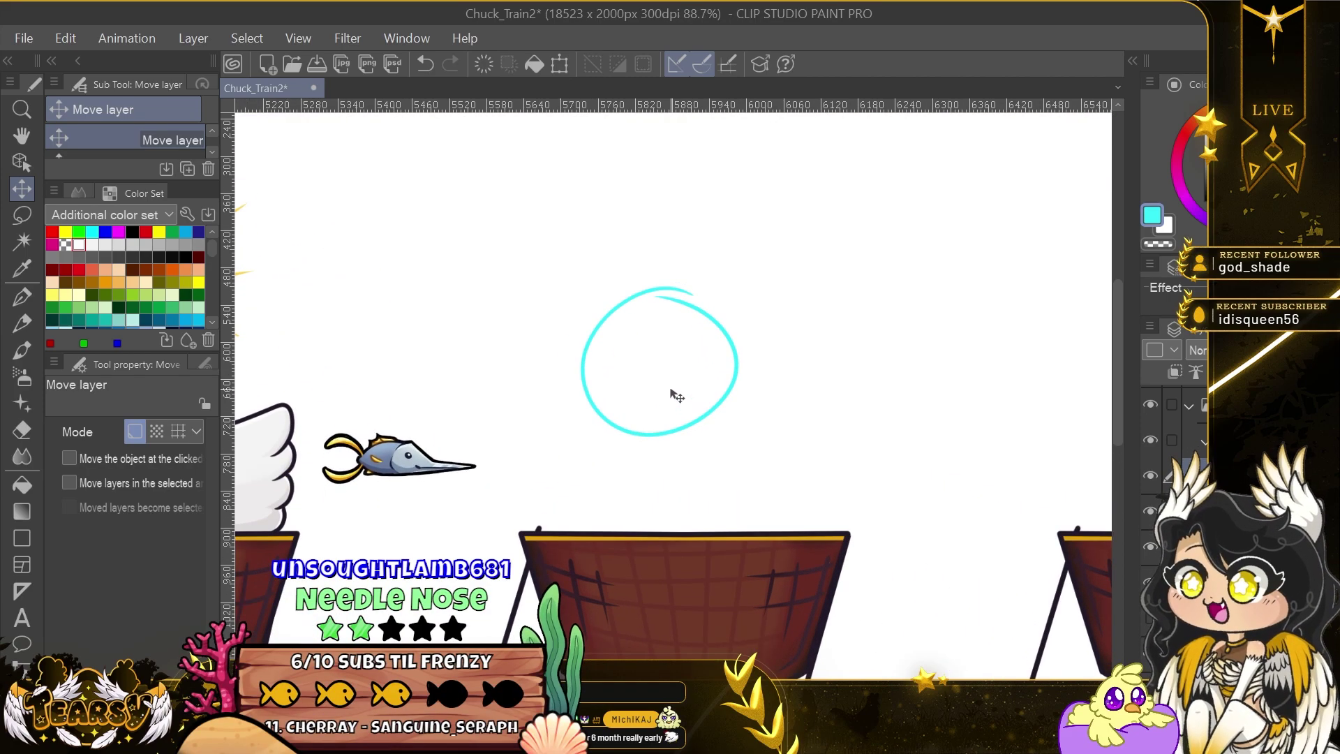
scroll(677, 395, up, 1)
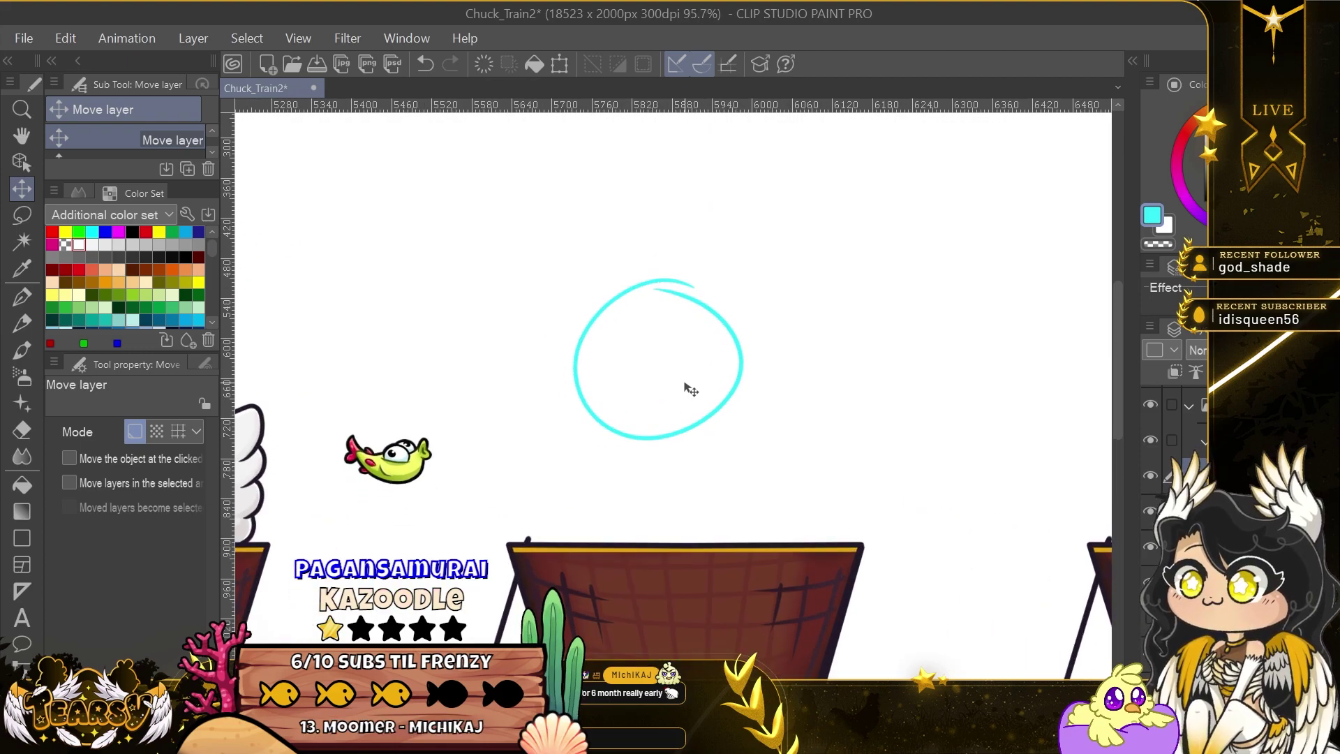
key(p)
drag(658, 286, 652, 297)
drag(574, 360, 575, 384)
drag(562, 386, 598, 428)
drag(742, 363, 740, 384)
drag(745, 384, 593, 540)
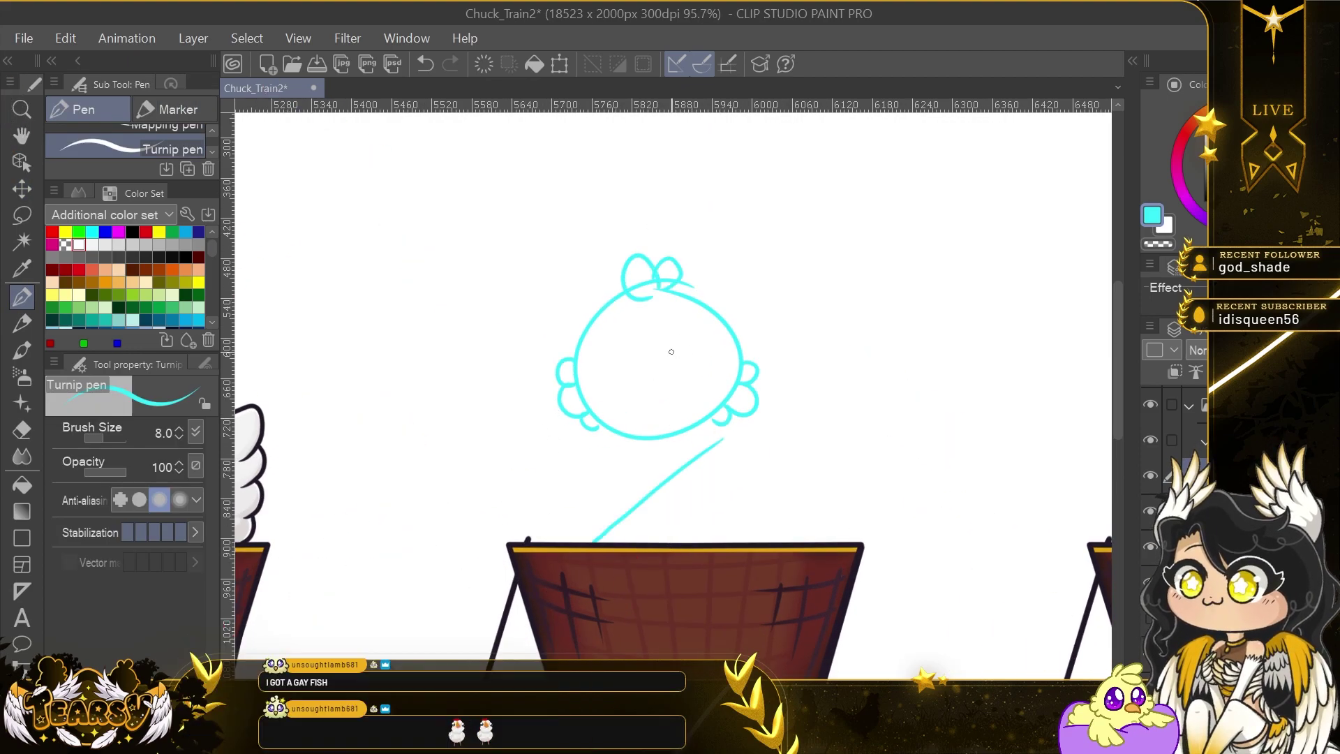
Sketch two large angled eyes and a long, drooping beak on the new chick's face.
drag(696, 343, 712, 388)
drag(605, 331, 638, 349)
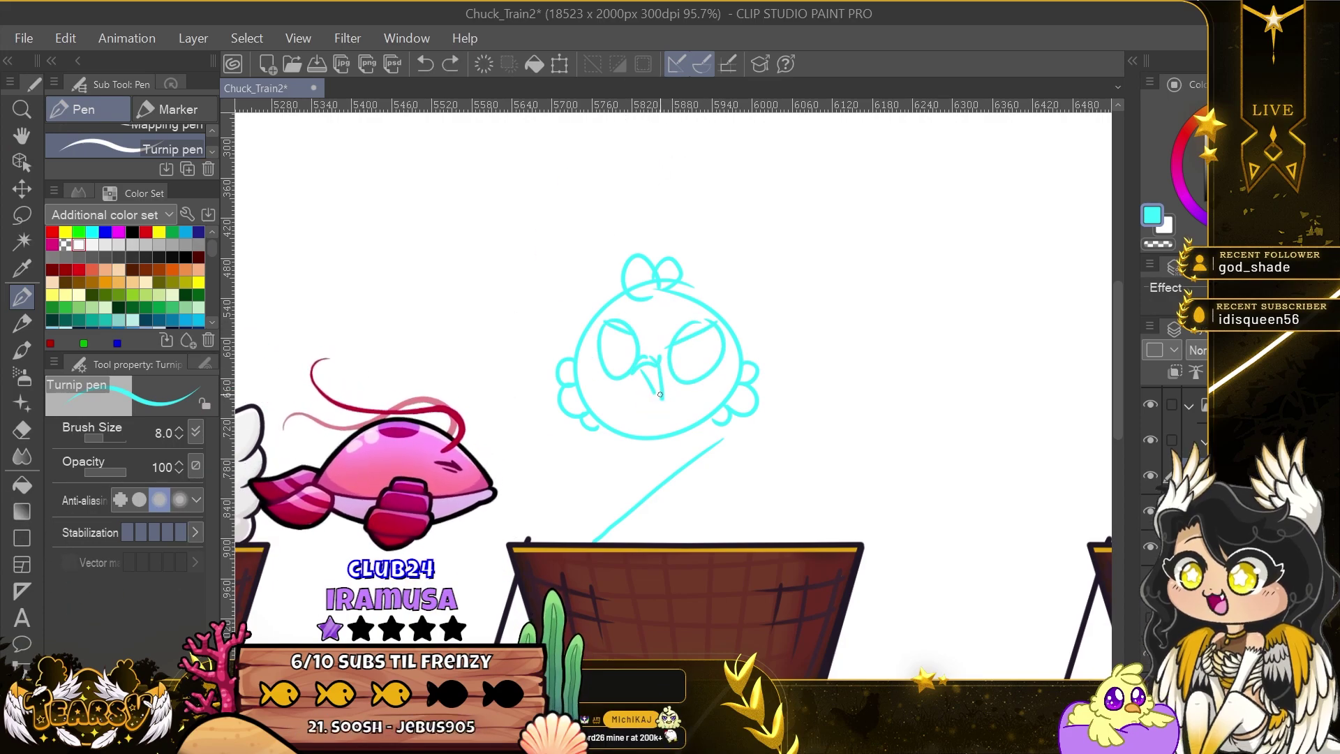
key(ctrl+z)
drag(672, 398, 642, 366)
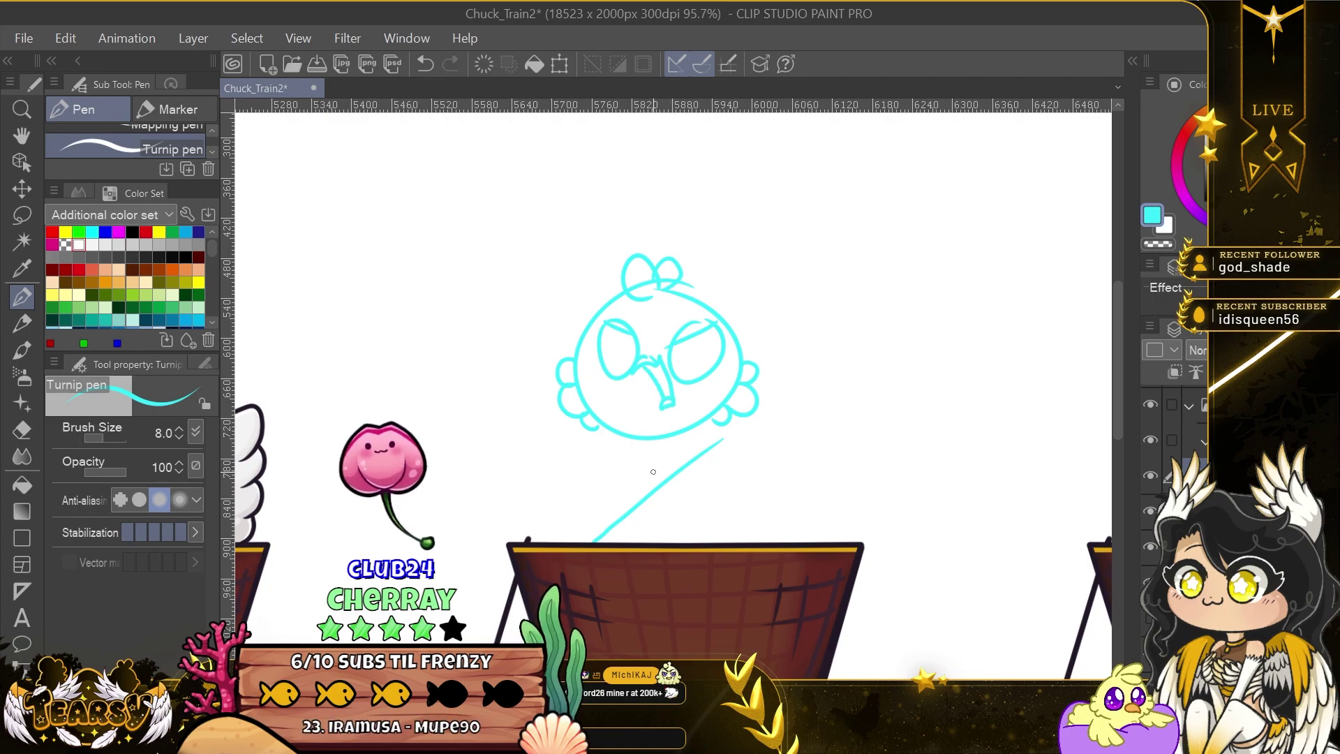
Sketch voluminous curly hair around the new chick's head and add brows and pupils to its face.
mouse_move(681, 287)
mouse_down()
mouse_move(707, 312)
mouse_move(745, 307)
mouse_move(747, 380)
mouse_move(737, 264)
mouse_move(782, 336)
mouse_move(780, 396)
mouse_up()
drag(658, 256, 674, 251)
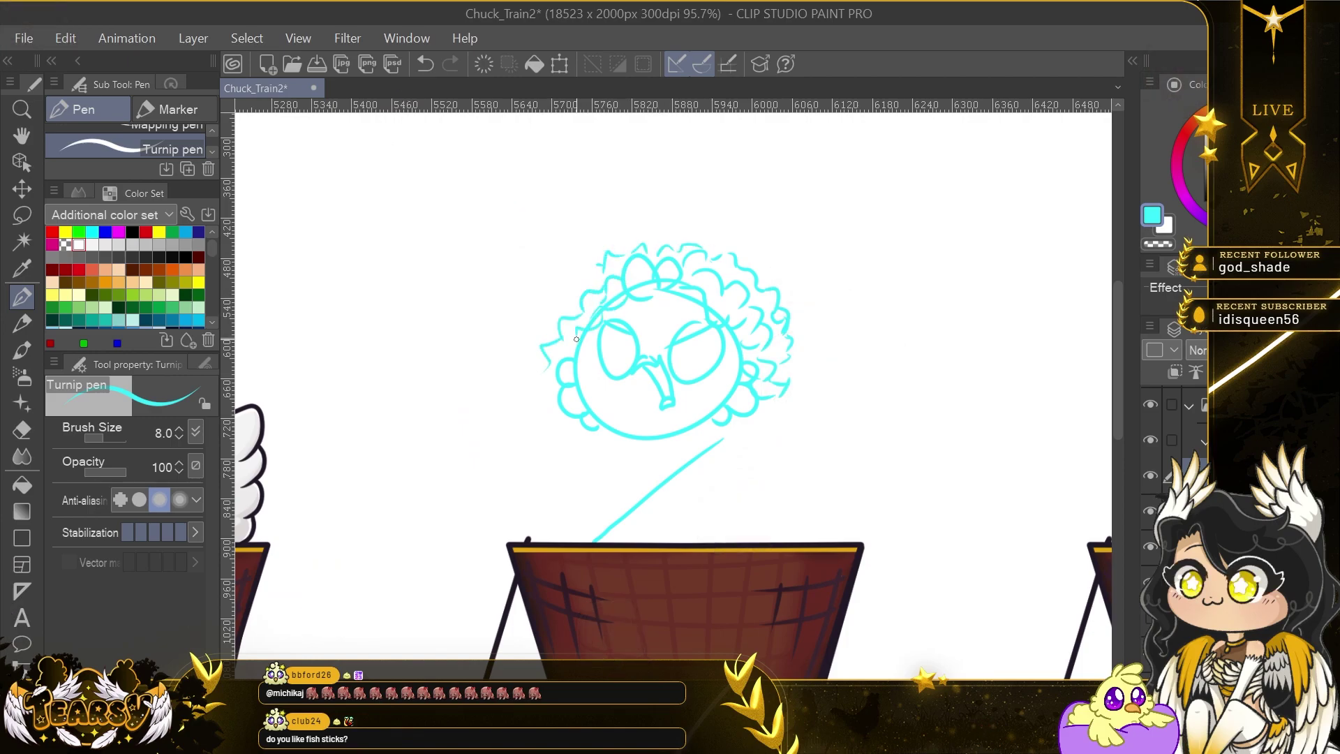
drag(551, 358, 586, 264)
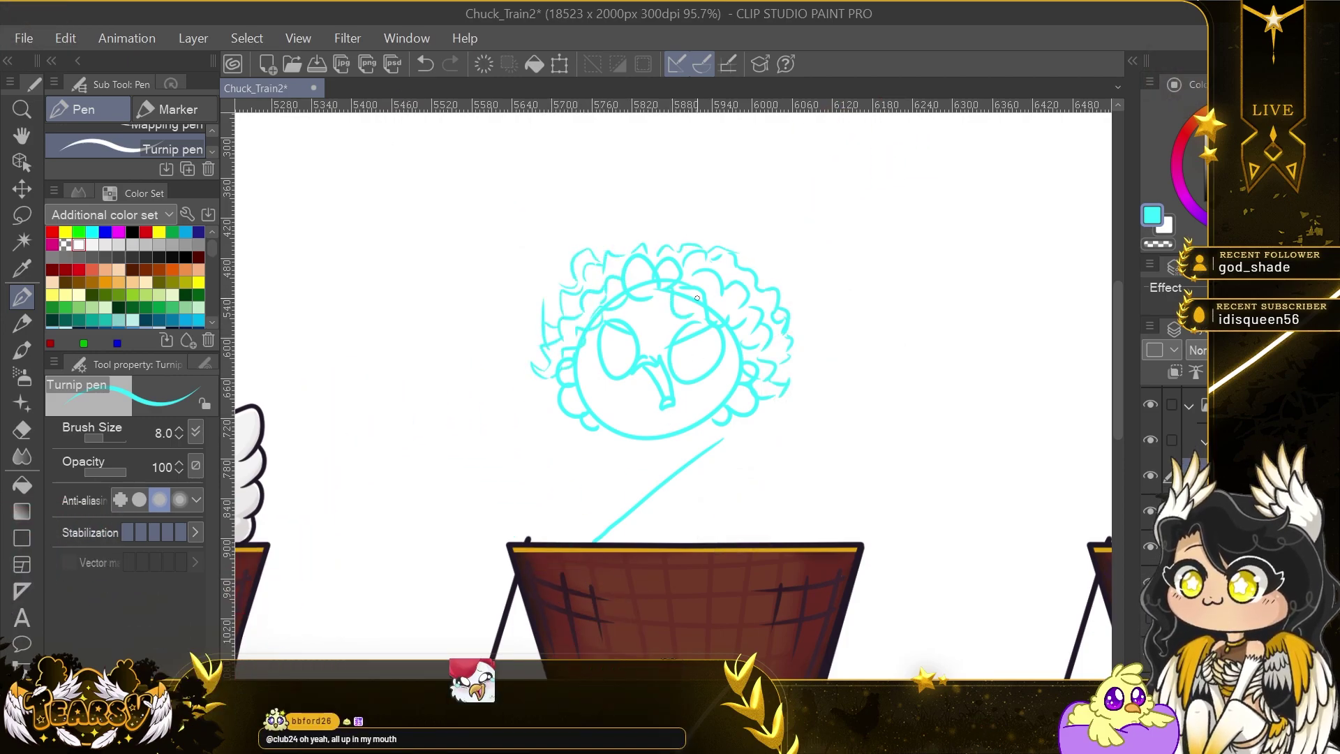
mouse_move(683, 297)
mouse_down()
mouse_move(699, 306)
mouse_move(617, 317)
mouse_up()
drag(692, 341, 691, 339)
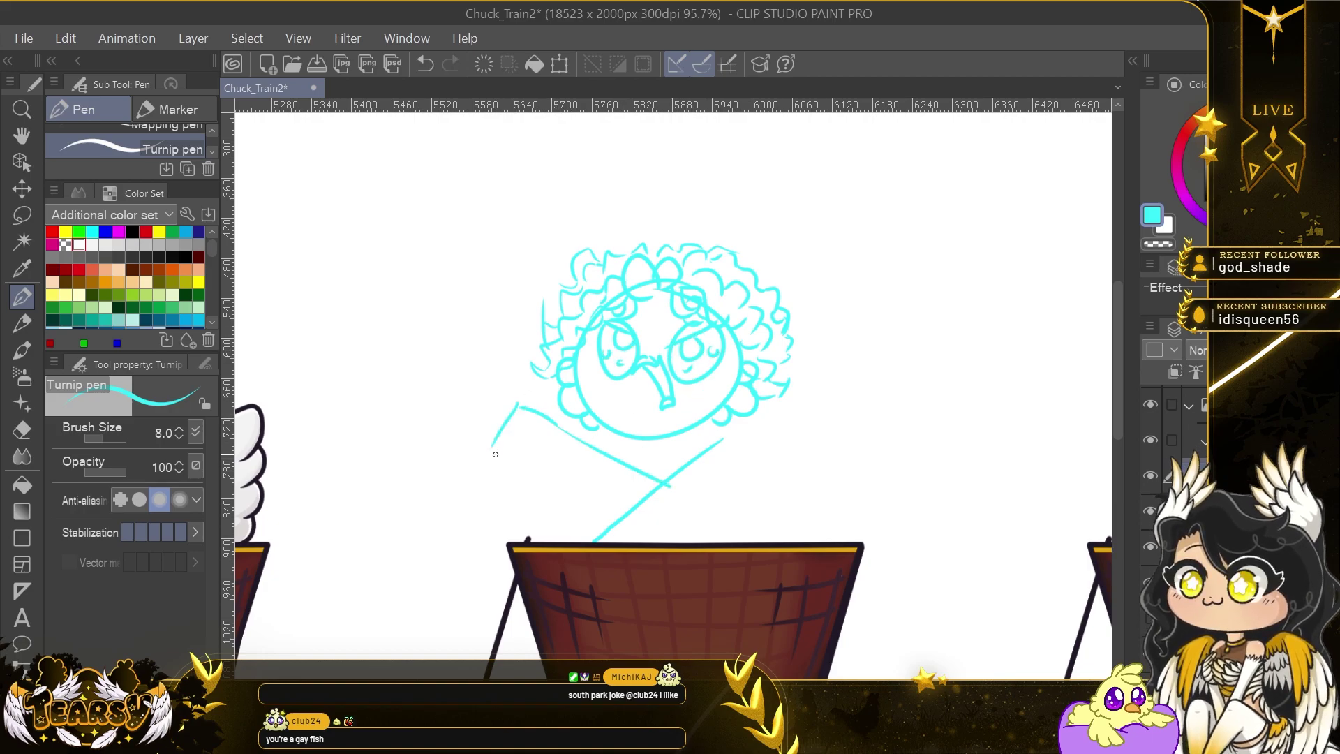
mouse_move(528, 481)
mouse_down()
mouse_move(563, 544)
mouse_move(533, 500)
mouse_move(524, 541)
mouse_up()
drag(537, 517, 531, 541)
mouse_move(534, 408)
mouse_down()
mouse_move(601, 445)
mouse_move(478, 434)
mouse_up()
drag(479, 423, 471, 403)
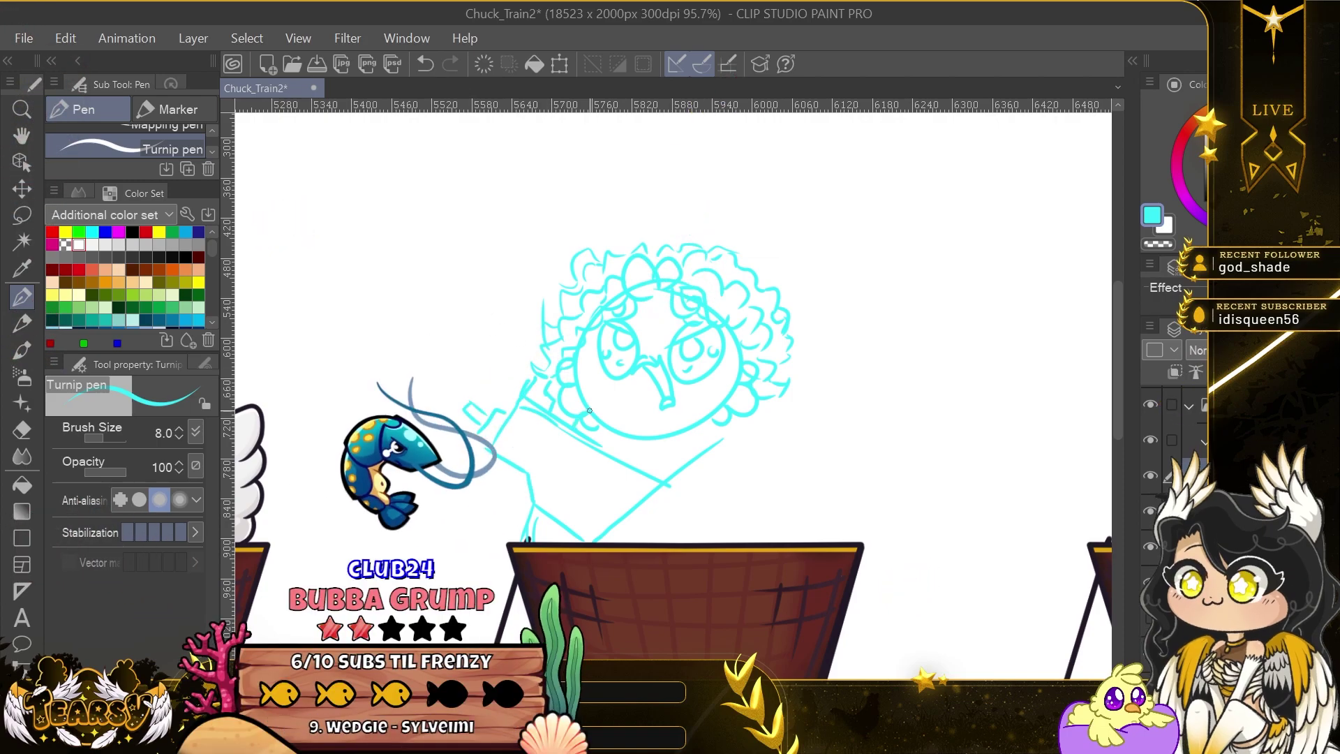
key(ctrl+z)
key(ctrl+z)
key(ctrl+z)
key(ctrl+z)
key(ctrl+z)
key(ctrl+z)
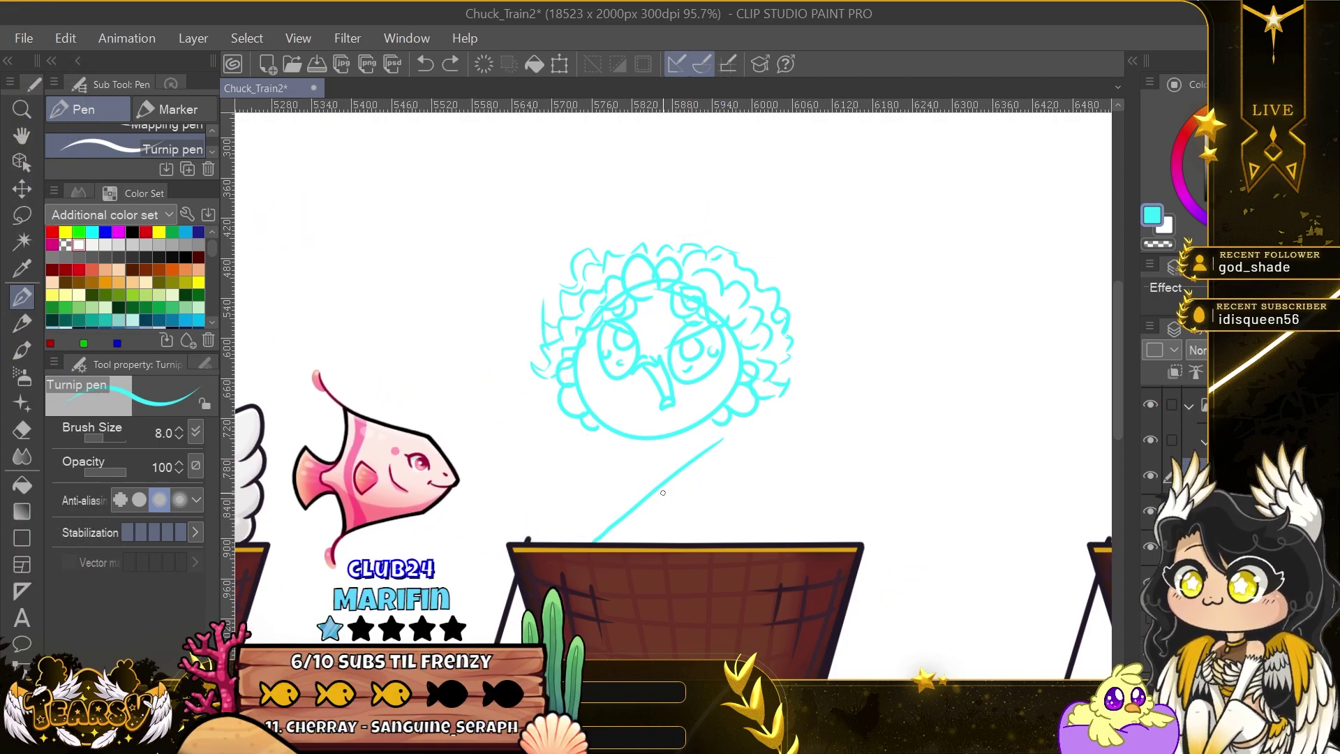
Erase the diagonal body line and sketch a rounded, front-facing body with shoulder feathers rising from the basket.
key(e)
drag(722, 441, 593, 541)
key(p)
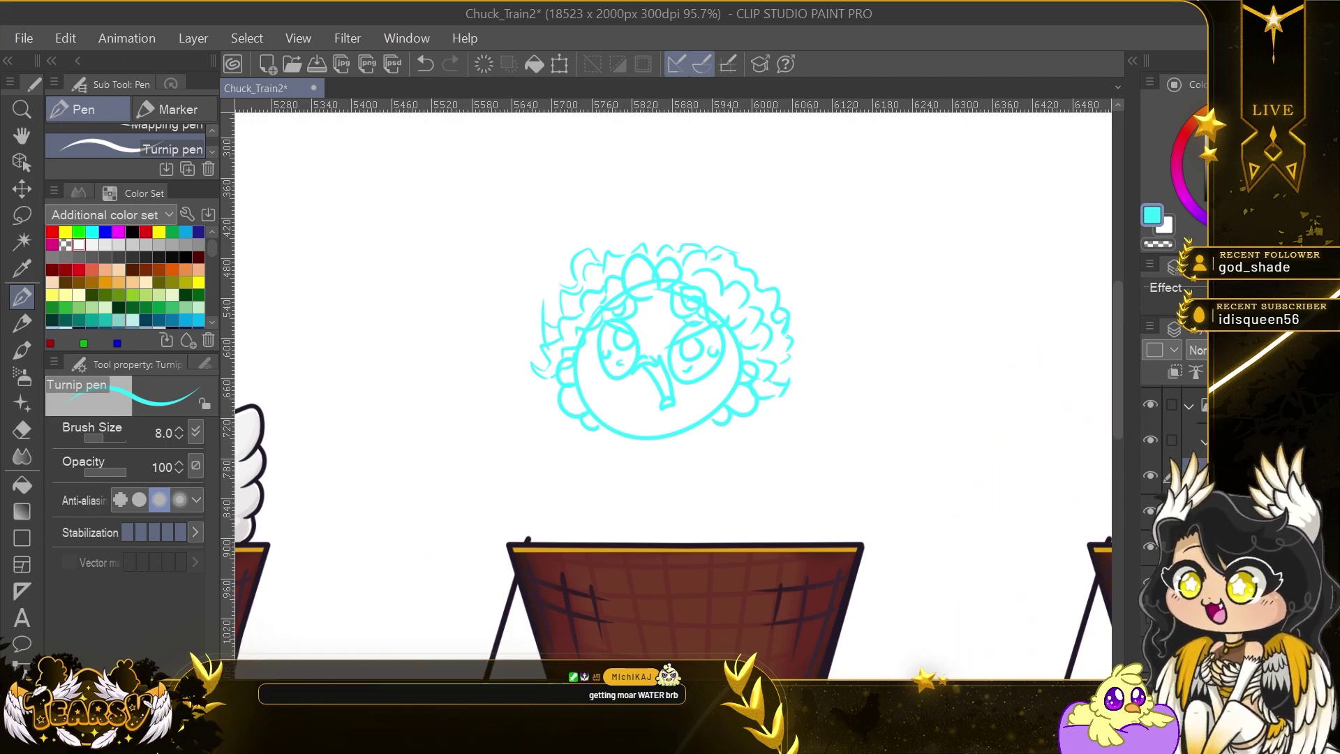
drag(600, 438, 551, 541)
key(ctrl+z)
drag(725, 437, 743, 452)
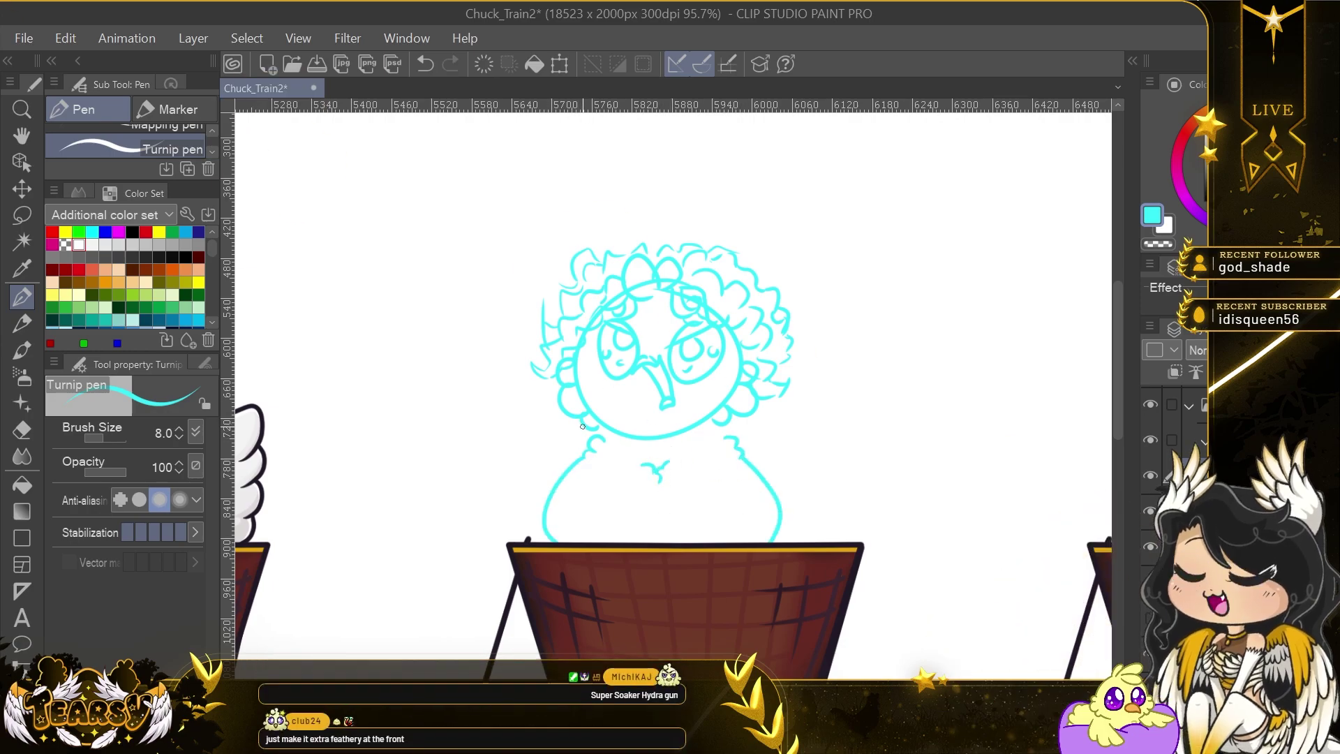
Sketch a folded wing on one side of the body and a raised wing with a jagged edge on the other.
drag(598, 427, 584, 560)
key(ctrl+z)
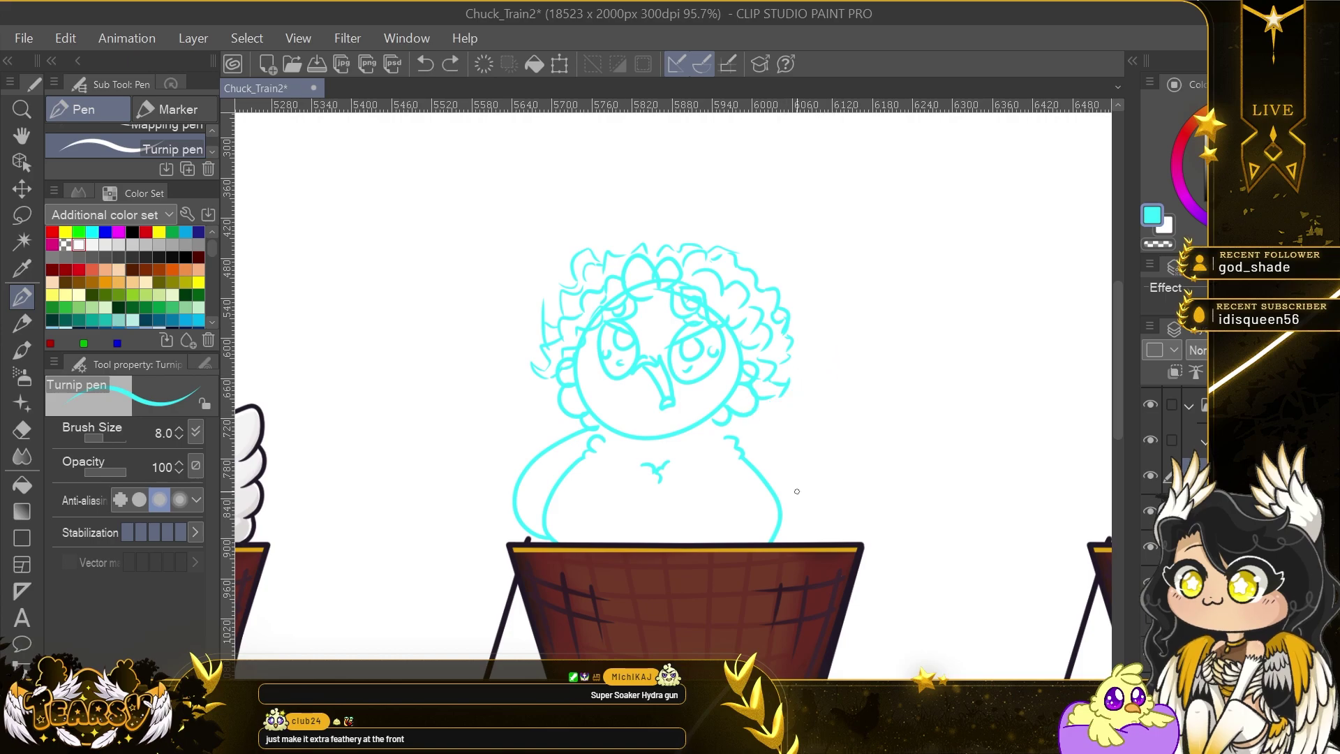
drag(839, 425, 827, 540)
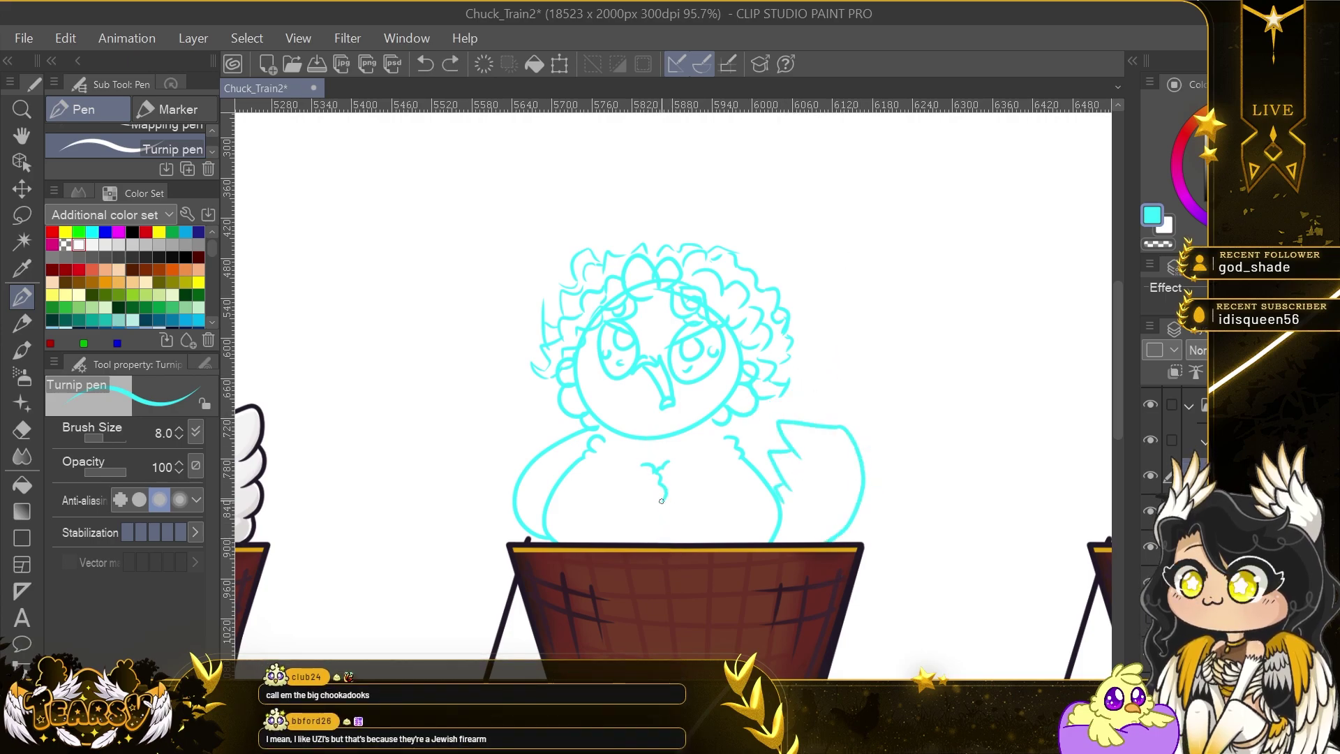
key(ctrl+z)
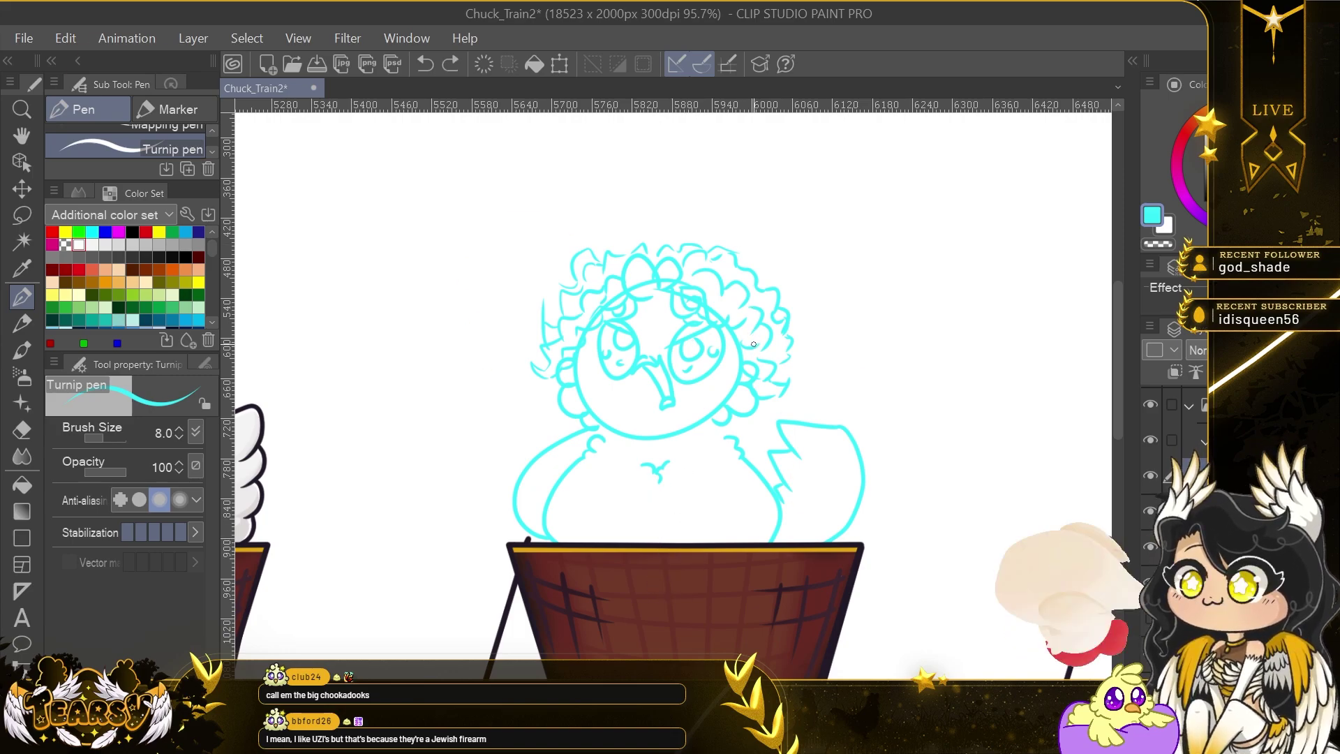
Sketch a boxy, upright gun with a short barrel above the raised wing, and add detail shapes beside the shoulder.
mouse_move(838, 424)
mouse_down()
mouse_move(838, 365)
mouse_move(817, 347)
mouse_move(786, 418)
mouse_up()
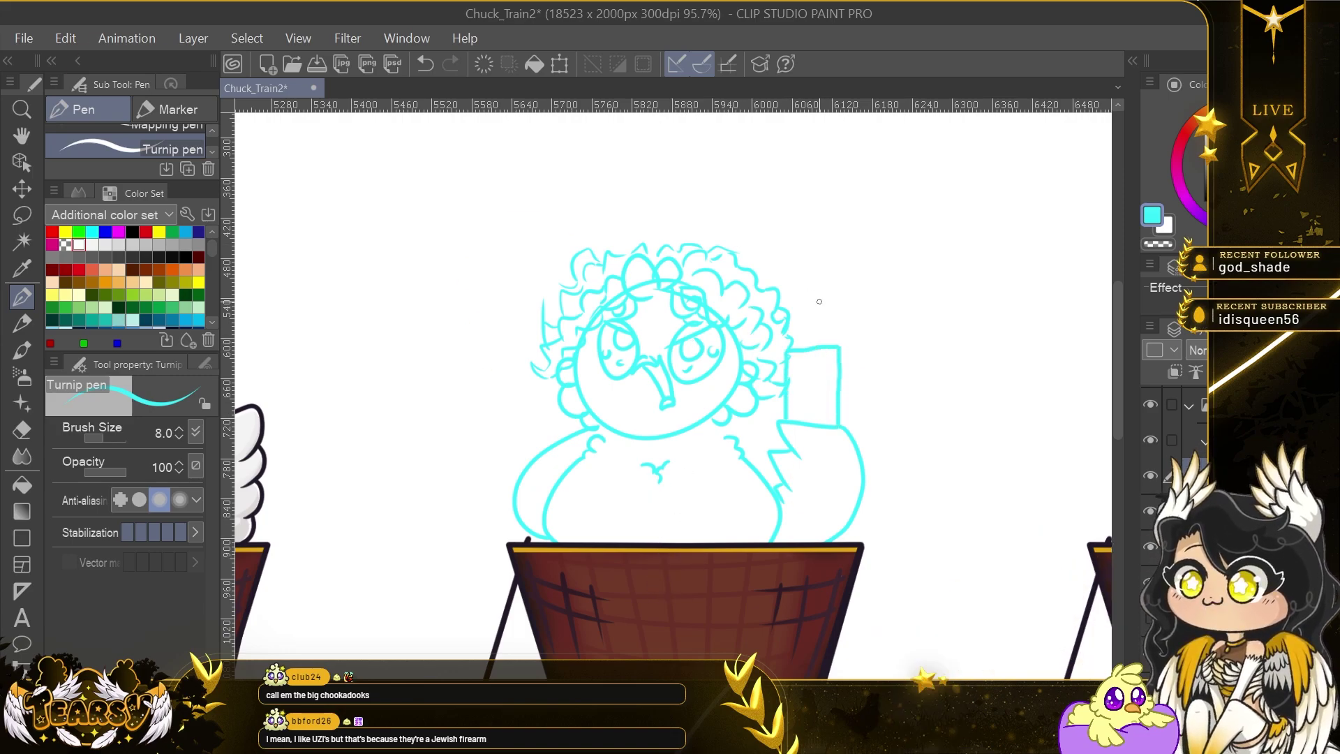
mouse_move(839, 350)
mouse_down()
mouse_move(851, 360)
mouse_move(841, 418)
mouse_up()
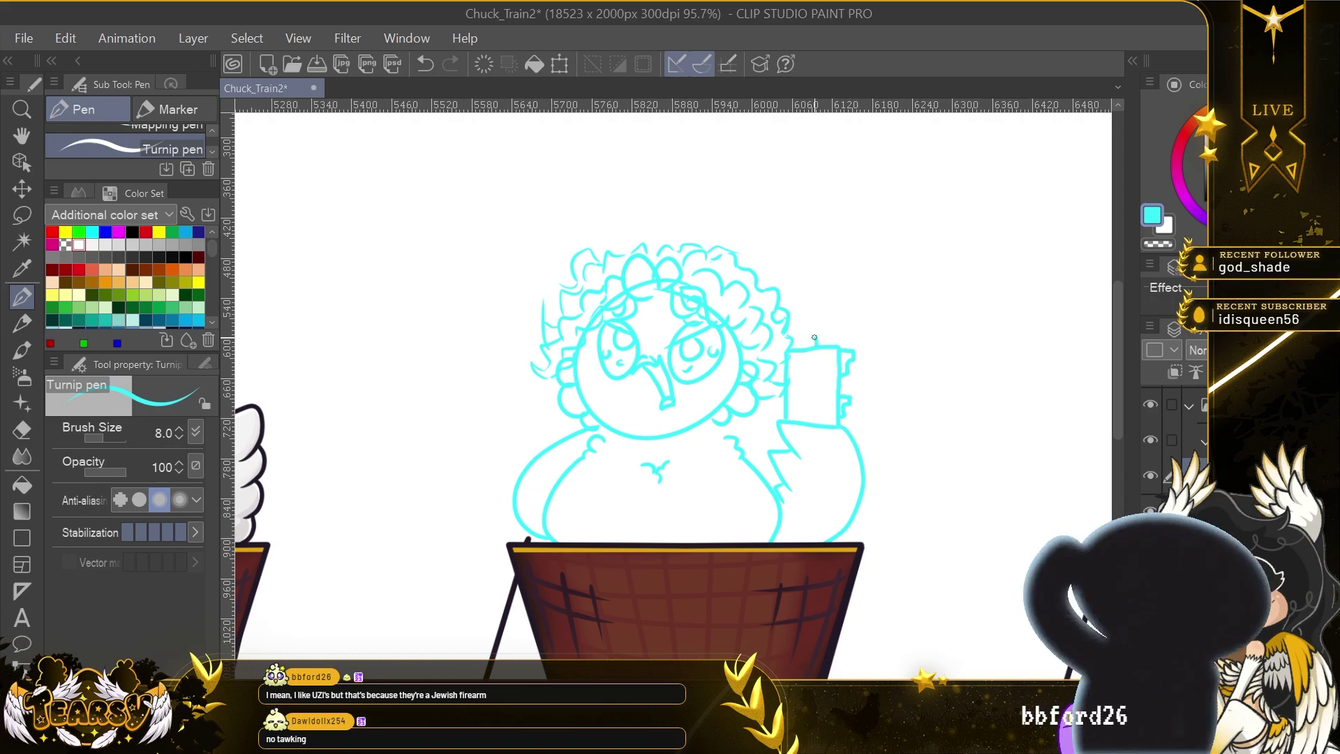
mouse_move(816, 346)
mouse_down()
mouse_move(795, 333)
mouse_move(834, 342)
mouse_move(829, 421)
mouse_up()
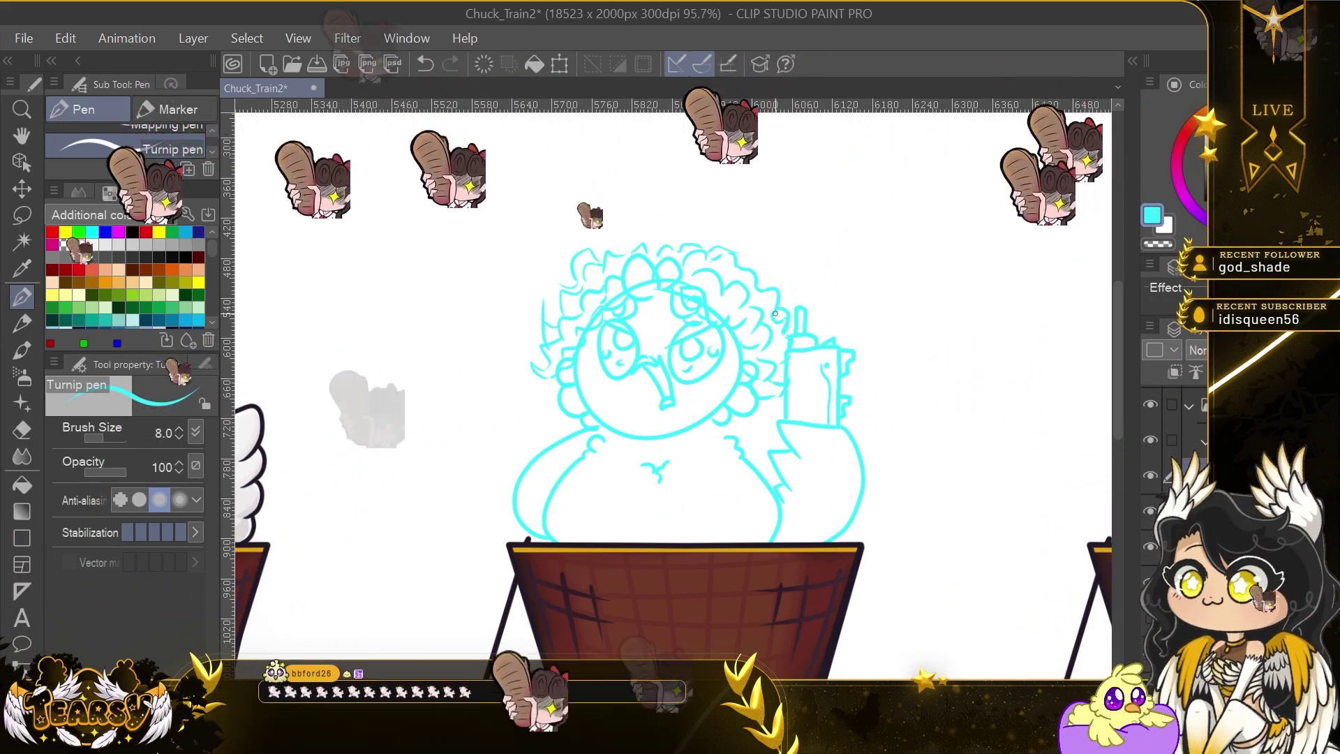
drag(774, 313, 785, 322)
mouse_move(778, 423)
mouse_down()
mouse_move(748, 443)
mouse_move(765, 434)
mouse_move(761, 464)
mouse_move(766, 433)
mouse_move(771, 467)
mouse_up()
key(ctrl+z)
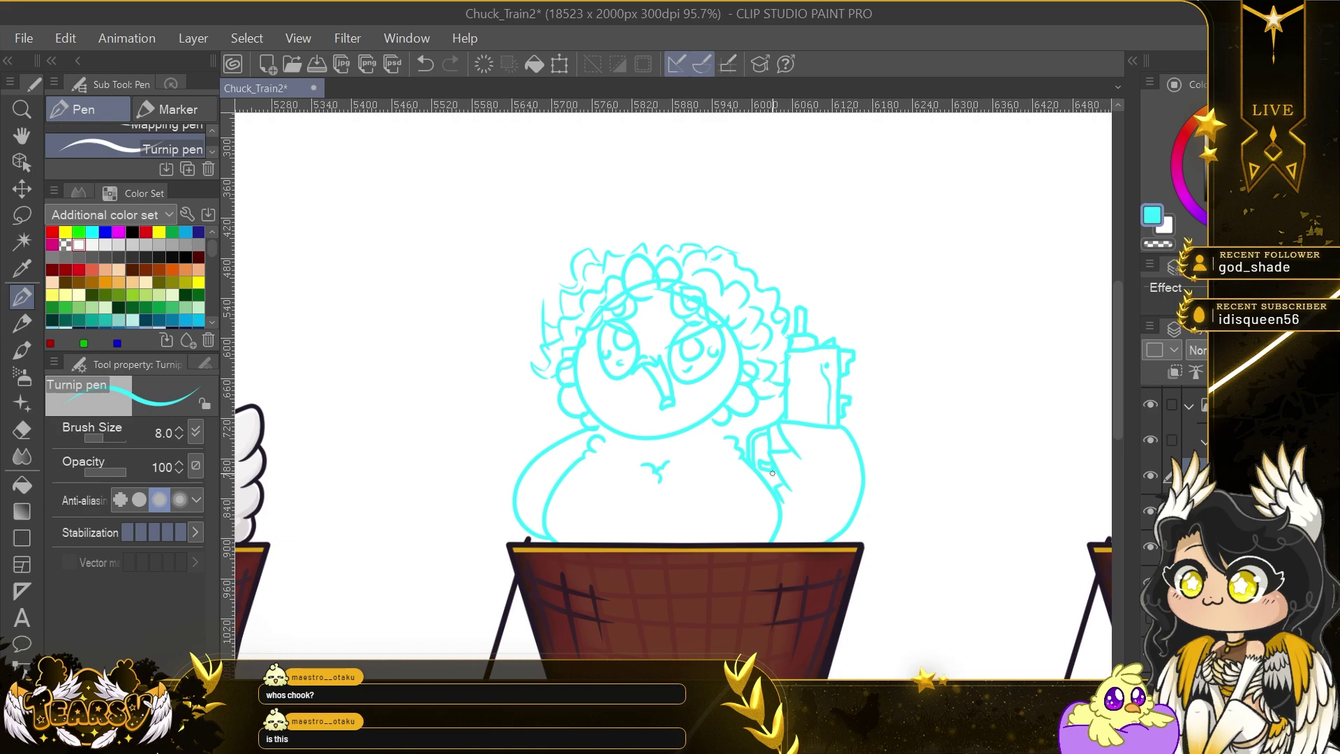
Dot freckles on both of the new chick's cheeks below the eyes.
click(709, 381)
click(703, 387)
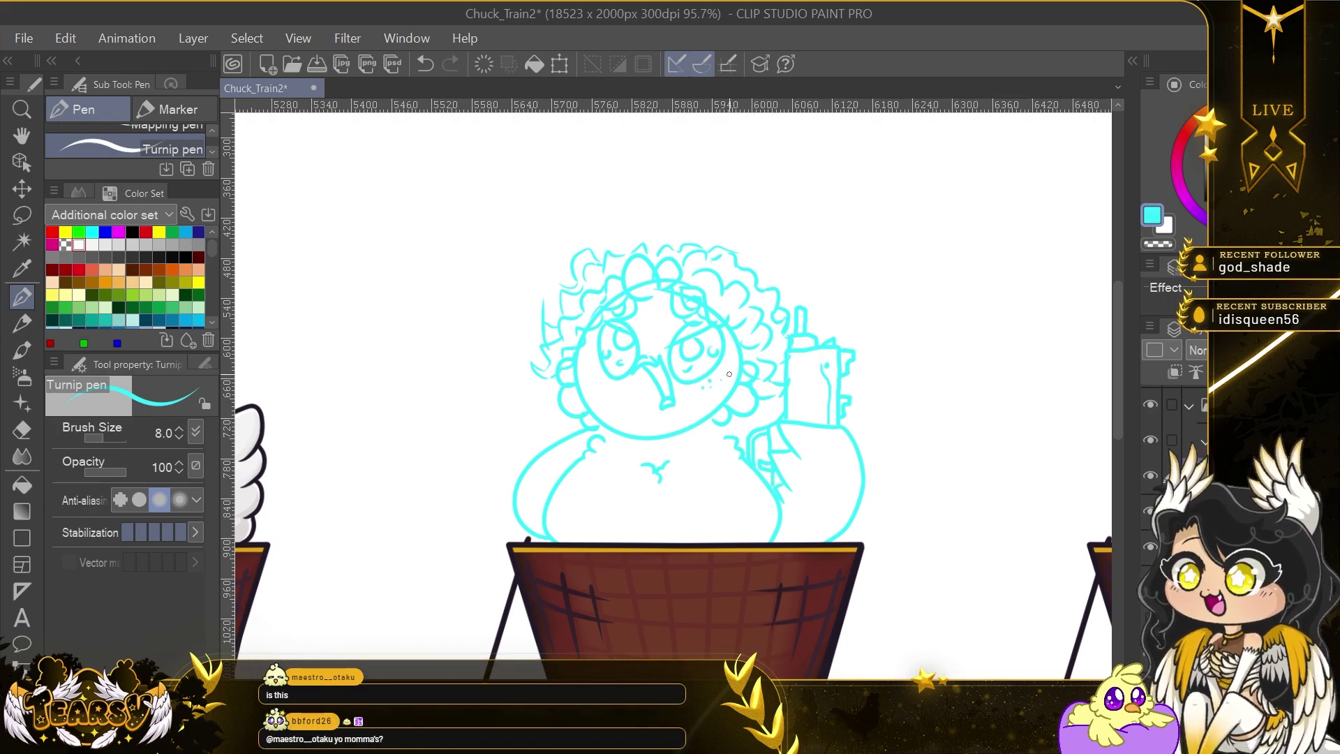
click(711, 388)
click(727, 377)
click(616, 384)
click(599, 384)
click(596, 369)
click(585, 373)
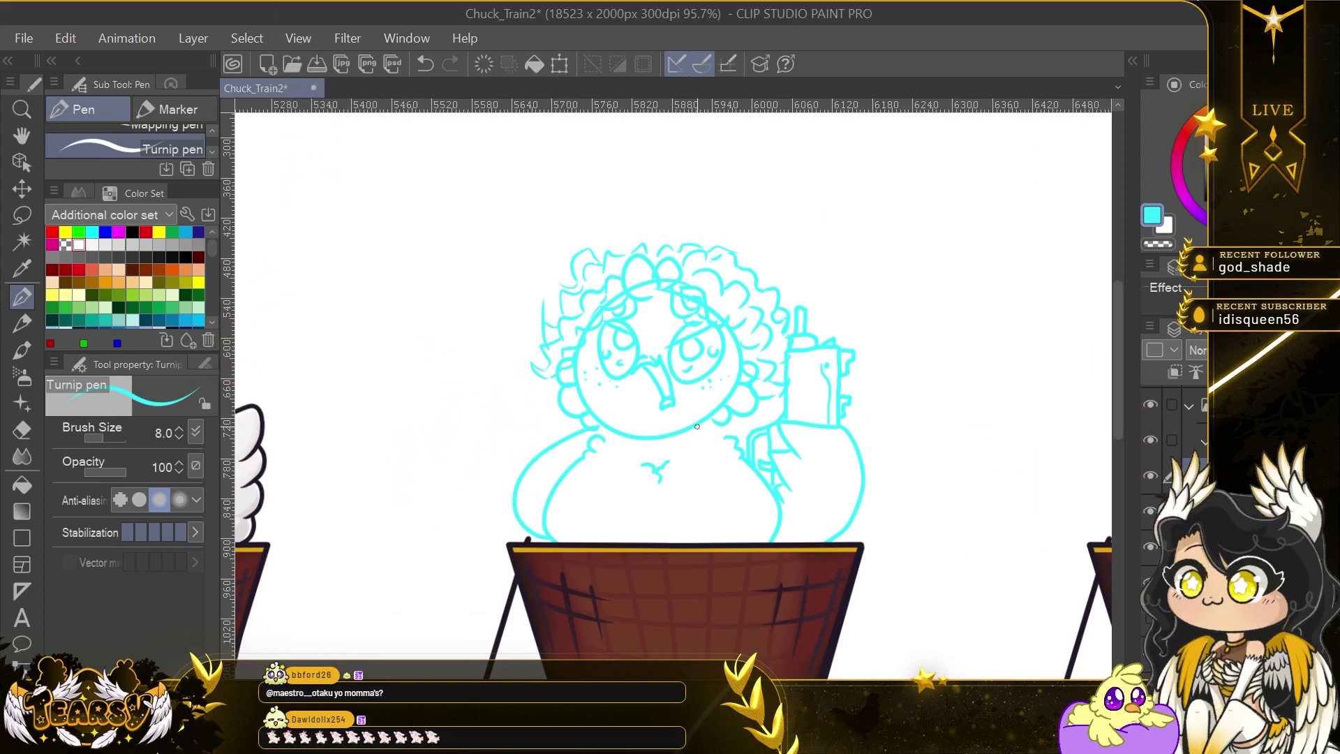
Sketch a segmented ammunition belt diagonally across the chest and rework the small chest feathers beside it.
drag(703, 422, 654, 482)
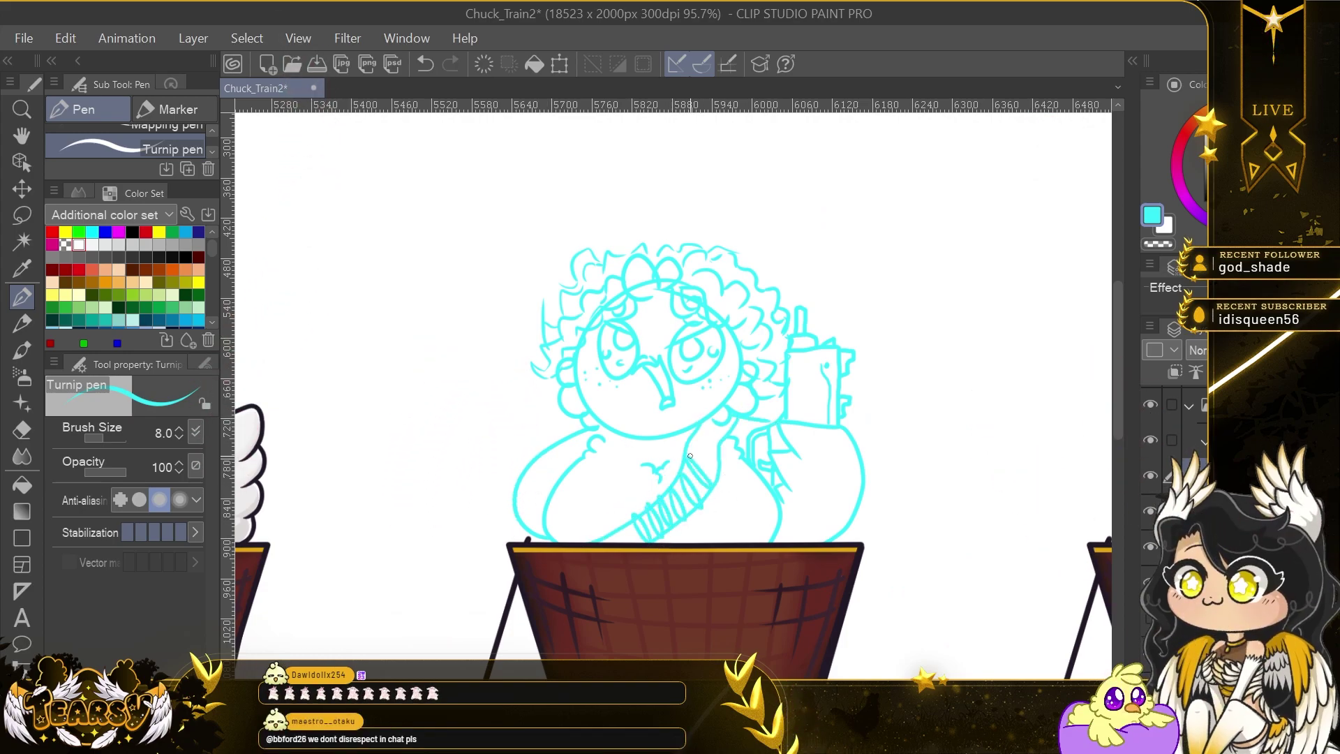
drag(640, 460, 653, 467)
mouse_move(657, 476)
mouse_down()
mouse_move(654, 515)
mouse_move(661, 466)
mouse_up()
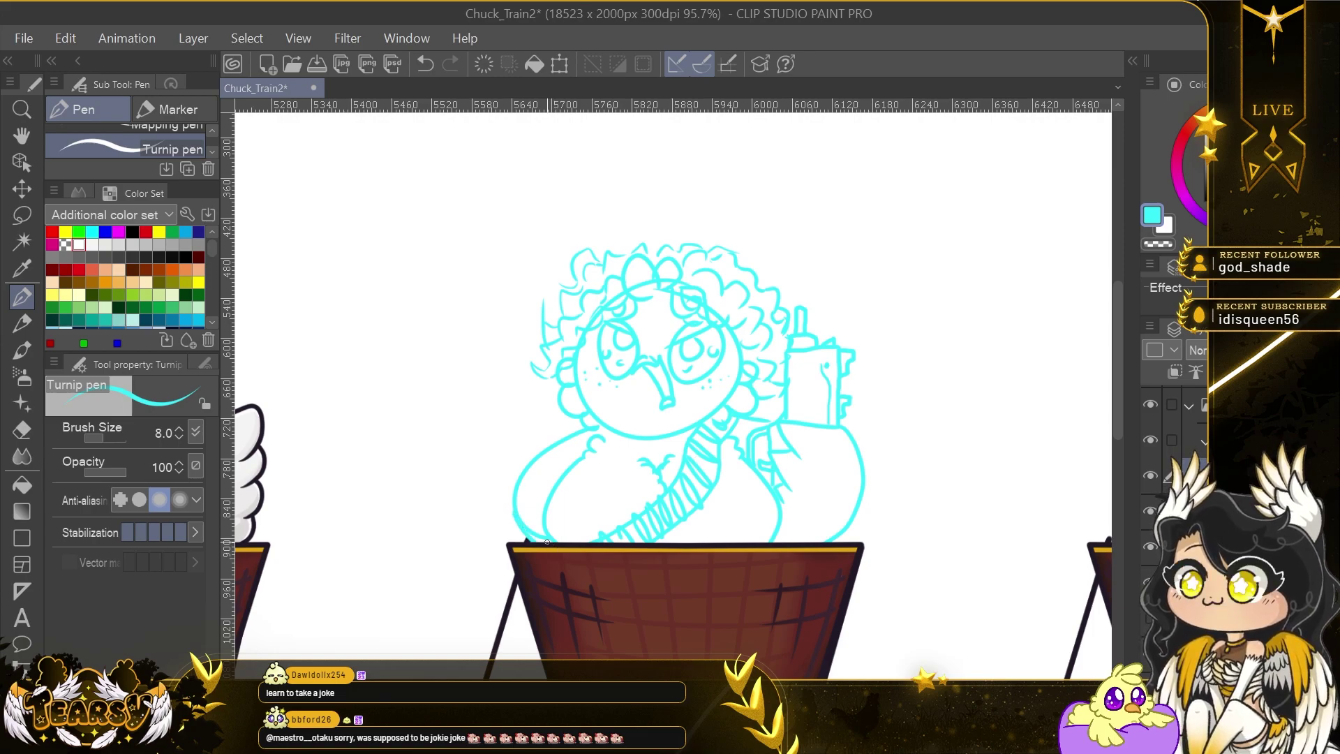
Sample the dark outline color from the finished artwork for inking the new chick with the Turnip pen.
drag(314, 482, 763, 407)
drag(314, 349, 1012, 447)
key(alt)
click(433, 395)
drag(1082, 376, 70, 421)
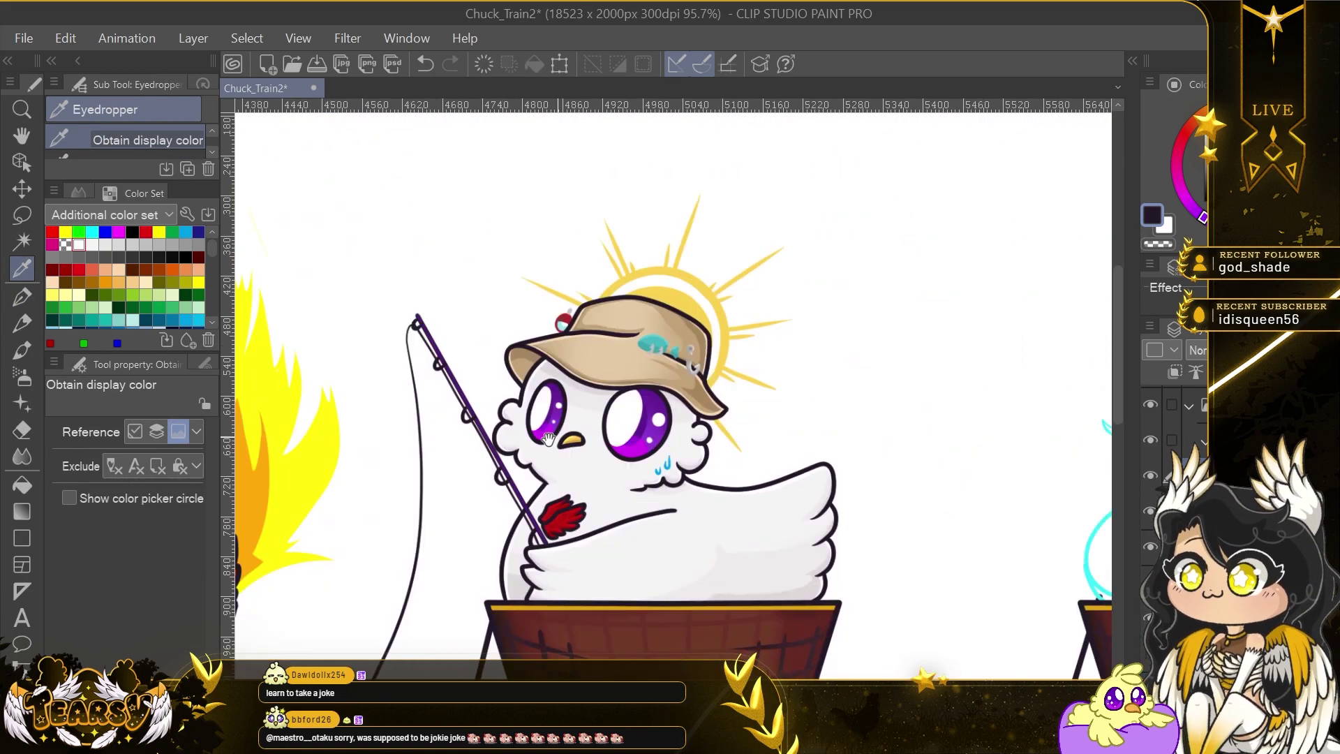
drag(802, 412, 314, 420)
click(23, 297)
Ink the new chick's crown tuft and both cheek tufts with dark outlines over the cyan sketch.
scroll(789, 439, up, 3)
mouse_move(759, 333)
mouse_down()
mouse_move(772, 320)
mouse_move(760, 360)
mouse_up()
click(428, 439)
key(ctrl+z)
mouse_move(762, 303)
mouse_down()
mouse_move(718, 346)
mouse_move(737, 311)
mouse_move(770, 322)
mouse_up()
key(ctrl+z)
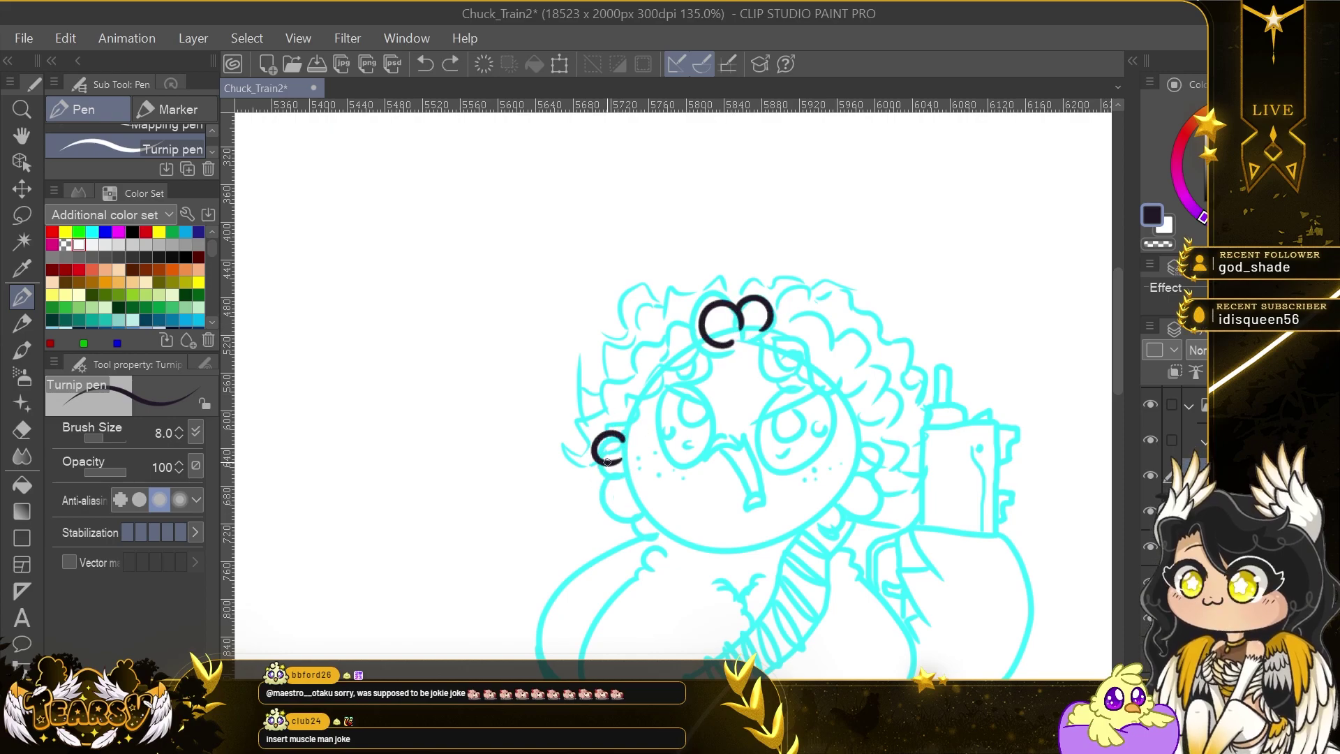
drag(620, 497, 642, 520)
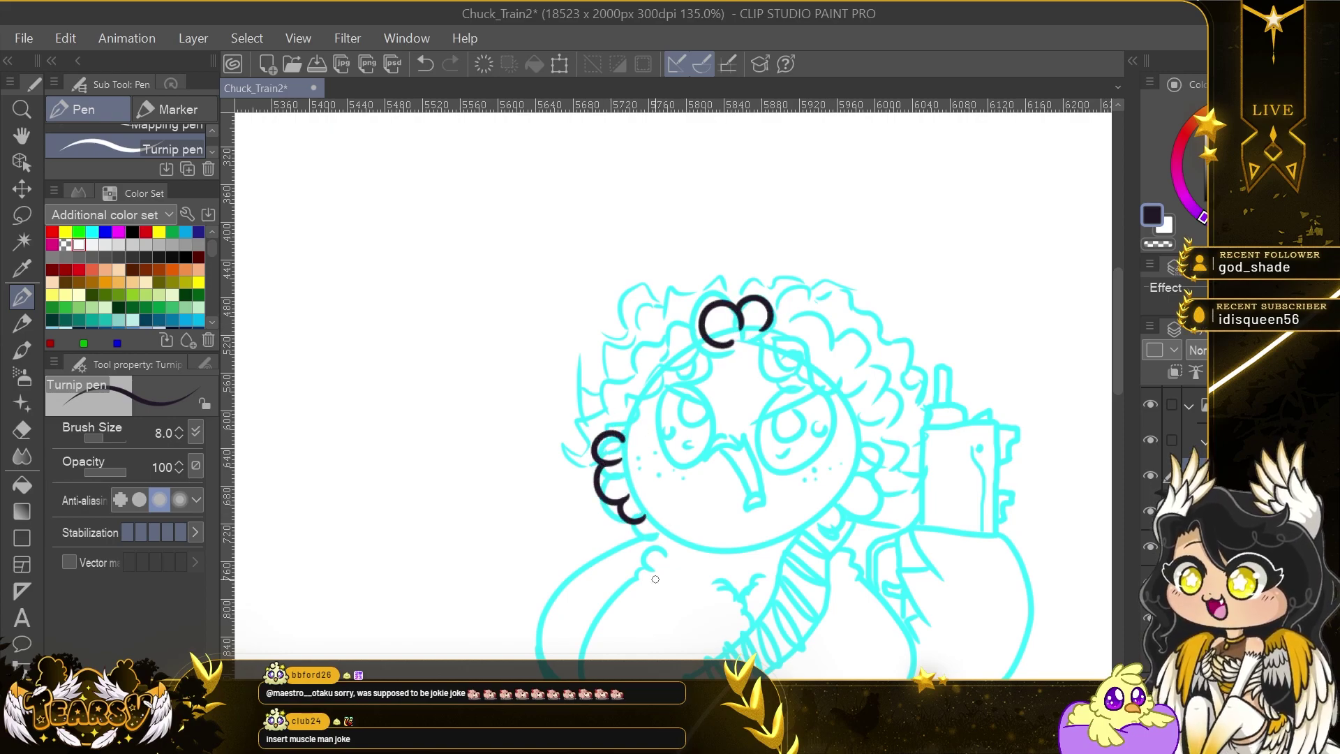
mouse_move(860, 441)
mouse_down()
mouse_move(880, 438)
mouse_move(835, 503)
mouse_move(691, 387)
mouse_up()
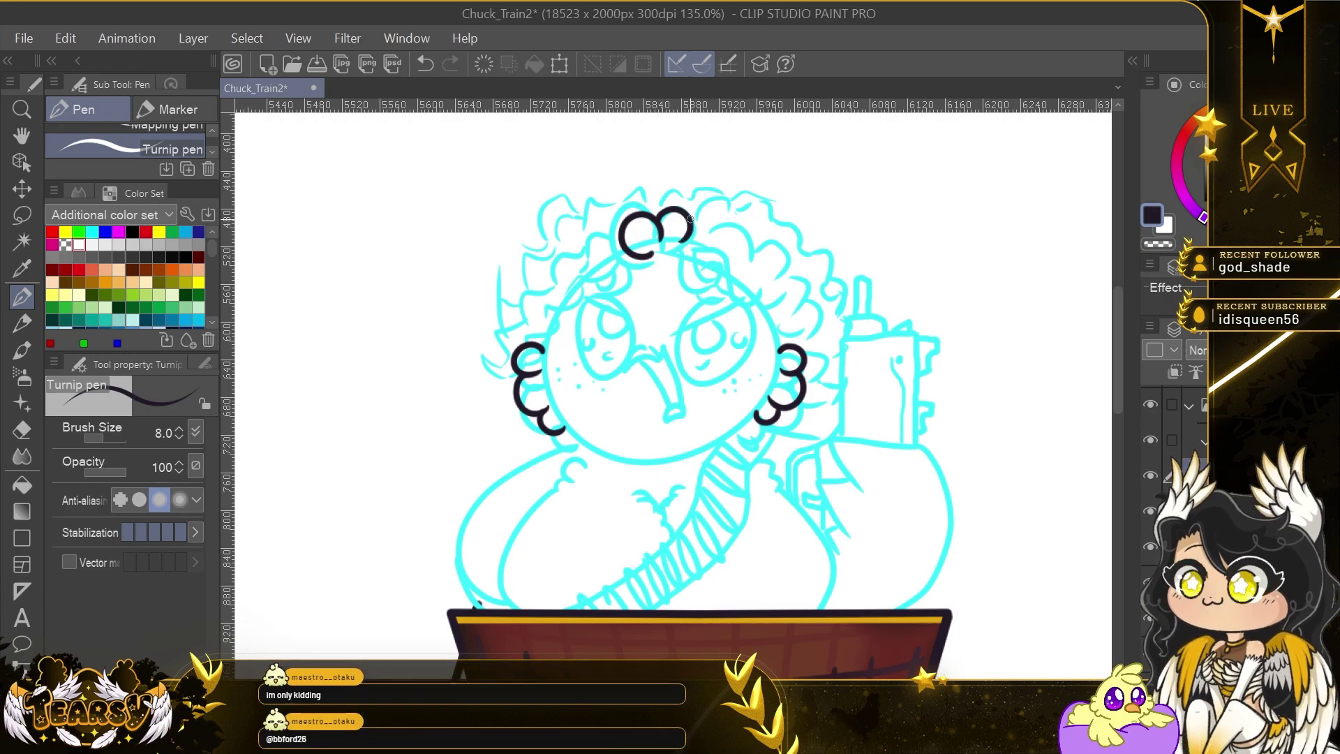
Ink the wavy curls from the crown tuft down the gun-side half of the head to the cheek tuft.
drag(666, 208, 699, 207)
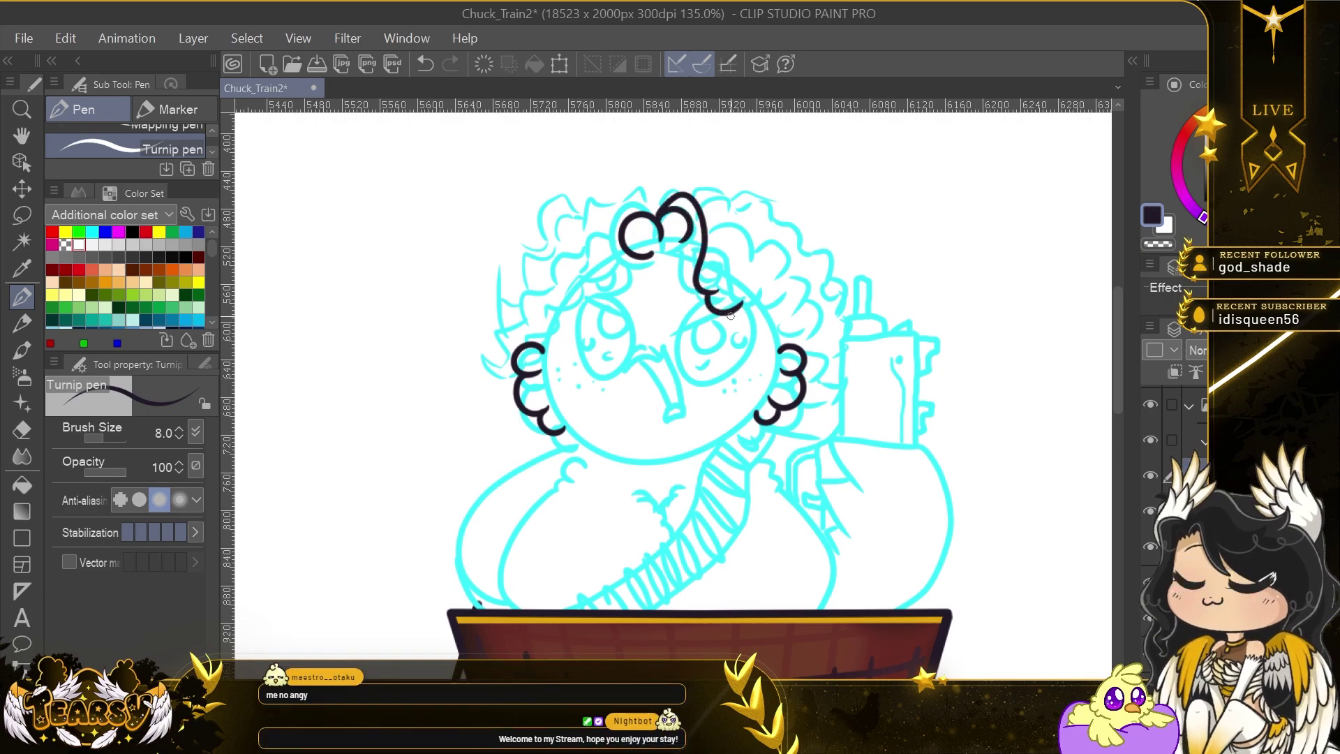
drag(706, 296, 767, 352)
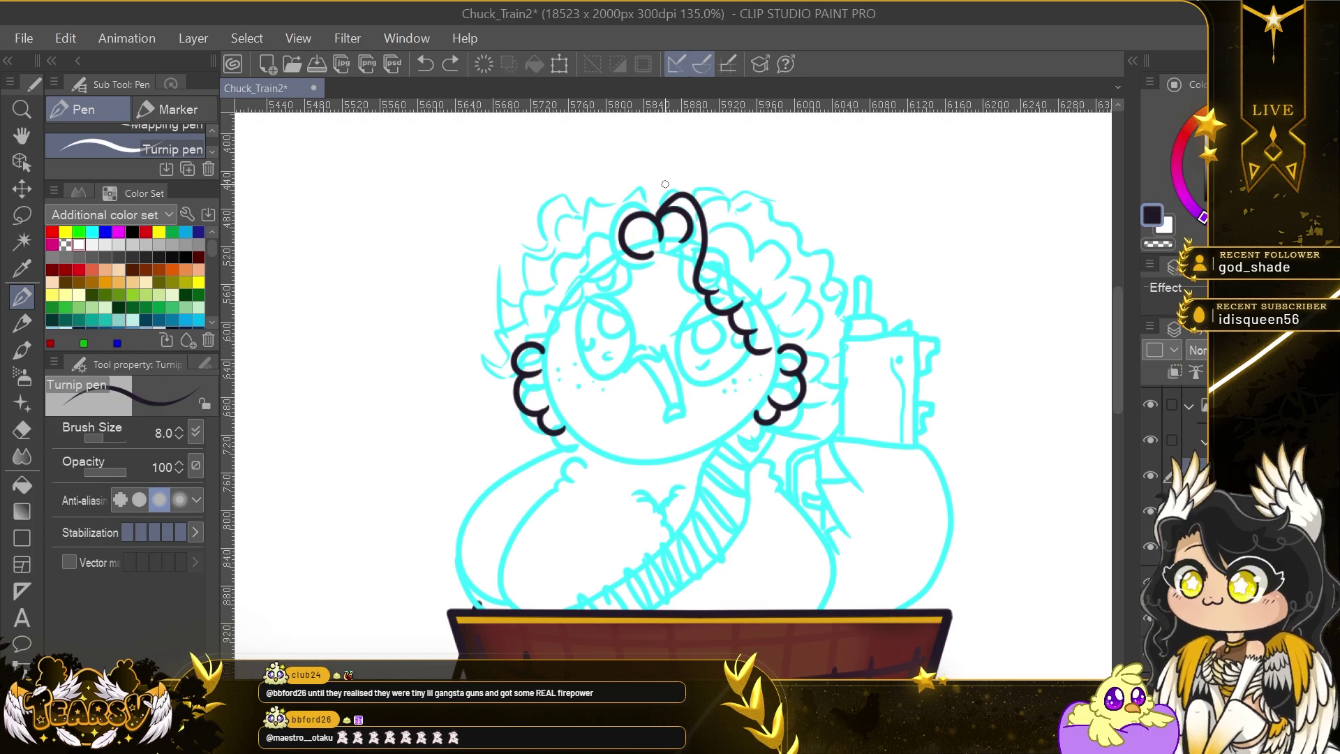
drag(739, 192, 748, 278)
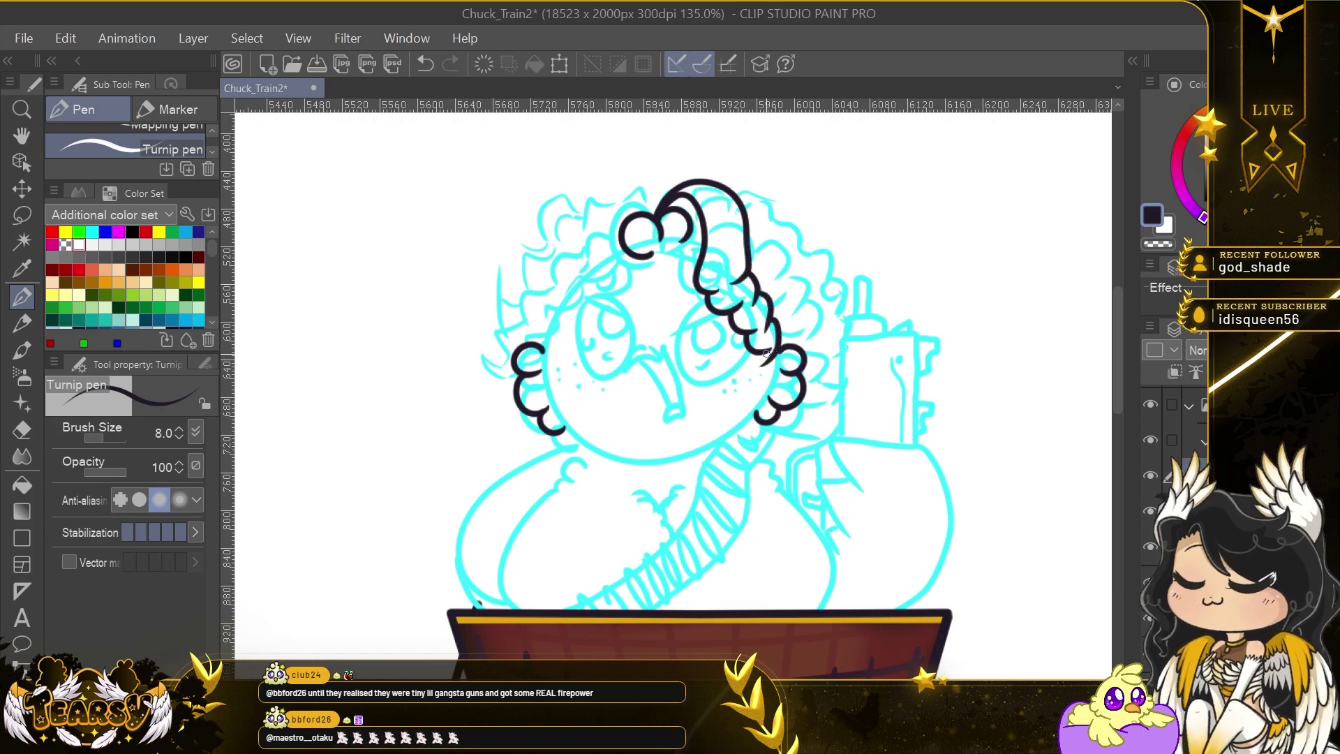
drag(688, 210, 697, 282)
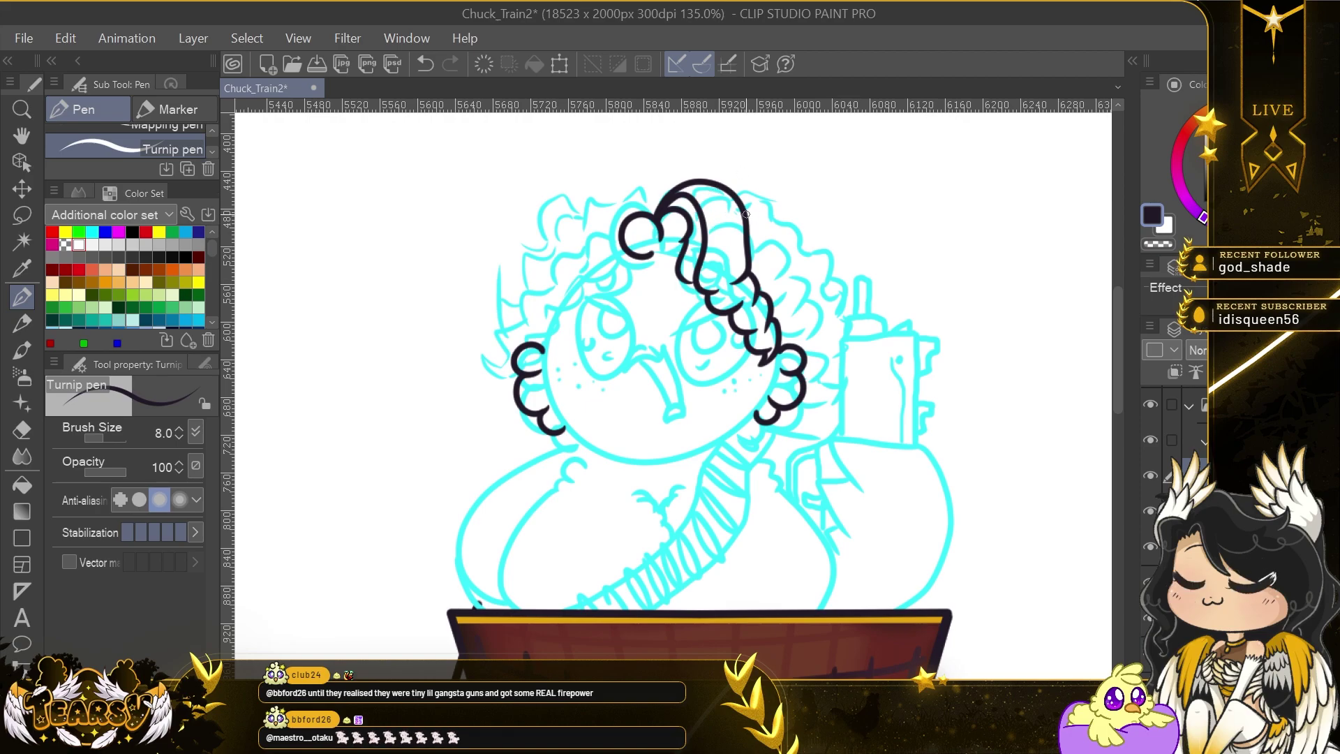
drag(780, 245, 784, 274)
mouse_move(769, 322)
mouse_down()
mouse_move(762, 264)
mouse_move(807, 363)
mouse_up()
Ink matching wavy curls on the other half of the head, from the center parting down to the cheek tuft.
mouse_move(654, 217)
mouse_down()
mouse_move(642, 194)
mouse_move(613, 234)
mouse_up()
key(ctrl+z)
drag(558, 306, 546, 347)
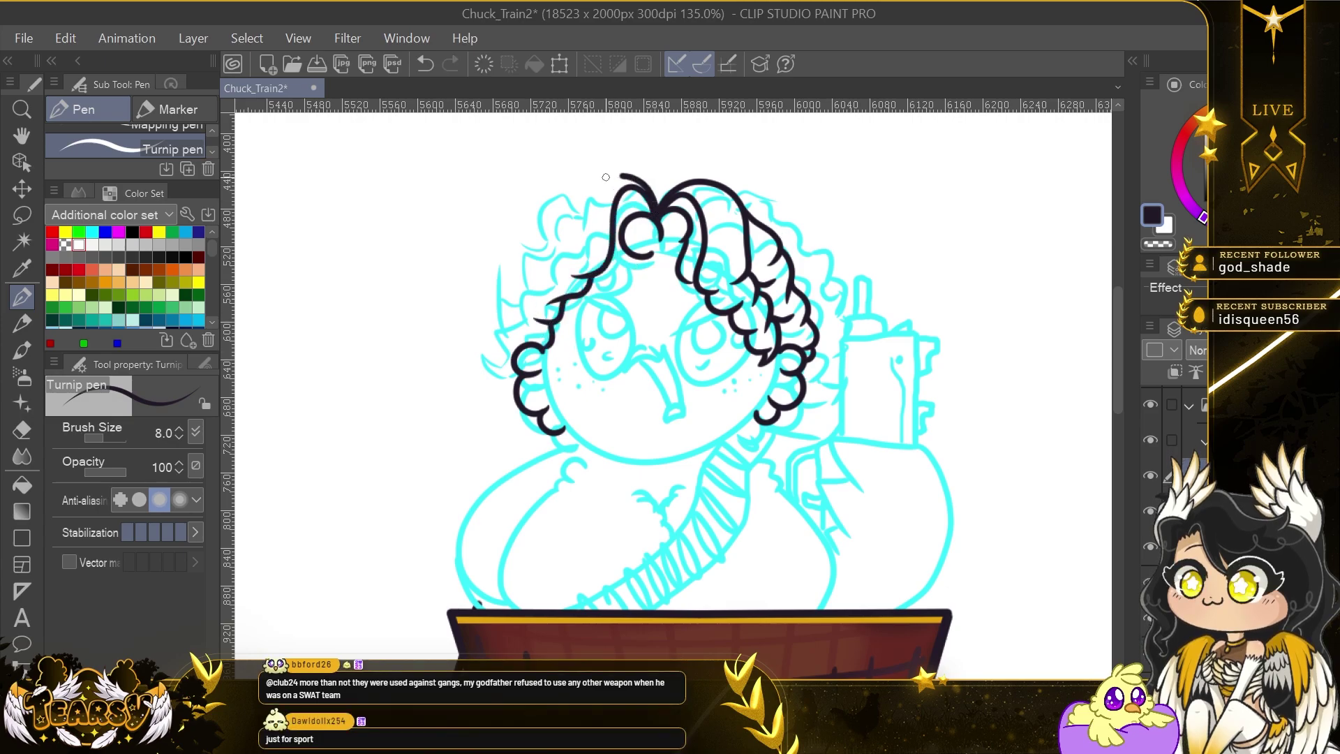
key(ctrl+z)
key(ctrl+z)
drag(547, 268, 515, 349)
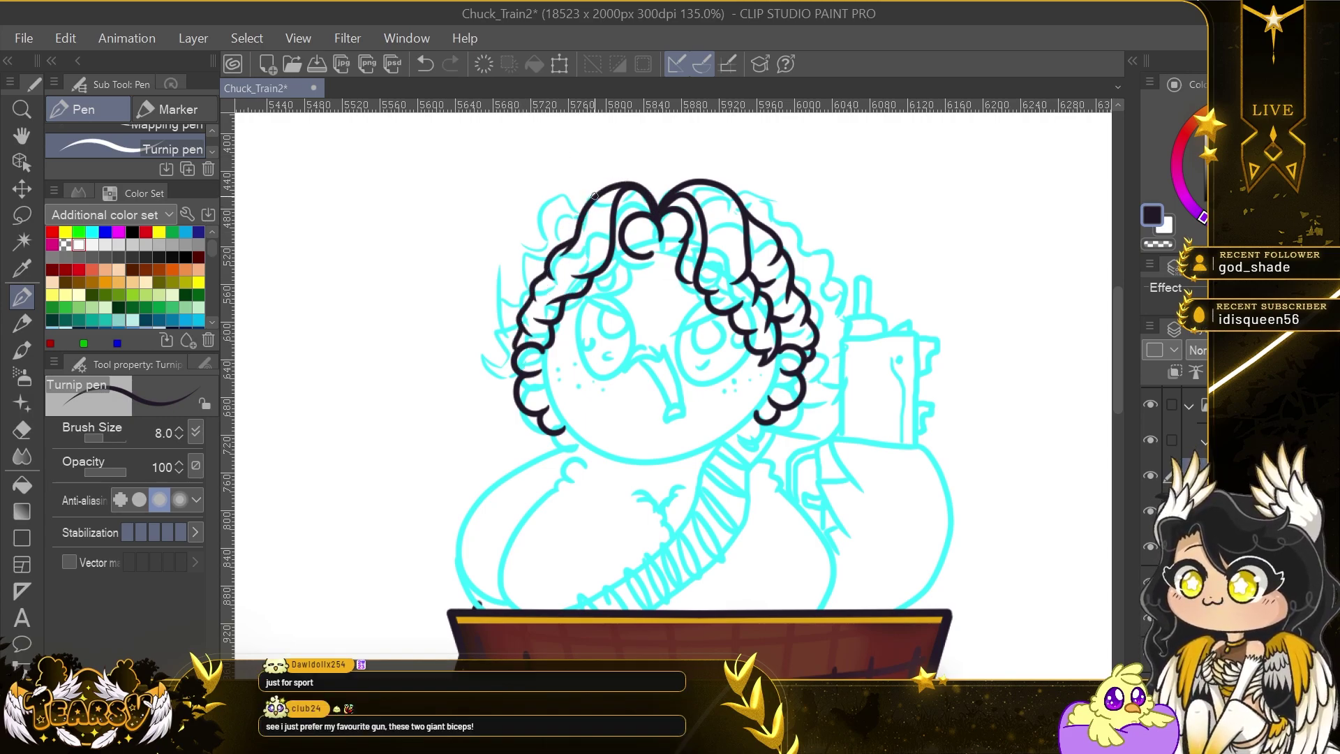
drag(600, 190, 556, 236)
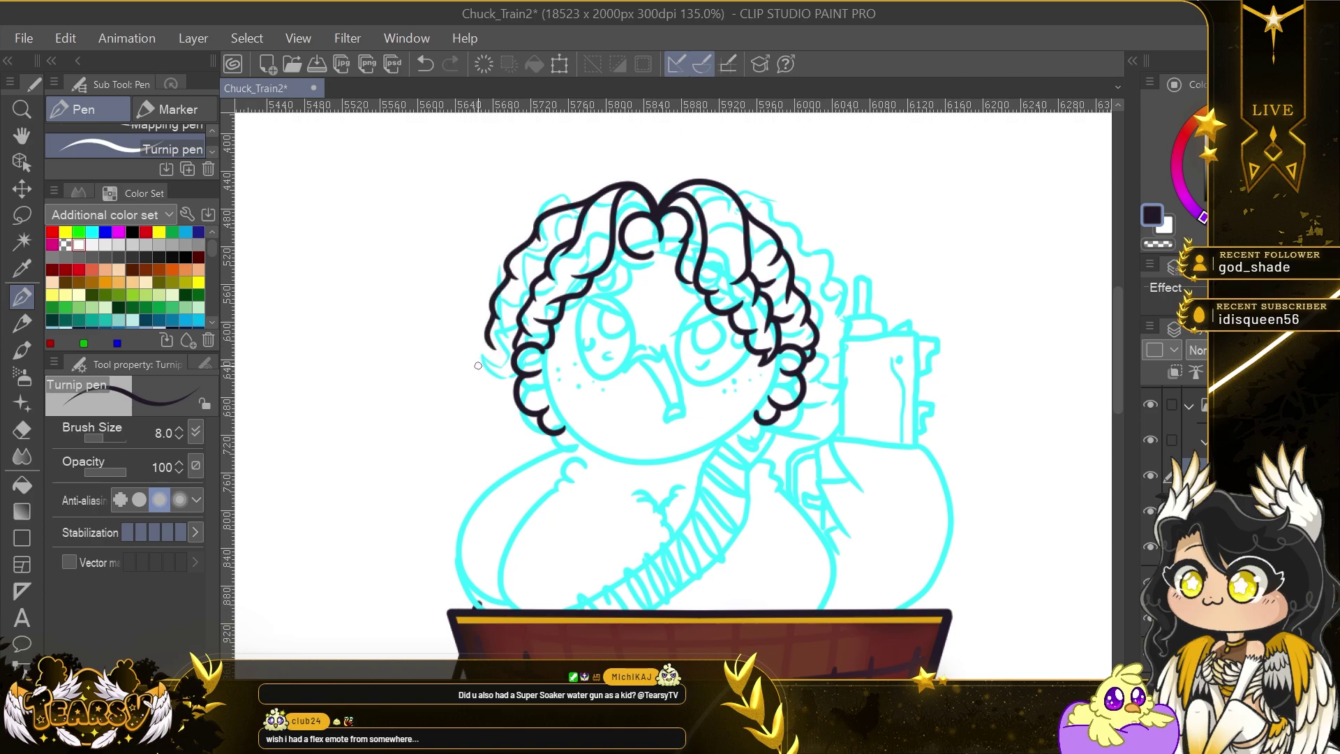
key(ctrl+z)
drag(495, 310, 487, 363)
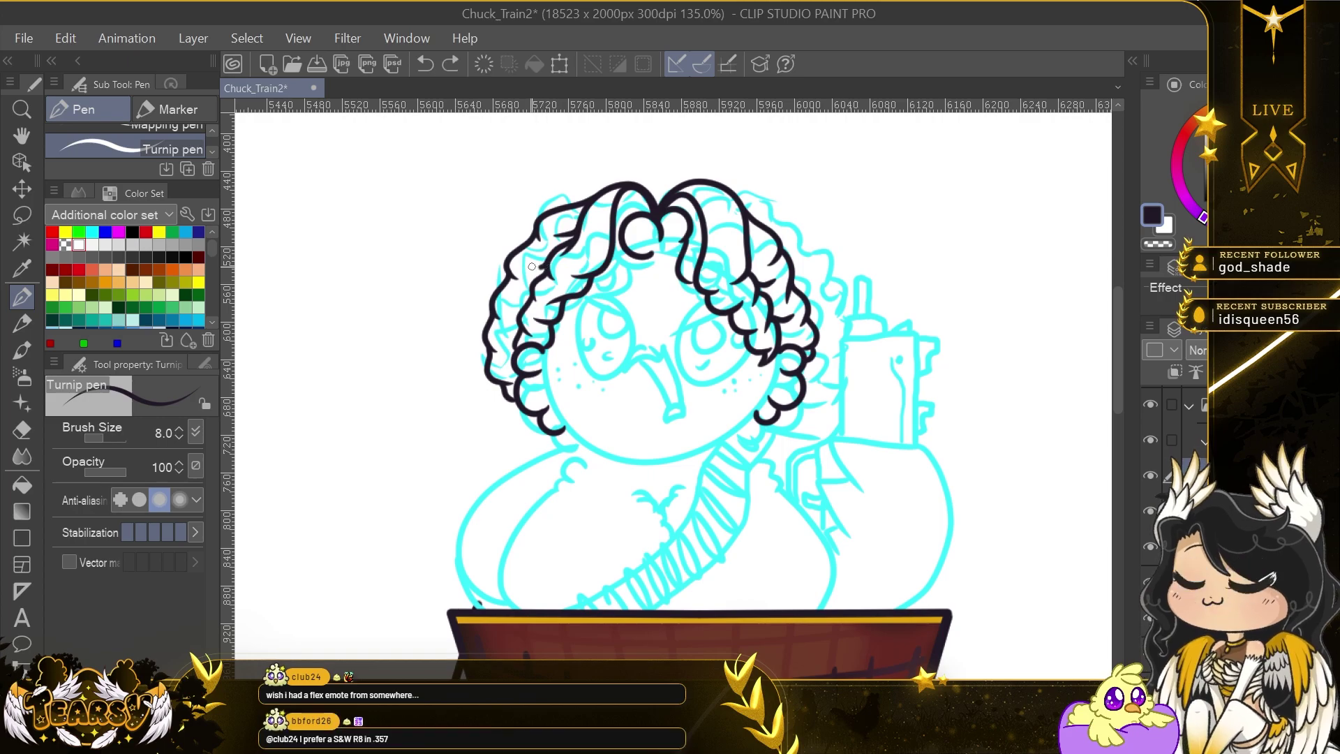
drag(543, 263, 523, 272)
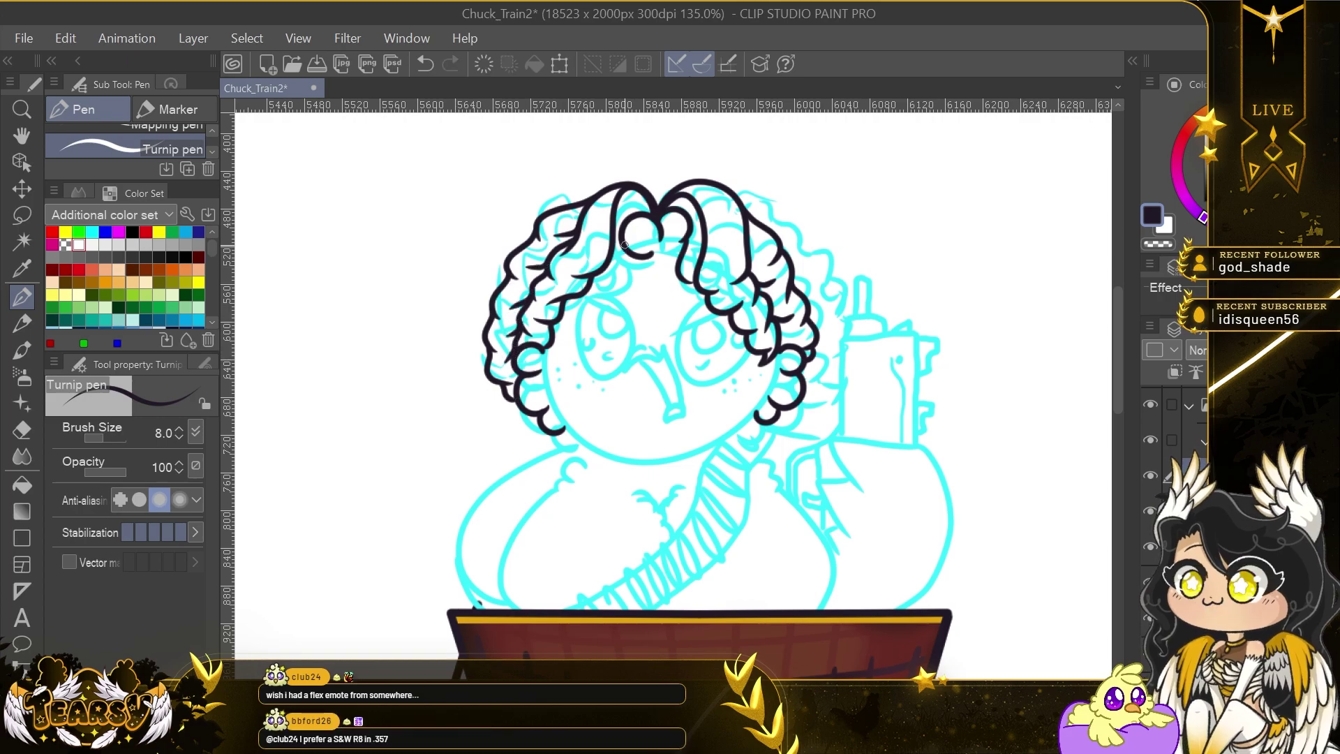
Retouch the crown tuft's loops and clean up the line work where the hair strands meet the forehead.
drag(631, 246, 612, 283)
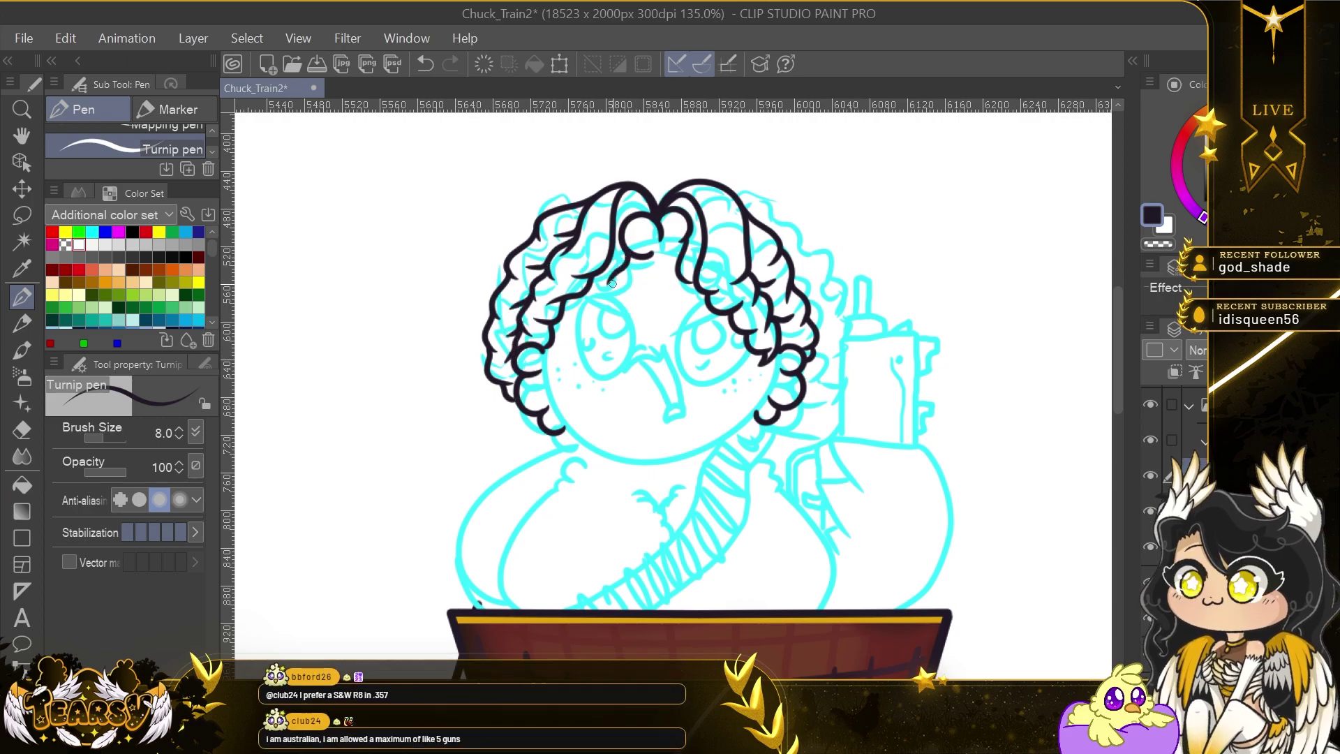
key(ctrl+z)
drag(594, 277, 688, 288)
key(ctrl+z)
key(e)
key(p)
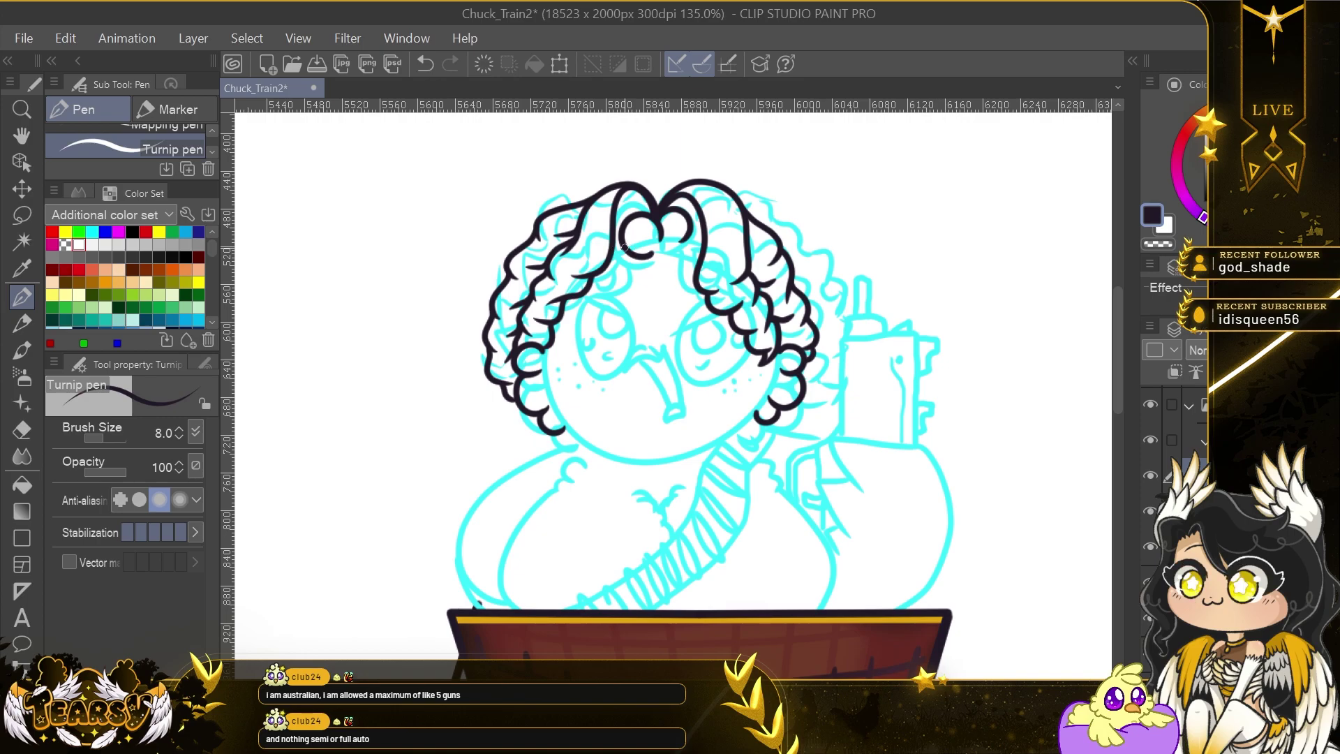
drag(681, 239, 689, 241)
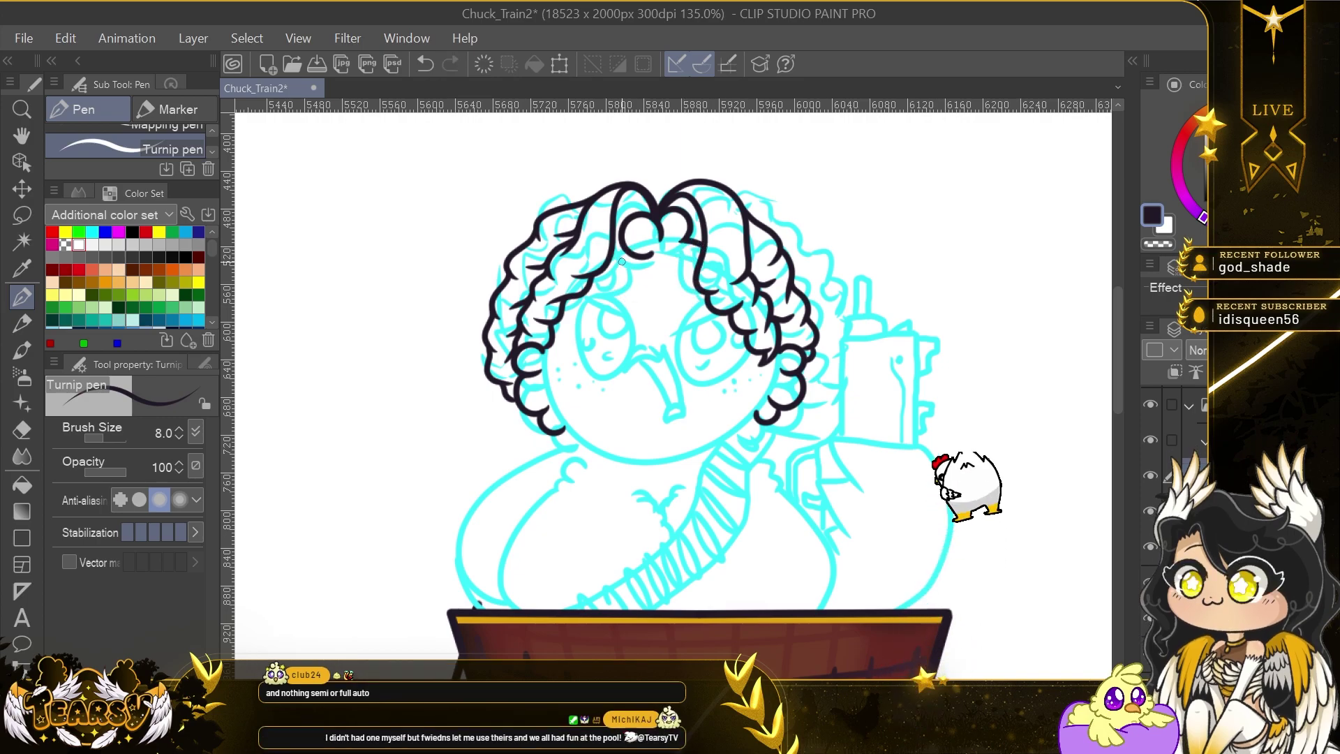
key(ctrl+z)
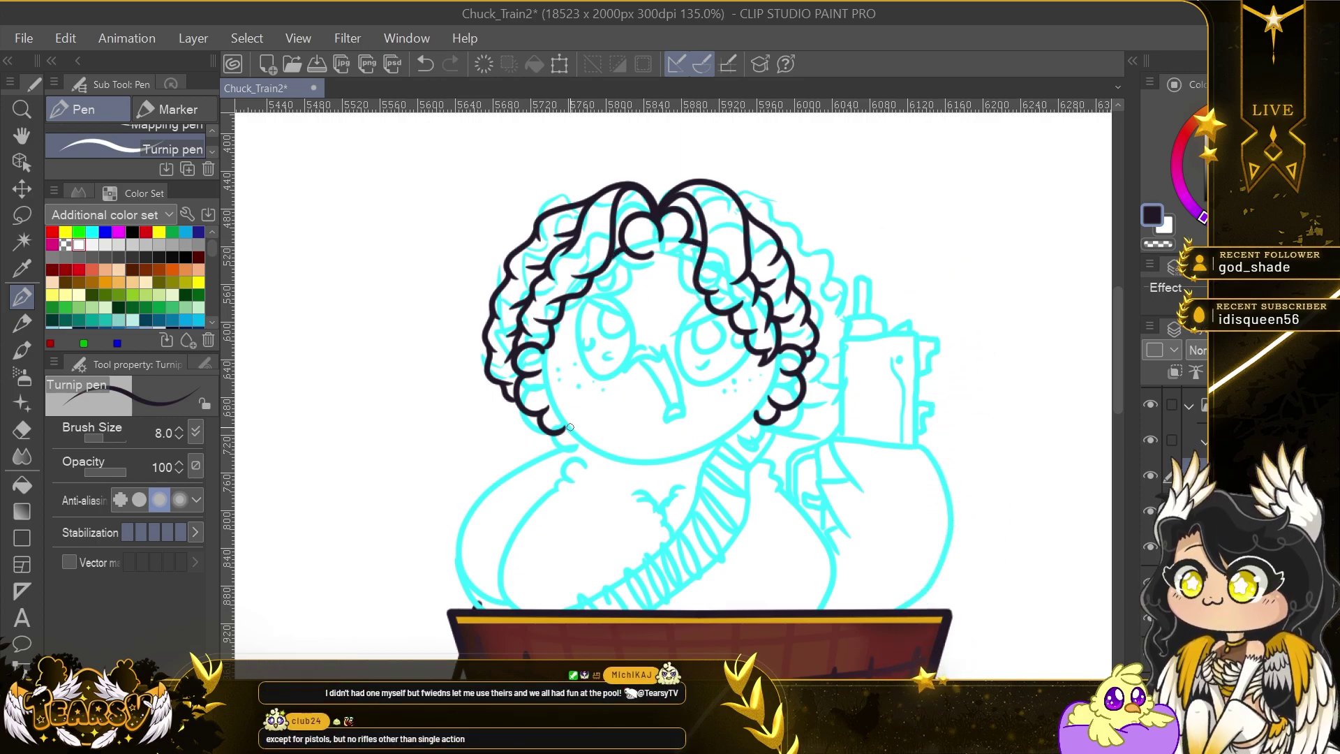
Ink the lower edges of the face curving from both cheek tufts toward the chin.
drag(560, 428, 596, 446)
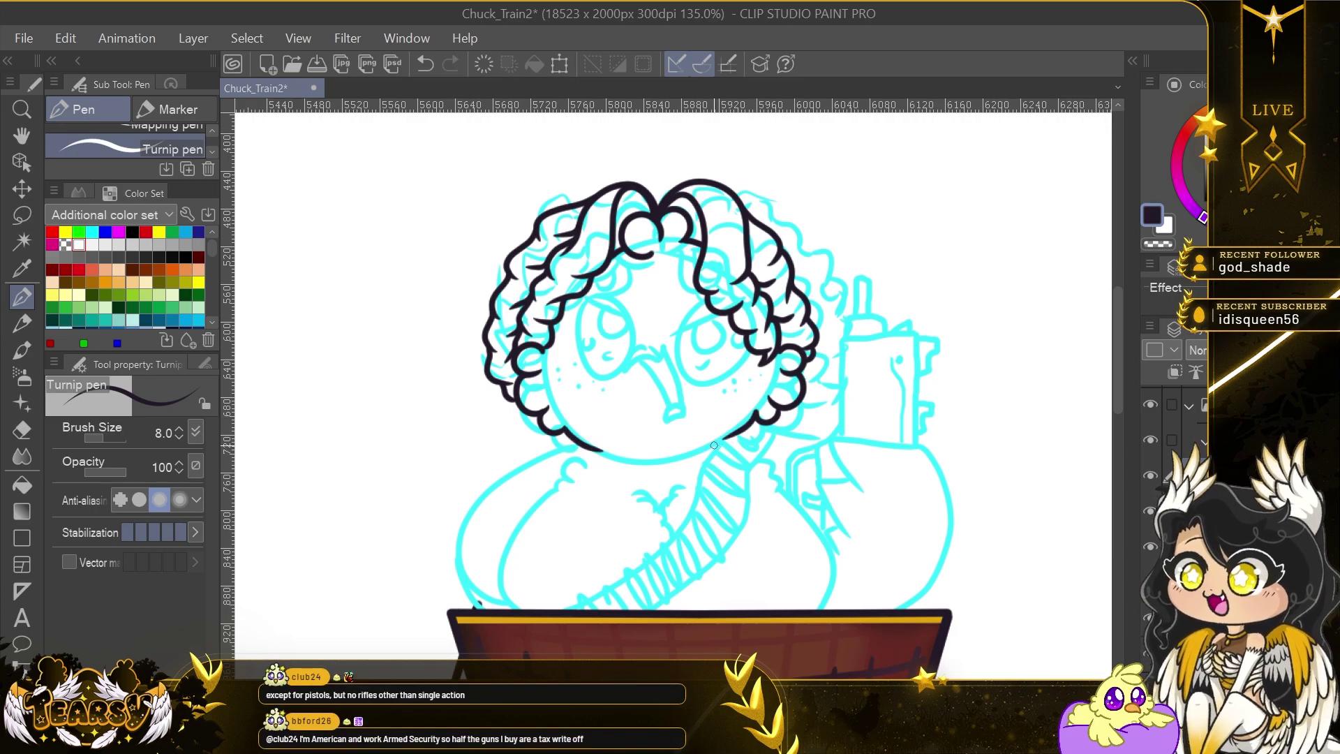
key(ctrl+z)
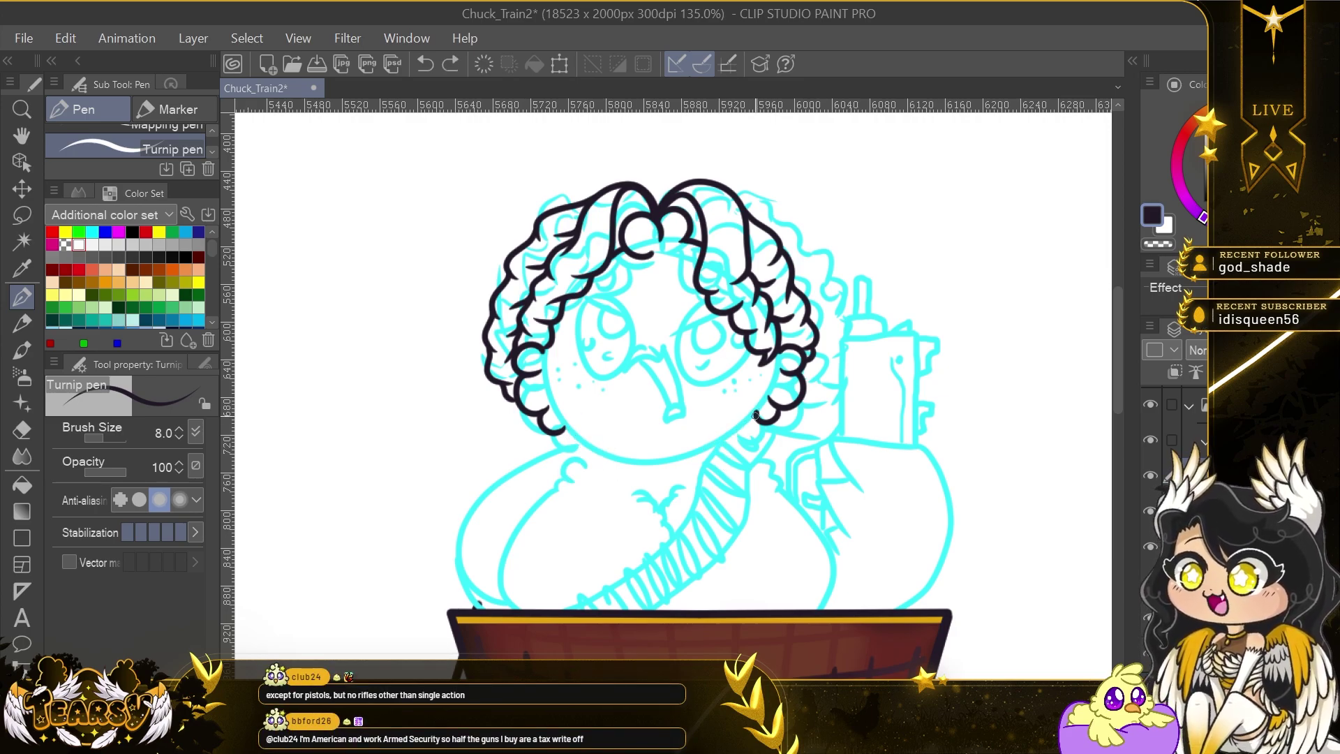
drag(559, 428, 604, 453)
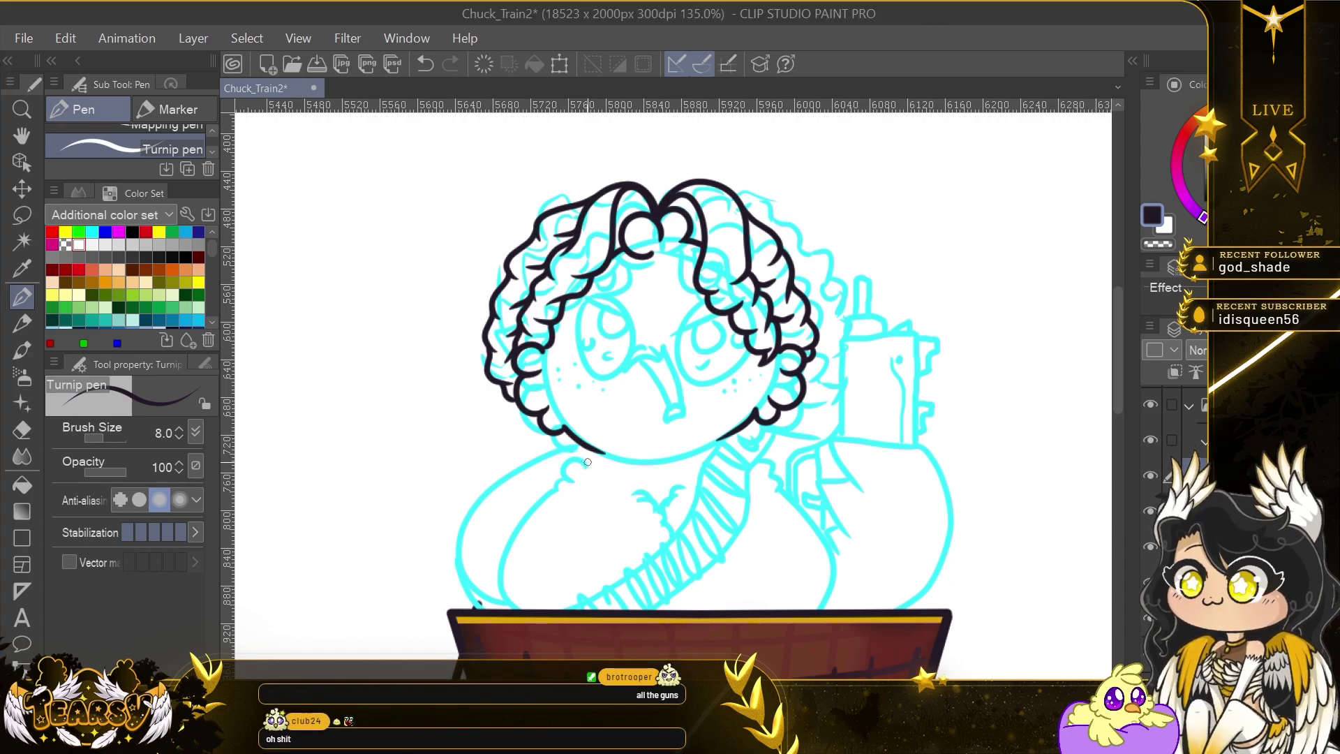
Ink the body sides with their feathery shoulders, the resting wing and the raised wing with its jagged feather tips.
drag(555, 484, 492, 582)
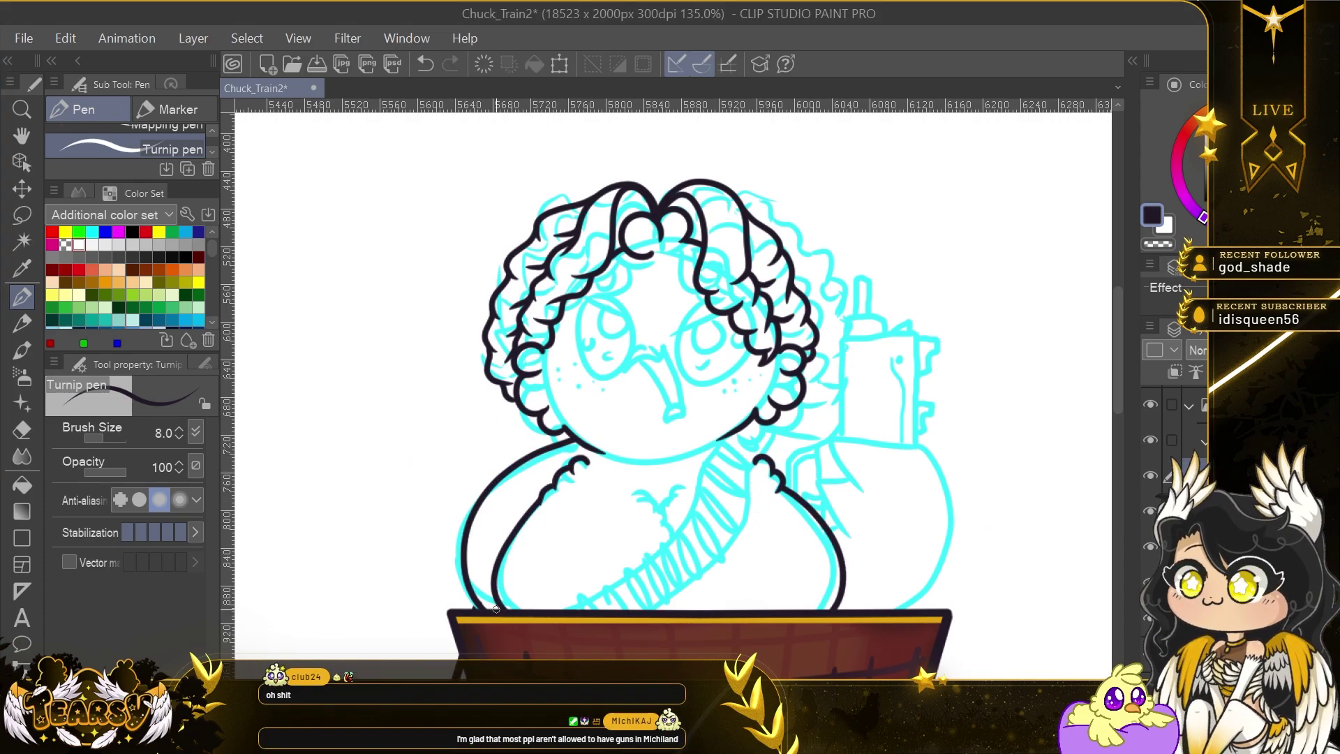
key(ctrl+z)
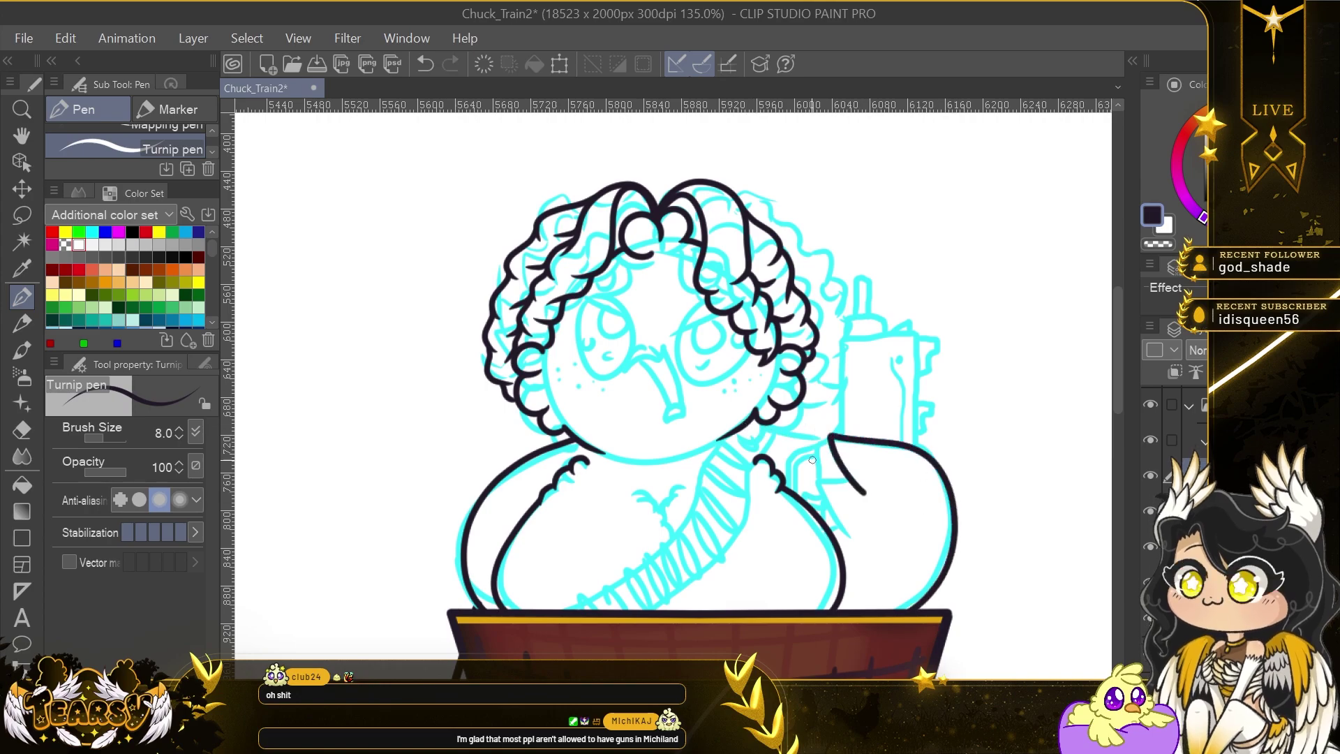
drag(851, 476, 848, 530)
Ink the gun's rectangular body above the raised wing and the two small notched parts along its outer side.
mouse_move(916, 442)
mouse_down()
mouse_move(879, 336)
mouse_move(842, 334)
mouse_move(843, 436)
mouse_up()
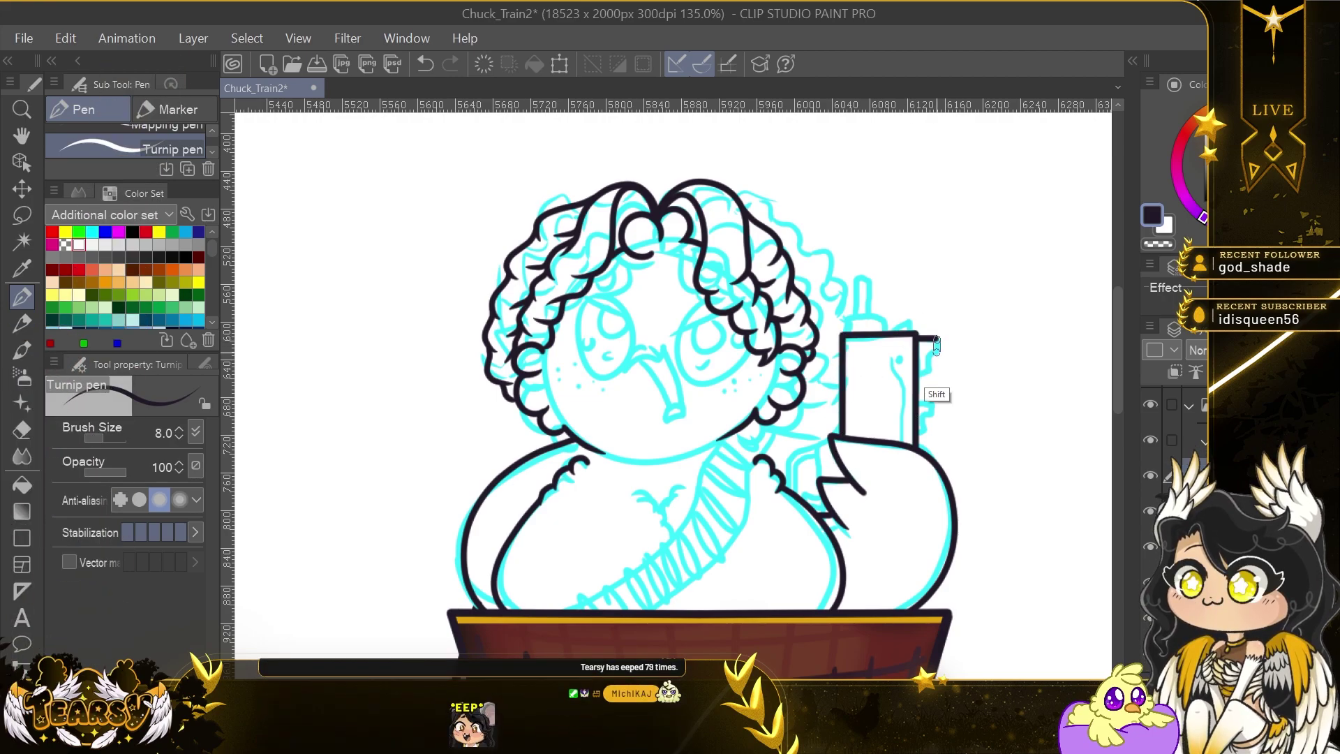
shift+click(918, 370)
click(920, 404)
shift+click(932, 405)
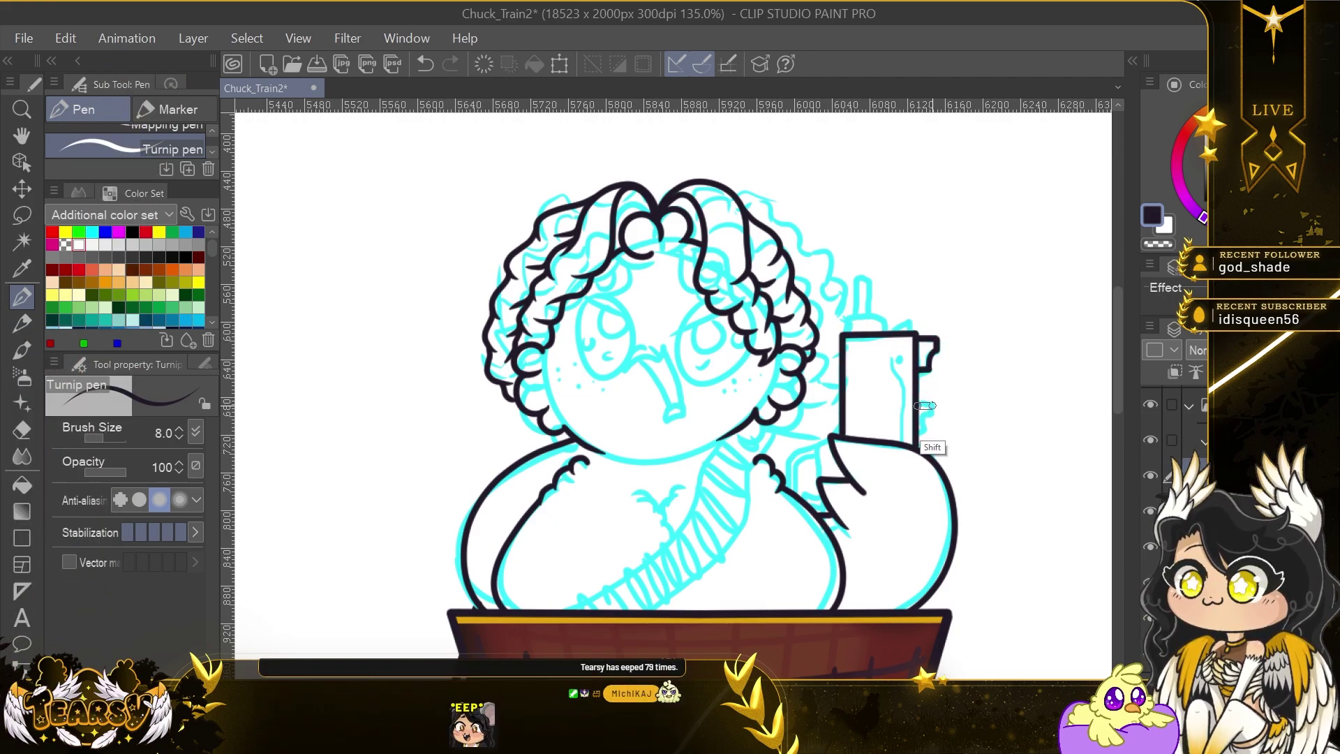
drag(933, 406, 927, 416)
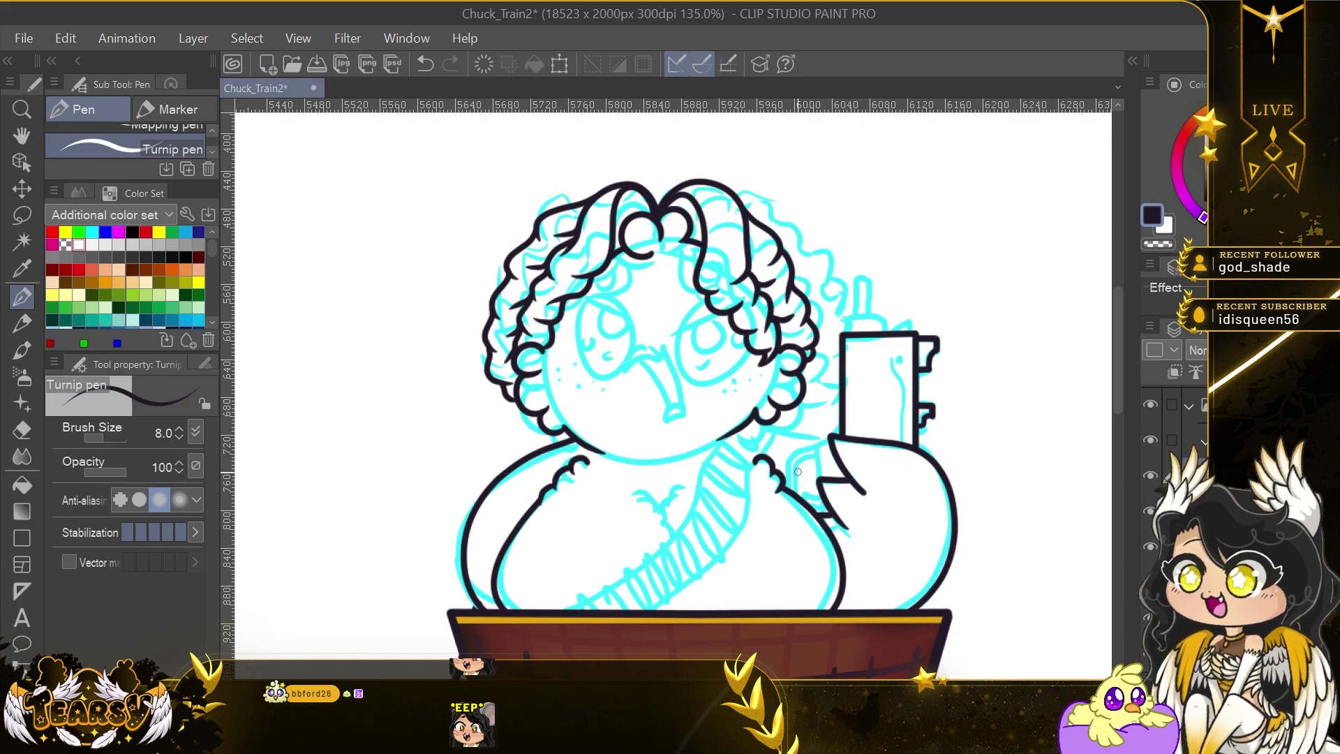
Ink the straight-edged block, small sight and narrow barrel on top of the gun.
shift+click(846, 319)
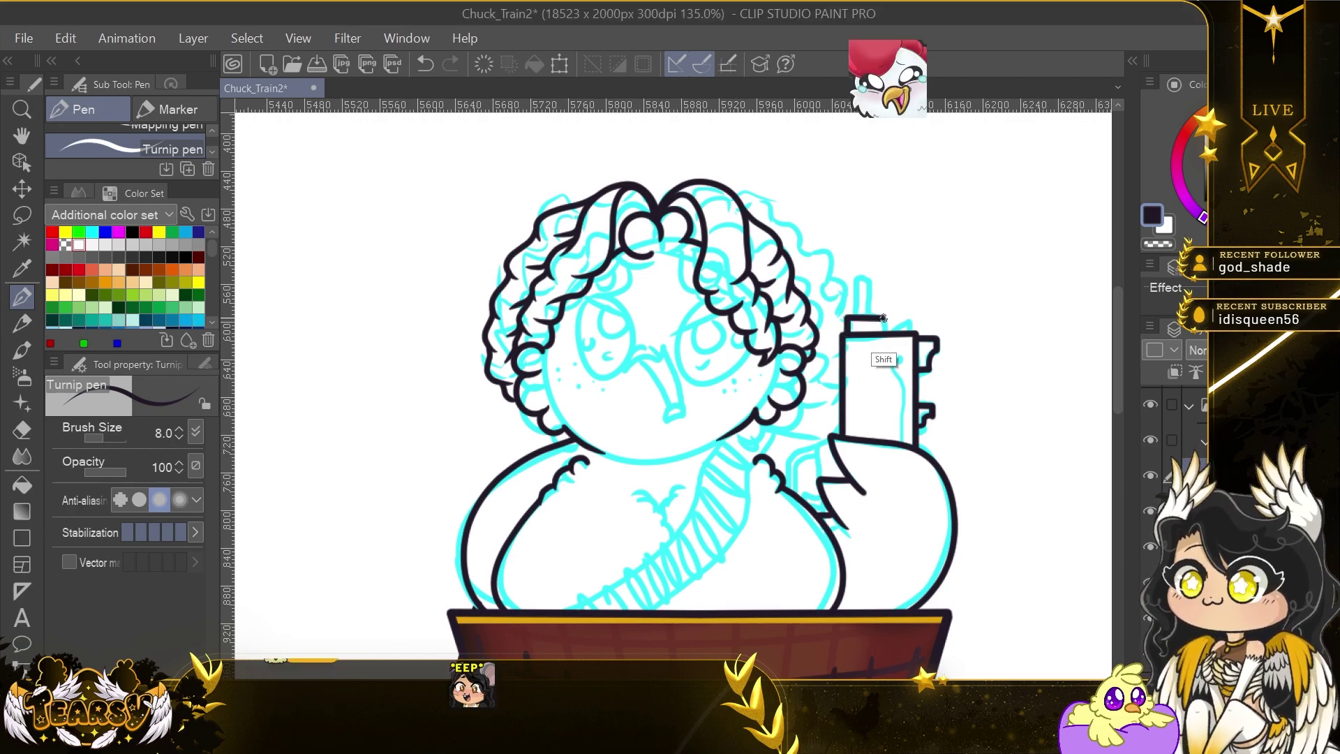
shift+click(884, 320)
shift+click(885, 333)
click(895, 325)
shift+click(910, 322)
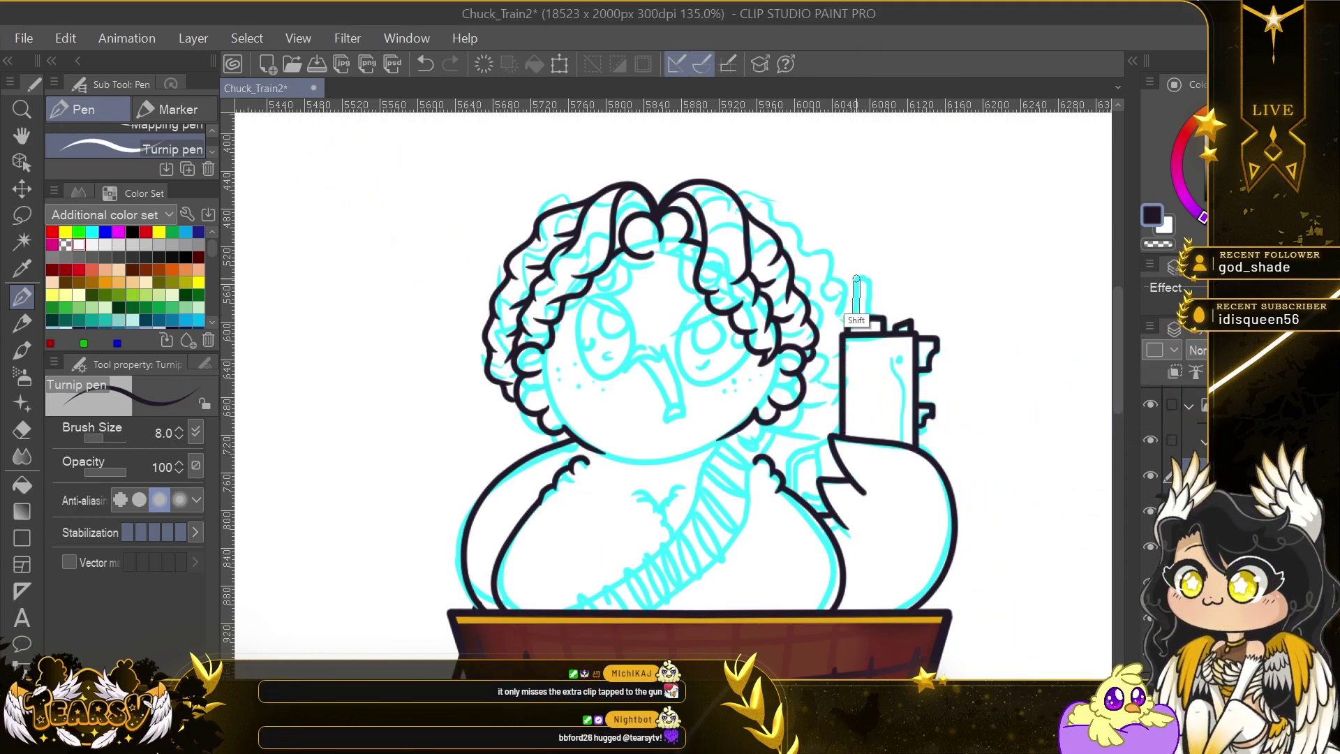
shift+click(867, 278)
shift+click(867, 315)
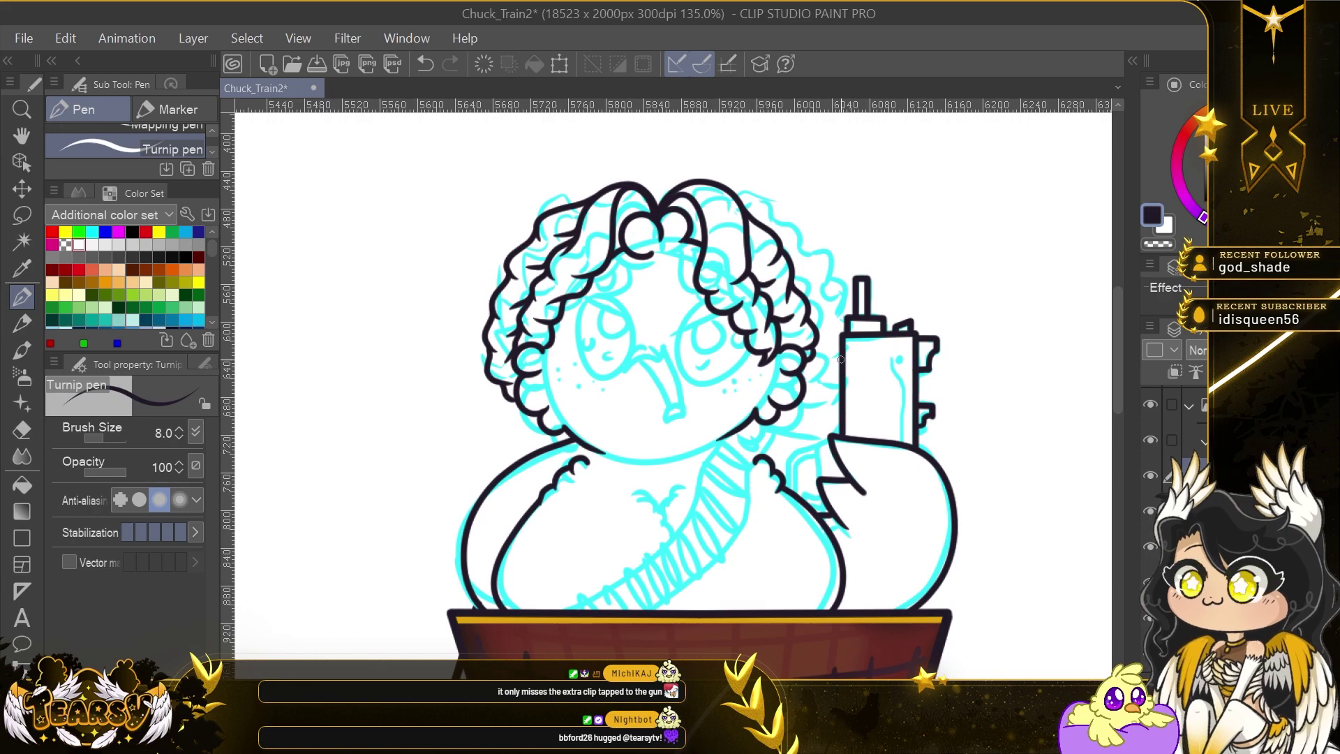
Ink the narrow strip beside the gun body and the connecting gun parts between it and the cheek and shoulder.
shift+click(822, 480)
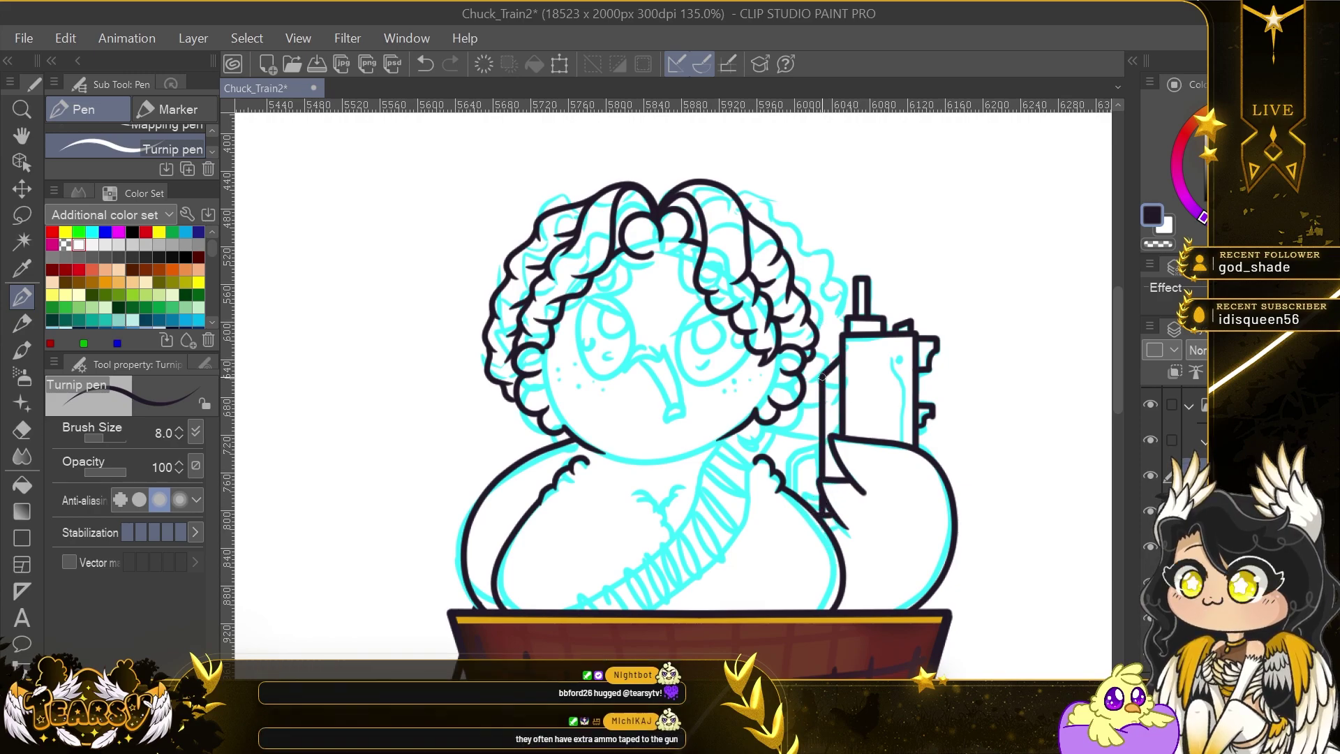
key(ctrl+z)
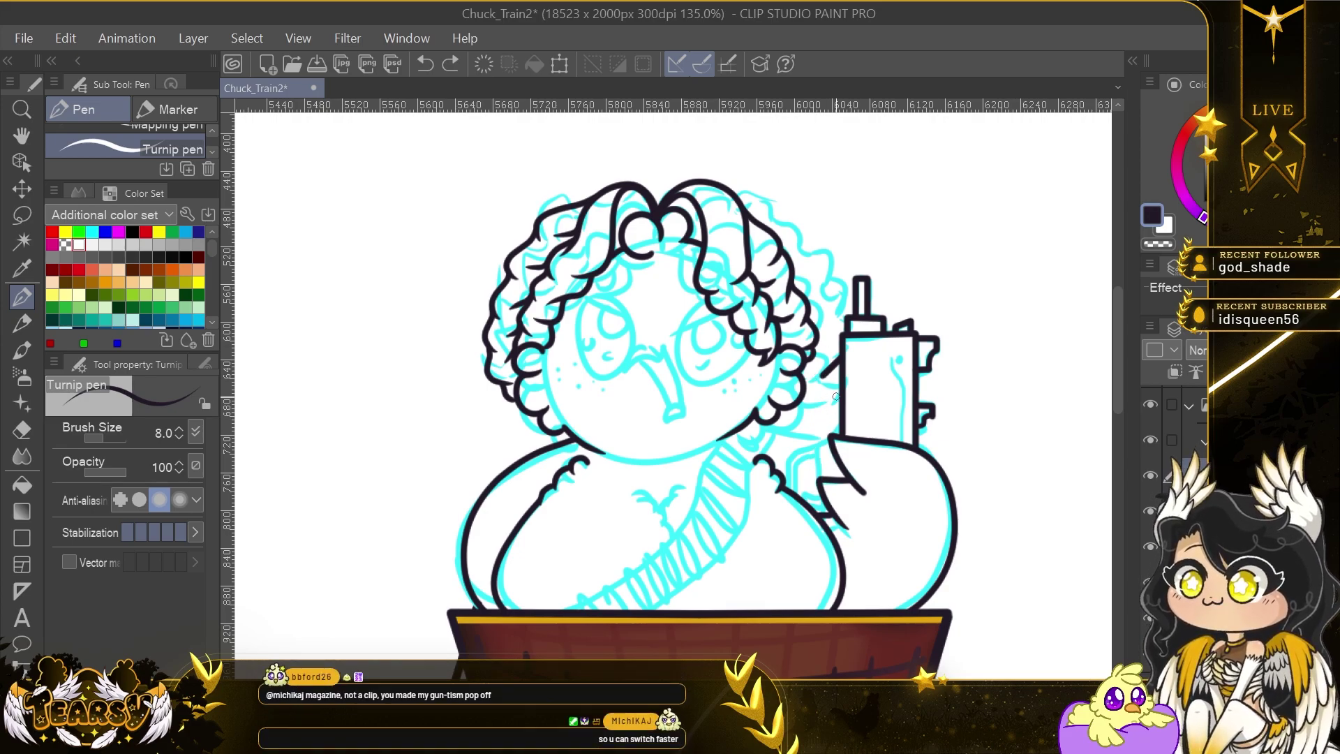
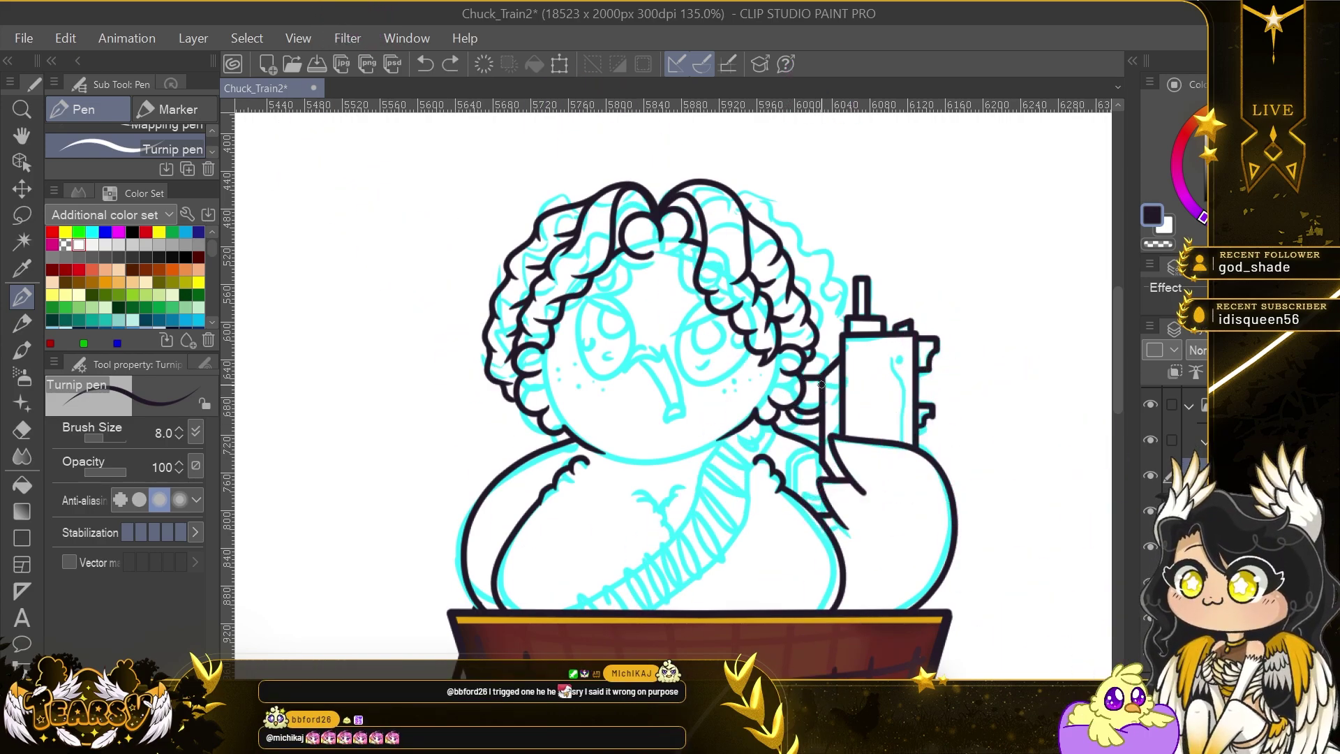
click(804, 388)
shift+click(821, 388)
drag(776, 414, 815, 435)
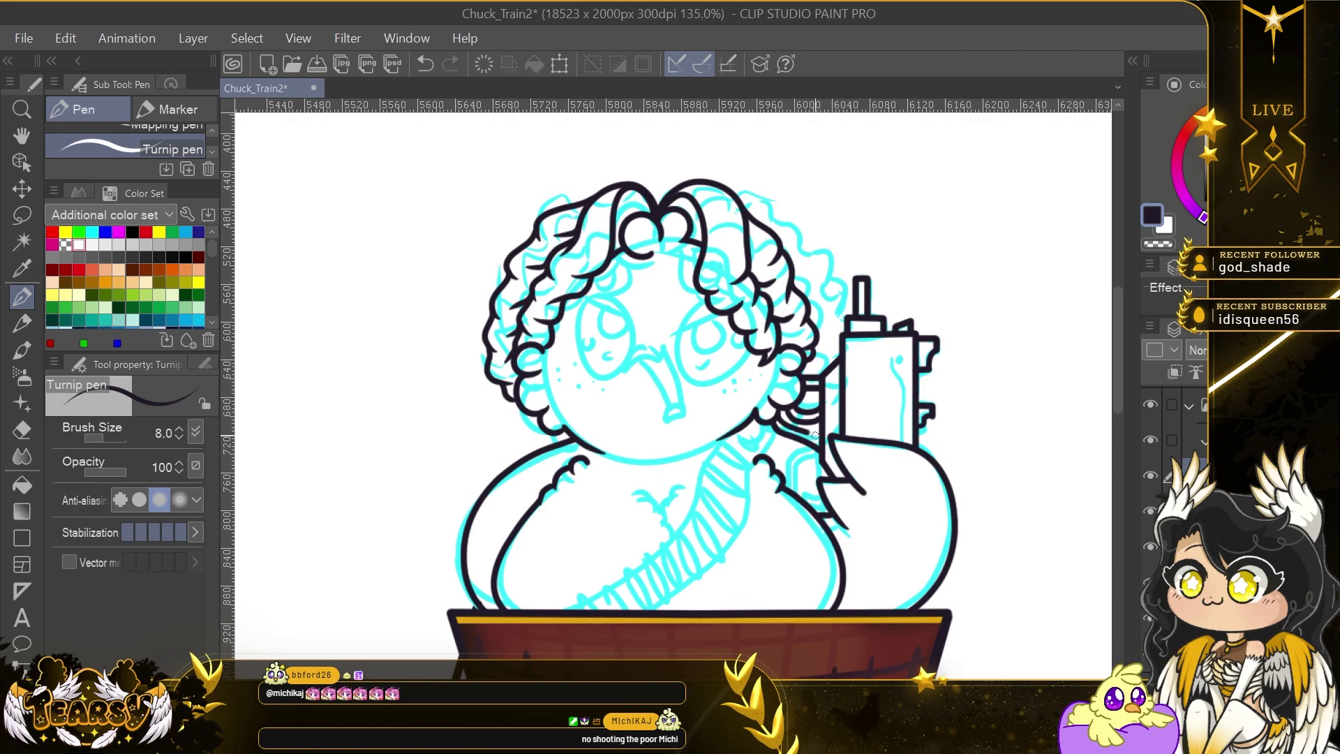
key(ctrl+z)
key(shift)
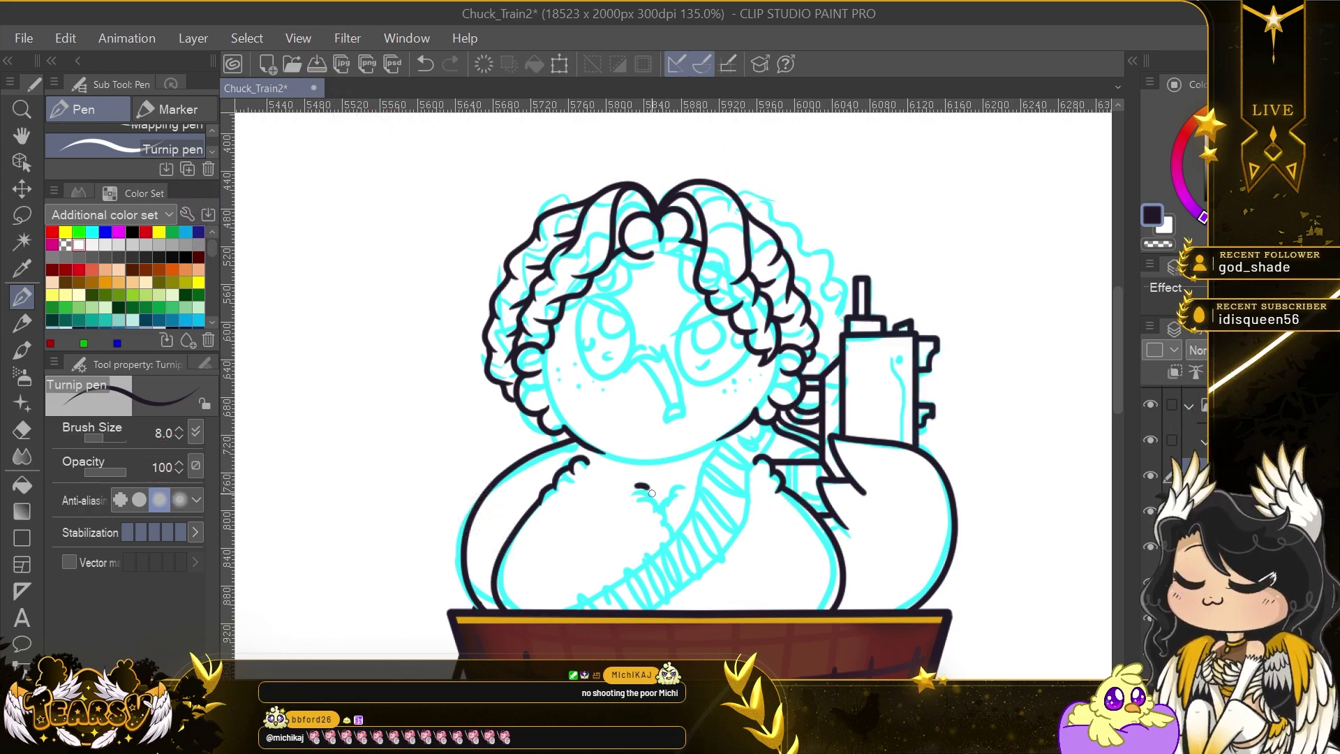
Ink the small chest feathers and the two long edges of the diagonal ammunition belt.
mouse_move(636, 483)
mouse_down()
mouse_move(668, 521)
mouse_move(685, 480)
mouse_up()
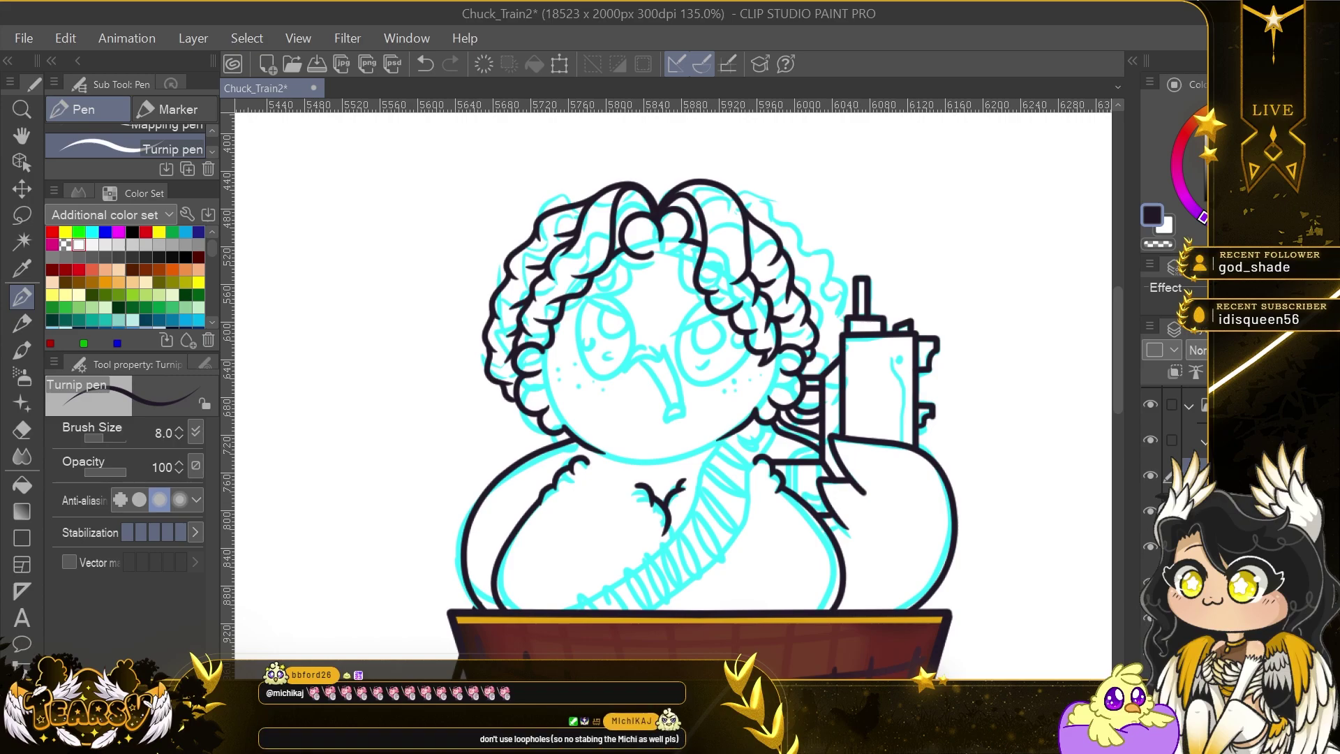
key(ctrl+z)
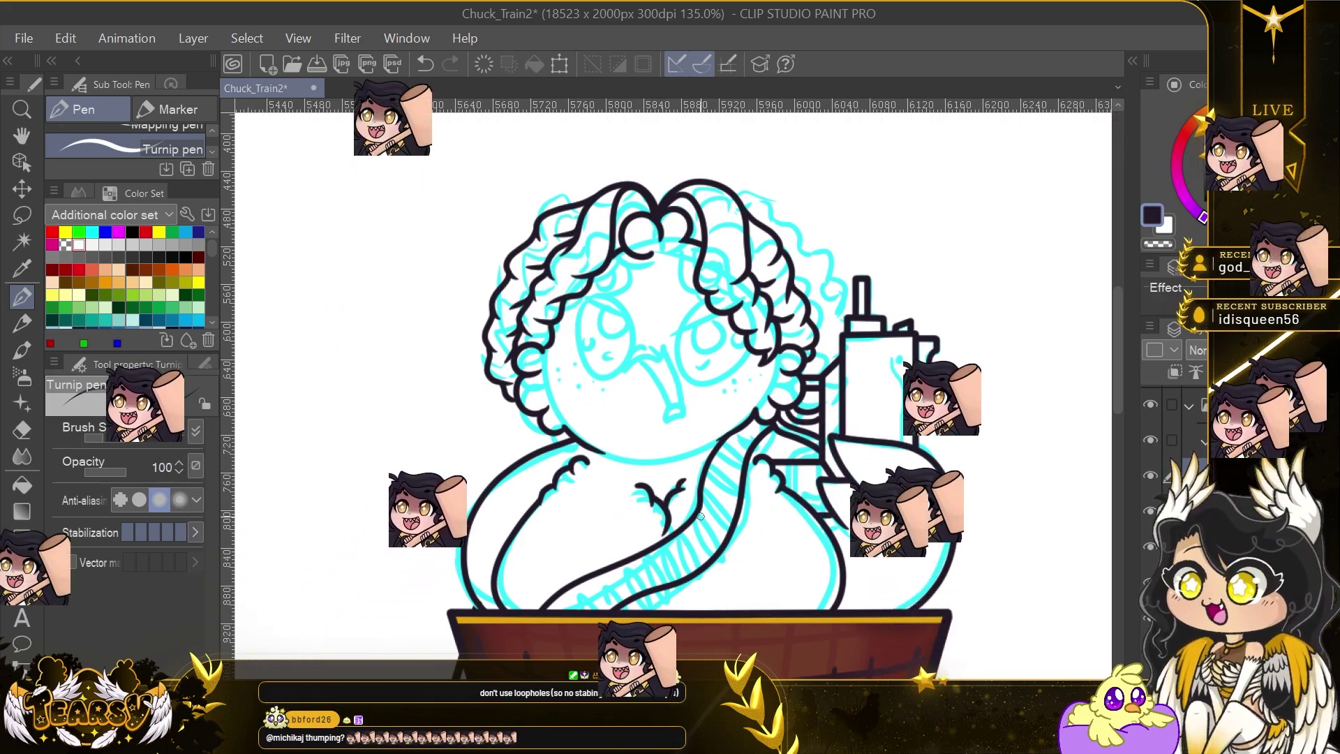
Ink the large round outline of the eye on the gun side, redrawing it until the curve fits the sketch.
drag(719, 299, 701, 380)
key(ctrl+z)
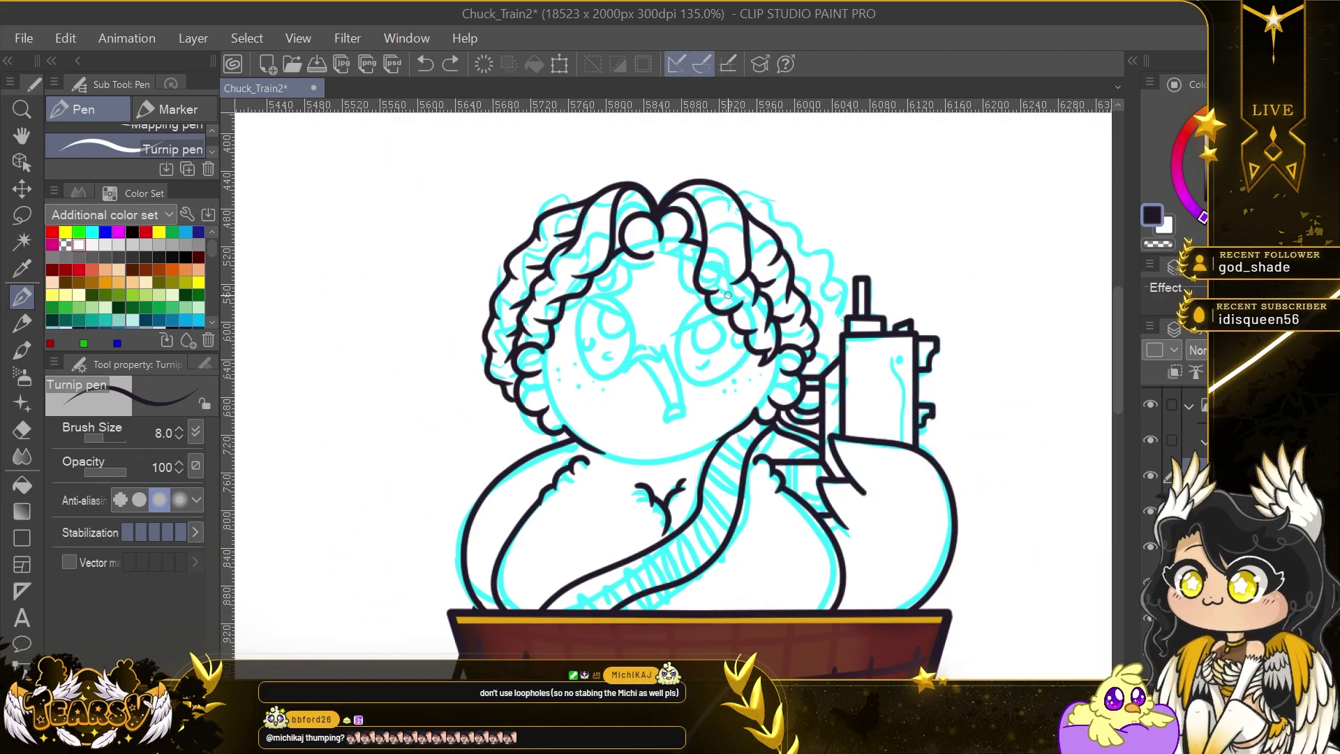
drag(719, 298, 753, 362)
key(ctrl+z)
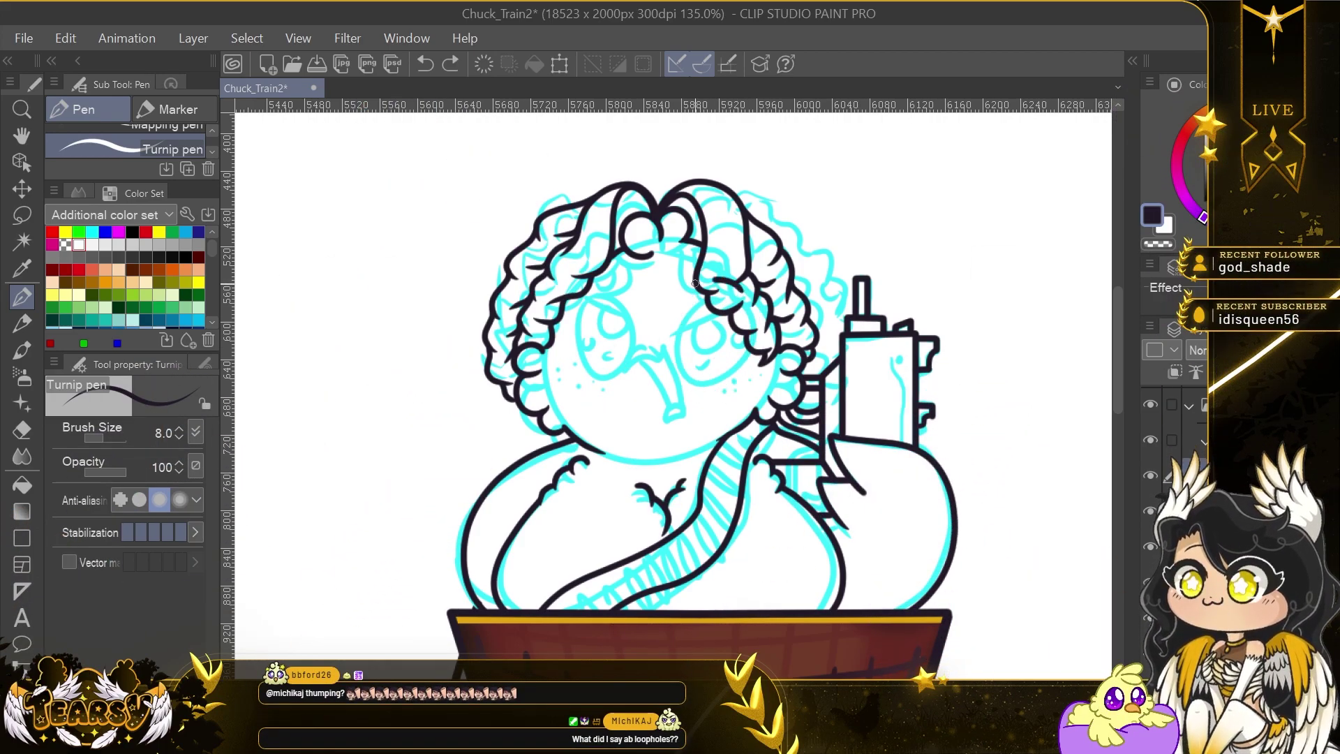
key(ctrl+z)
drag(700, 295, 701, 296)
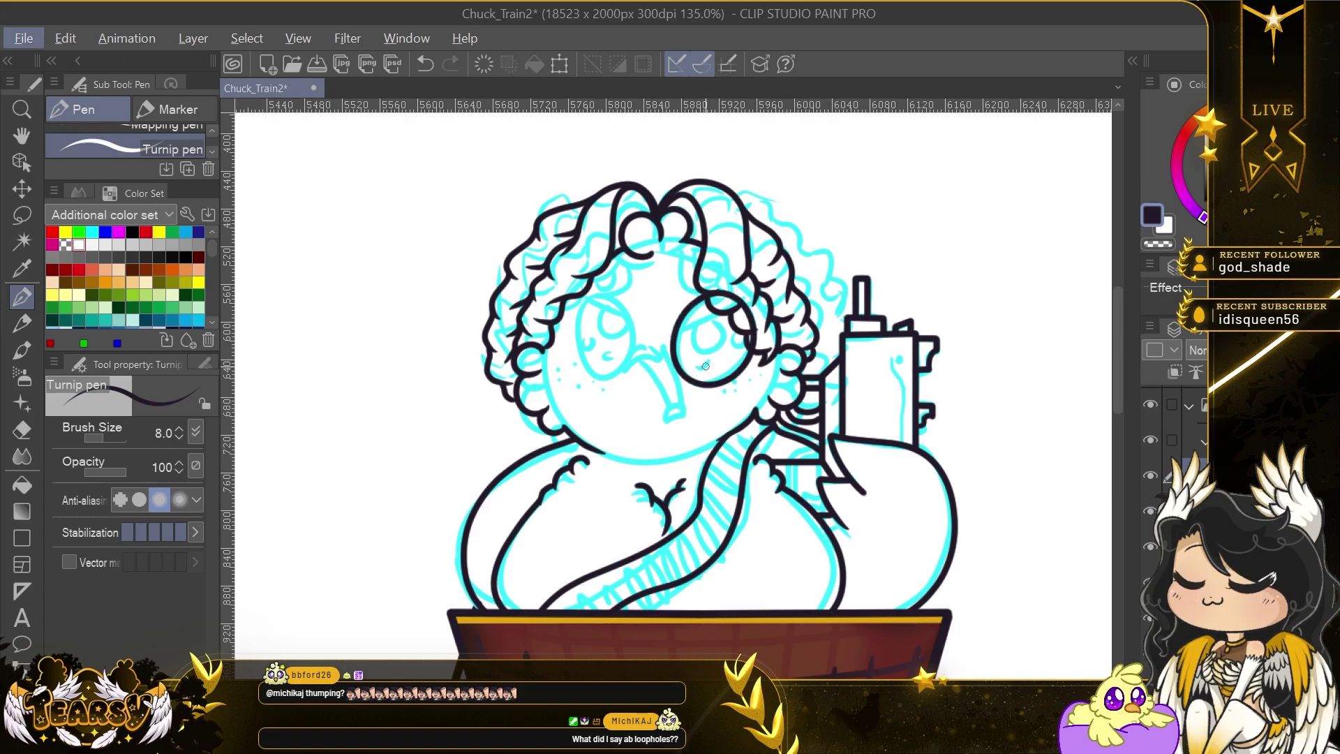
Place a copy of the inked eye outline over the other sketched eye and transform it to fit.
key(k)
drag(706, 366, 593, 367)
click(182, 41)
mouse_move(65, 38)
mouse_move(113, 493)
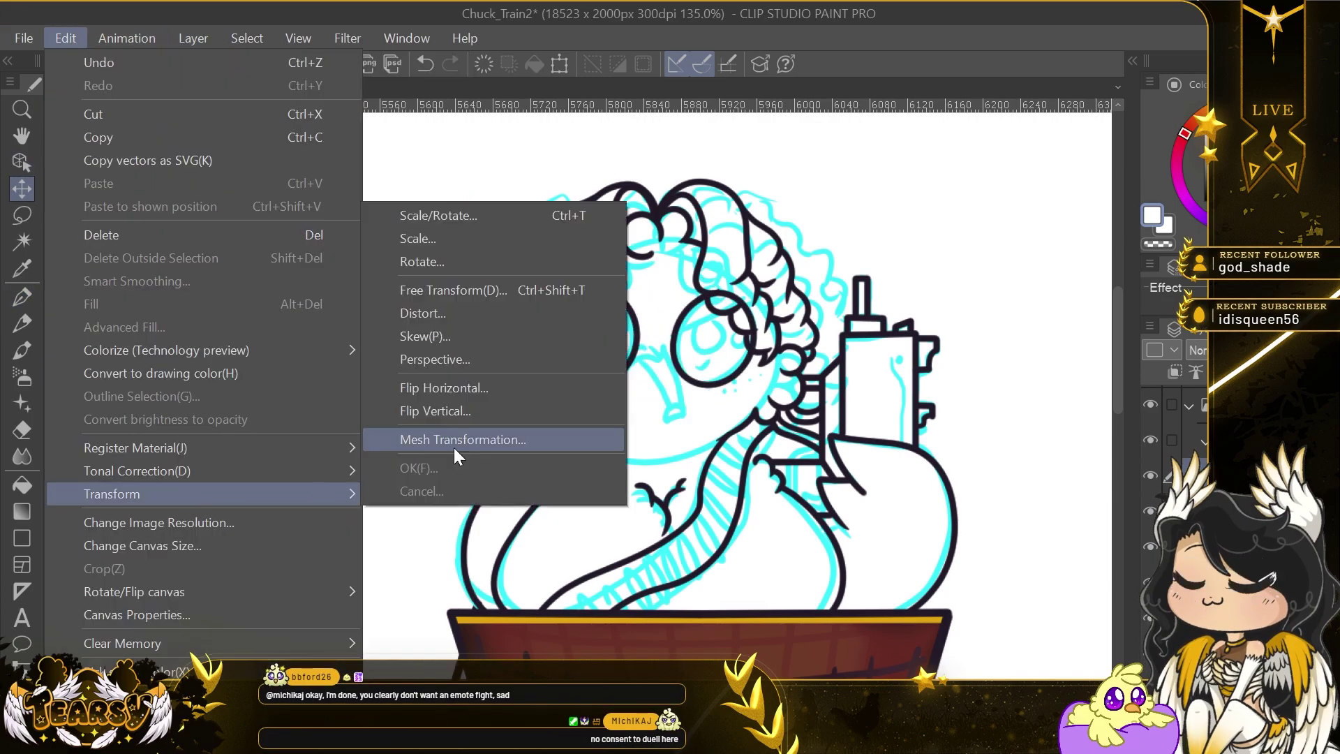
click(455, 443)
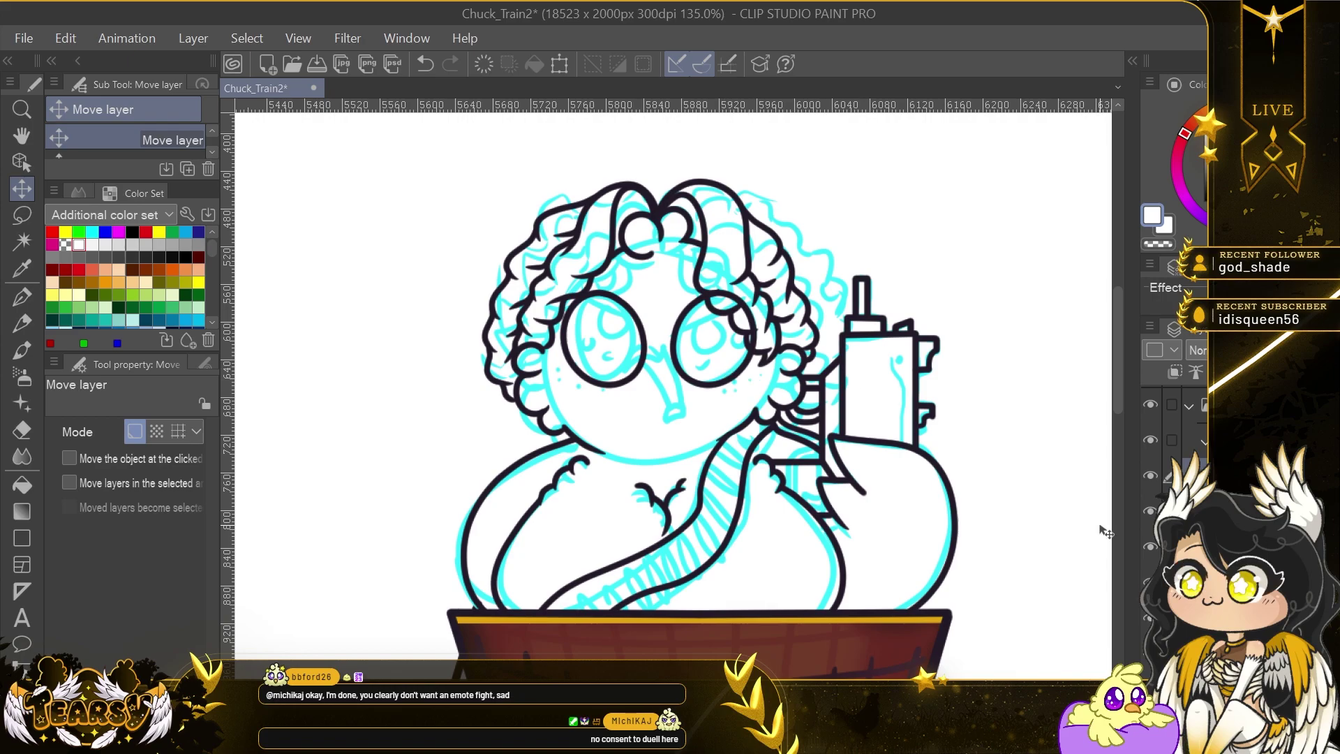
Ink the beak and the narrow cigar-like stick hanging from it in the dark line colour, and hide the cyan sketch.
key(p)
alt+click(573, 283)
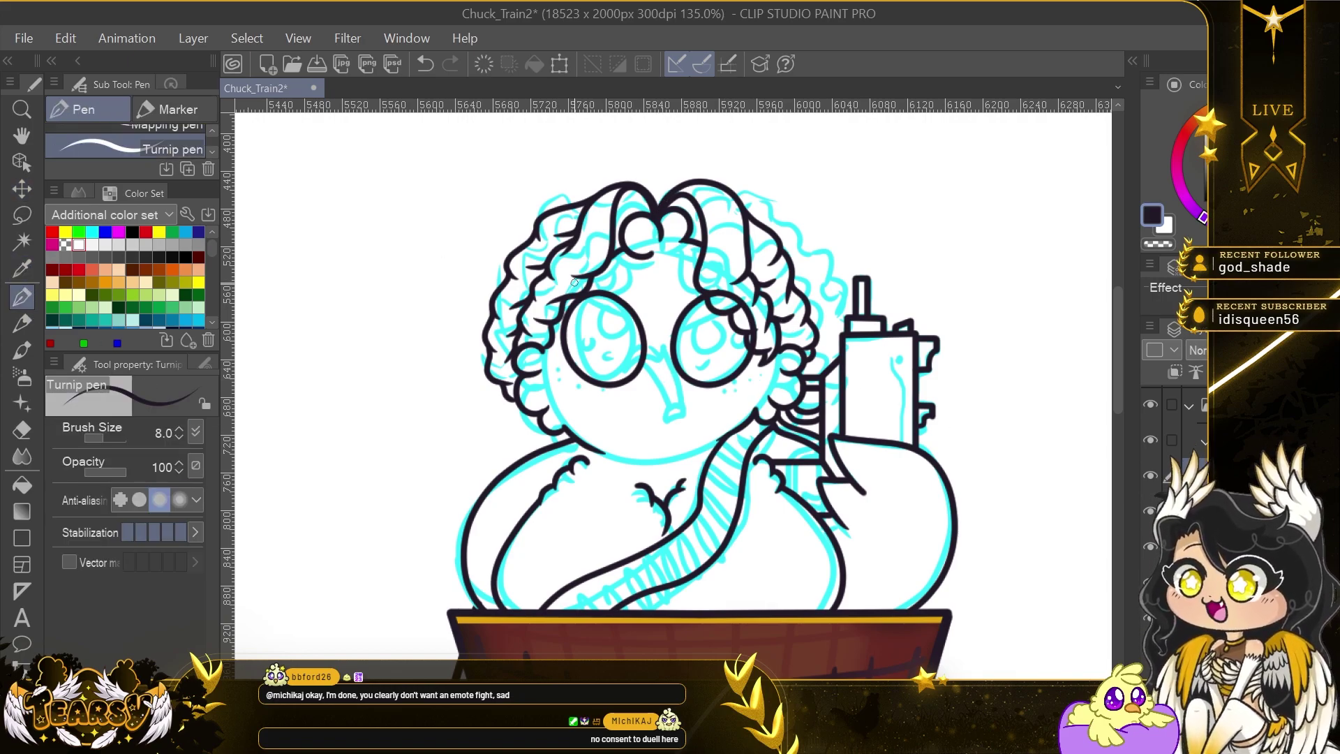
mouse_move(663, 357)
mouse_down()
mouse_move(626, 369)
mouse_move(665, 347)
mouse_move(681, 402)
mouse_up()
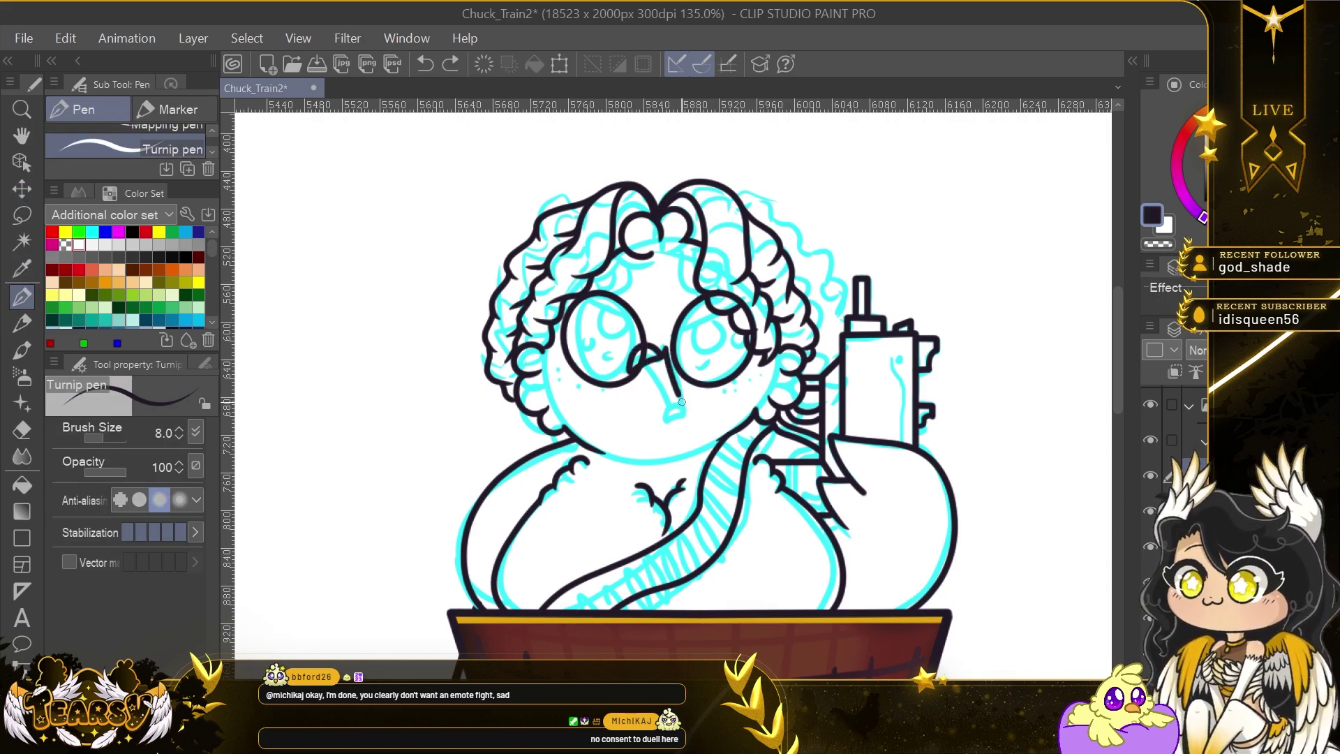
key(v)
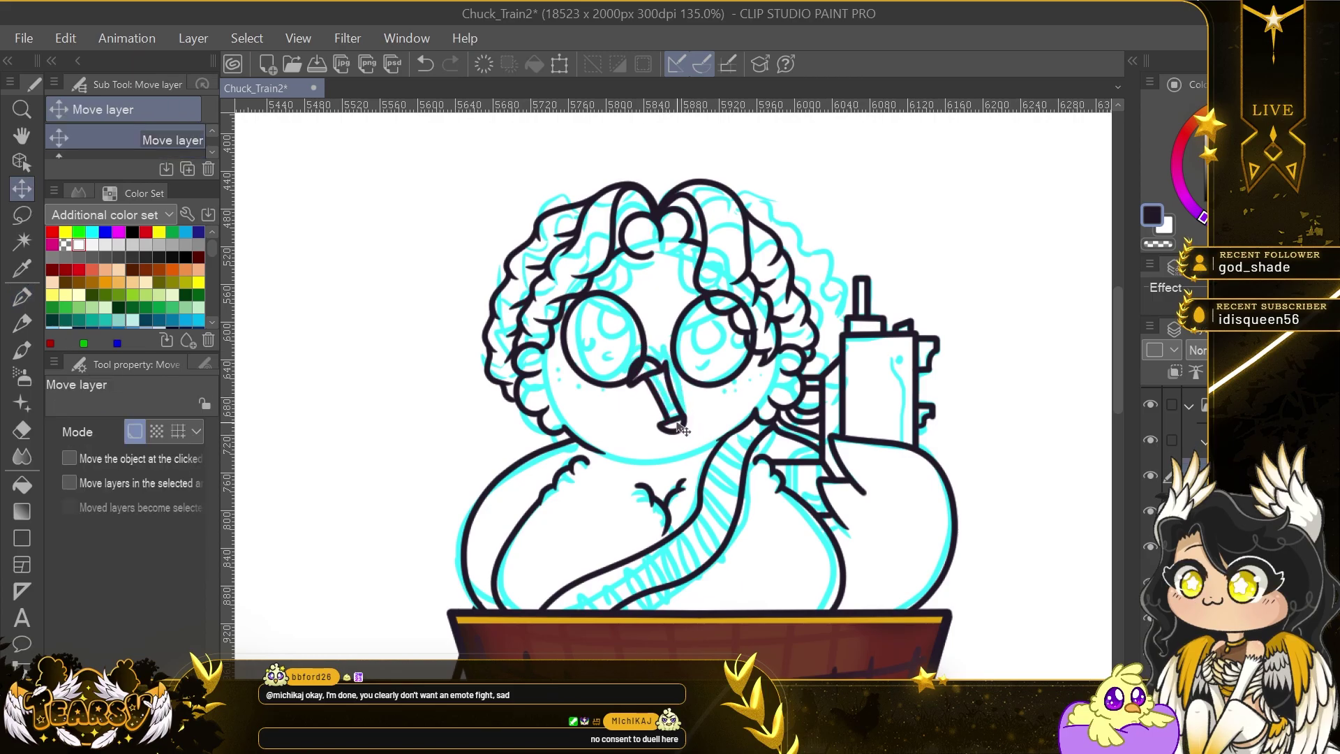
key(ctrl+minus)
click(1150, 587)
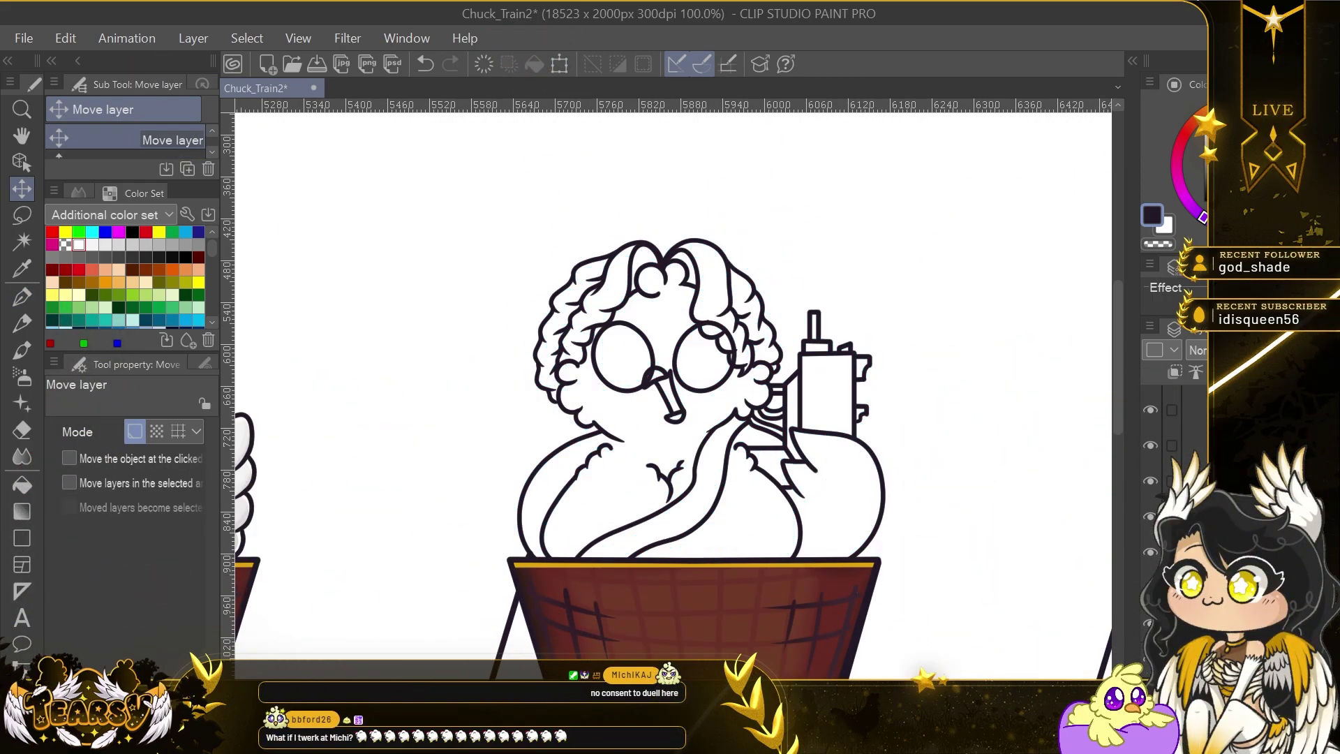
scroll(711, 354, up, 5)
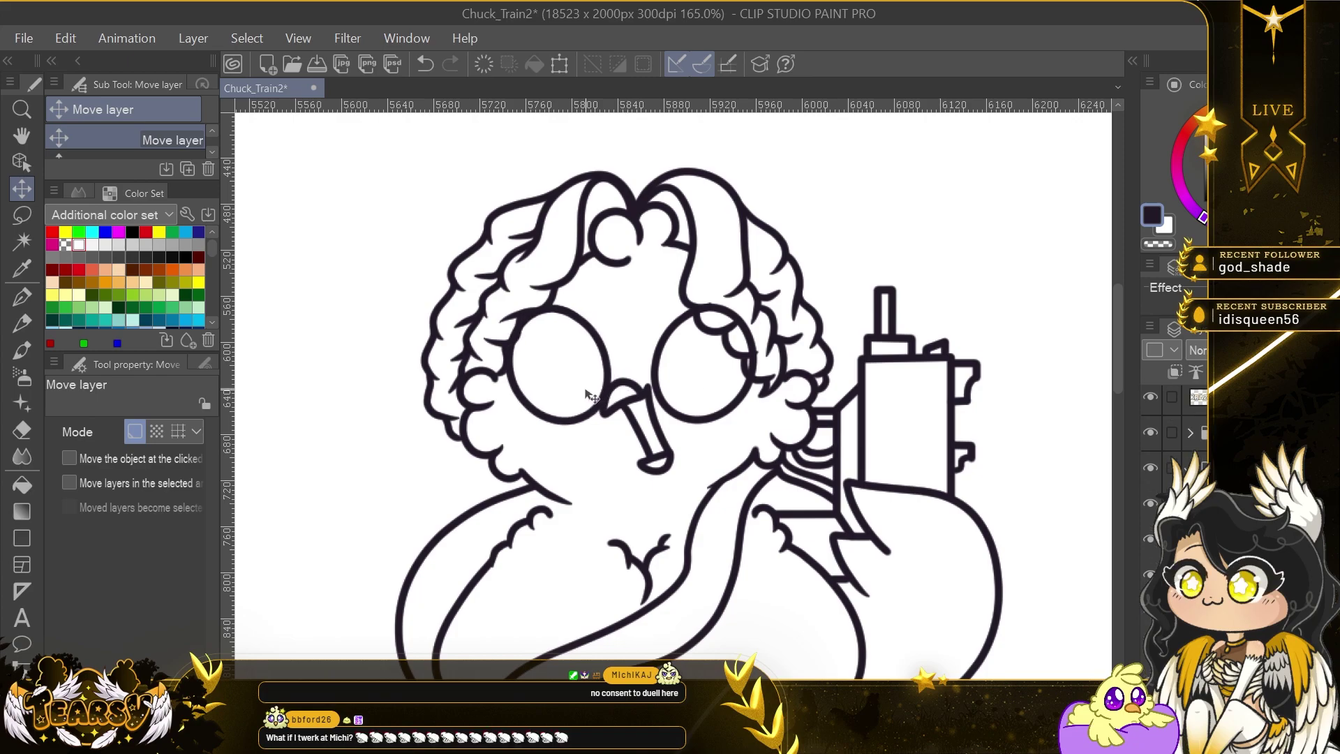
Slightly rotate each of the two eye outlines, tilting the gun-side eye by -3.7 degrees.
key(ctrl+t)
drag(637, 328, 635, 316)
key(Return)
click(1242, 538)
key(ctrl+t)
drag(785, 324, 781, 318)
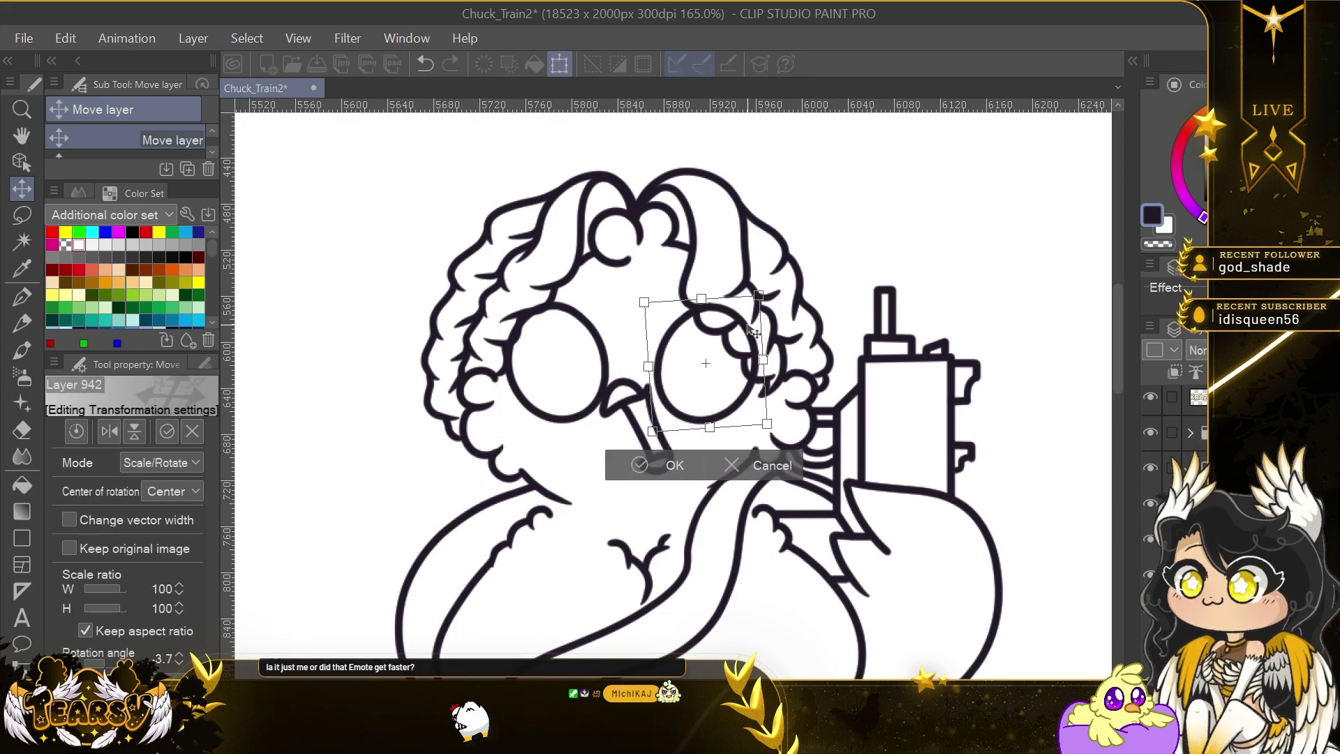
click(659, 465)
Examine the chick's overall size beside the neighbouring baskets, with all its line layers in Scale/Rotate.
scroll(665, 466, down, 13)
scroll(663, 498, up, 7)
scroll(746, 512, down, 10)
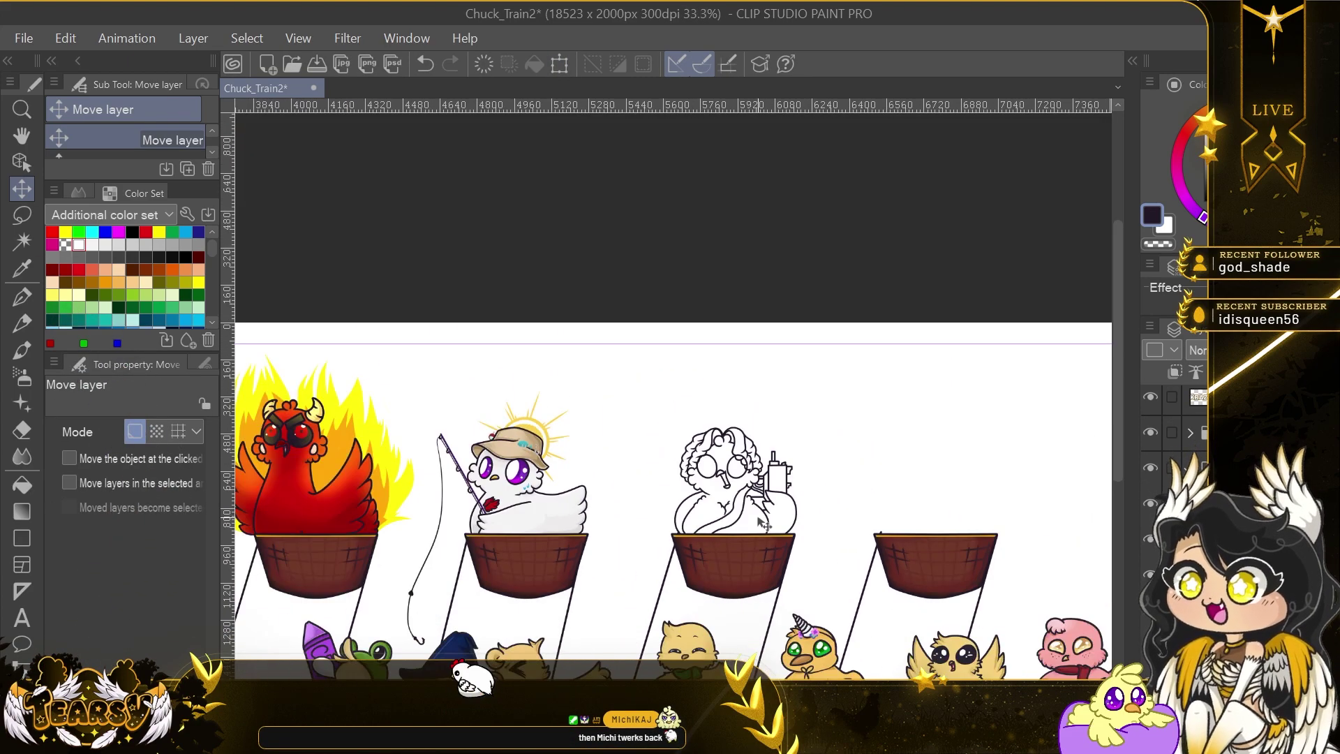
scroll(763, 523, up, 2)
key(ctrl+t)
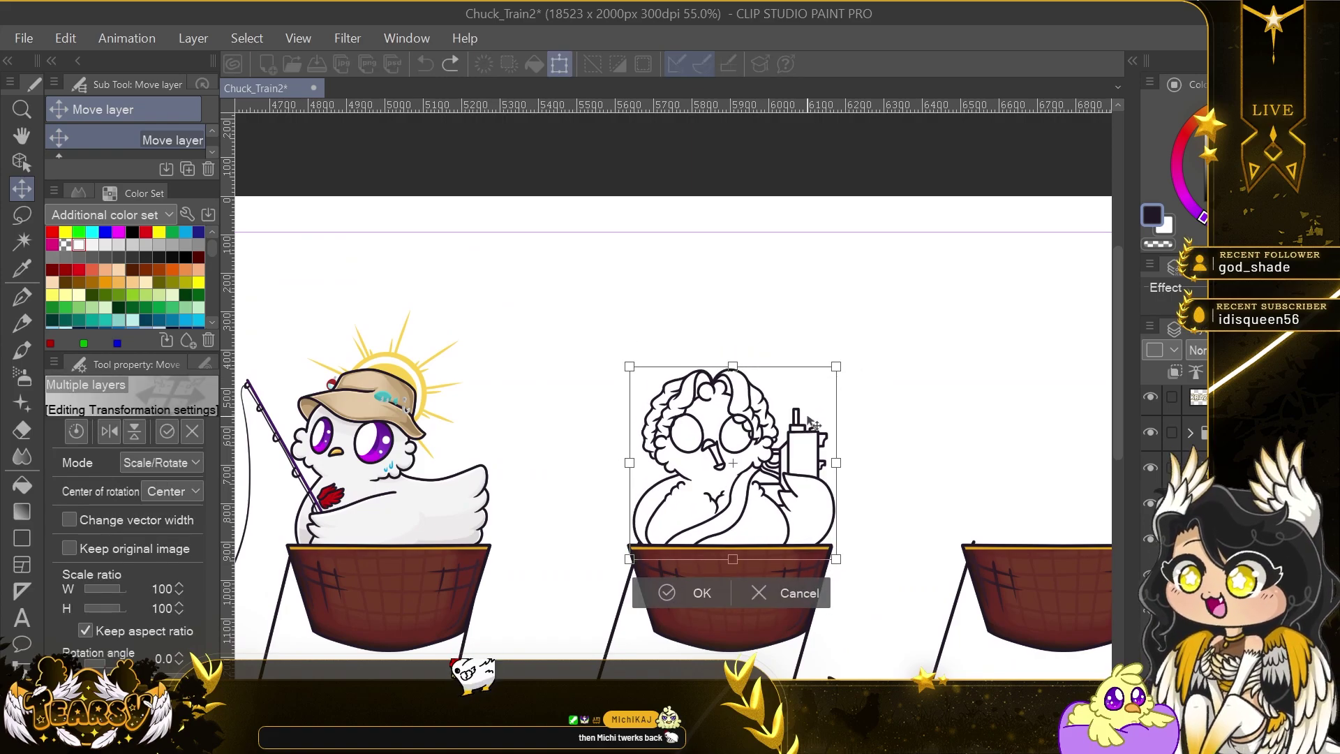
key(Return)
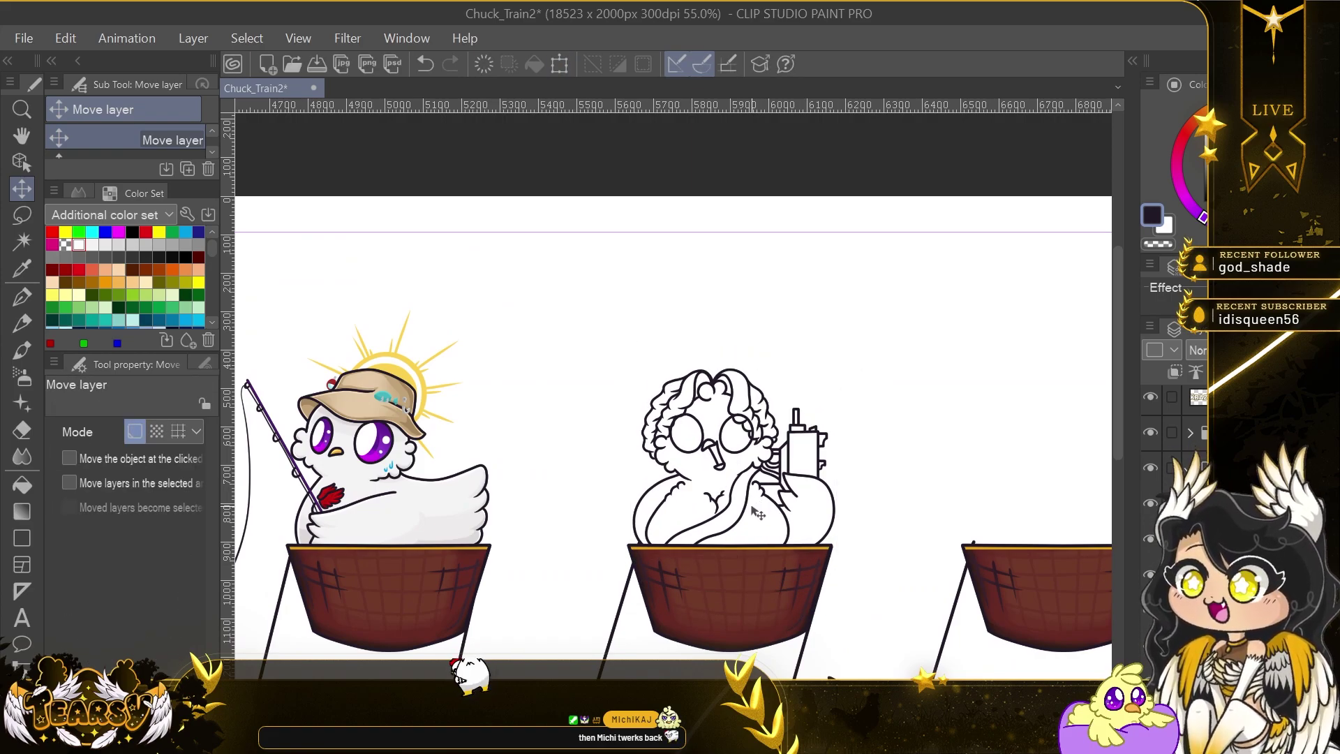
scroll(741, 492, up, 1)
scroll(741, 492, up, 5)
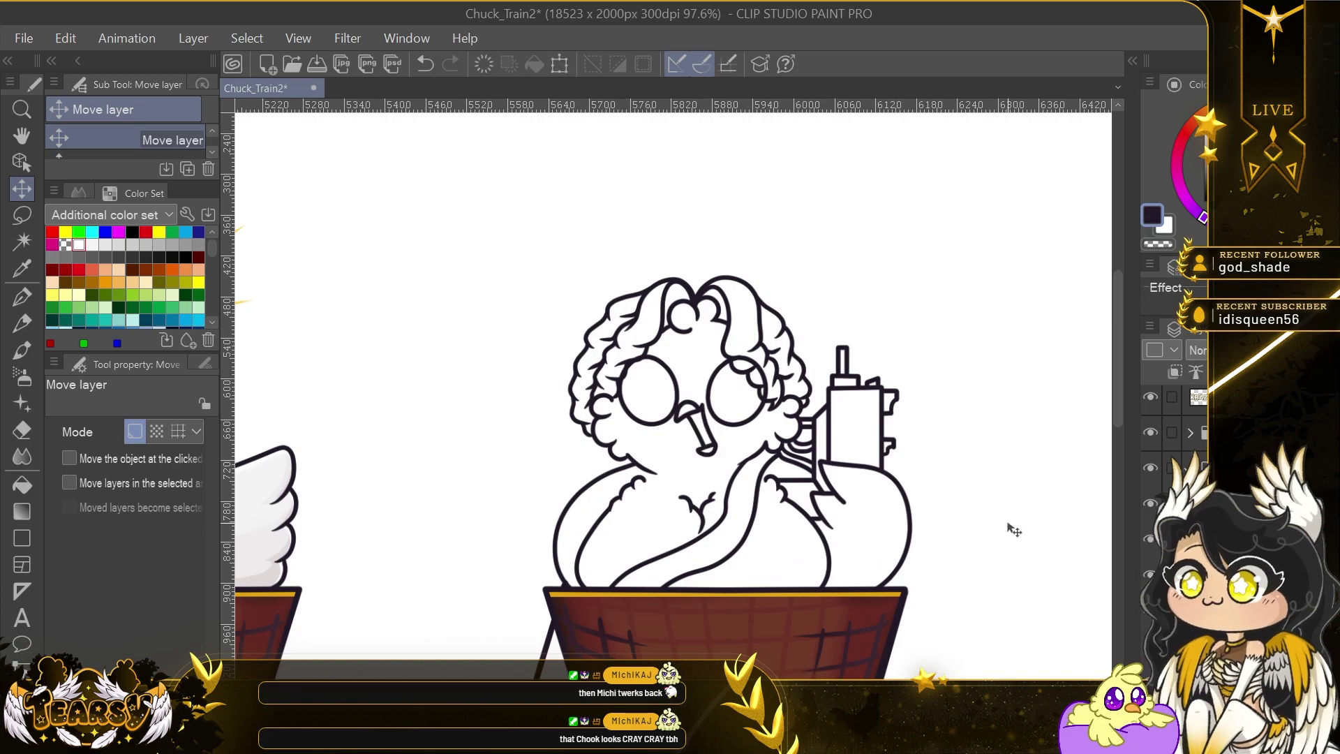
Ink a slanted, angry eyelid line across each of the chick's eyes.
key(p)
scroll(628, 450, down, 11)
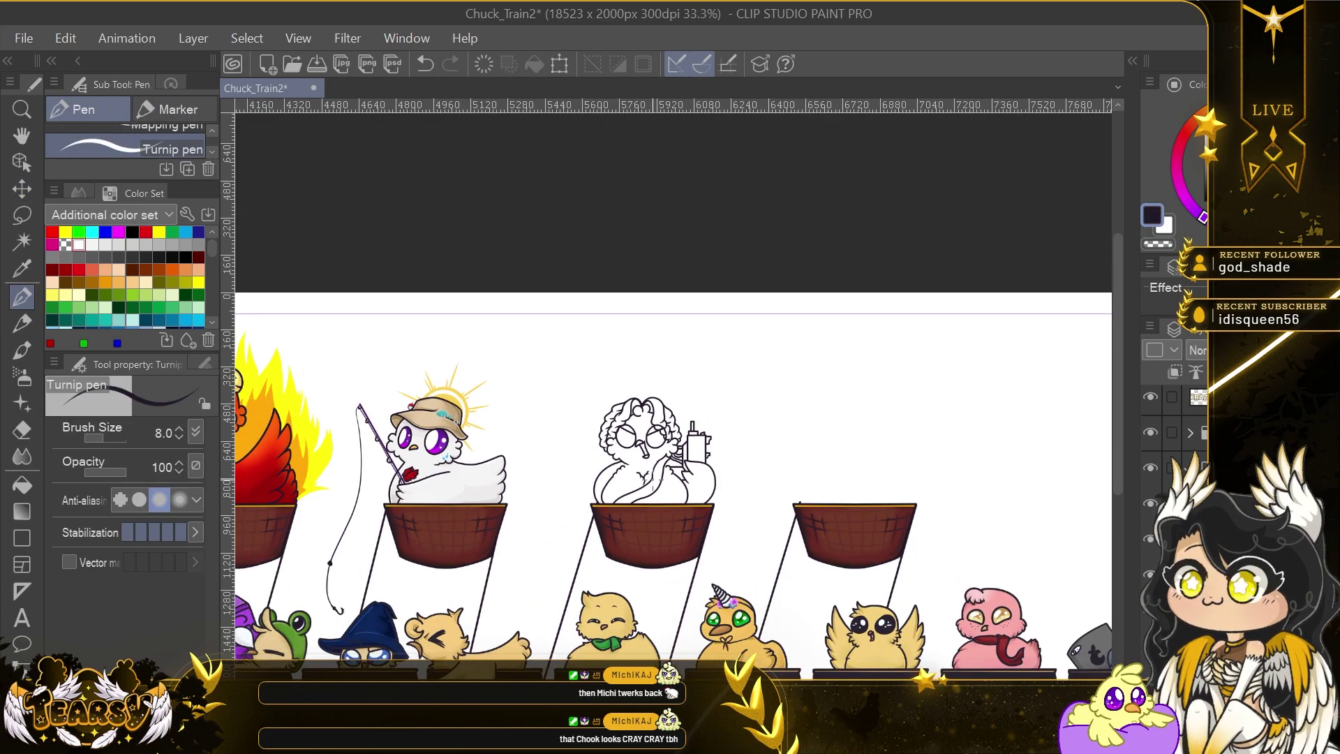
scroll(693, 488, up, 12)
Take the inked ammunition belt edges off the chick's chest and hide the cyan sketch.
click(1150, 594)
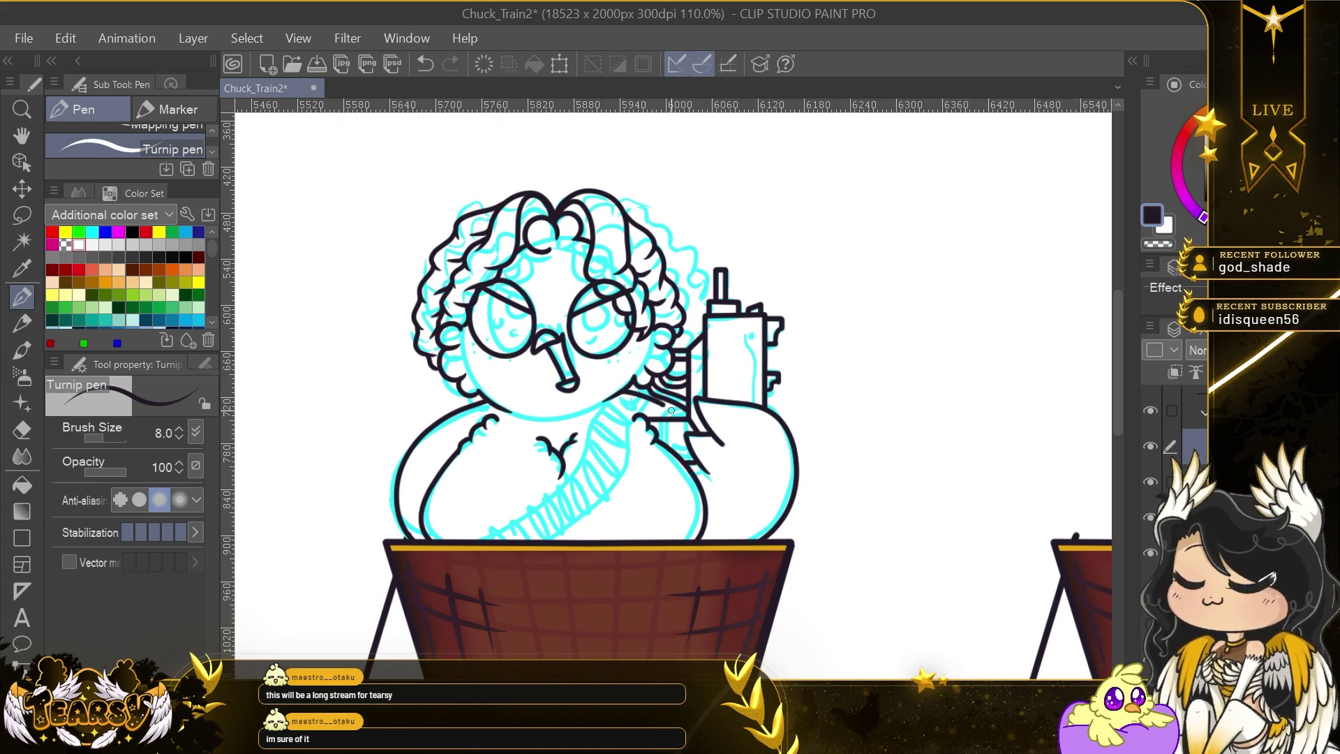
scroll(671, 410, down, 3)
click(1148, 511)
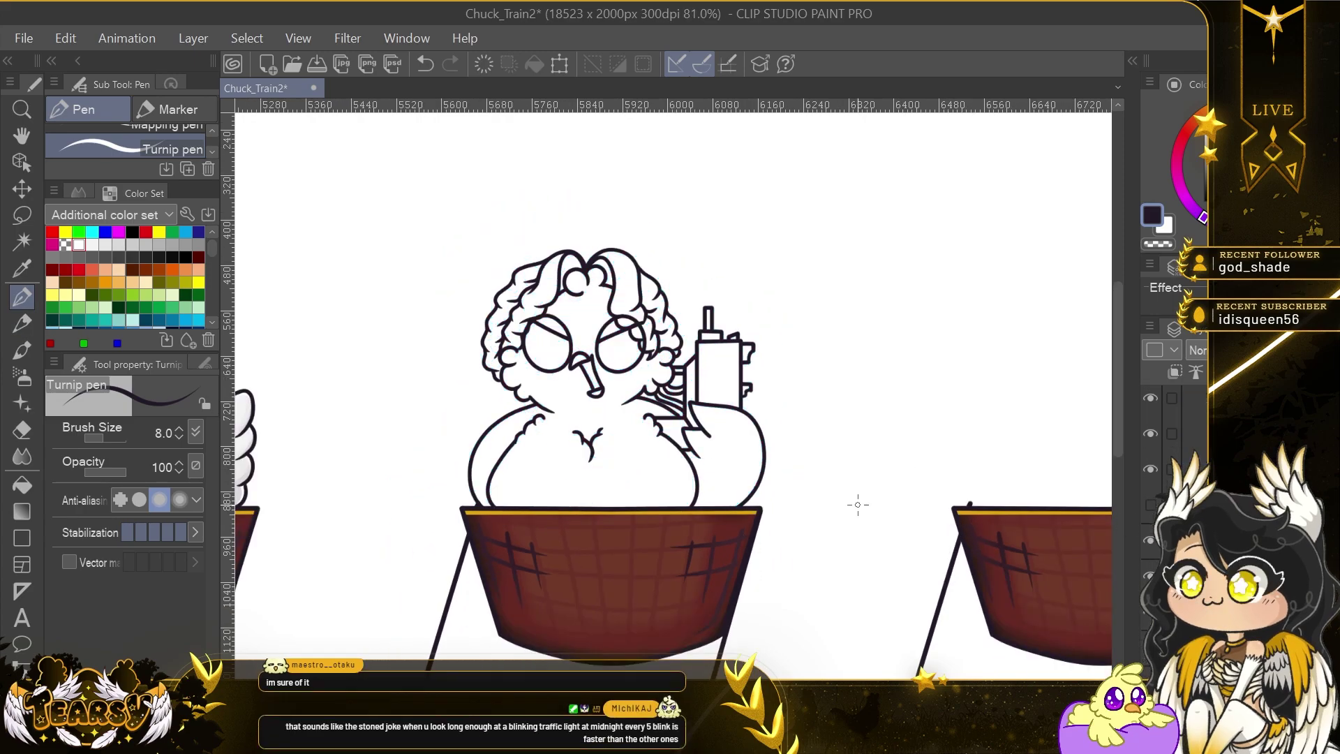
scroll(830, 437, down, 5)
scroll(1235, 447, up, 5)
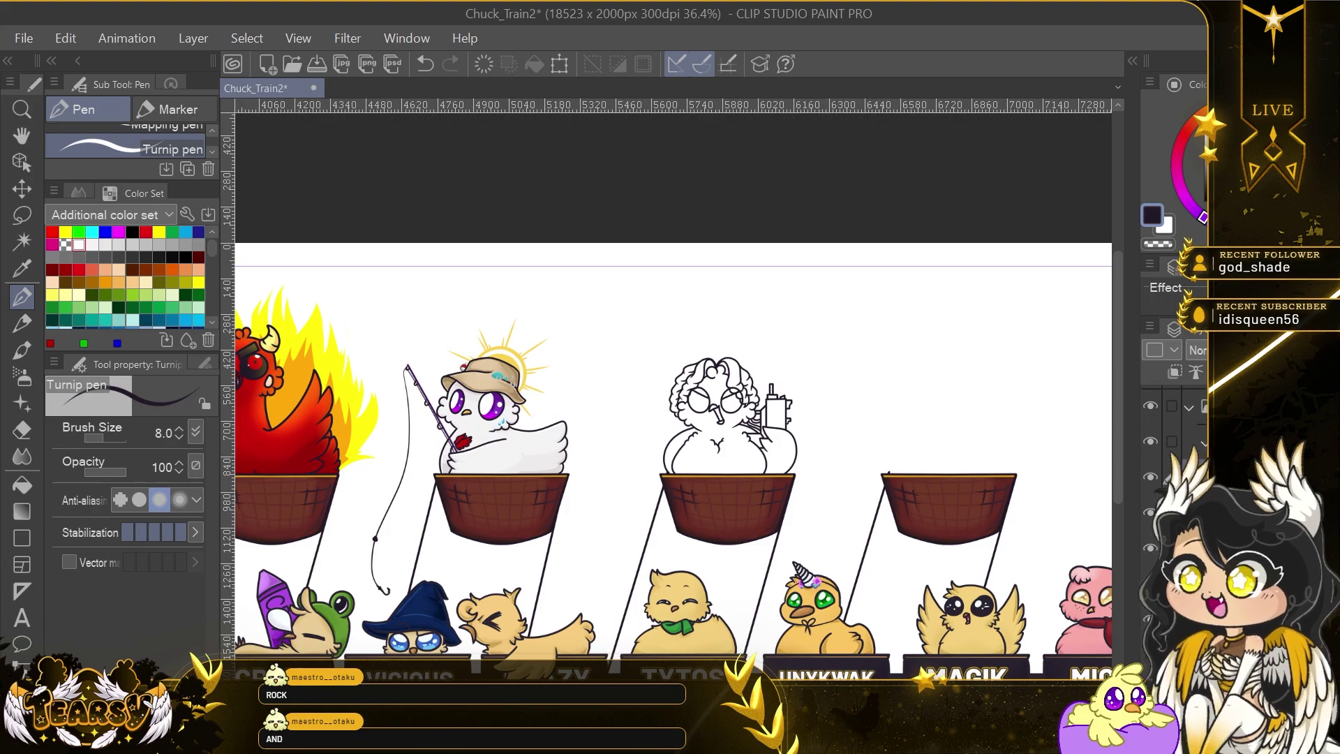
Collapse the chick's layer folder and remove the thin guide line along the canvas's upper edge.
click(1235, 437)
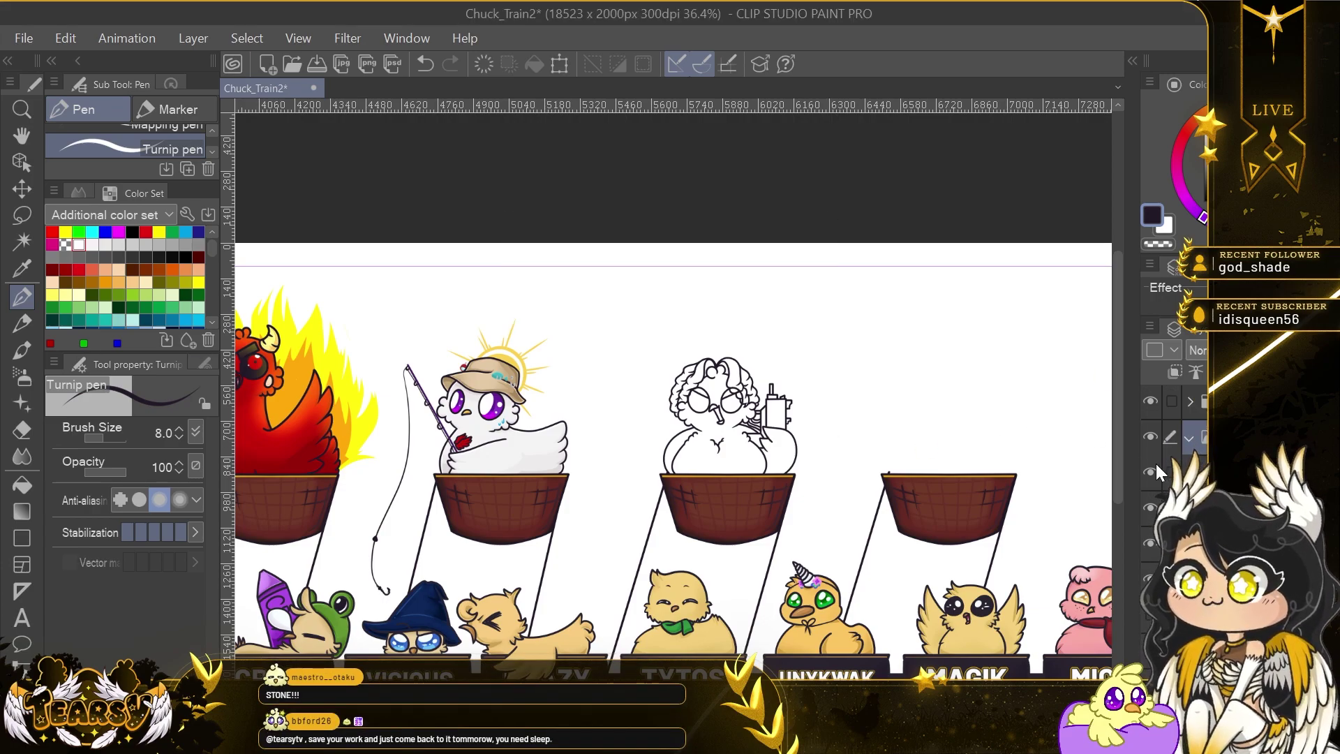
scroll(777, 414, down, 3)
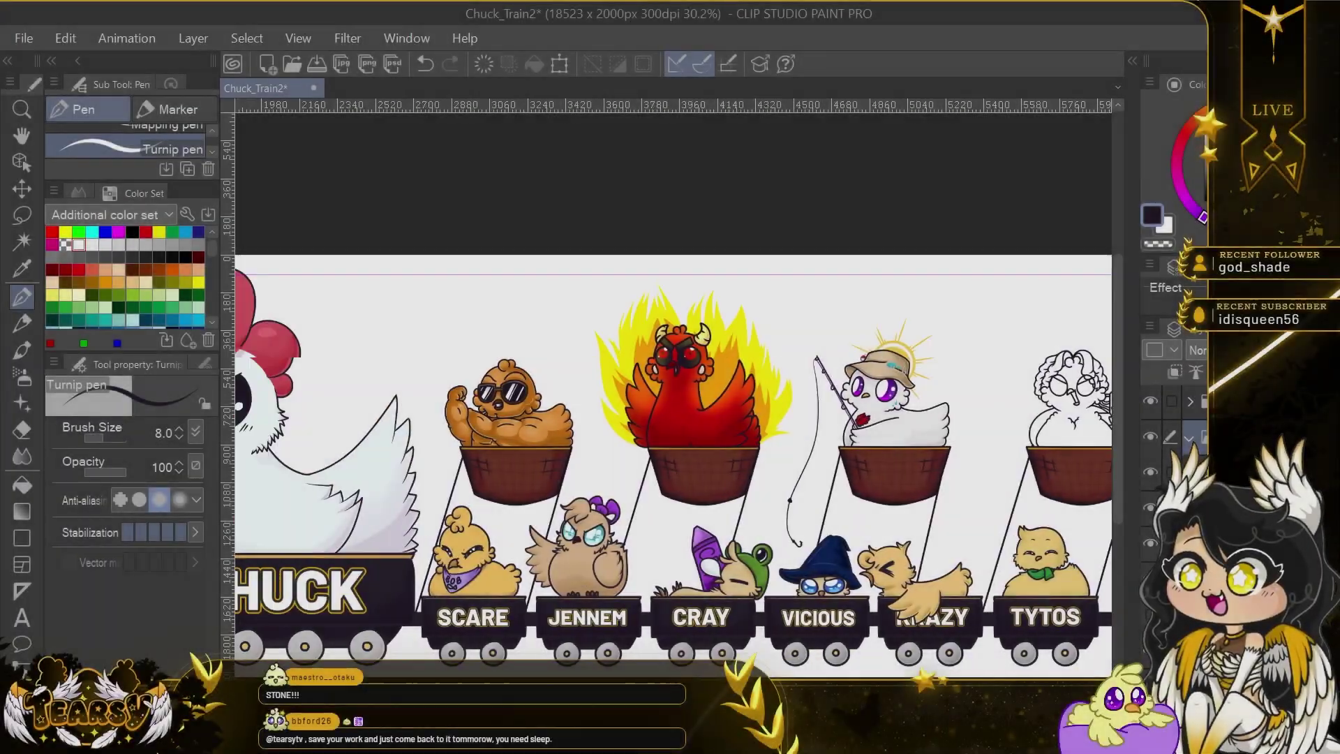
drag(559, 325, 573, 324)
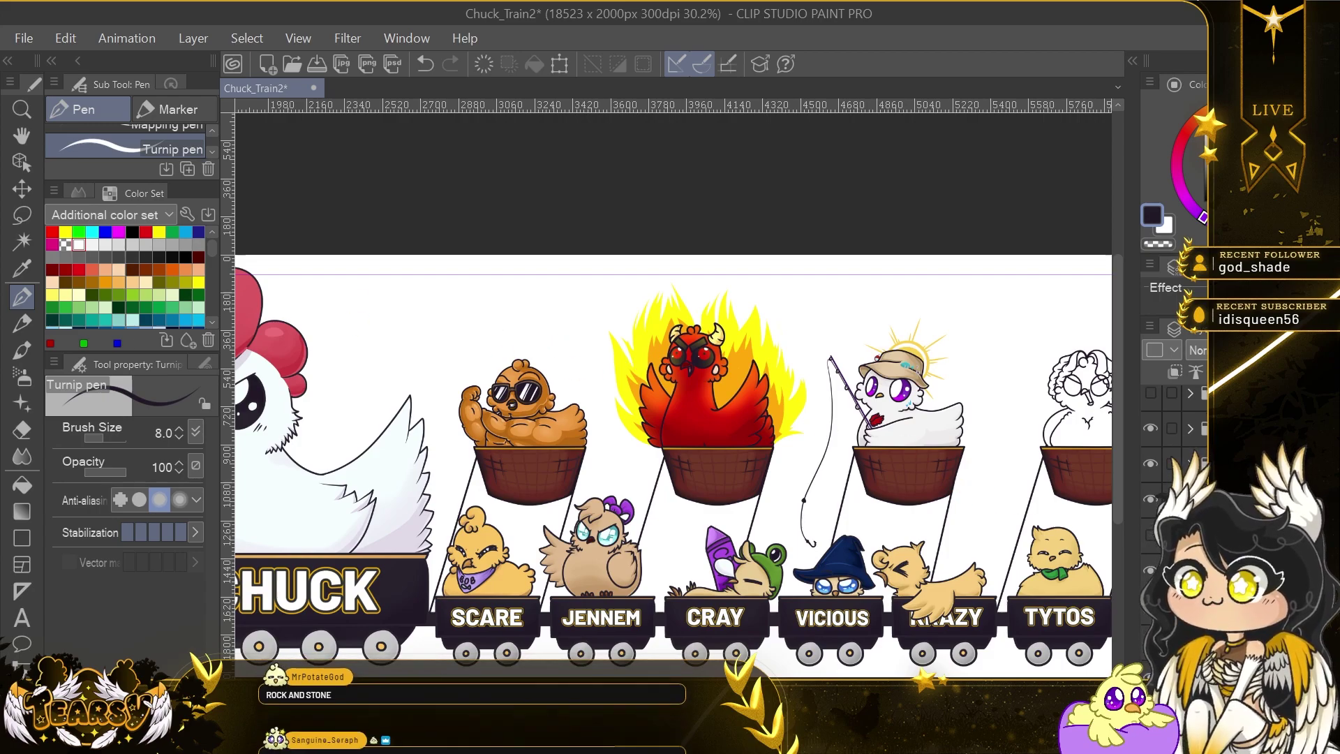
key(Delete)
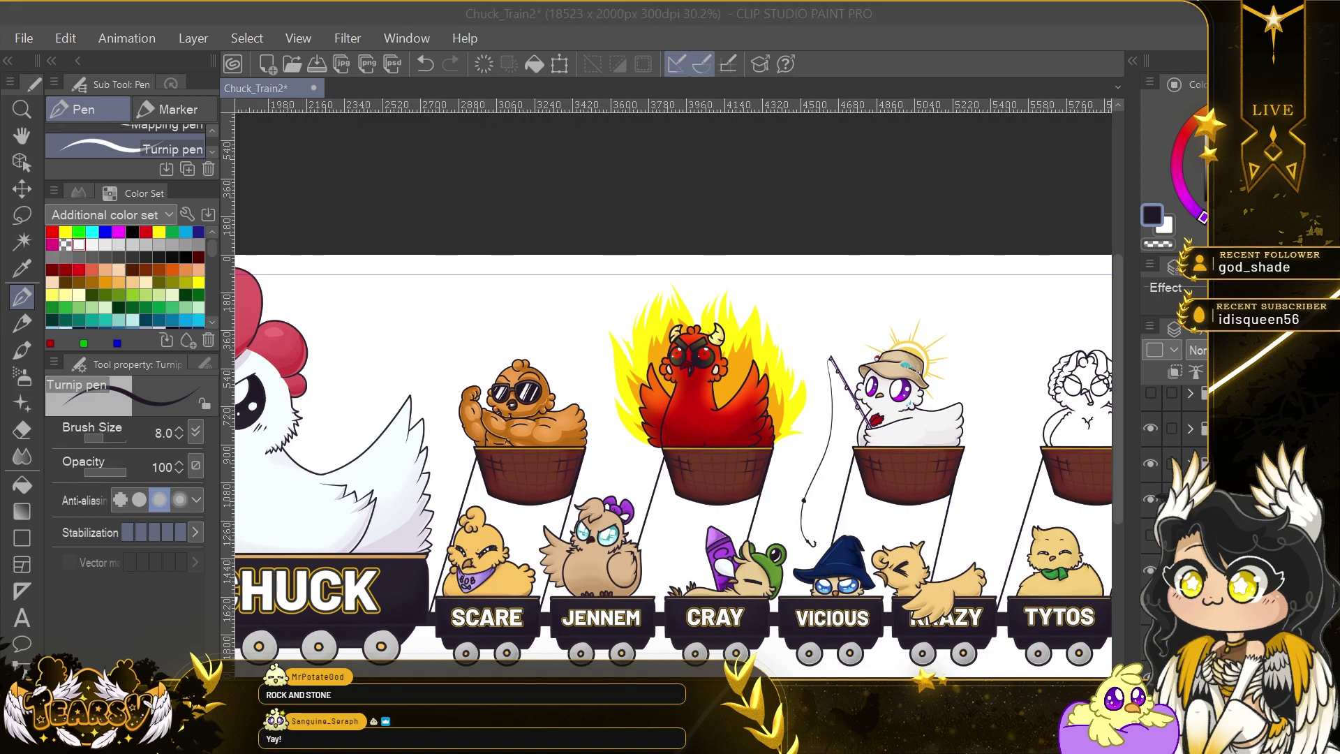
click(704, 305)
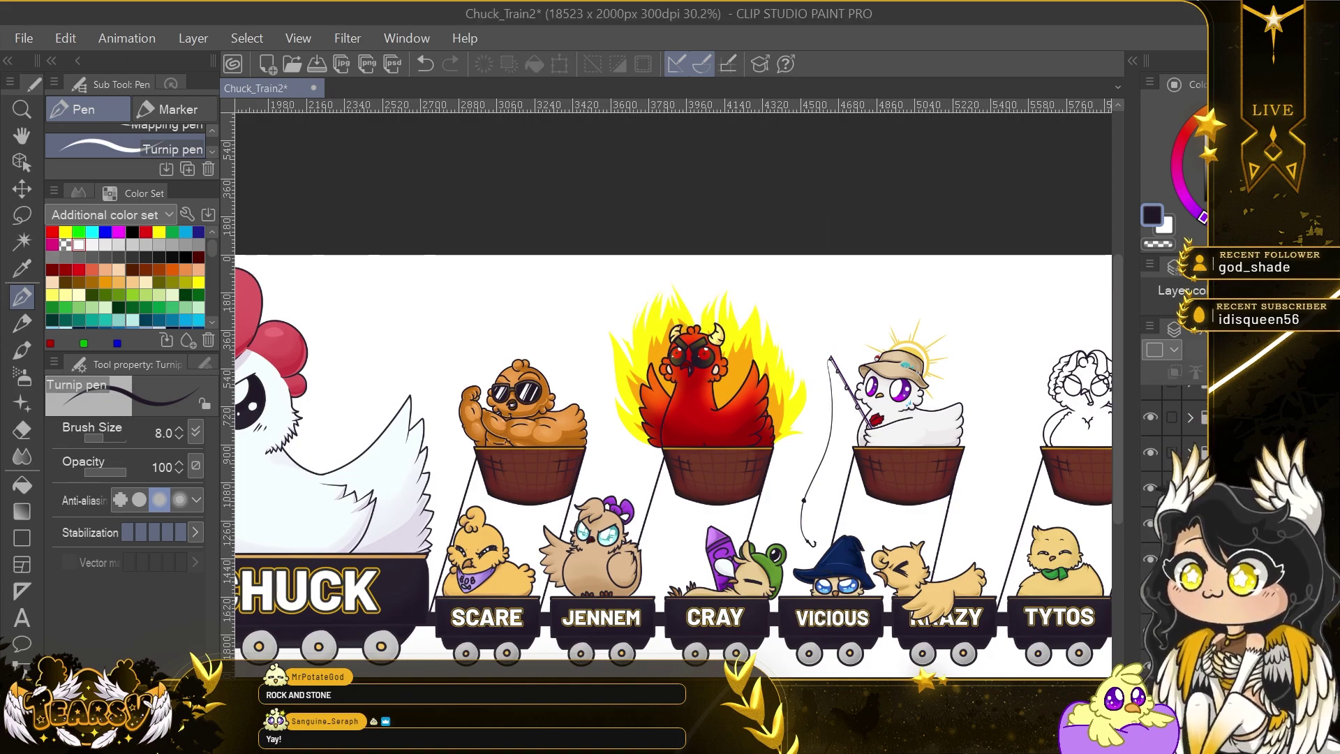
click(1242, 489)
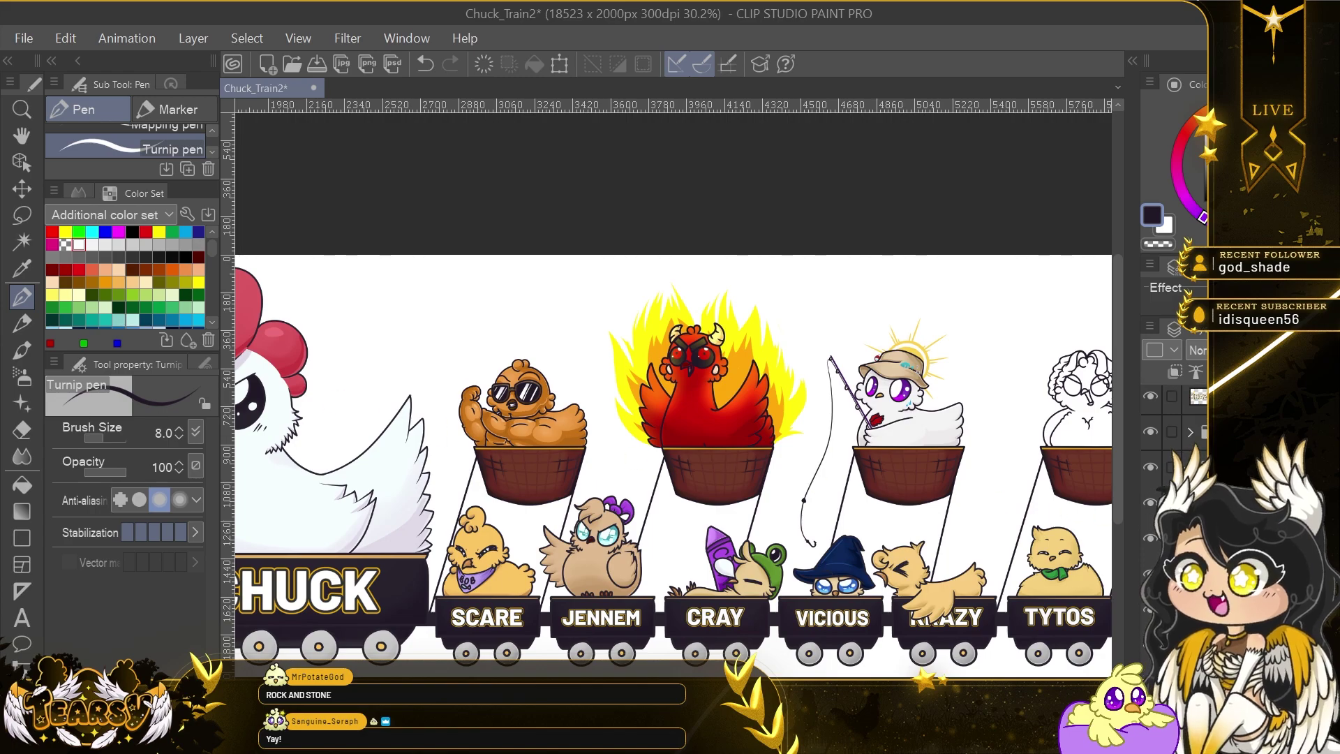
Save the Chuck_Train2 document.
click(28, 39)
click(74, 132)
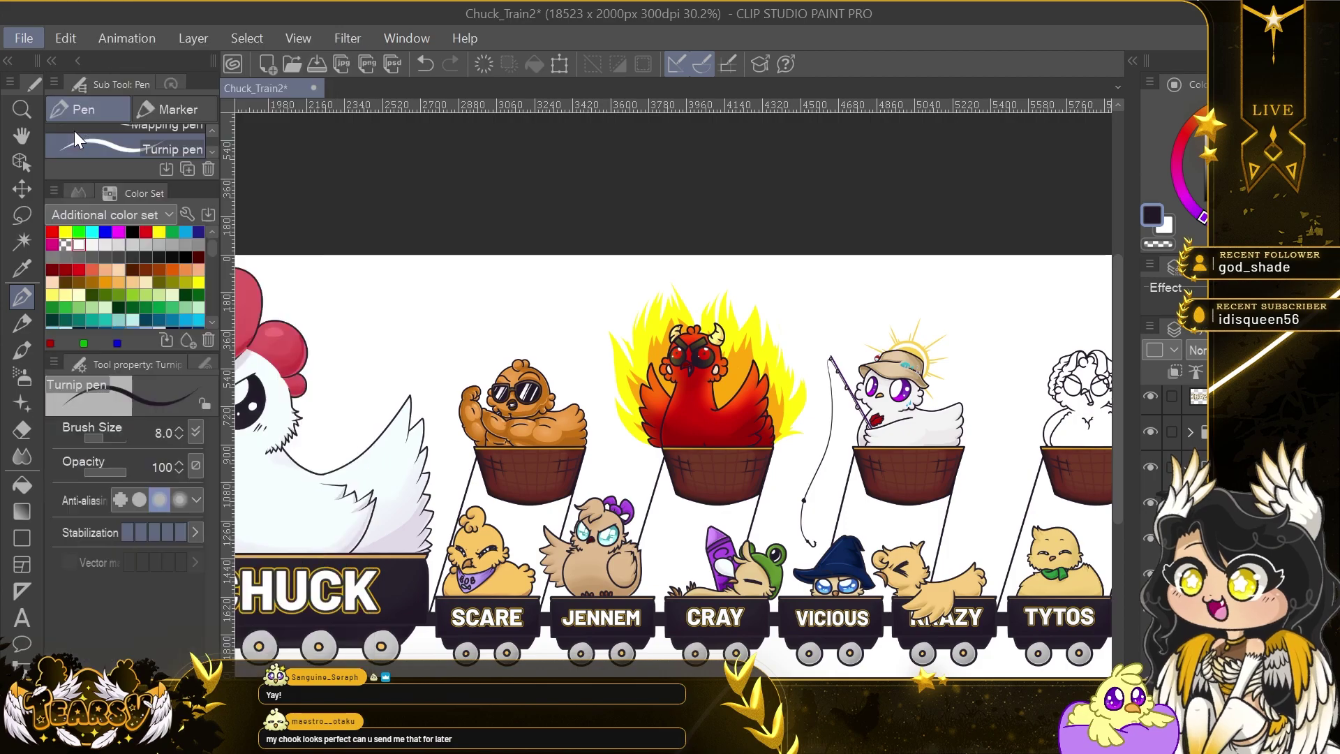